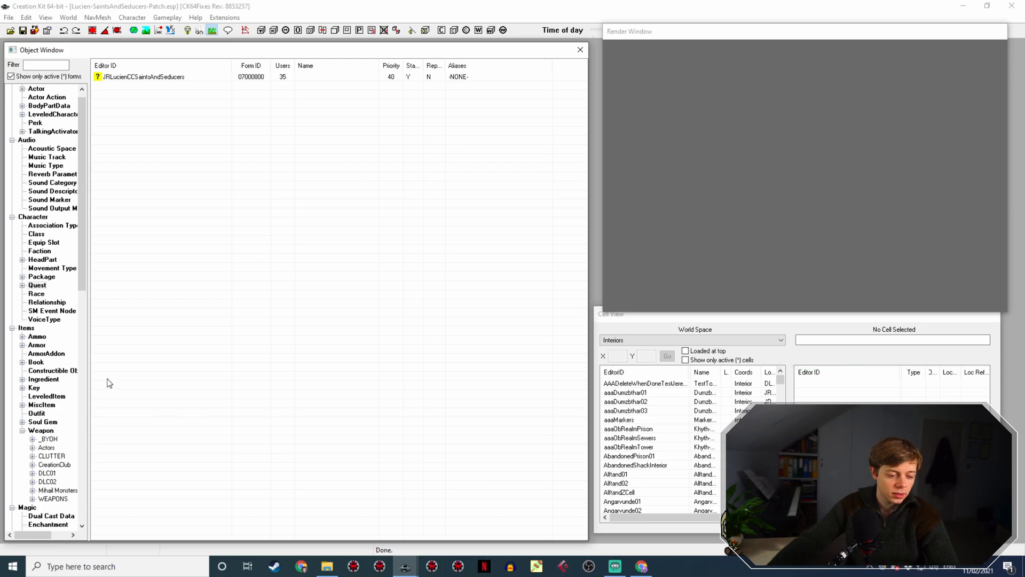
Open the JRLucienCCSaintsAndSeducers quest's miscellaneous idle dialogue, widen the Info column and select the first line
left_click(140, 78)
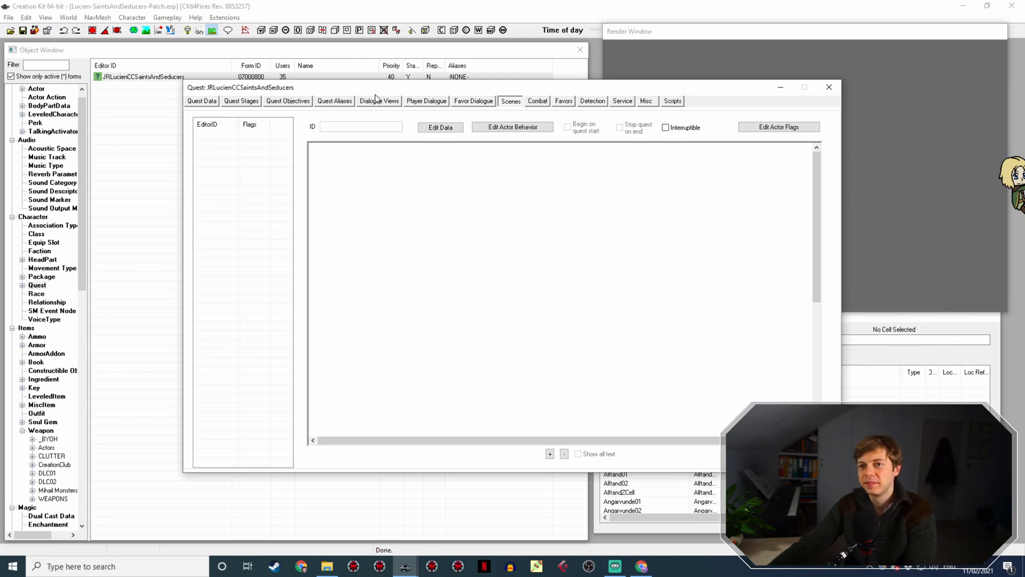
left_click(645, 103)
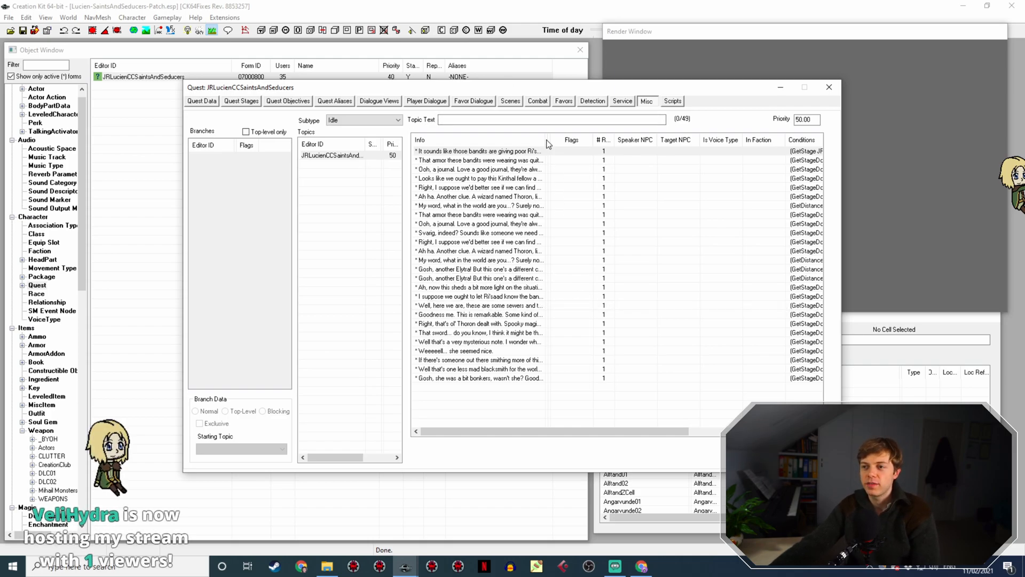
left_click_drag(547, 139, 592, 150)
left_click(534, 152)
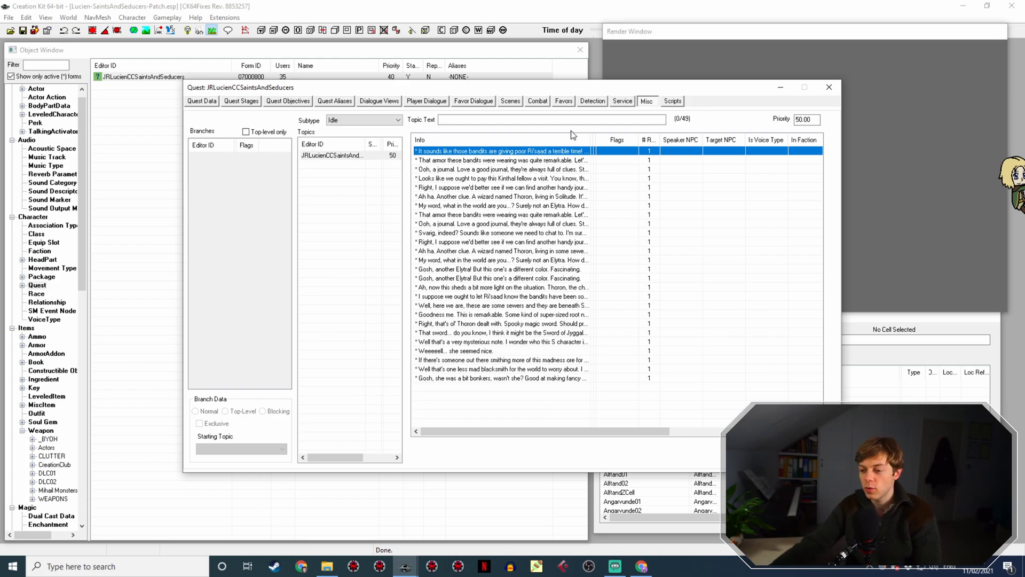
Switch to Chrome, maximize its window and open the UESP wiki page Skyrim:Saints & Seducers
left_click(649, 569)
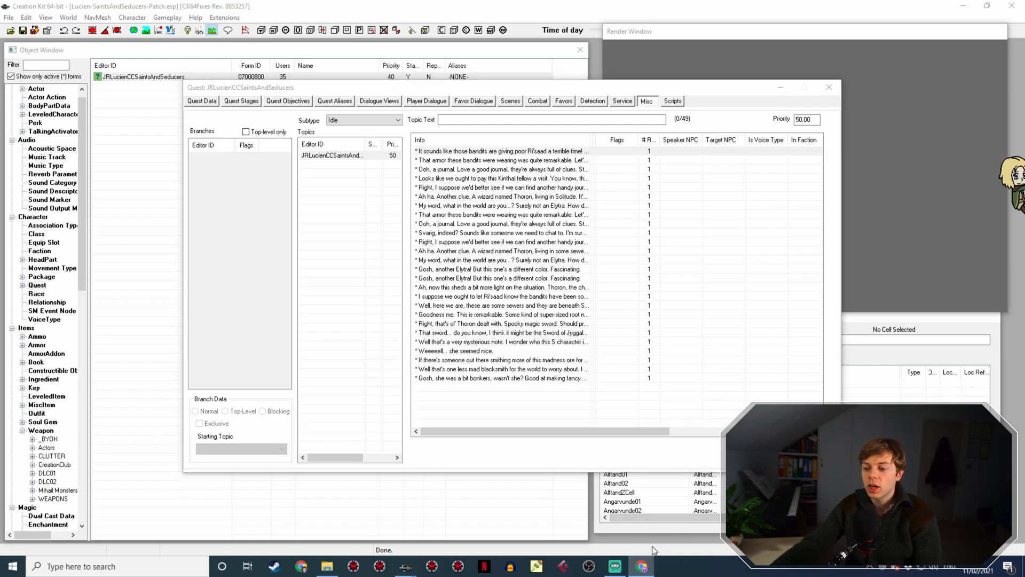
mouse_move(644, 567)
left_click(642, 517)
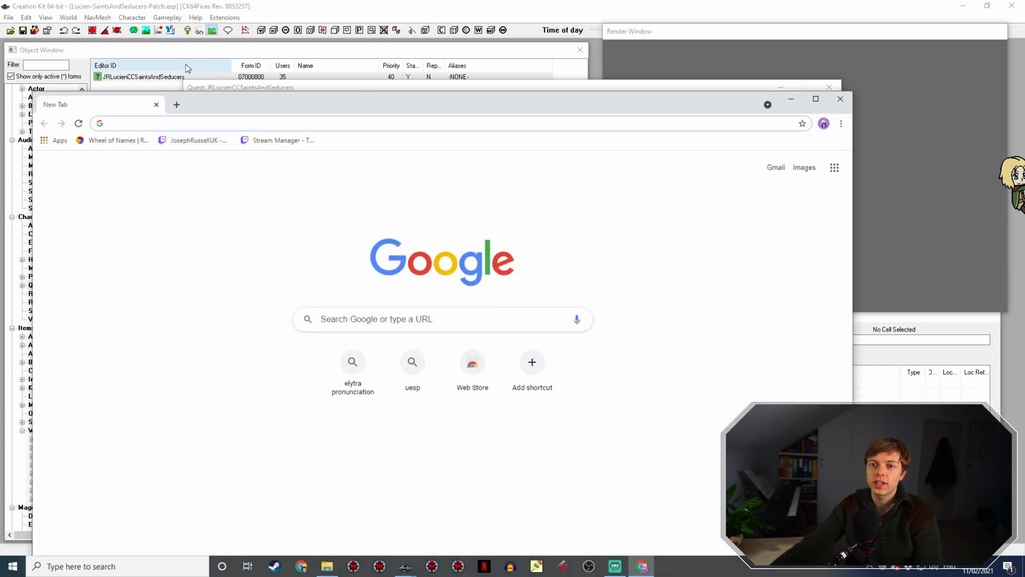
left_click_drag(241, 100, 238, 5)
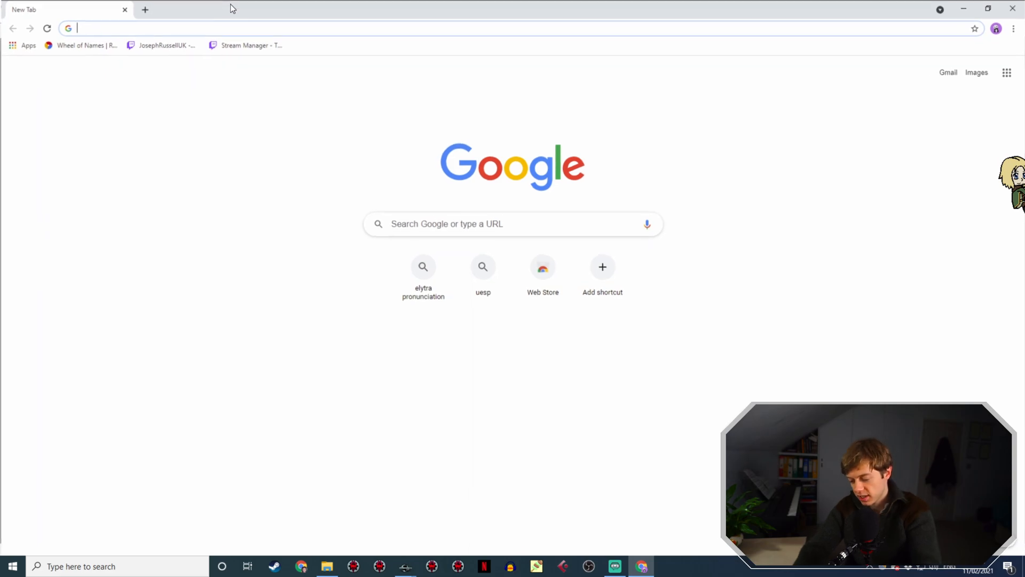
type("uesp")
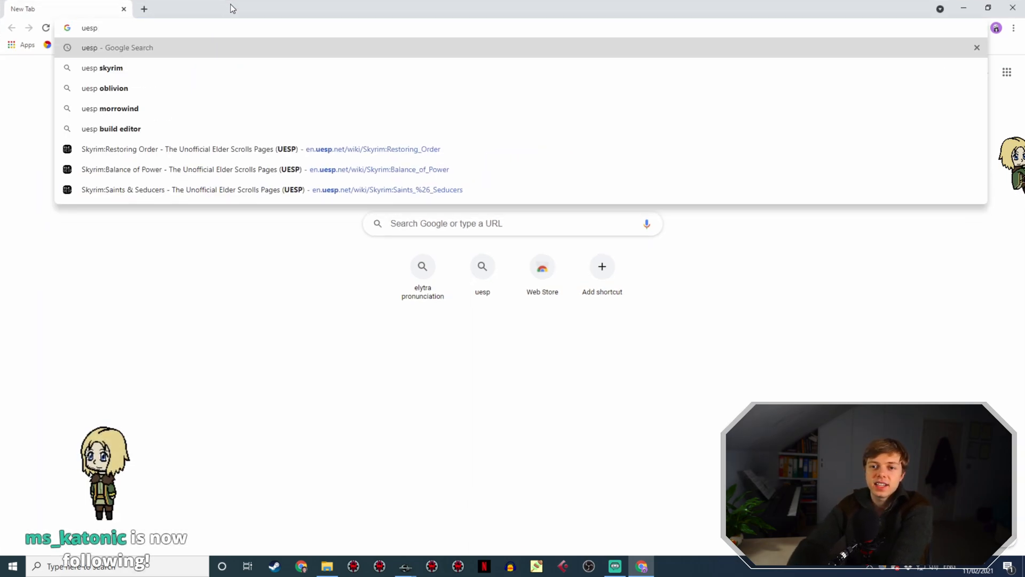
key("Down")
key("Down")
key("Down")
key("Down")
key("Down")
key("Down")
key("Down")
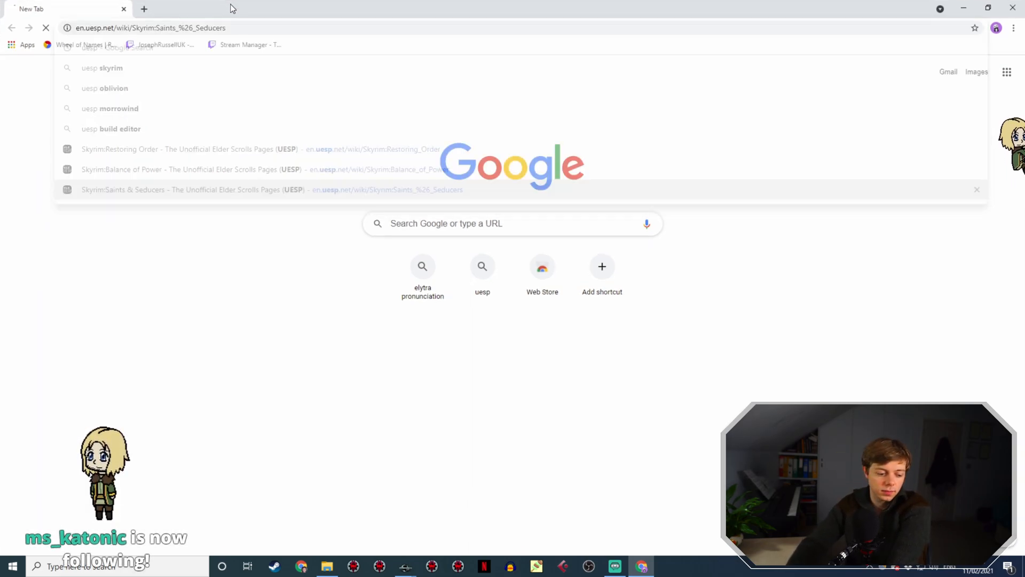
key("Return")
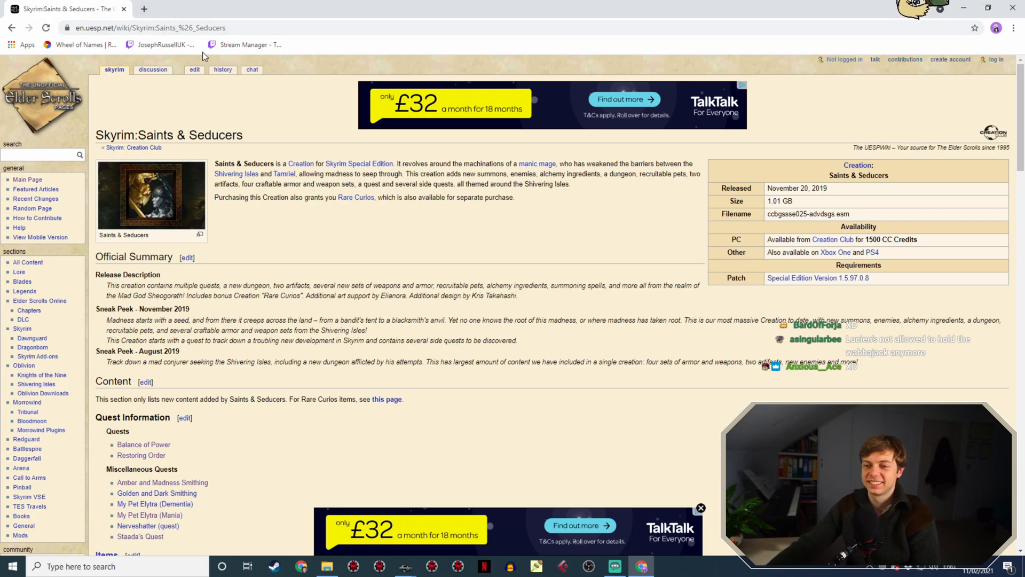
Find the Miscellaneous Quests list and open the Golden and Dark Smithing page in a separate browser tab
scroll(458, 310, "down", 3)
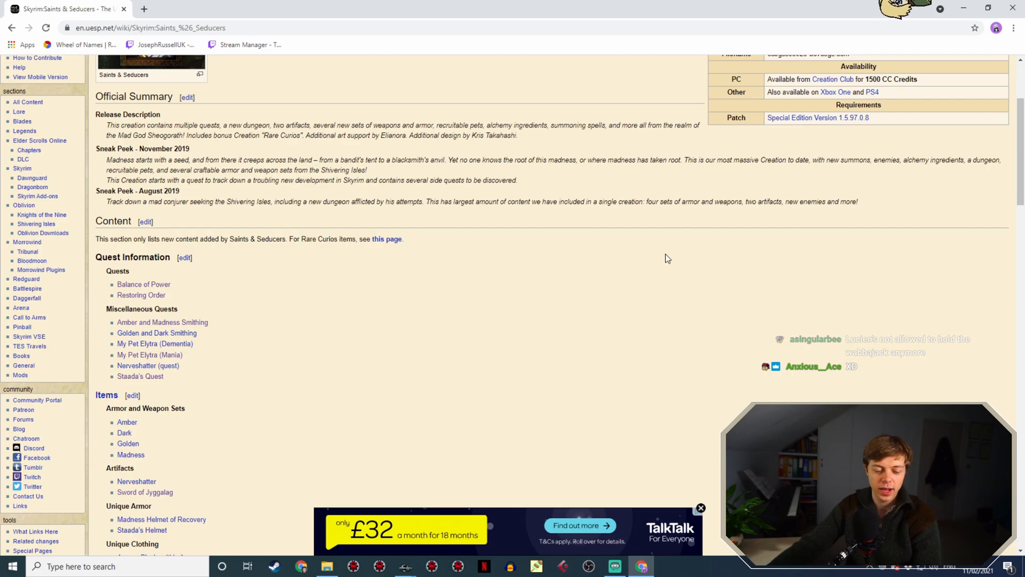
scroll(277, 292, "down", 1)
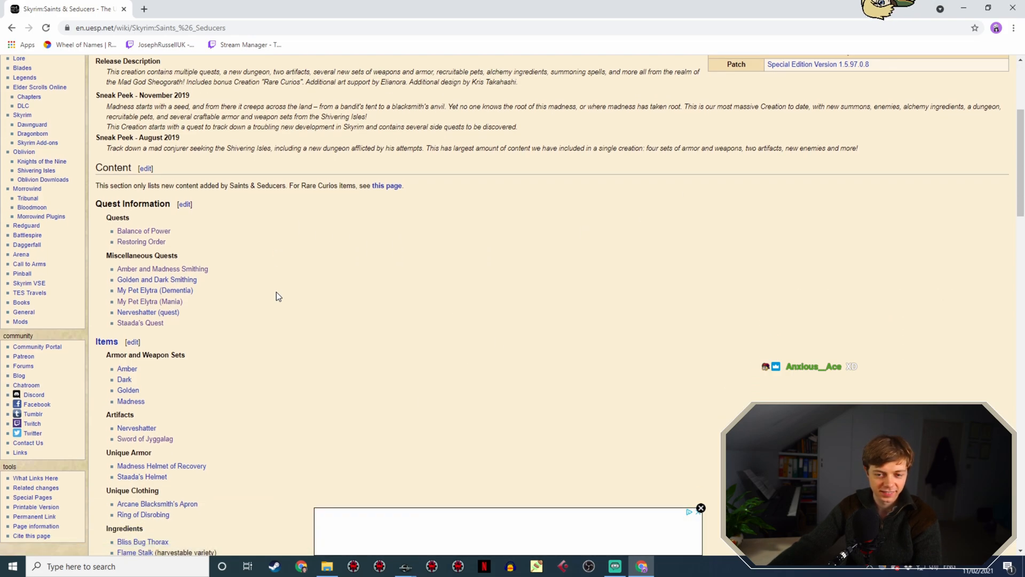
scroll(277, 292, "down", 2)
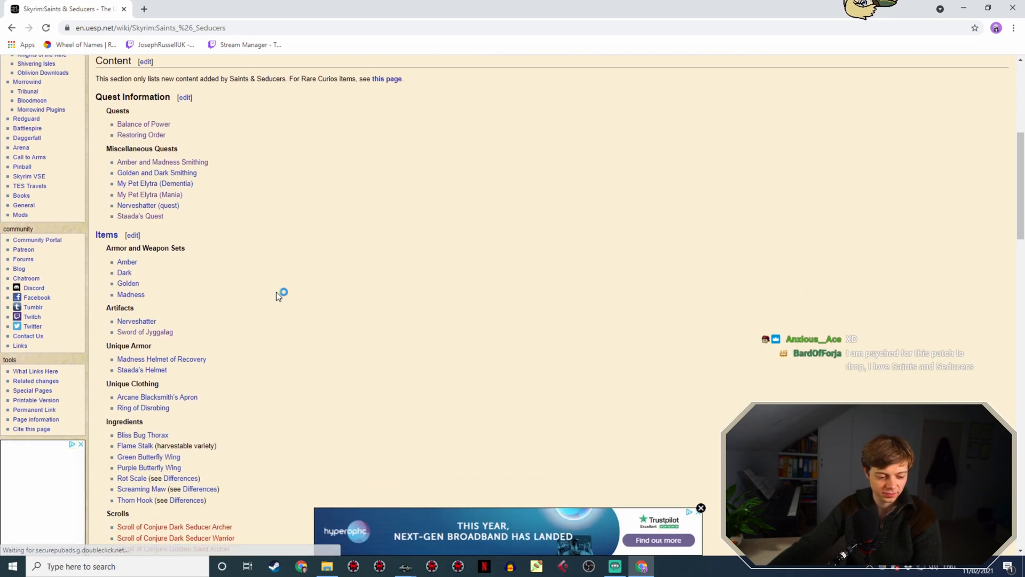
left_click(700, 509)
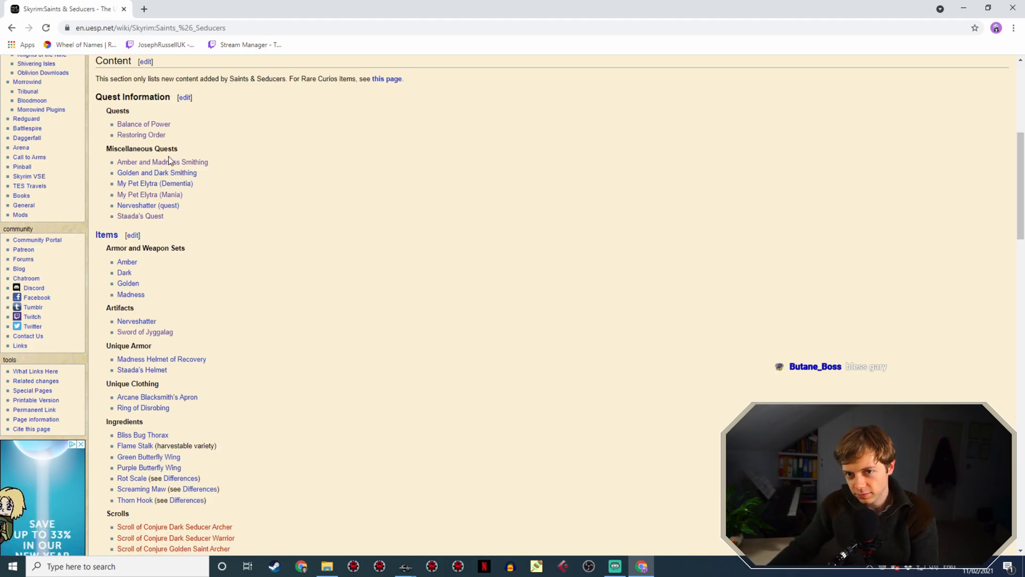
left_click(174, 173)
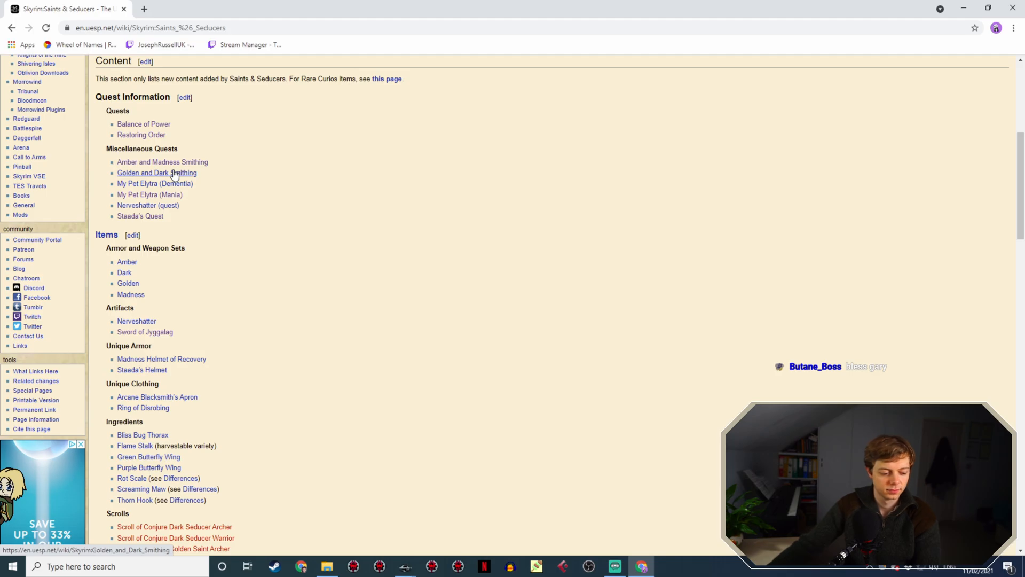
right_click(174, 173)
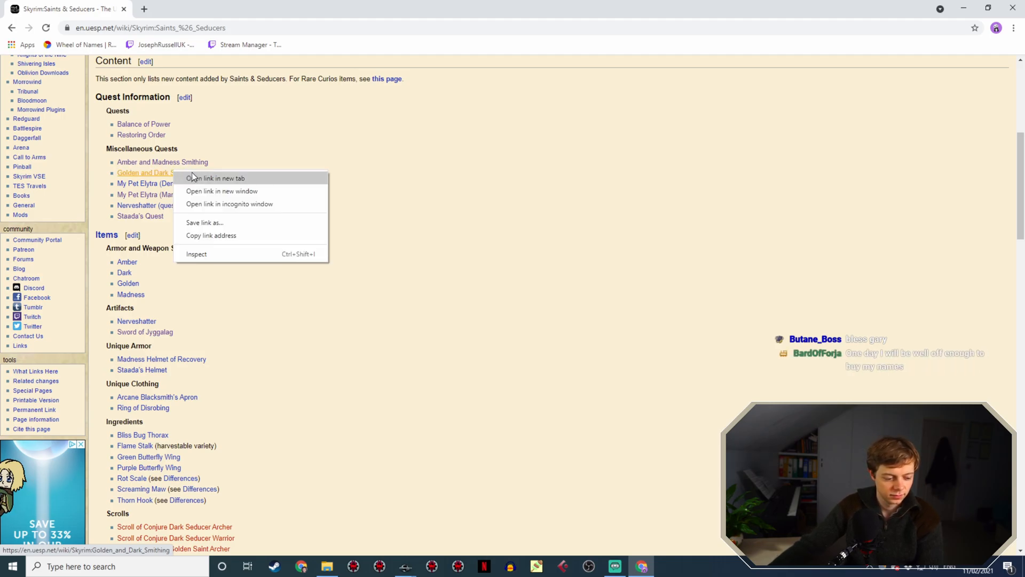
left_click(235, 180)
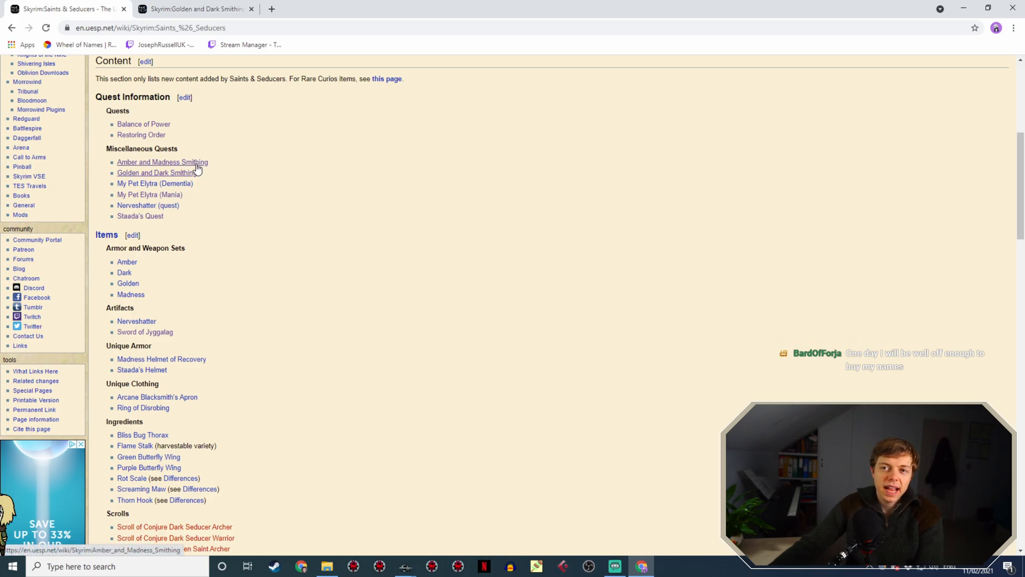
left_click(187, 8)
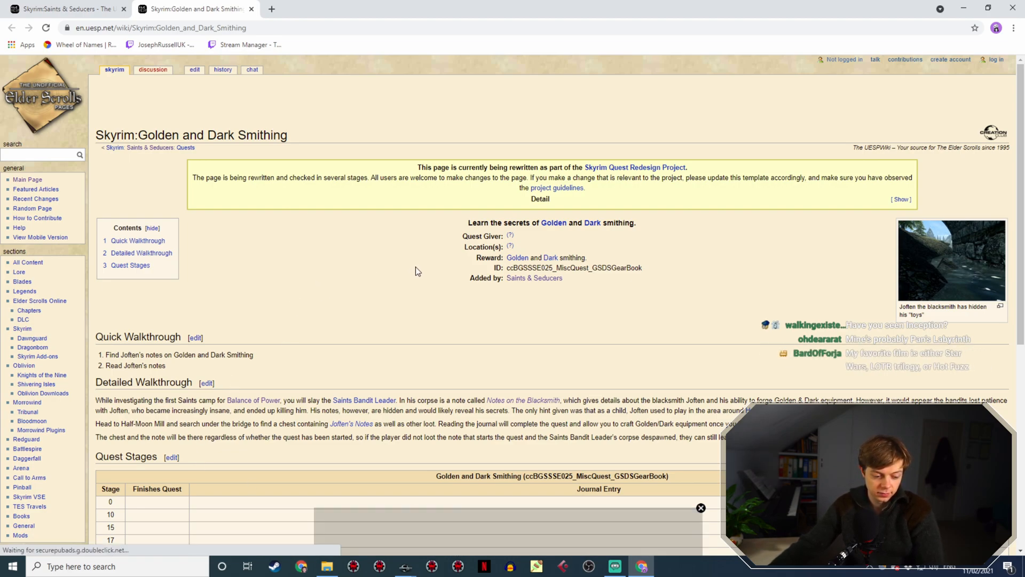
Read the Golden and Dark Smithing walkthrough and open its Notes on the Blacksmith page in another browser tab
scroll(424, 243, "down", 2)
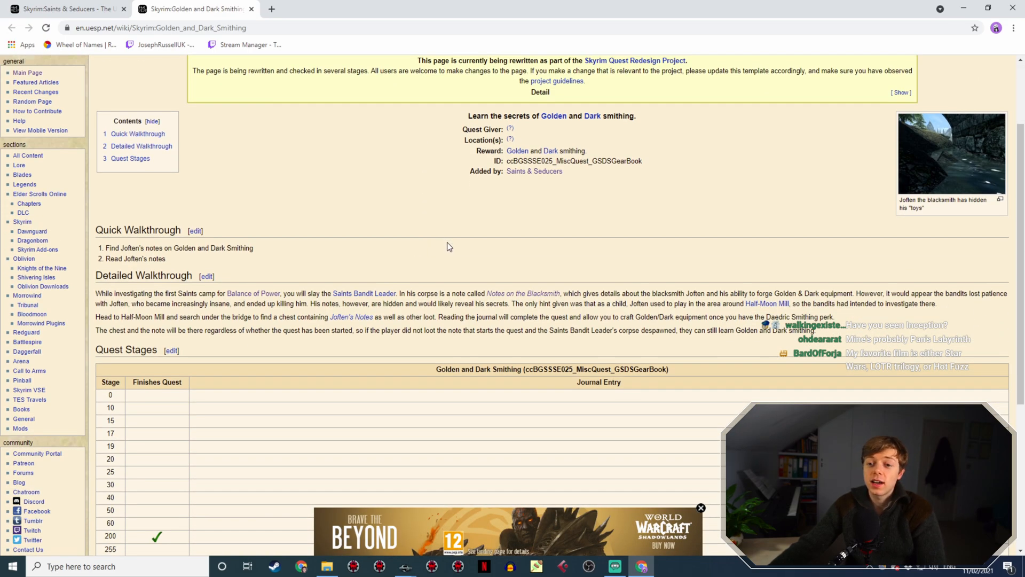
scroll(445, 243, "down", 1)
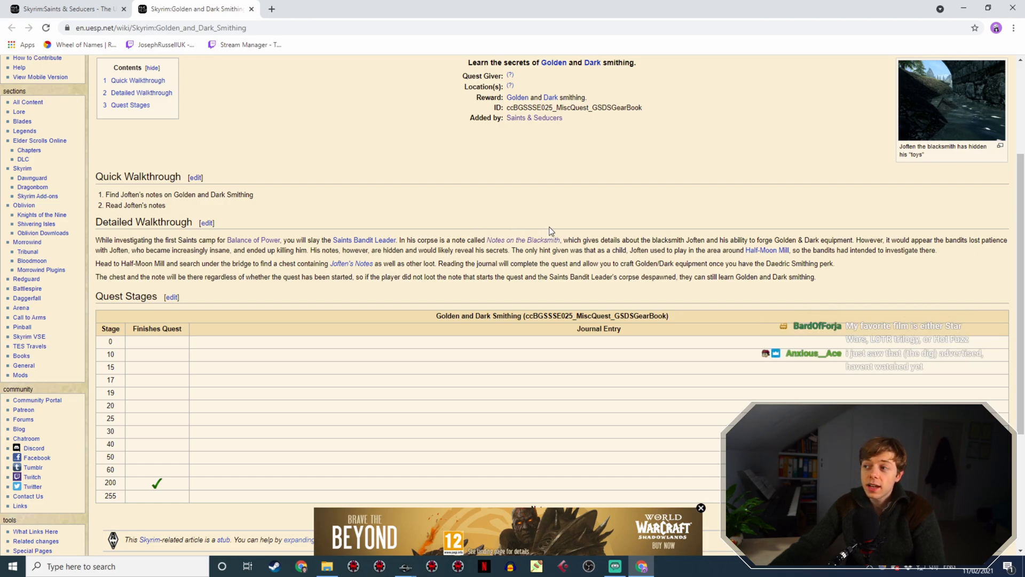
scroll(551, 231, "up", 1)
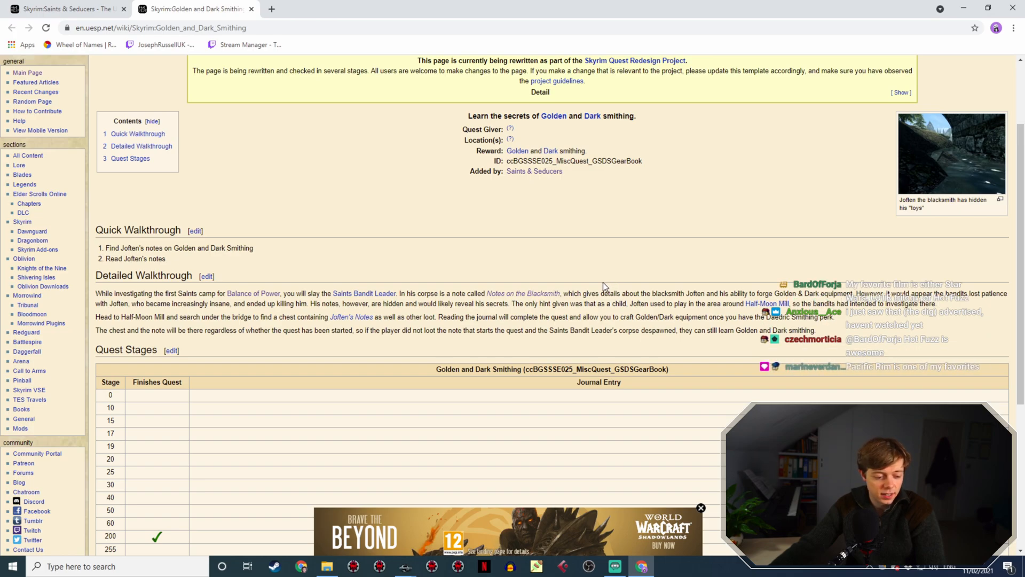
right_click(540, 298)
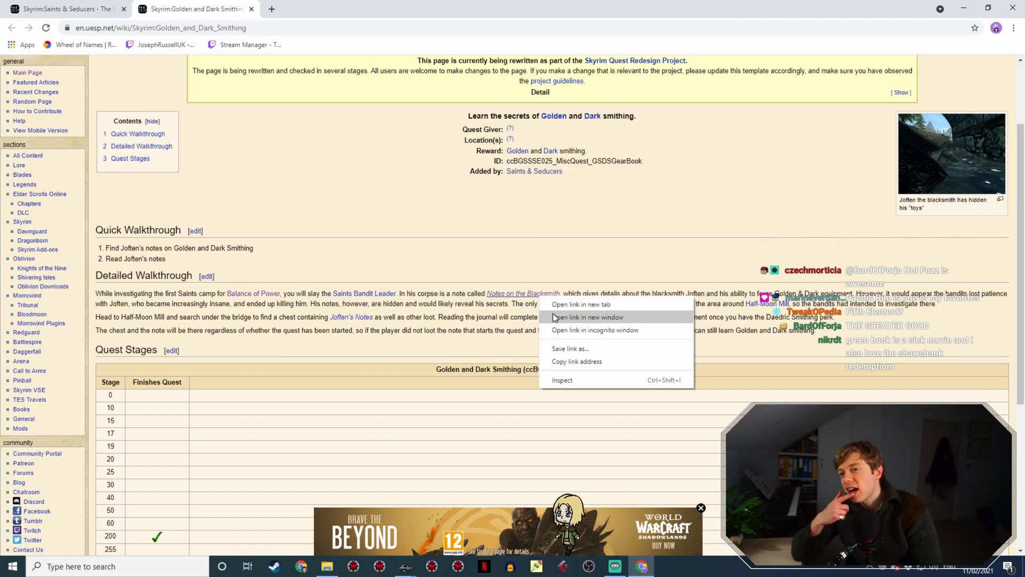
left_click(595, 305)
left_click(302, 9)
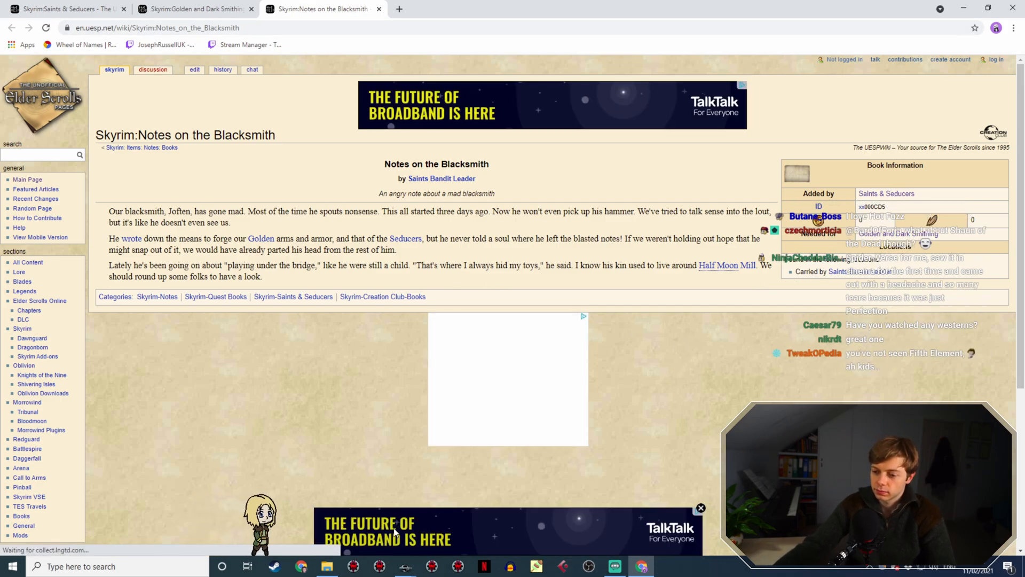
Return to the Creation Kit and duplicate the last idle line, "Gosh, she was a bit bonkers, wasn't she?"
left_click(405, 570)
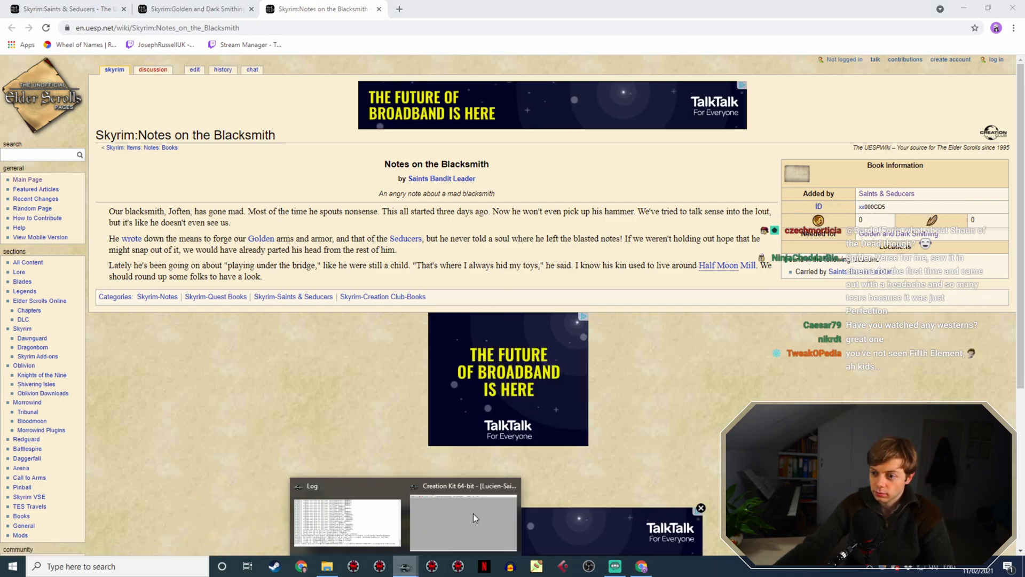
left_click(470, 515)
right_click(514, 379)
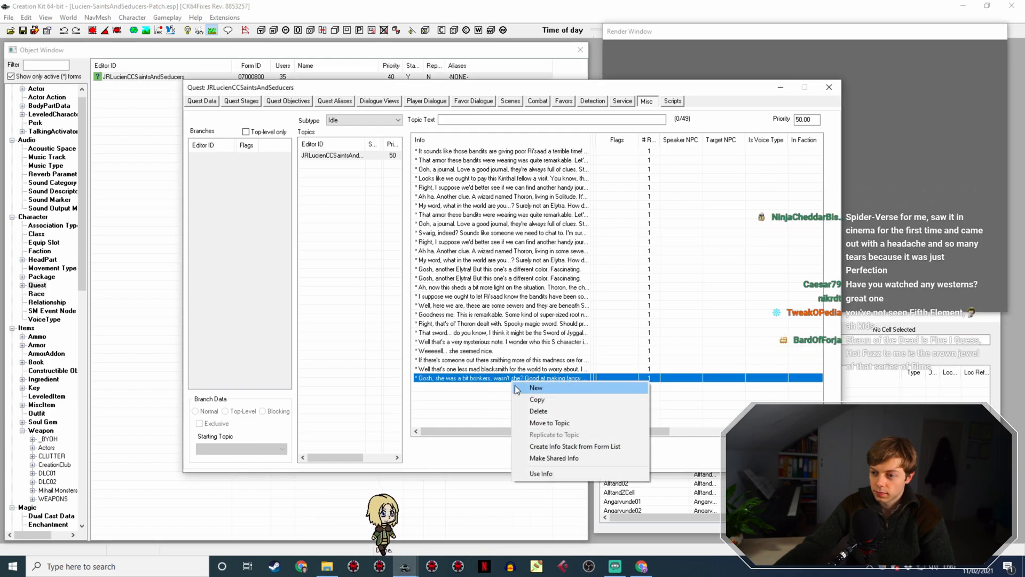
left_click(529, 399)
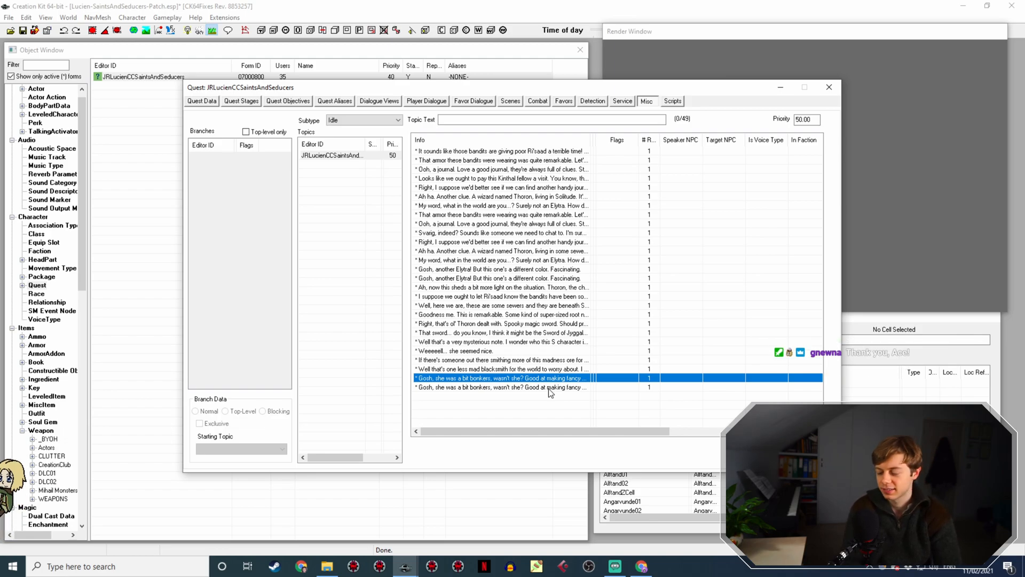
Open the duplicated line's response and replace its text with "Sounds like we ought to head over to Half Moon mill", consulting the blacksmith note
double_click(549, 388)
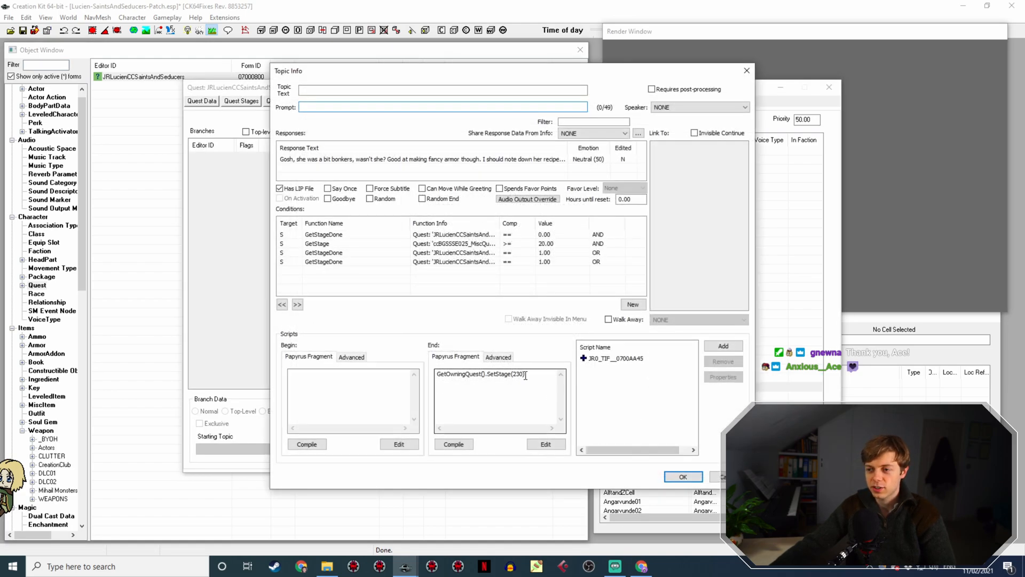
double_click(372, 159)
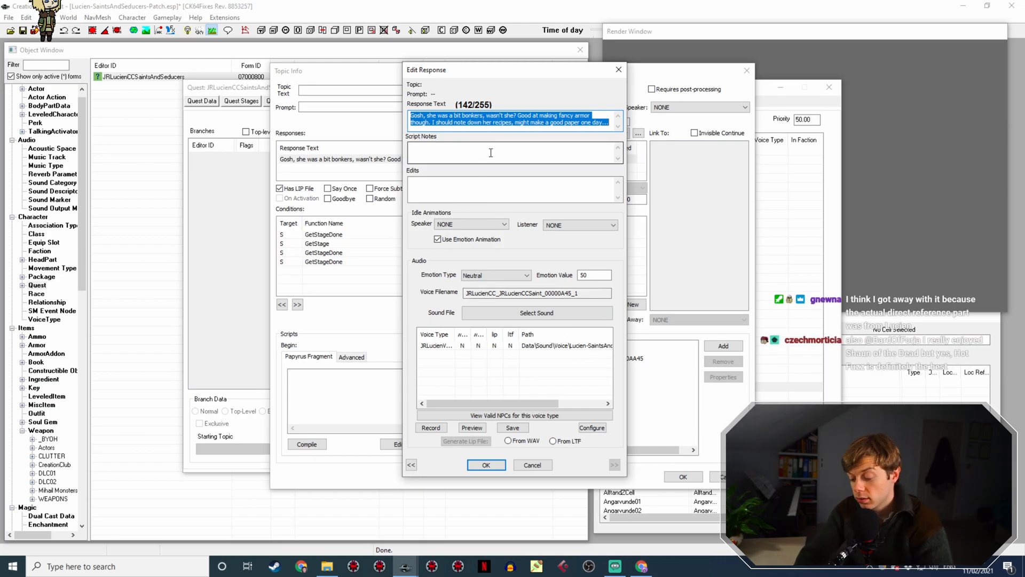
key("alt+Tab")
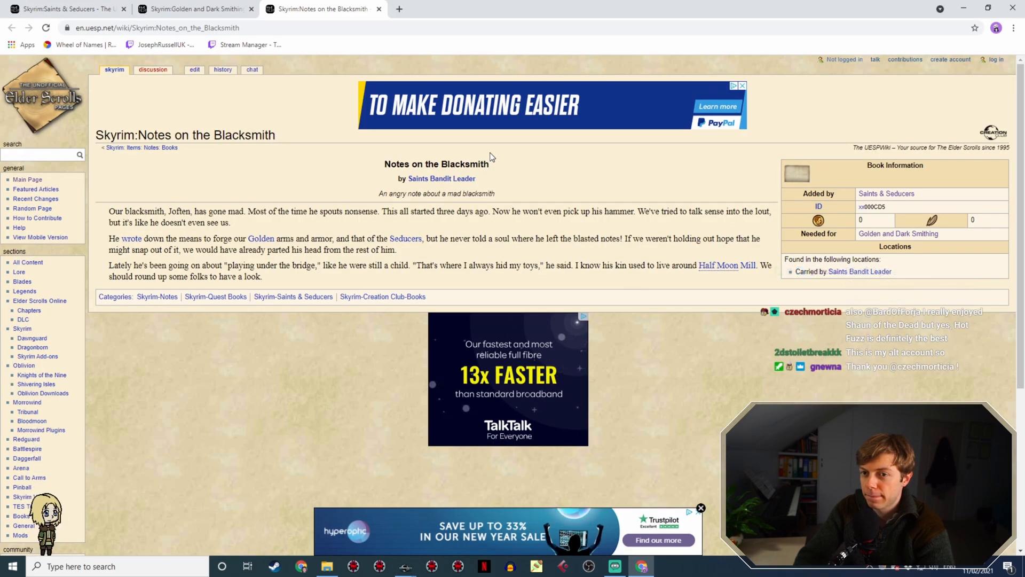
key("alt+Tab")
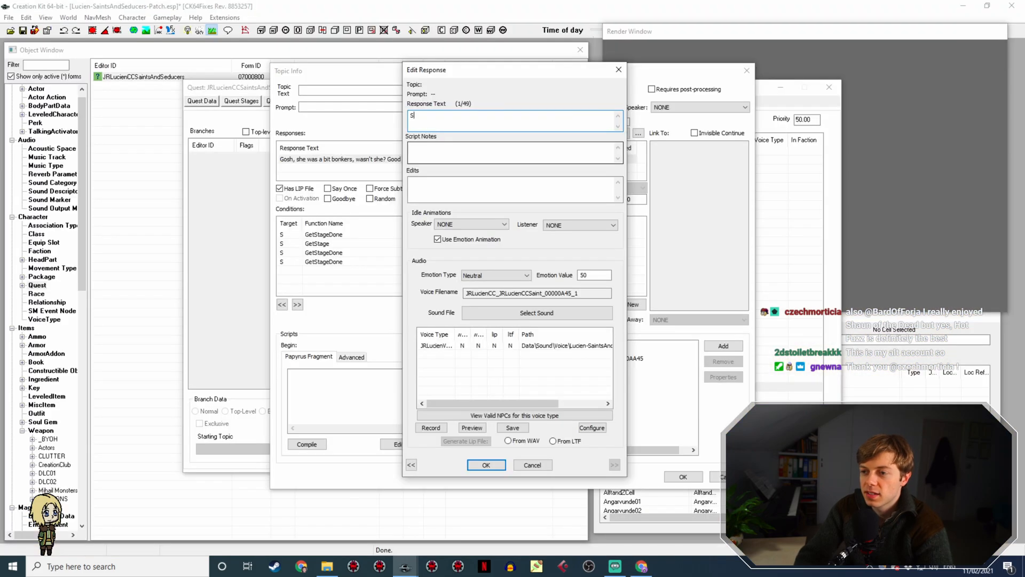
type("like we ought")
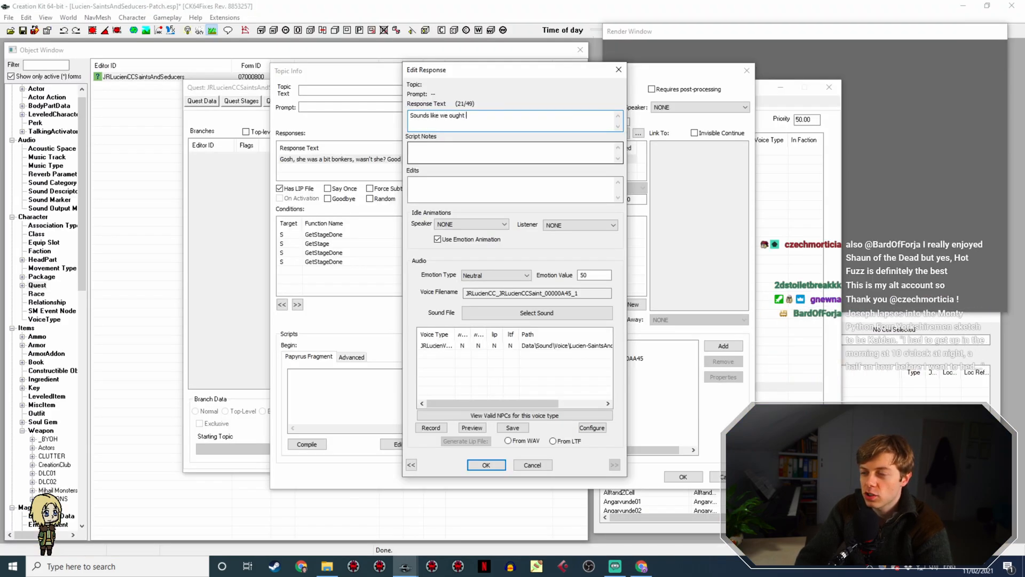
type(" to head over to Half Moon mill w")
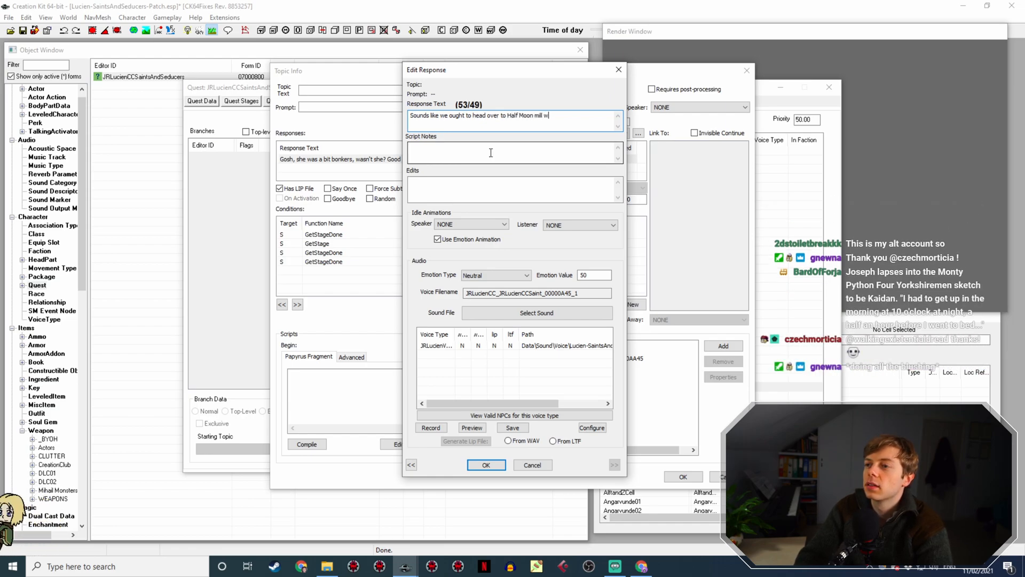
Capitalise "Mill" in the response text and finish its first sentence with "when we have time"
key("alt+Tab")
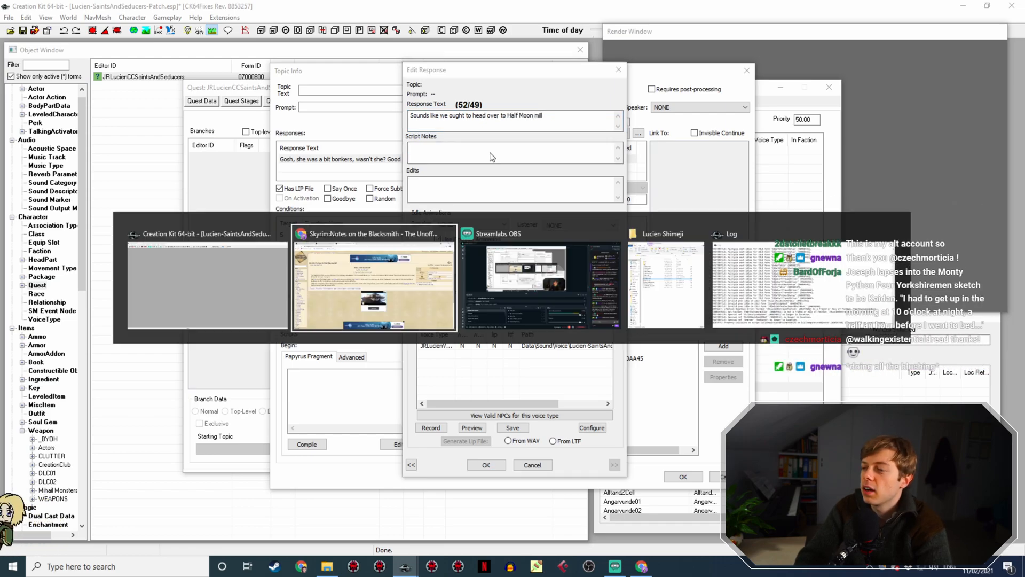
key("alt+Tab")
key("BackSpace")
key("BackSpace")
key("BackSpace")
key("BackSpace")
key("BackSpace")
key("BackSpace")
type("Mill wh")
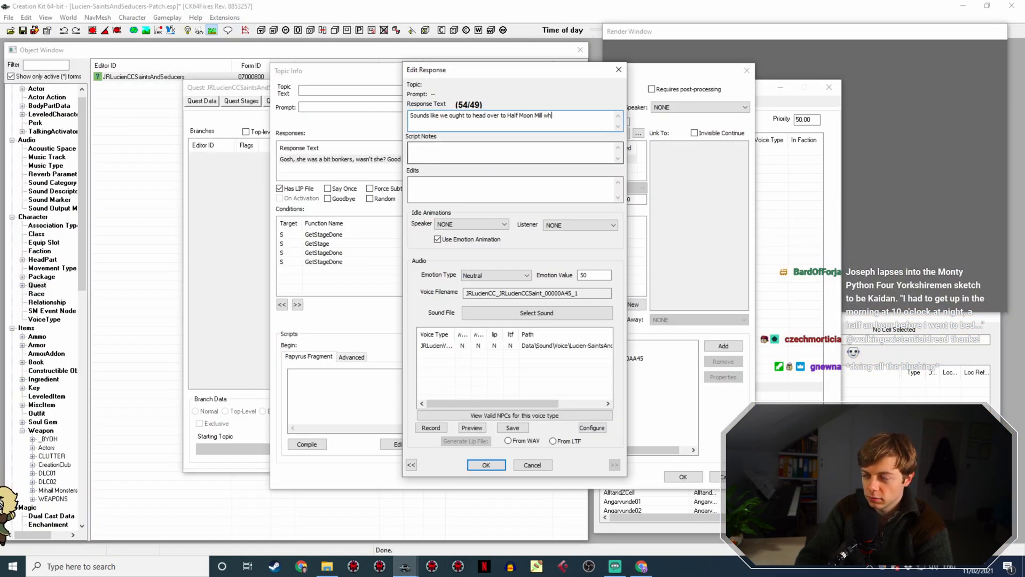
type("en we have tim")
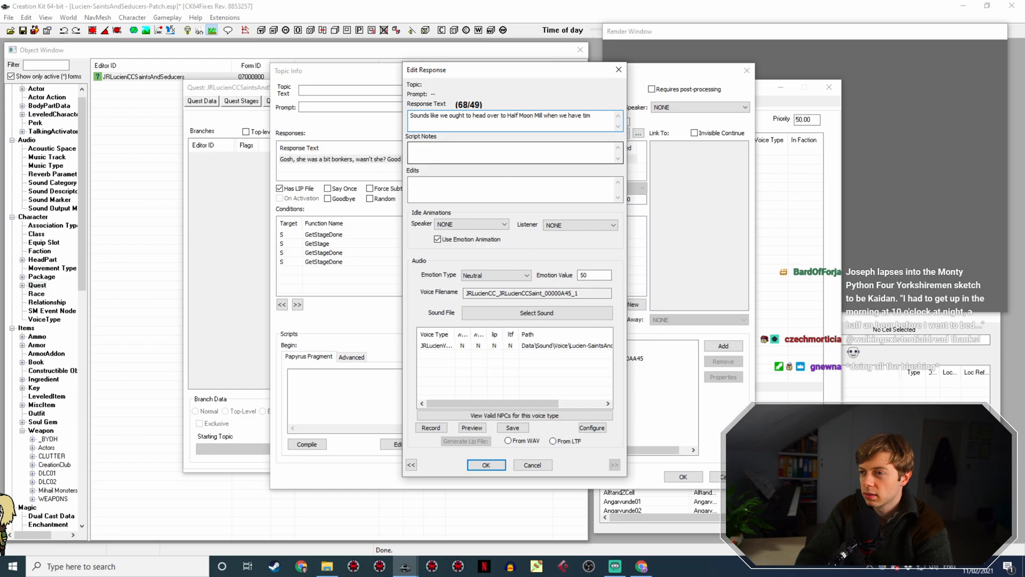
Add "Can't have the secrets of this armor falling into the wrong hands. Again." to the response text and accept the response
type("e. Can't have an")
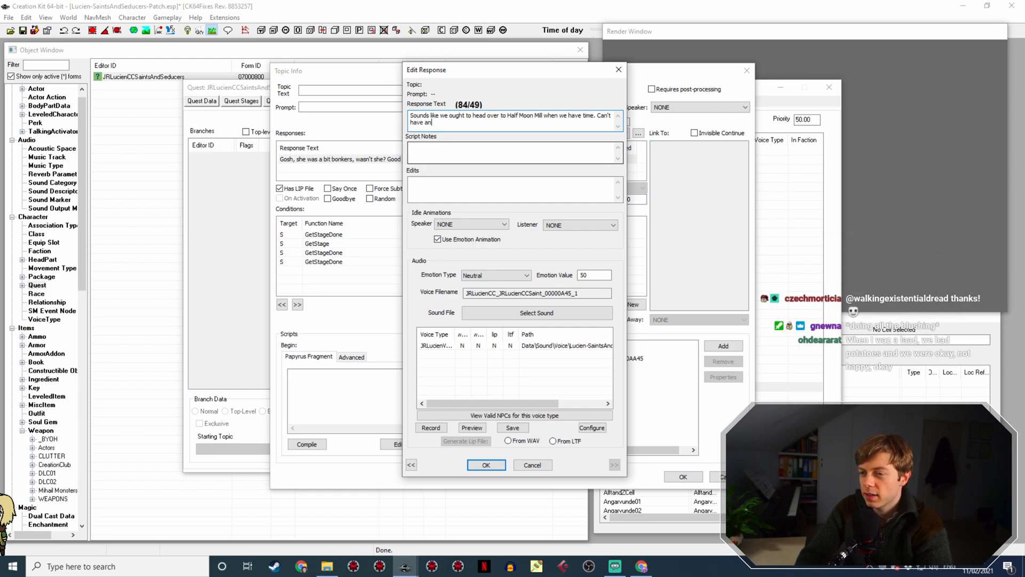
type("or")
key("BackSpace")
key("BackSpace")
key("BackSpace")
key("BackSpace")
key("BackSpace")
key("BackSpace")
key("BackSpace")
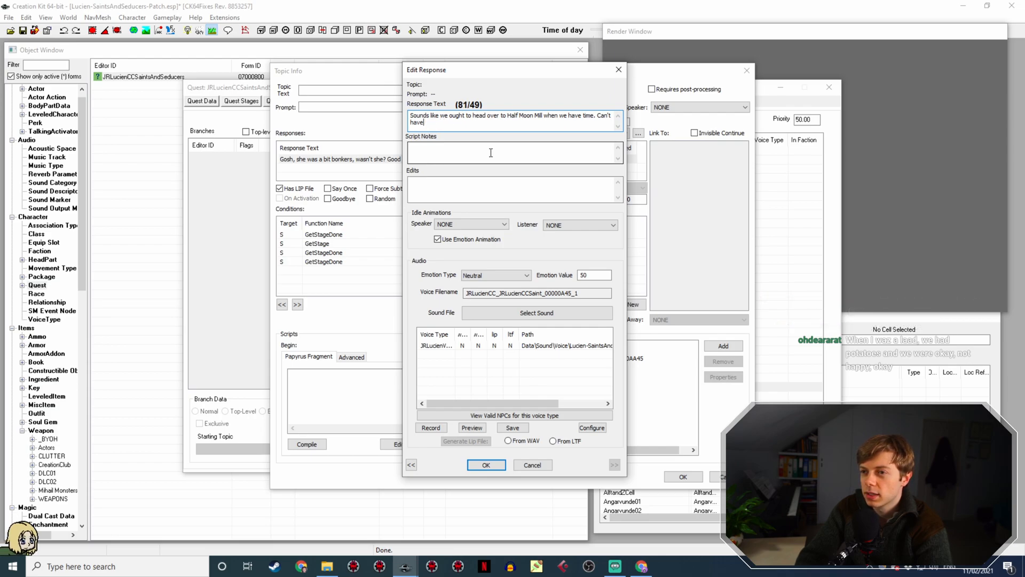
type("the")
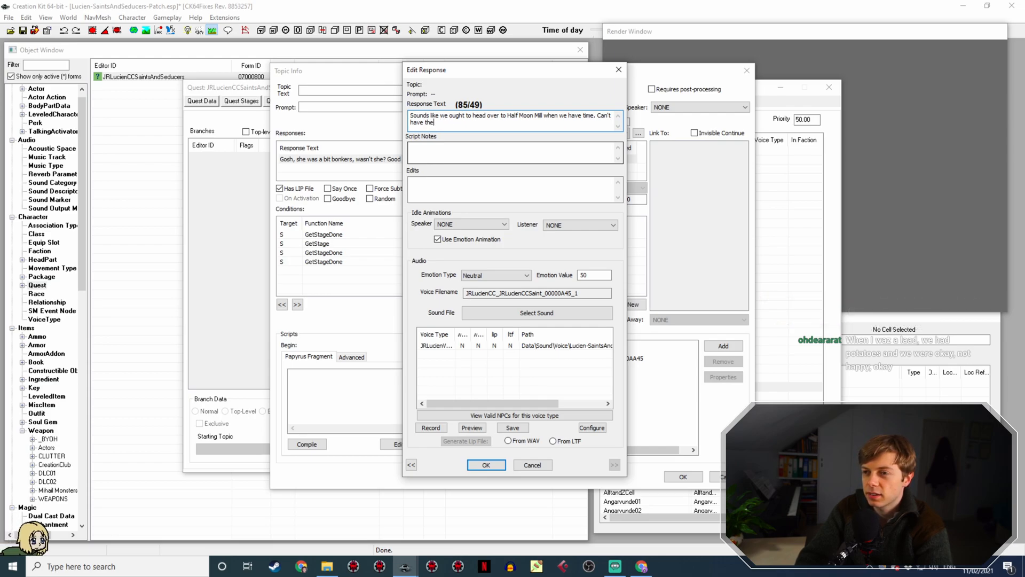
type(" secrets o")
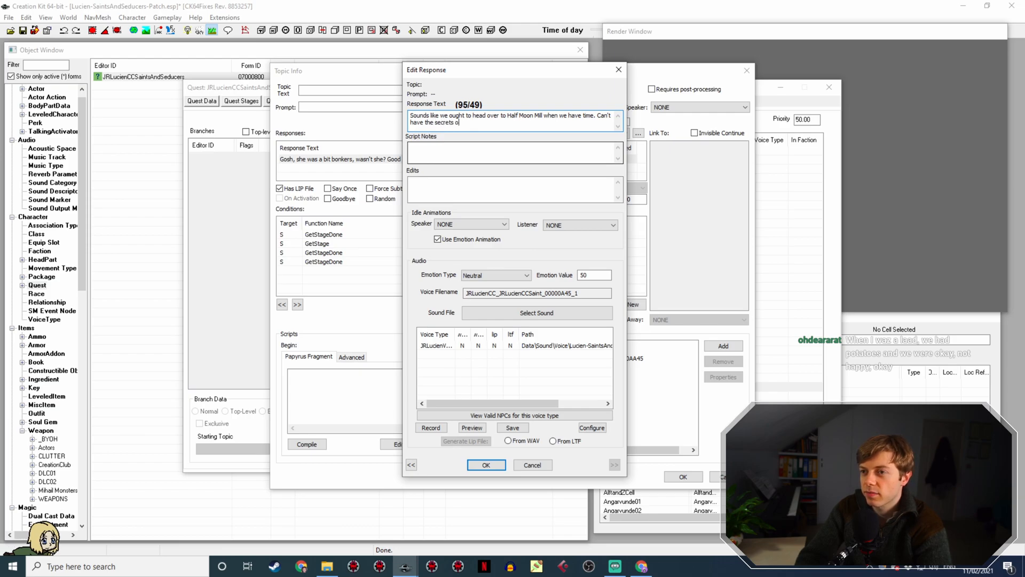
type("f this armor falling into the wrong hands.")
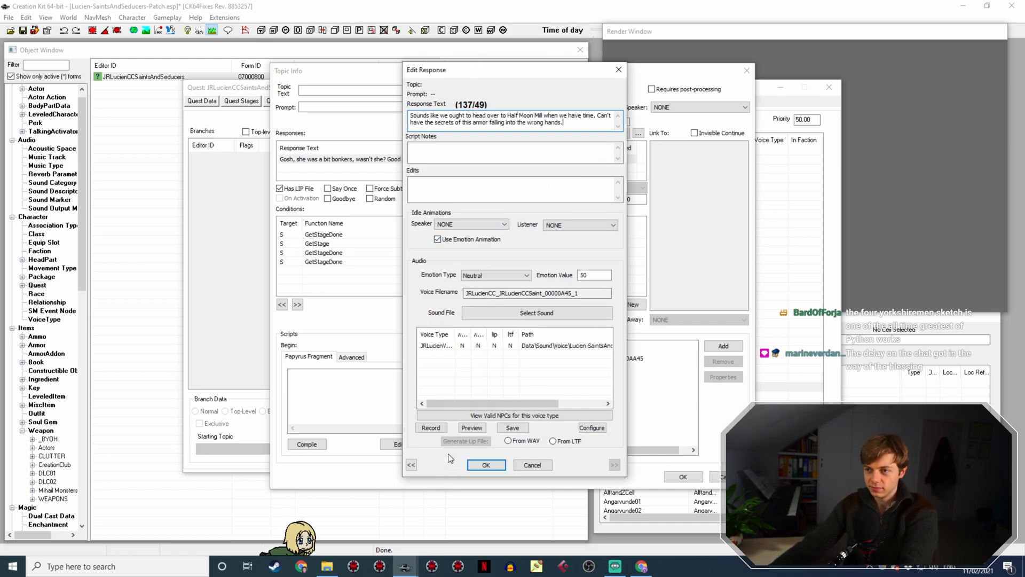
type("Again.")
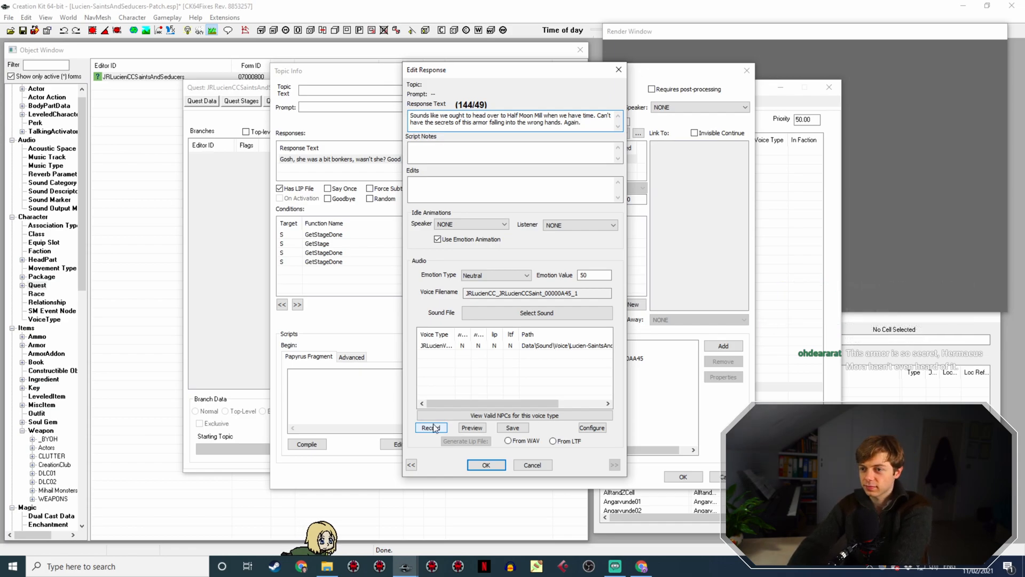
key("Return")
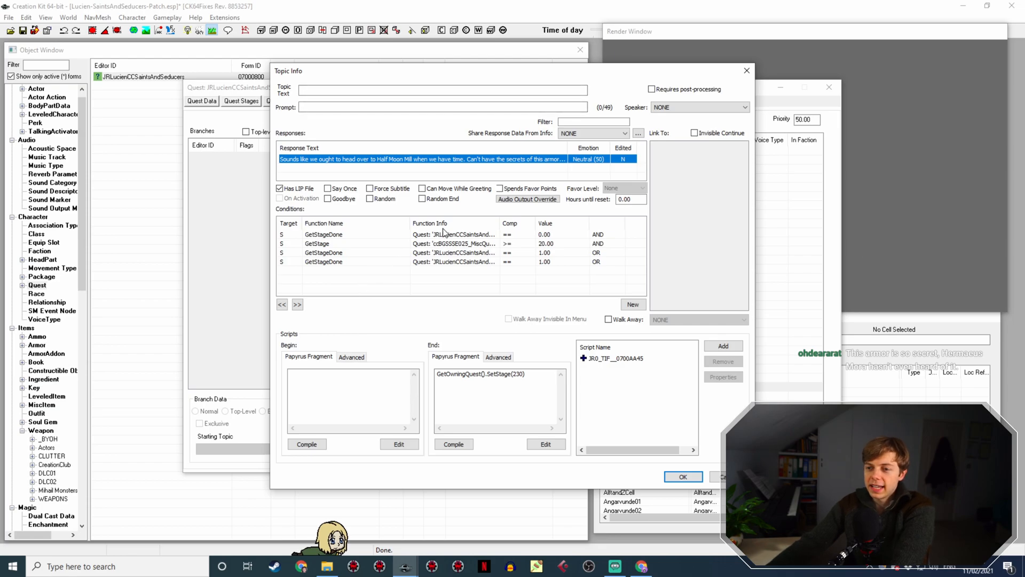
Change the end script fragment to GetOwningQuest().SetStage(240) and compile it
left_click(520, 376)
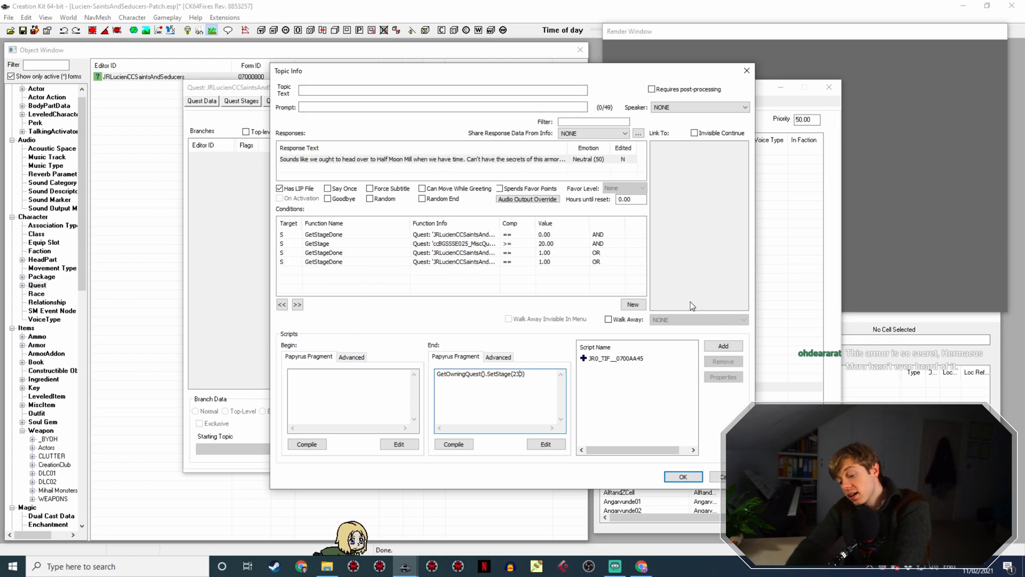
left_click(458, 444)
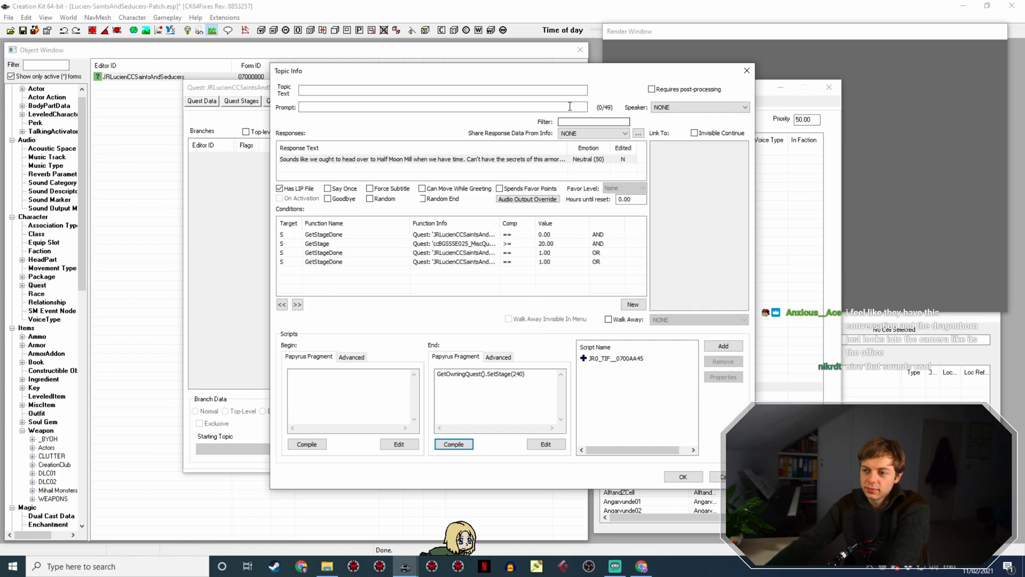
Point the line's GetStage condition to the quest ccBGSSSE025_MiscQuest_GSDSGearBook
double_click(501, 223)
left_click(537, 245)
double_click(538, 245)
left_click(501, 289)
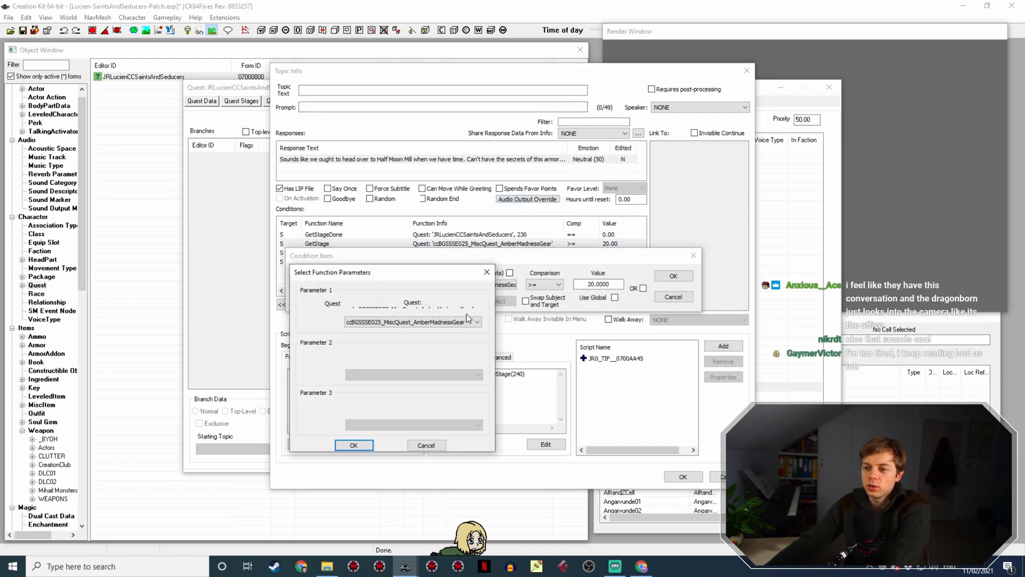
left_click(458, 321)
scroll(460, 359, "up", 4)
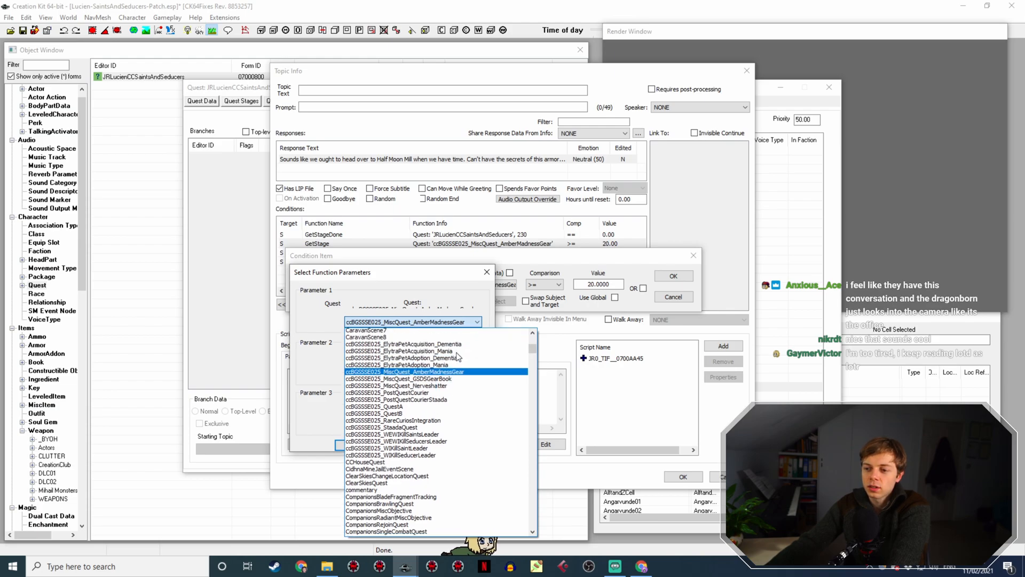
scroll(461, 362, "up", 1)
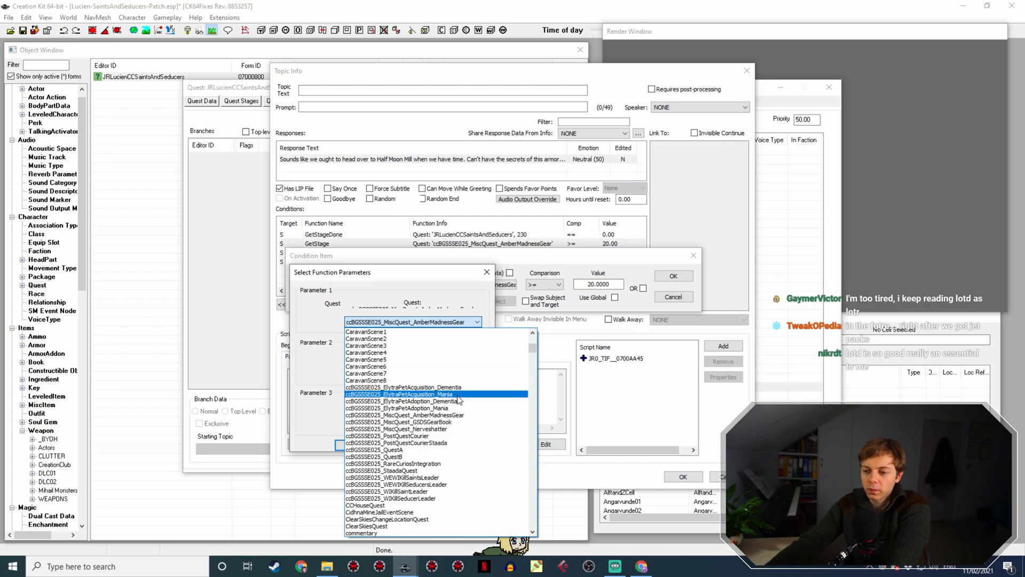
left_click(468, 422)
left_click(353, 445)
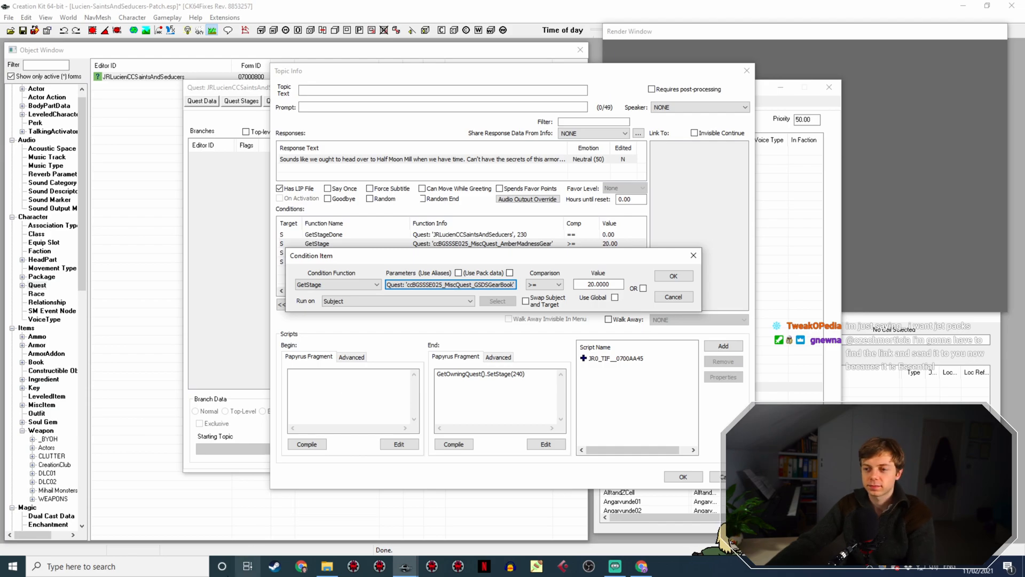
Switch to the browser and check the quest stages on the Golden and Dark Smithing wiki page
left_click(640, 566)
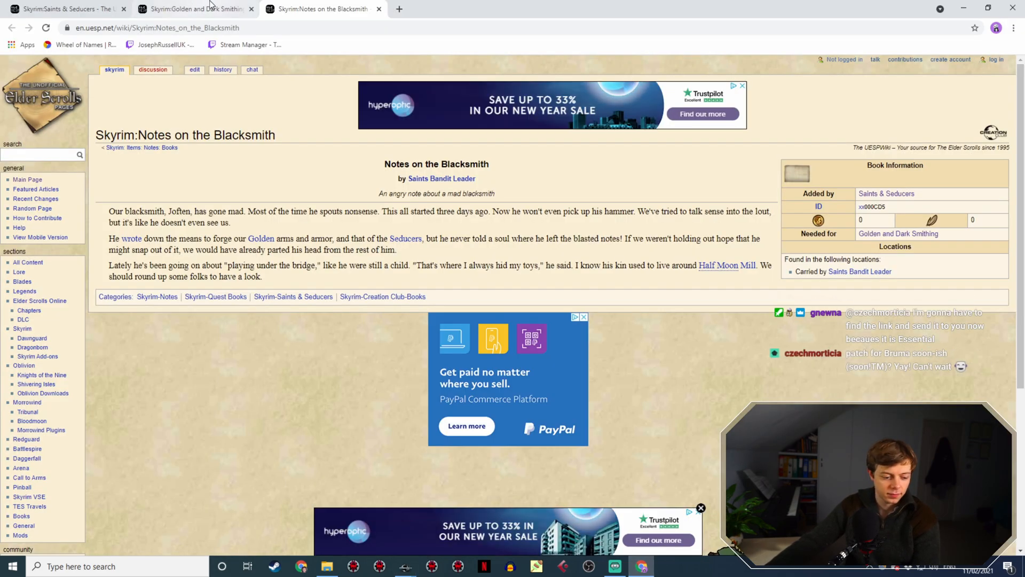
left_click(212, 8)
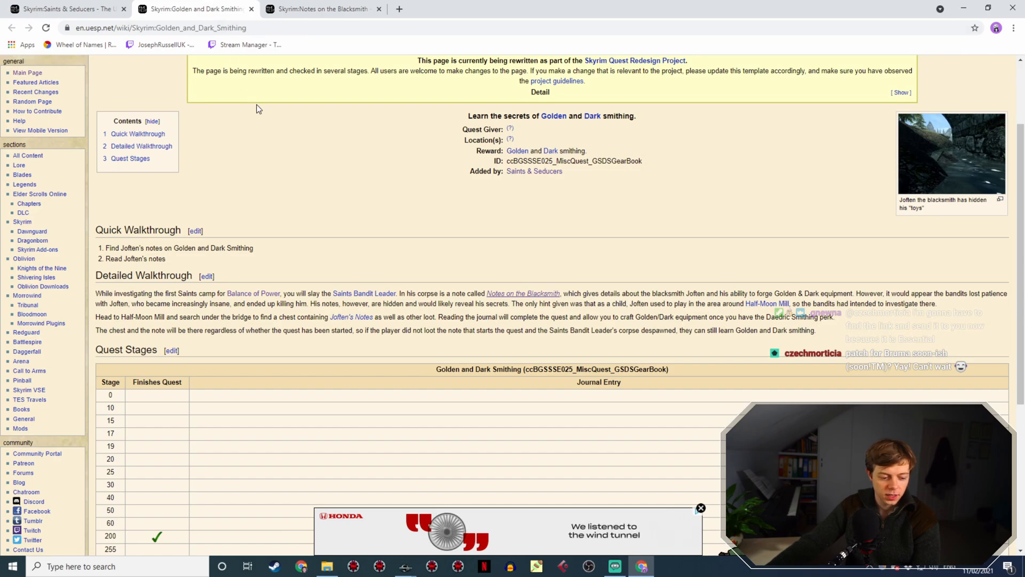
scroll(395, 267, "down", 3)
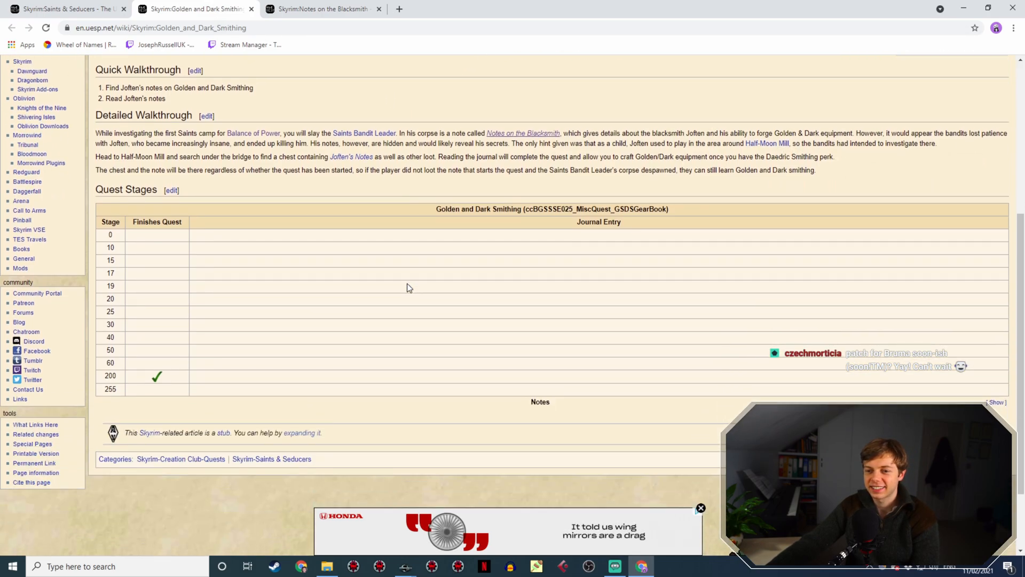
scroll(289, 331, "up", 3)
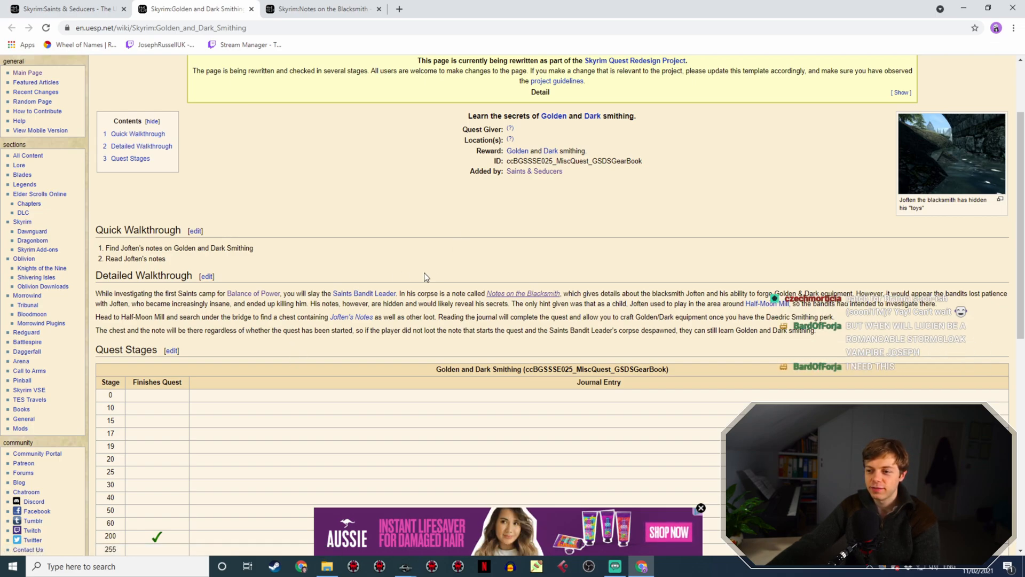
scroll(209, 416, "down", 3)
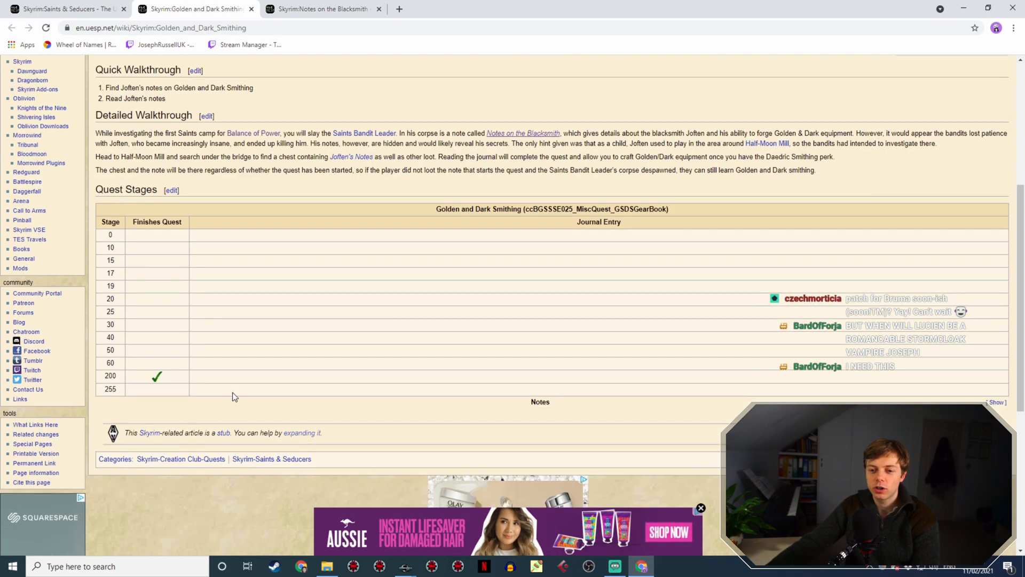
left_click(432, 564)
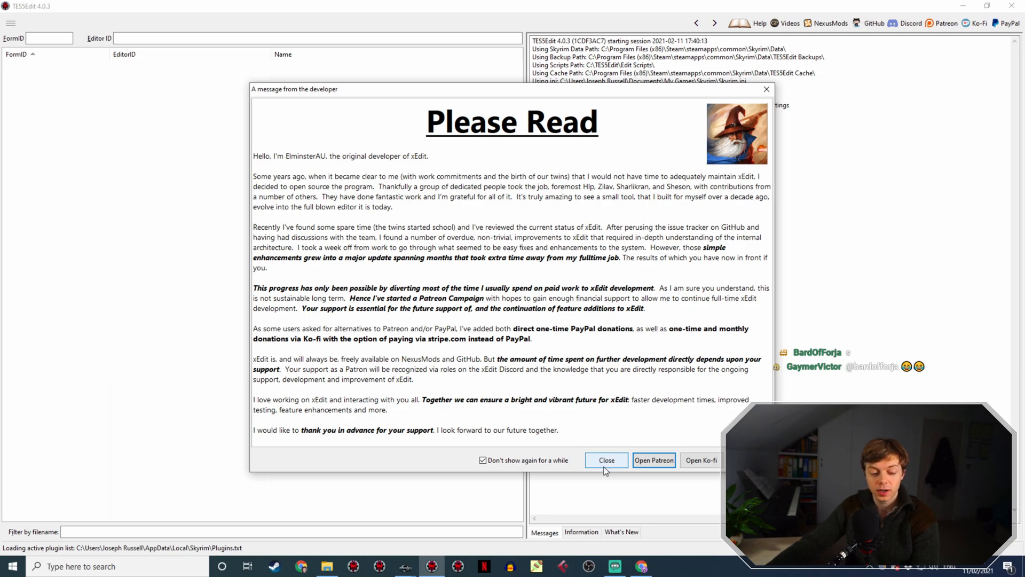
left_click(605, 463)
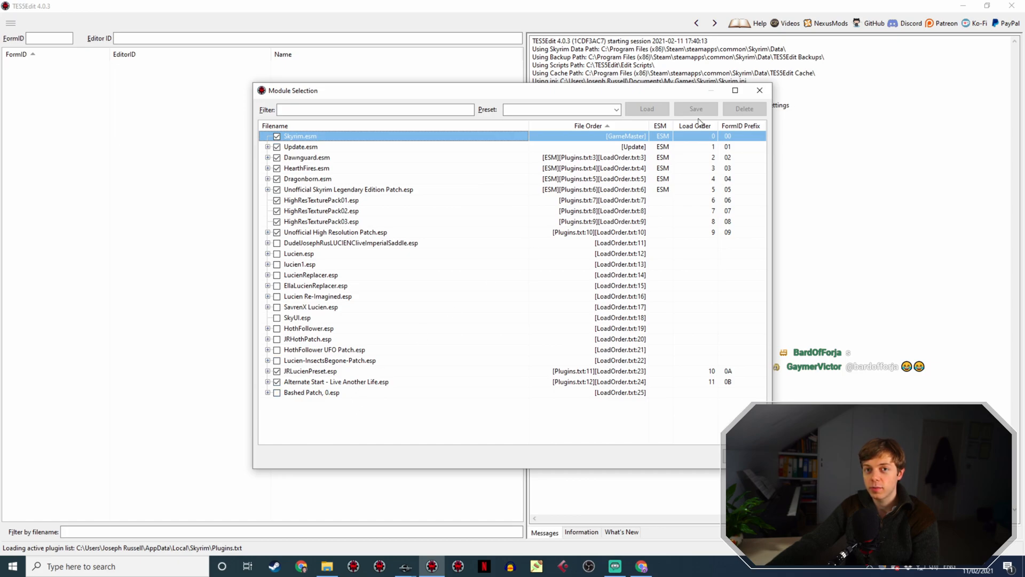
left_click(757, 92)
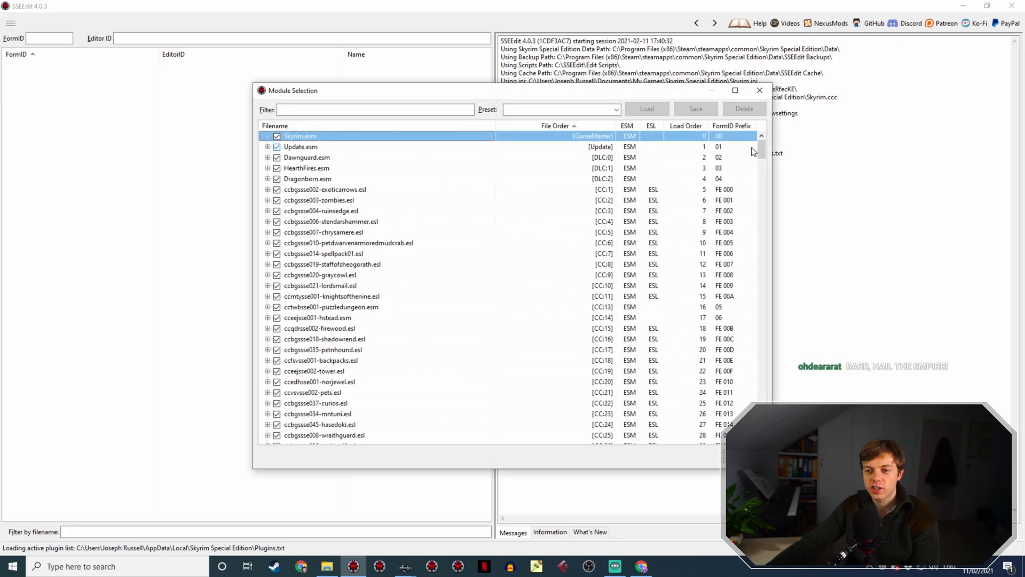
In SSEEdit, clear the module selection and load only ccbgssse025-advdsgs.esm with its masters
left_click_drag(763, 143, 672, 462)
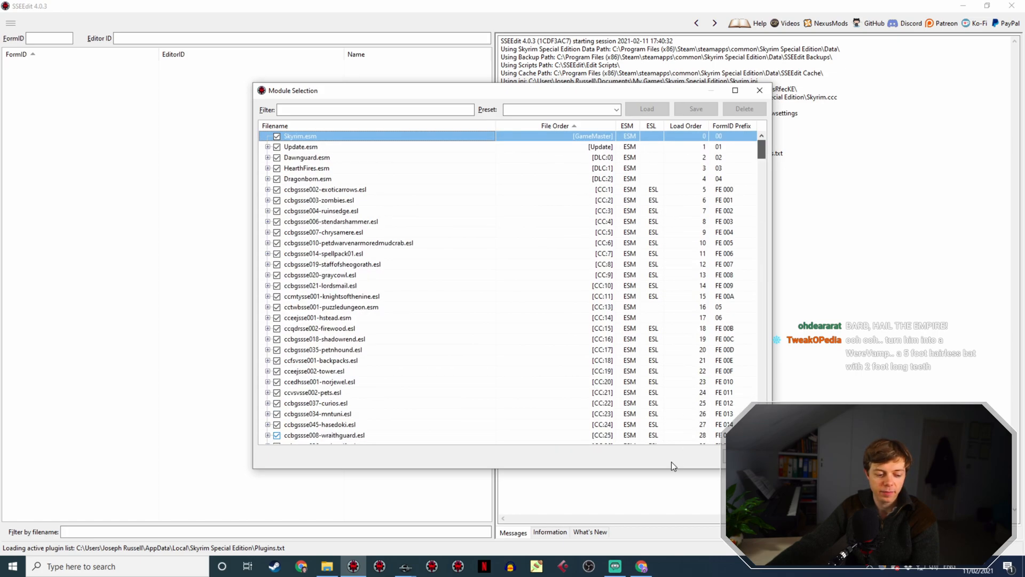
left_click_drag(763, 153, 763, 440)
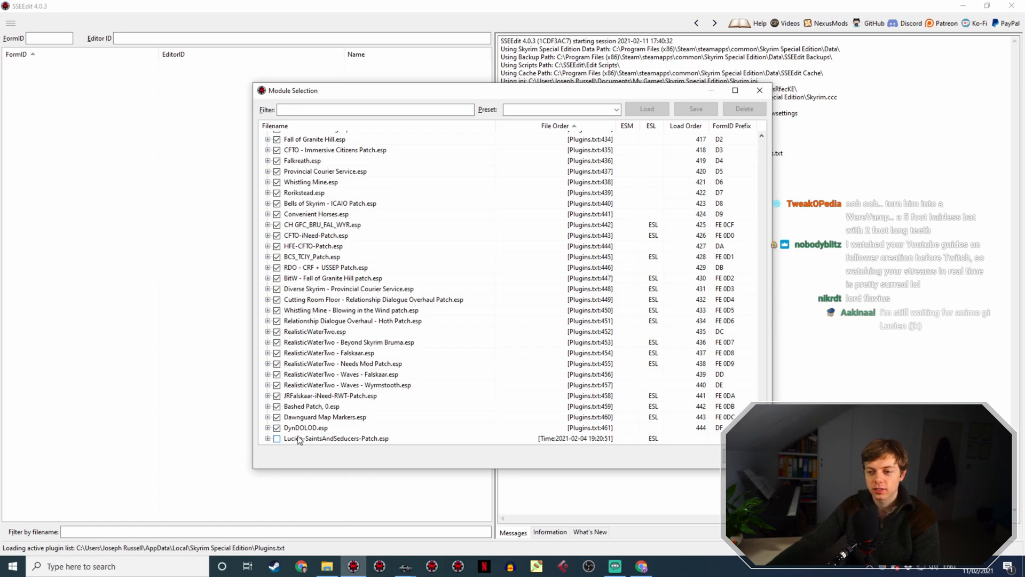
right_click(355, 161)
left_click(390, 177)
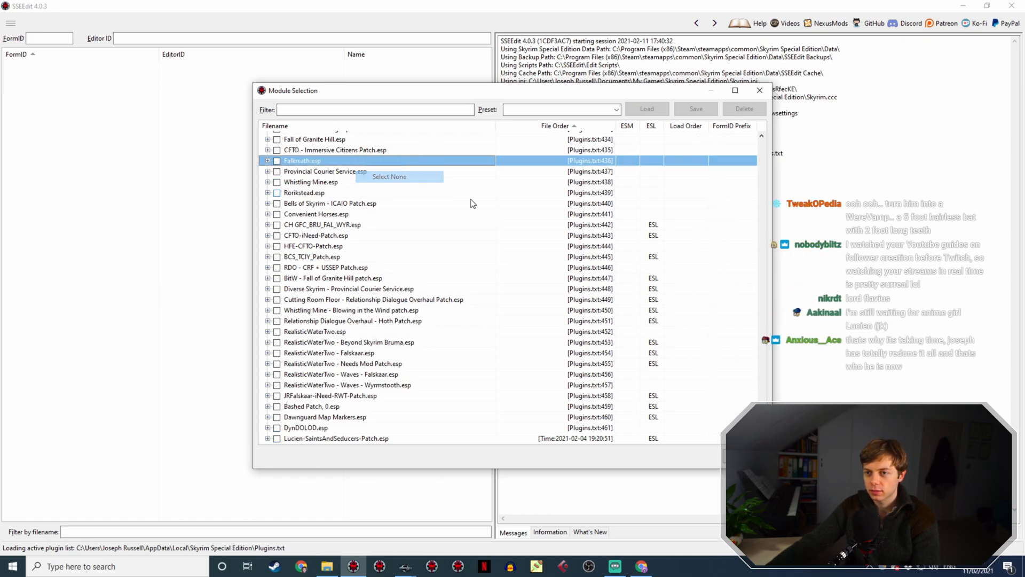
left_click_drag(763, 441, 766, 132)
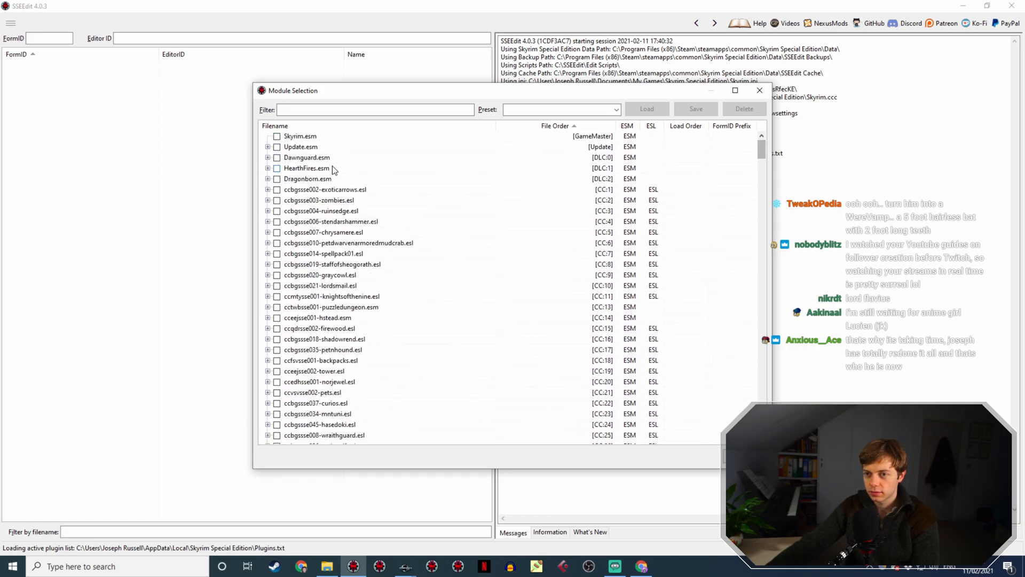
scroll(334, 224, "down", 10)
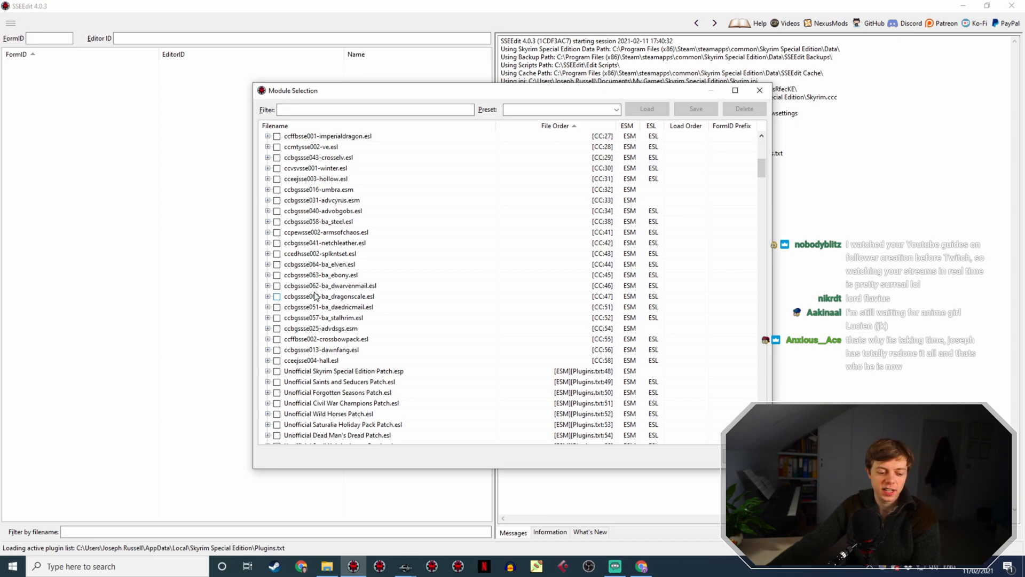
scroll(372, 234, "down", 4)
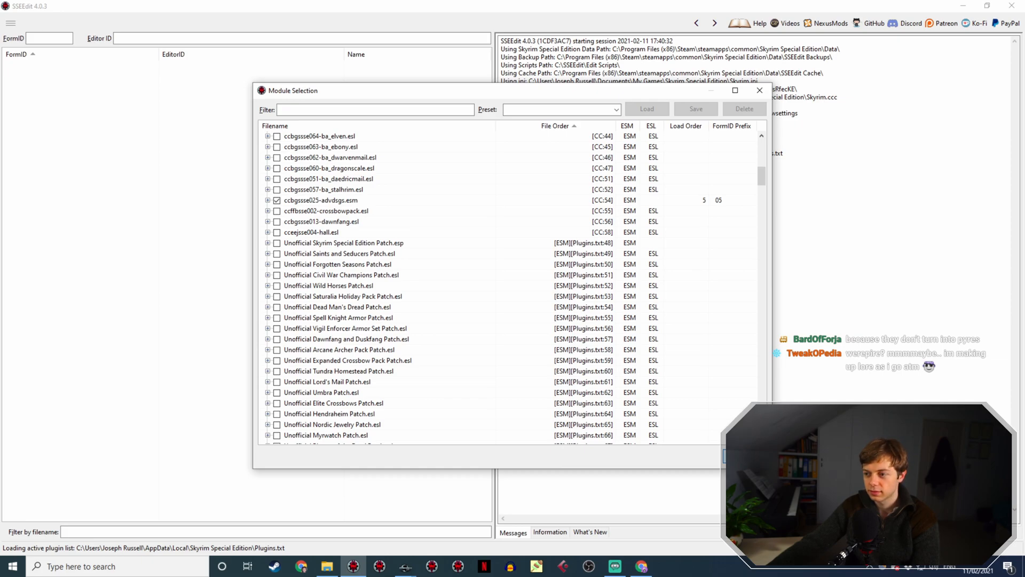
left_click(744, 456)
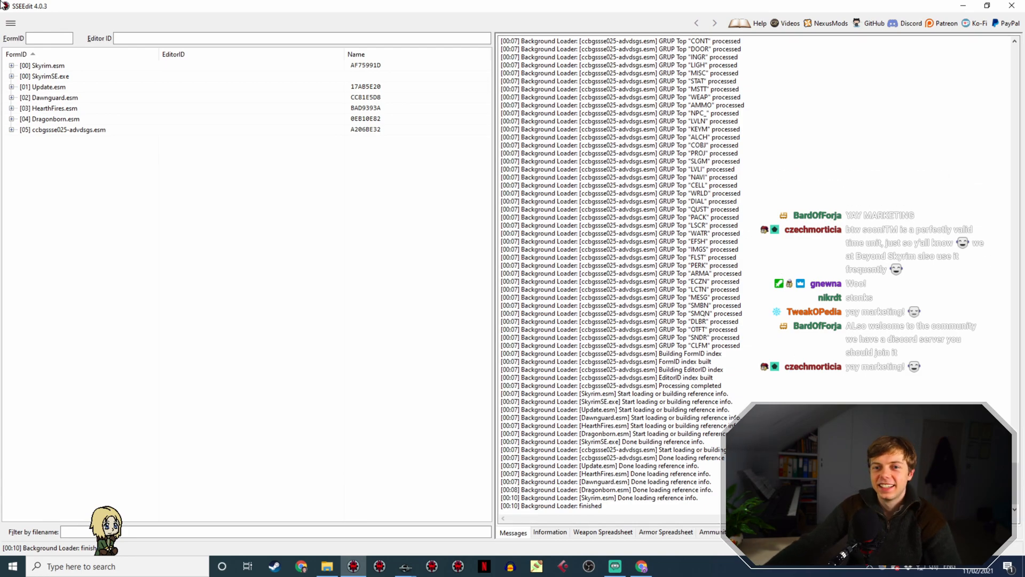
Open the quest record ccBGSSSE025_MiscQuest_GSDSGearBook in ccbgssse025-advdsgs.esm and inspect its list of stages
left_click(12, 129)
scroll(59, 339, "down", 5)
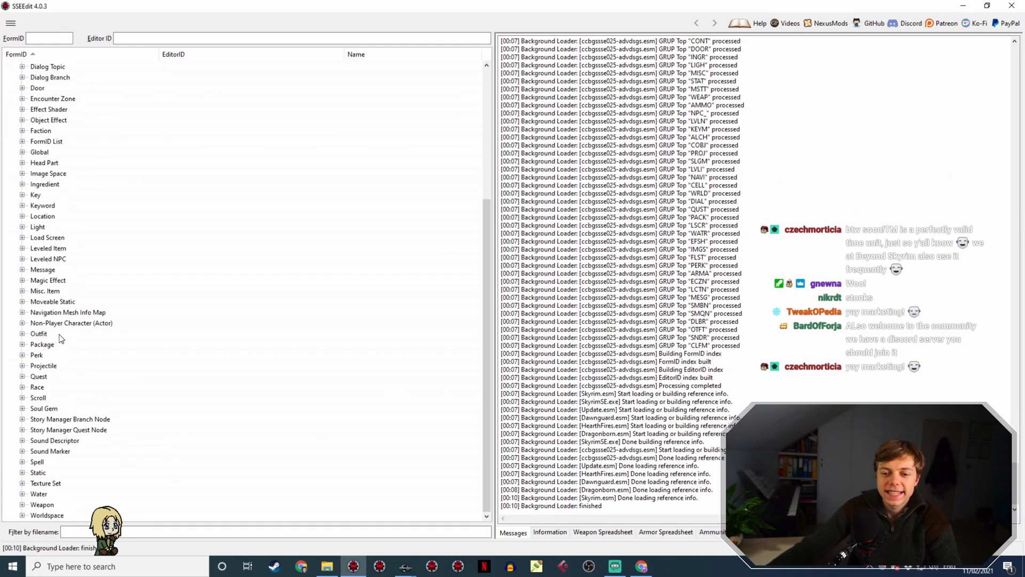
left_click(22, 377)
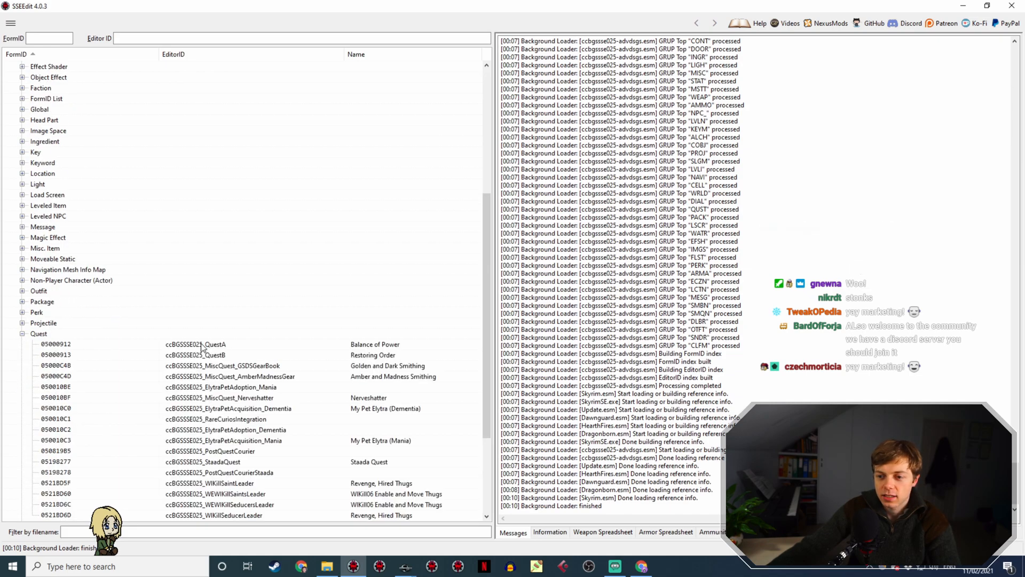
scroll(331, 336, "down", 4)
left_click(412, 229)
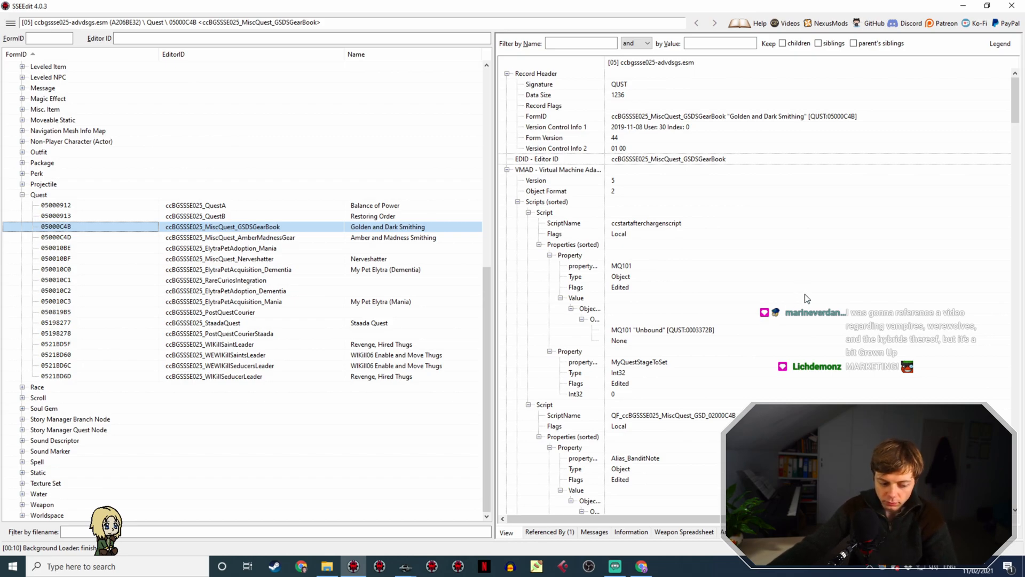
scroll(806, 298, "down", 12)
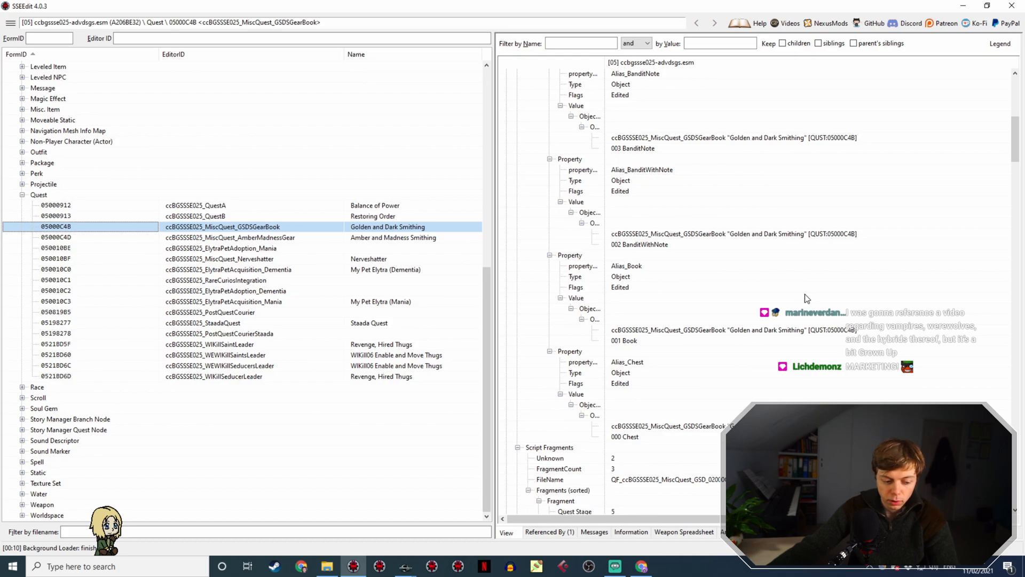
scroll(804, 295, "down", 15)
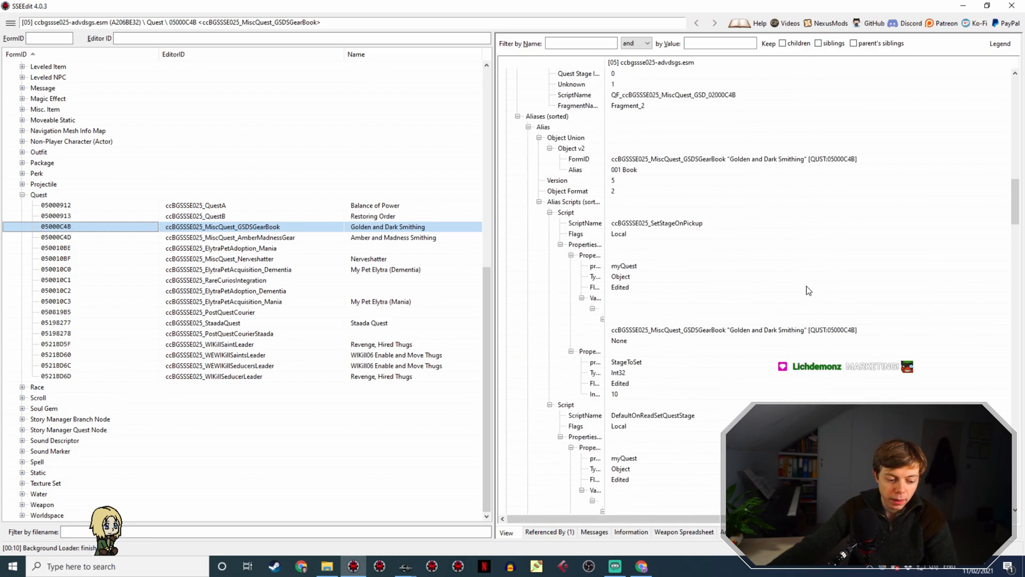
scroll(803, 295, "down", 15)
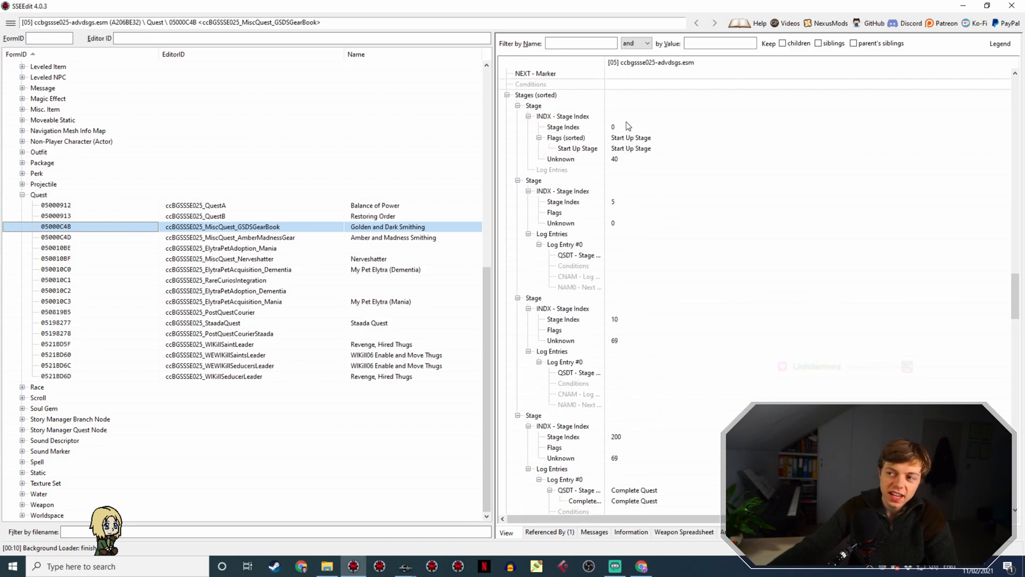
Switch to the browser and compare the Golden and Dark Smithing wiki page's quest ID and stage table with the record
left_click(642, 567)
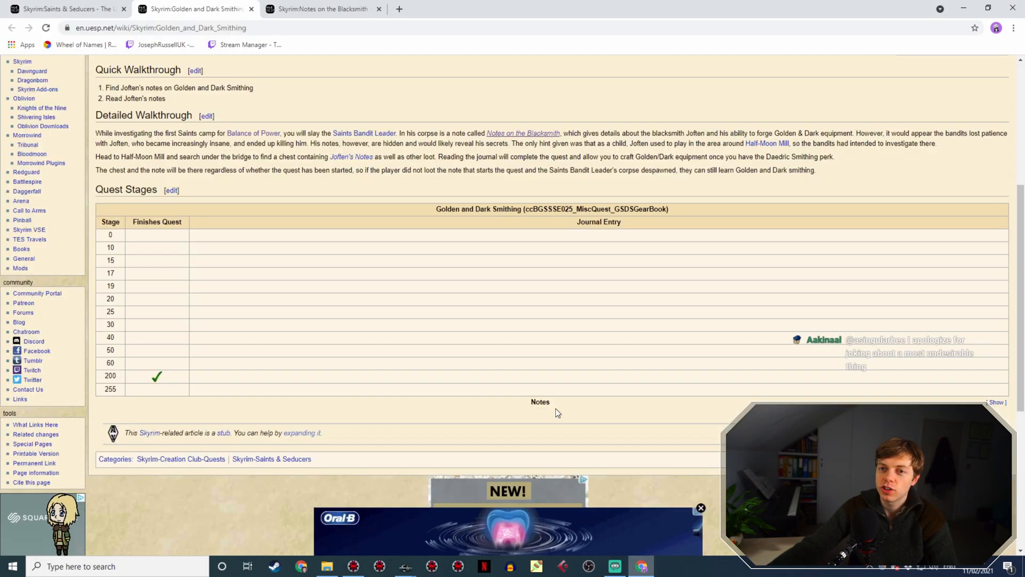
scroll(624, 200, "up", 5)
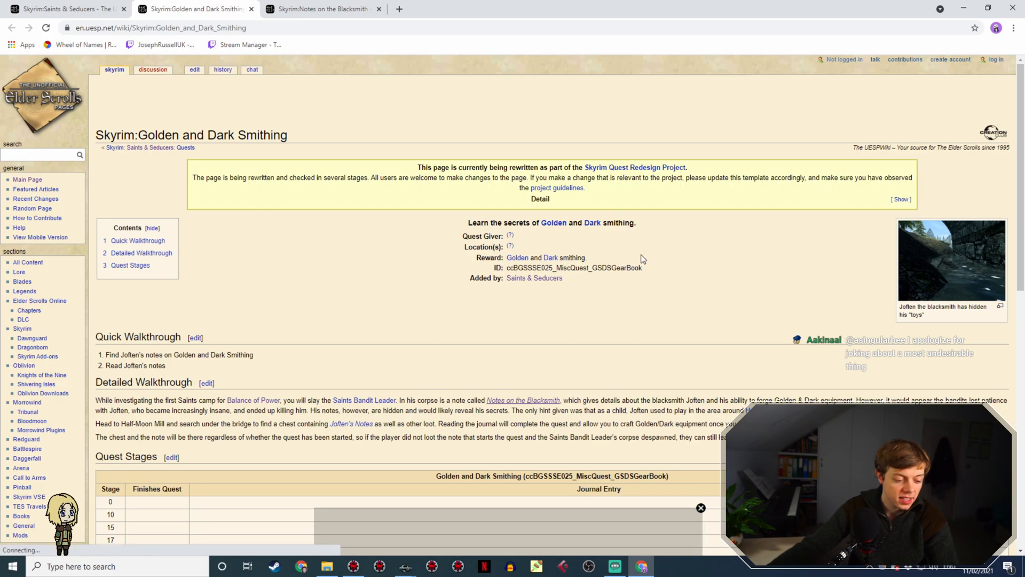
scroll(185, 245, "down", 5)
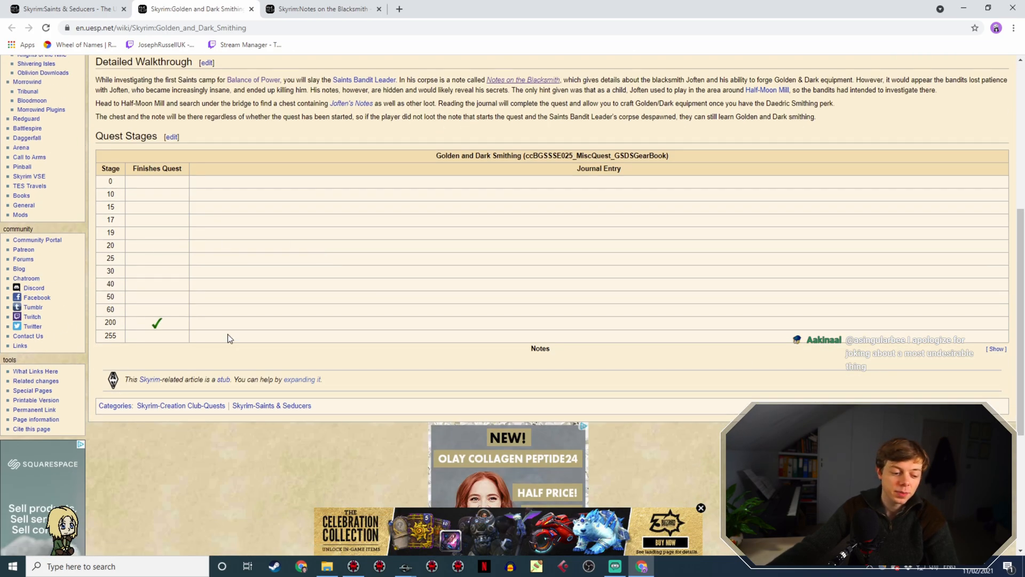
scroll(324, 332, "up", 5)
scroll(540, 382, "down", 5)
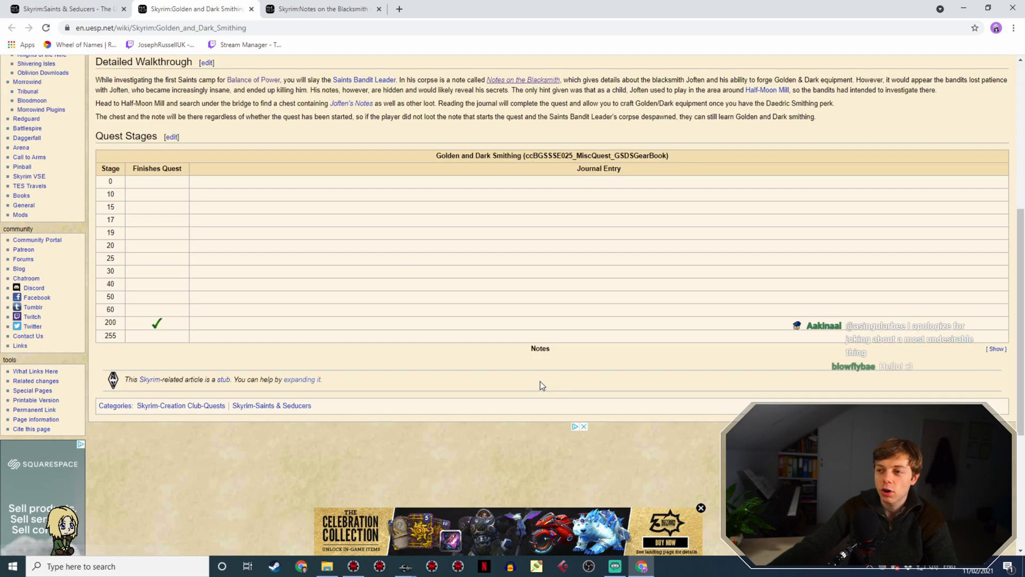
left_click(46, 28)
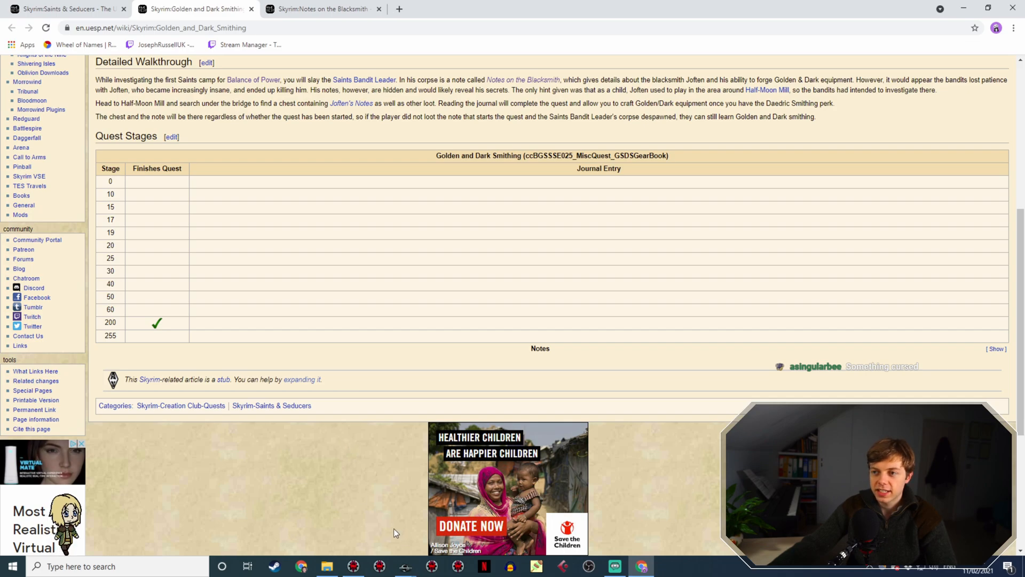
scroll(395, 529, "up", 3)
Switch to the Creation Kit, accept the GetStage condition and the topic info, and close the quest window
mouse_move(403, 573)
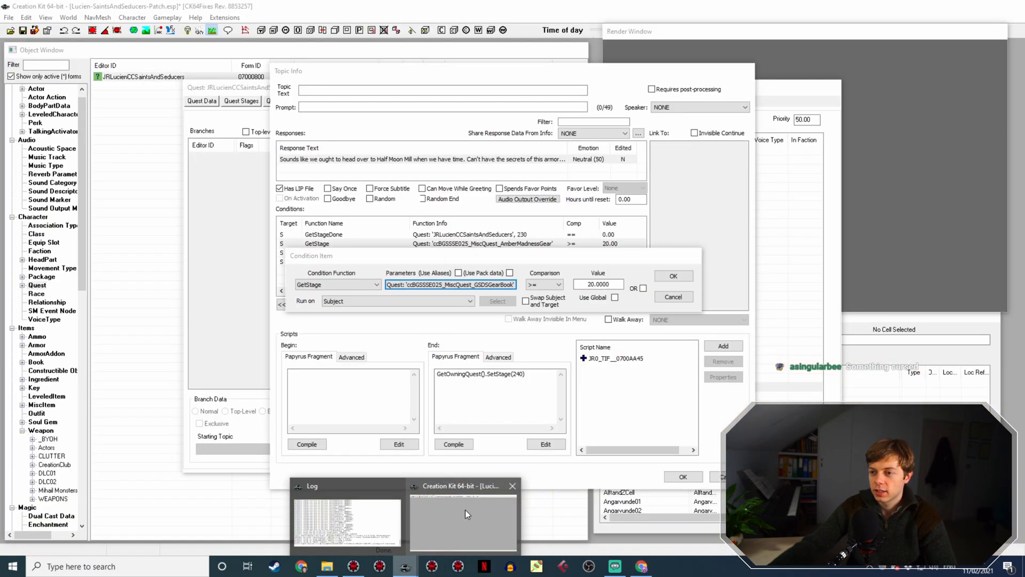
mouse_move(378, 521)
mouse_move(424, 527)
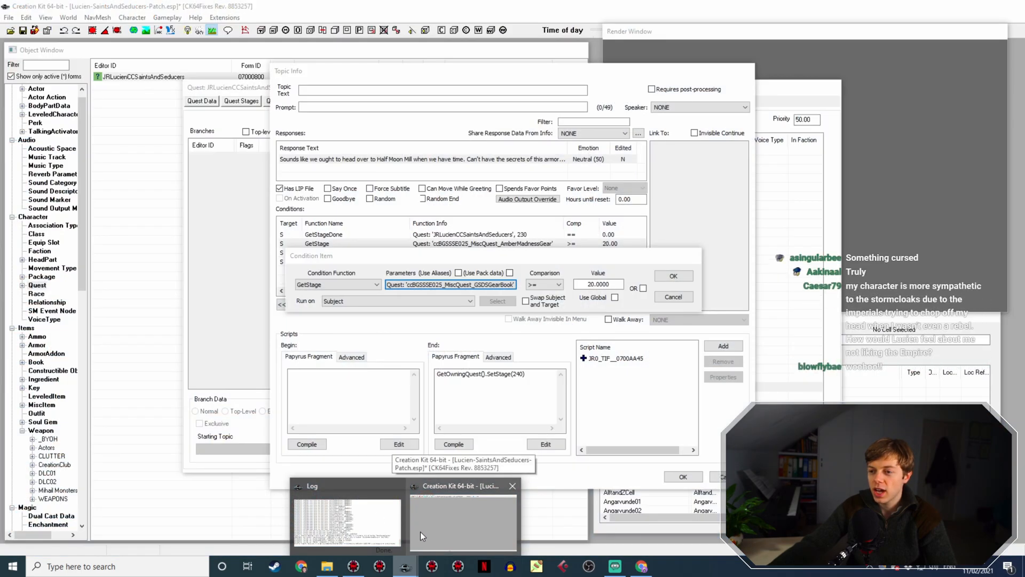
left_click(423, 528)
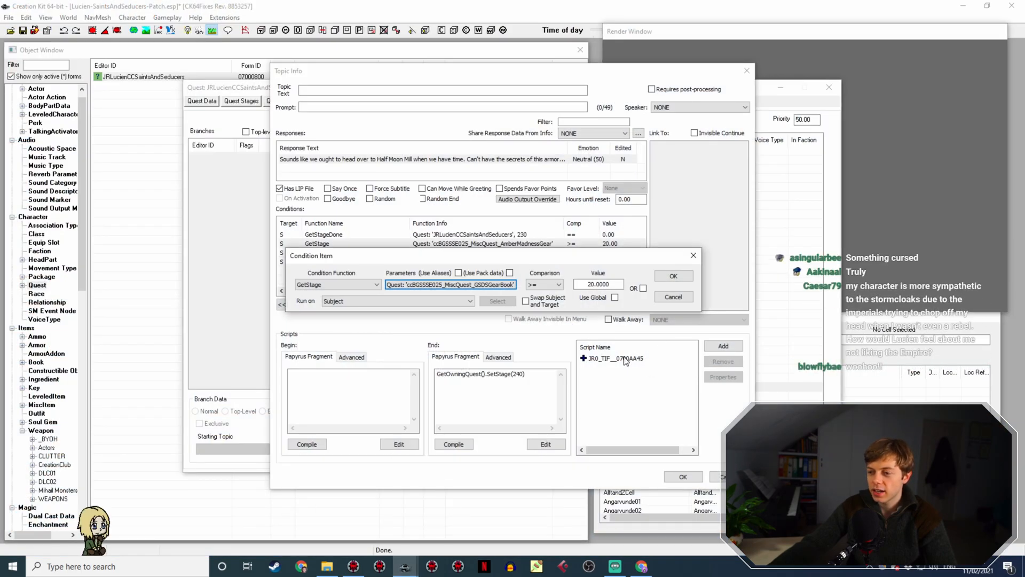
left_click(673, 276)
left_click(619, 358)
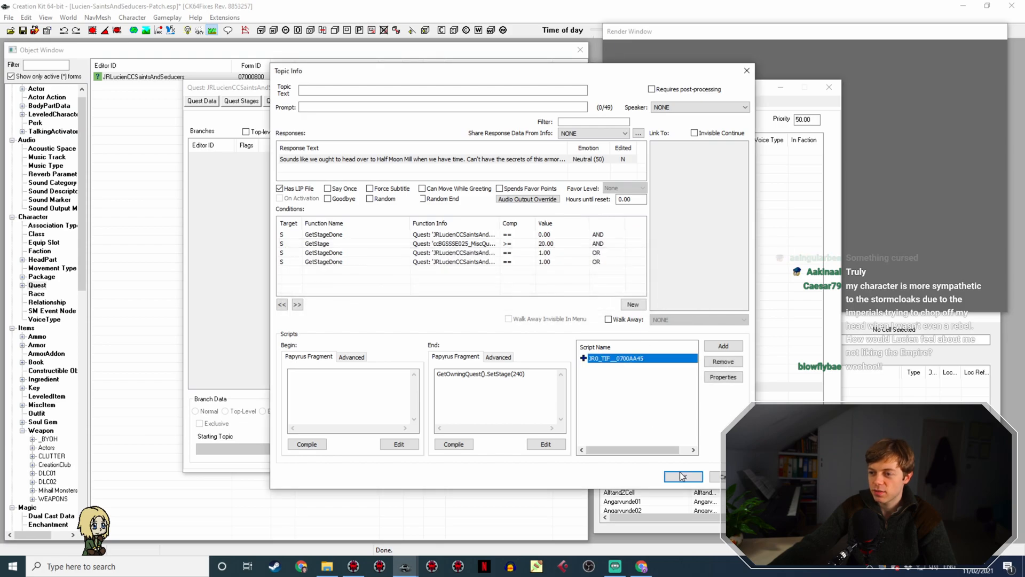
left_click(684, 477)
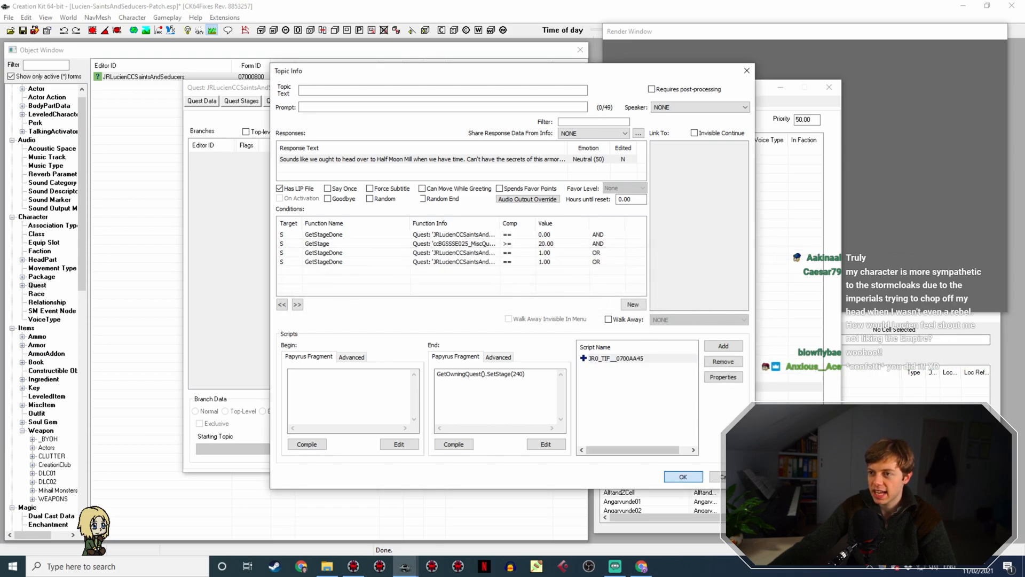
left_click(829, 87)
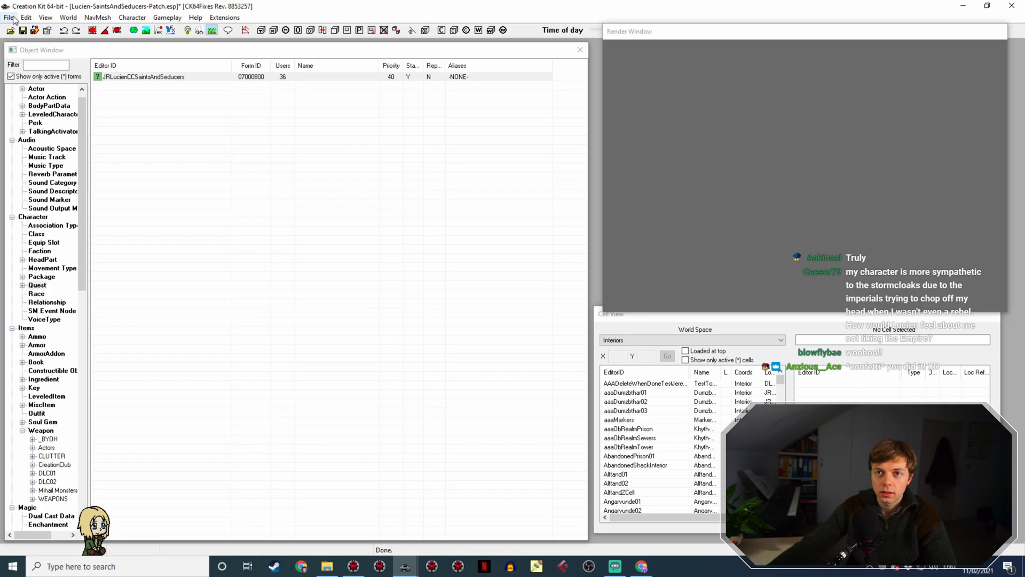
In the script preferences, set the fragment file prefix to JR14 and apply it
left_click(9, 17)
left_click(32, 77)
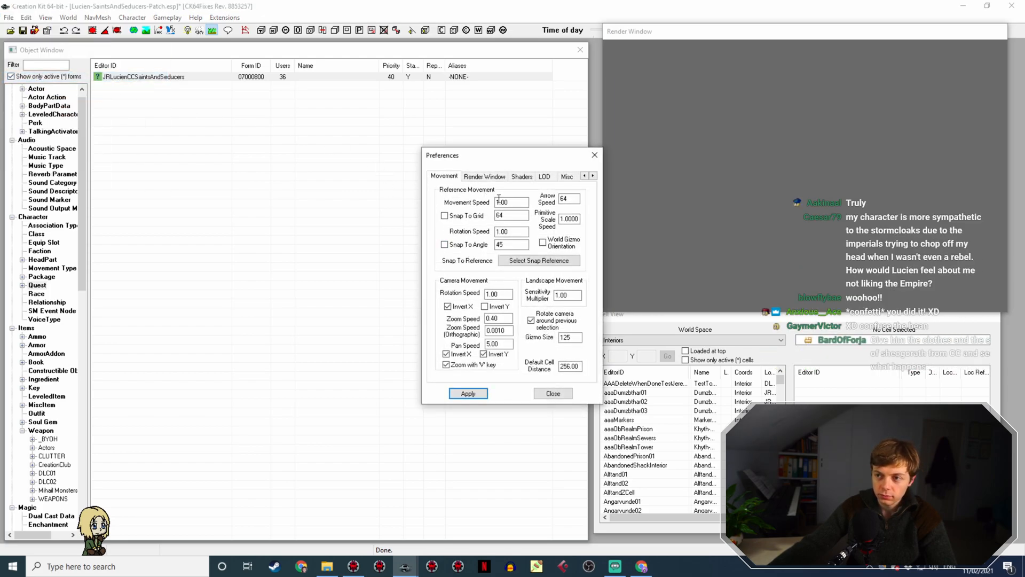
left_click(592, 175)
left_click(593, 175)
left_click(593, 176)
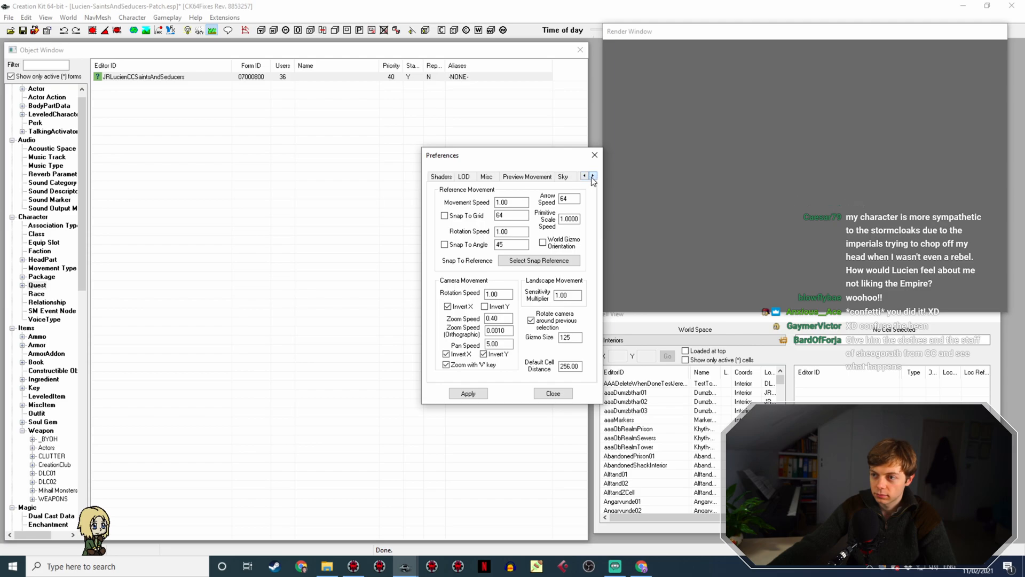
left_click(592, 175)
left_click(592, 175)
left_click(518, 176)
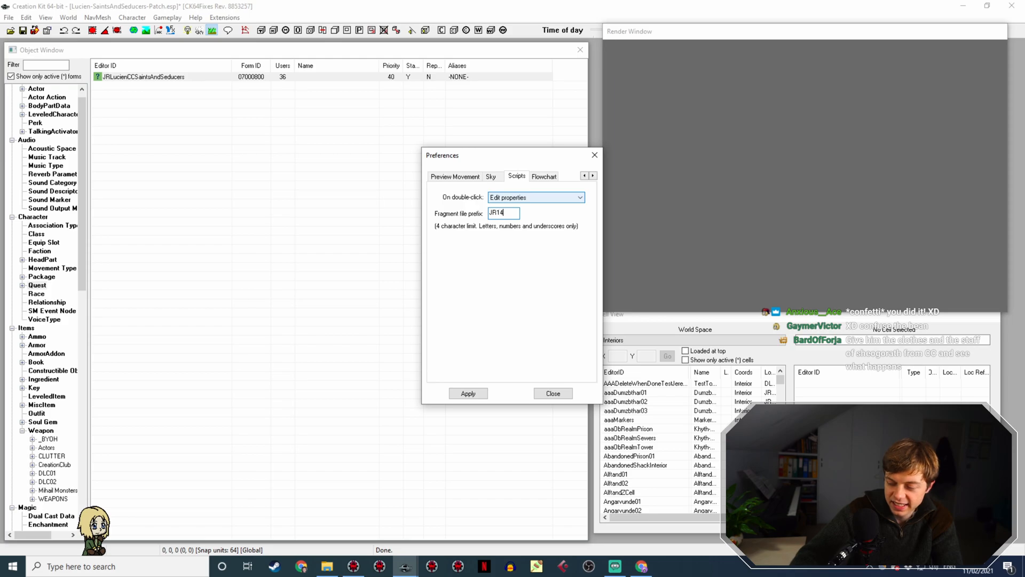
left_click(463, 395)
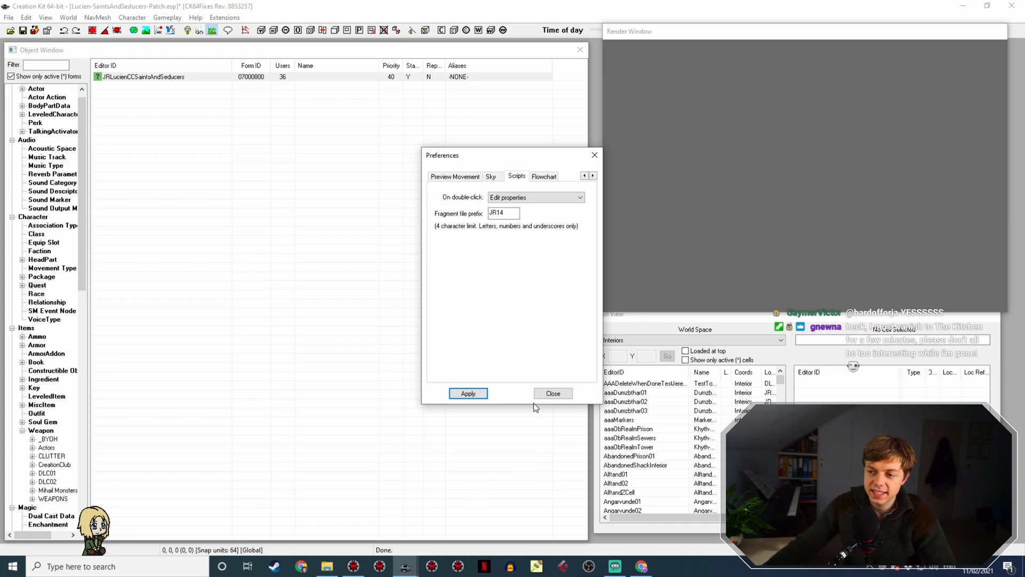
left_click(550, 394)
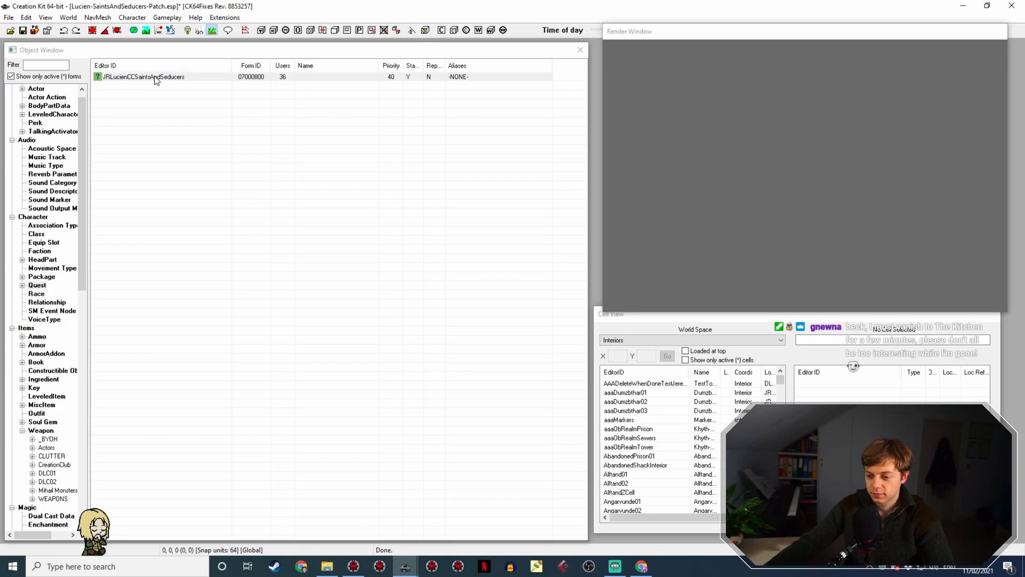
Switch to SSEEdit and review the Golden and Dark Smithing quest's stages and script fragments
left_click(352, 563)
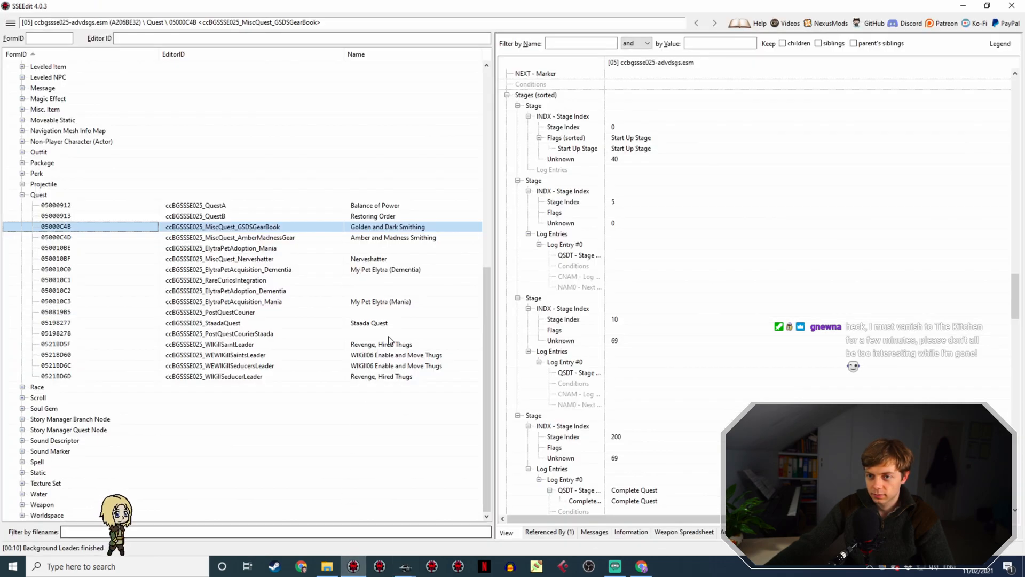
scroll(808, 320, "down", 1)
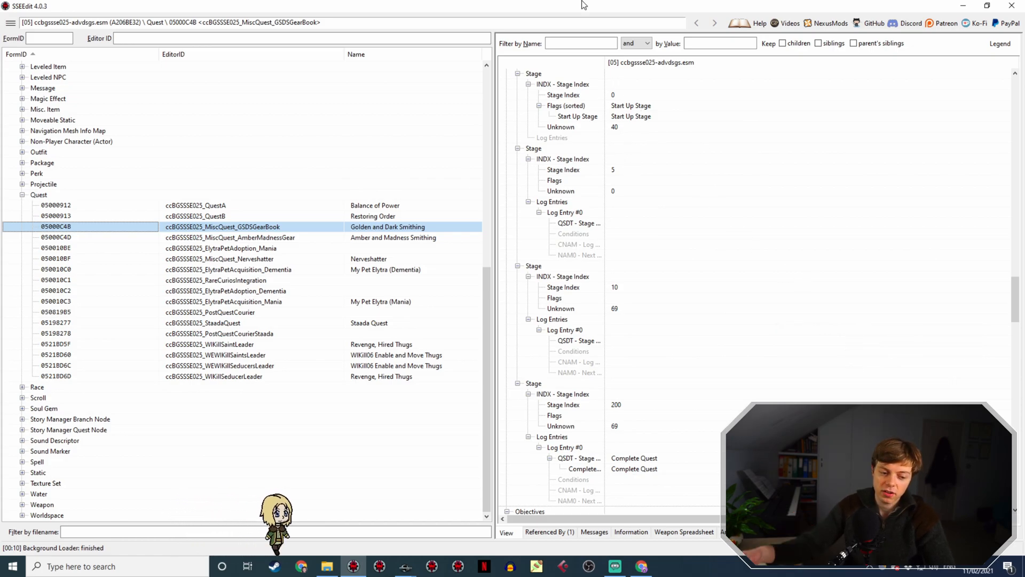
scroll(650, 179, "up", 15)
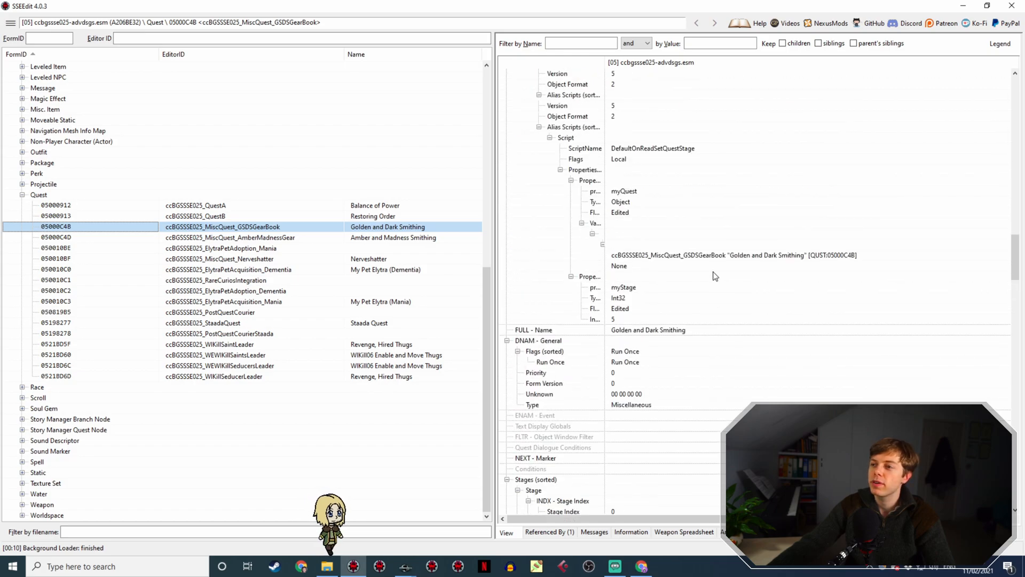
scroll(827, 283, "up", 10)
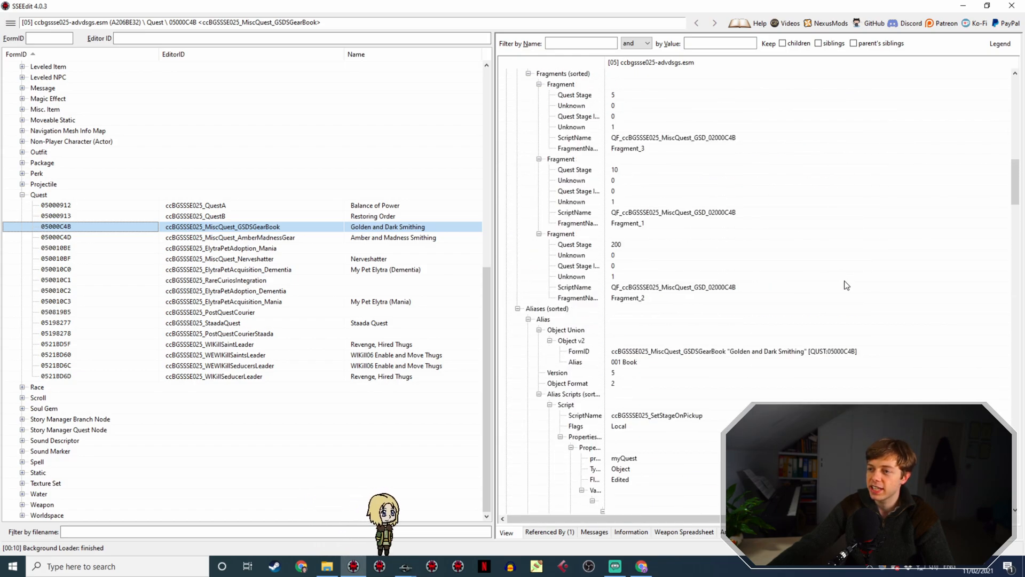
scroll(852, 277, "up", 13)
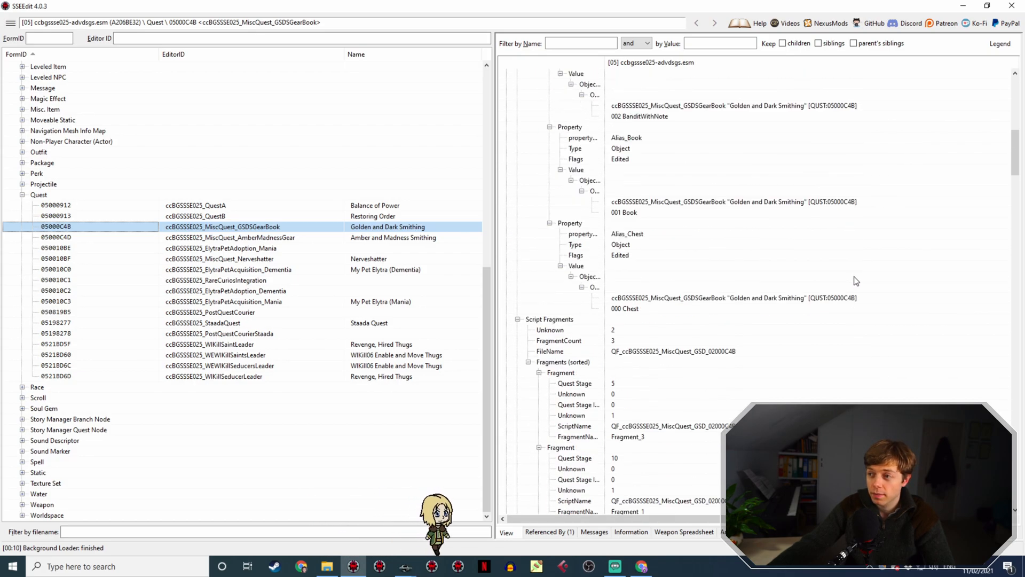
scroll(858, 275, "up", 10)
scroll(859, 276, "down", 16)
scroll(858, 276, "down", 14)
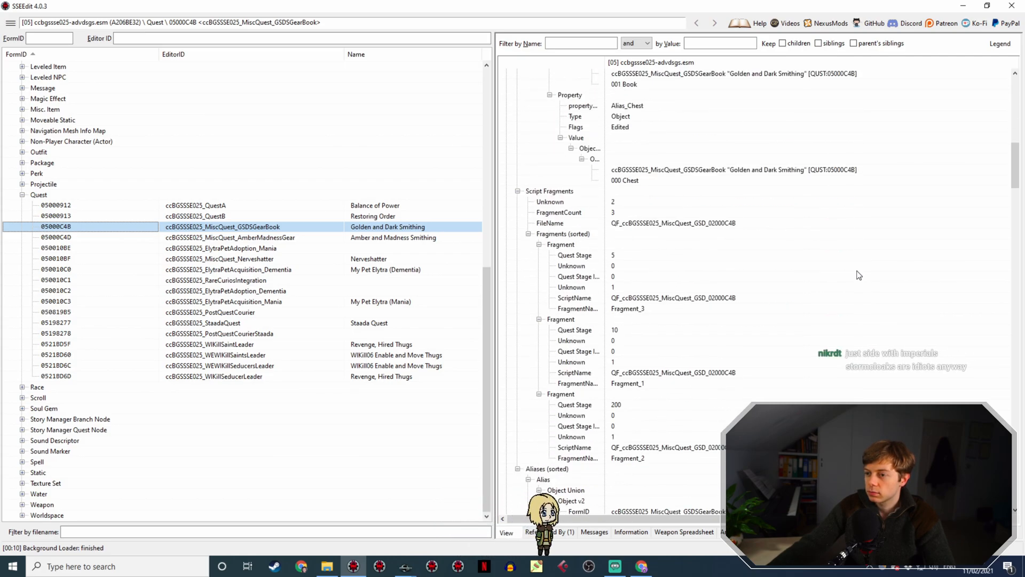
Examine the Book alias's scripts to see which quest stages picking up and reading the book set
scroll(861, 268, "down", 7)
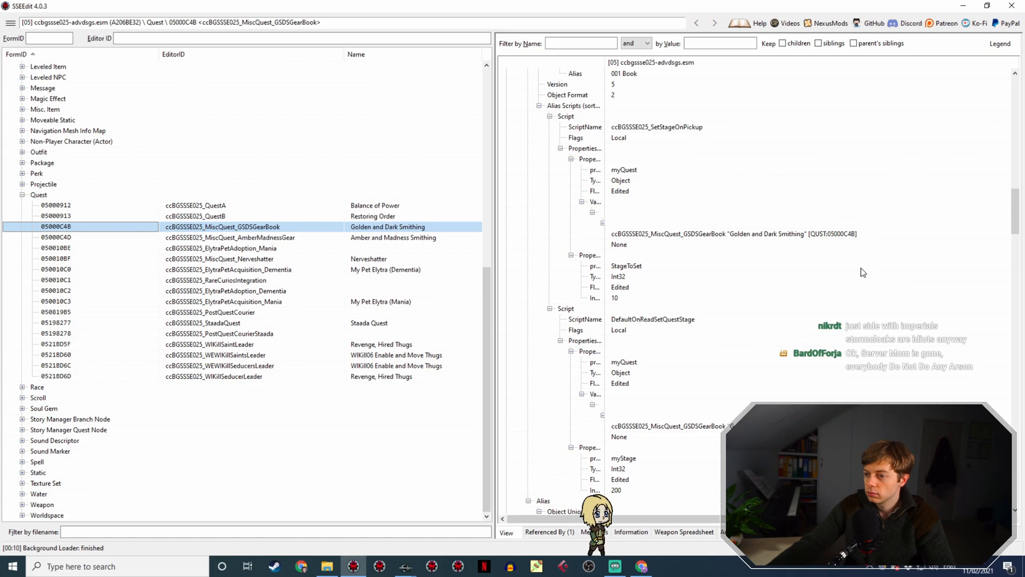
scroll(857, 274, "down", 2)
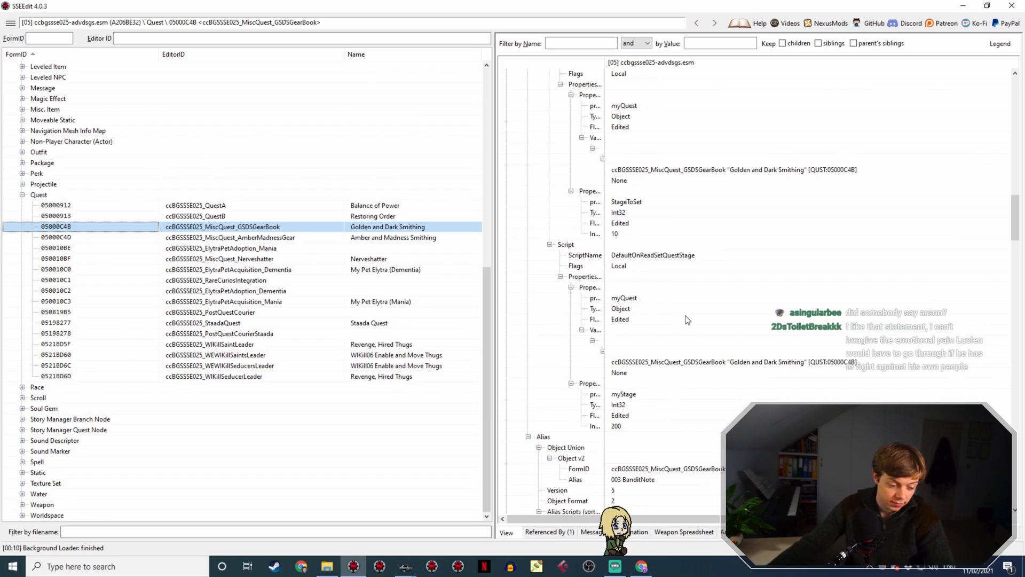
scroll(716, 301, "up", 2)
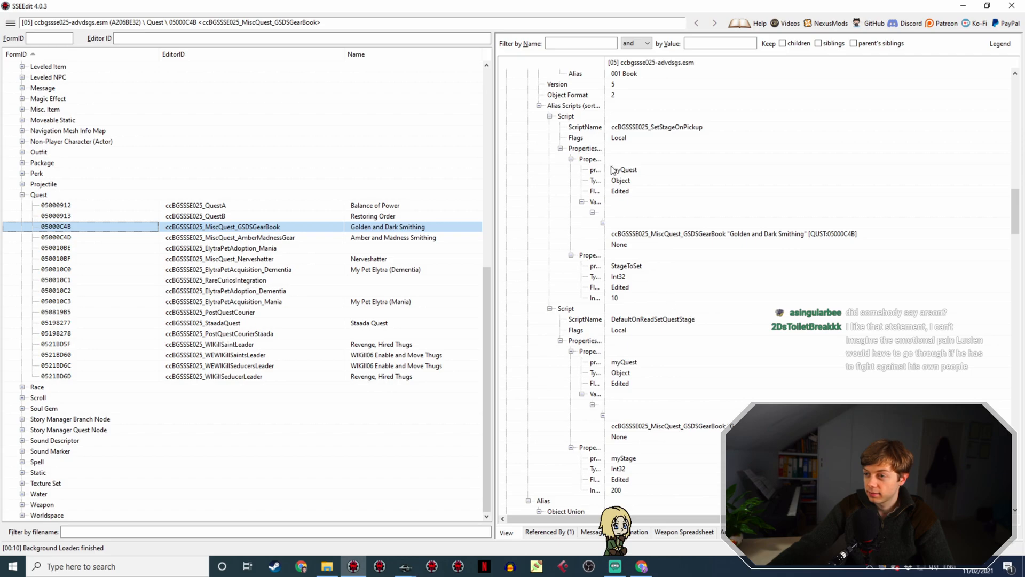
scroll(619, 181, "up", 2)
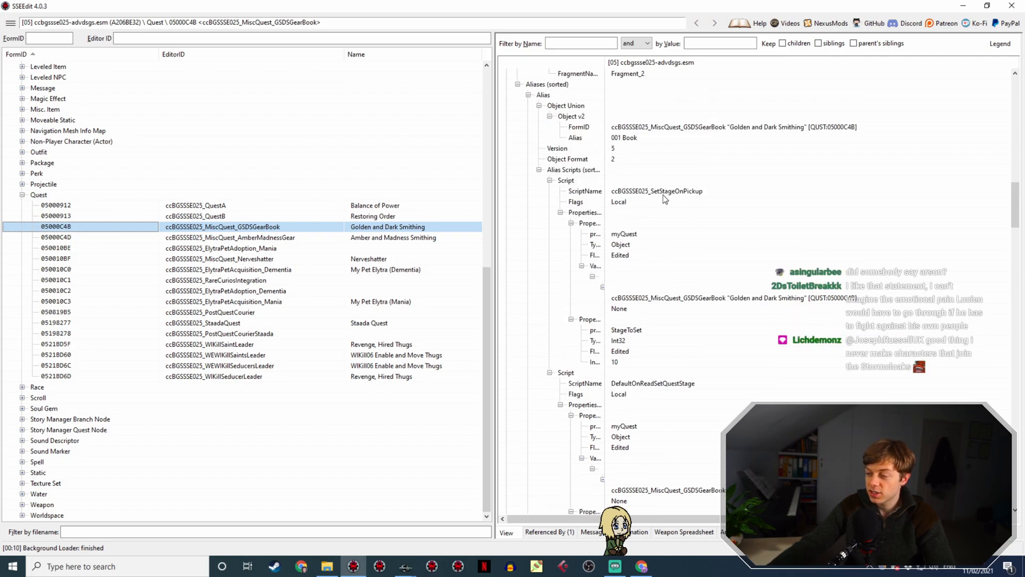
left_click(681, 298)
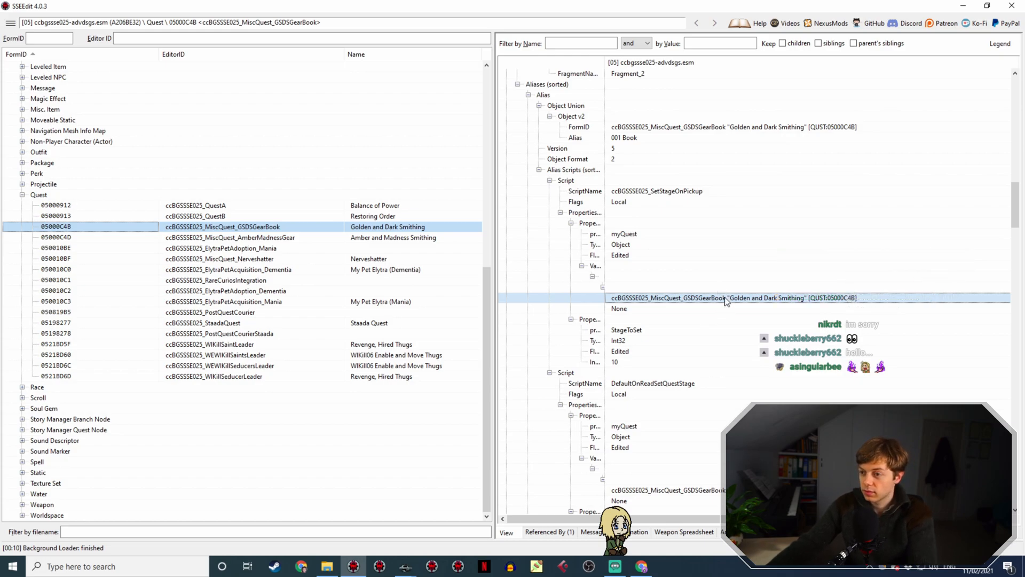
mouse_move(1017, 222)
left_mouse_down()
mouse_move(1018, 337)
mouse_move(1023, 227)
left_mouse_up()
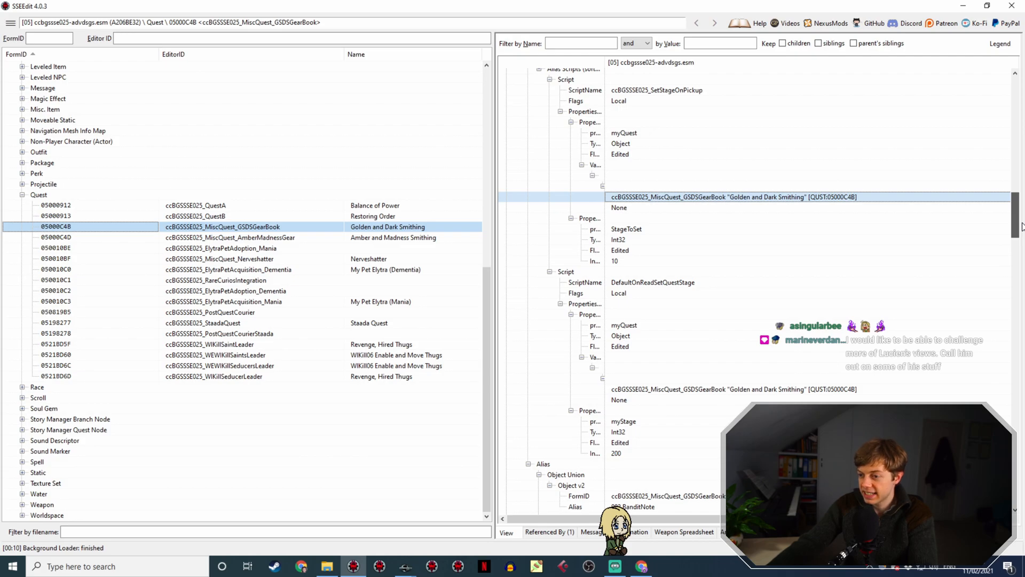
left_click_drag(1023, 227, 1024, 215)
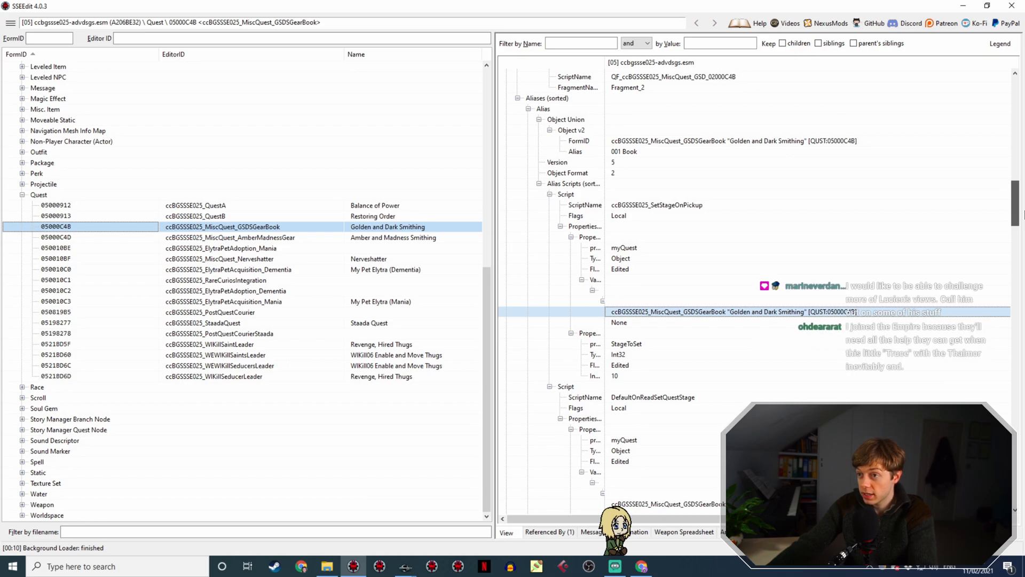
Review the Golden and Dark Smithing quest's alias scripts, script properties and stage fragments, and check which records reference the quest
left_click(702, 140)
scroll(669, 337, "down", 4)
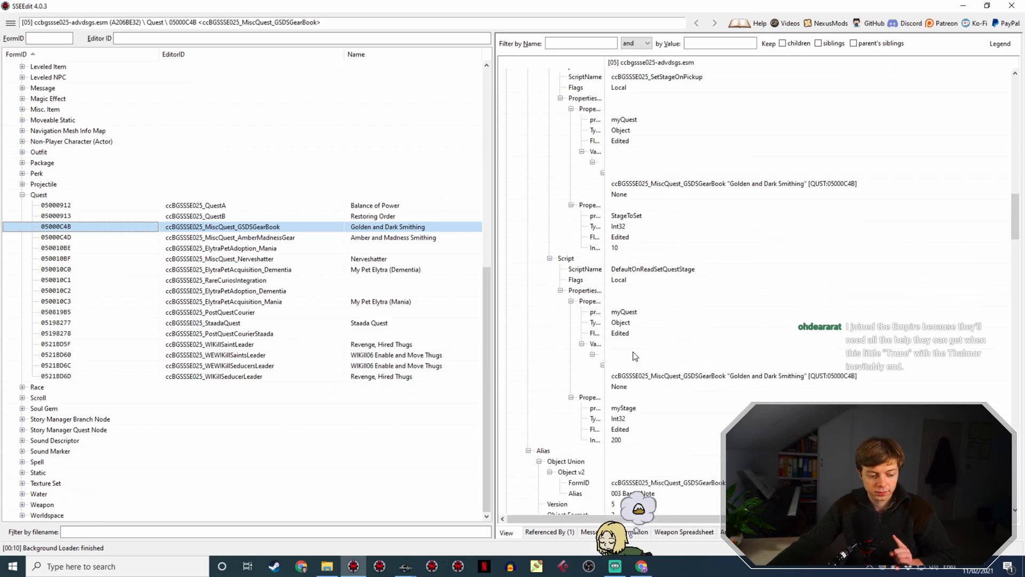
scroll(635, 356, "up", 15)
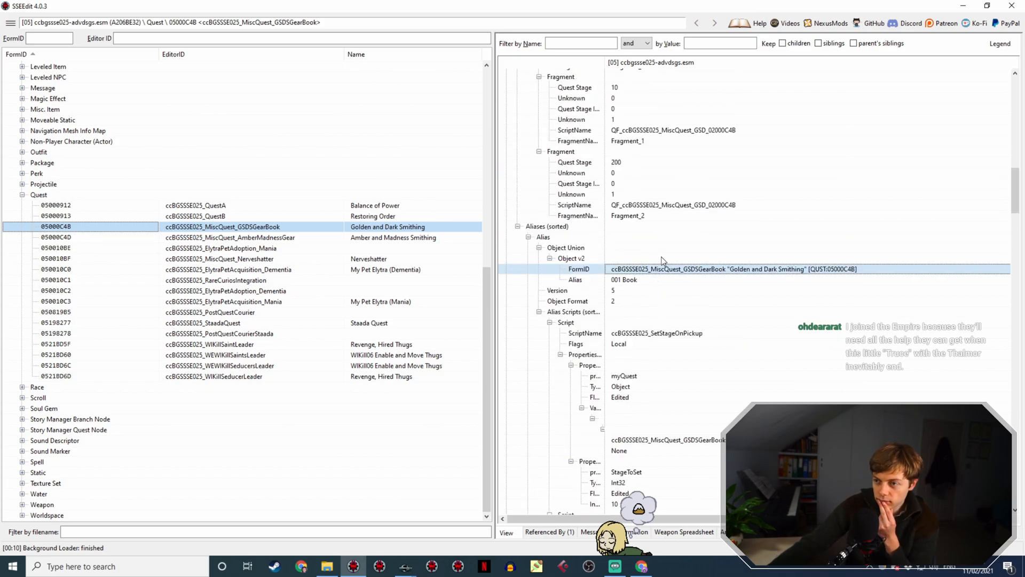
scroll(663, 270, "up", 6)
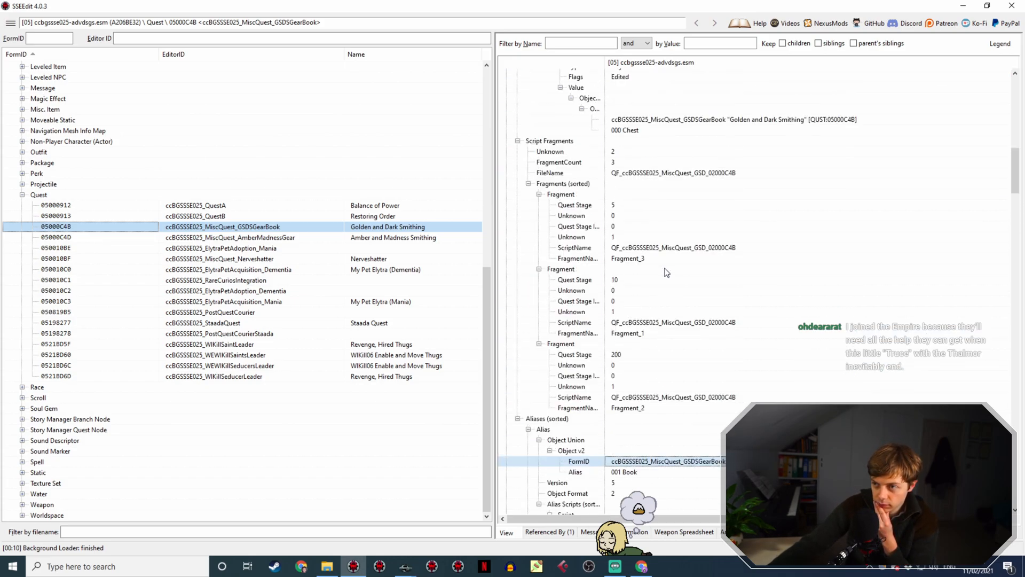
scroll(666, 272, "down", 9)
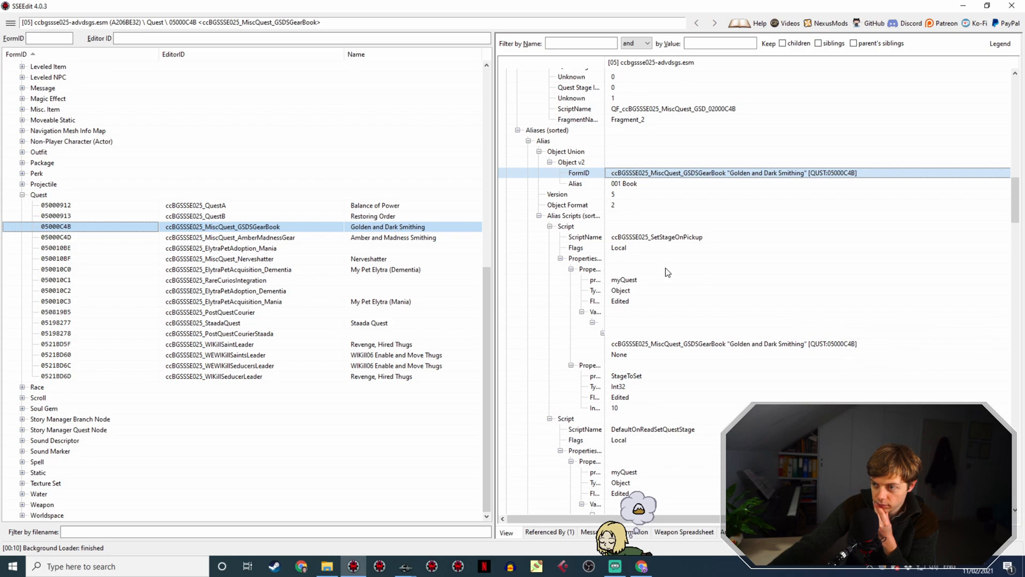
scroll(678, 267, "up", 16)
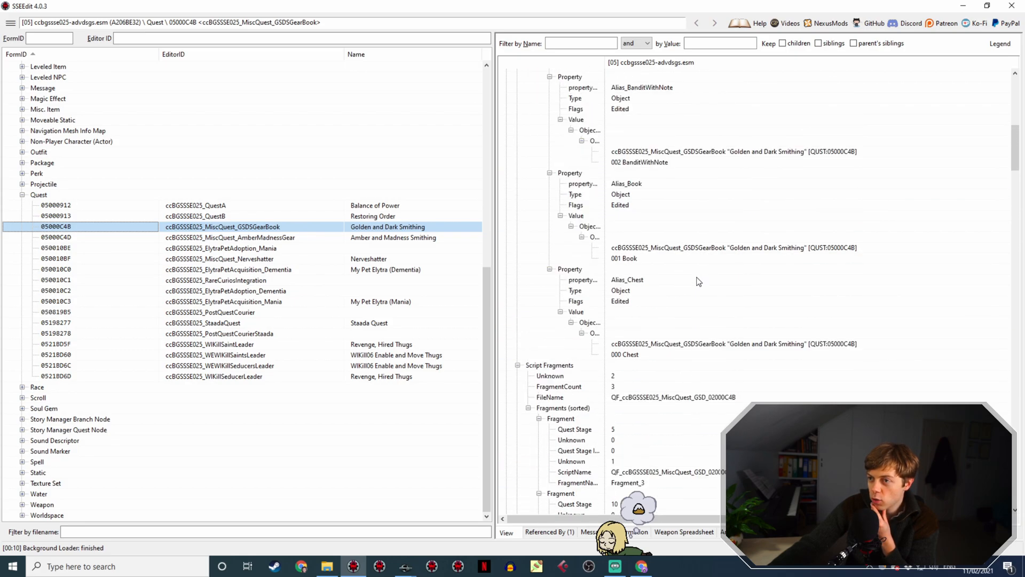
scroll(698, 281, "up", 10)
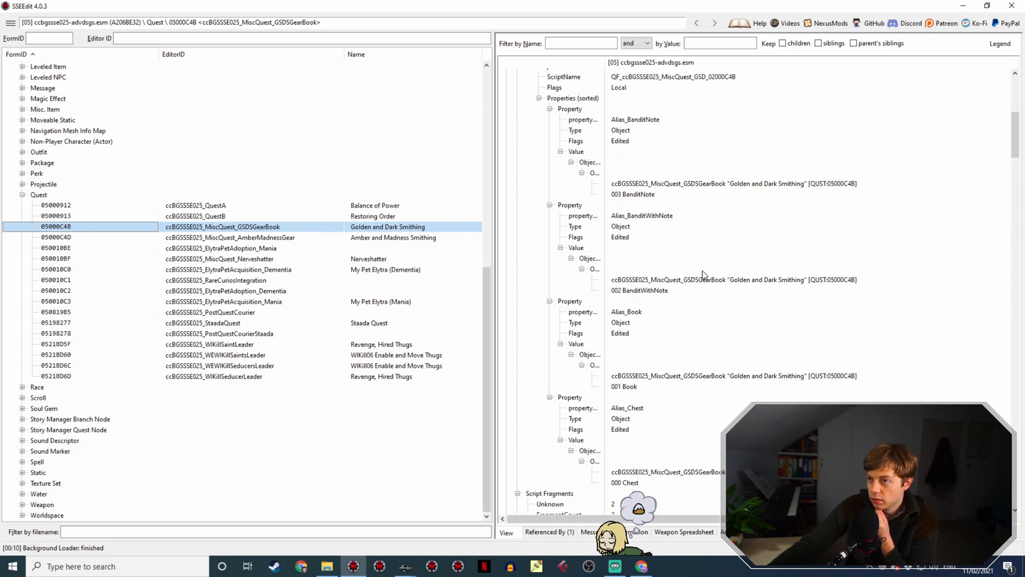
scroll(705, 274, "down", 9)
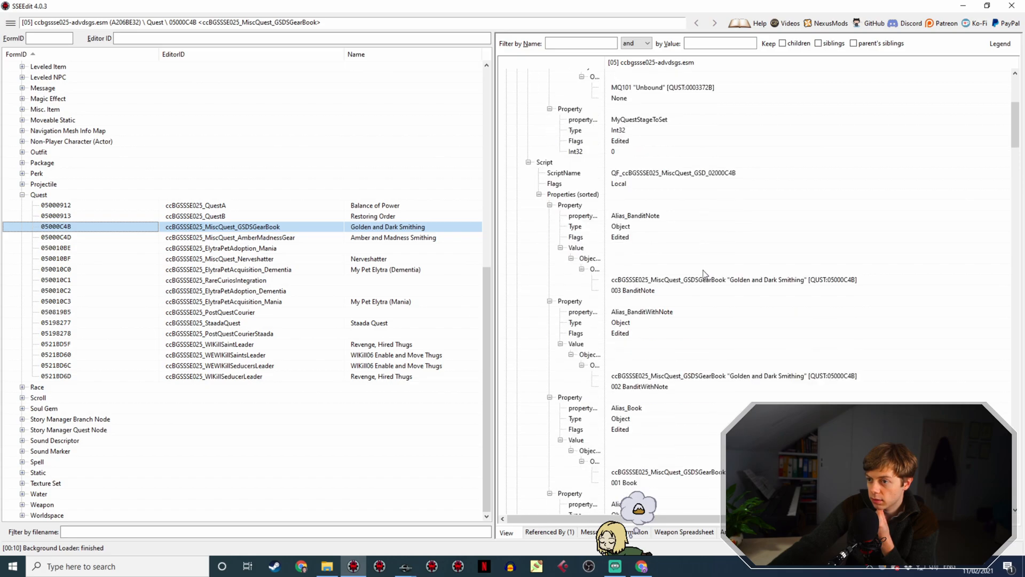
scroll(705, 281, "down", 8)
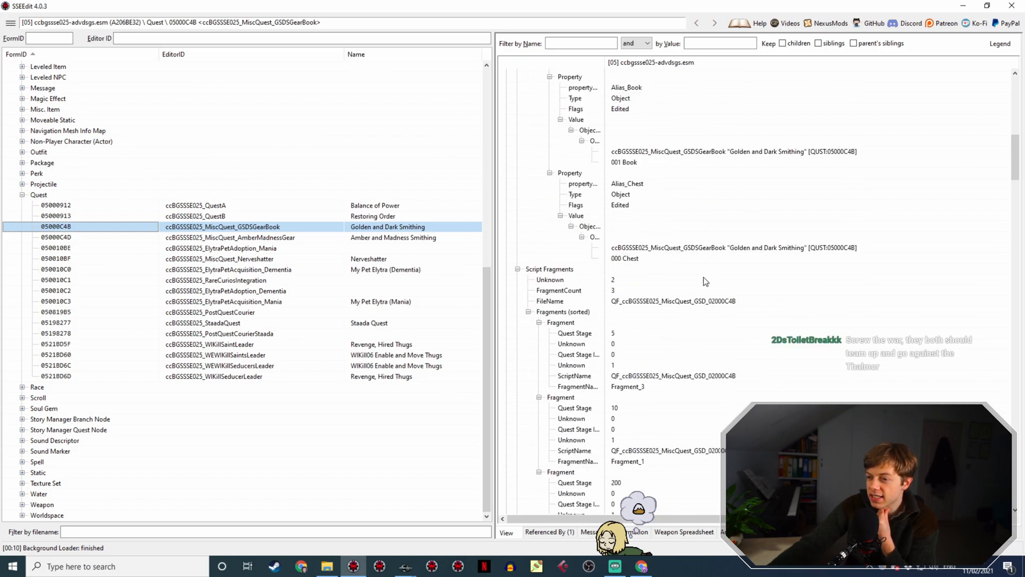
scroll(705, 282, "up", 4)
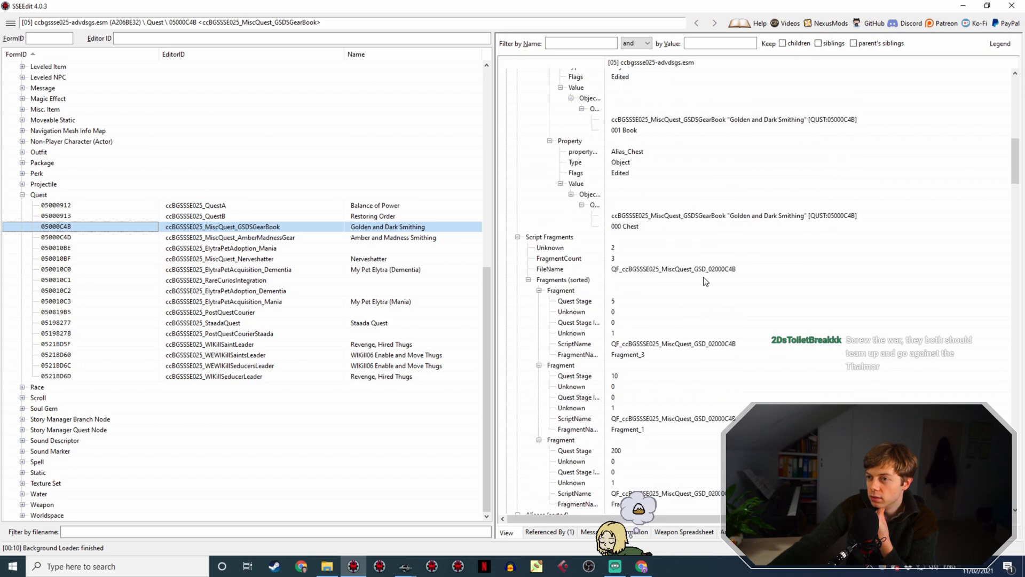
left_click(567, 531)
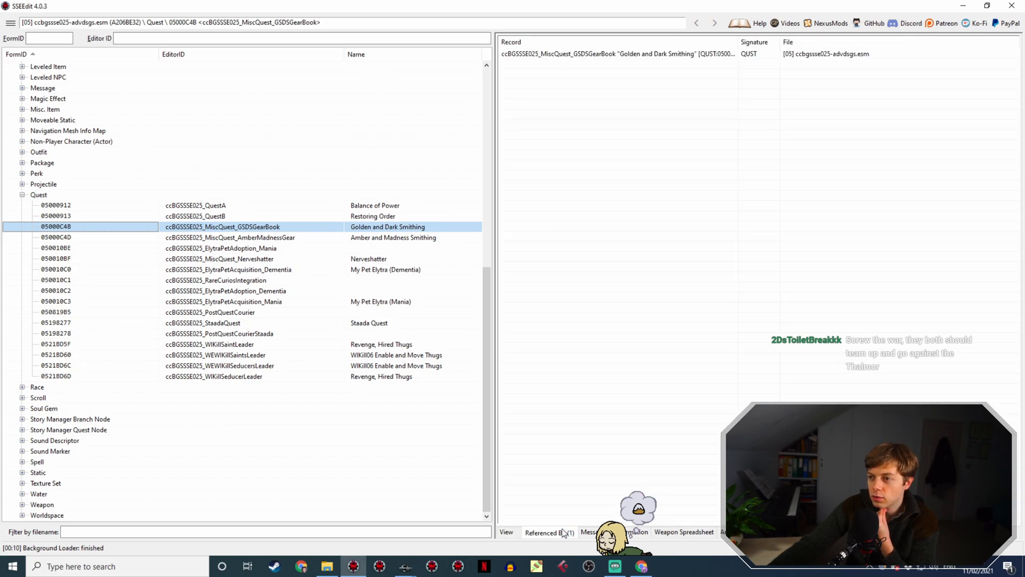
left_click(506, 532)
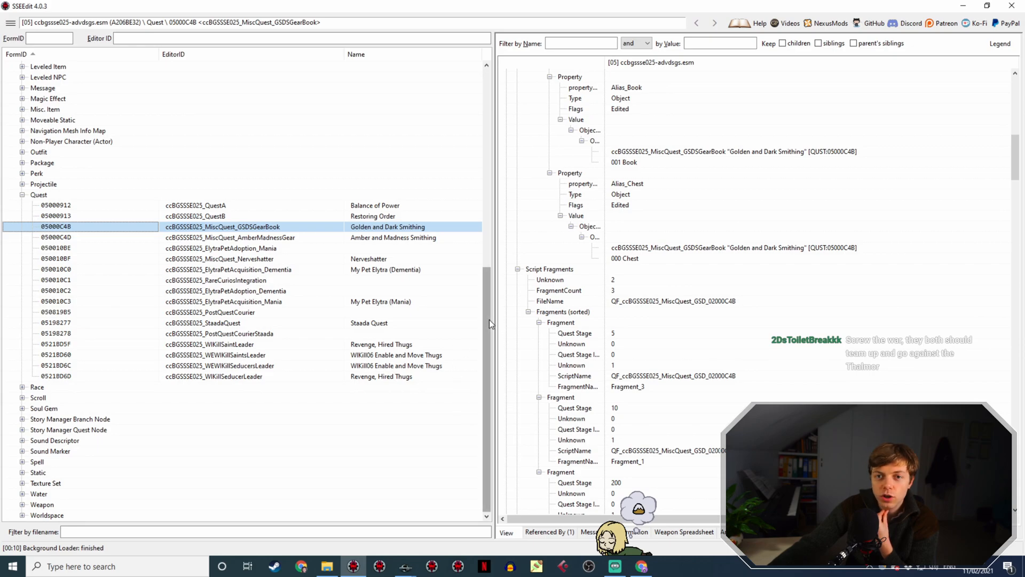
Find the Notes on the Blacksmith record among the plugin's books and check which records reference it
left_click_drag(489, 320, 489, 167)
left_click(21, 119)
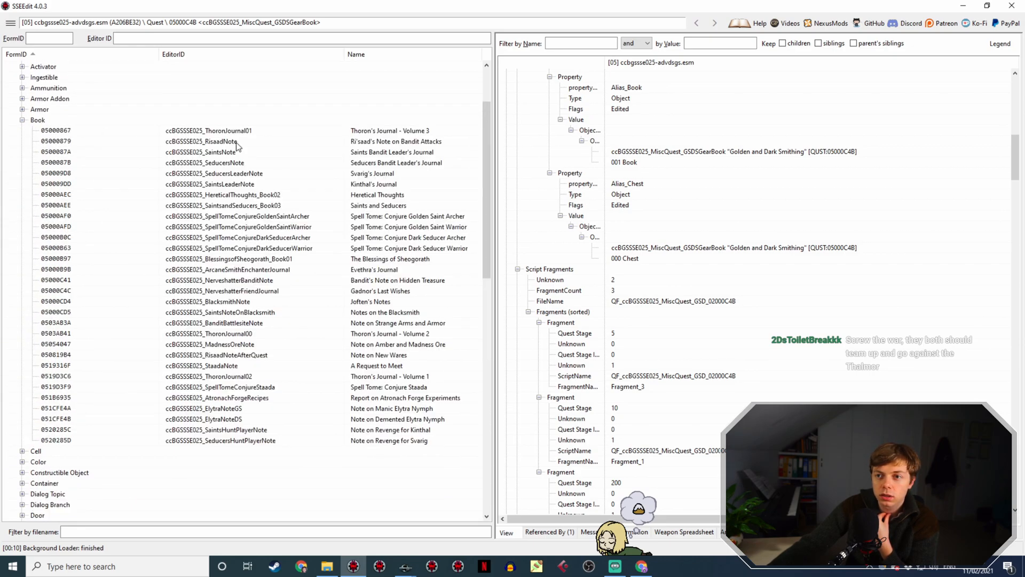
left_click(408, 313)
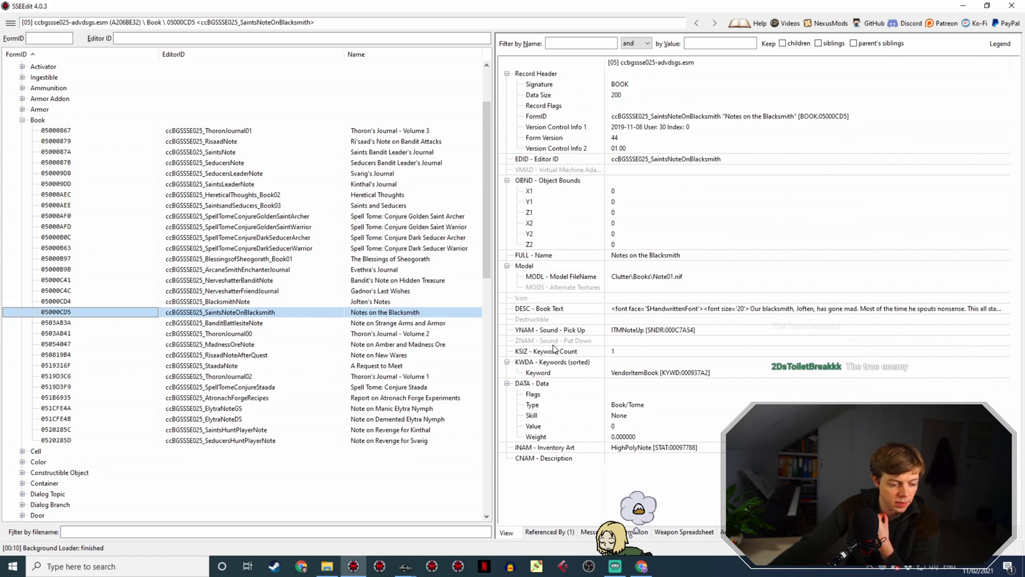
left_click(570, 532)
left_click(505, 532)
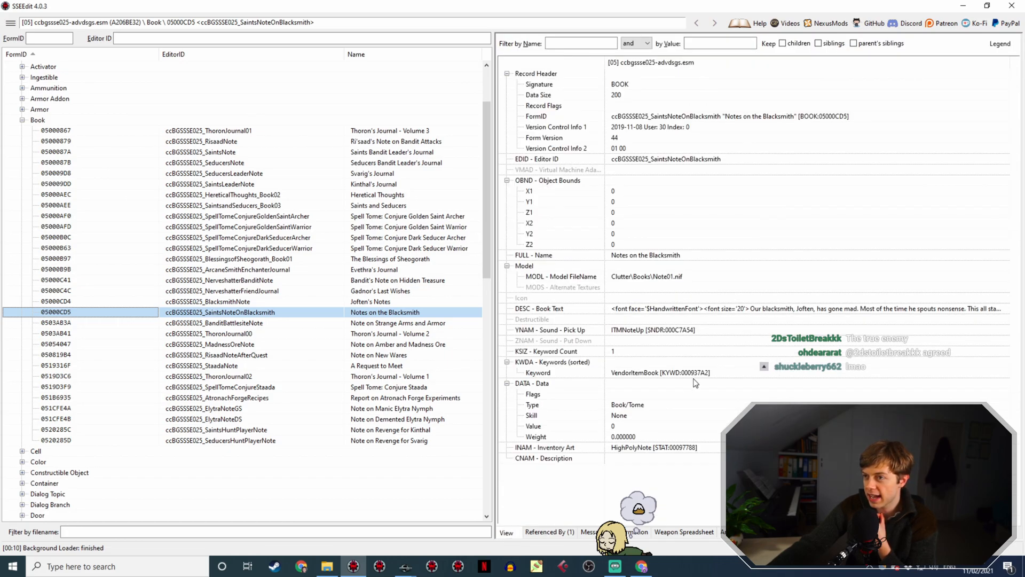
left_click(554, 532)
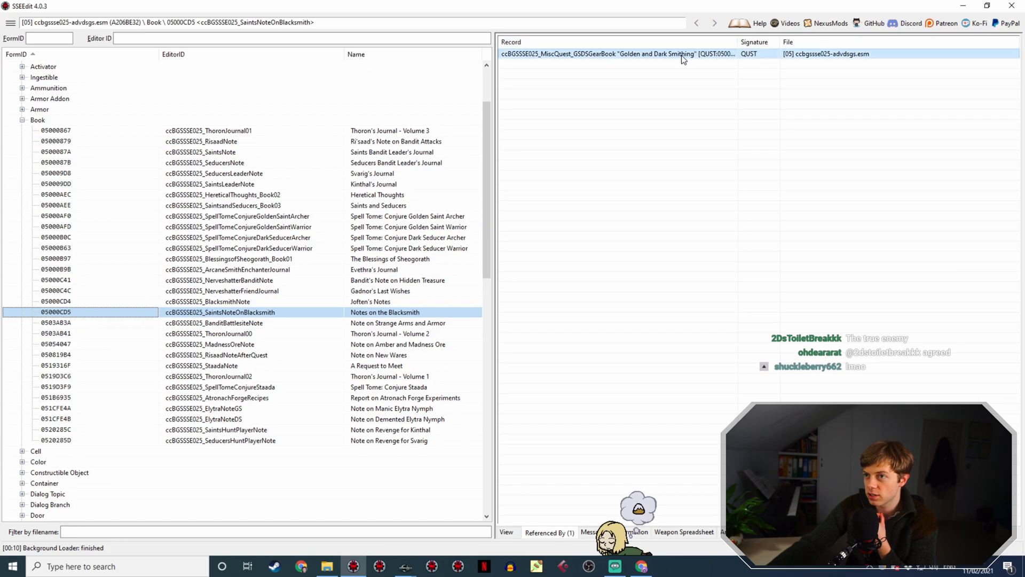
Open the referencing Golden and Dark Smithing quest and examine which stage the BanditNote alias's read script sets
double_click(683, 53)
scroll(749, 150, "down", 10)
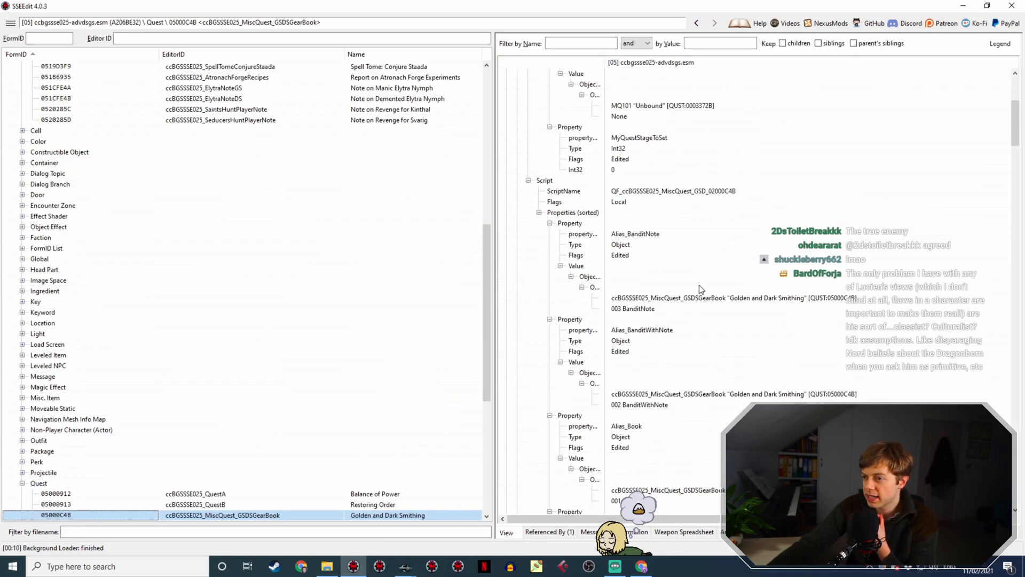
left_click(702, 300)
scroll(699, 298, "down", 11)
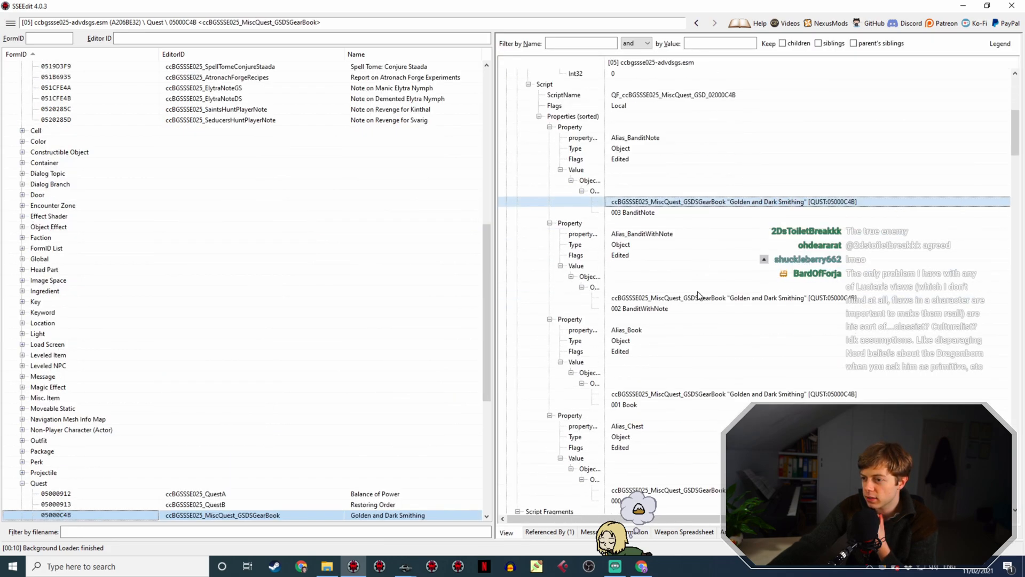
scroll(701, 291, "up", 9)
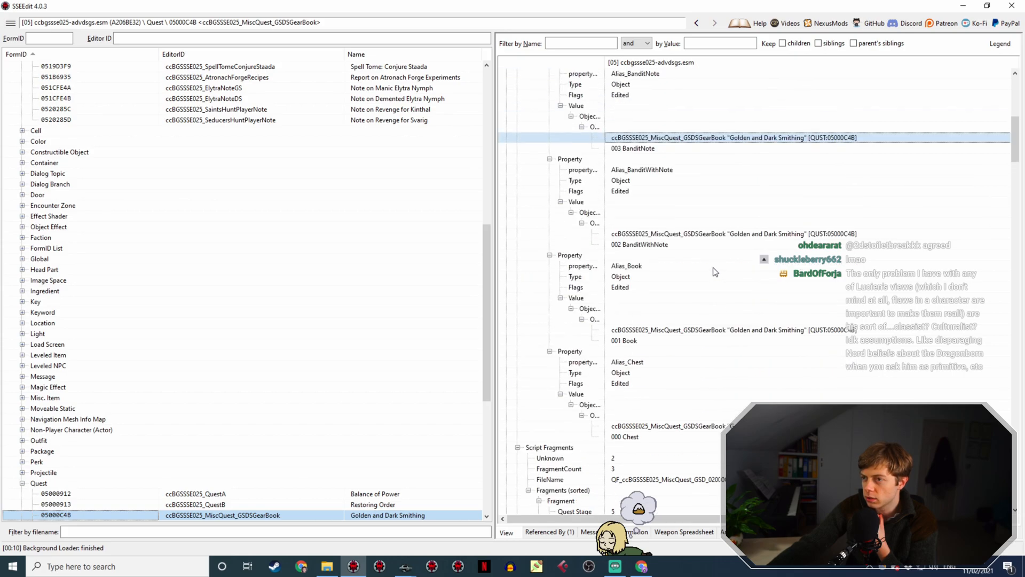
scroll(738, 275, "down", 10)
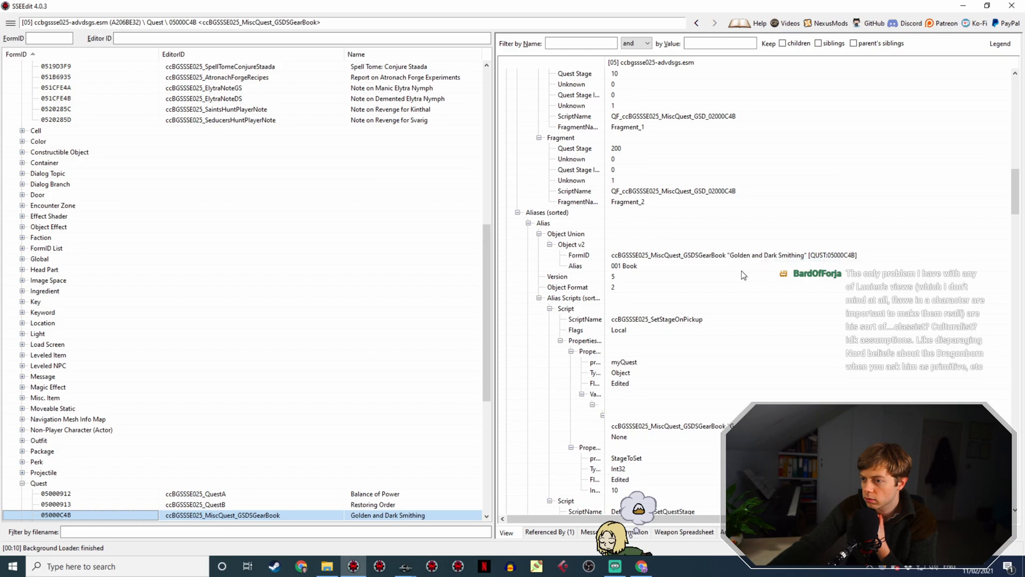
scroll(744, 275, "down", 15)
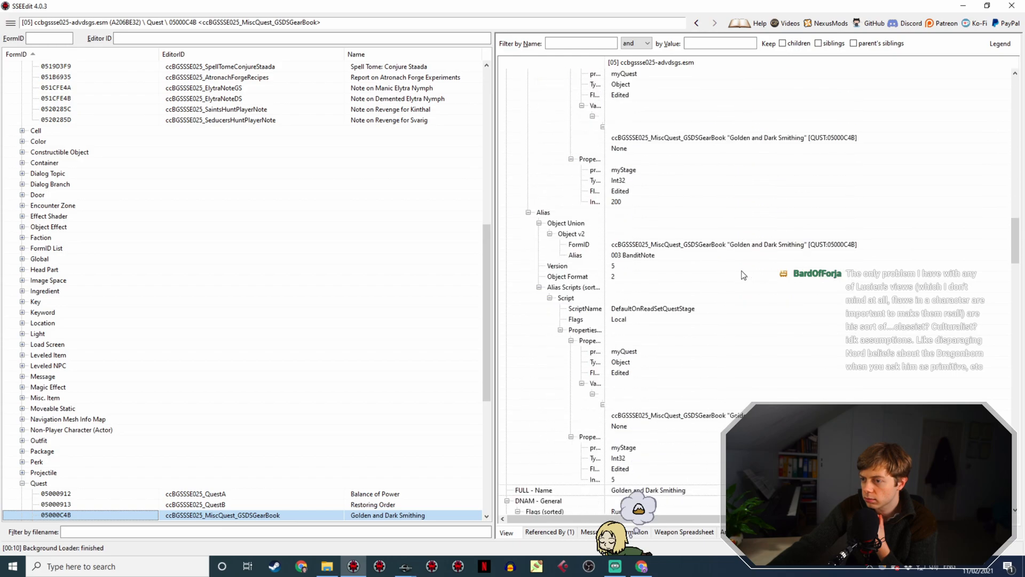
scroll(743, 270, "down", 4)
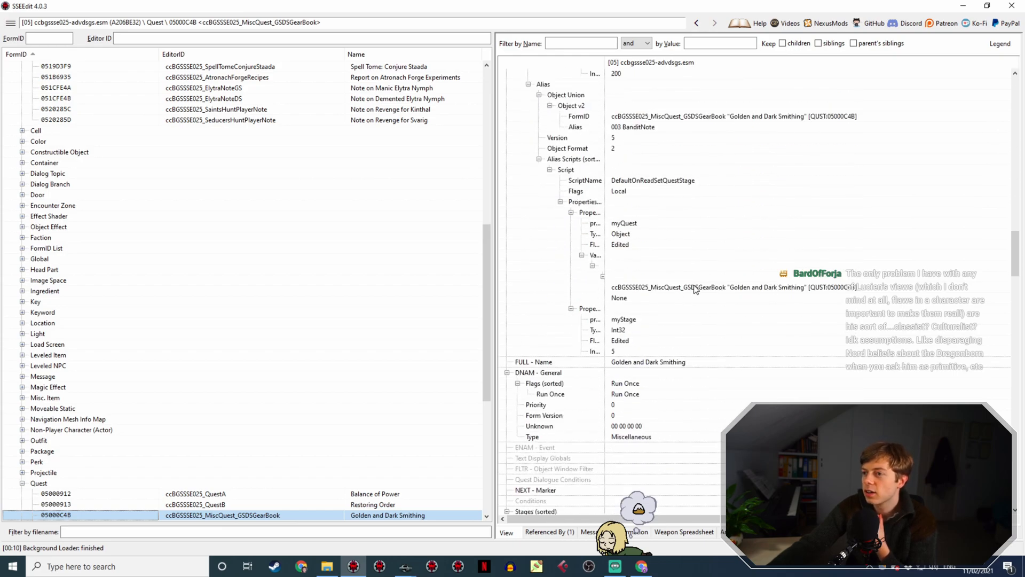
left_click(659, 351)
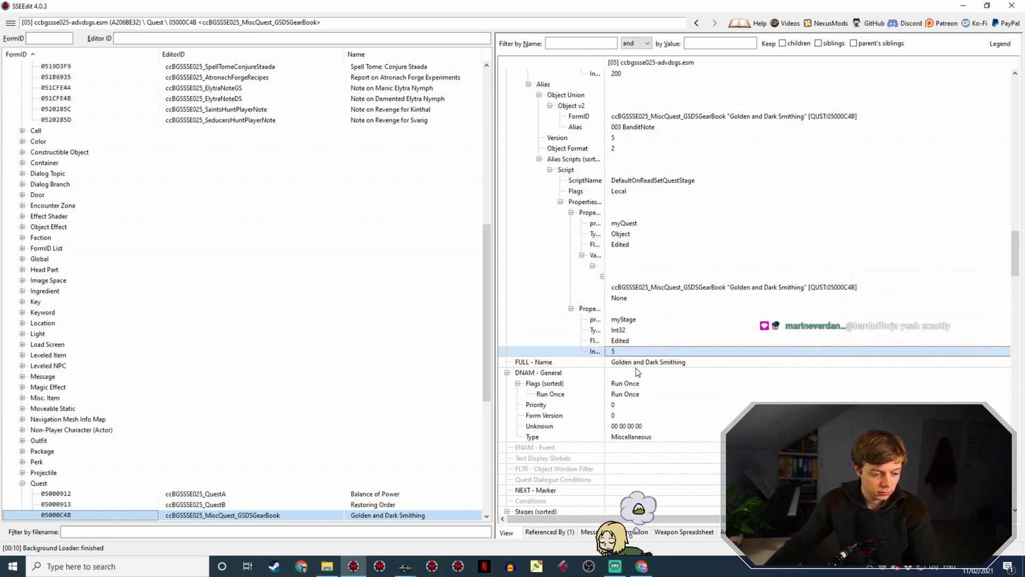
Switch to the Creation Kit and open the Half Moon Mill idle line's topic info in the JRLucienCCSaintsAndSeducers quest
mouse_move(405, 566)
left_click(455, 523)
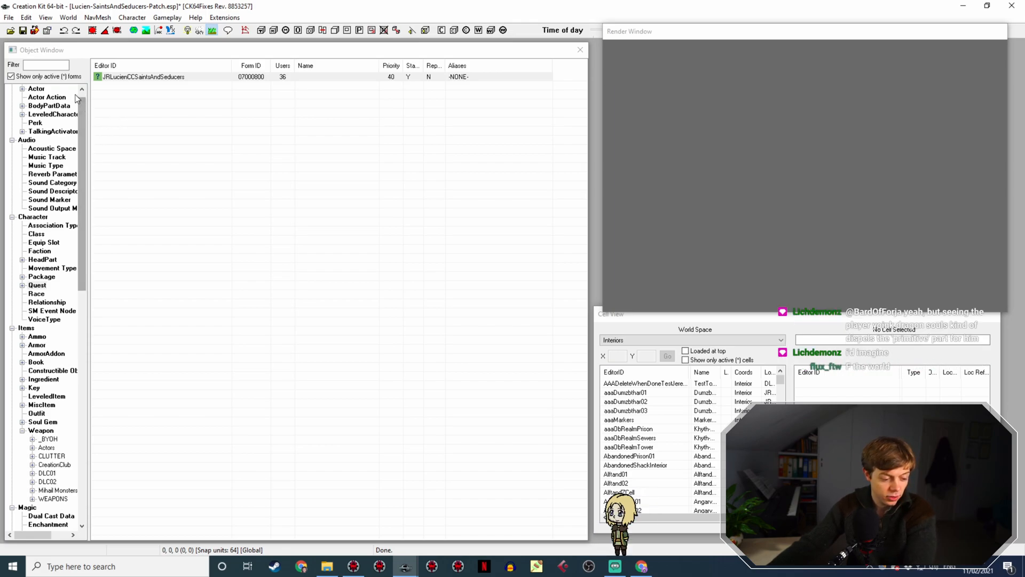
double_click(148, 78)
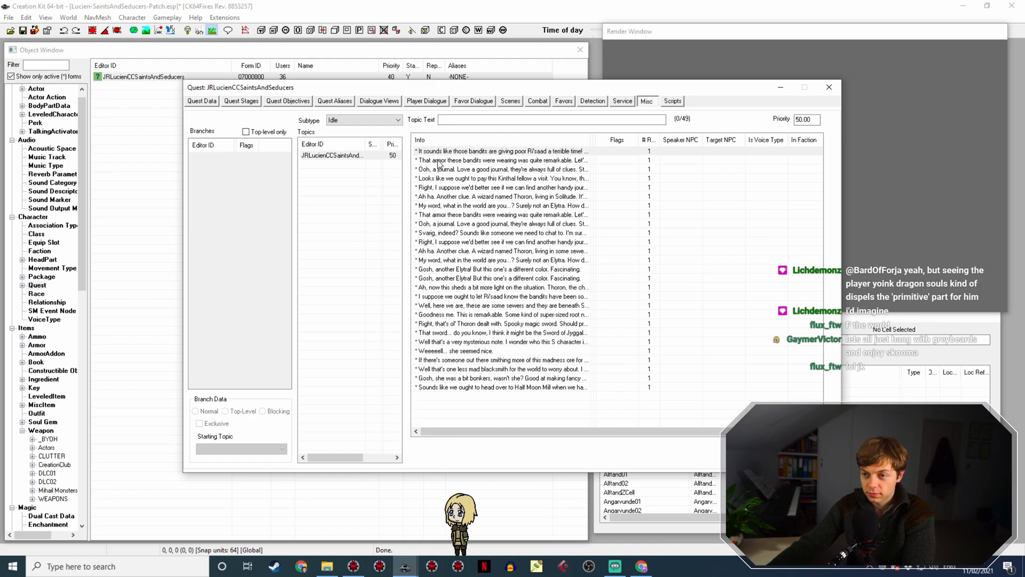
left_click(546, 380)
double_click(545, 388)
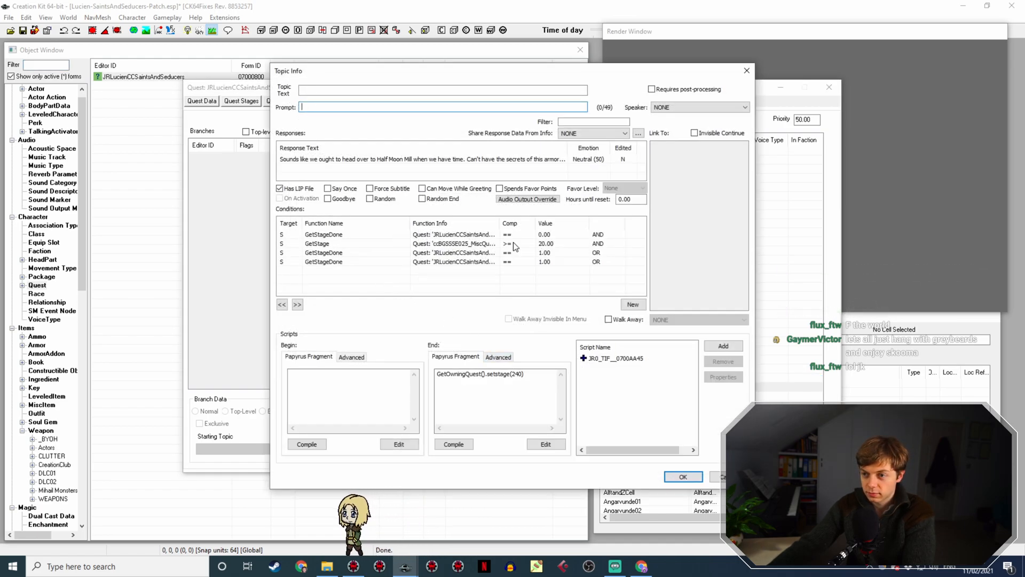
Change the Half Moon Mill line's GetStage condition on the Golden and Dark Smithing quest to == 5
left_click_drag(501, 223, 540, 229)
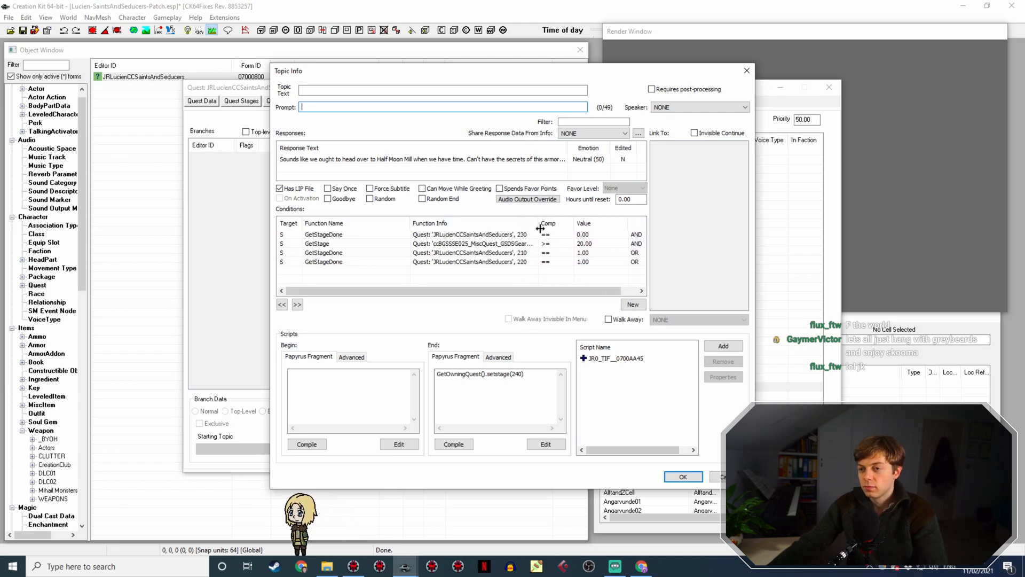
left_click(510, 245)
double_click(510, 244)
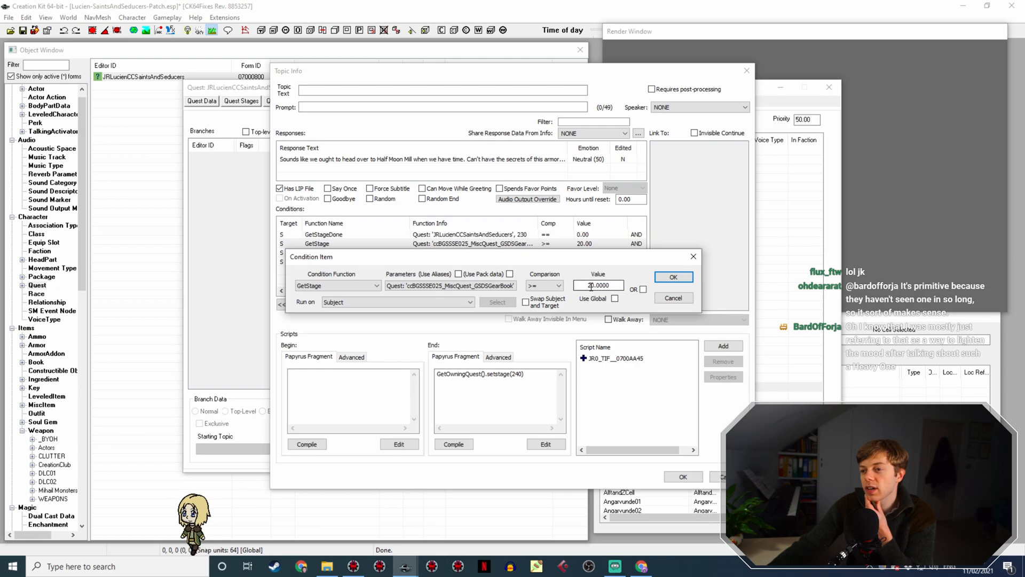
left_click(559, 285)
left_click(536, 293)
left_click(575, 288)
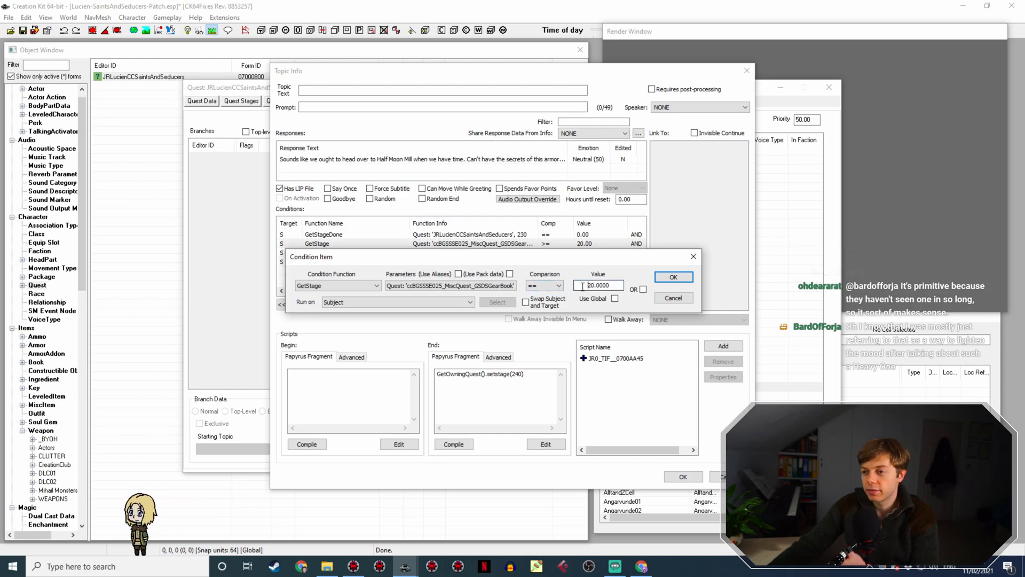
key("Delete")
key("Delete")
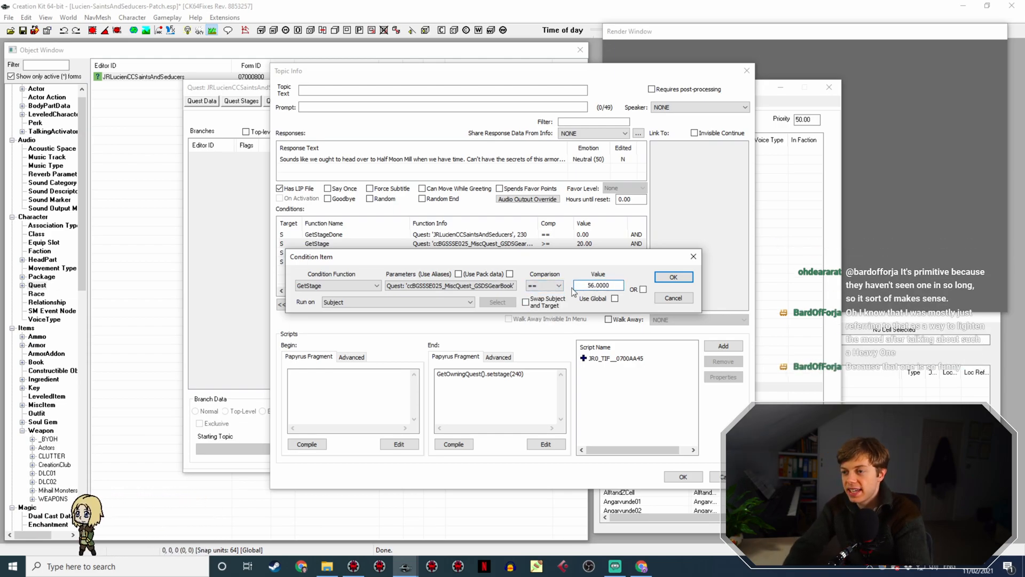
type("5")
key("Return")
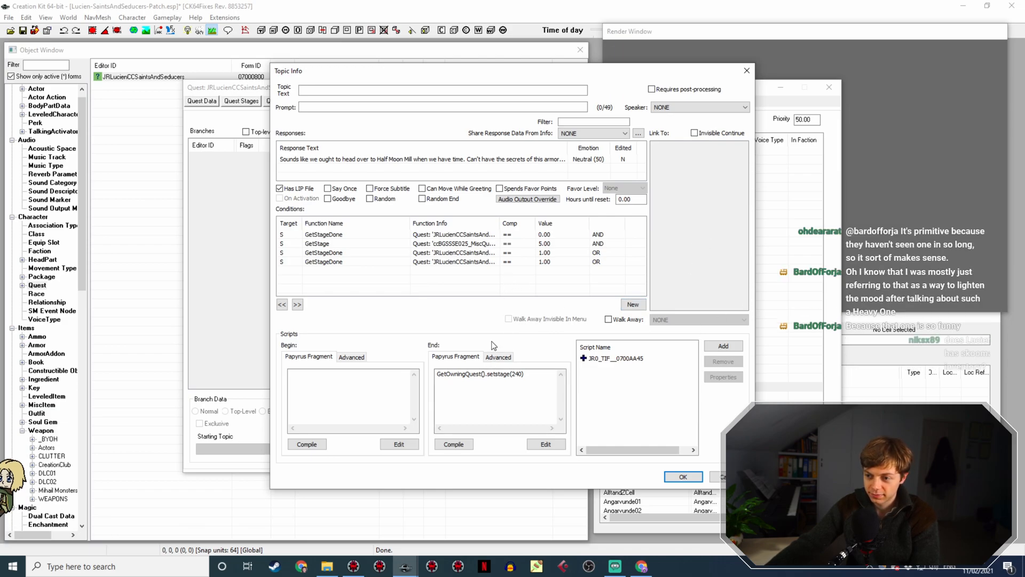
Set the Half Moon Mill line's GetStageDone == 0 condition on JRLucienCCSaintsAndSeducers to check stage 240
left_click(465, 244)
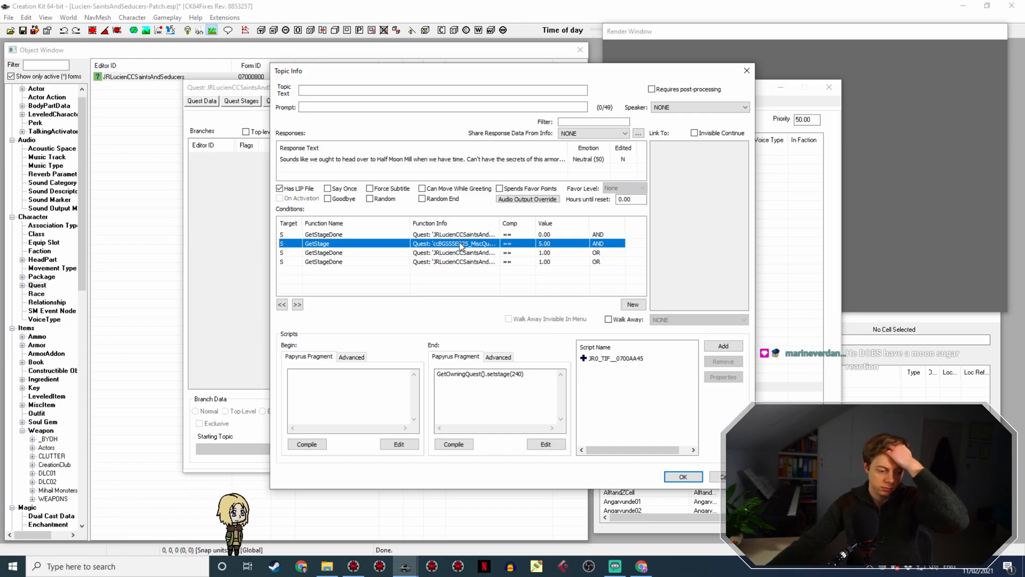
left_click_drag(499, 223, 527, 224)
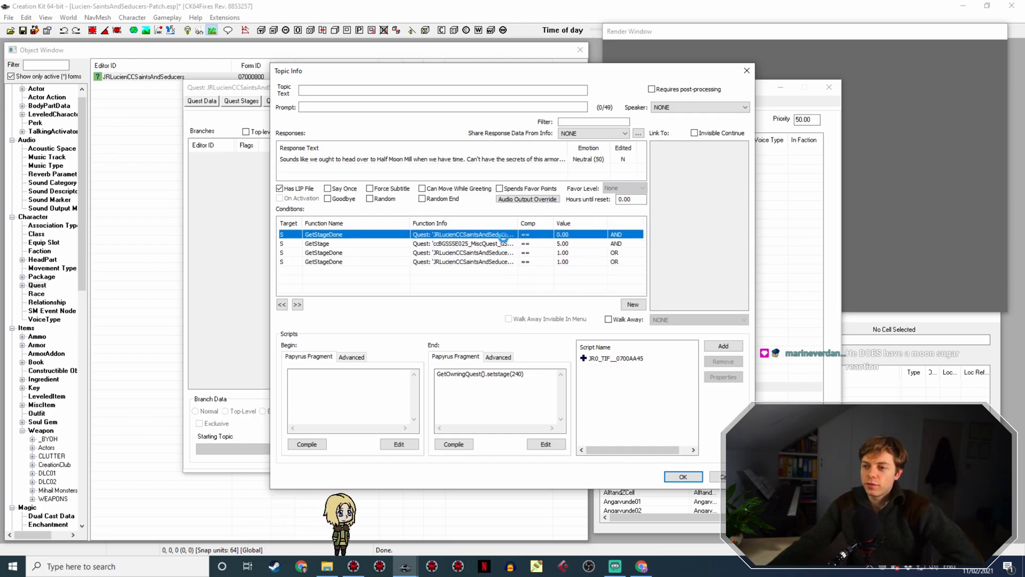
double_click(504, 234)
left_click(512, 279)
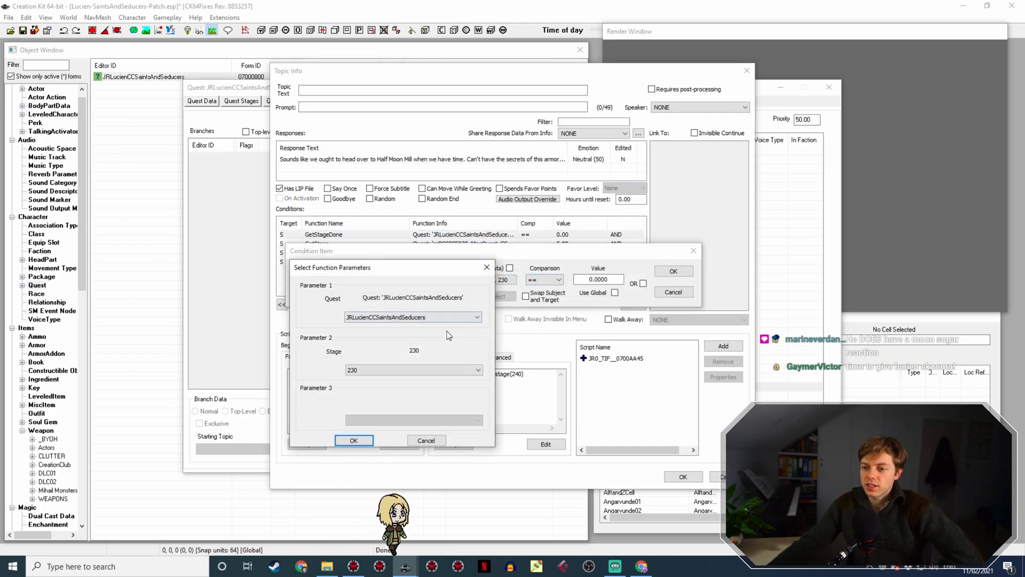
left_click(414, 370)
left_click(404, 497)
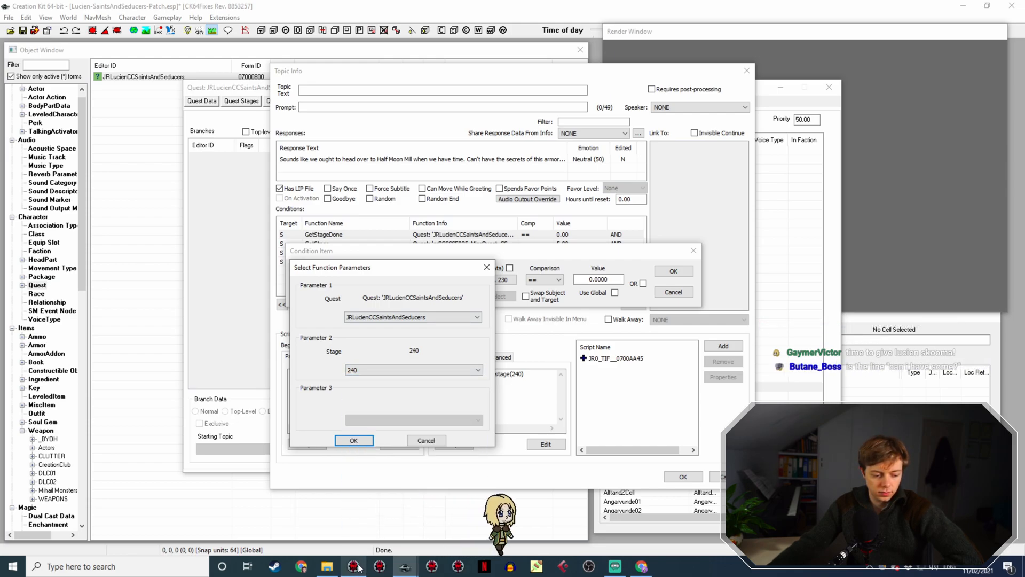
left_click(353, 440)
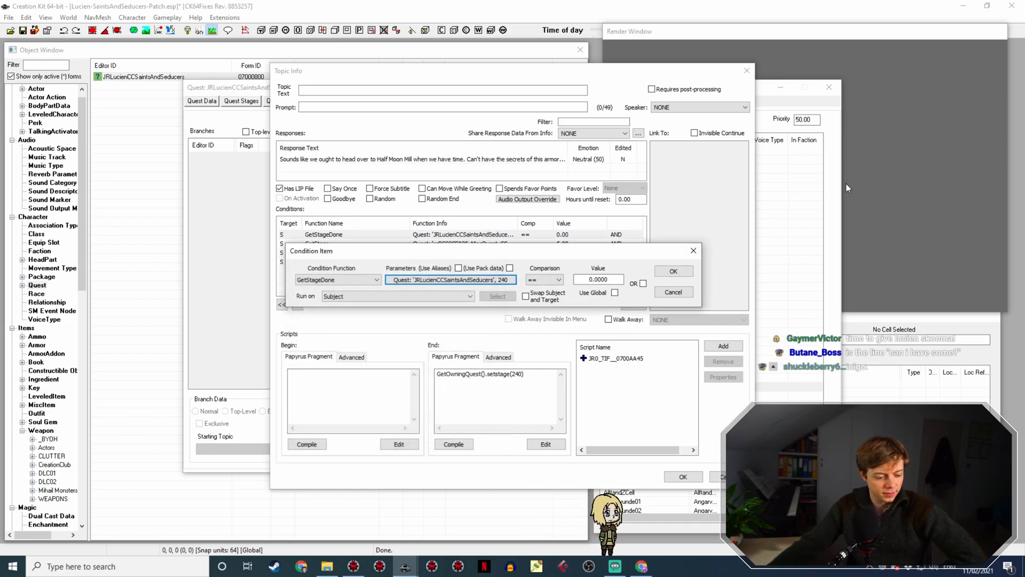
left_click(676, 273)
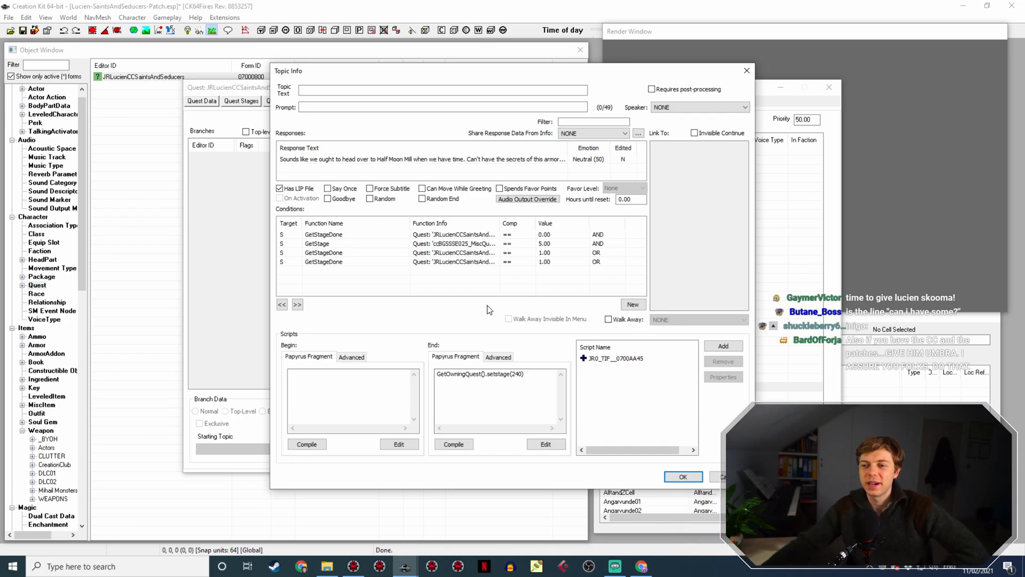
Delete the two OR GetStageDone conditions for stages 210 and 220 from the Half Moon Mill line
left_click_drag(497, 222, 538, 227)
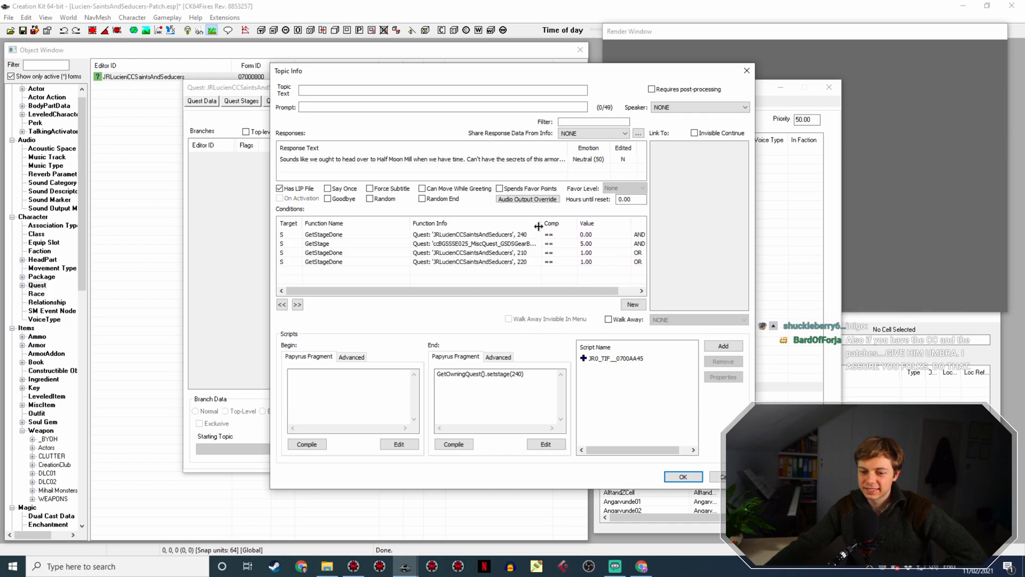
double_click(467, 255)
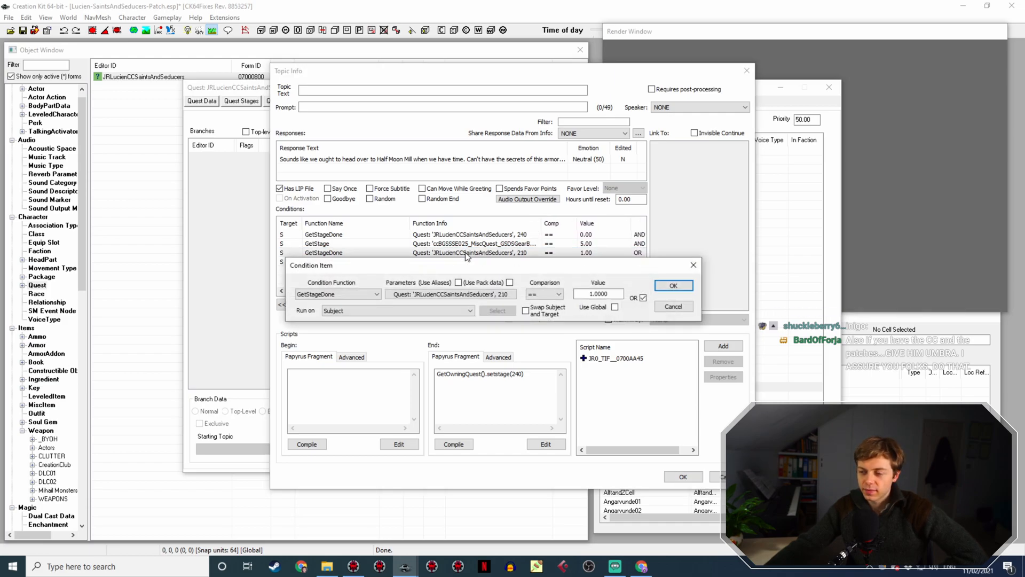
left_click(682, 307)
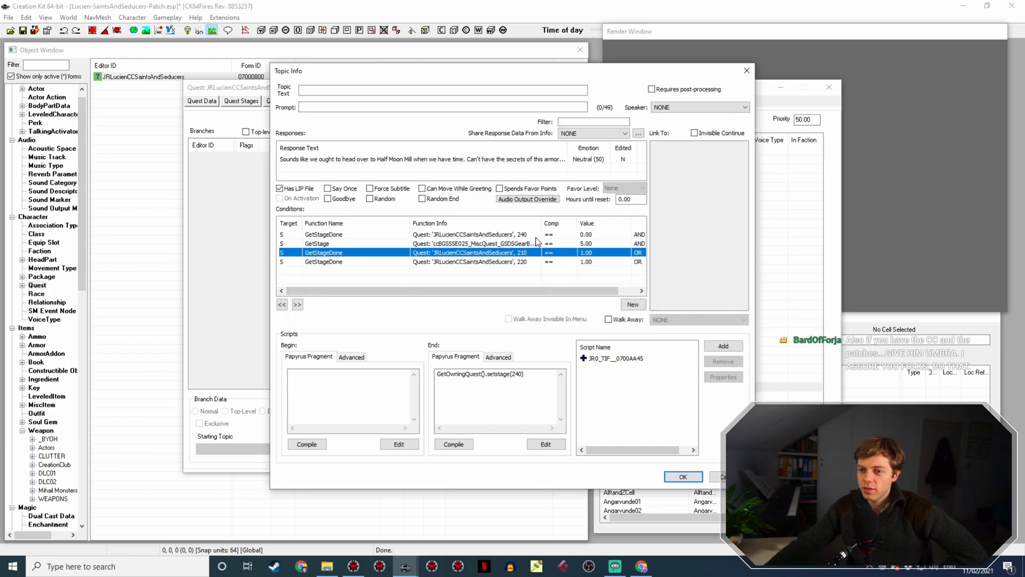
key("Delete")
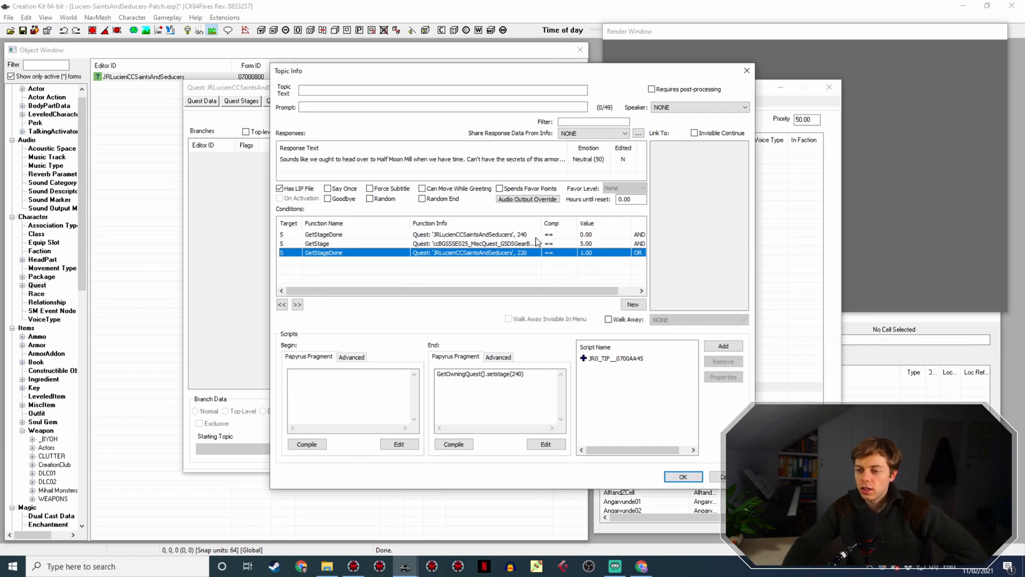
key("Delete")
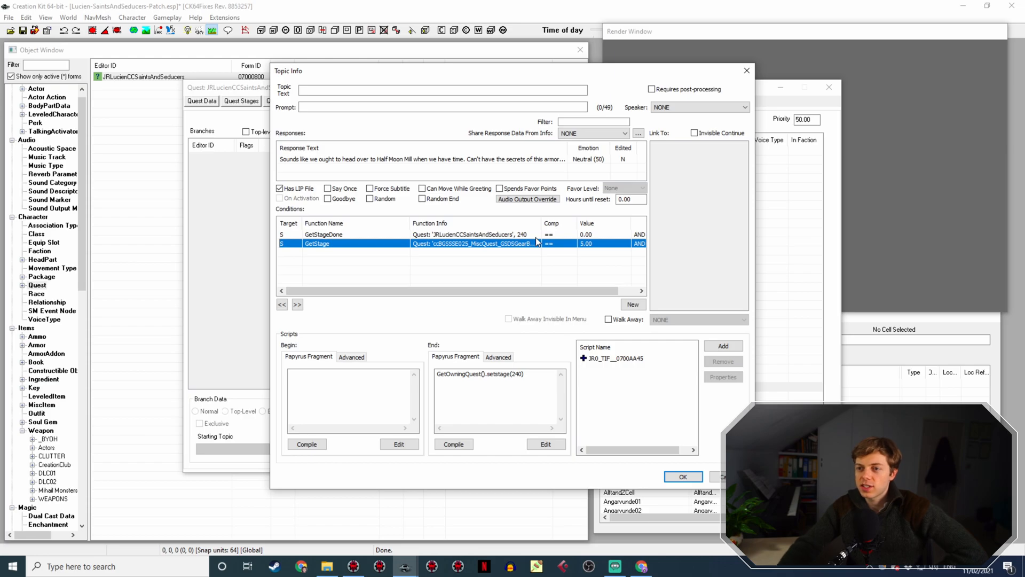
Add a GetInCurrentLoc condition for HalfMoonLumberMillLocation == 0 to the Half Moon Mill line
right_click(414, 260)
left_click(433, 272)
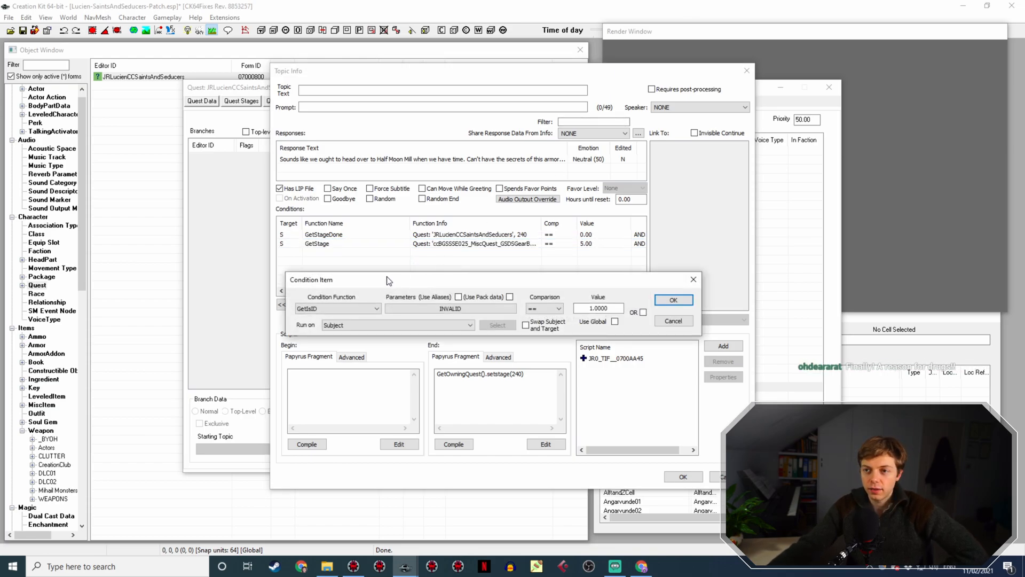
left_click(342, 309)
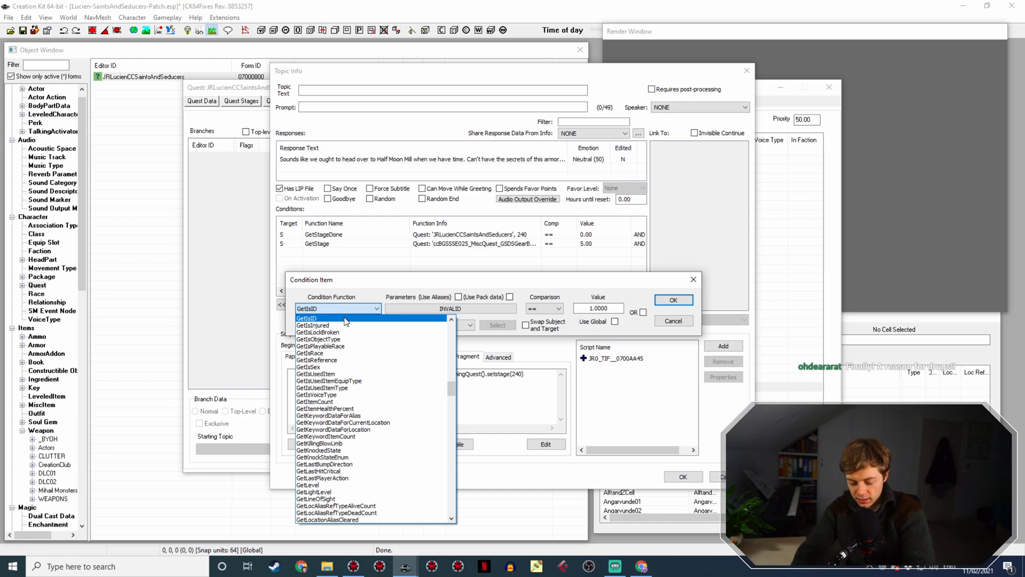
type("getcu")
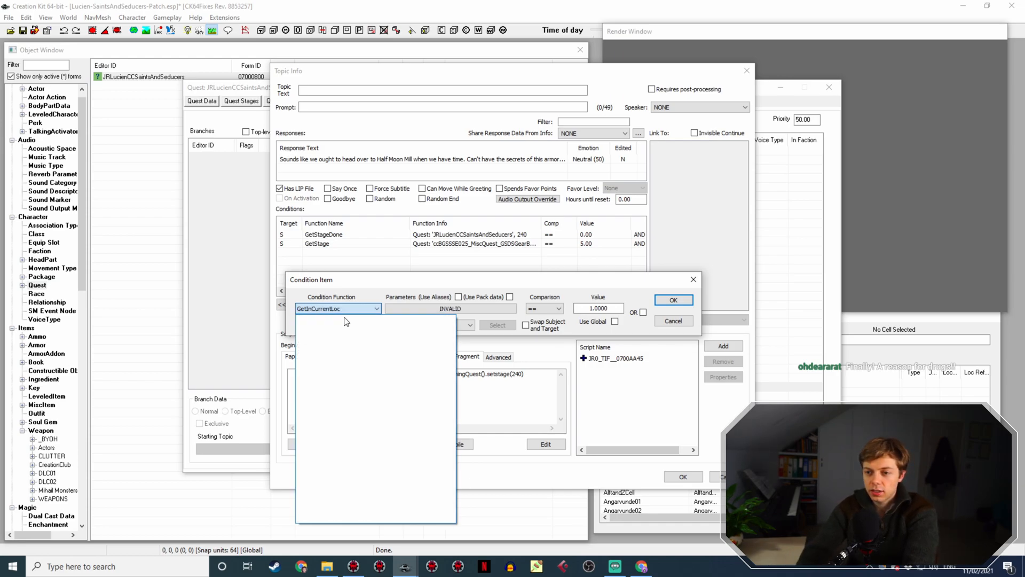
left_click(345, 319)
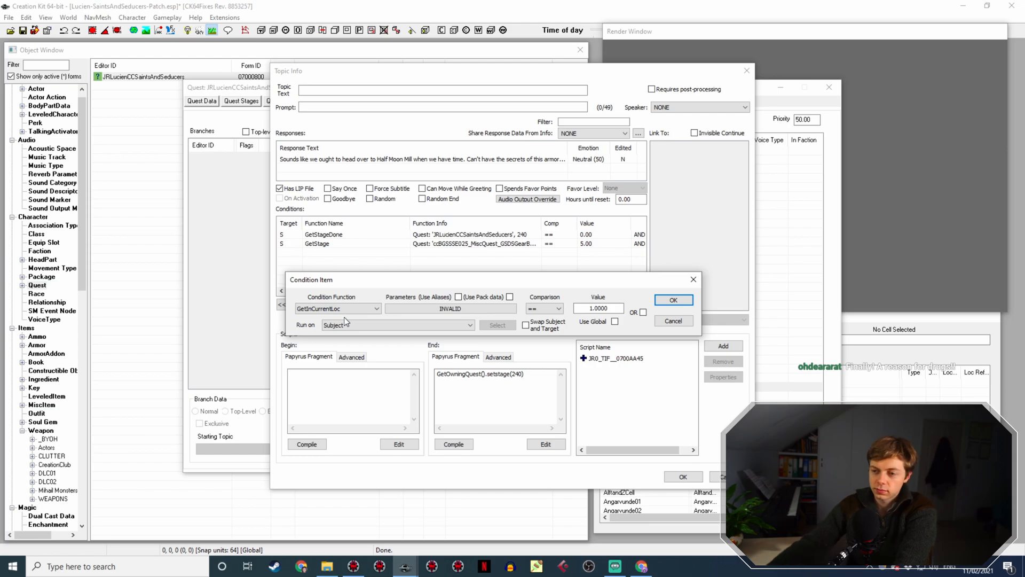
left_click(406, 309)
left_click(367, 345)
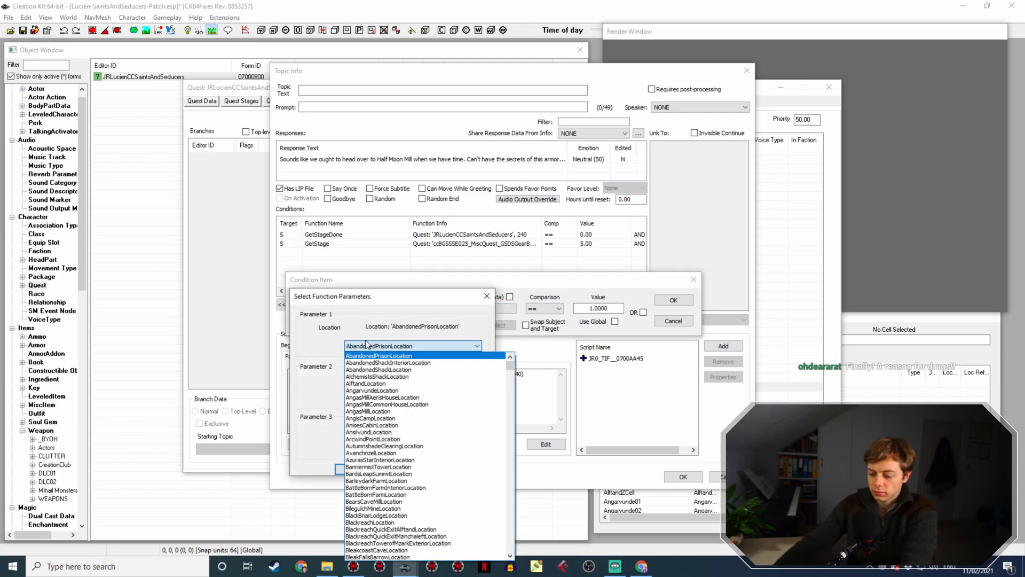
type("half")
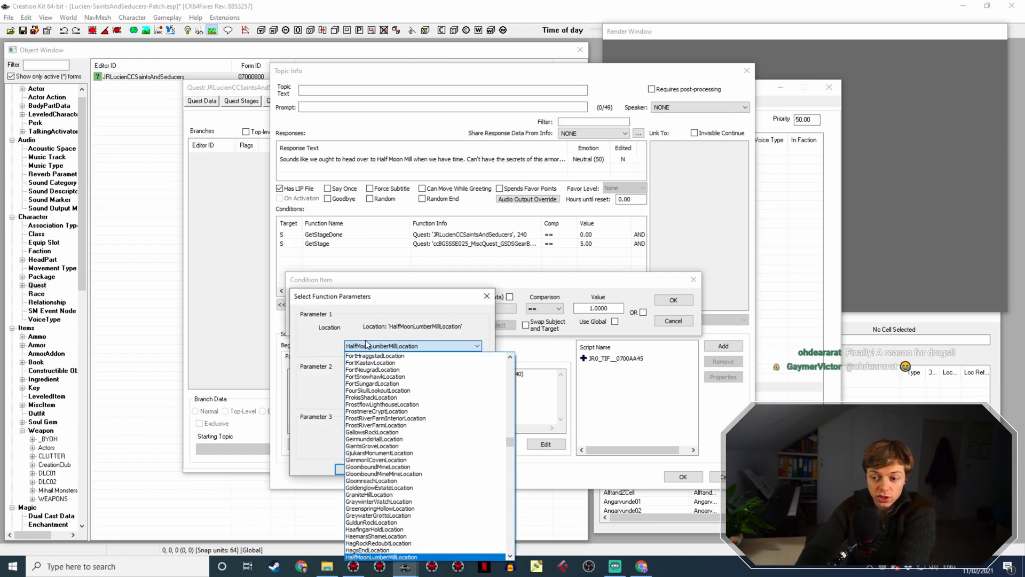
key("Return")
key("Return")
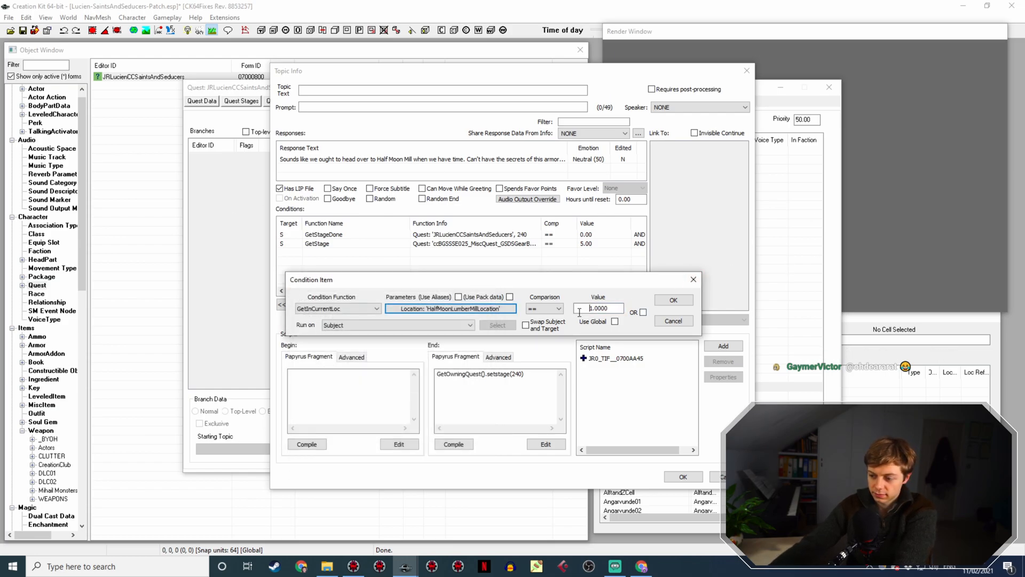
key("Return")
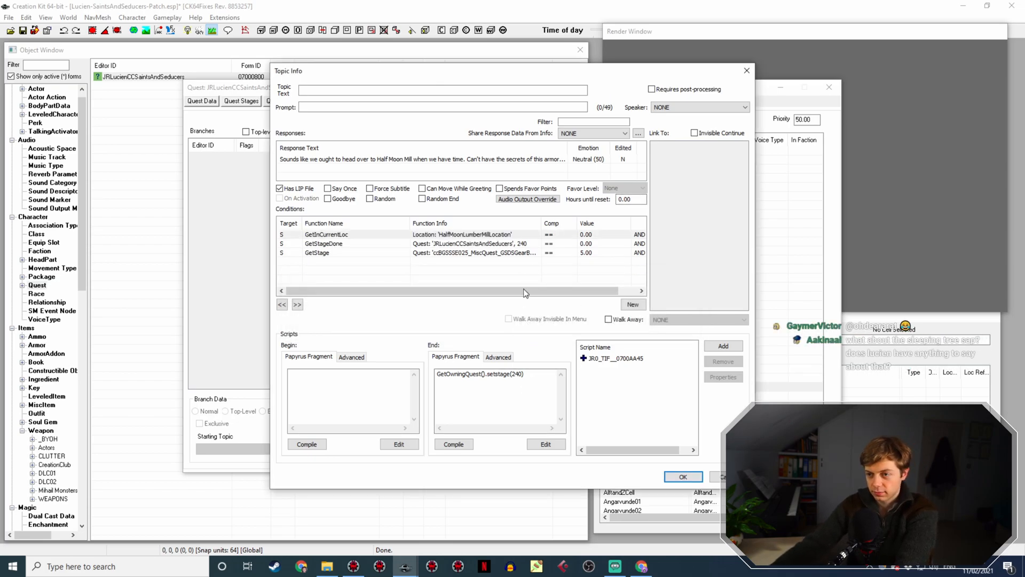
Move the GetInCurrentLoc condition to the end of the Half Moon Mill line's condition list
left_click(503, 245)
left_click(502, 253)
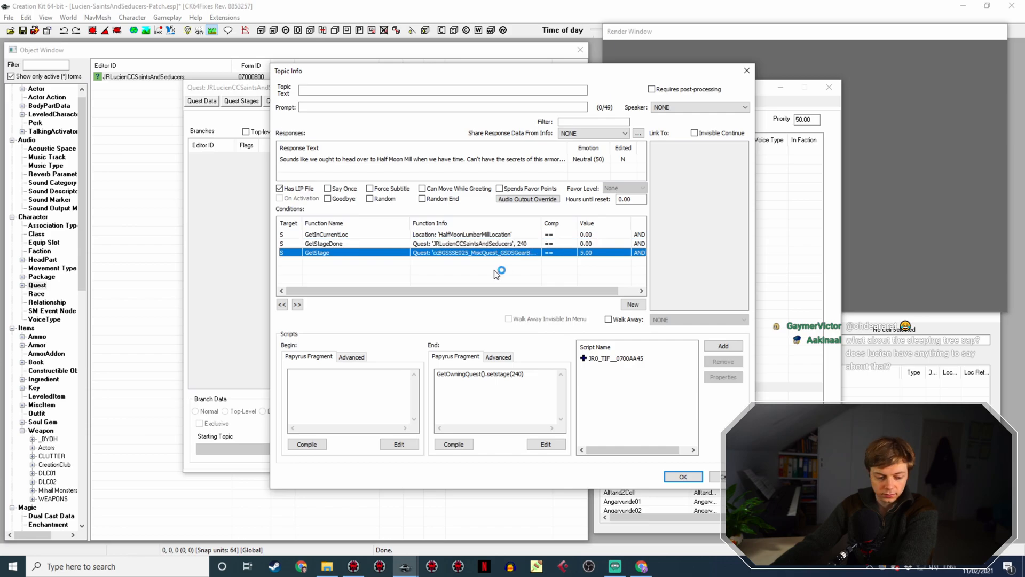
left_click(491, 238)
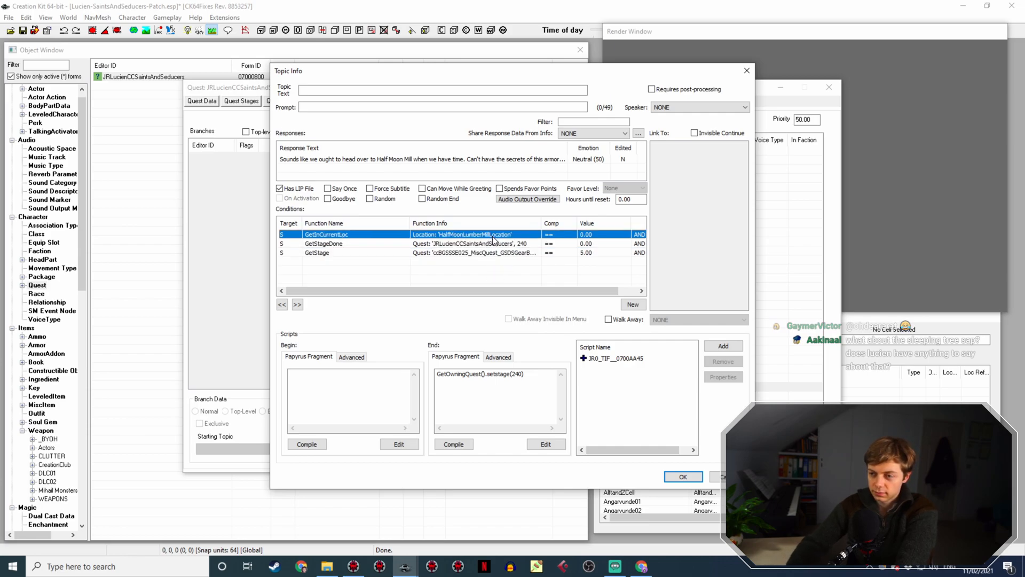
key("Right")
key("Right")
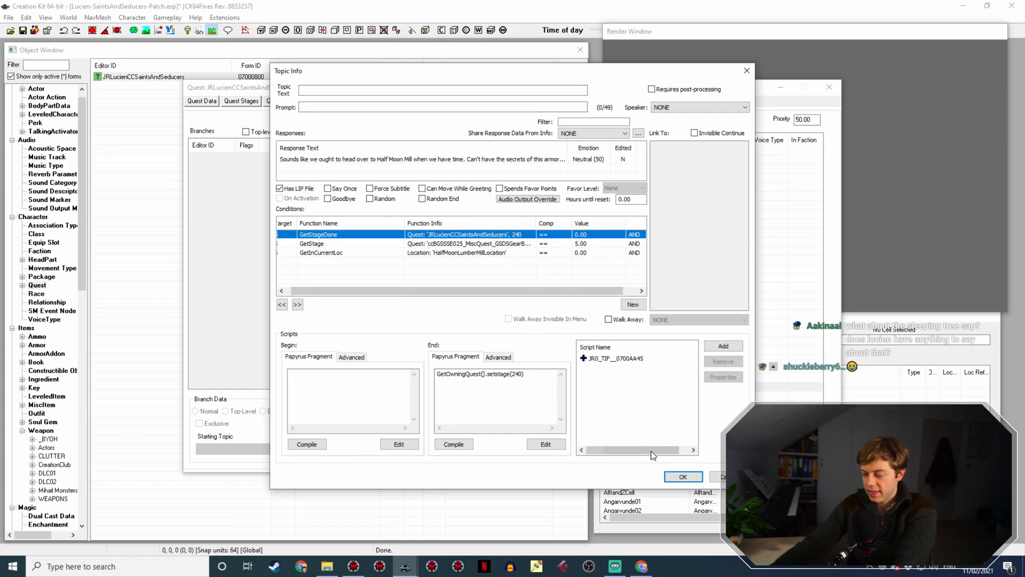
Accept the topic info and quest changes and save the plugin
left_click(682, 477)
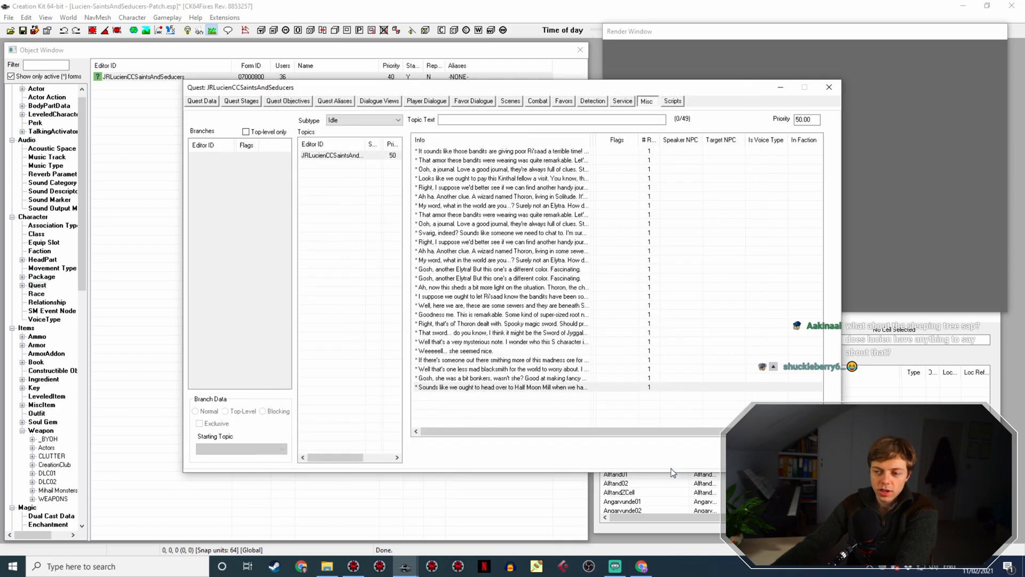
left_click(772, 458)
left_click(22, 31)
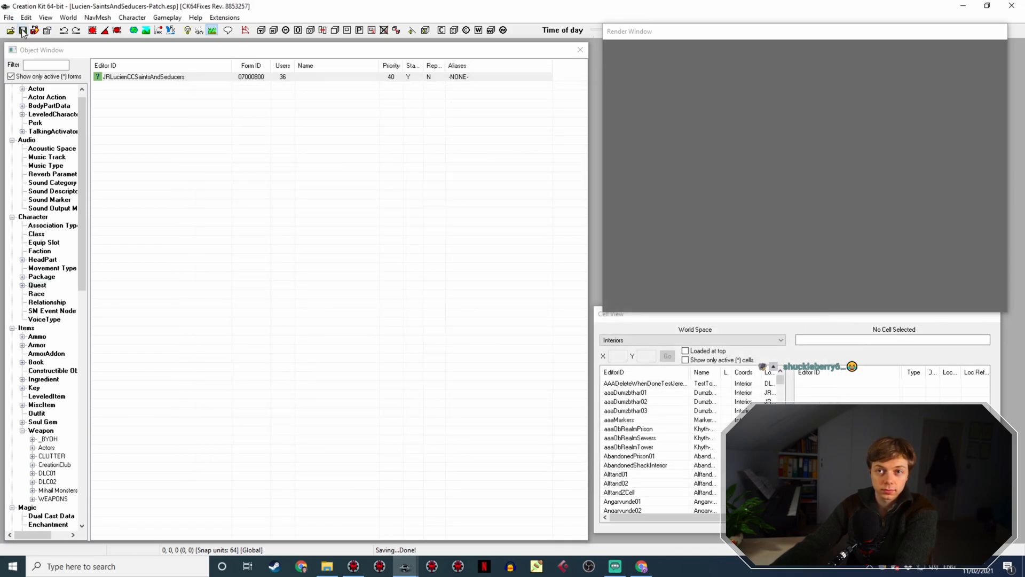
Reopen the JRLucienCCSaintsAndSeducers quest, duplicate the Half Moon Mill idle line and open the copy's topic info
left_click(131, 78)
double_click(131, 78)
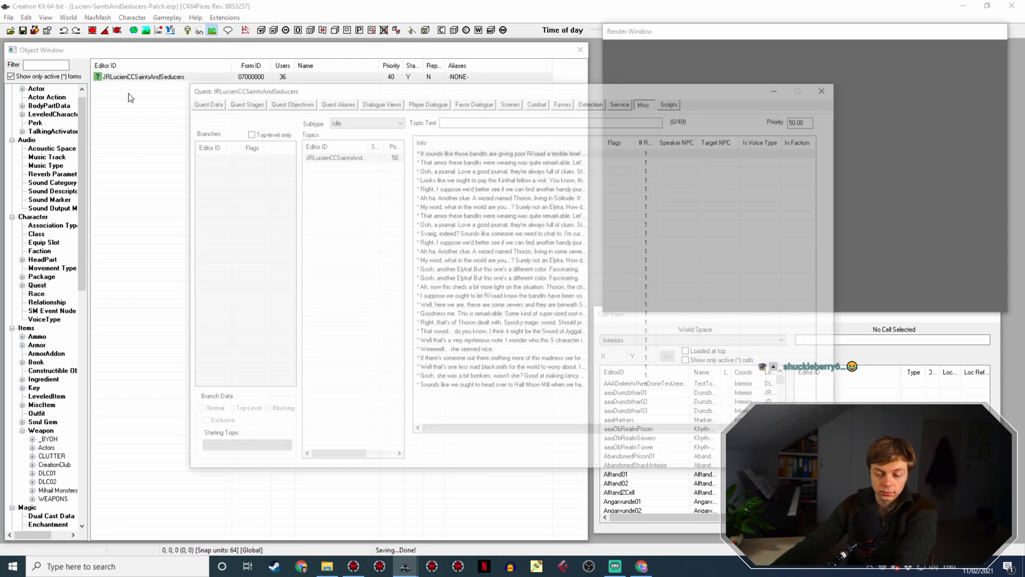
left_click(511, 387)
right_click(512, 387)
left_click(561, 408)
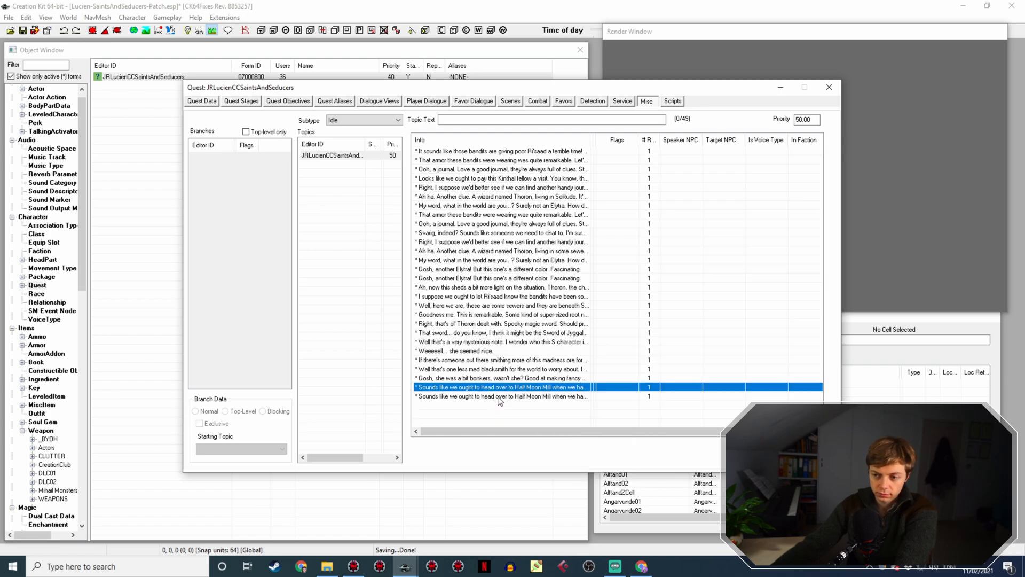
double_click(499, 397)
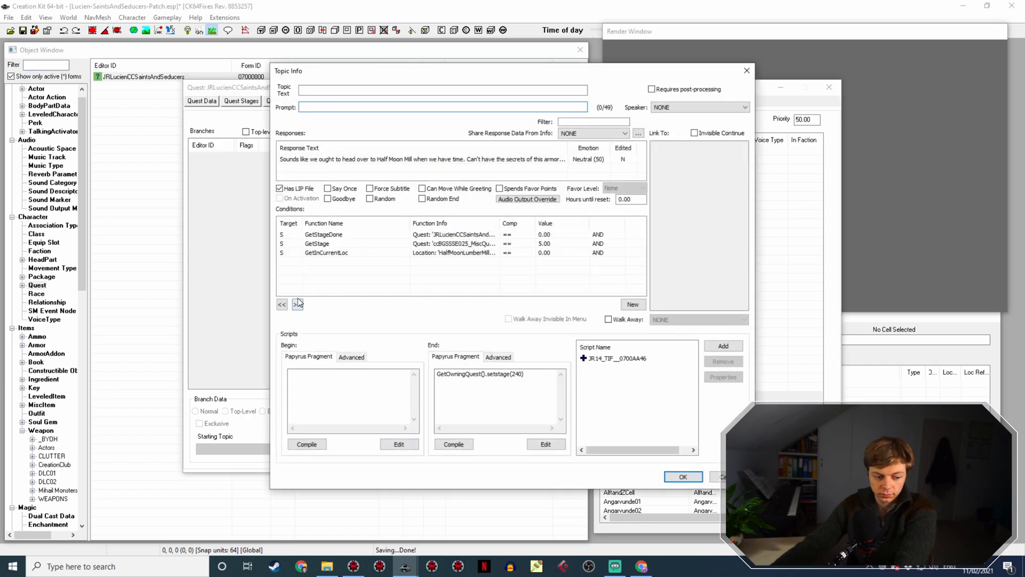
Switch to Chrome and look through the quest, book and note lists on the Saints & Seducers wiki page
left_click(642, 566)
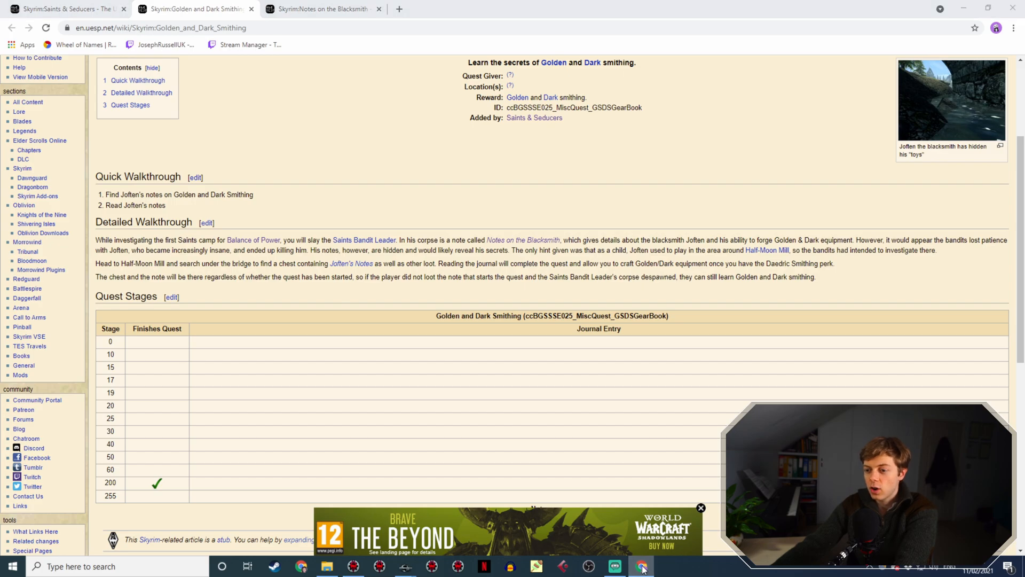
left_click(642, 567)
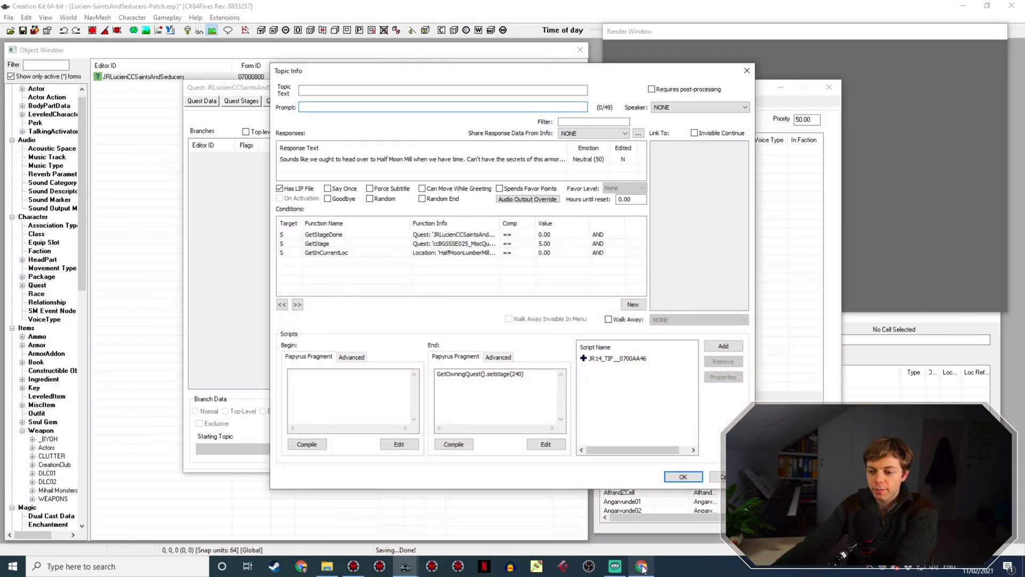
left_click(643, 567)
left_click(82, 8)
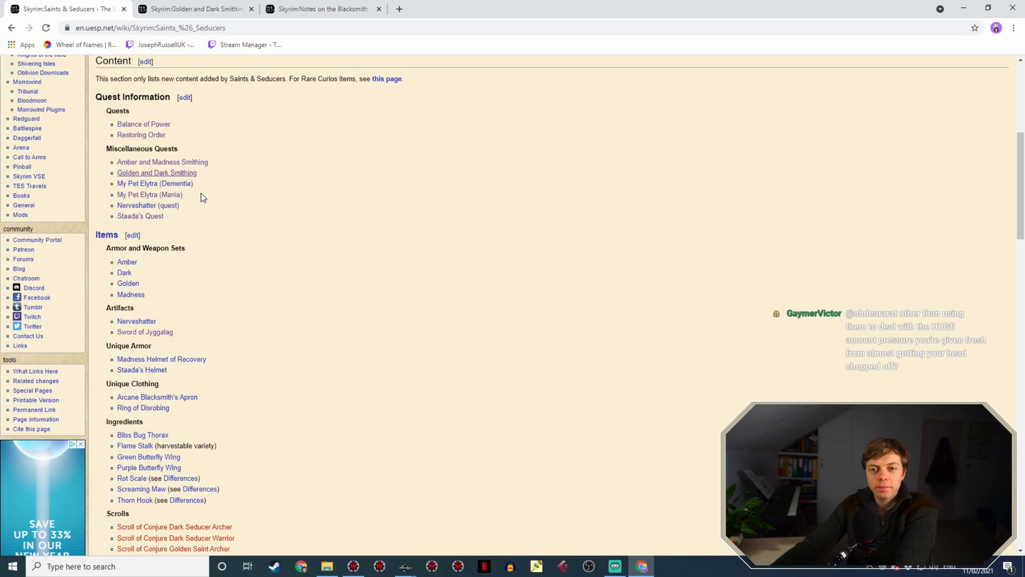
scroll(325, 277, "up", 4)
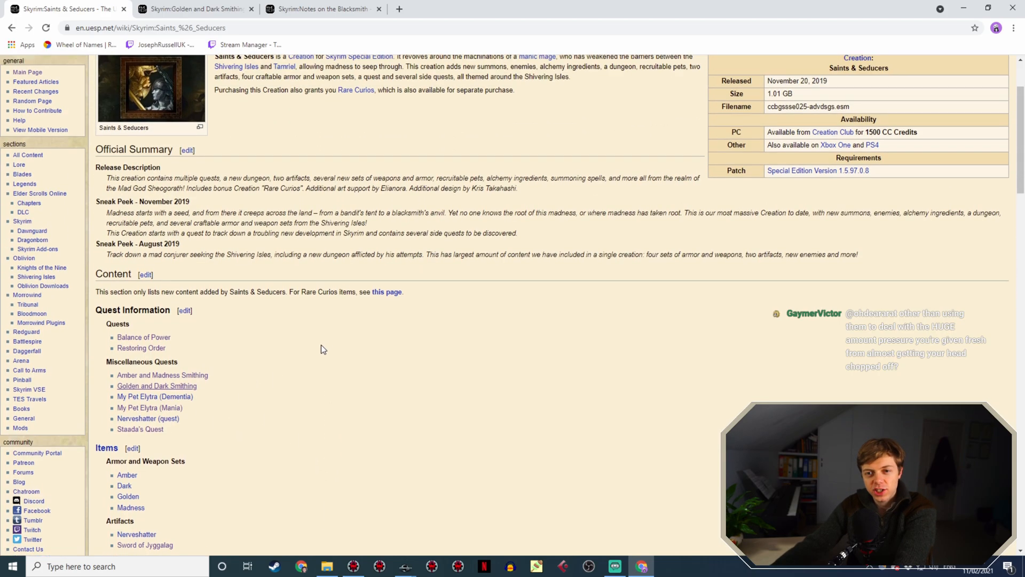
scroll(321, 347, "down", 3)
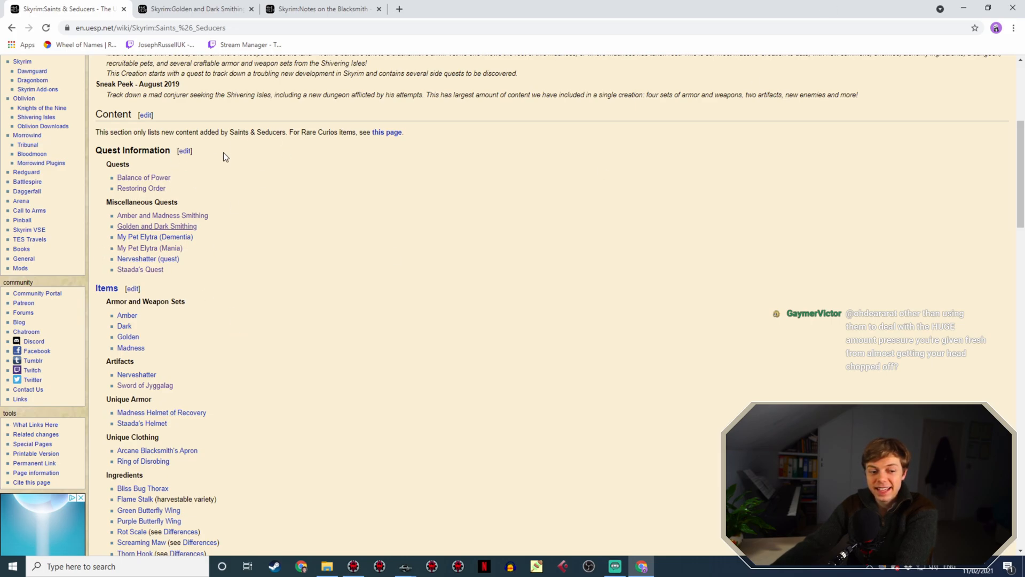
scroll(182, 200, "down", 2)
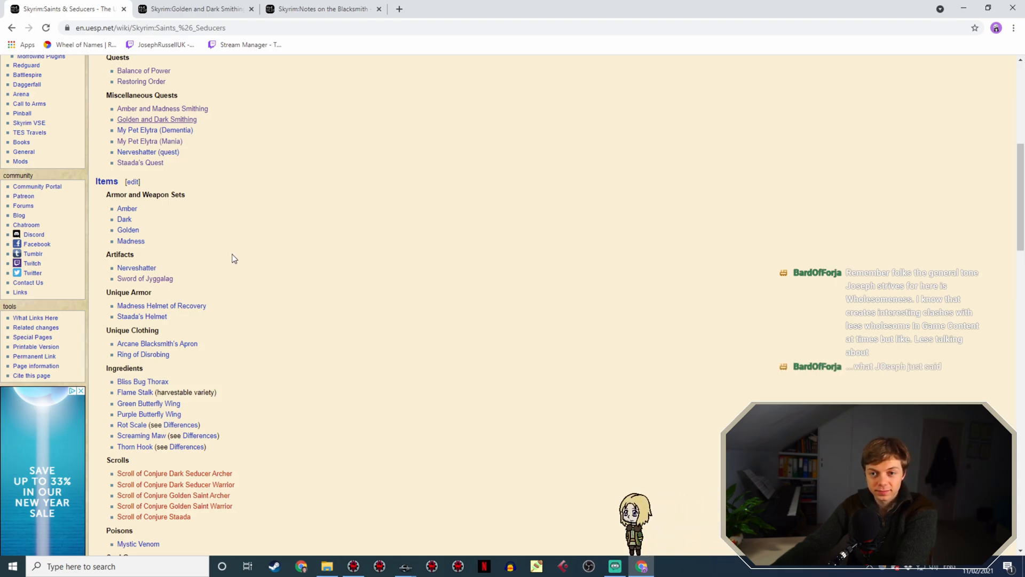
scroll(229, 257, "up", 1)
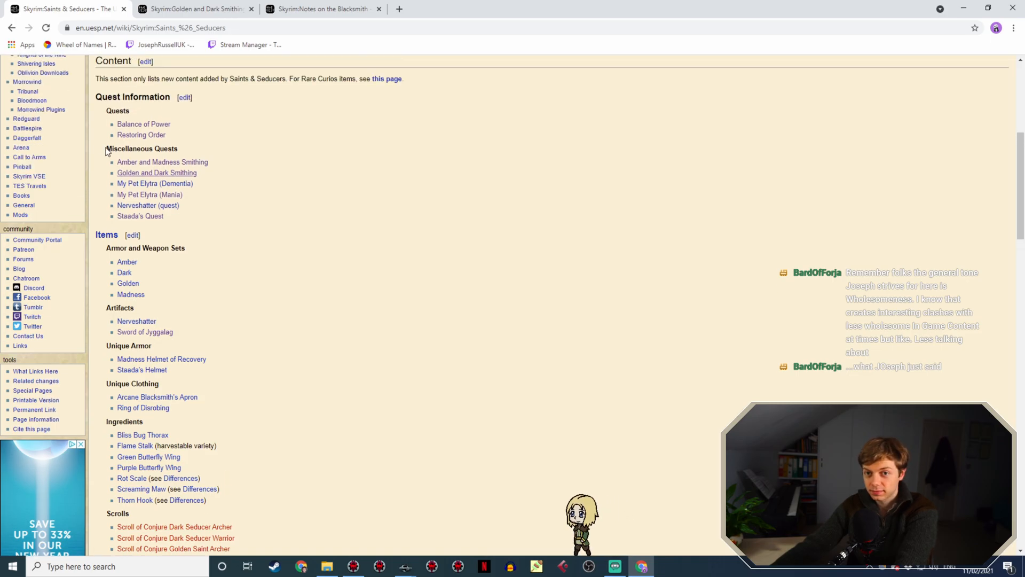
scroll(190, 282, "down", 6)
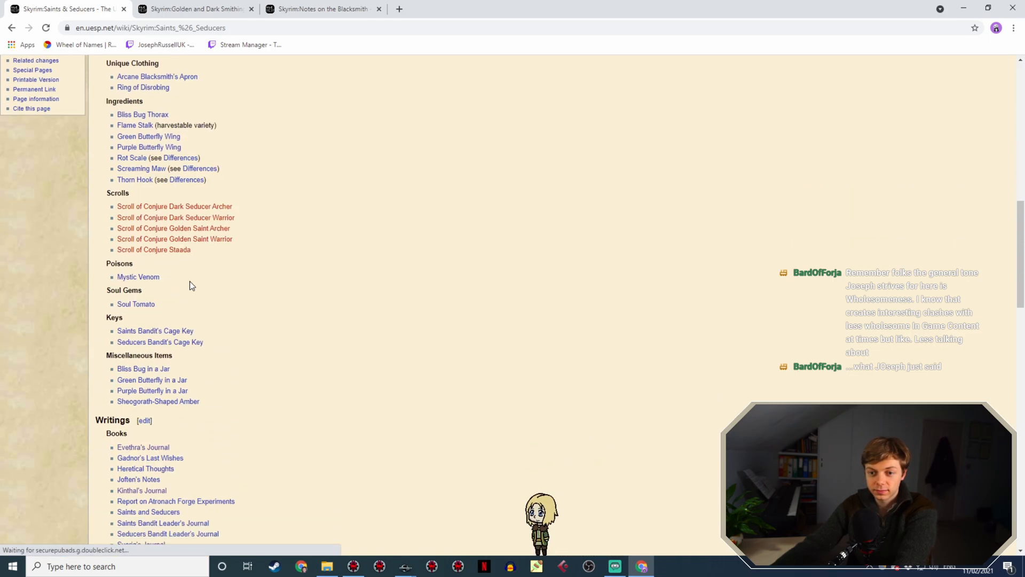
scroll(190, 282, "down", 4)
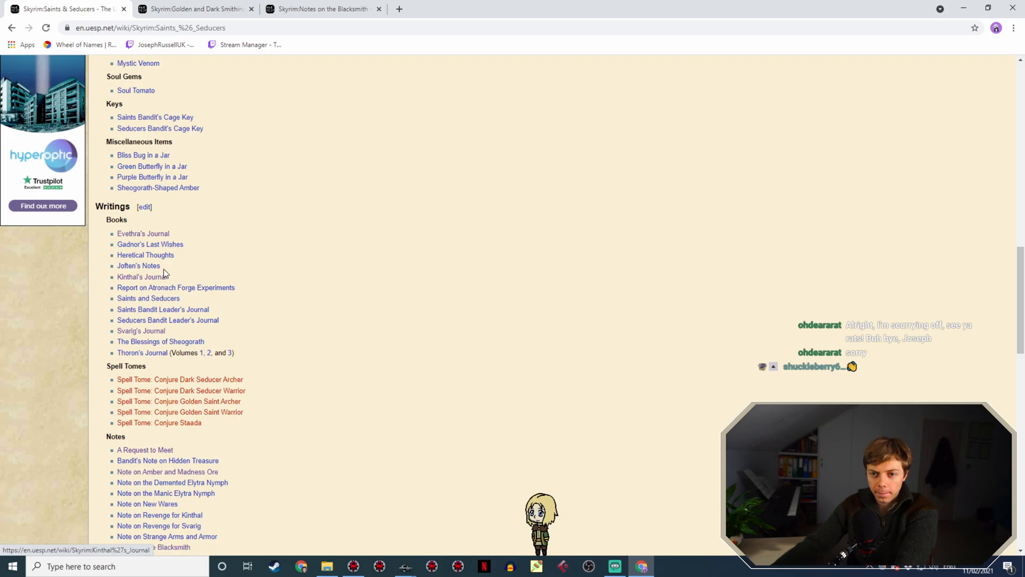
scroll(167, 261, "down", 4)
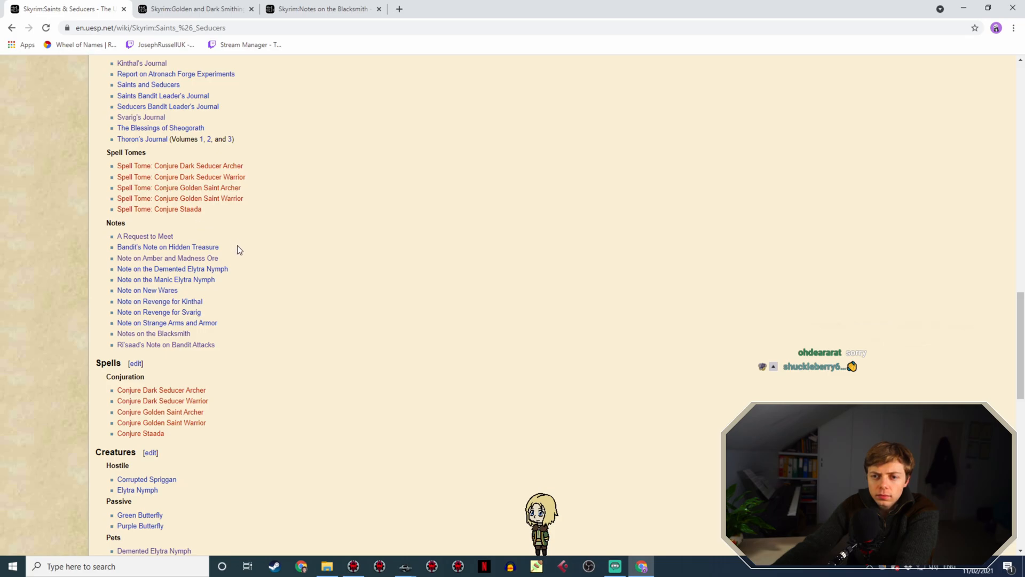
scroll(242, 259, "up", 3)
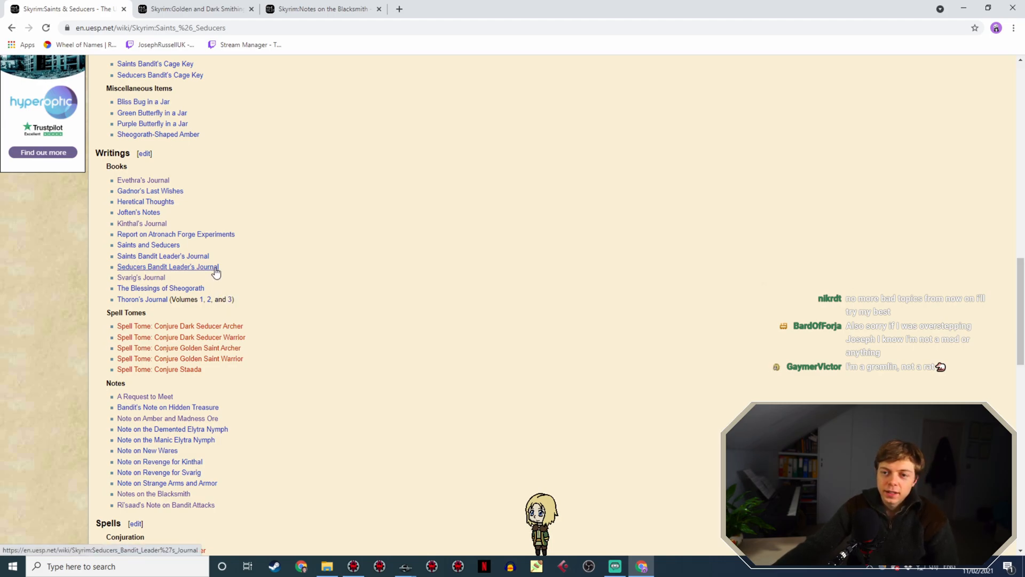
Search the Saints & Seducers wiki page for "golden and"
left_click(361, 568)
left_click(361, 568)
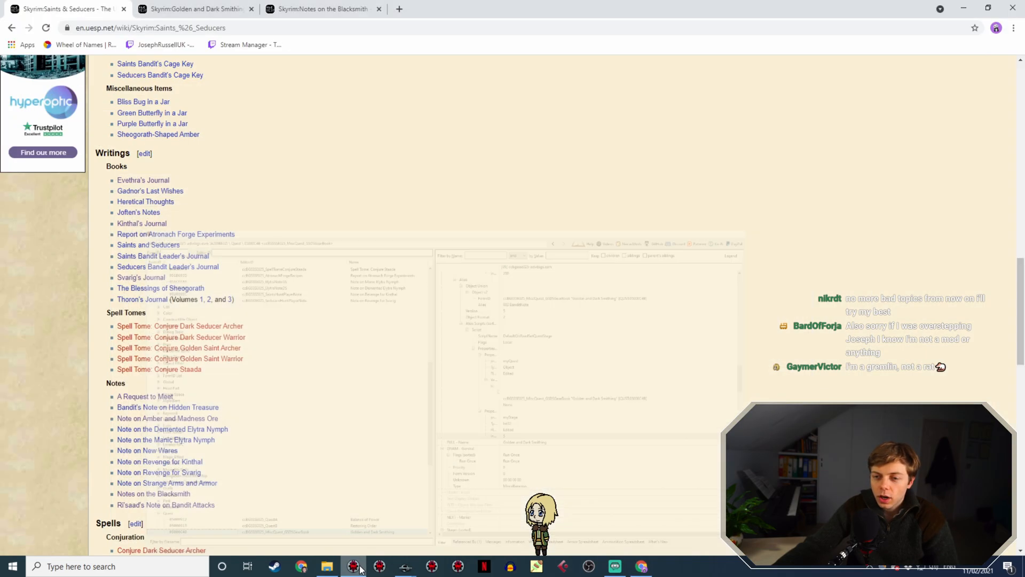
scroll(370, 489, "up", 6)
scroll(379, 504, "up", 2)
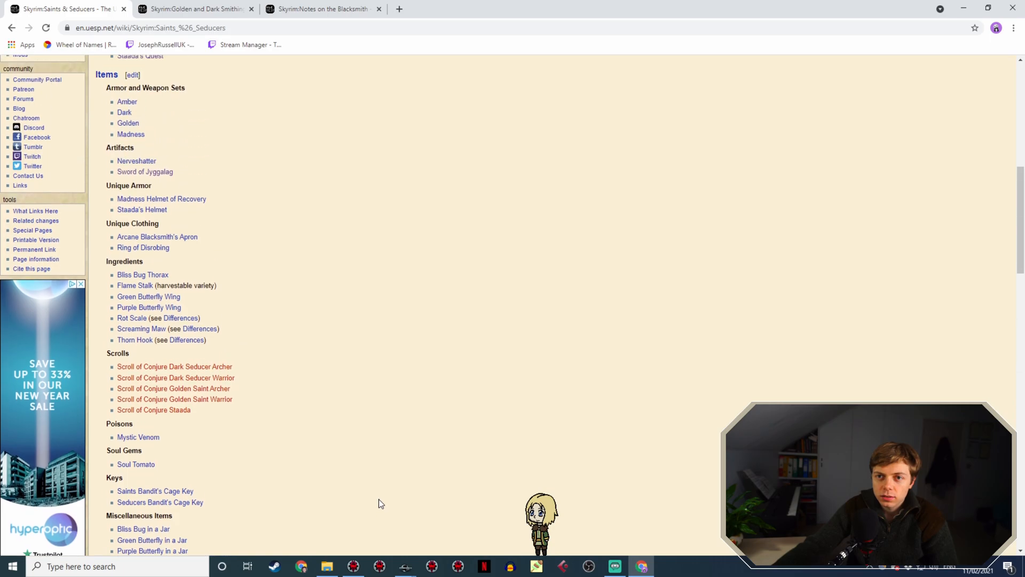
scroll(380, 504, "down", 10)
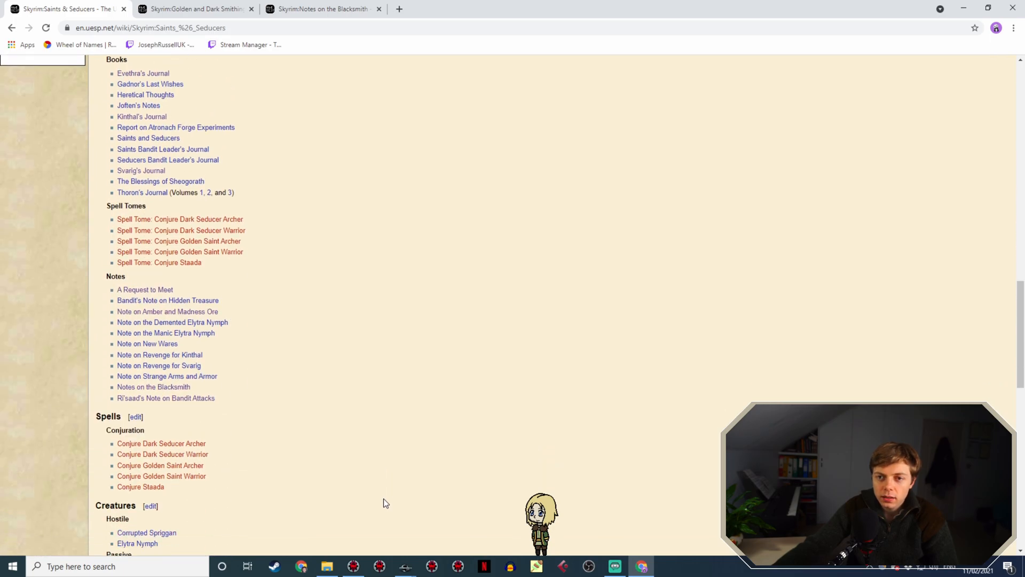
scroll(383, 502, "up", 1)
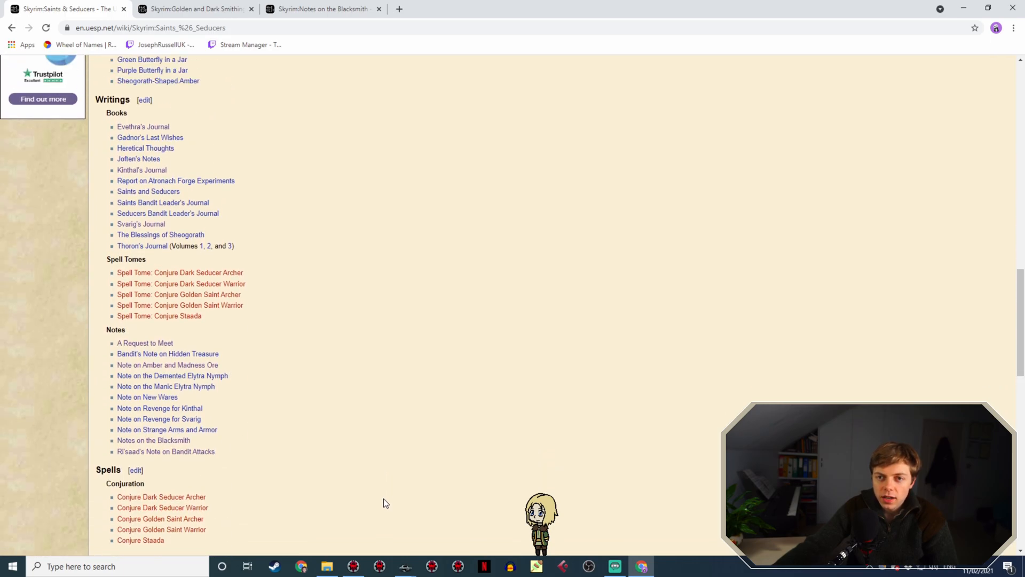
key("ctrl+f")
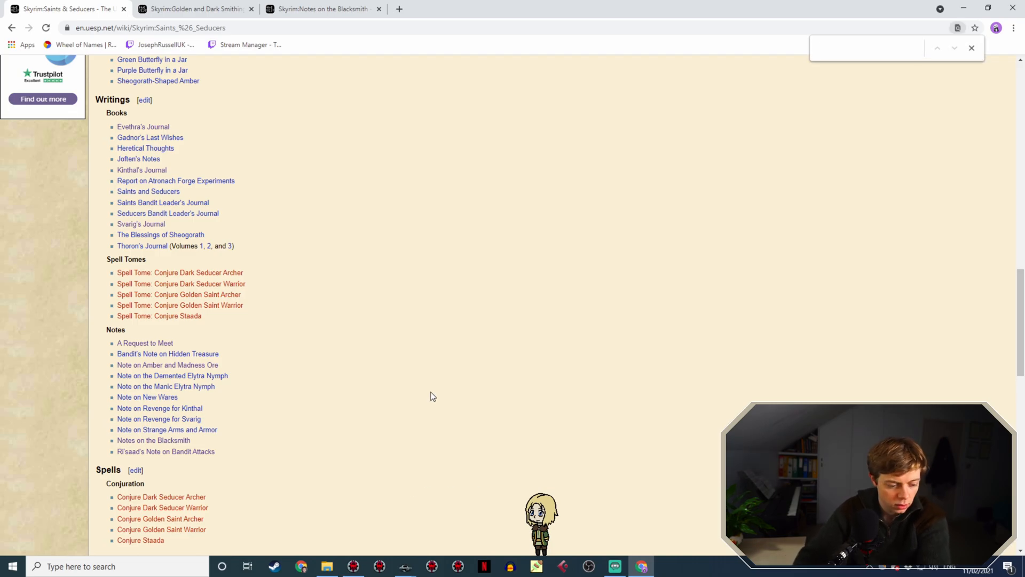
type("golden ")
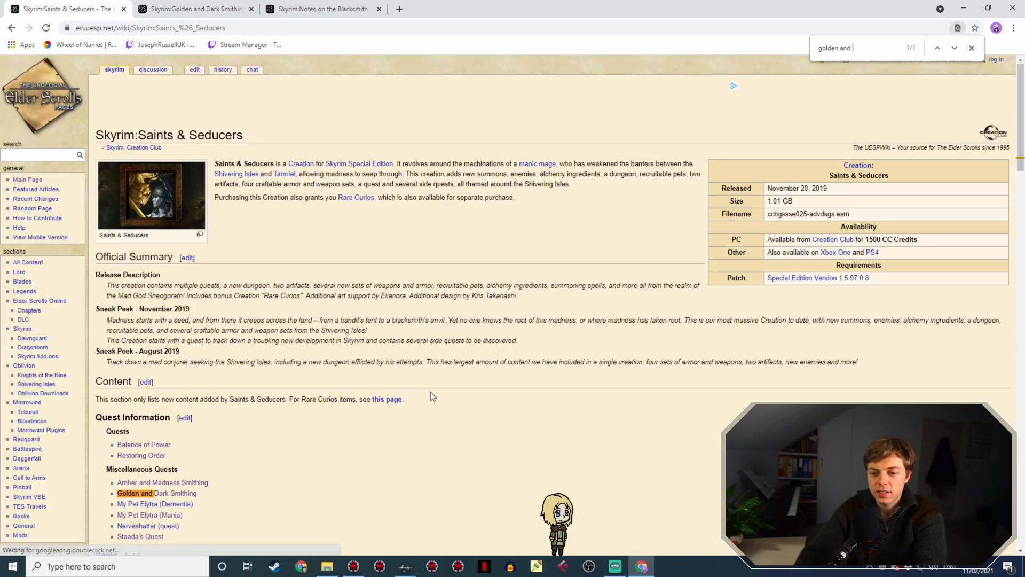
type("and")
Switch to SSEEdit and check the Golden and Dark Smithing quest's script fragments, aliases and referencing records
key("alt+Tab")
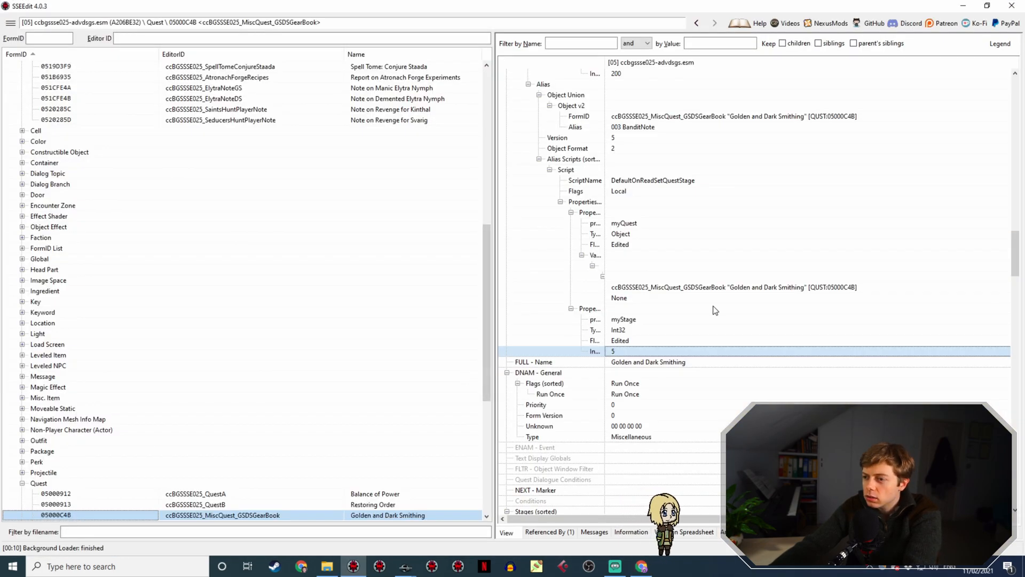
scroll(716, 309, "down", 4)
scroll(739, 308, "up", 5)
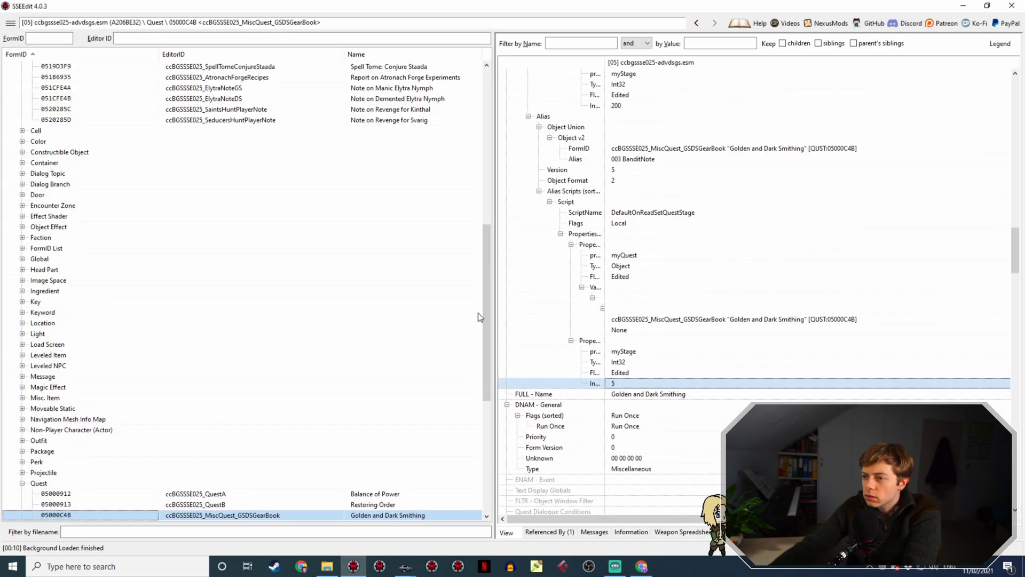
left_click(485, 285)
scroll(592, 272, "up", 15)
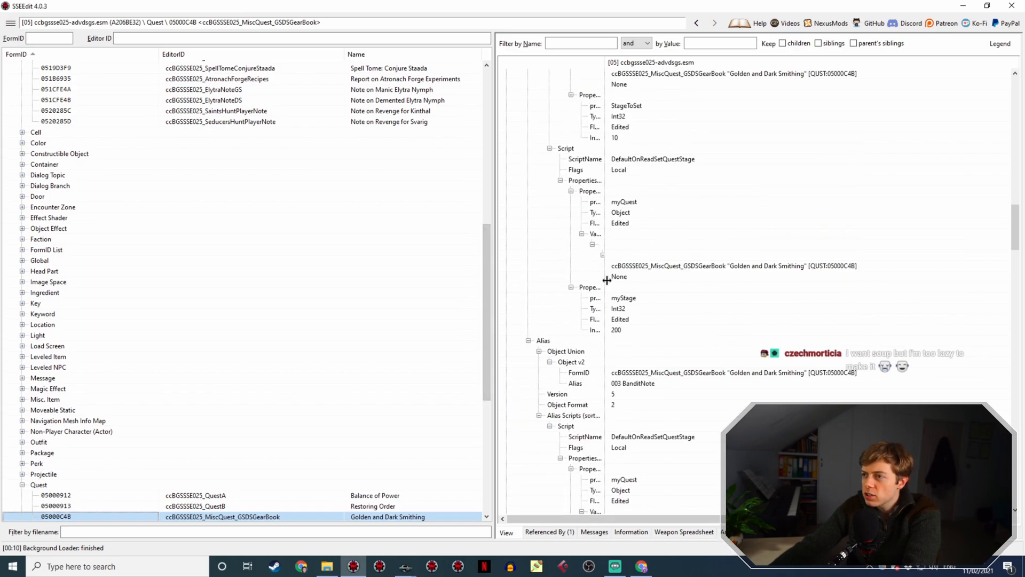
scroll(617, 290, "up", 11)
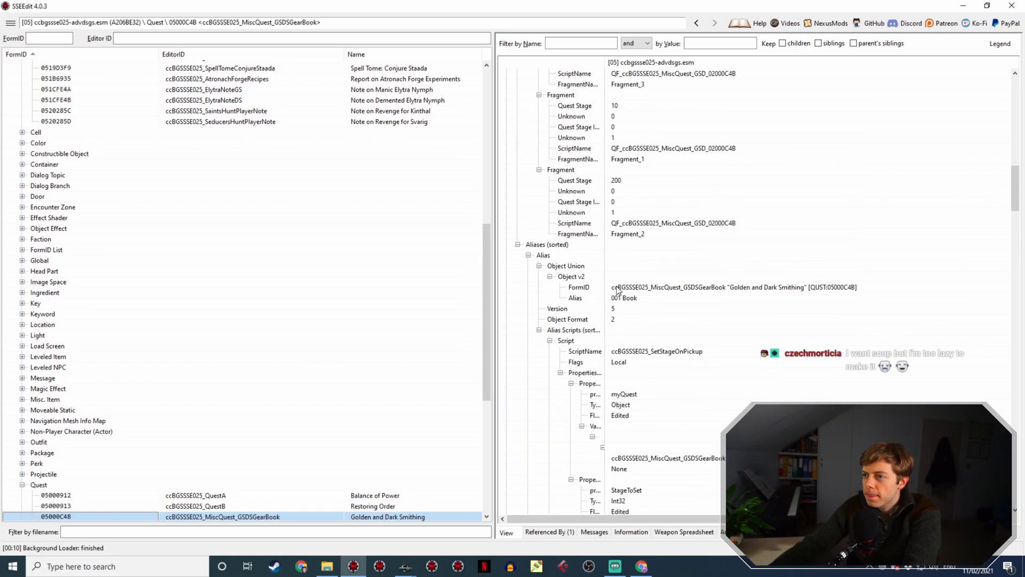
left_click(550, 533)
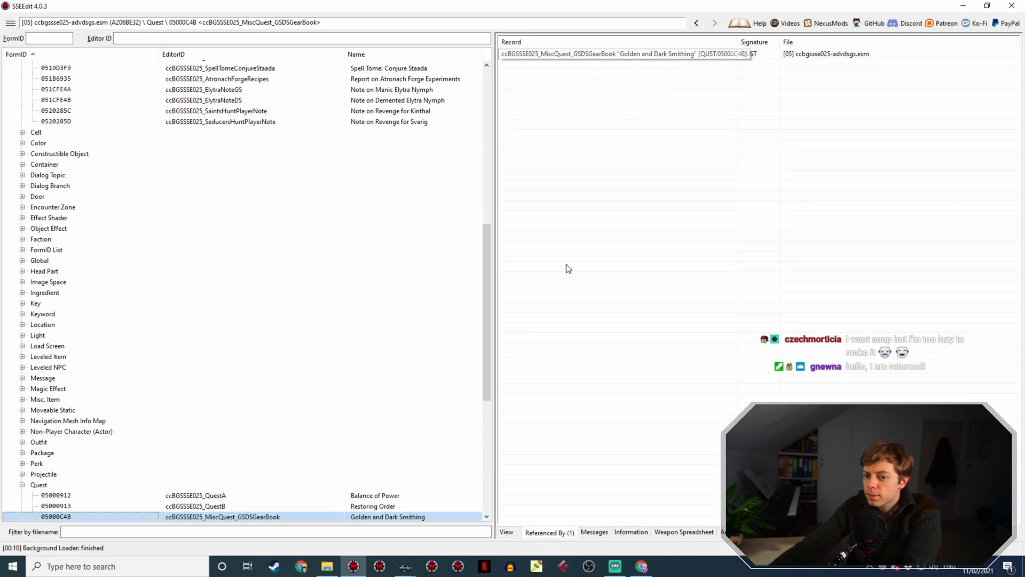
left_click(513, 534)
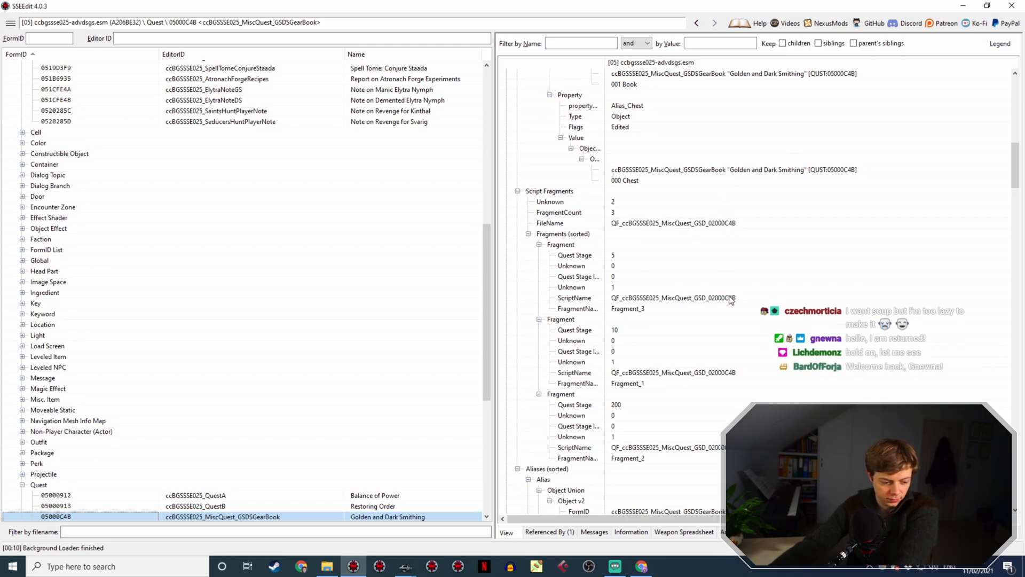
Examine the scripts on the quest's Book and BanditNote aliases and the stages they set
scroll(732, 300, "down", 15)
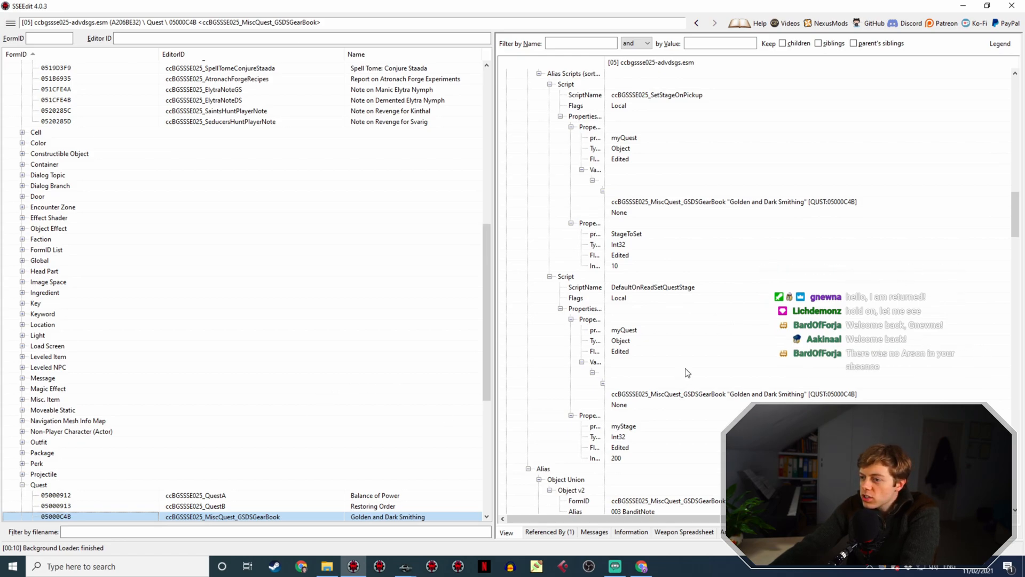
scroll(710, 406, "up", 8)
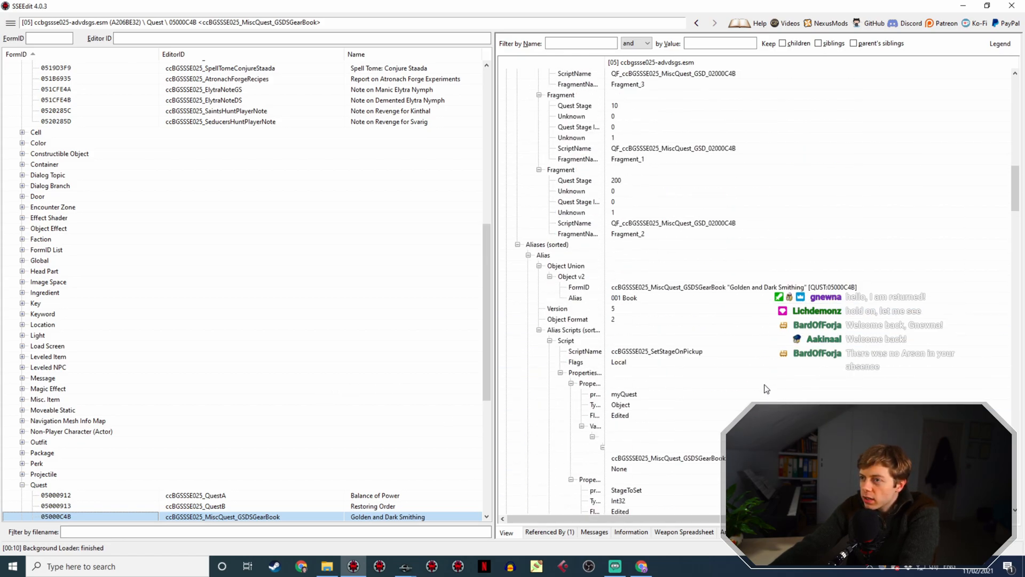
left_click(657, 288)
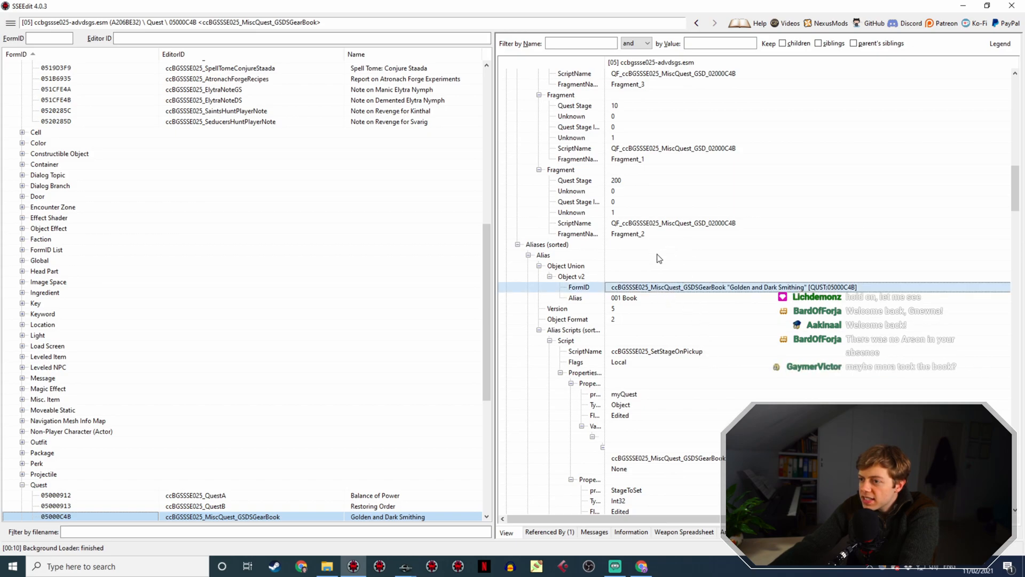
scroll(658, 272, "down", 2)
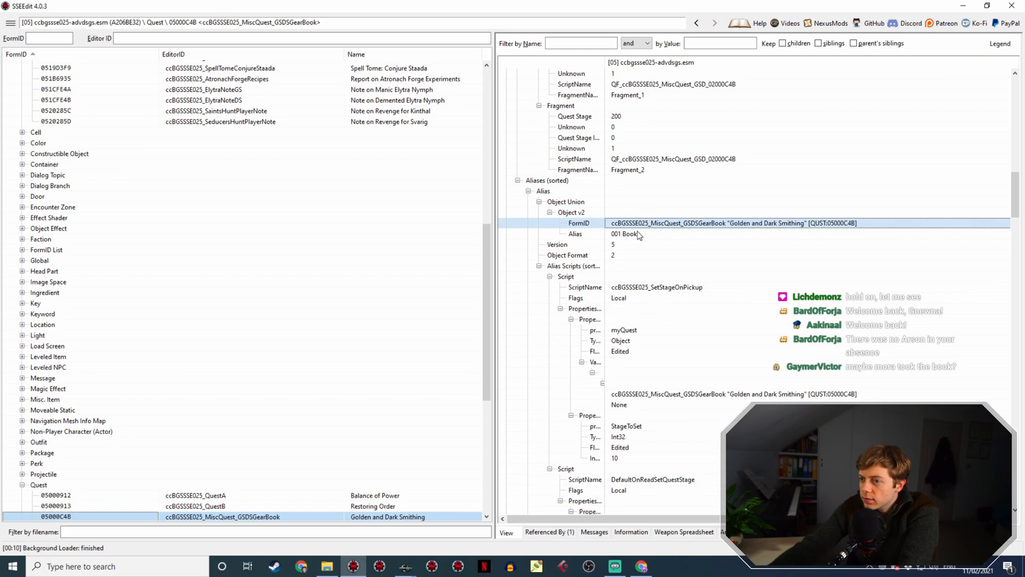
scroll(643, 241, "down", 7)
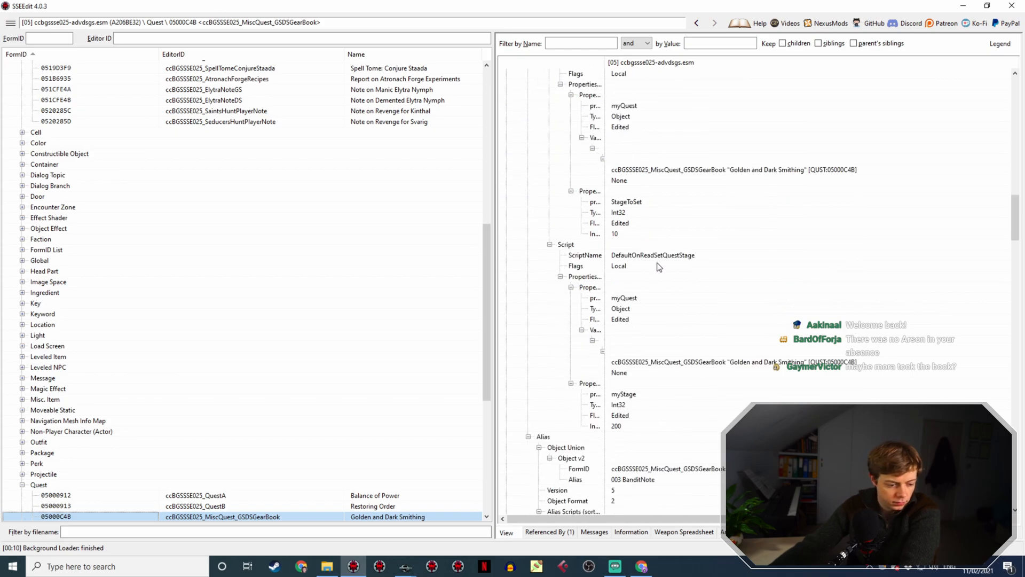
scroll(659, 267, "down", 12)
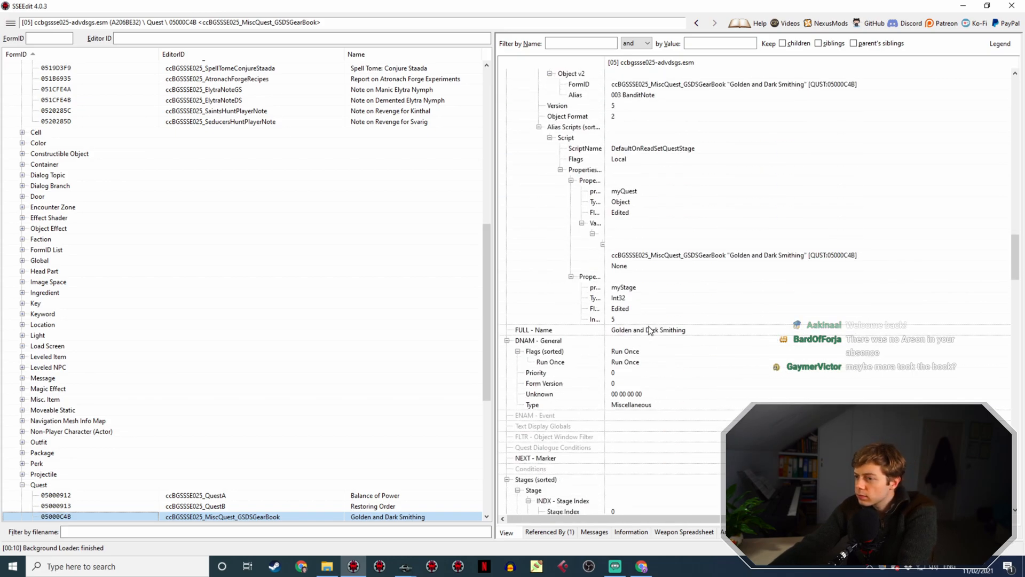
Open the ccBGSSSE025_BlacksmithNote book record in ccbgssse025-advdsgs.esm, view its full book text and close the text viewer
scroll(332, 458, "up", 9)
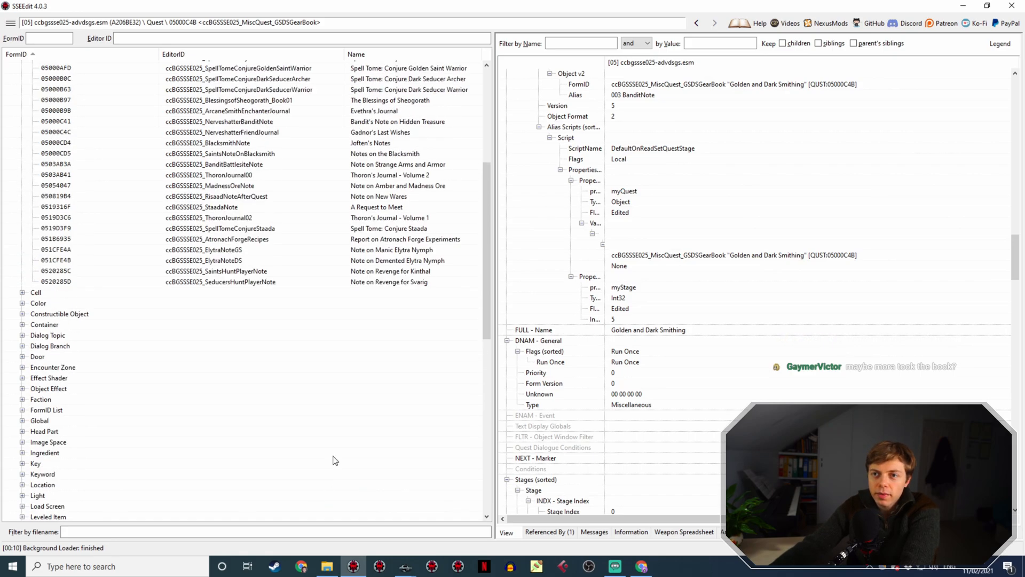
scroll(334, 460, "up", 3)
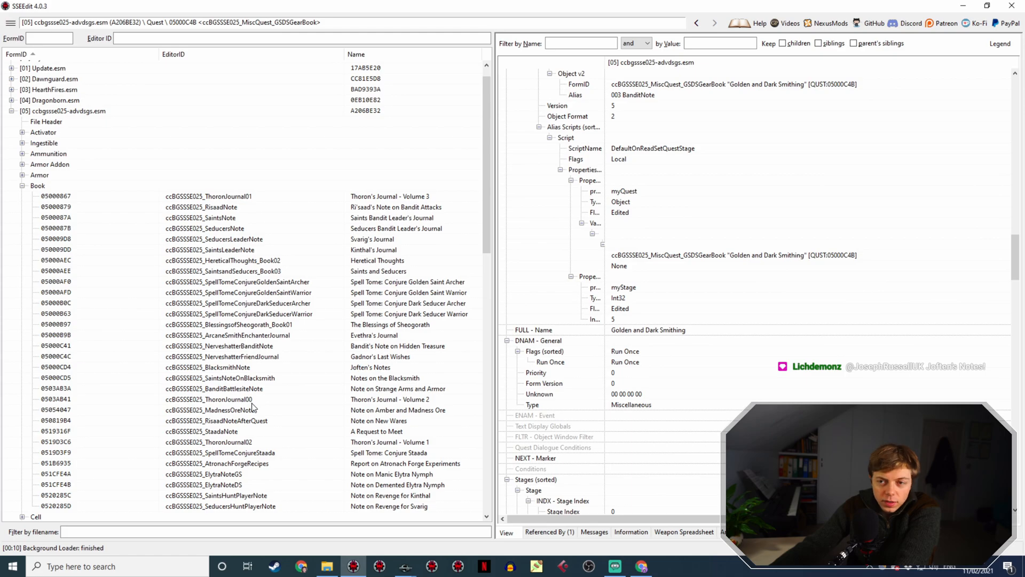
left_click(369, 366)
scroll(804, 321, "down", 10)
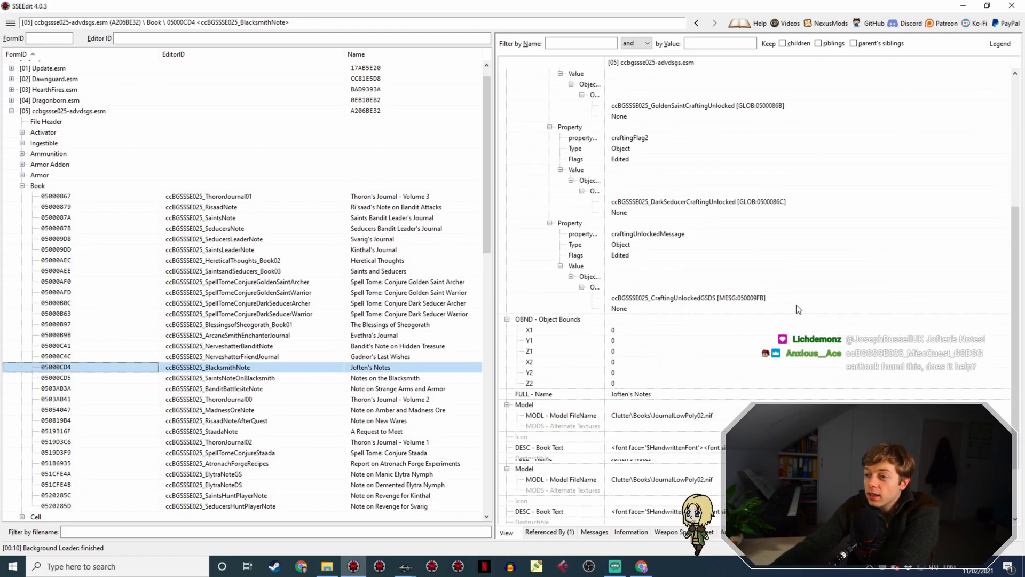
double_click(802, 368)
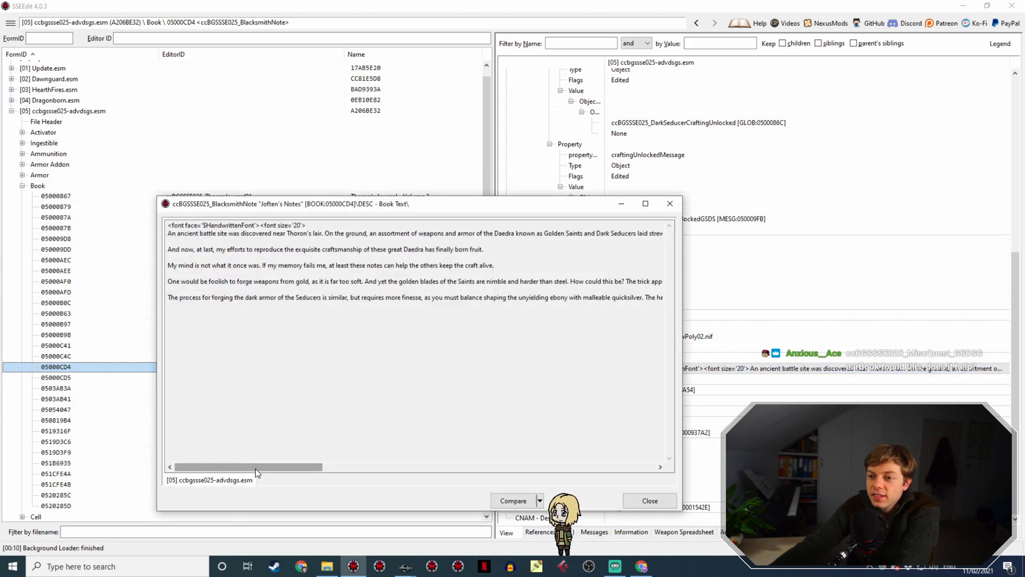
left_click_drag(263, 463, 204, 466)
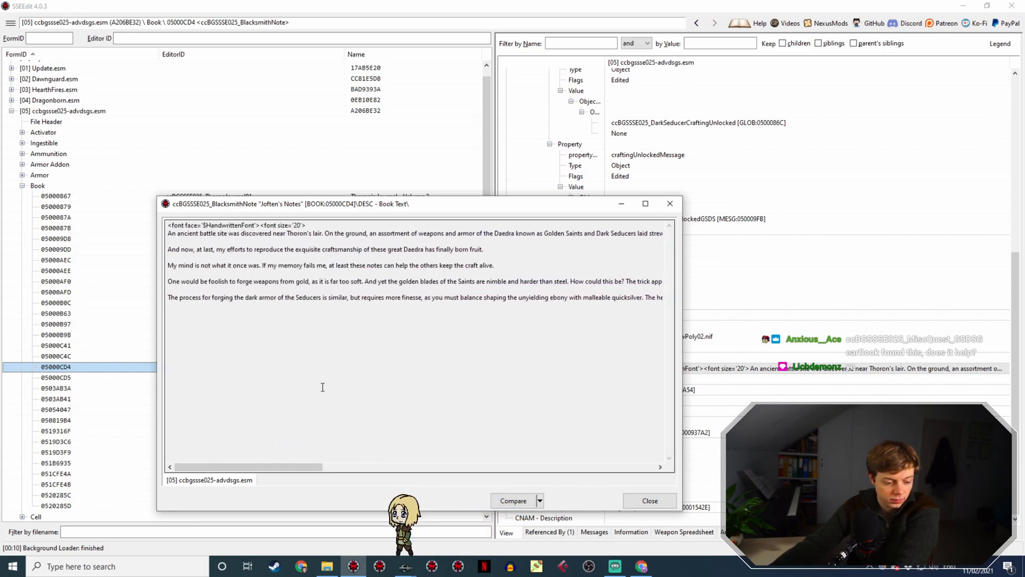
left_click(669, 203)
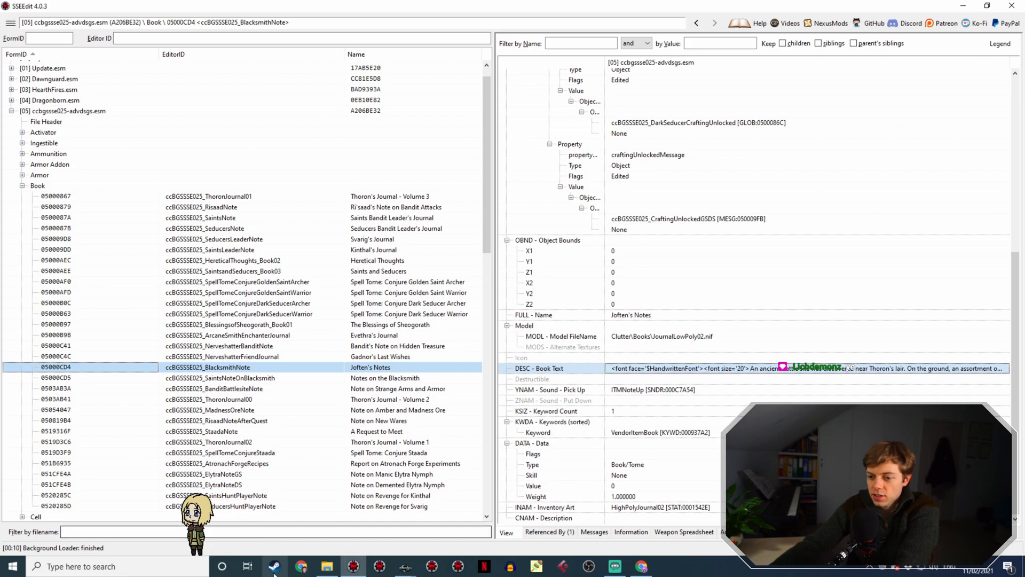
Switch to Chrome and open the Joften's Notes page from the Saints & Seducers wiki page in a new tab
key("alt+Tab")
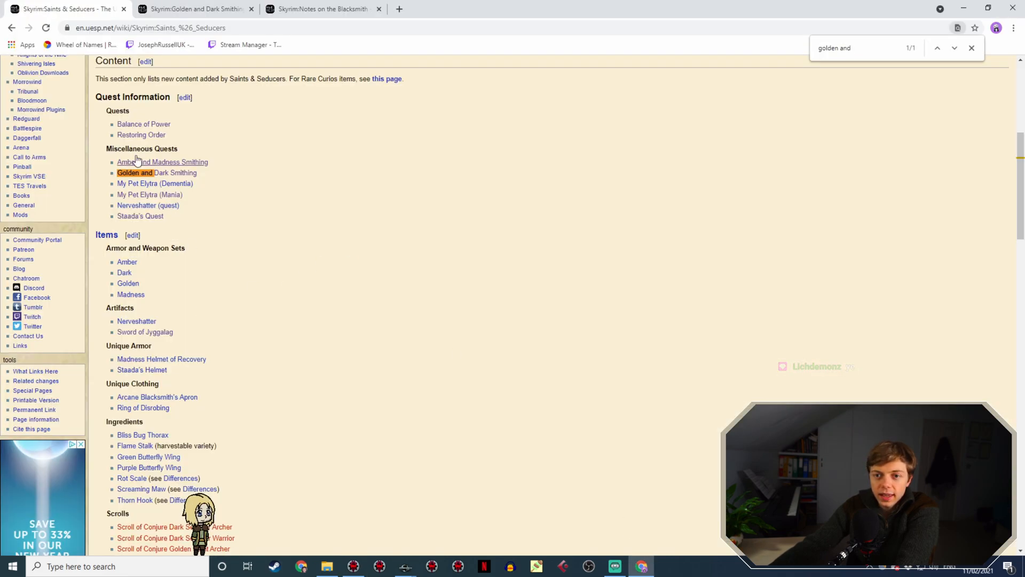
scroll(268, 255, "down", 10)
right_click(138, 265)
left_click(154, 270)
left_click(430, 8)
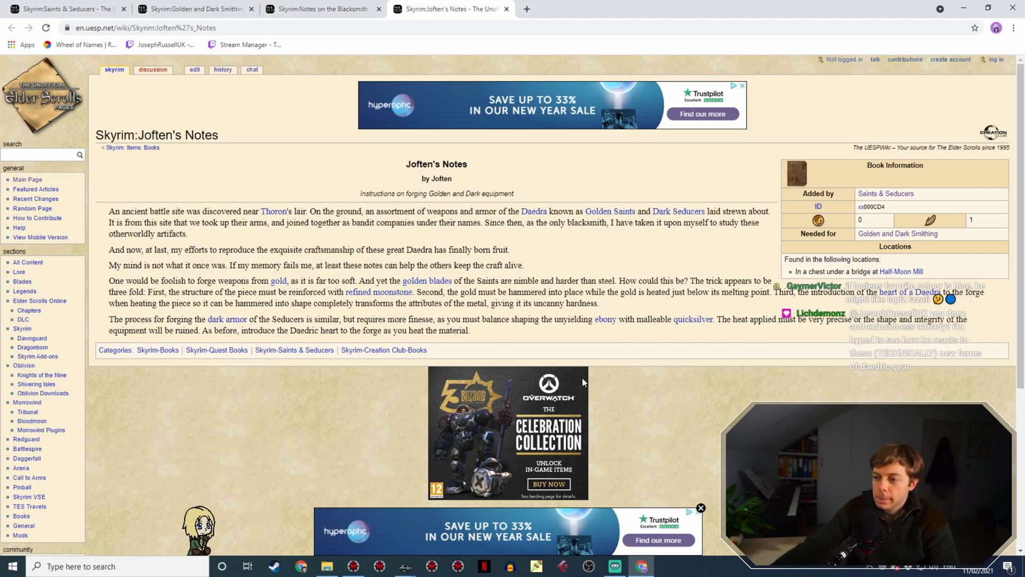
Switch to Creation Kit, accept the Half Moon Mill line's topic info and open the response of the line copied below it
left_click(406, 566)
left_click(443, 529)
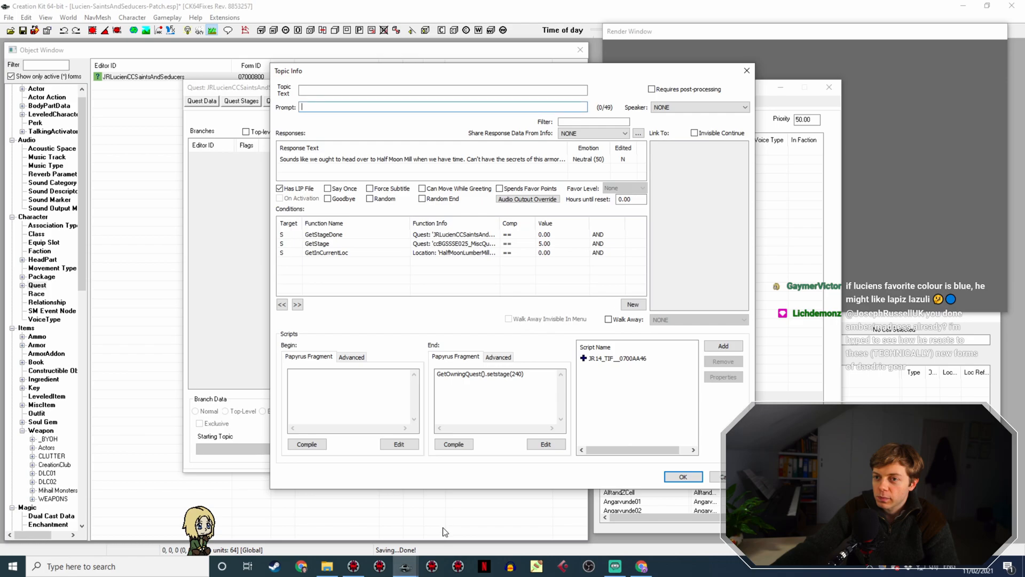
left_click(683, 477)
left_click(573, 396)
double_click(573, 395)
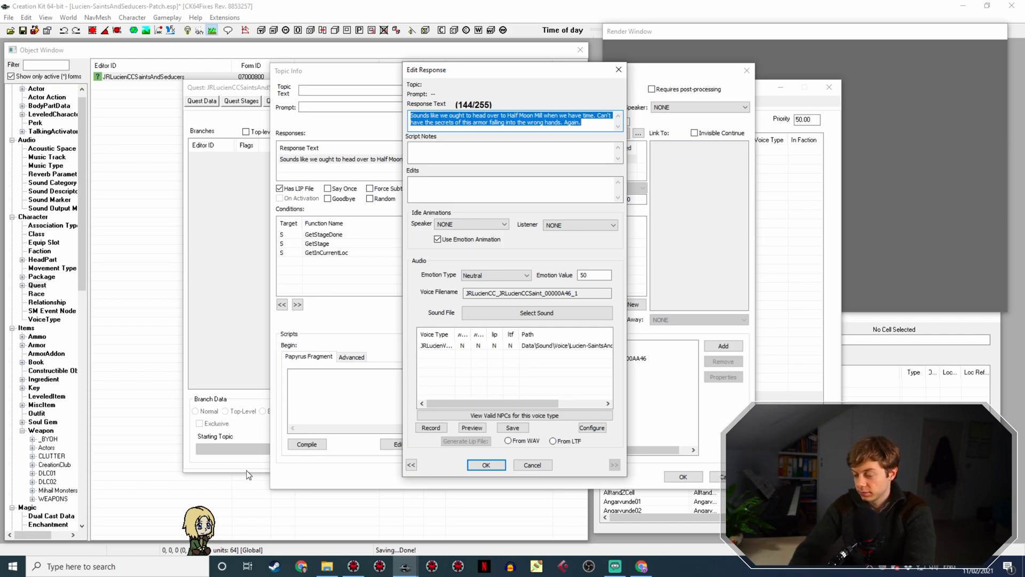
Replace the response text with "So the armor is forged with Daedra Hearts. Sounds delightful"
type("So the a")
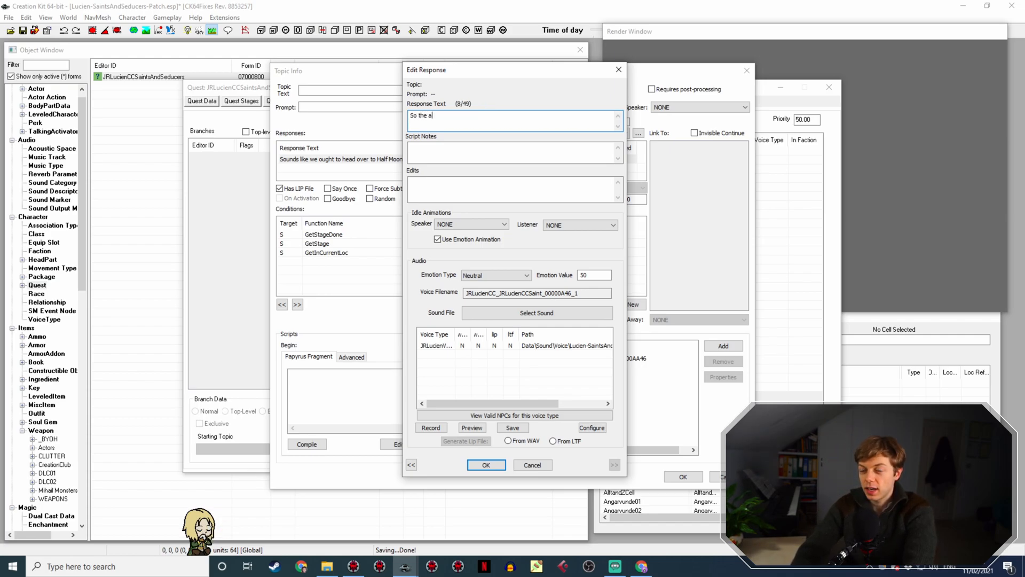
type("rmor is forge")
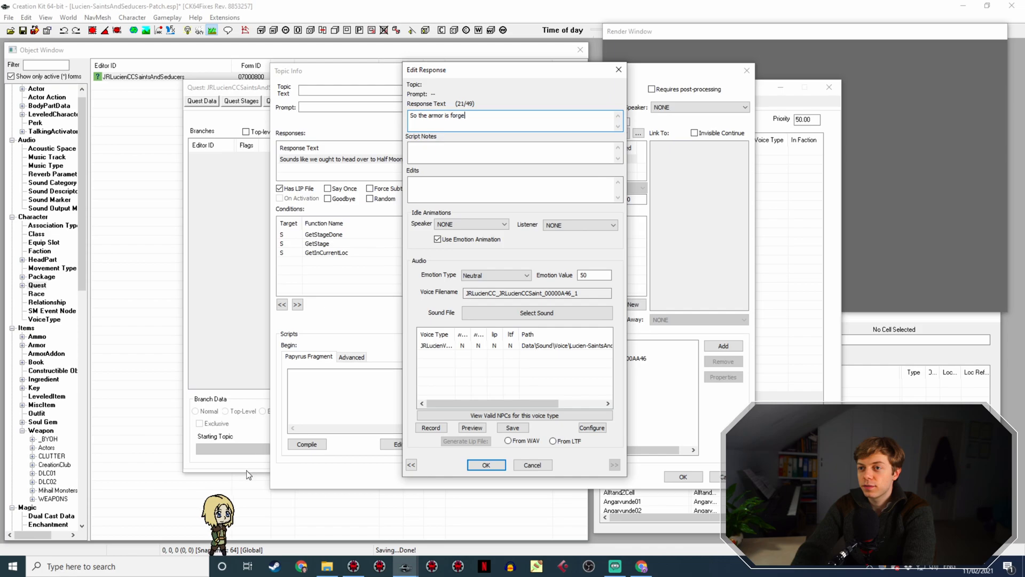
type("d with the heart of a")
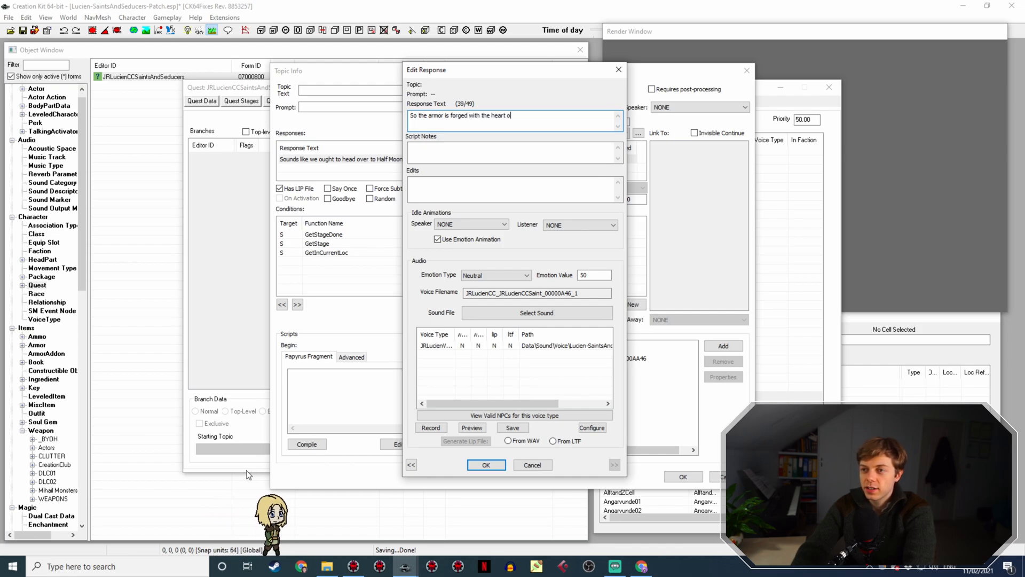
key("BackSpace")
key("BackSpace")
key("BackSpace")
key("BackSpace")
key("BackSpace")
key("BackSpace")
key("BackSpace")
key("BackSpace")
key("BackSpace")
key("BackSpace")
key("BackSpace")
key("BackSpace")
key("BackSpace")
key("BackSpace")
key("BackSpace")
type("Daedra h")
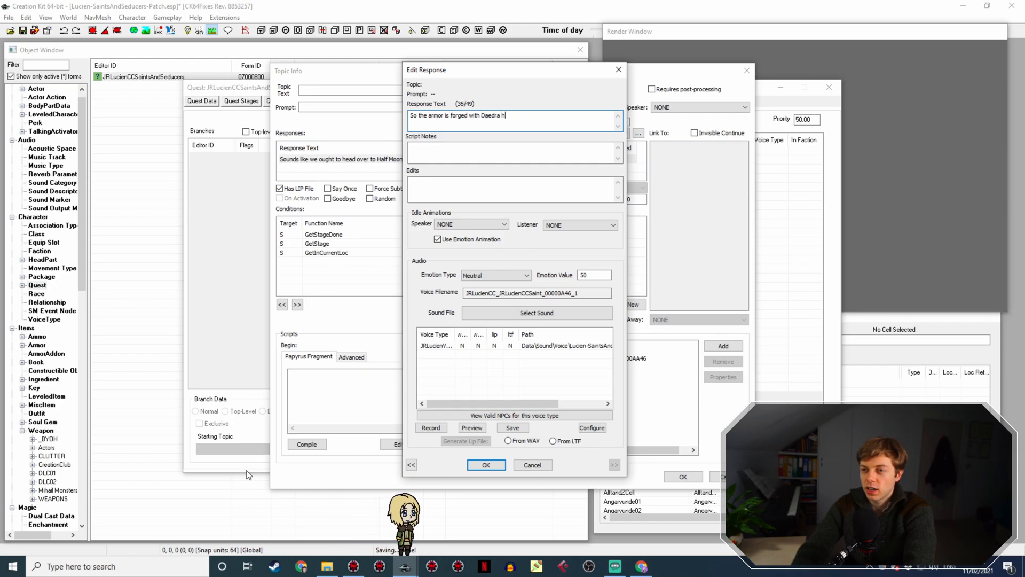
key("BackSpace")
type("Hear")
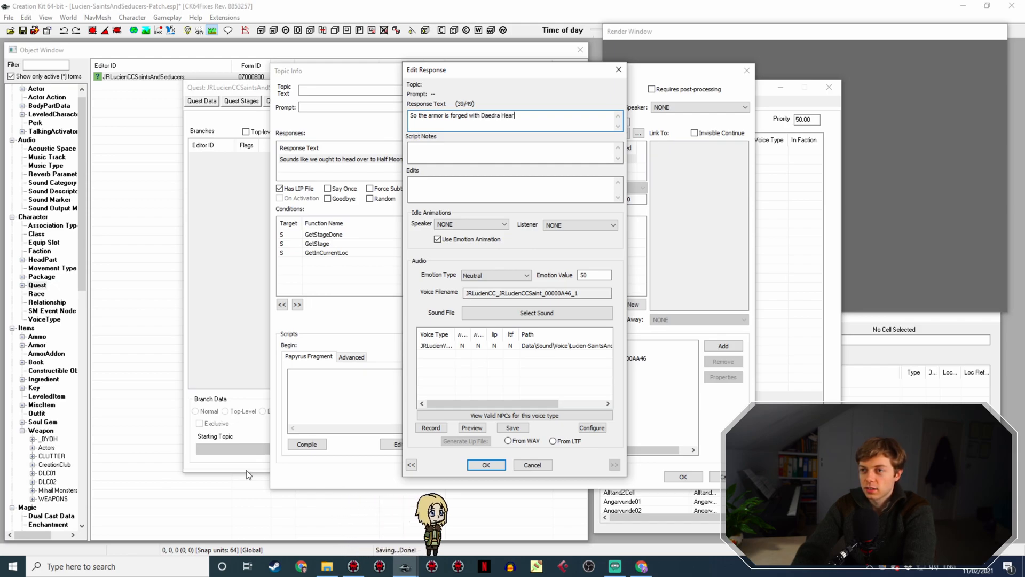
type("ts. Sound")
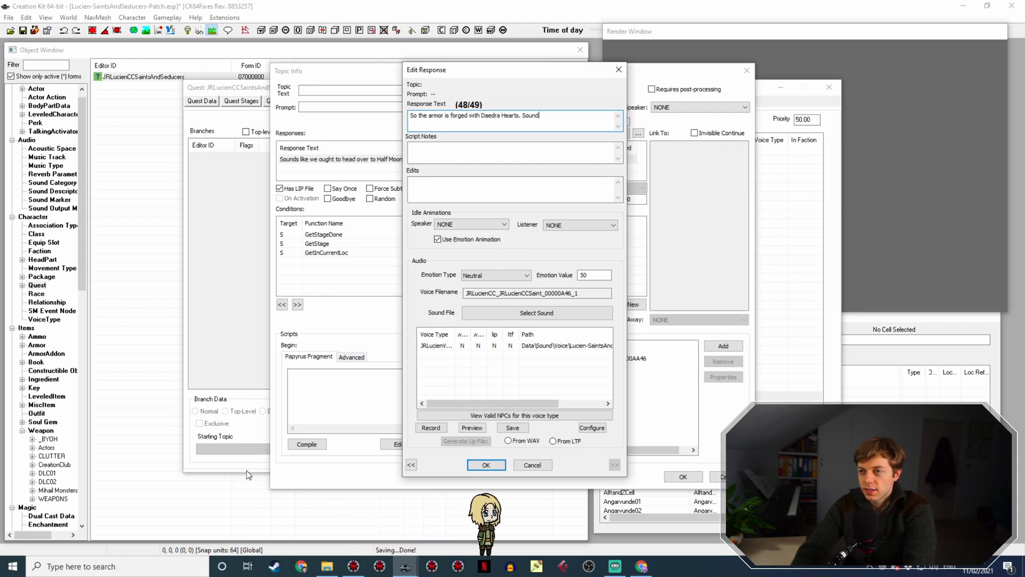
type("s delightful,")
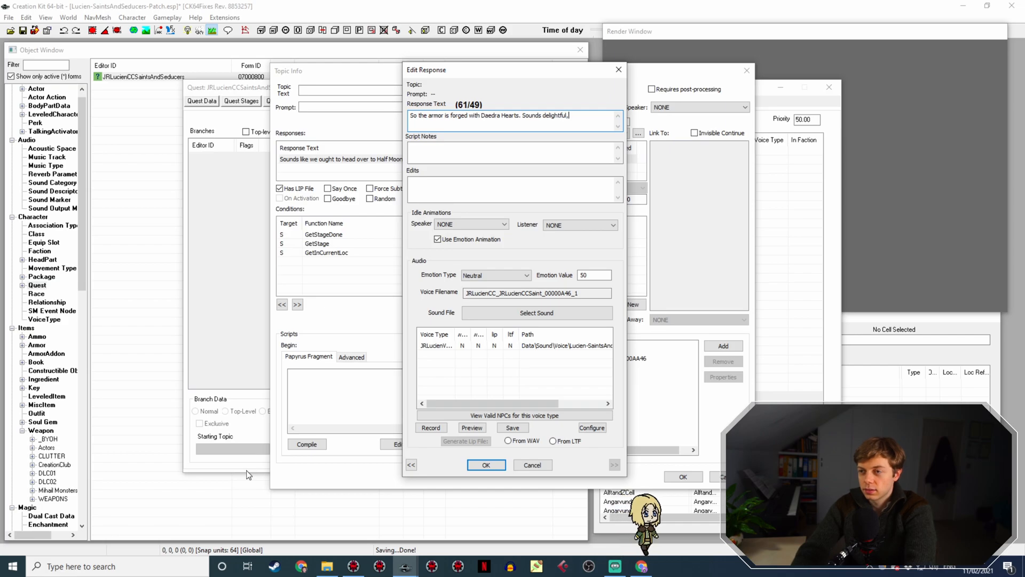
Check Joften's Notes in Chrome, return to Creation Kit and finish the response with "Not at all... splattery."
key("alt+Tab")
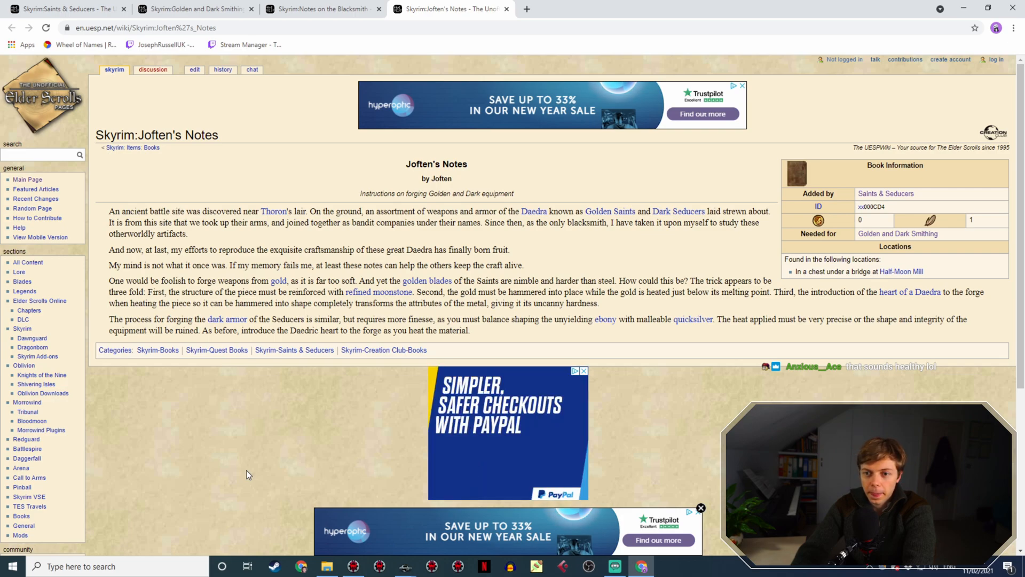
key("alt+Tab")
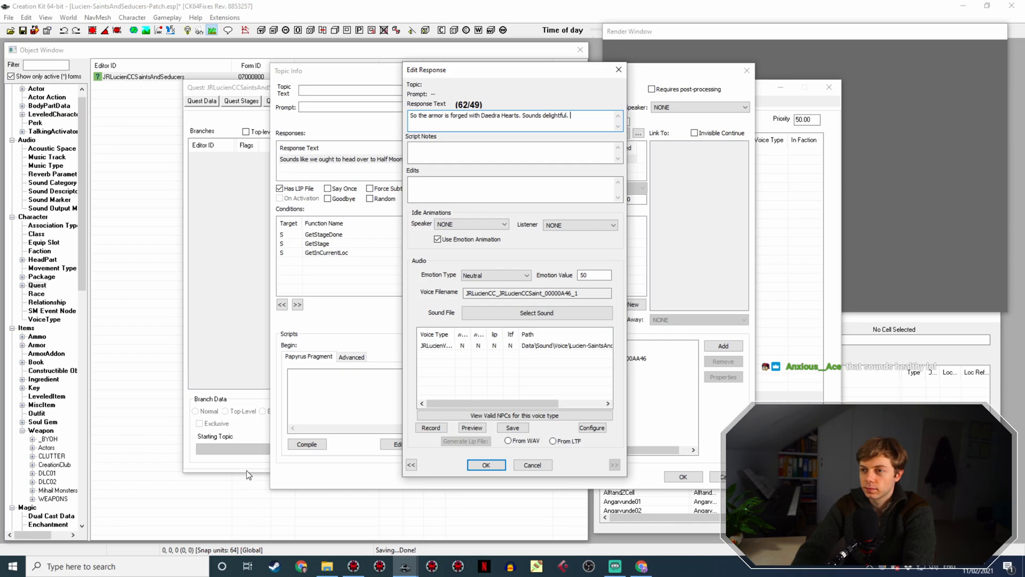
type("t at all... splattery.")
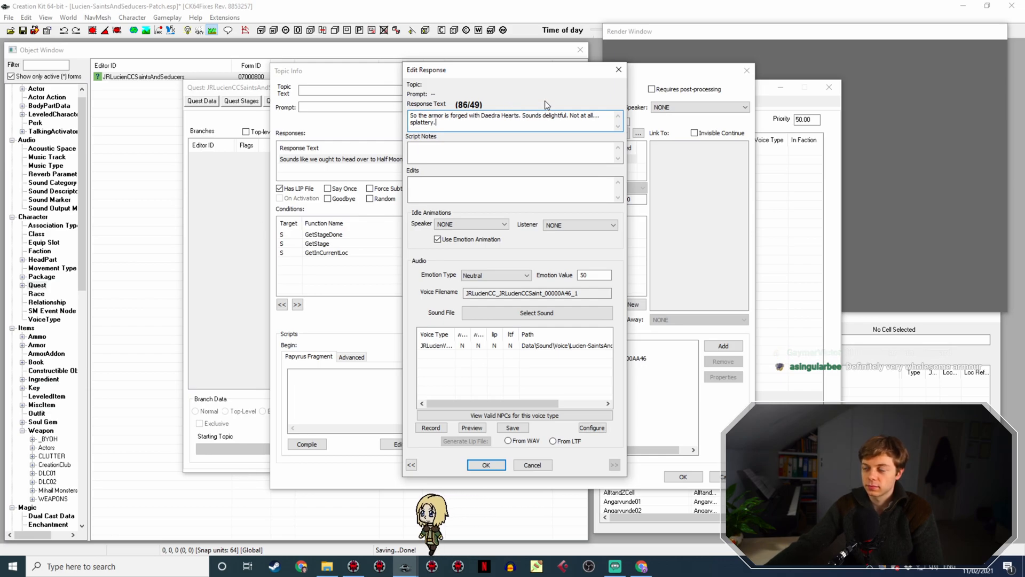
left_click(484, 465)
Set the line's GetStage condition on the ccBGSSSE025 misc quest to >= 20
double_click(483, 243)
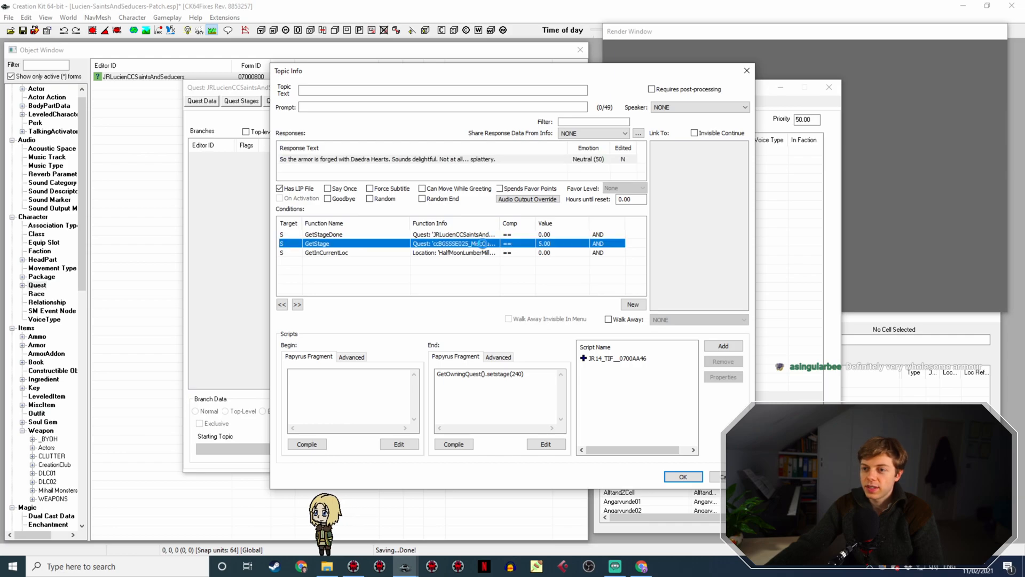
left_click(544, 286)
left_click(537, 317)
left_click(590, 286)
key("Delete")
type("20")
key("Return")
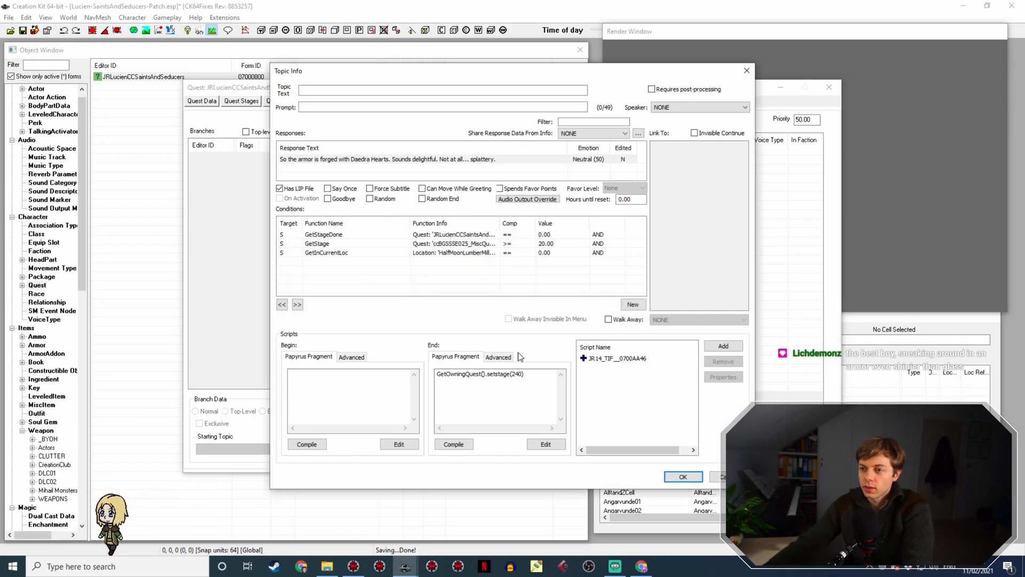
Change the GetStageDone condition's stage to 250 and the End script fragment to GetOwningQuest().setstage(250)
double_click(497, 235)
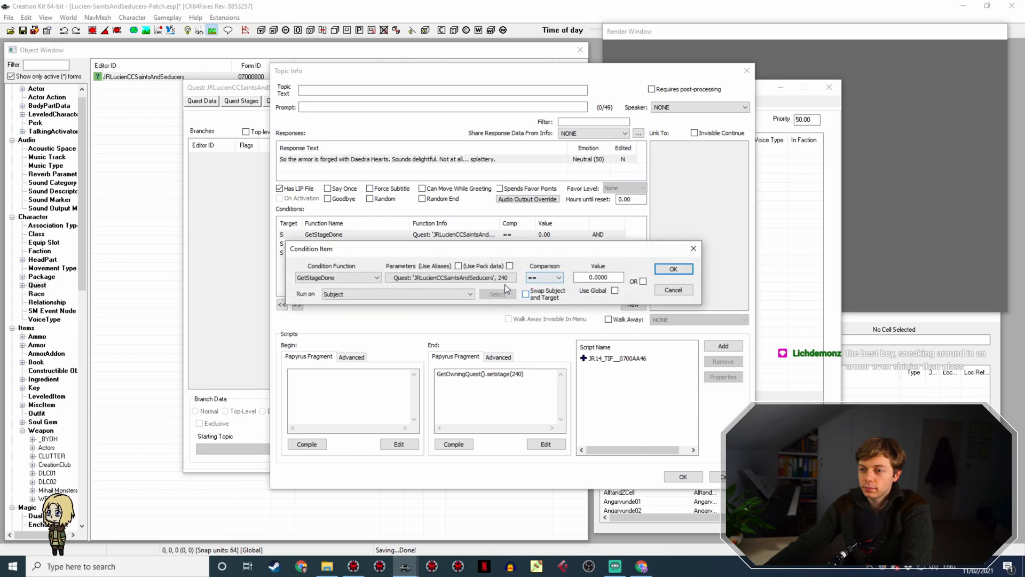
left_click(421, 277)
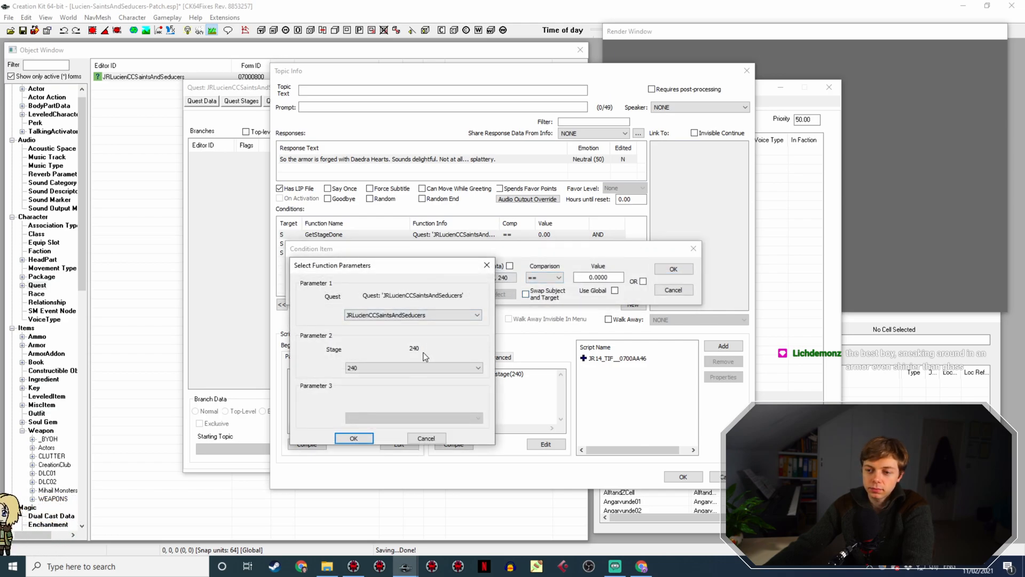
left_click(422, 368)
left_click(406, 503)
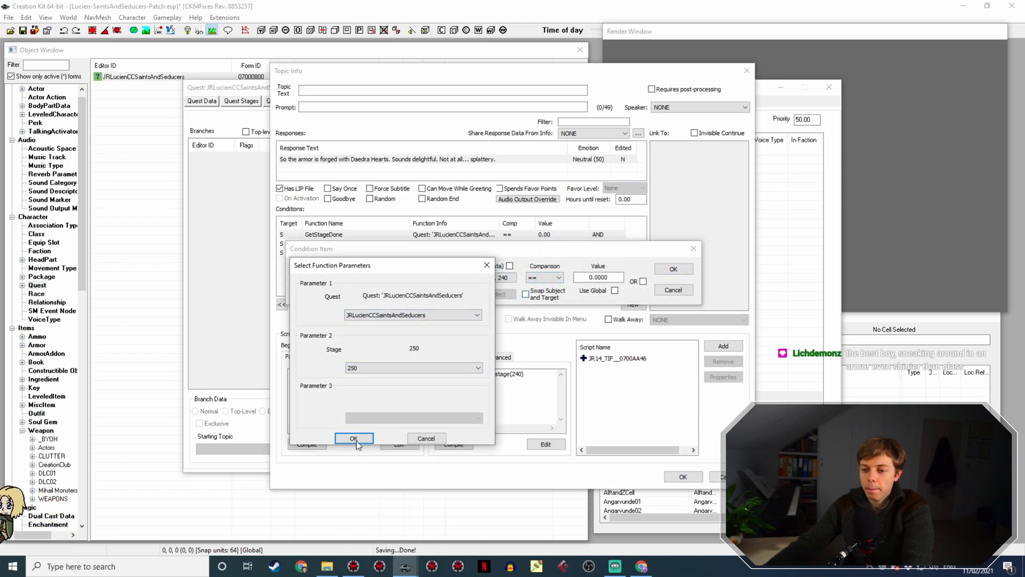
left_click(353, 438)
left_click(673, 270)
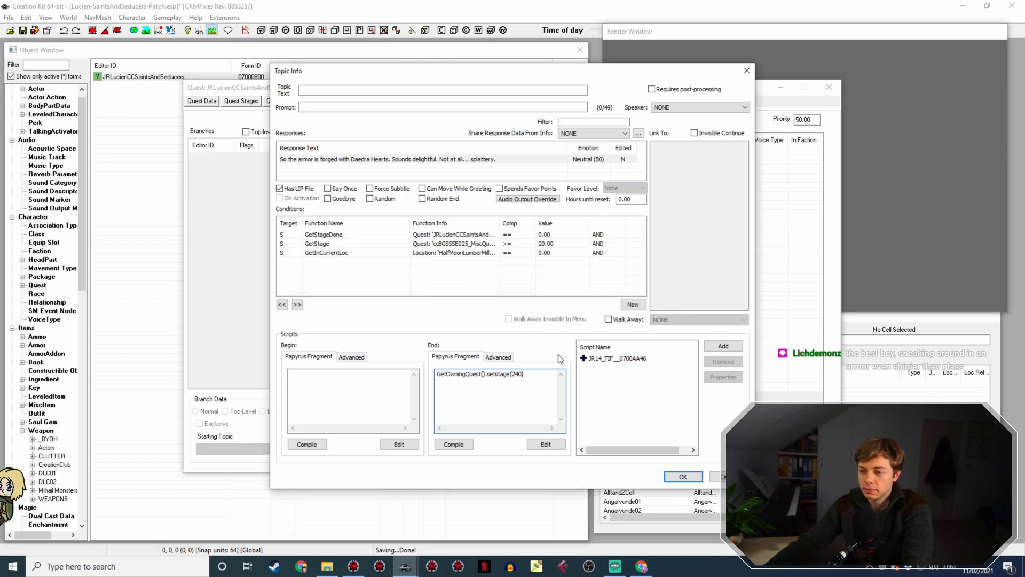
key("BackSpace")
type("5")
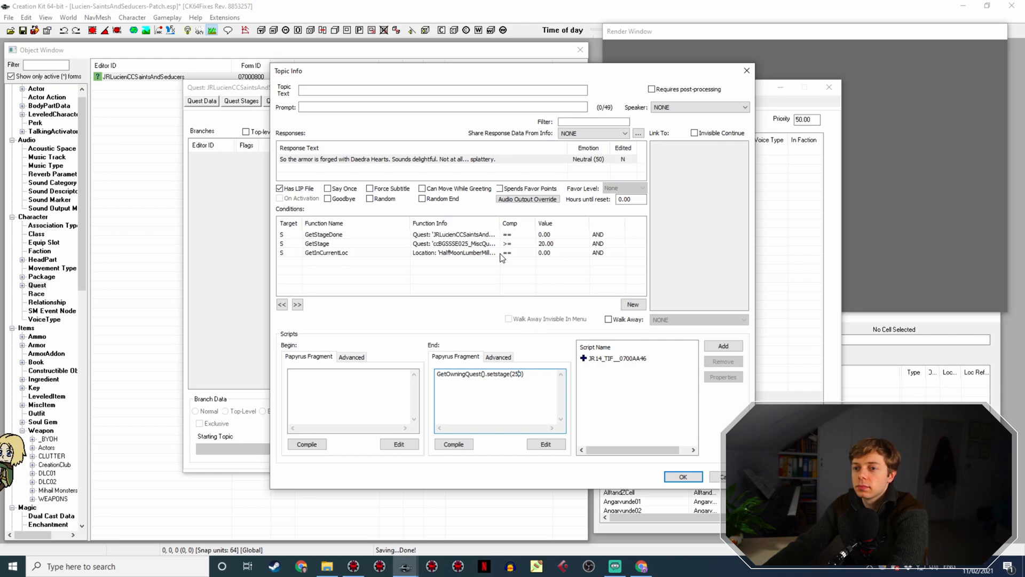
Duplicate the GetStageDone condition and make the first one require stage 240 of JRLucienCCSaintsAndSeducers with value 1
right_click(508, 238)
left_click(532, 246)
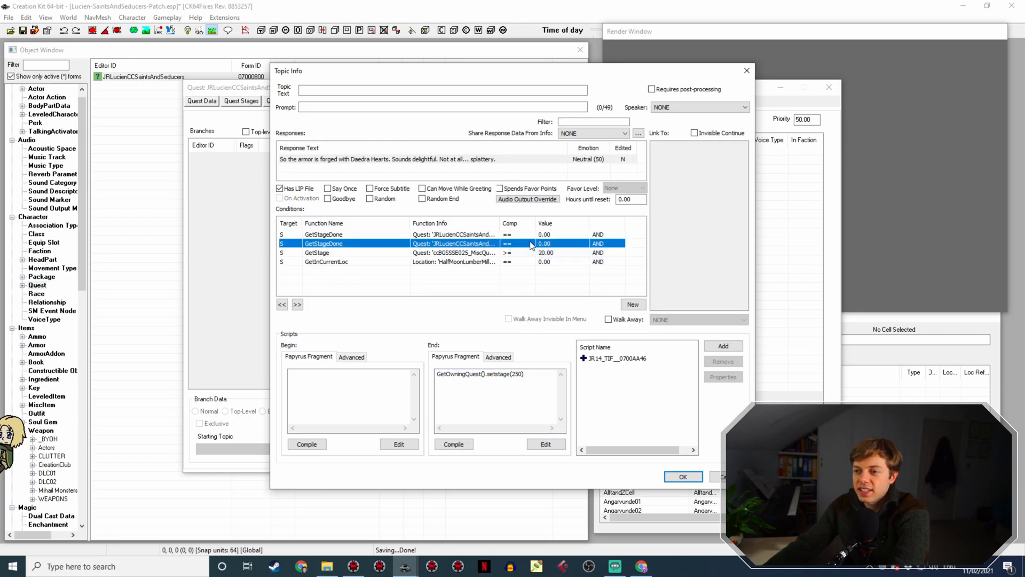
double_click(529, 242)
left_click(461, 282)
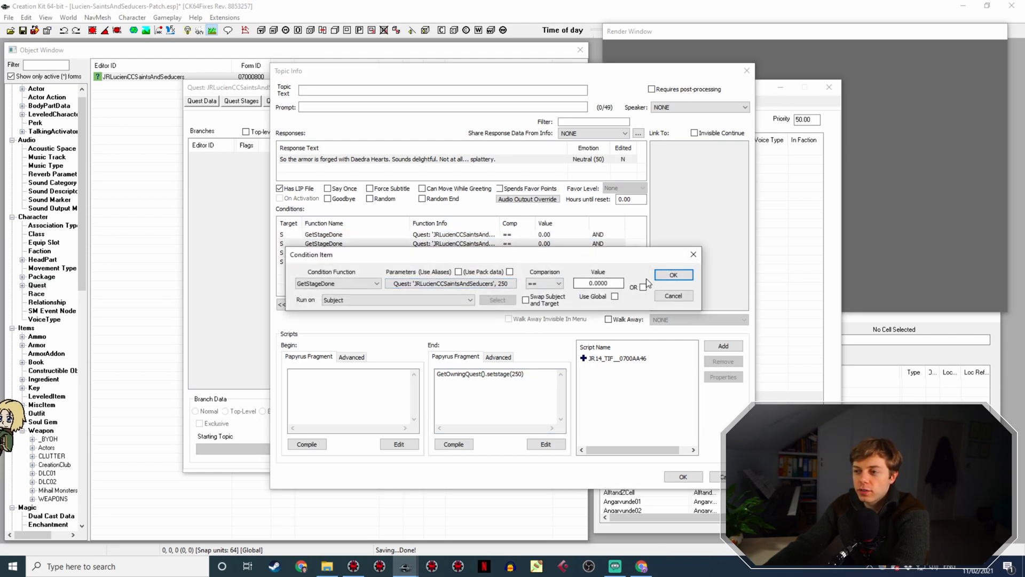
double_click(437, 242)
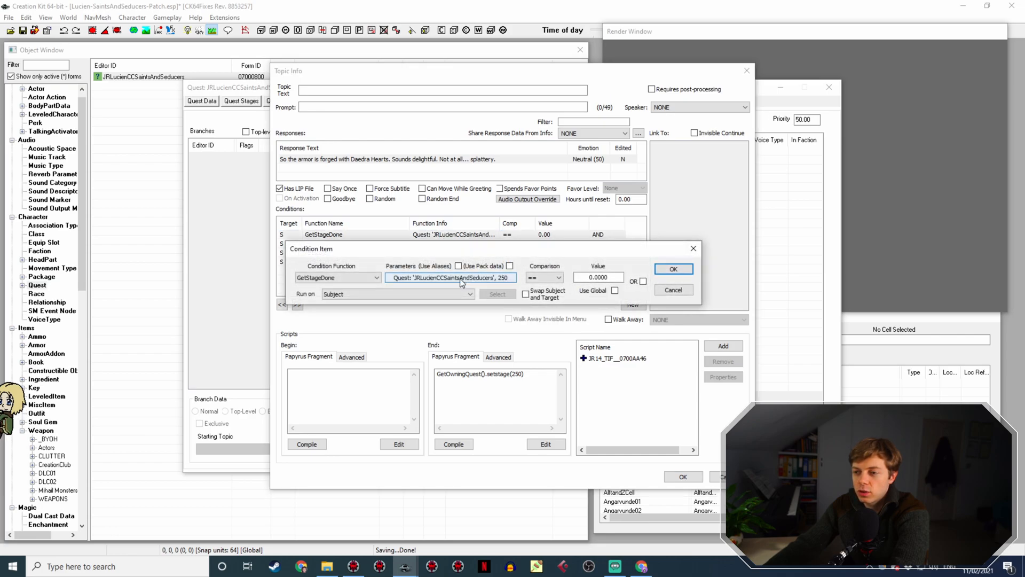
left_click(443, 278)
left_click(402, 365)
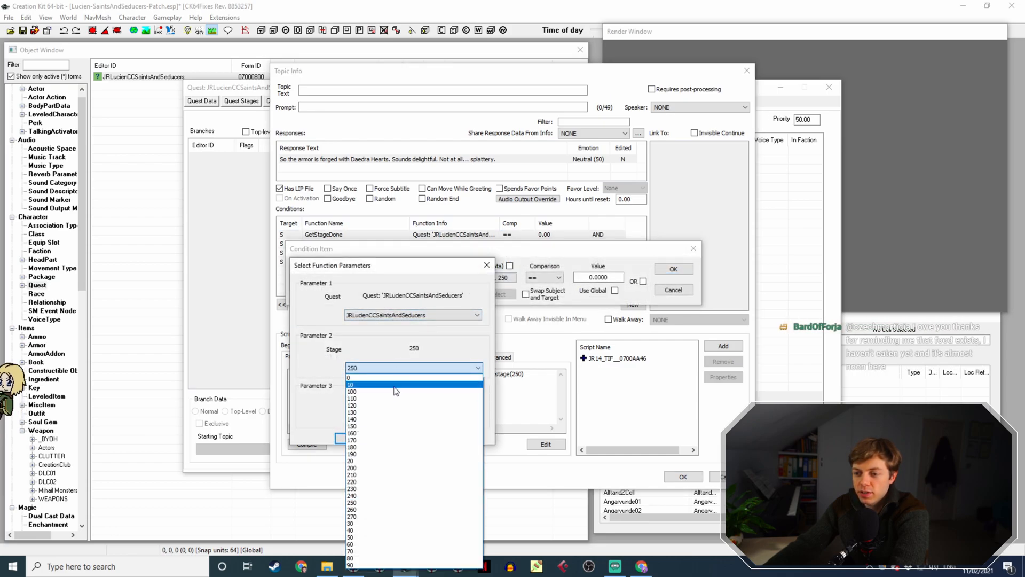
left_click(384, 492)
left_click(354, 438)
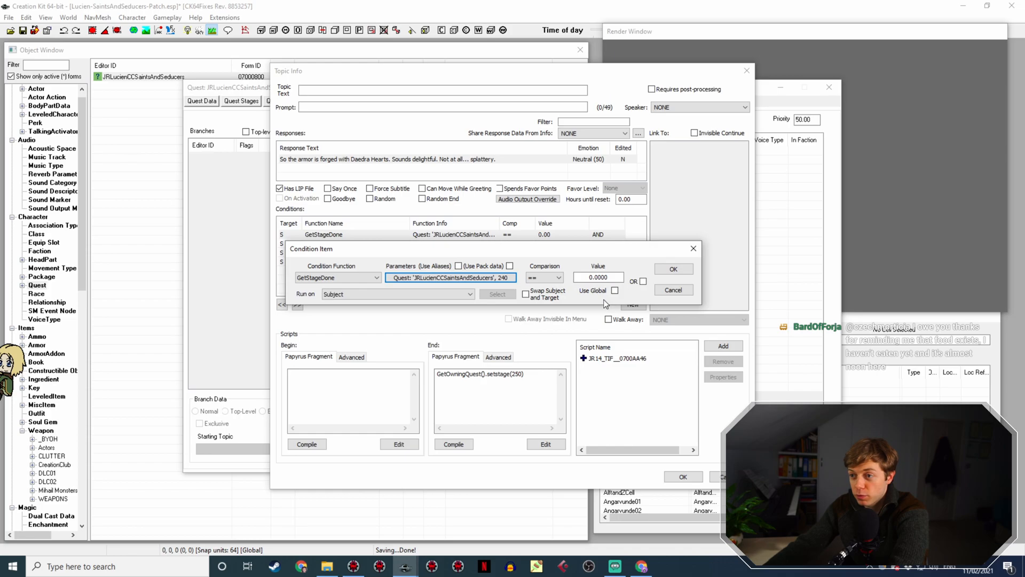
double_click(589, 277)
type("1")
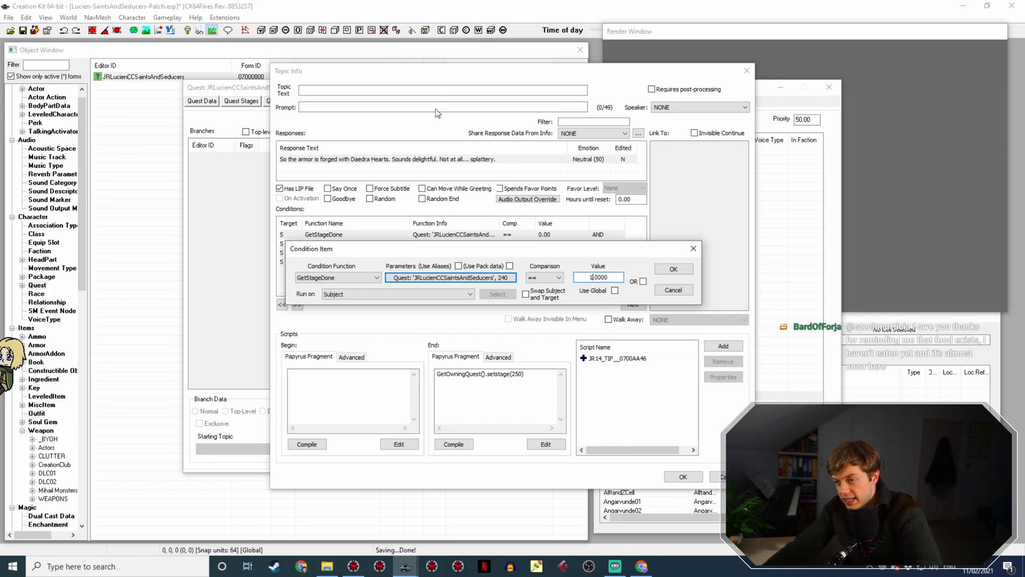
left_click(673, 269)
Delete the GetInCurrentLoc condition for Half Moon Mill and accept the line's topic info
left_click(465, 245)
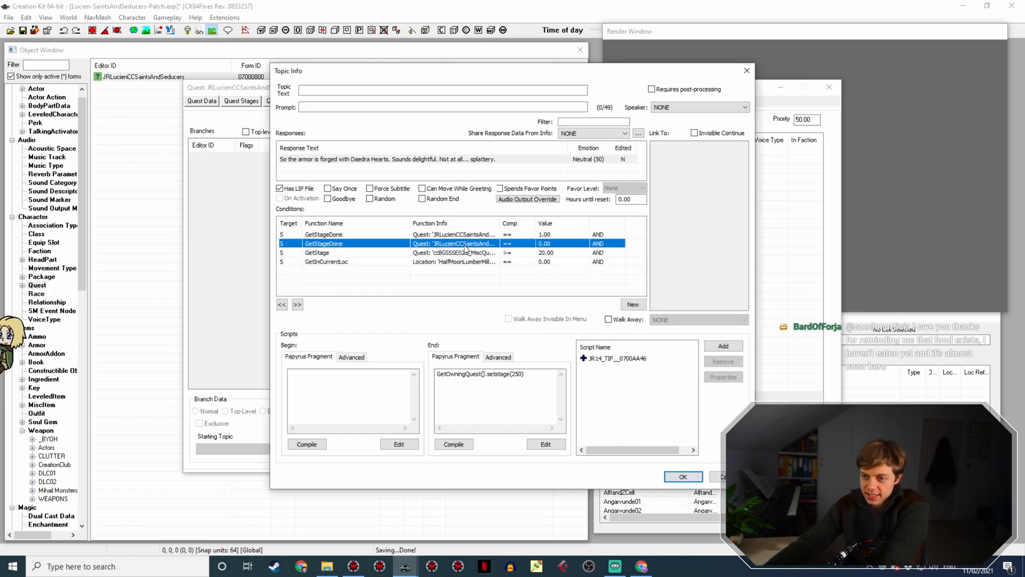
left_click(463, 261)
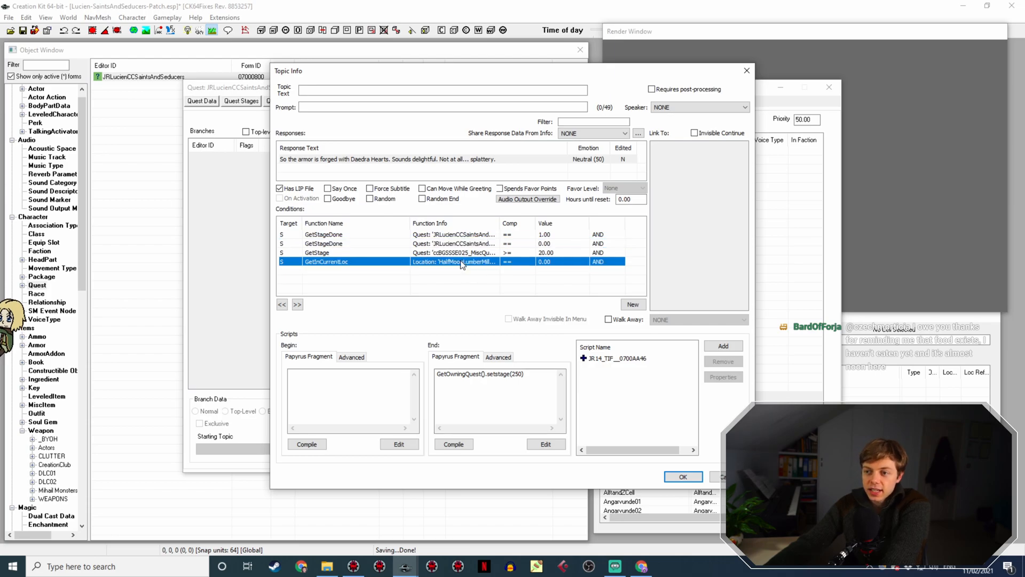
key("Up")
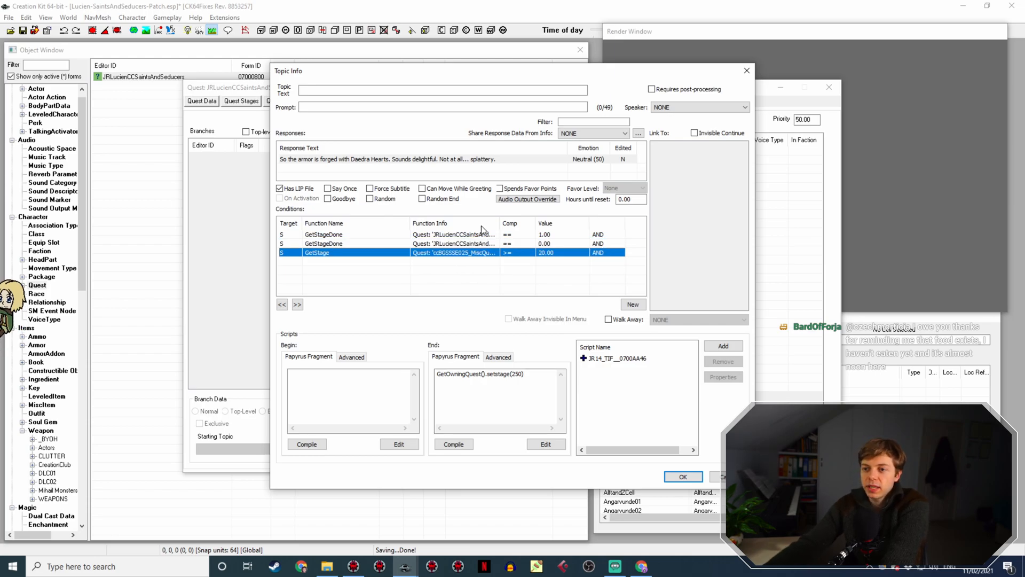
left_click(674, 477)
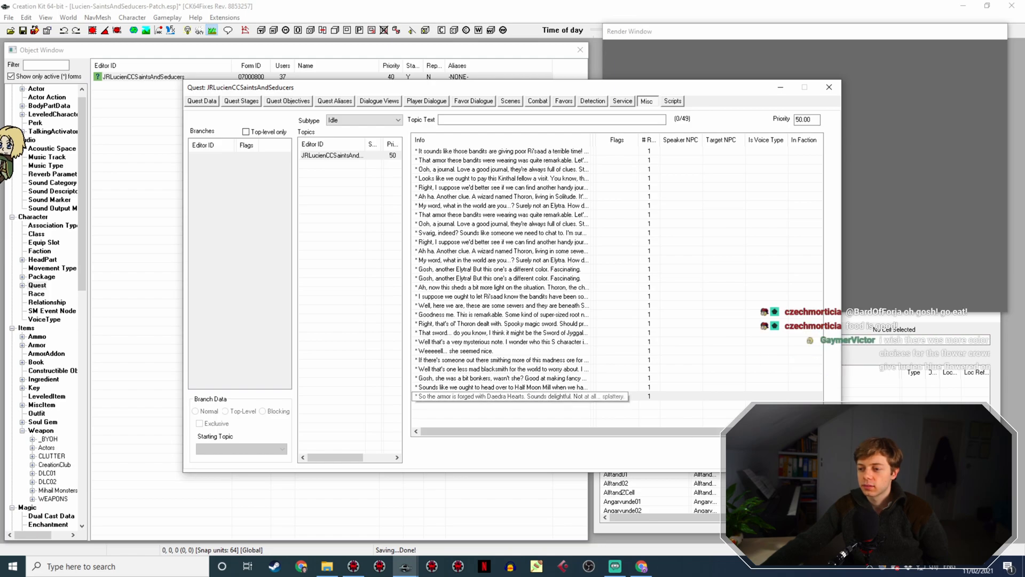
Accept and reopen the JRLucienCCSaintsAndSeducers quest, and switch to the Joften's Notes page in Chrome
left_click(772, 459)
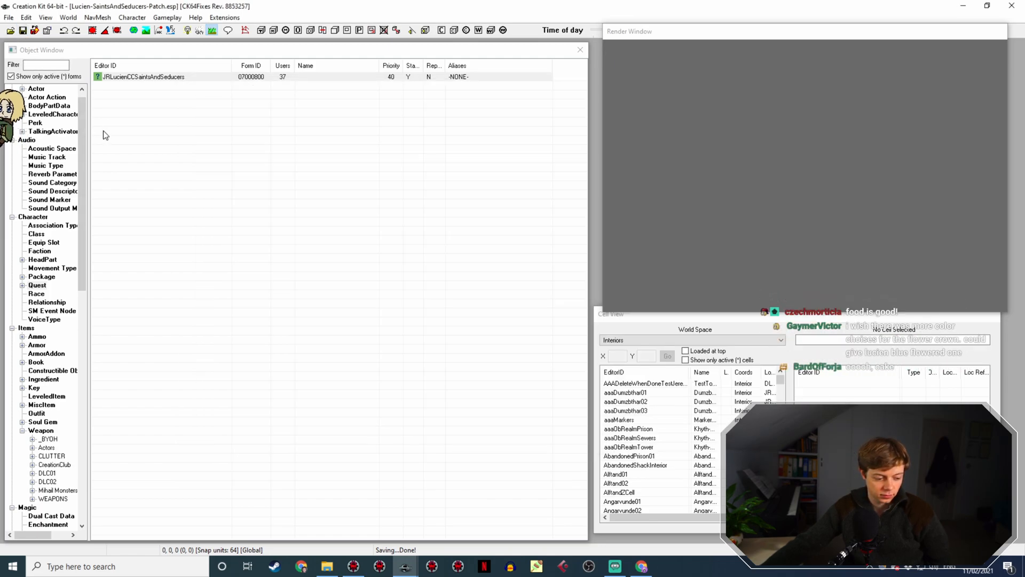
double_click(249, 78)
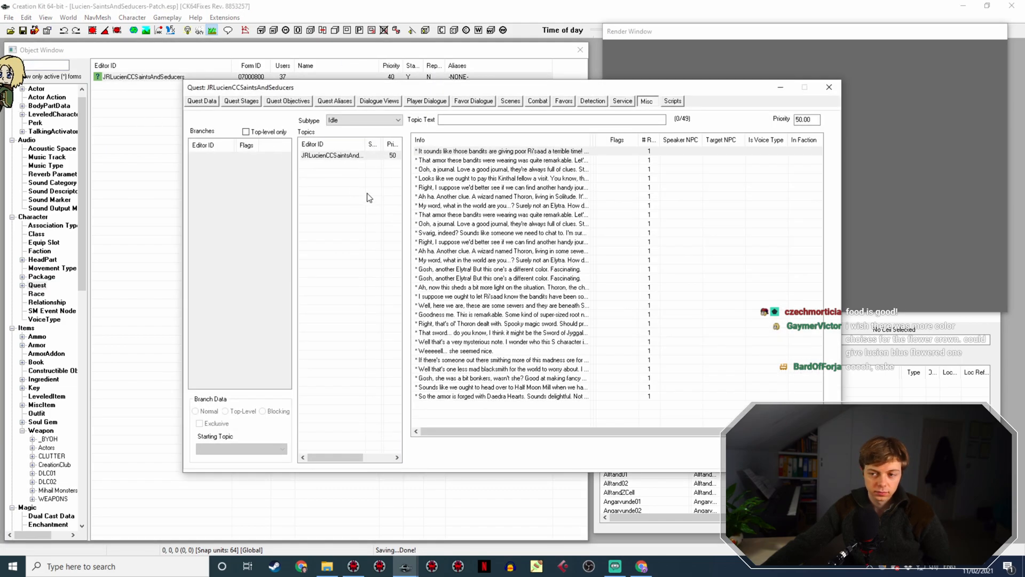
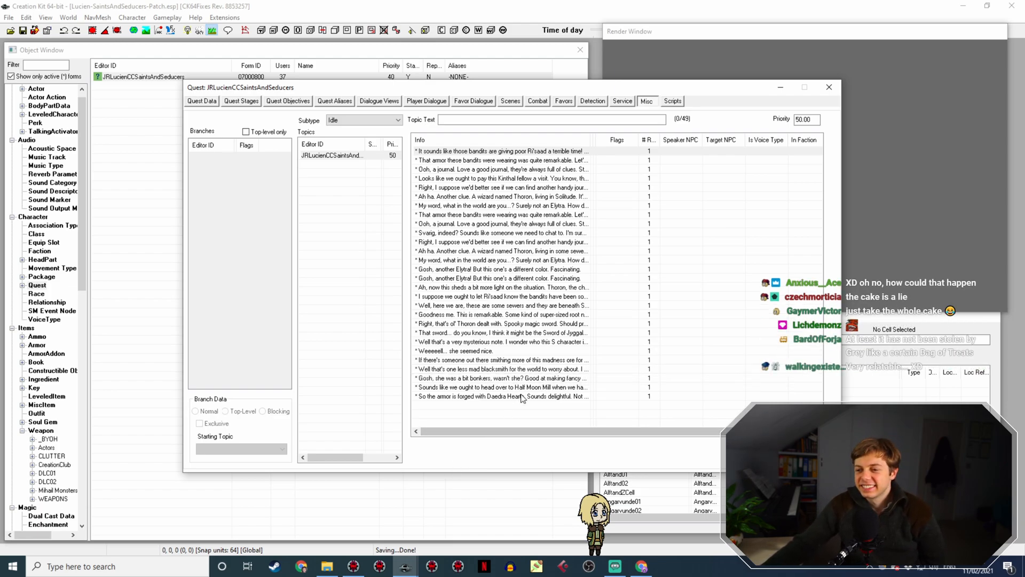
left_click(640, 566)
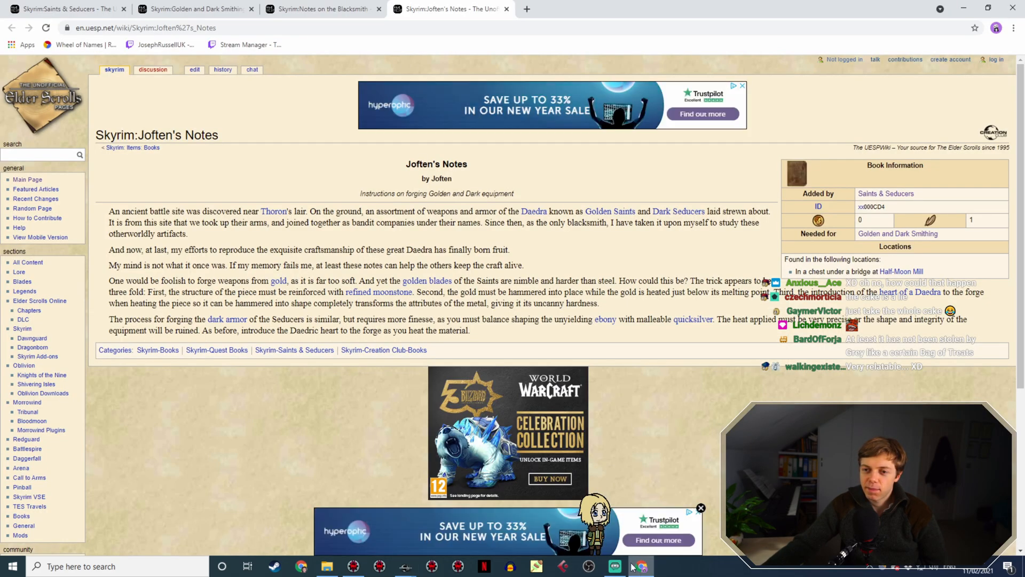
Return to the Saints & Seducers wiki page and look up its list of miscellaneous quests
left_click(299, 8)
left_click(208, 6)
left_click(97, 6)
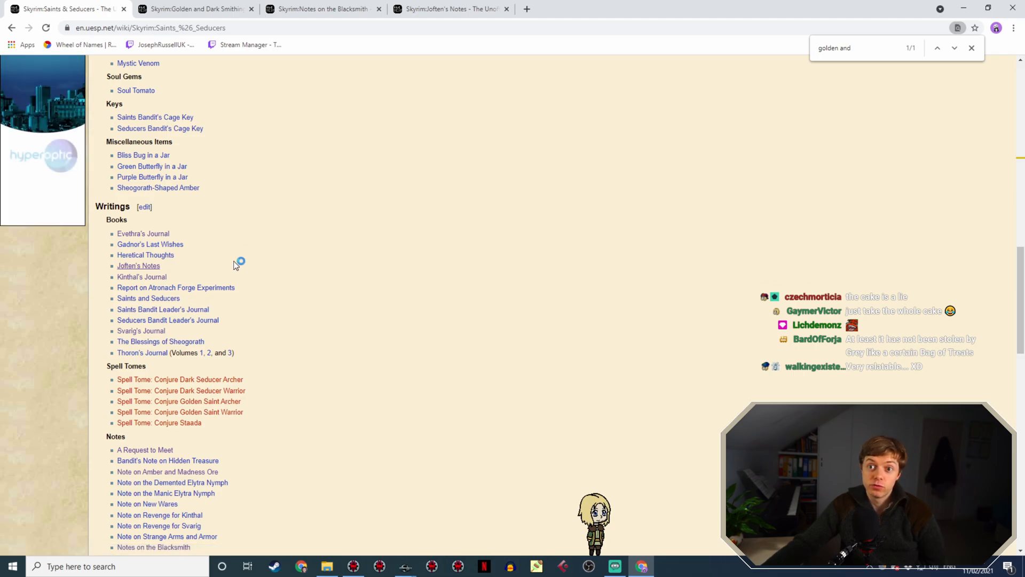
scroll(354, 265, "up", 9)
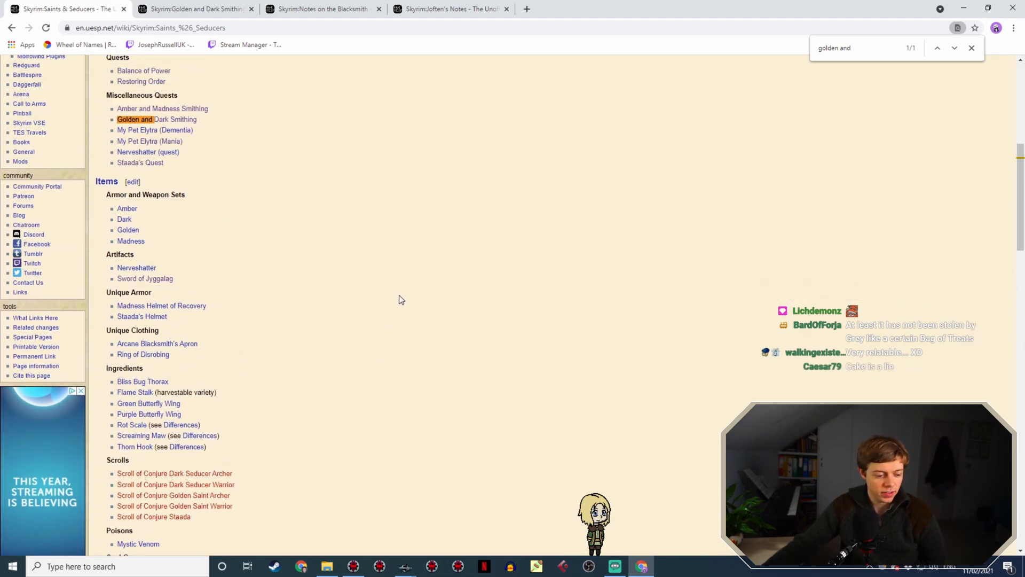
scroll(400, 299, "up", 2)
scroll(398, 317, "up", 1)
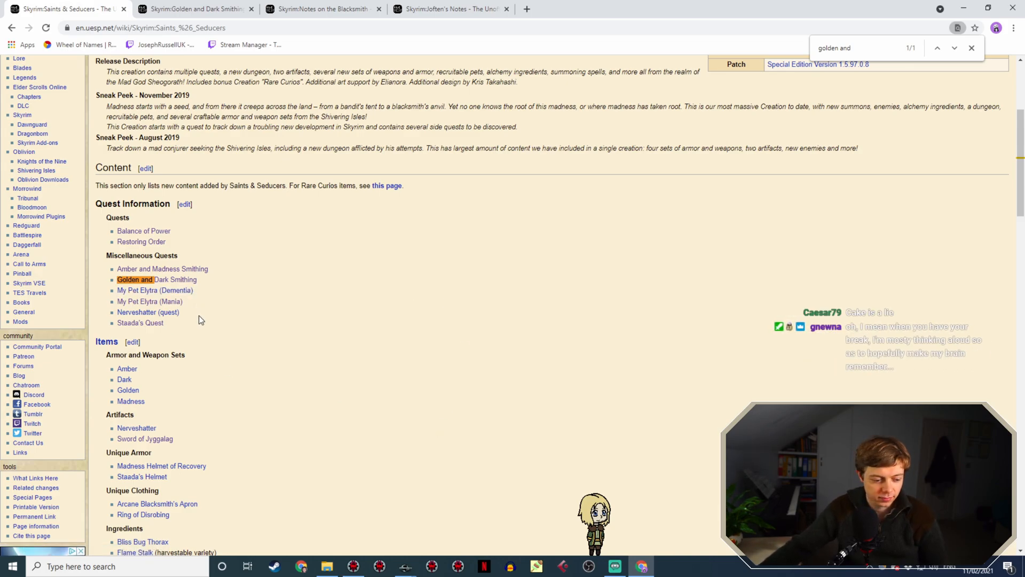
Open the My Pet Elytra (Dementia) quest page in a new tab, check it and close the tab
right_click(140, 291)
left_click(166, 298)
left_click(201, 4)
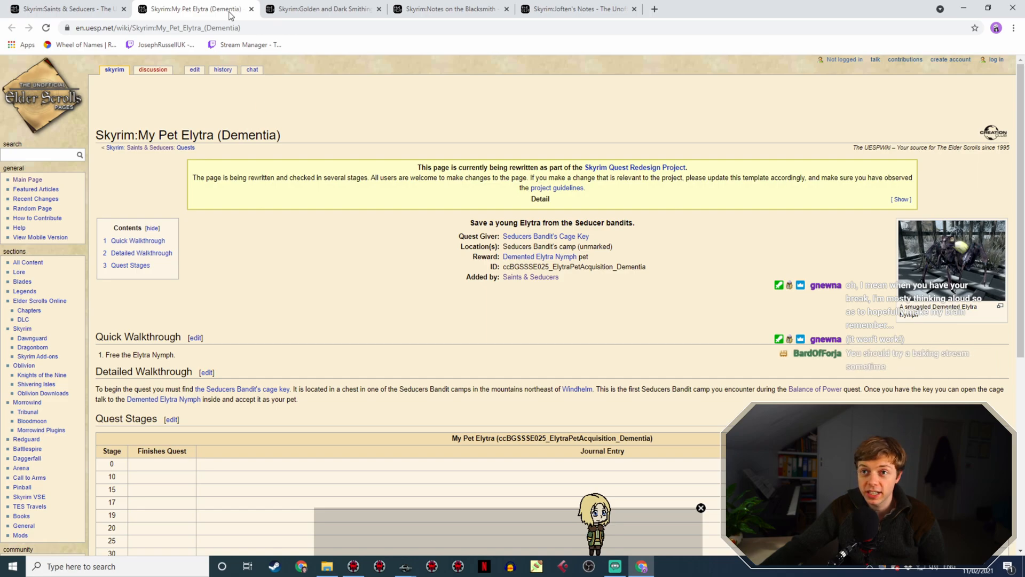
left_click(251, 9)
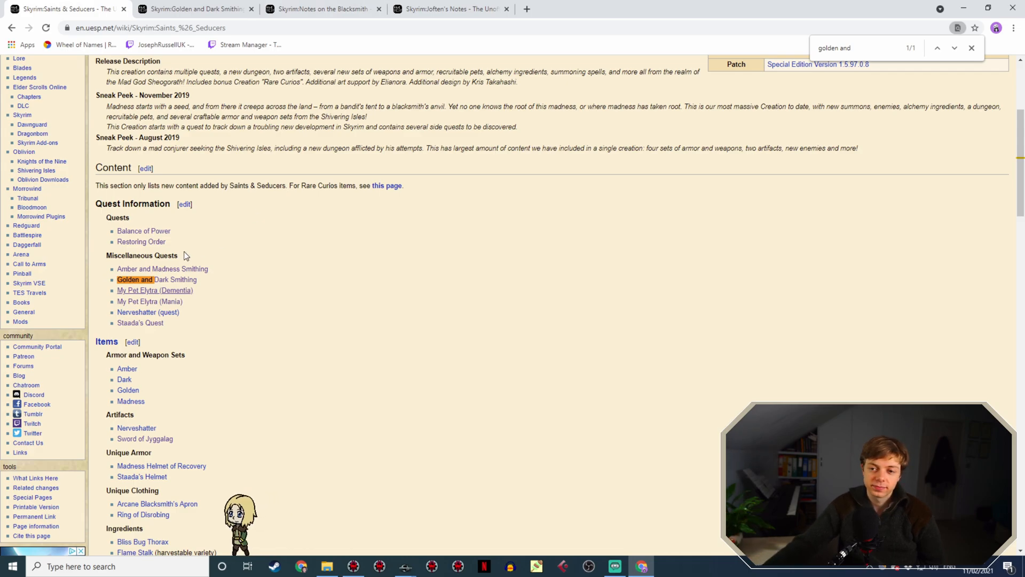
Open the Nerveshatter quest page in a new tab and read its walkthrough
right_click(142, 311)
left_click(187, 321)
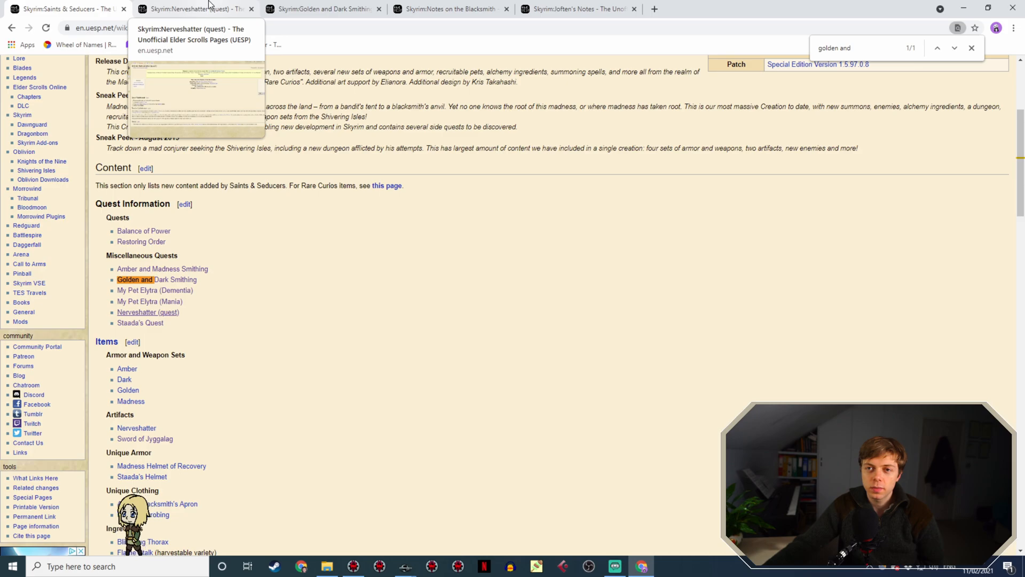
left_click(184, 5)
scroll(374, 176, "down", 2)
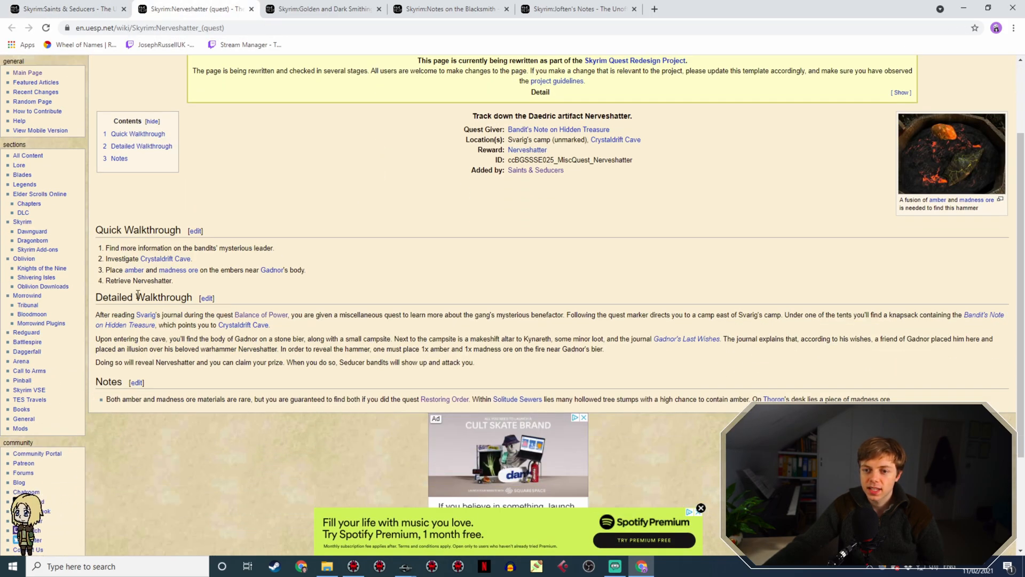
Check the Svarig page linked from the walkthrough in a new tab and close that tab
right_click(153, 314)
left_click(162, 323)
left_click(348, 8)
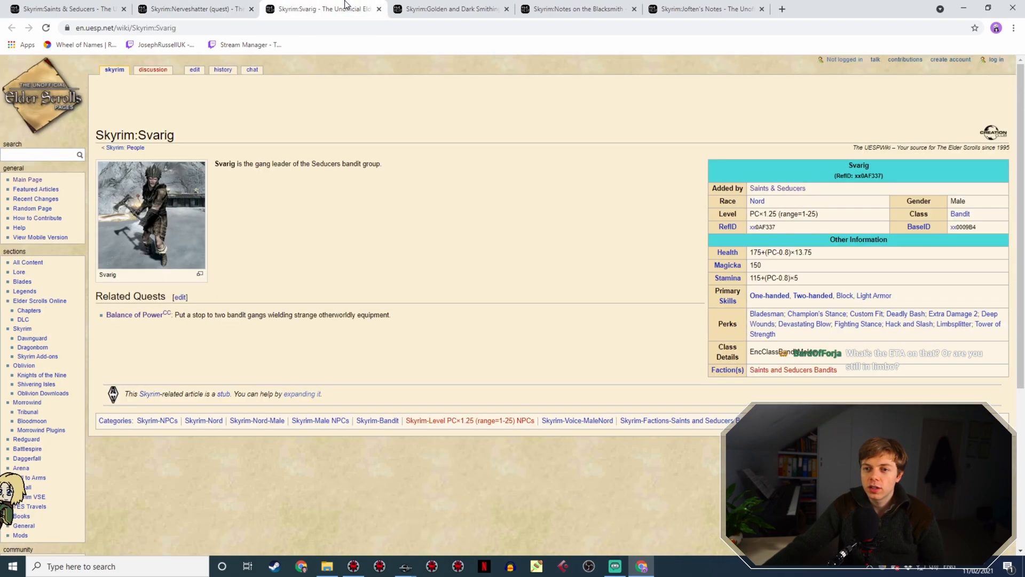
left_click(379, 9)
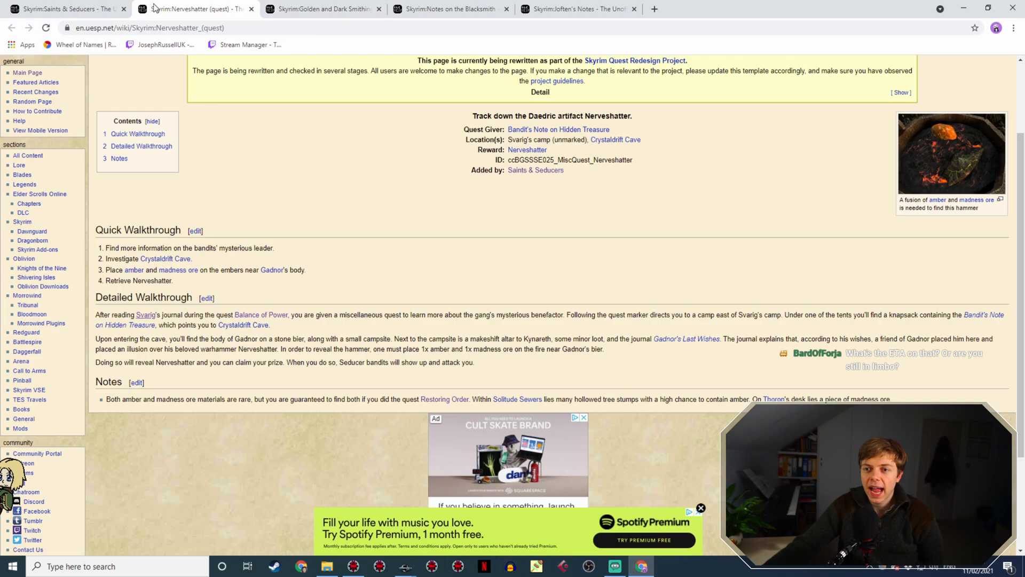
Find Svarig's Journal among the Saints & Seducers books and read it in a new tab
left_click(109, 6)
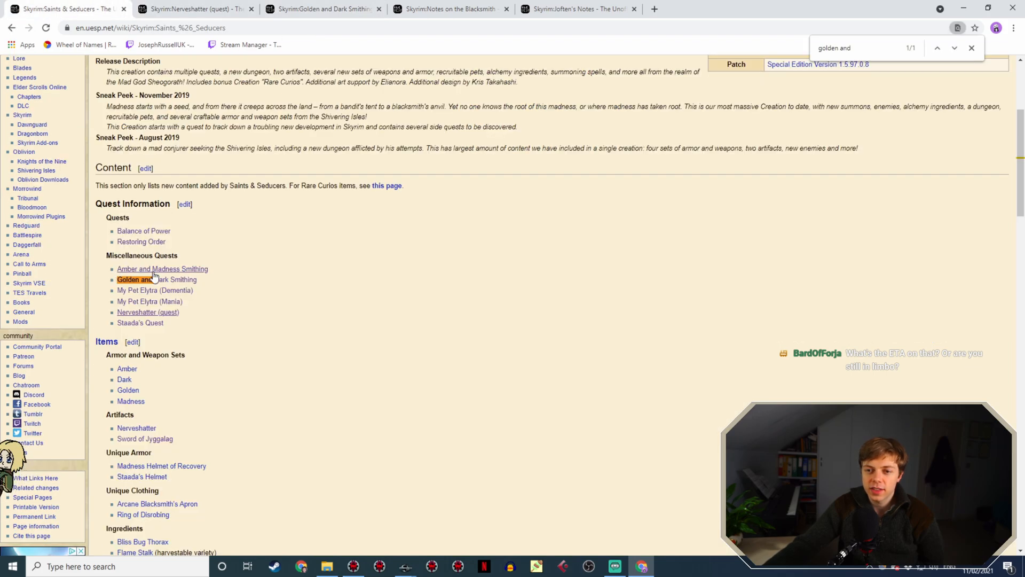
scroll(215, 319, "down", 4)
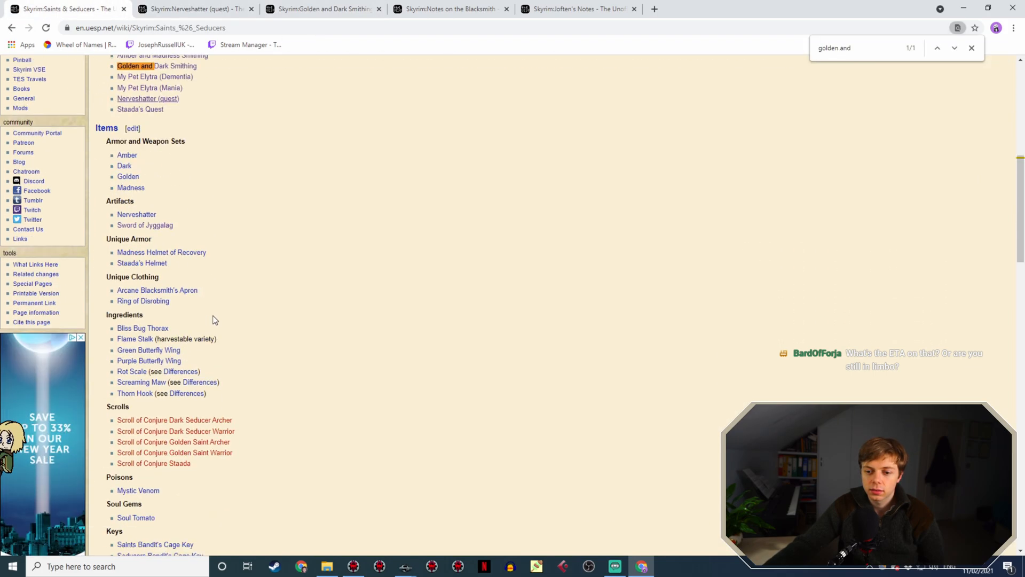
scroll(210, 317, "down", 6)
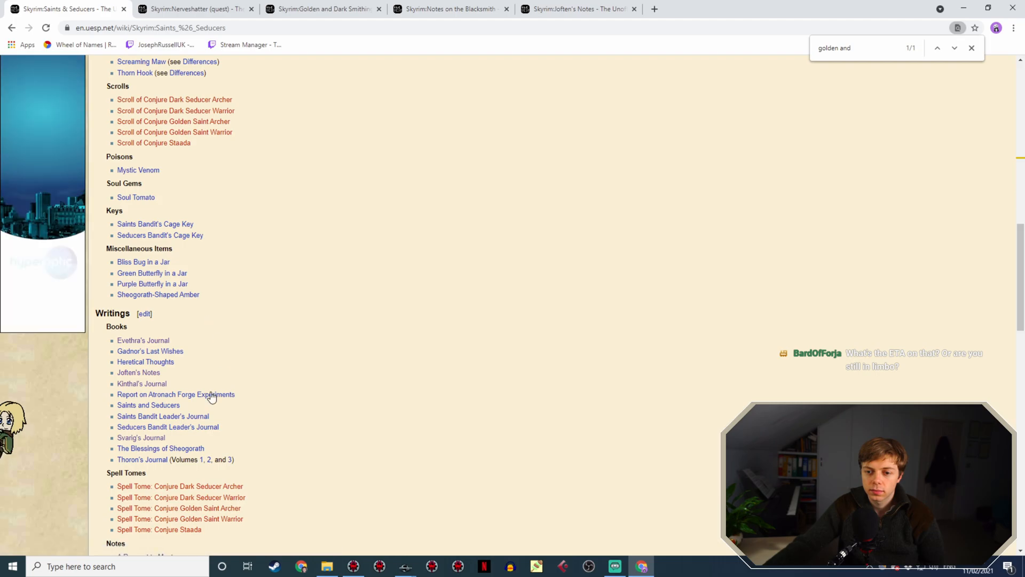
right_click(160, 439)
left_click(182, 445)
left_click(318, 6)
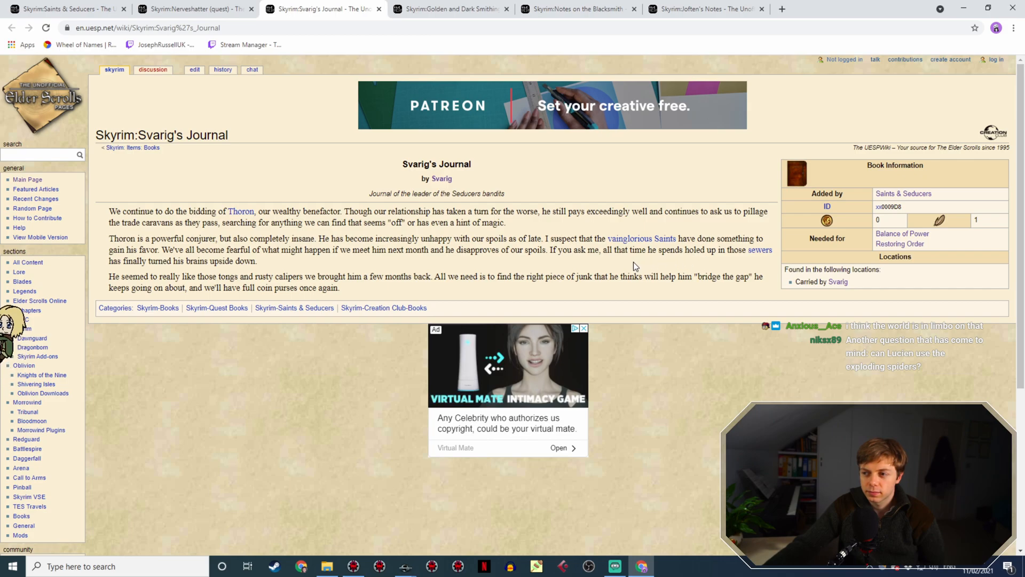
Go back to the Nerveshatter walkthrough and open the Bandit's Note on Hidden Treasure page in a new tab
left_click(411, 6)
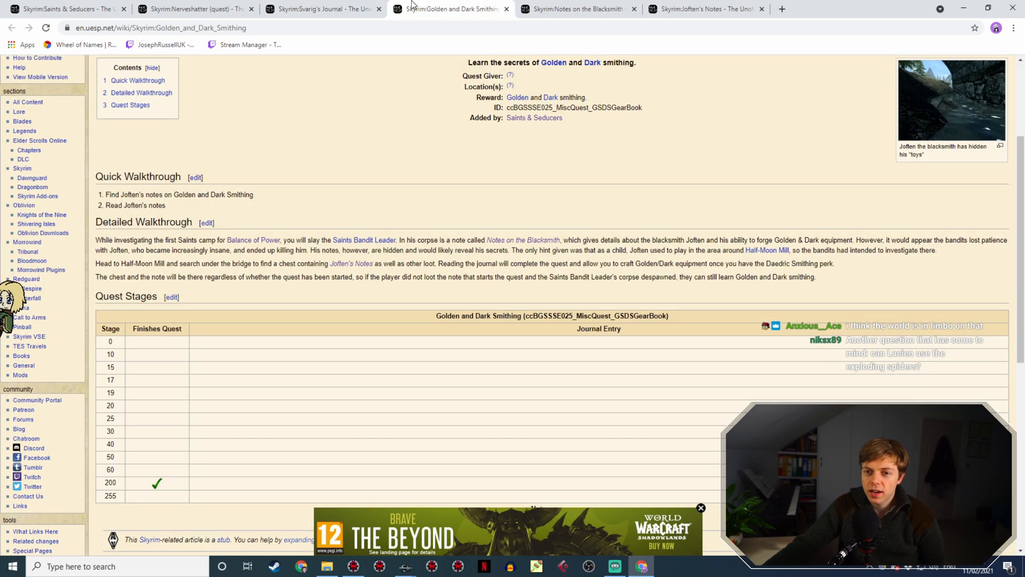
left_click(694, 7)
left_click(590, 5)
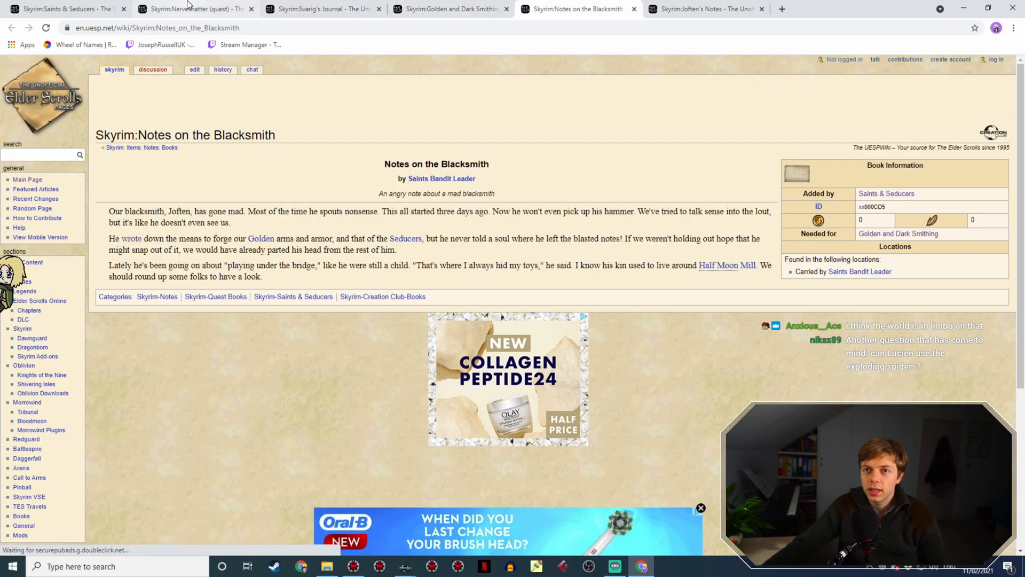
left_click(222, 8)
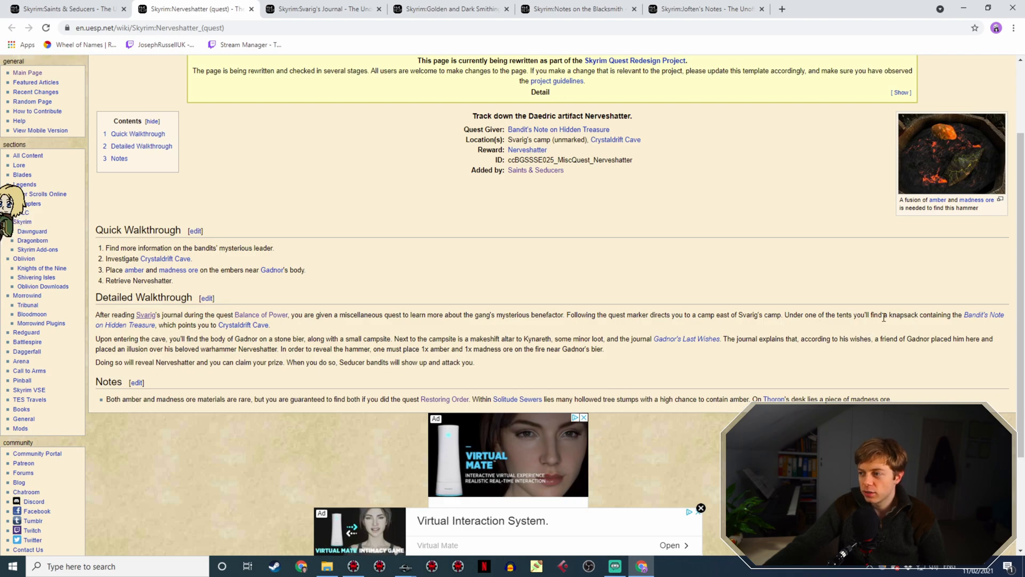
right_click(988, 319)
left_click(988, 322)
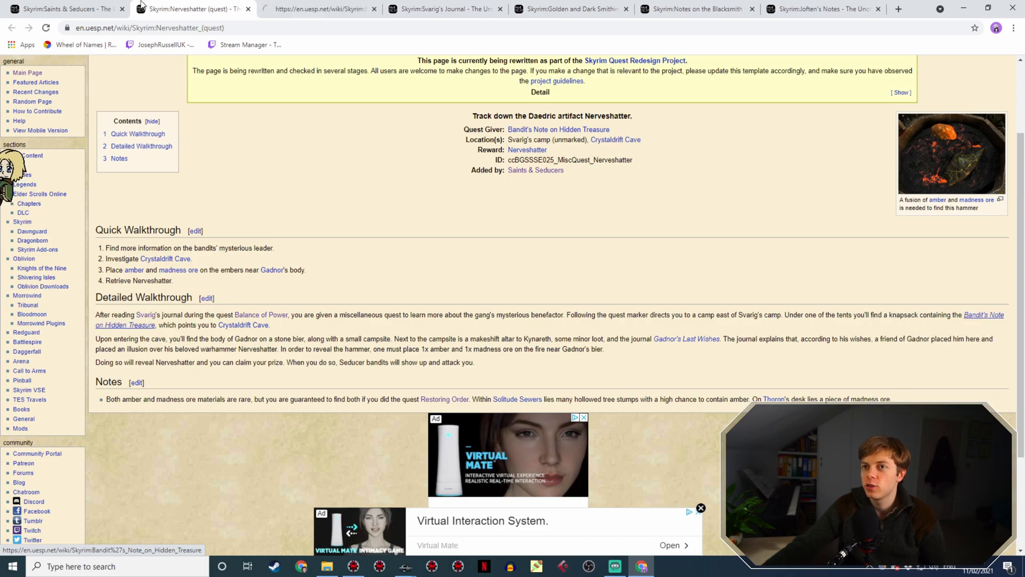
left_click(310, 4)
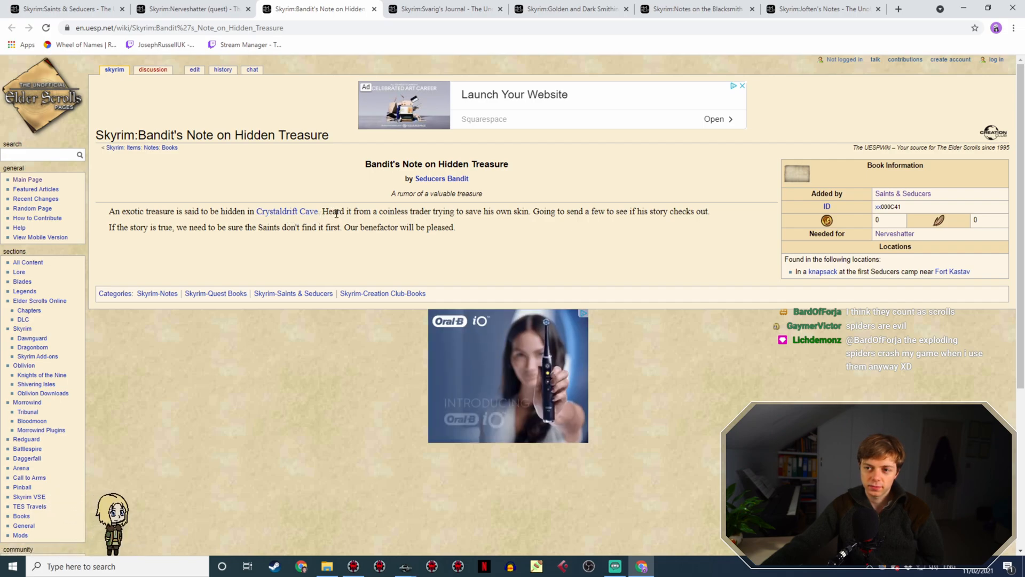
Switch to the Creation Kit and duplicate the Daedra Hearts line in the Idle topic of JRLucienCCSaintsAndSeducers
left_click(407, 567)
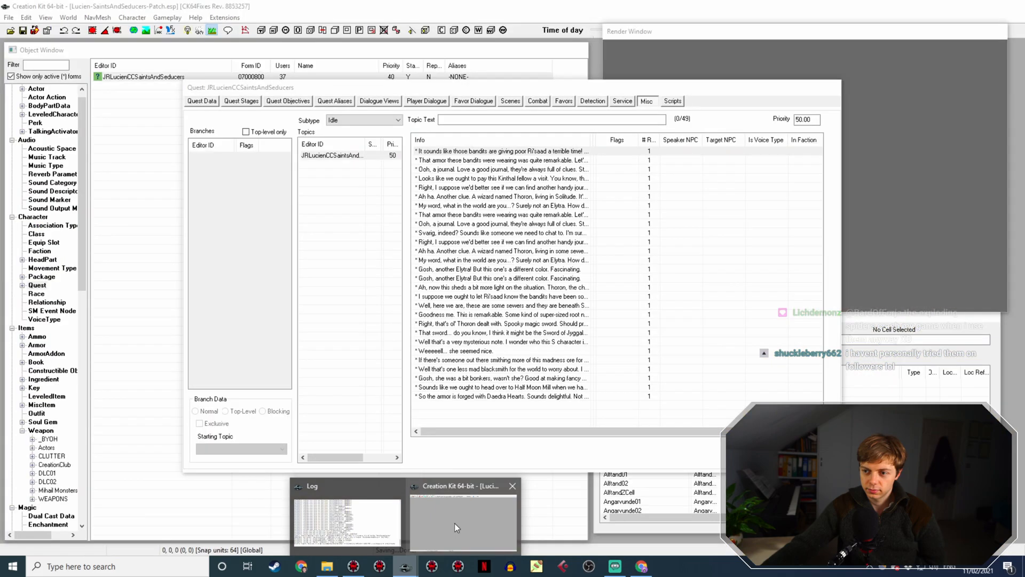
left_click(455, 524)
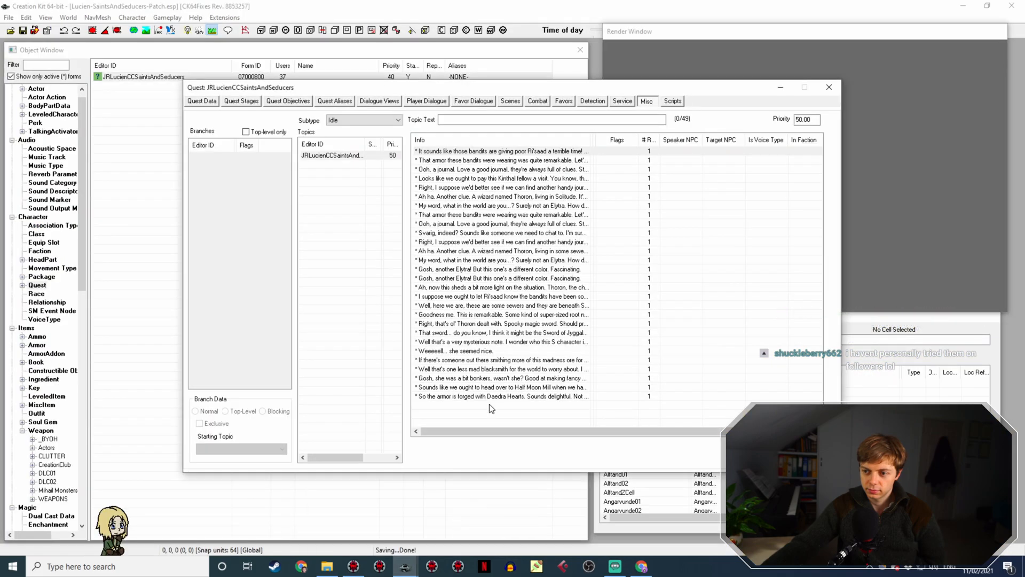
right_click(499, 399)
left_click(515, 418)
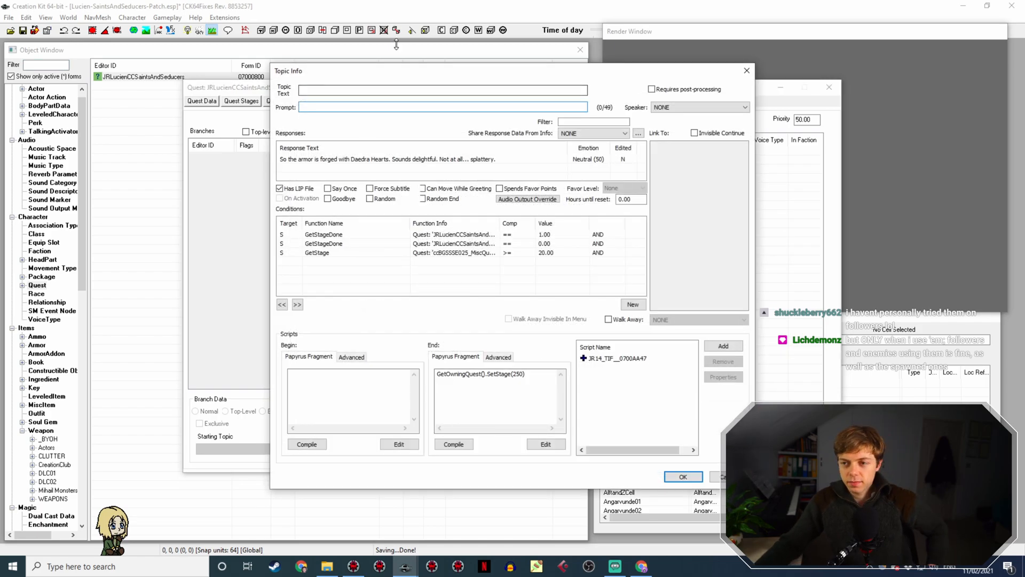
Replace the response text with "An exotic treasure in Crystaldrift Cave? I'm a big fan of treasure, exotic or otherwise. Fancy a trip?"
double_click(439, 158)
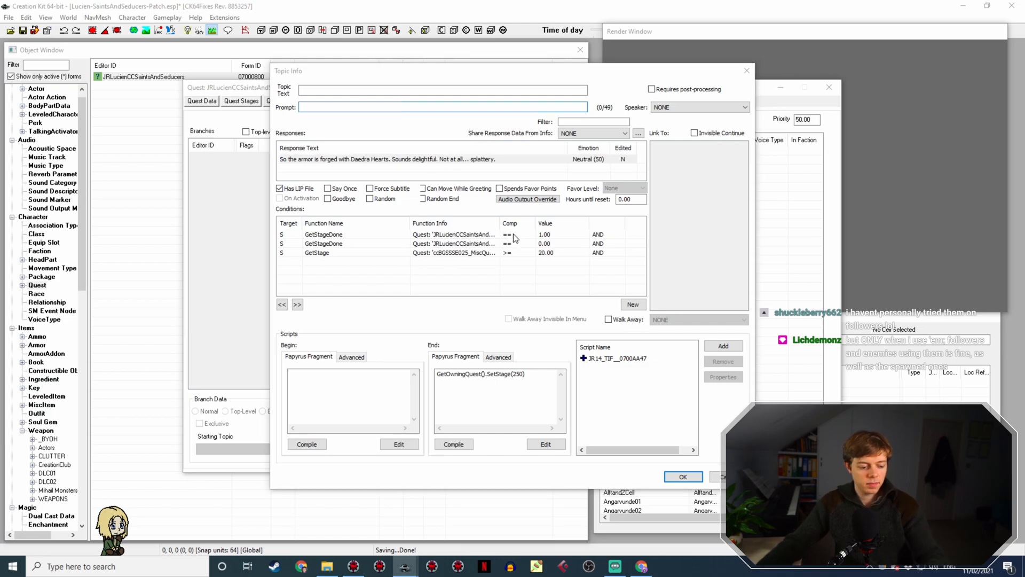
type("An e")
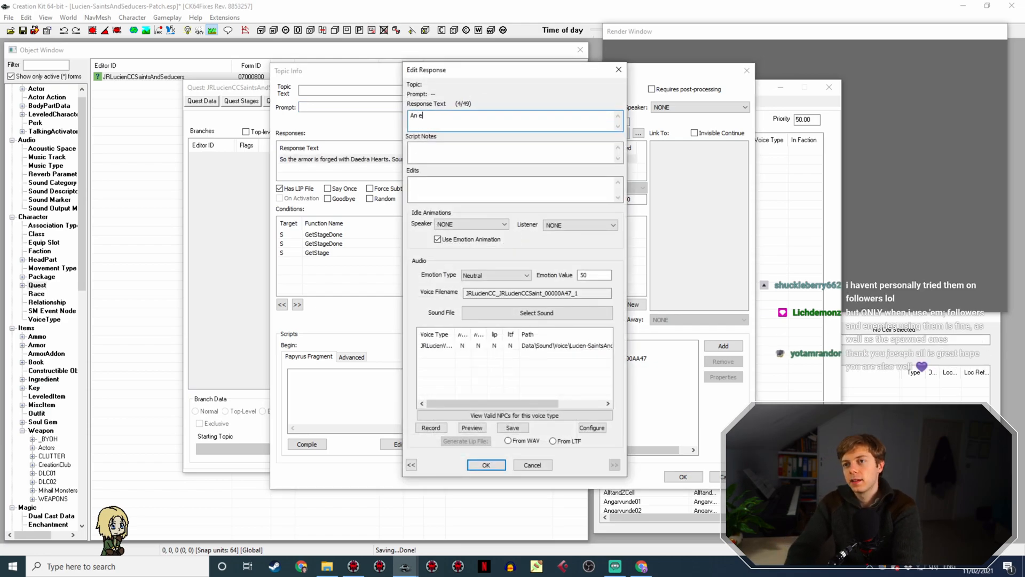
type("xotic r")
key("BackSpace")
type("treasure in Crystaldr")
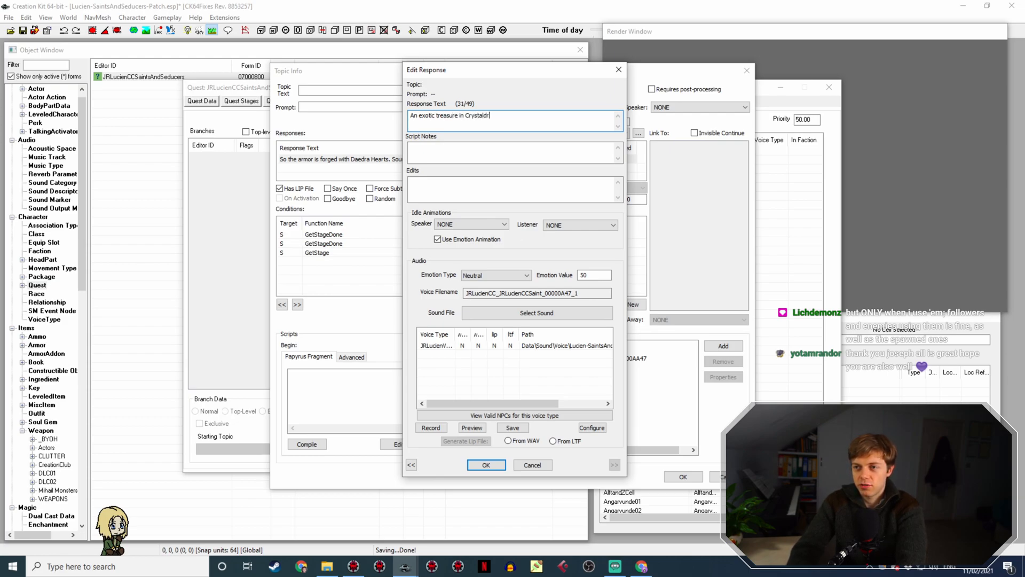
type(" F")
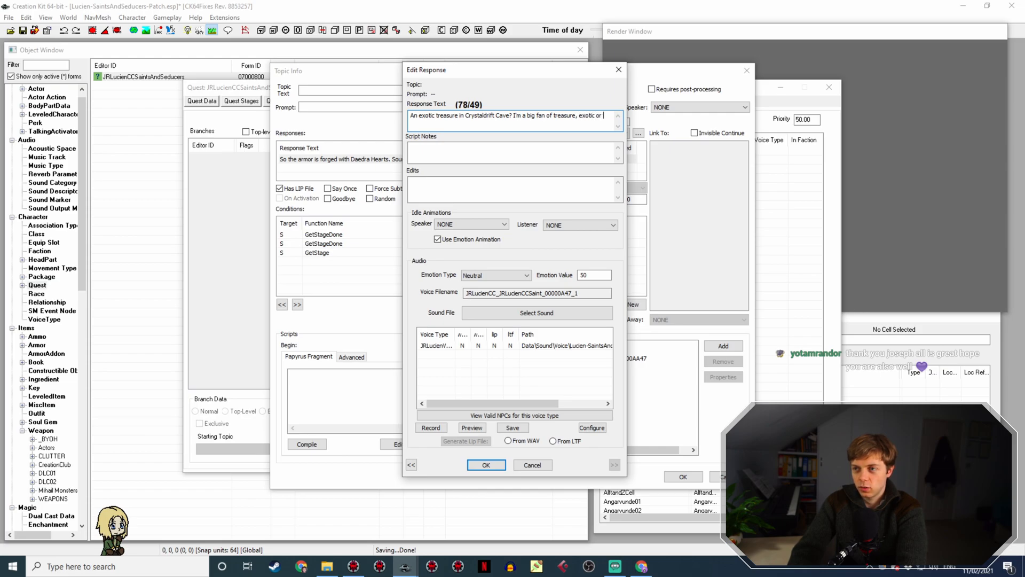
type("otherwise. Fancy a tri")
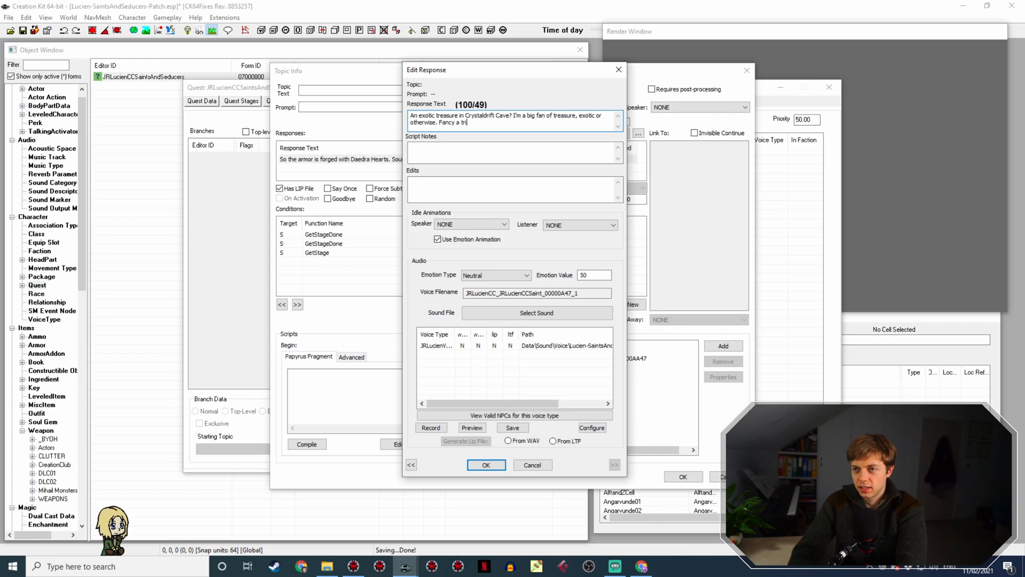
key("Return")
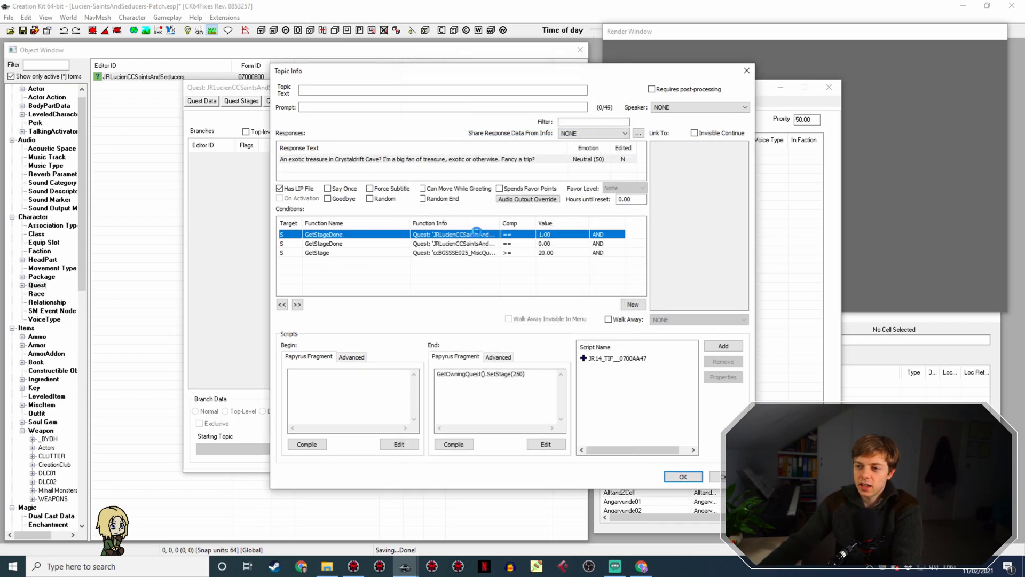
Delete the first GetStageDone condition, the one requiring value 1, from the treasure line
double_click(482, 235)
key("Escape")
key("Delete")
Set the remaining GetStageDone condition's stage to 260 and the End script fragment to GetOwningQuest().SetStage(260)
double_click(494, 234)
left_click(503, 279)
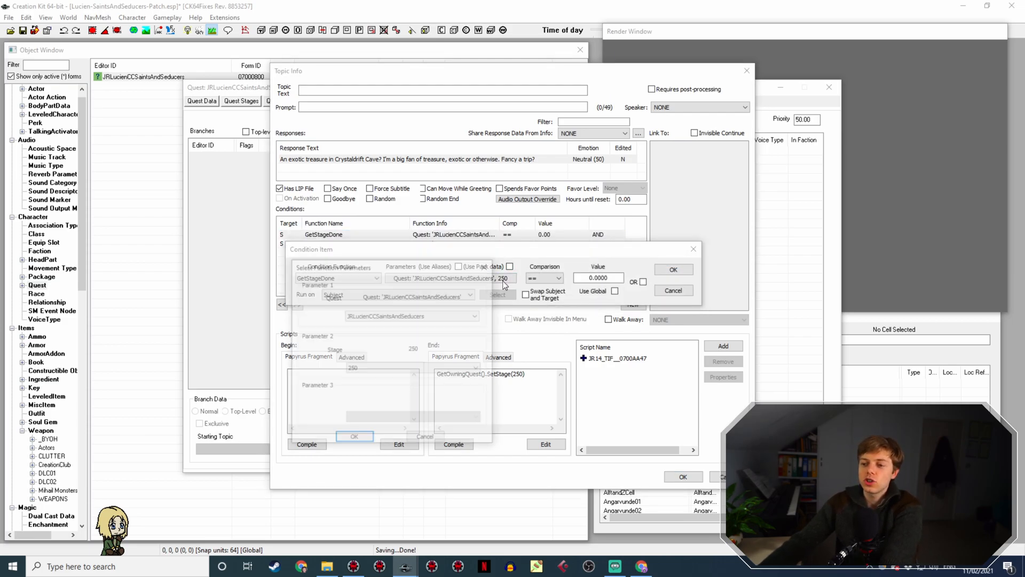
left_click(421, 369)
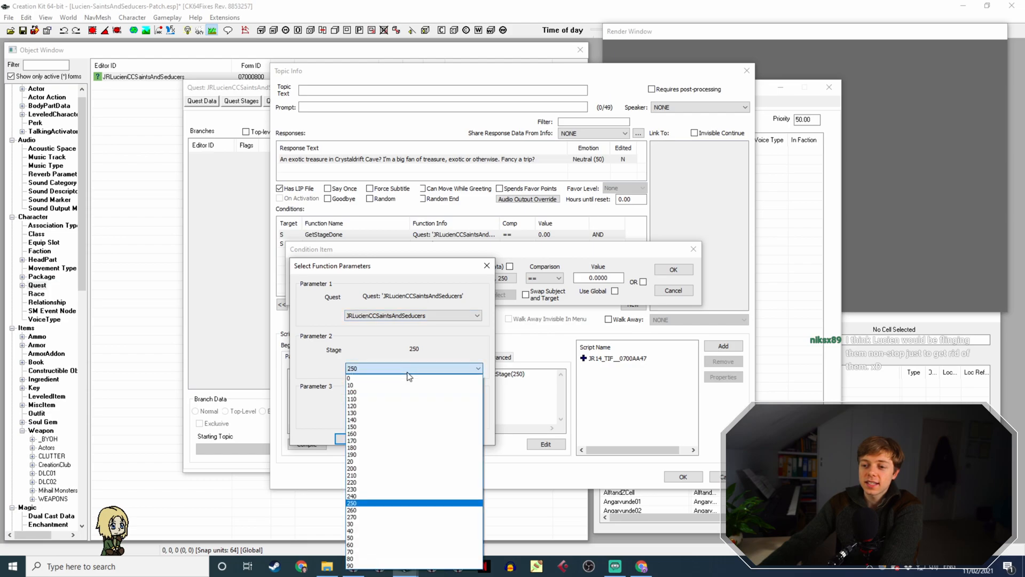
left_click(372, 510)
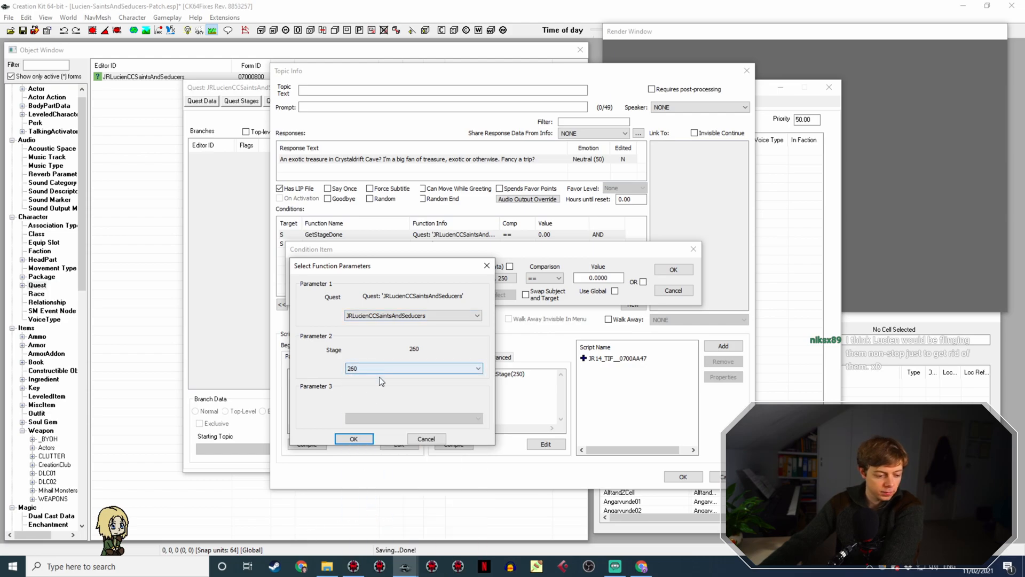
left_click(365, 438)
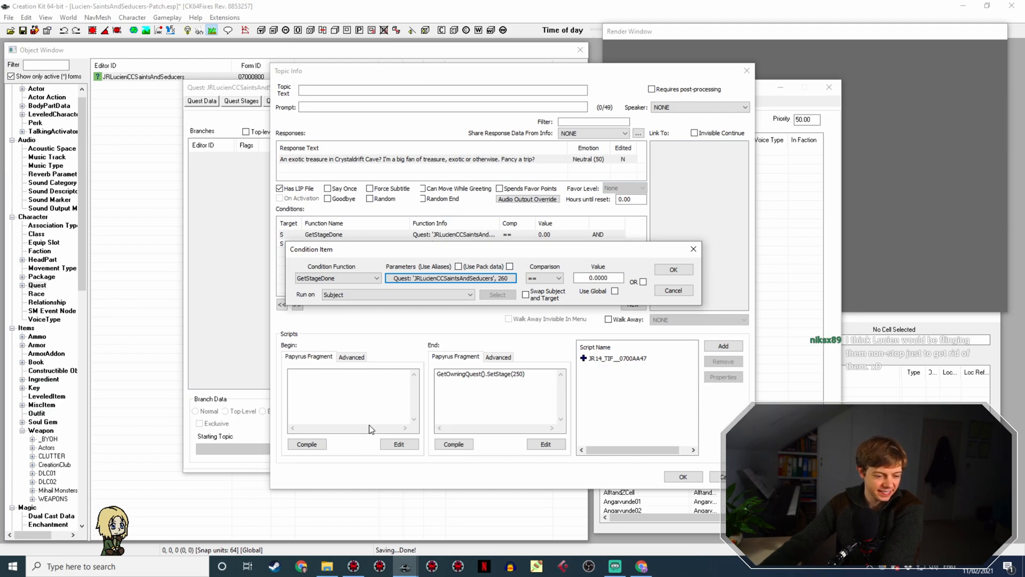
left_click(673, 270)
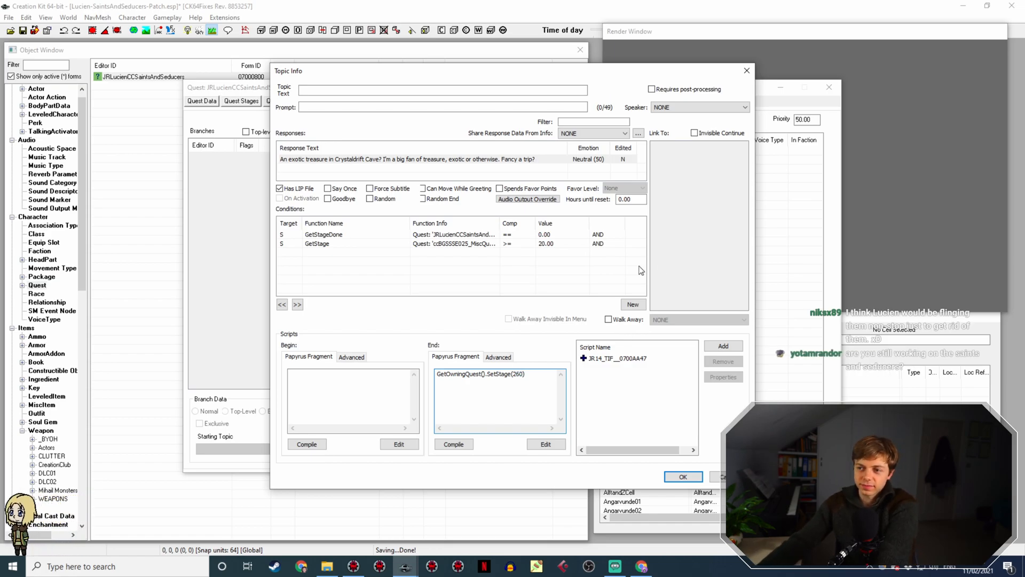
Open the treasure line's GetStage condition on the ccBGSSSE025_MiscQuest_GSDSGearBook quest for editing
left_click(441, 243)
double_click(441, 244)
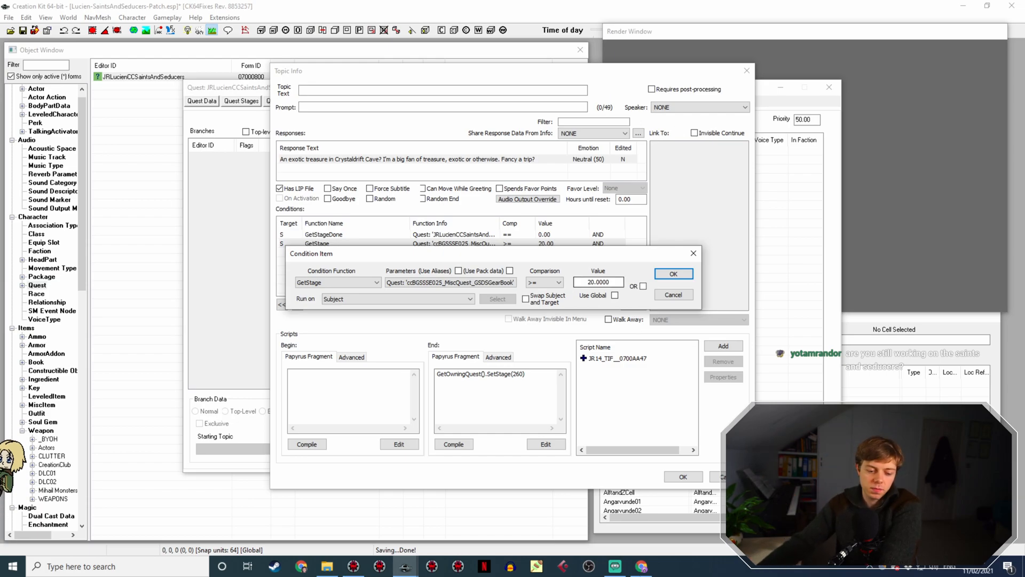
left_click(642, 566)
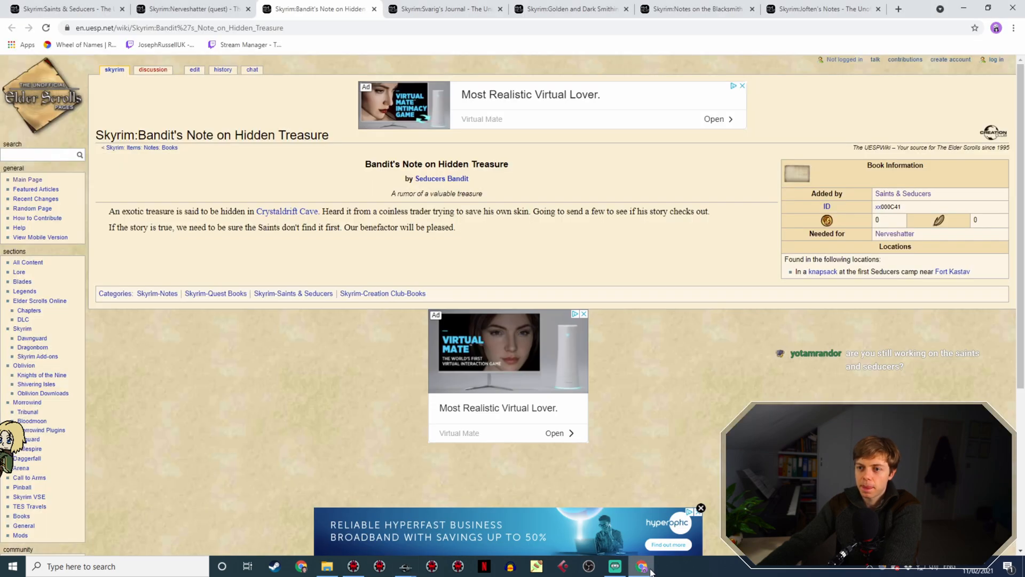
left_click(652, 570)
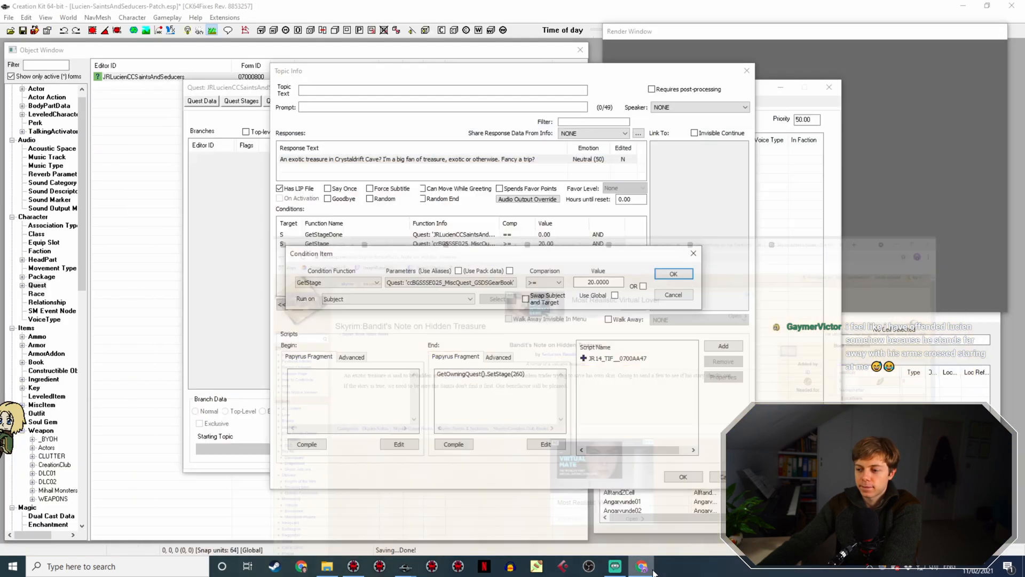
Switch to SSEEdit and locate the quest records of the Saints and Seducers plugin
left_click(349, 567)
scroll(107, 214, "down", 4)
scroll(29, 102, "up", 2)
left_click(22, 109)
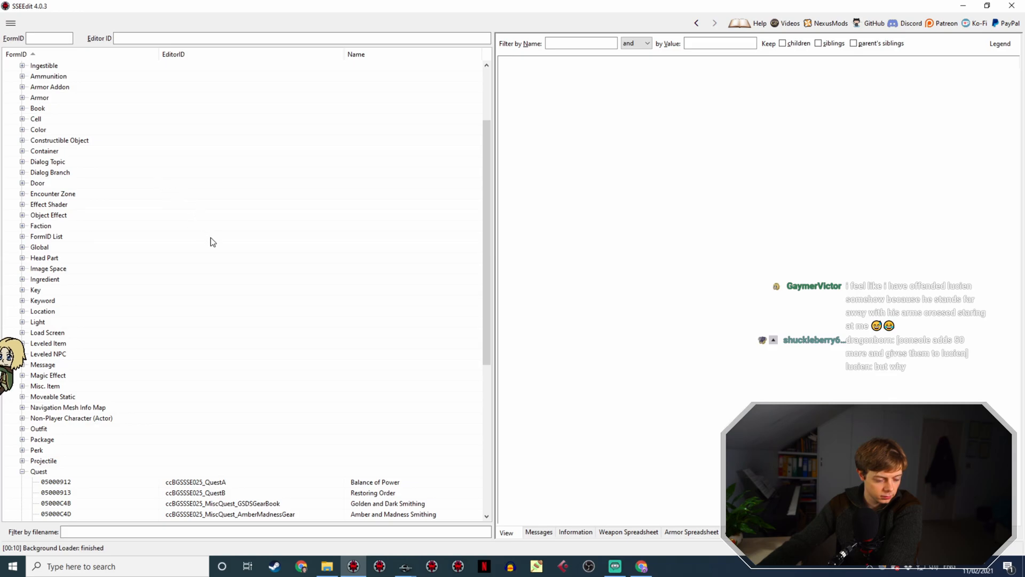
scroll(231, 254, "down", 9)
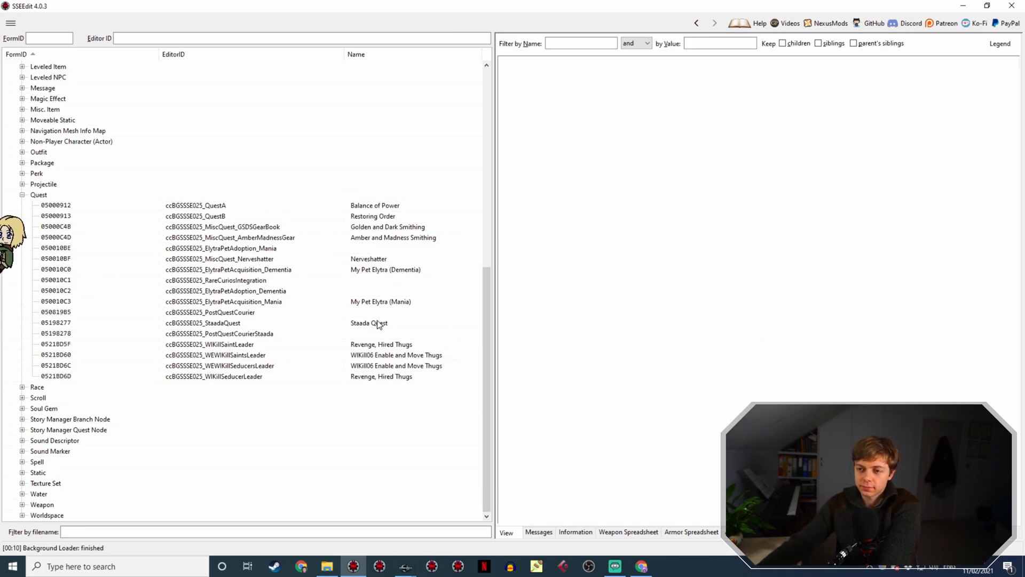
Open the ccBGSSSE025_MiscQuest_Nerveshatter record and look through its quest stages
left_click(362, 261)
scroll(878, 280, "down", 15)
scroll(881, 283, "down", 15)
scroll(888, 313, "down", 20)
scroll(881, 339, "down", 20)
scroll(894, 344, "up", 7)
scroll(626, 149, "down", 20)
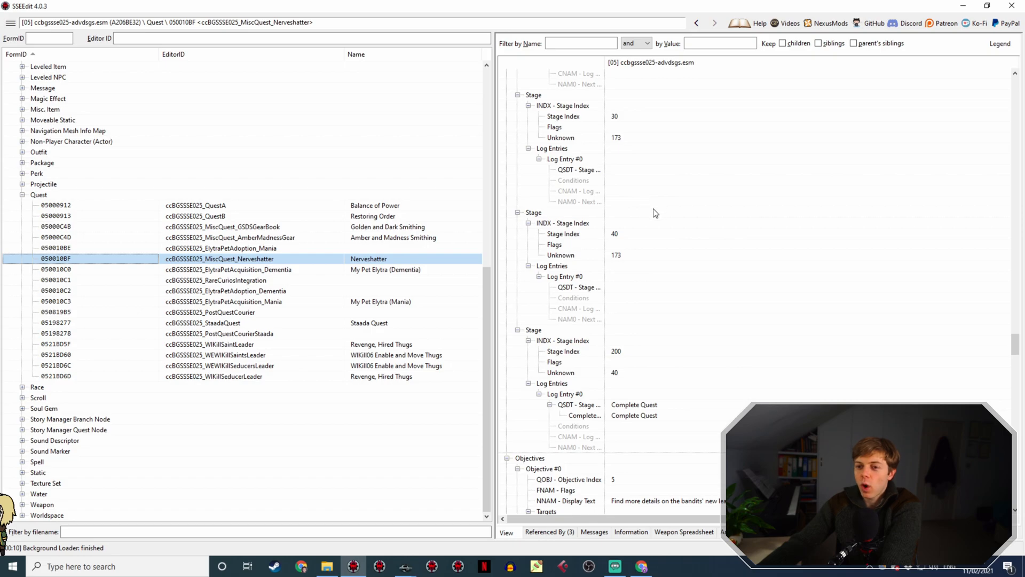
Switch to the browser, read the Nerveshatter quest walkthrough on the wiki, and return to the Creation Kit
left_click(641, 566)
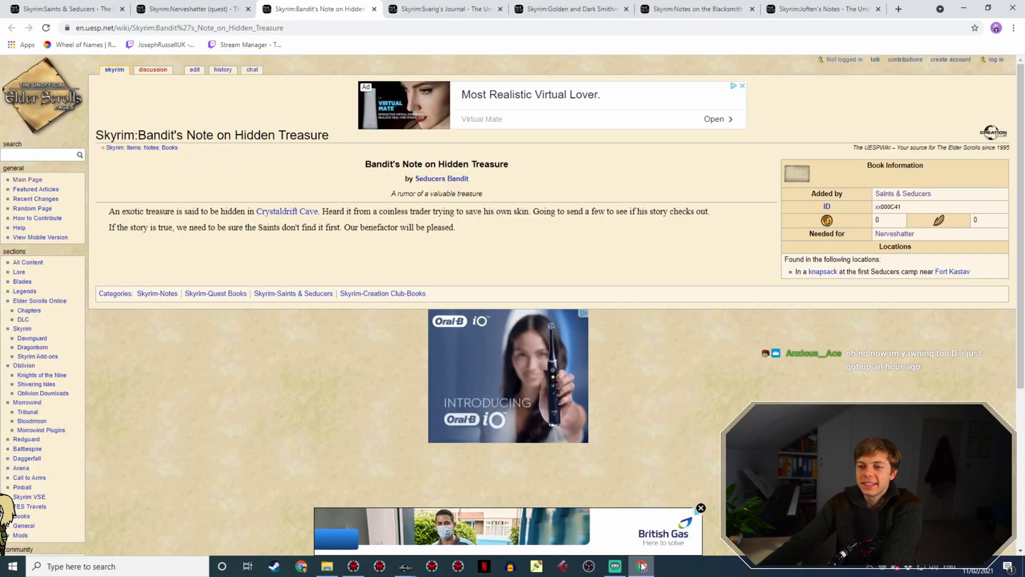
left_click(202, 5)
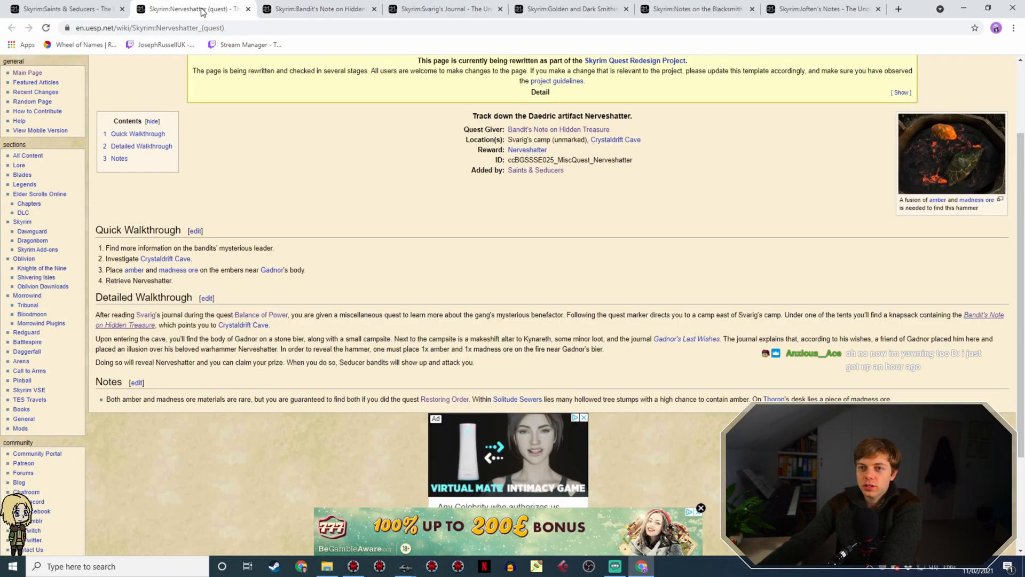
scroll(320, 360, "down", 2)
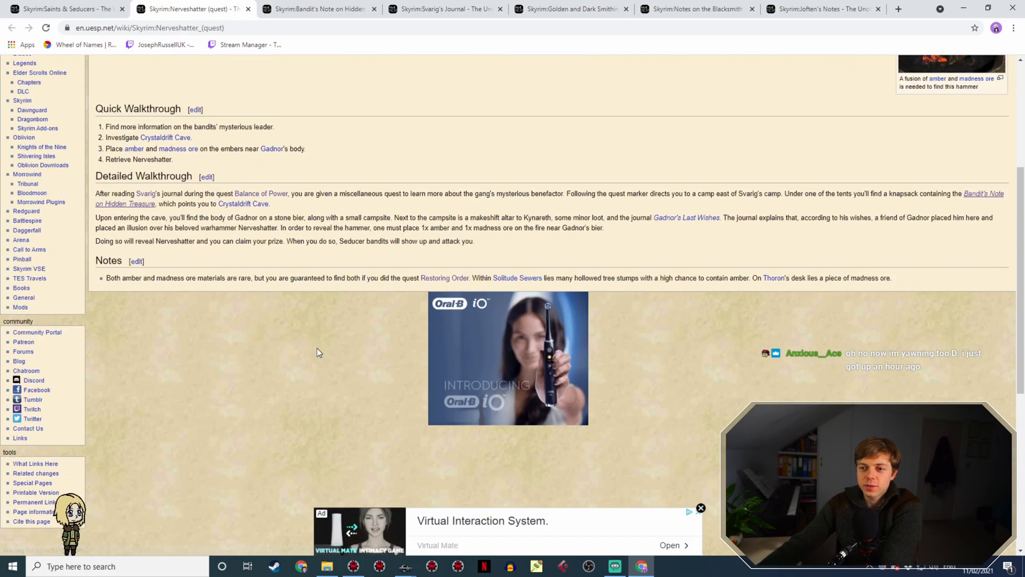
scroll(316, 347, "up", 3)
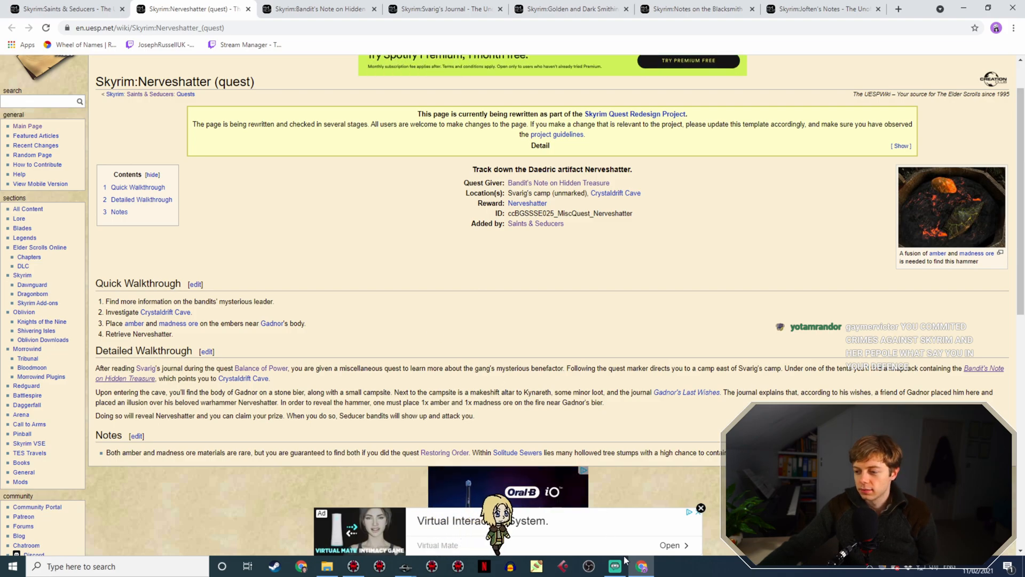
left_click(615, 566)
left_click(616, 567)
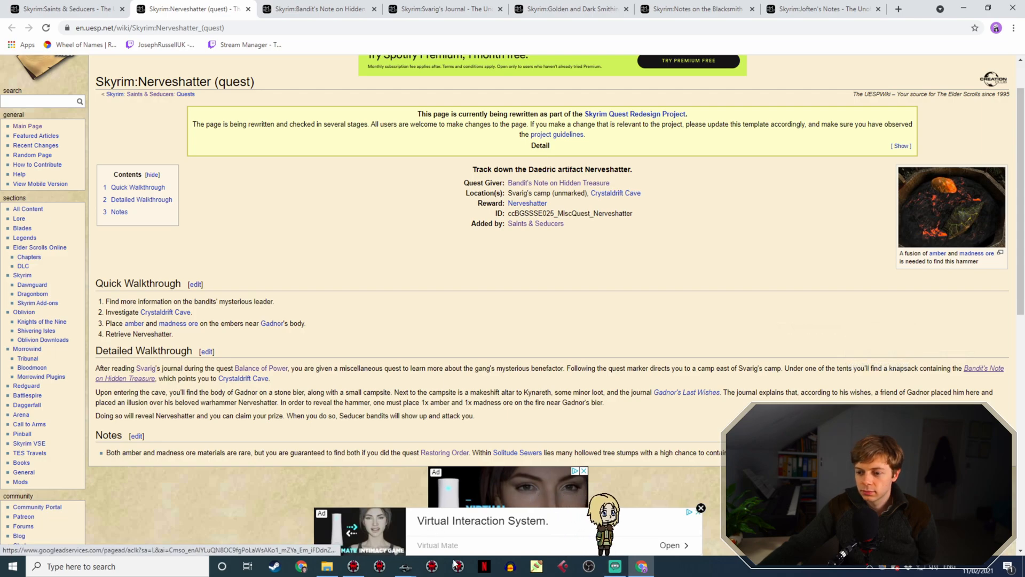
left_click(405, 571)
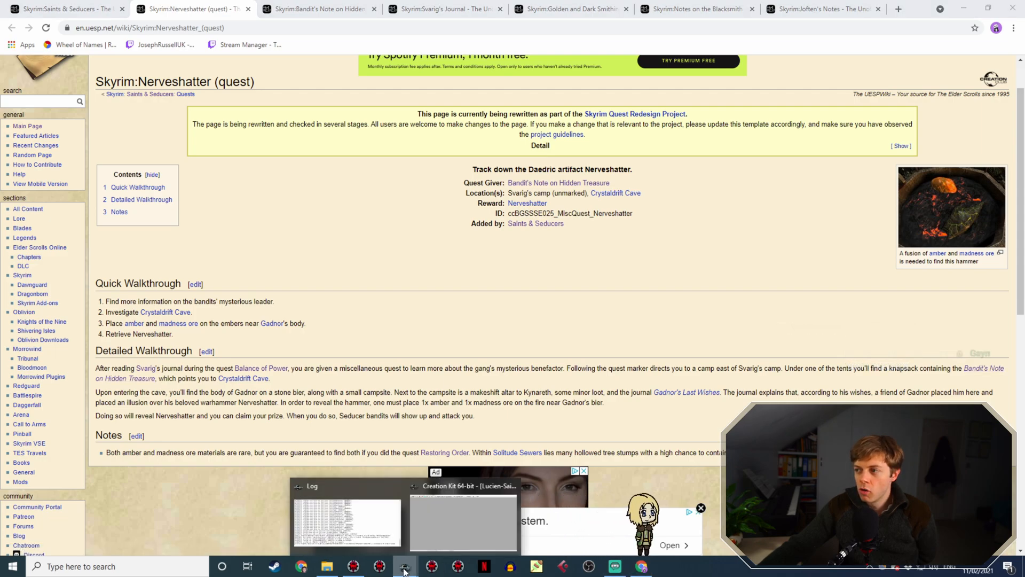
left_click(436, 517)
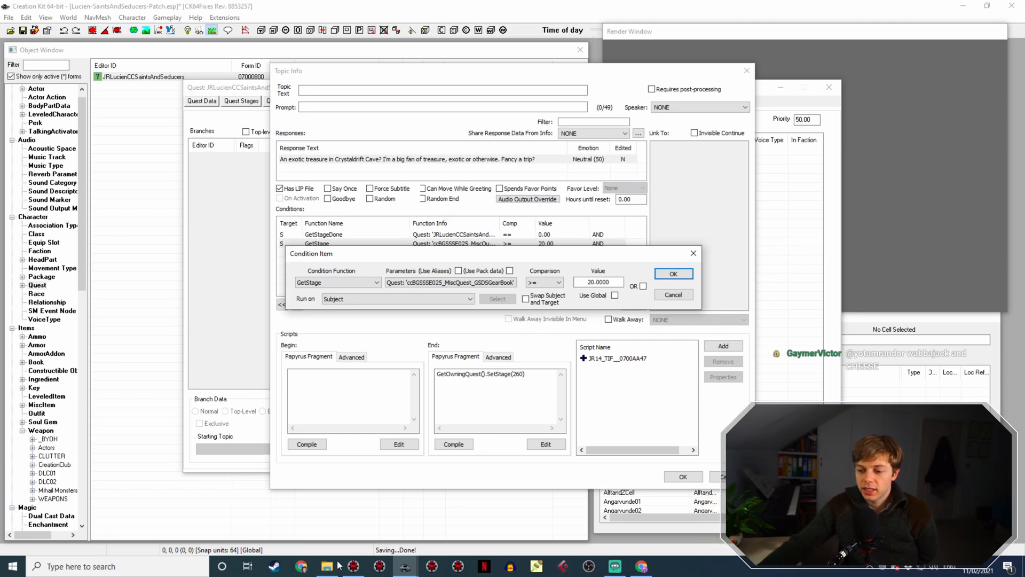
Switch back to SSEEdit and examine the Nerveshatter quest's alias scripts, objective indexes and display texts
left_click(353, 566)
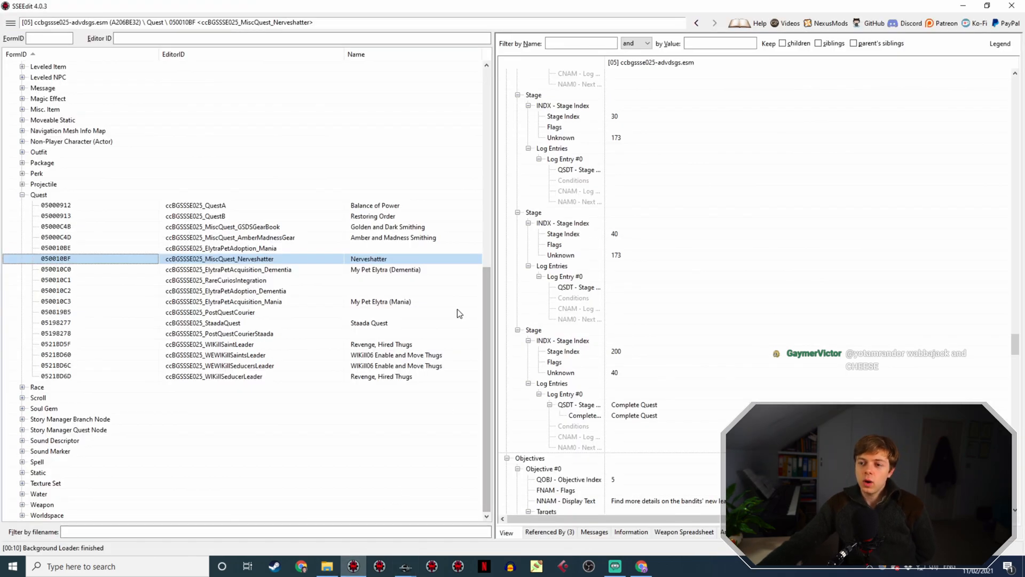
scroll(762, 327, "up", 15)
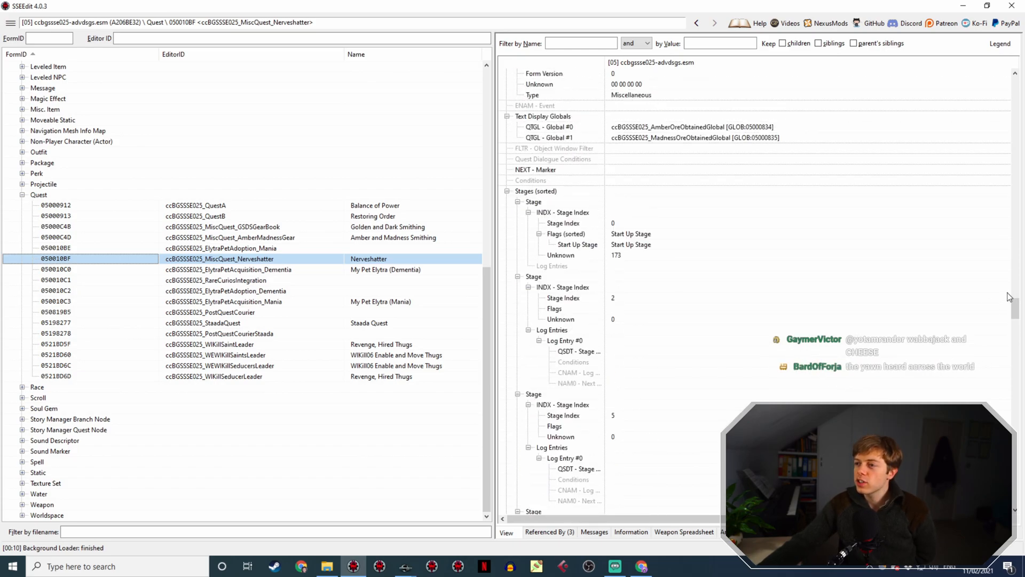
scroll(1016, 307, "up", 10)
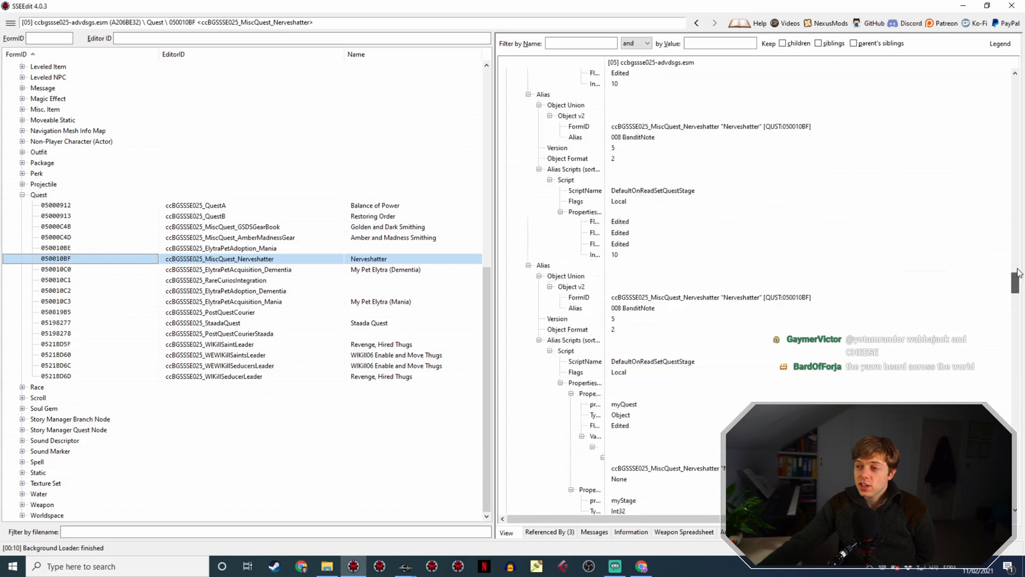
scroll(1023, 274, "down", 15)
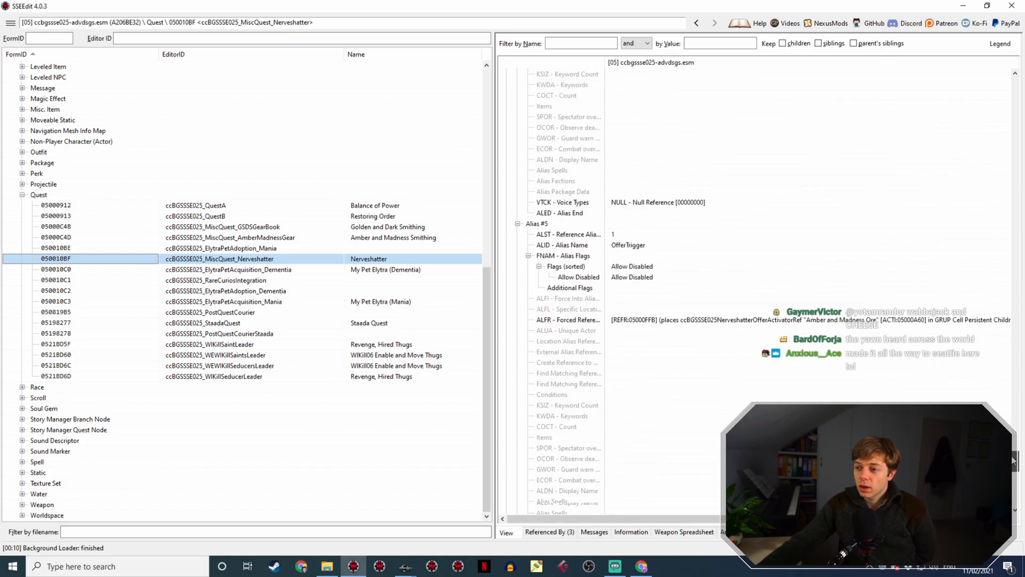
scroll(1021, 361, "down", 4)
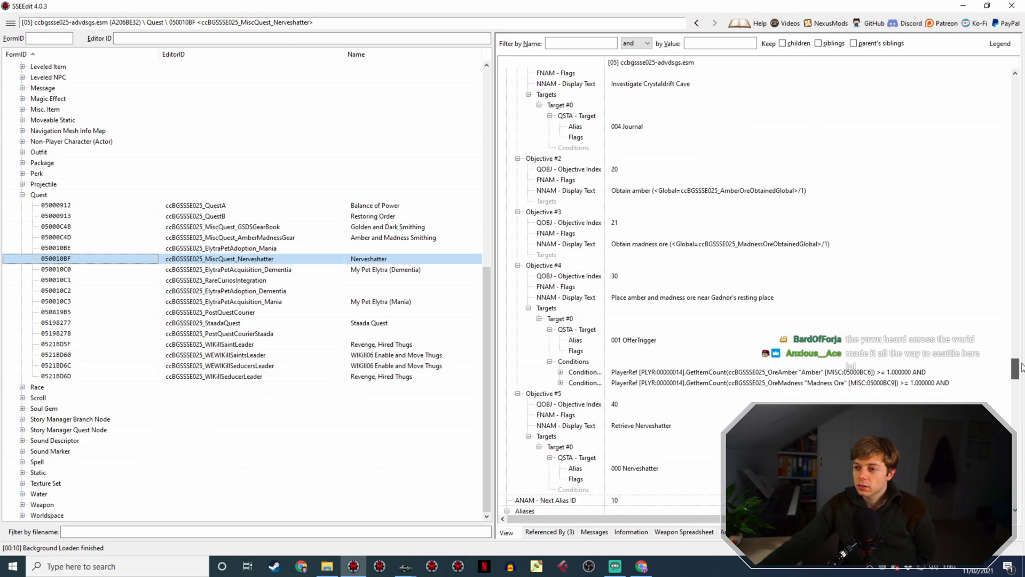
left_click_drag(1021, 367, 1023, 356)
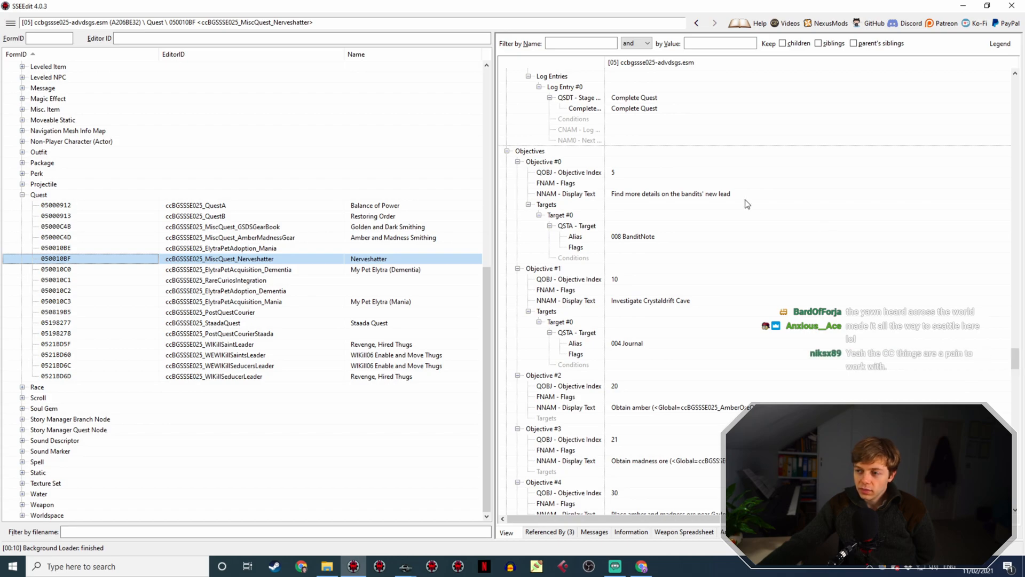
left_click(628, 176)
scroll(651, 276, "up", 10)
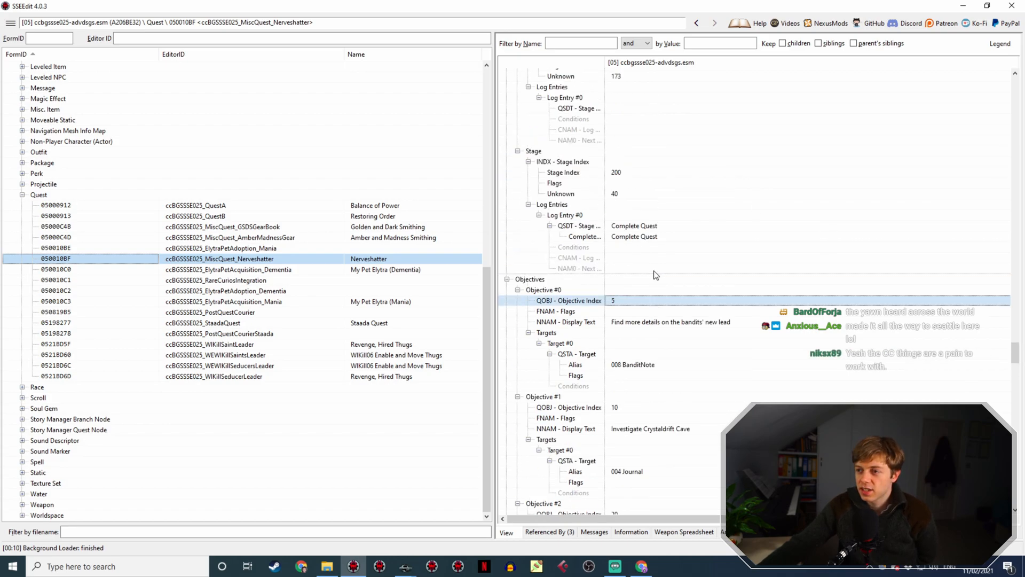
left_click_drag(1018, 326, 1022, 359)
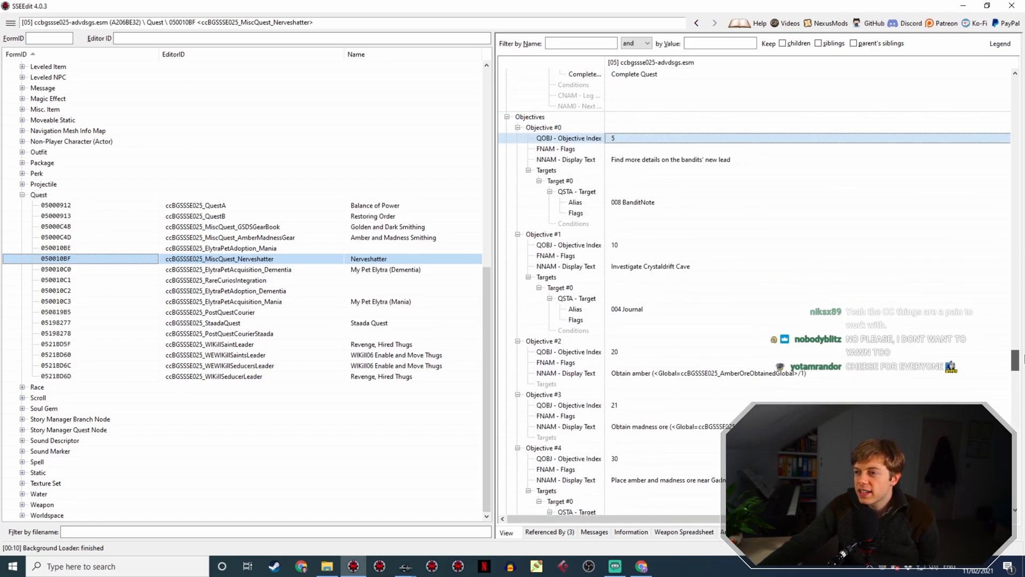
Inspect the scripts and script properties attached to the Nerveshatter quest, up to its record header
left_click_drag(1023, 359, 1021, 121)
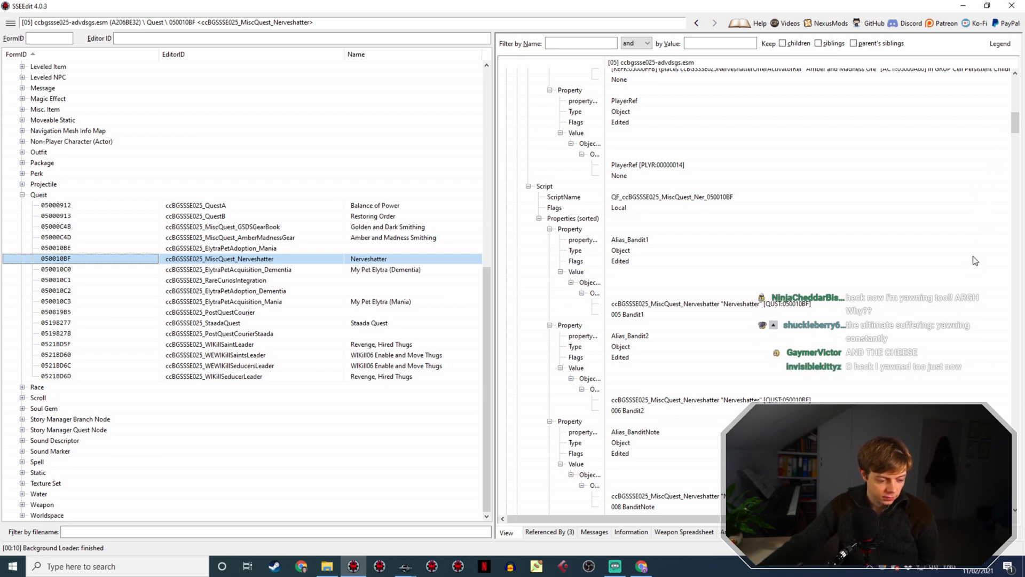
scroll(975, 266, "up", 15)
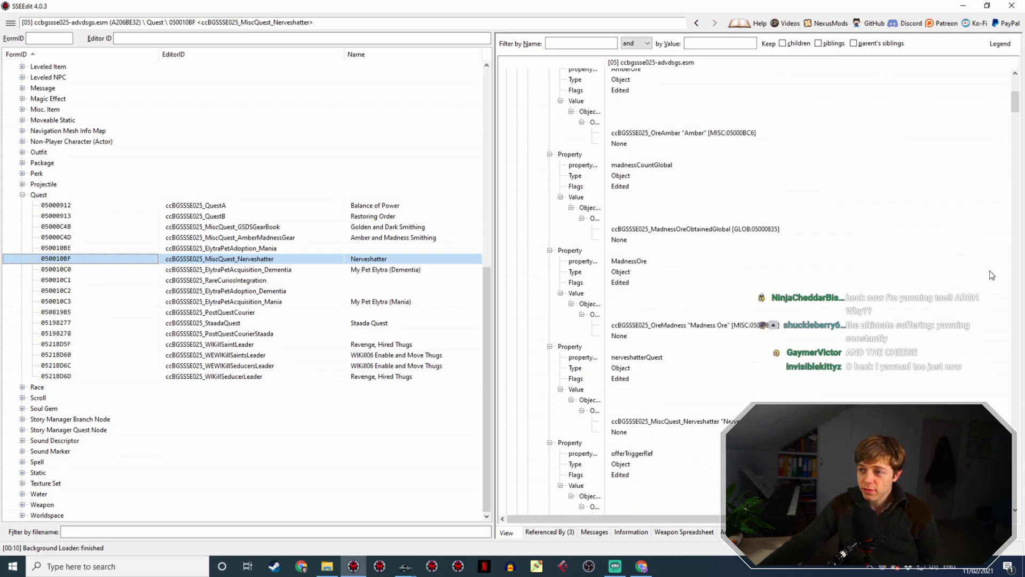
scroll(993, 276, "up", 5)
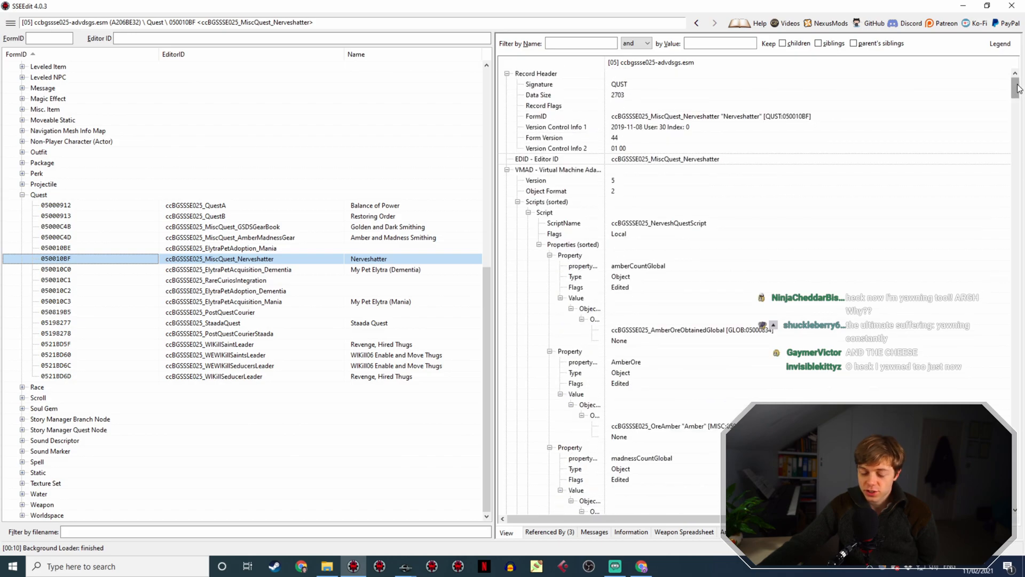
Examine the Nerveshatter quest's early stages, from the start-up stage through stage 20
mouse_move(1019, 88)
left_mouse_down()
mouse_move(1020, 458)
mouse_move(1022, 80)
mouse_move(1019, 314)
left_mouse_up()
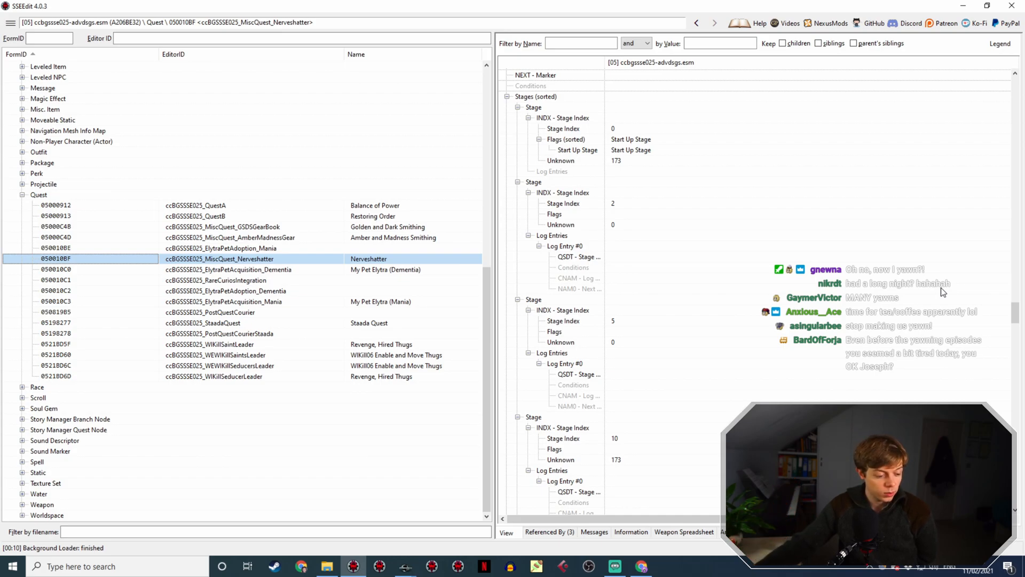
left_click(661, 202)
scroll(689, 229, "down", 4)
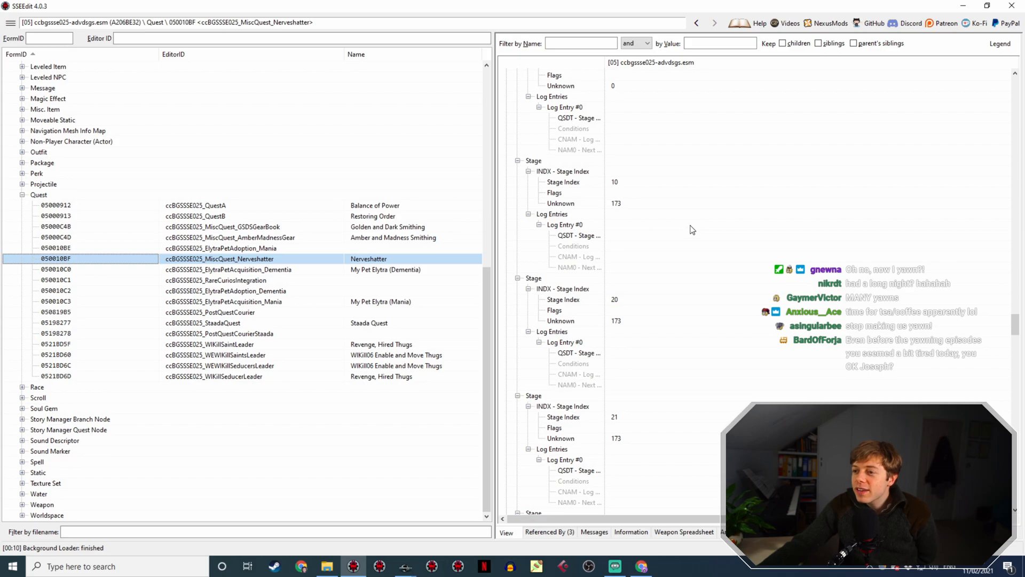
scroll(703, 224, "up", 3)
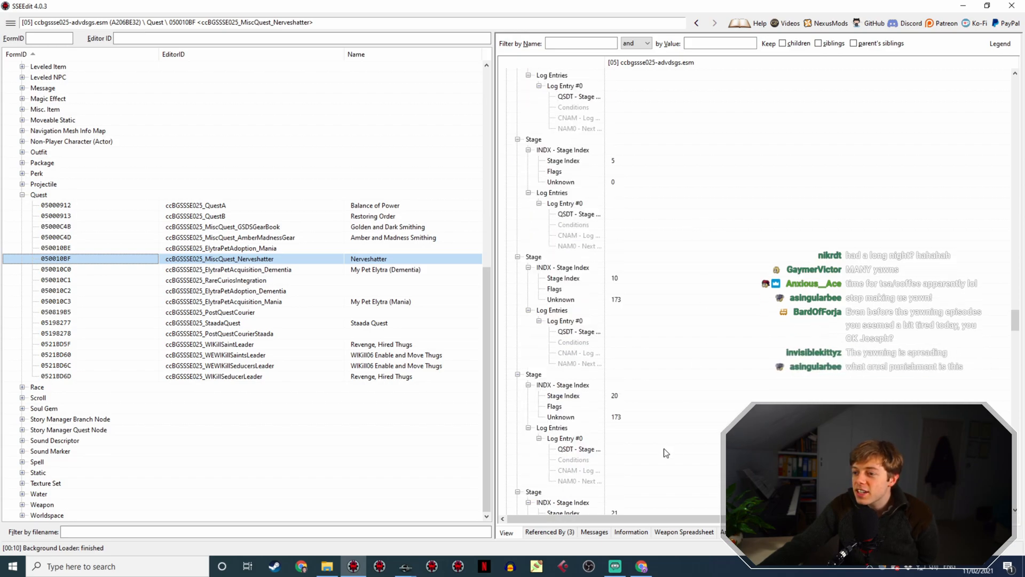
scroll(667, 428, "up", 5)
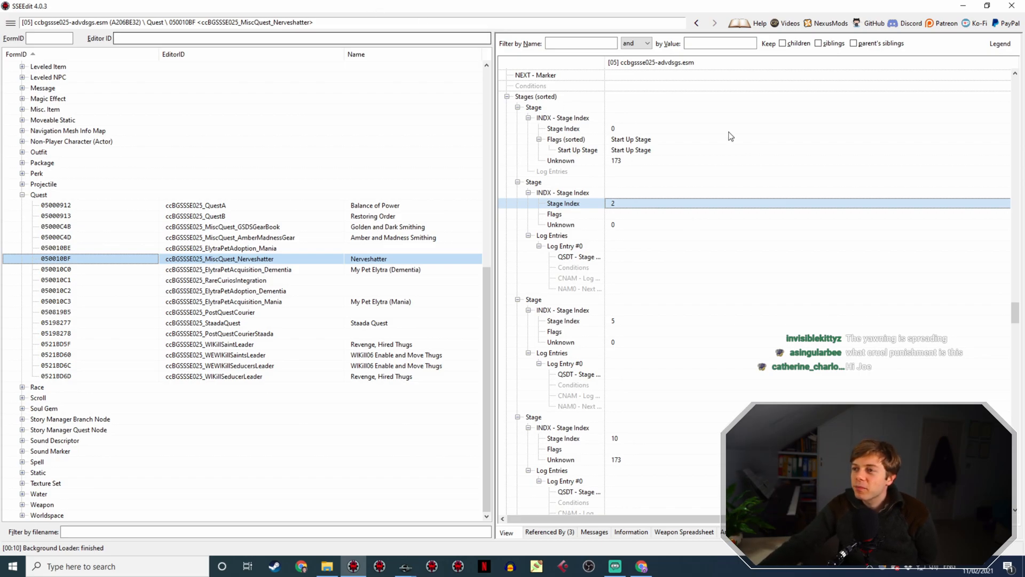
Compare the Nerveshatter objectives "Find more details on the bandits' new lead" and "Investigate Crystaldrift Cave" with the quest's stage indexes
scroll(711, 119, "down", 20)
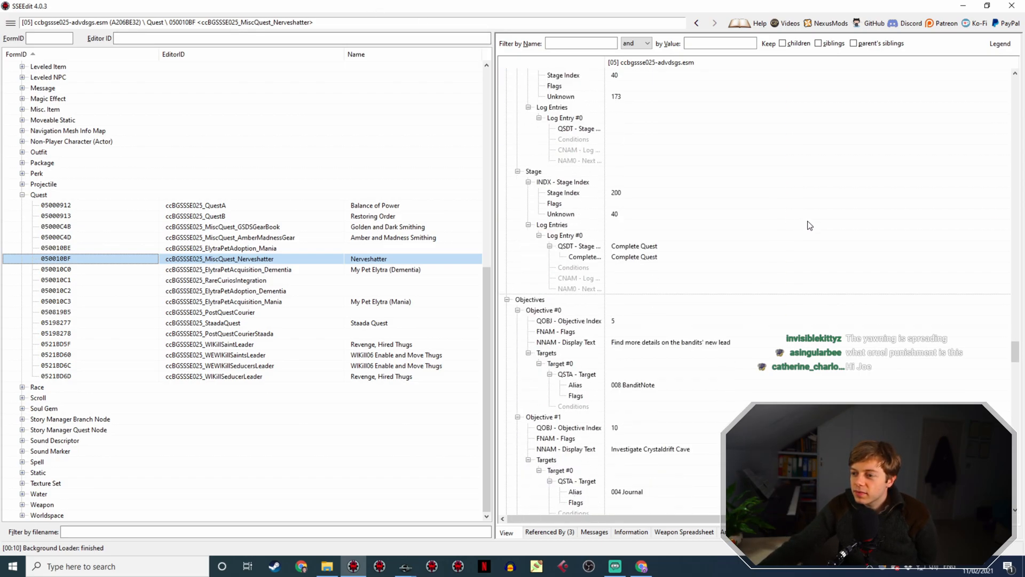
scroll(810, 226, "down", 7)
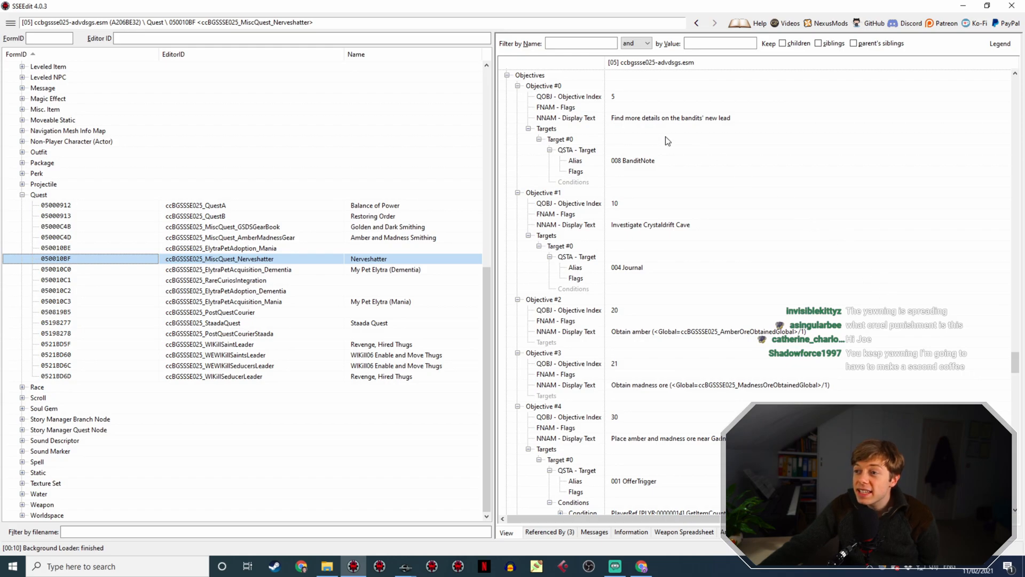
left_click(664, 119)
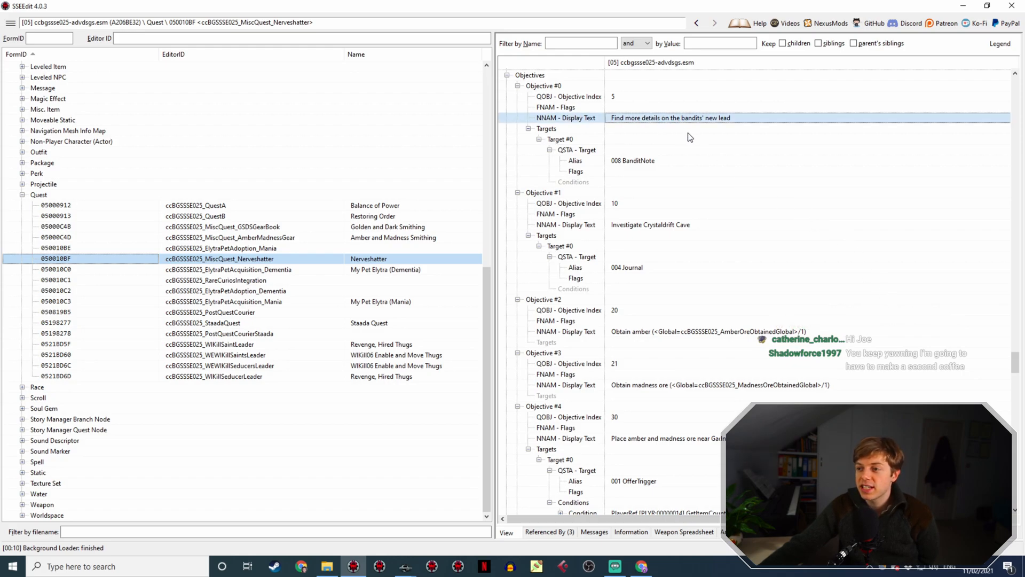
left_click(636, 224)
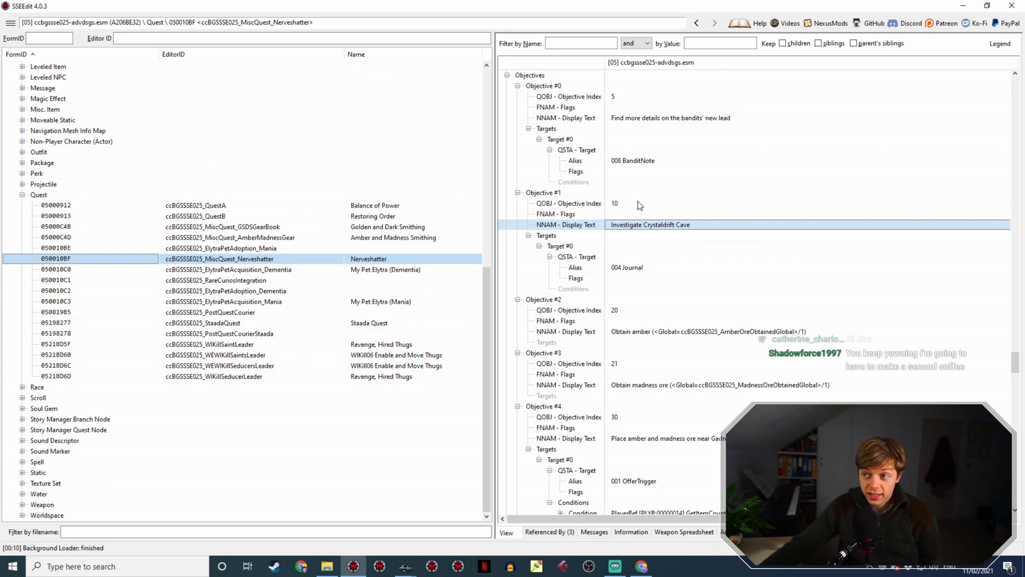
scroll(639, 206, "up", 15)
scroll(669, 340, "up", 13)
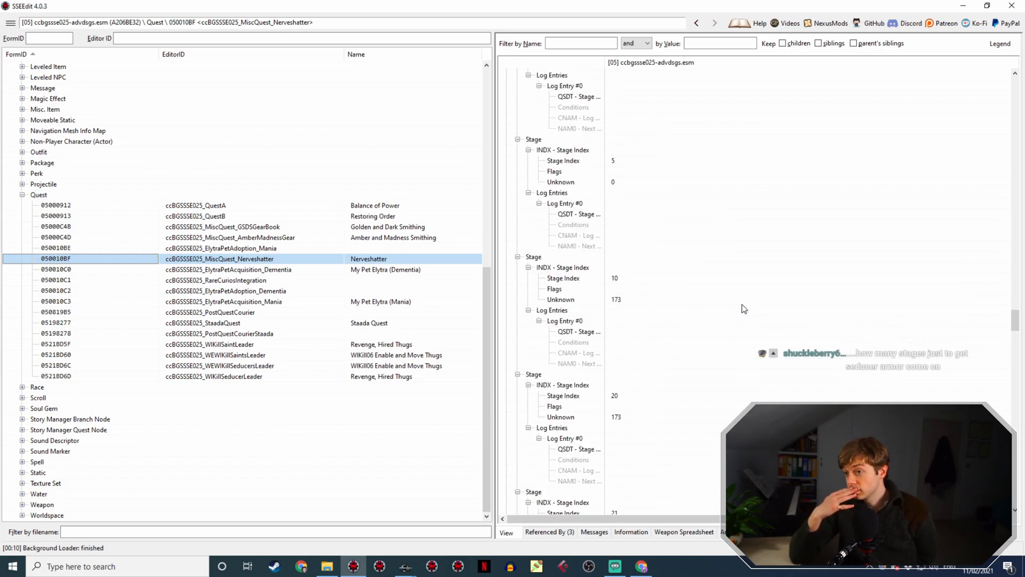
scroll(695, 264, "down", 5)
scroll(709, 267, "down", 15)
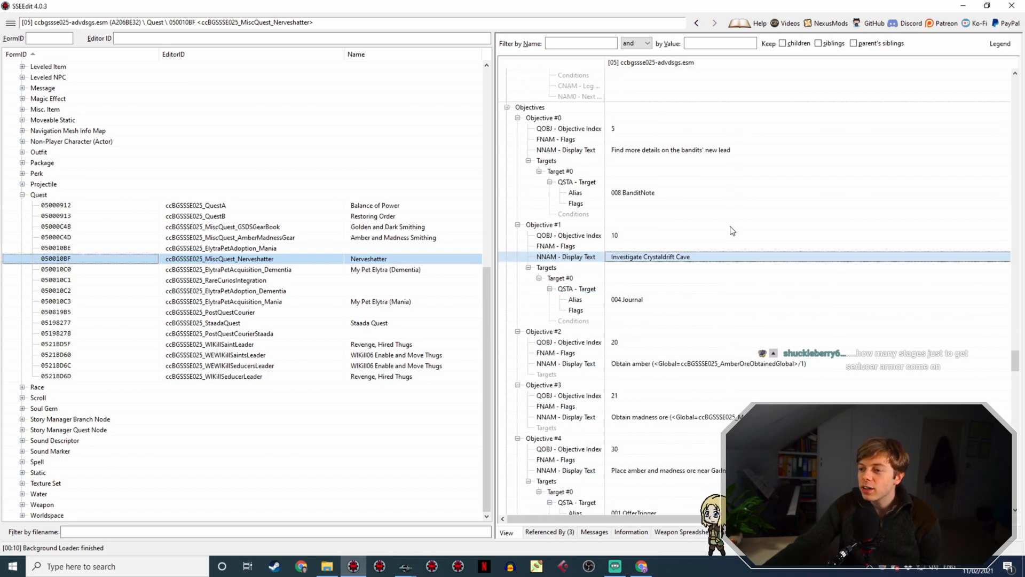
scroll(734, 239, "up", 7)
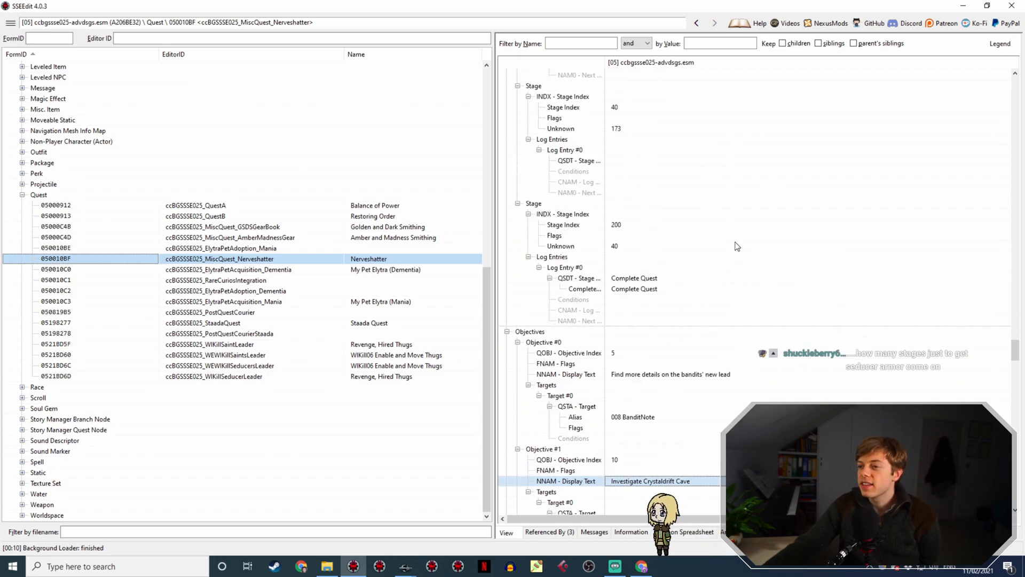
Switch back to the Creation Kit and point the treasure line's GetStage condition at the quest ccBGSSSE025_MiscQuest_Nerveshatter
scroll(736, 246, "up", 7)
mouse_move(405, 565)
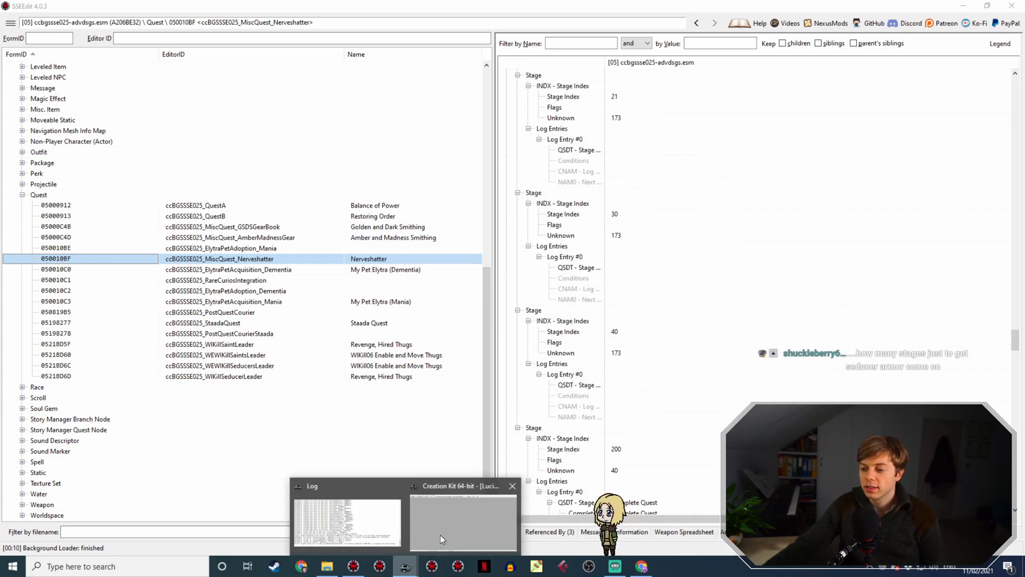
left_click(438, 535)
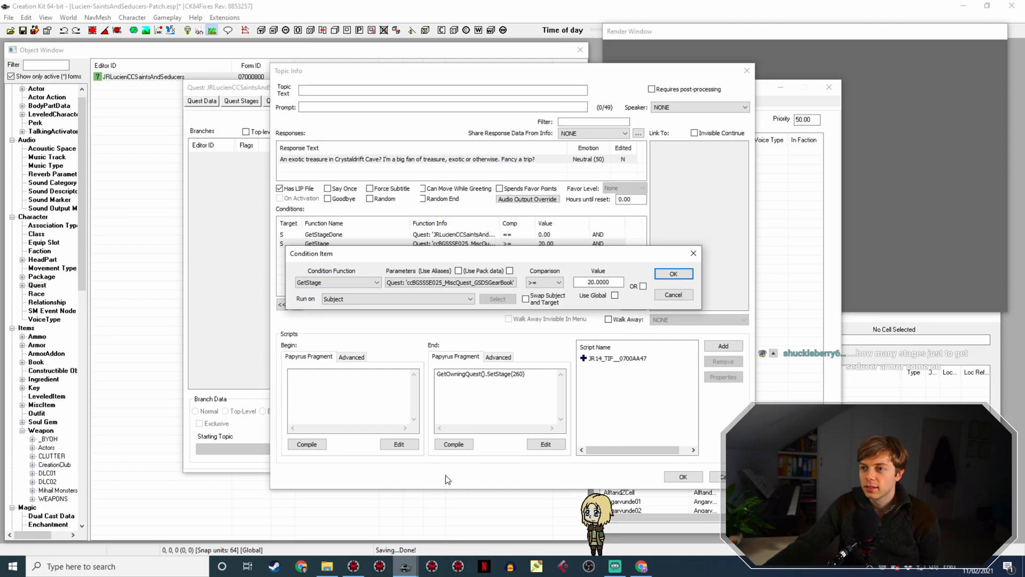
left_click(511, 283)
left_click(402, 320)
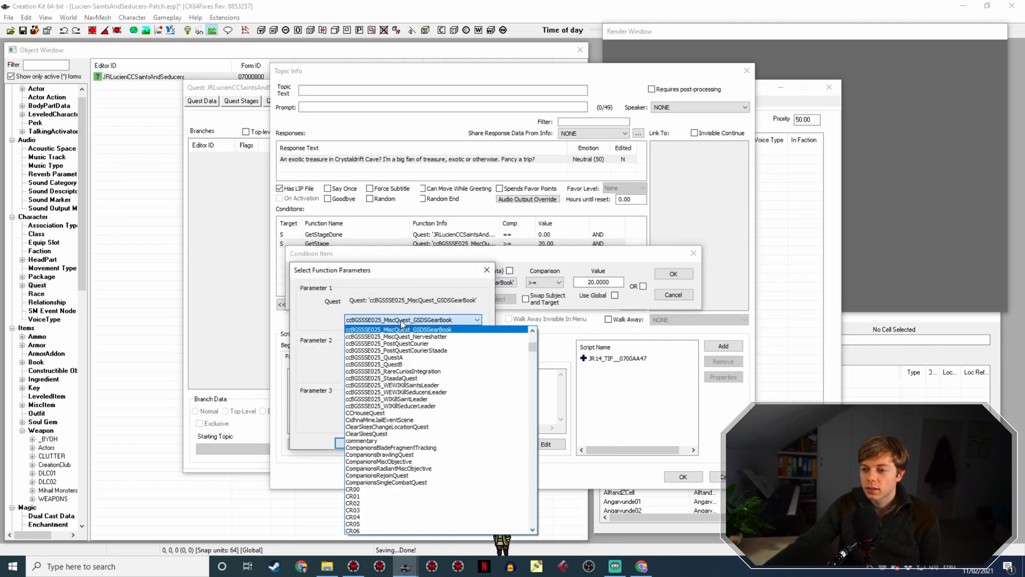
left_click(406, 337)
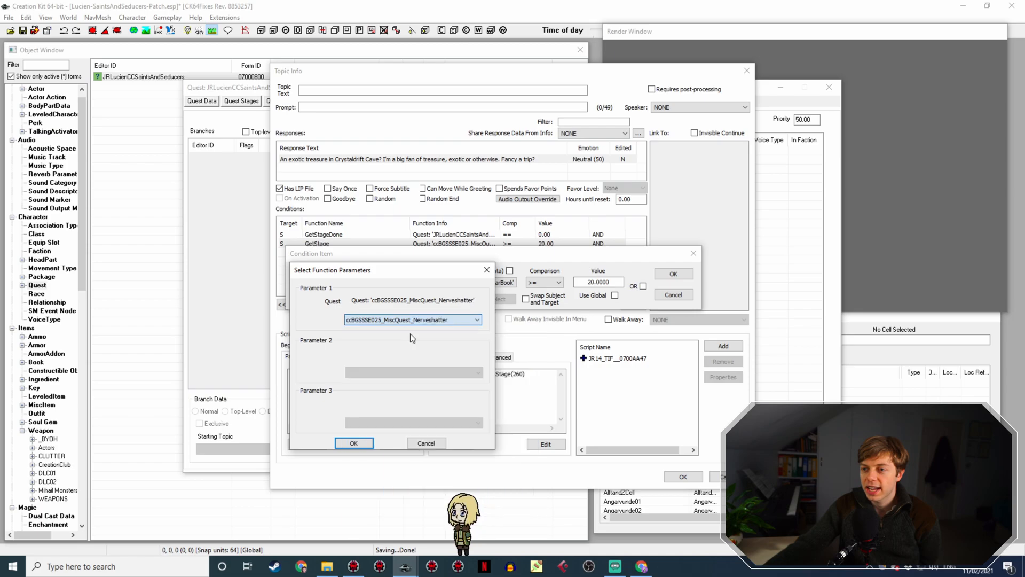
left_click(355, 443)
Make the Nerveshatter GetStage condition require a stage equal to 10, and adjust the condition list's Function Info column width
left_click(544, 281)
left_click(540, 292)
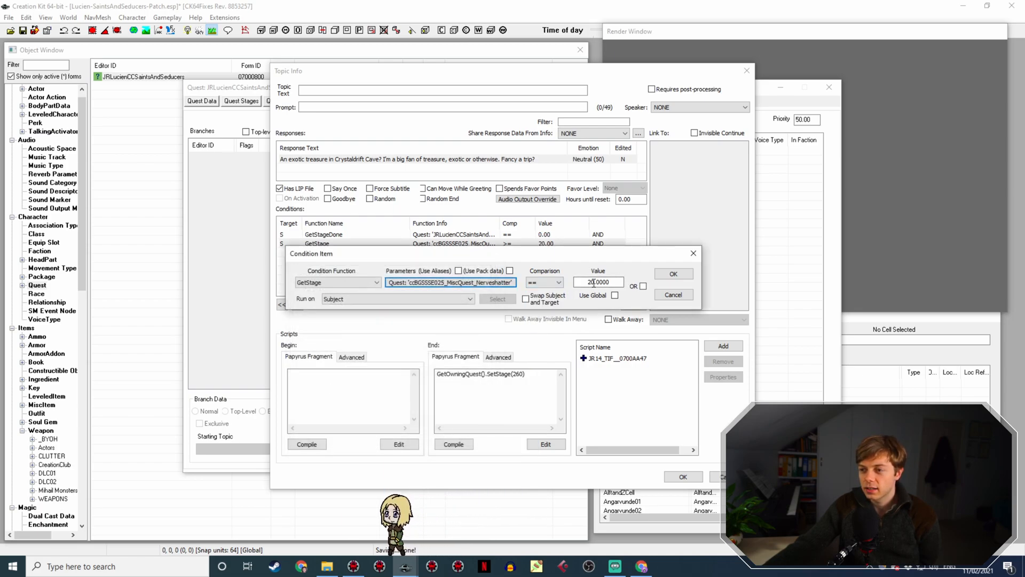
key("BackSpace")
key("BackSpace")
type("10")
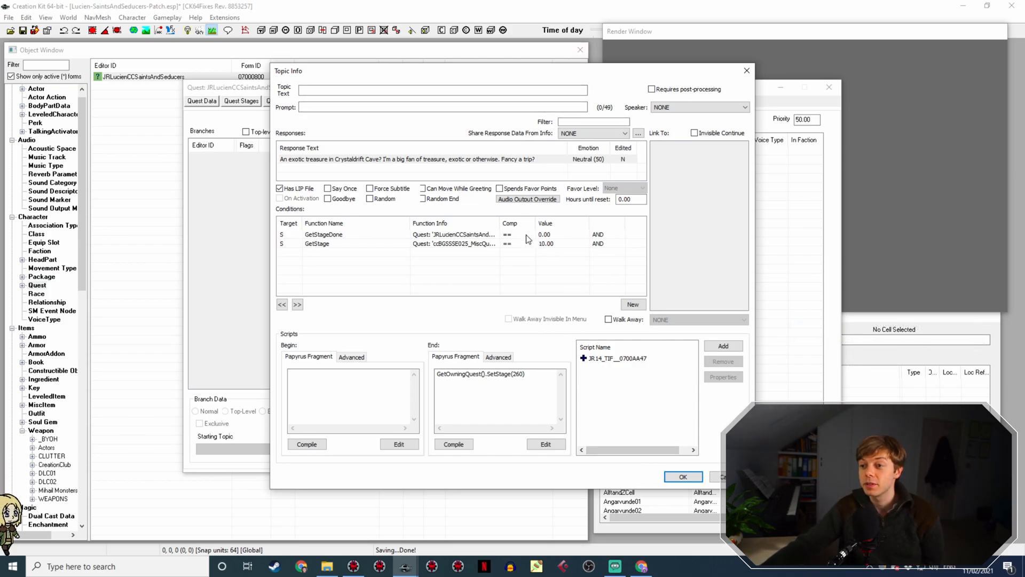
left_click_drag(501, 227, 522, 232)
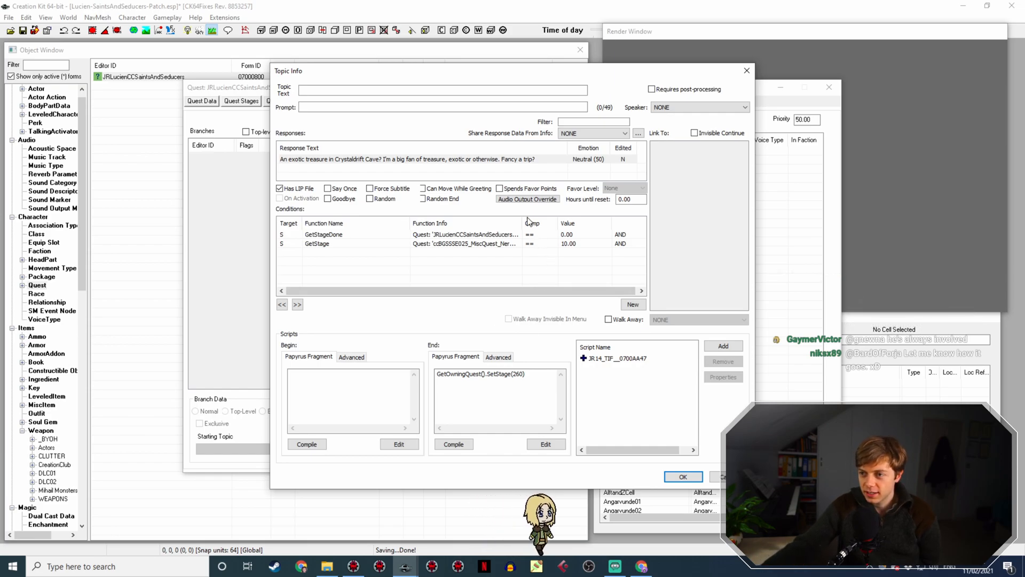
mouse_move(524, 223)
left_mouse_down()
mouse_move(618, 225)
mouse_move(520, 240)
left_mouse_up()
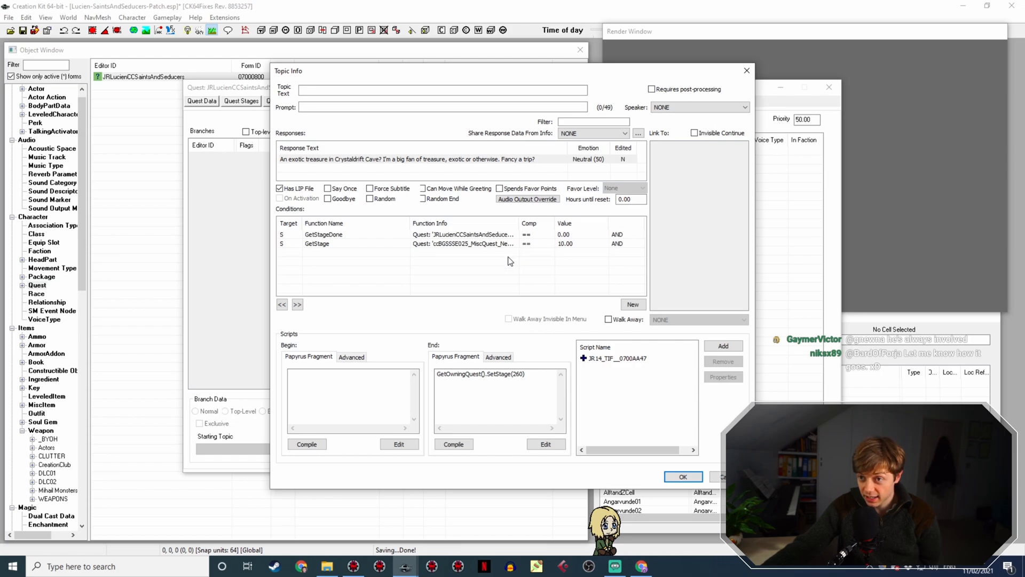
Add a new condition to the treasure line using the GetInCurrentLoc function
right_click(473, 267)
left_click(488, 271)
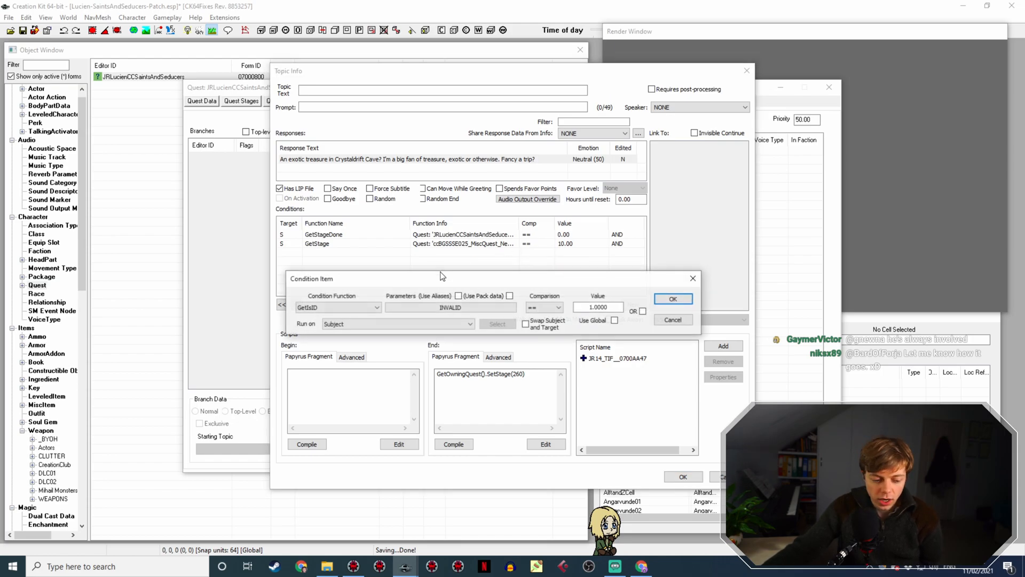
left_click(308, 308)
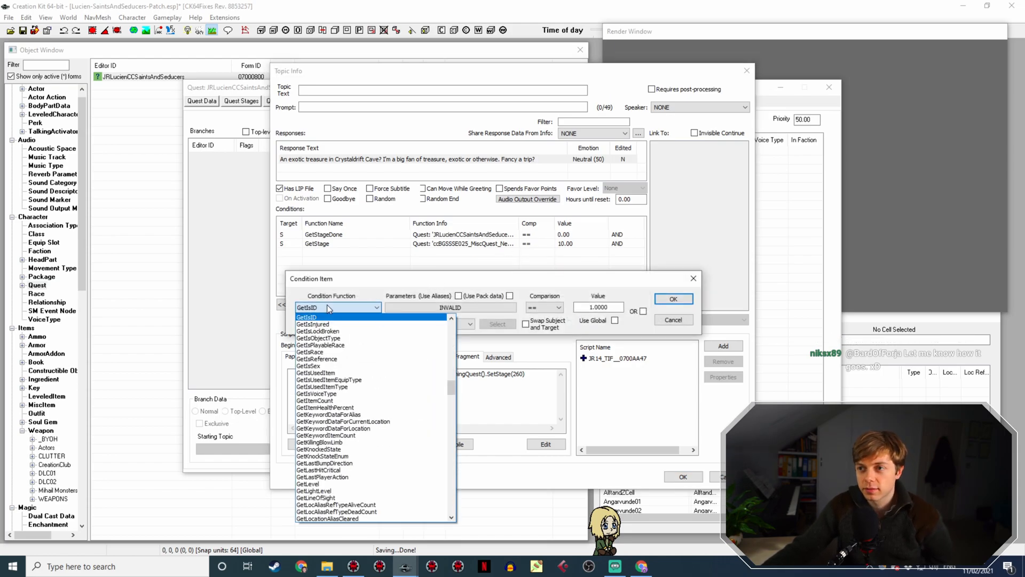
type("GetCurrent")
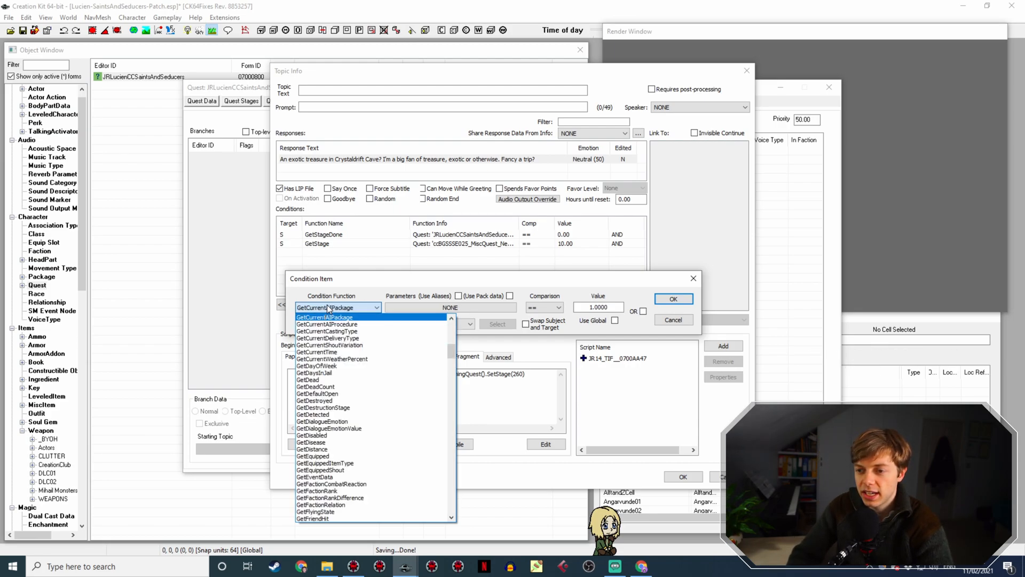
type("C")
type("GetCurrent")
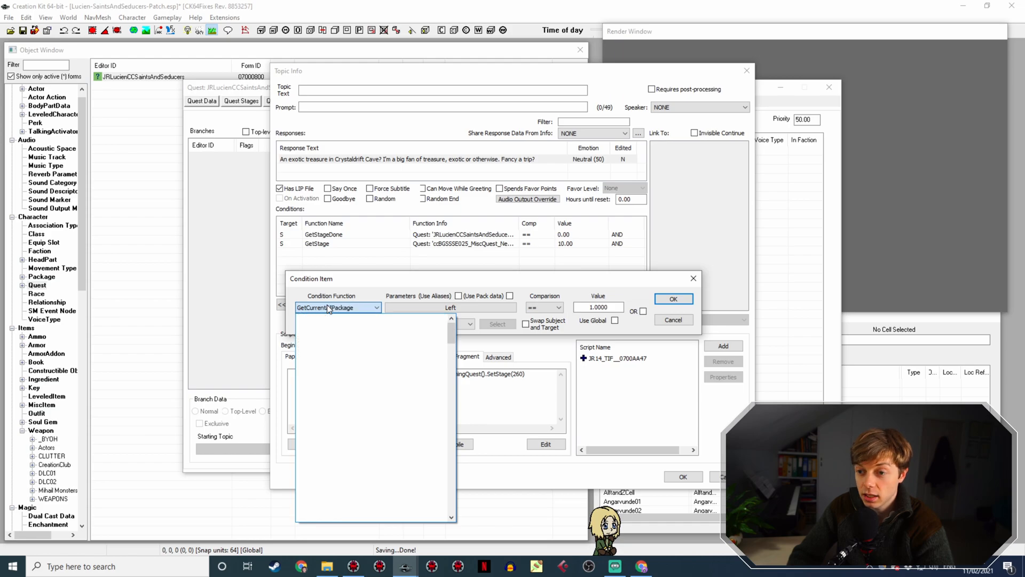
type("GetCGetG")
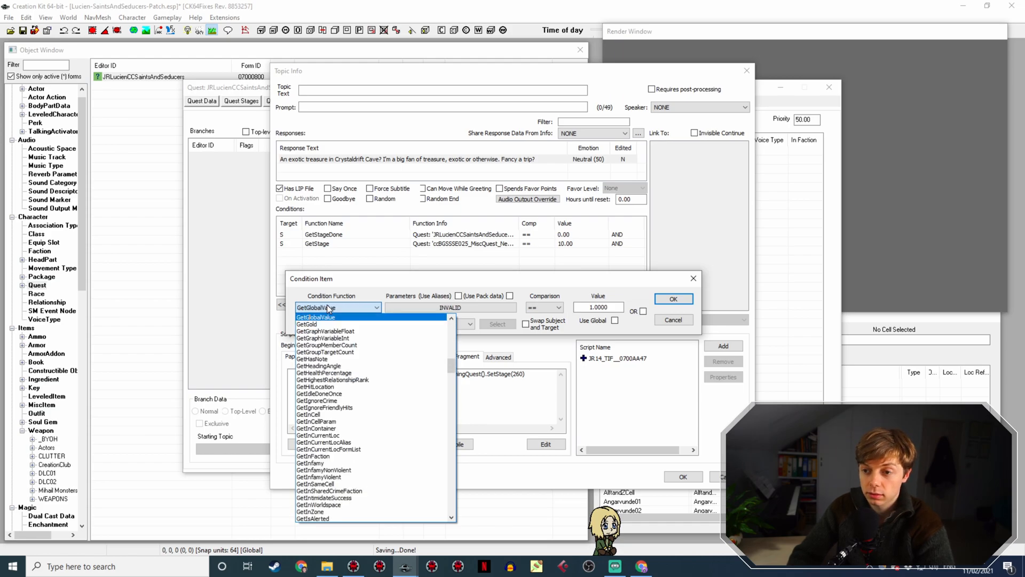
type("GetInCurrentLoc")
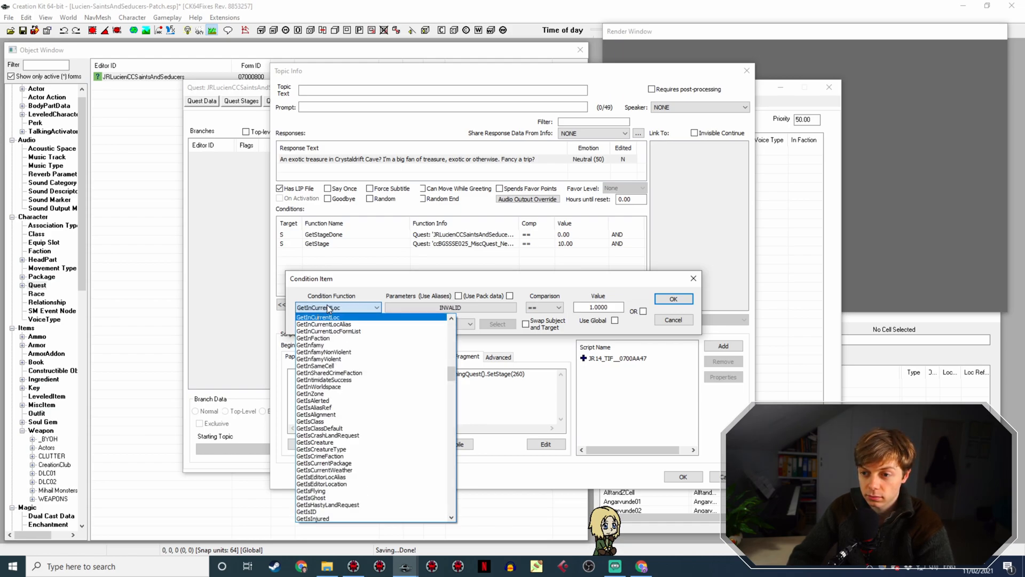
key("Return")
Set the GetInCurrentLoc condition's location to CrystaldriftCaveLocation with a value of 0
left_click(420, 308)
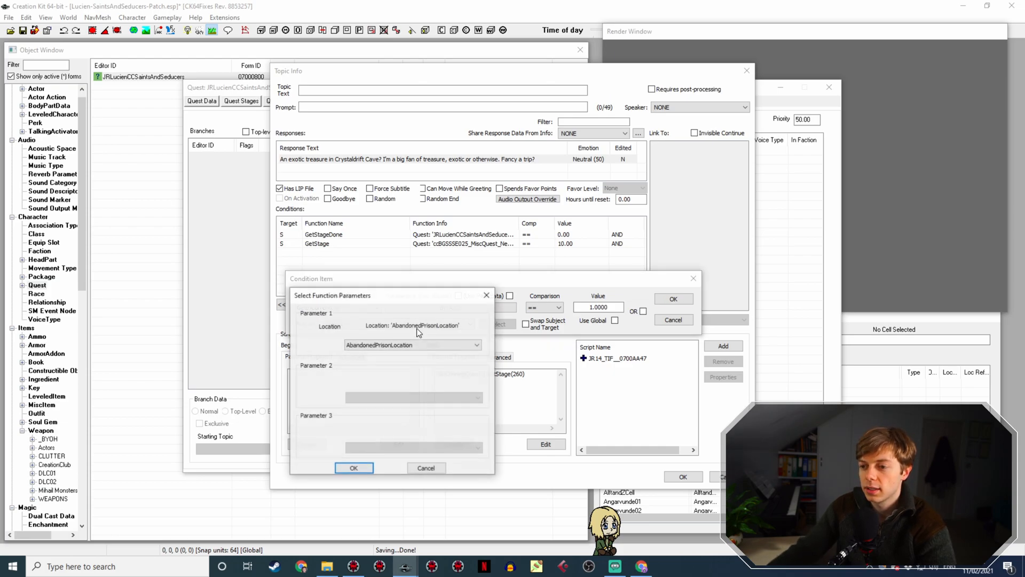
left_click(402, 346)
left_click(402, 345)
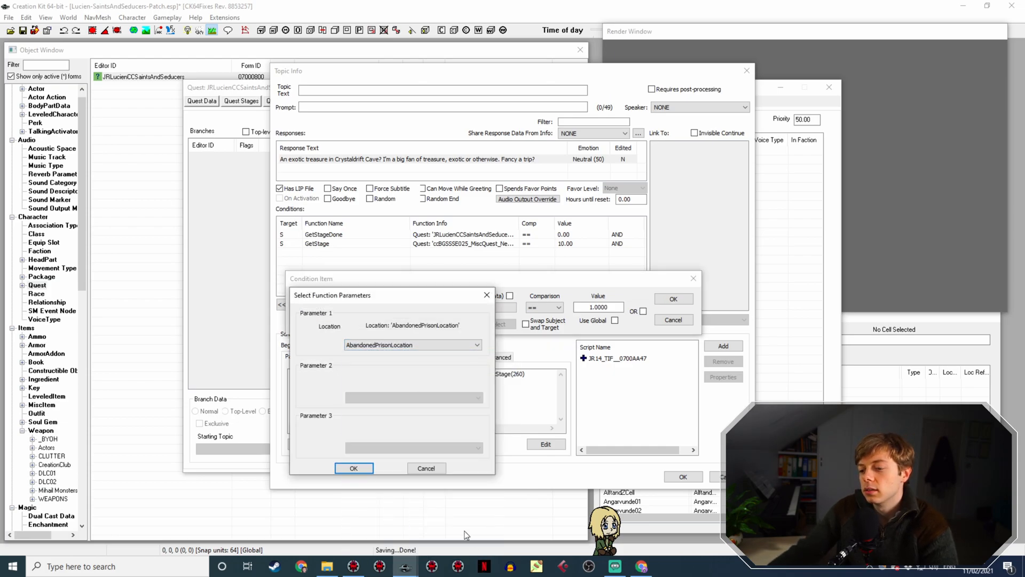
left_click(388, 350)
type("cry")
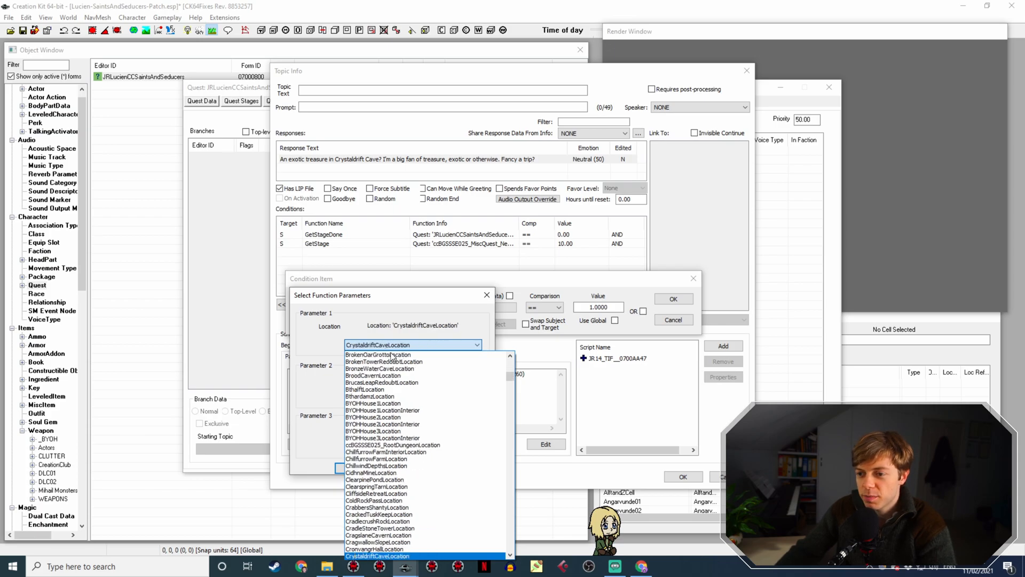
key("Return")
key("Return")
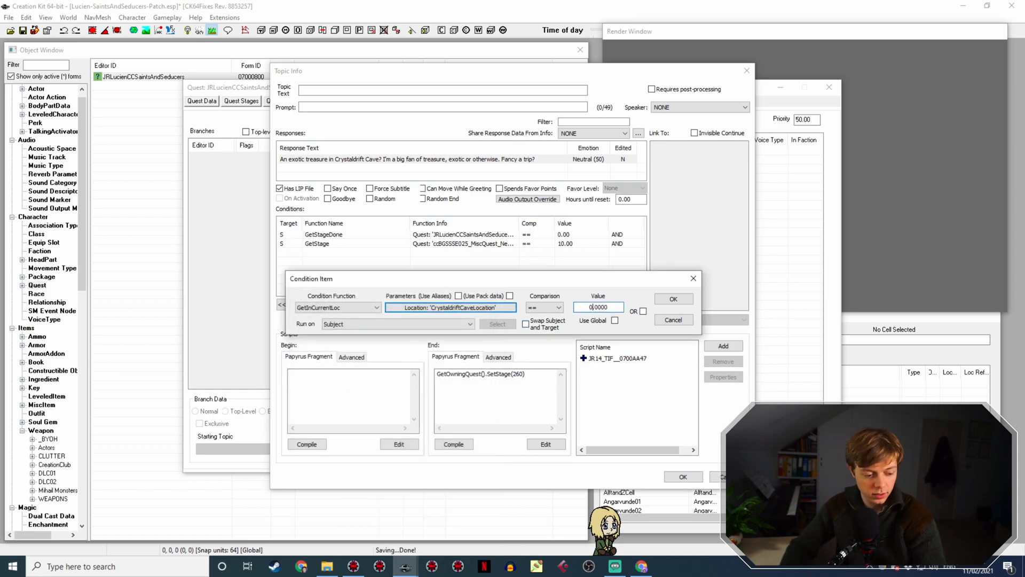
key("Return")
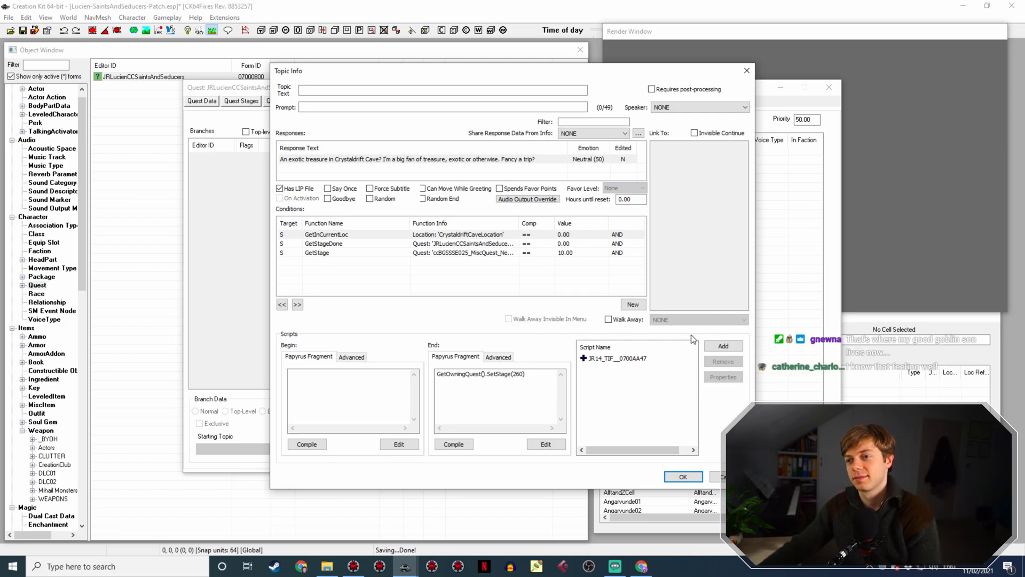
Check the full parameters of the treasure line's conditions and save the topic info
left_click_drag(521, 225, 538, 225)
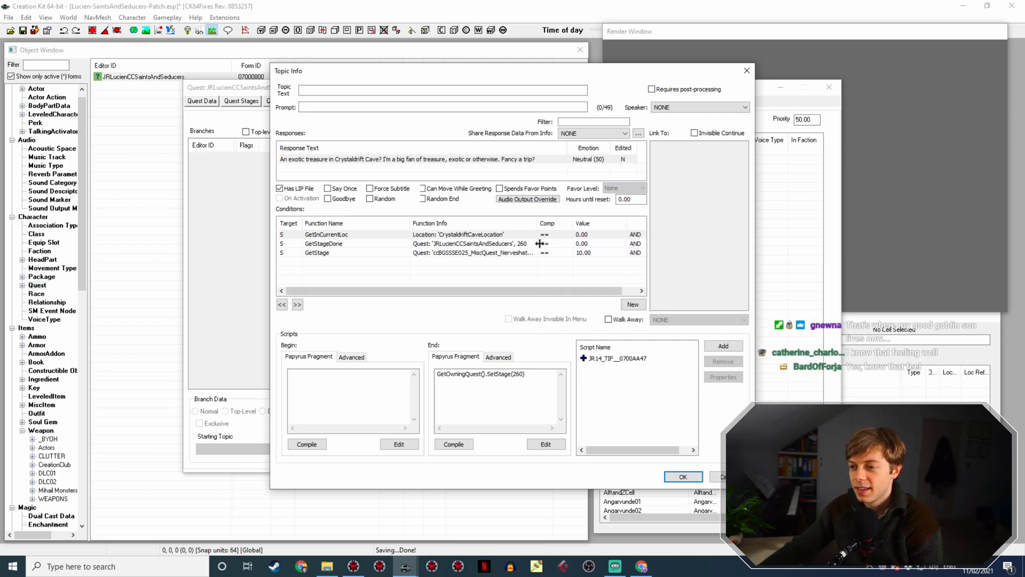
left_click(529, 262)
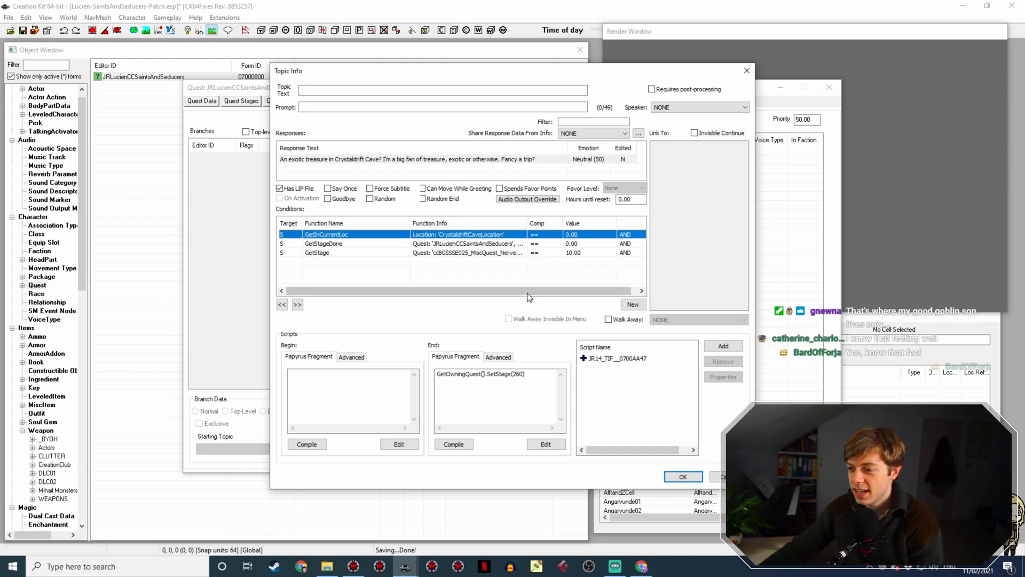
left_click(685, 476)
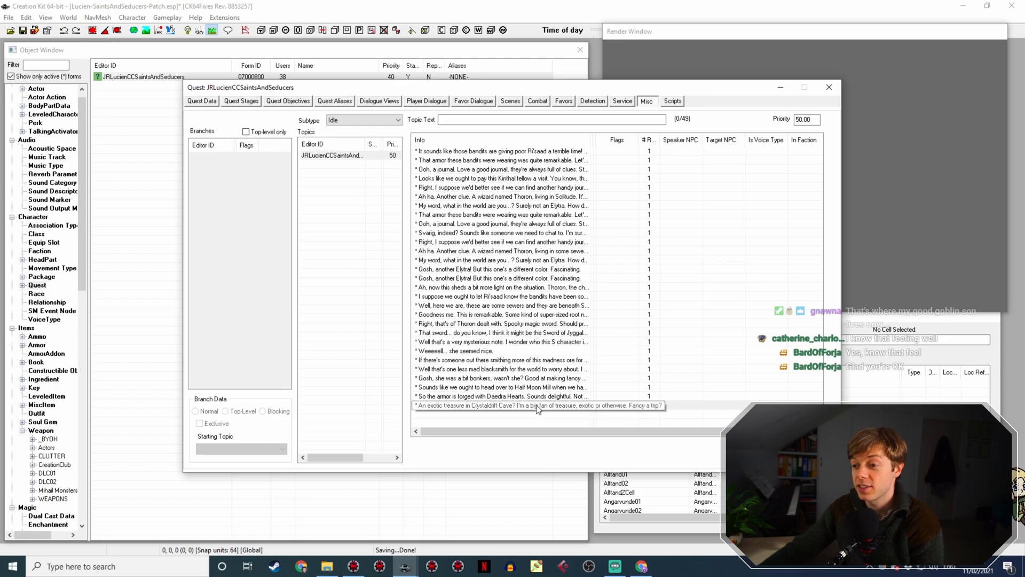
Review the conditions and stage scripts of the Crystaldrift Cave treasure, Daedra Hearts and Half Moon Mill lines
double_click(550, 405)
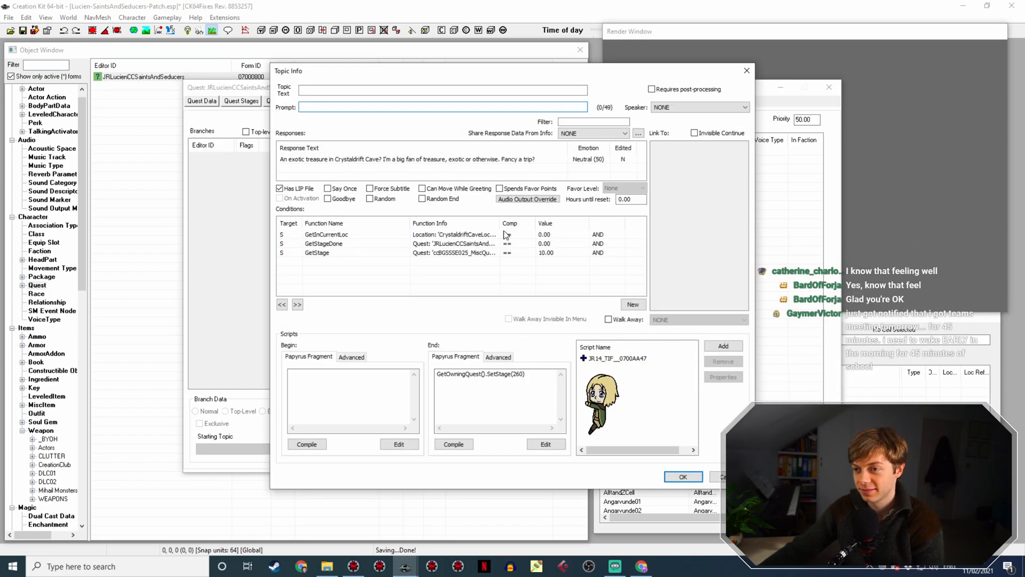
left_click_drag(501, 228, 540, 228)
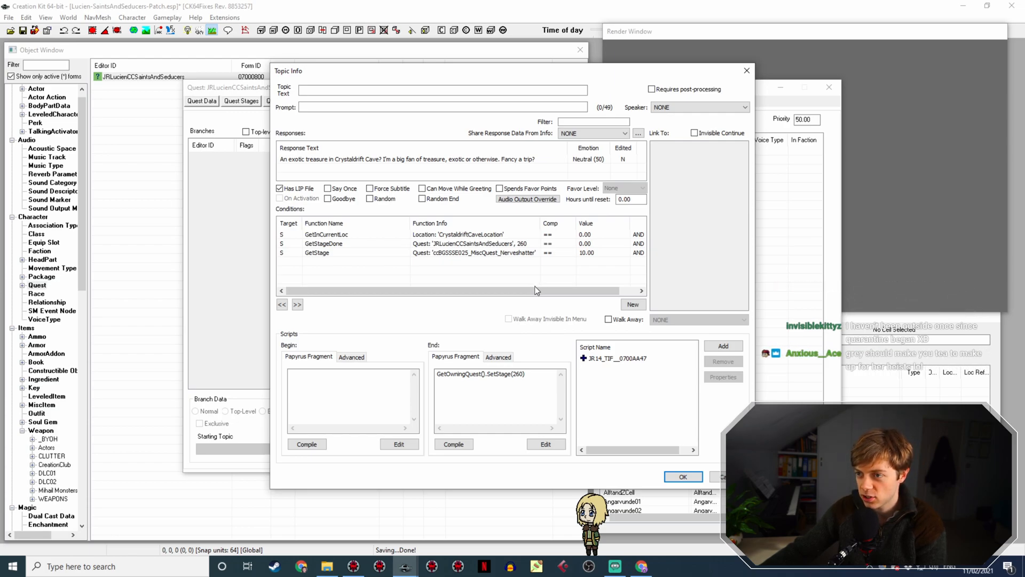
left_click(683, 476)
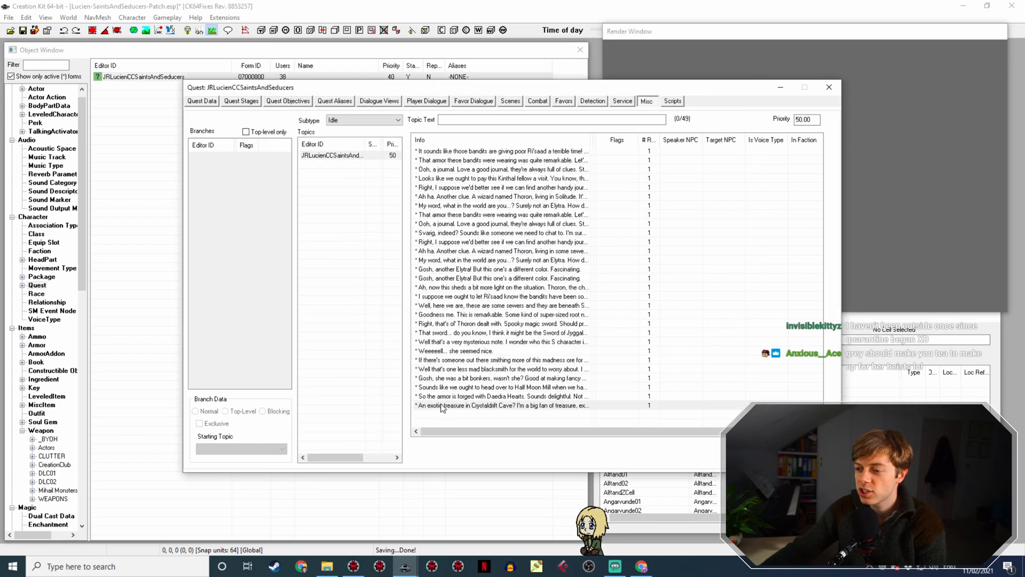
double_click(444, 396)
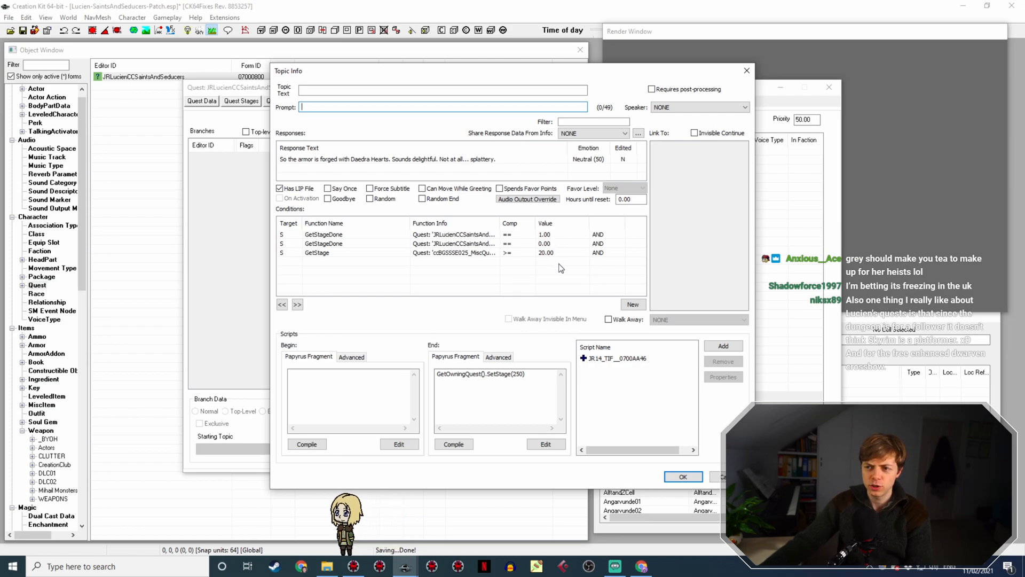
left_click(690, 478)
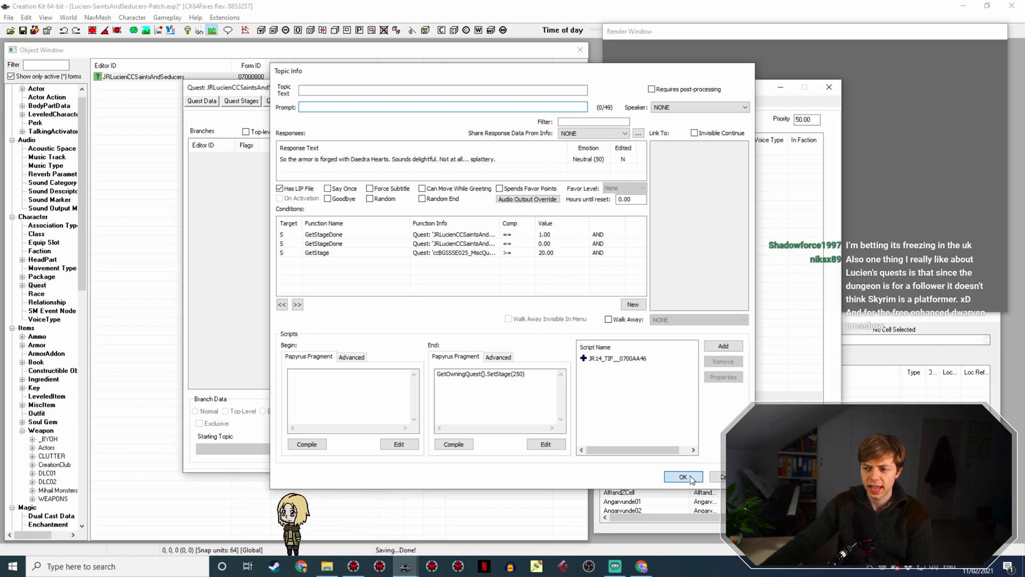
double_click(500, 387)
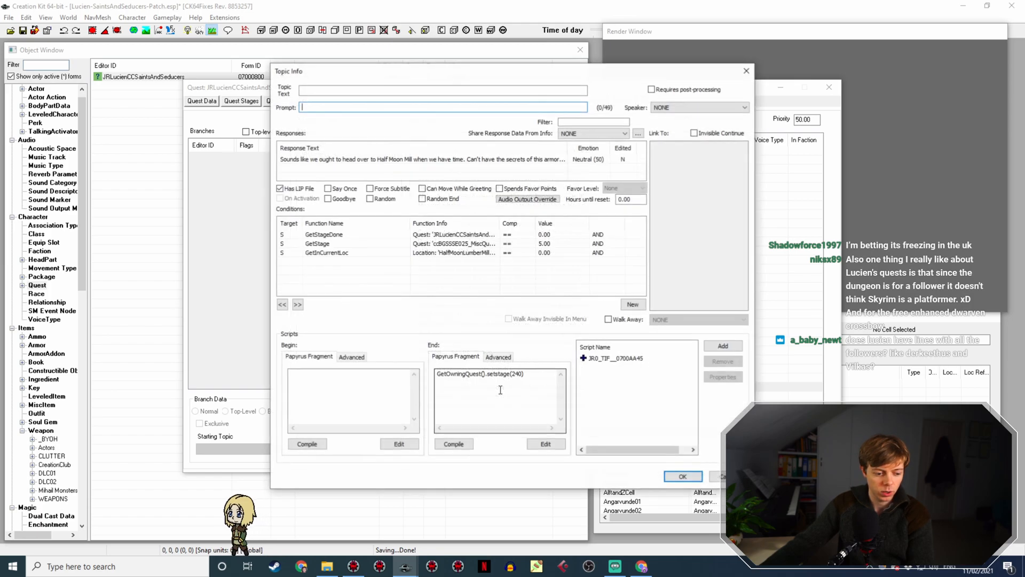
left_click(688, 478)
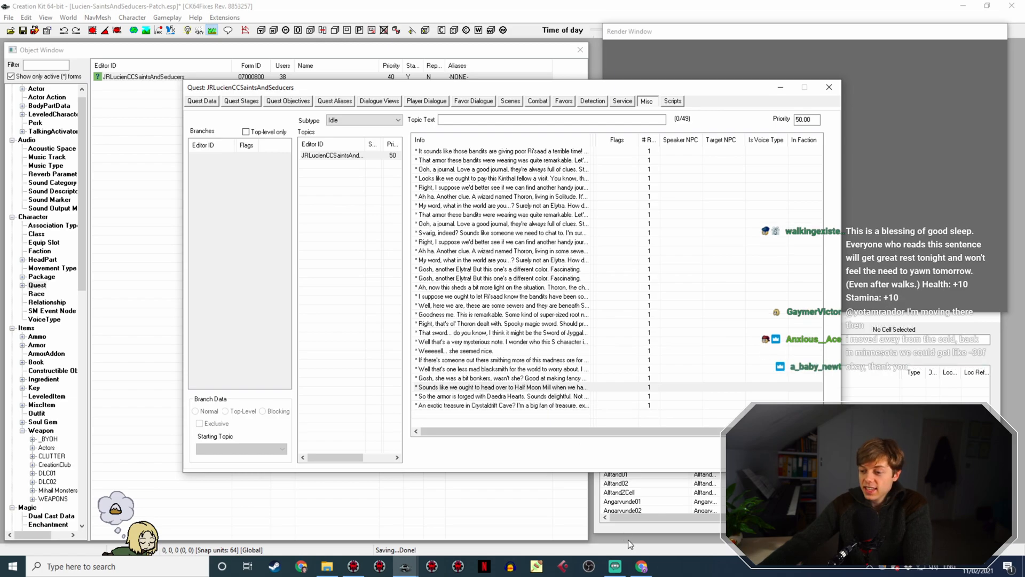
Switch to Chrome and read the Gadnor's Last Wishes page linked from the Nerveshatter quest article
left_click(642, 571)
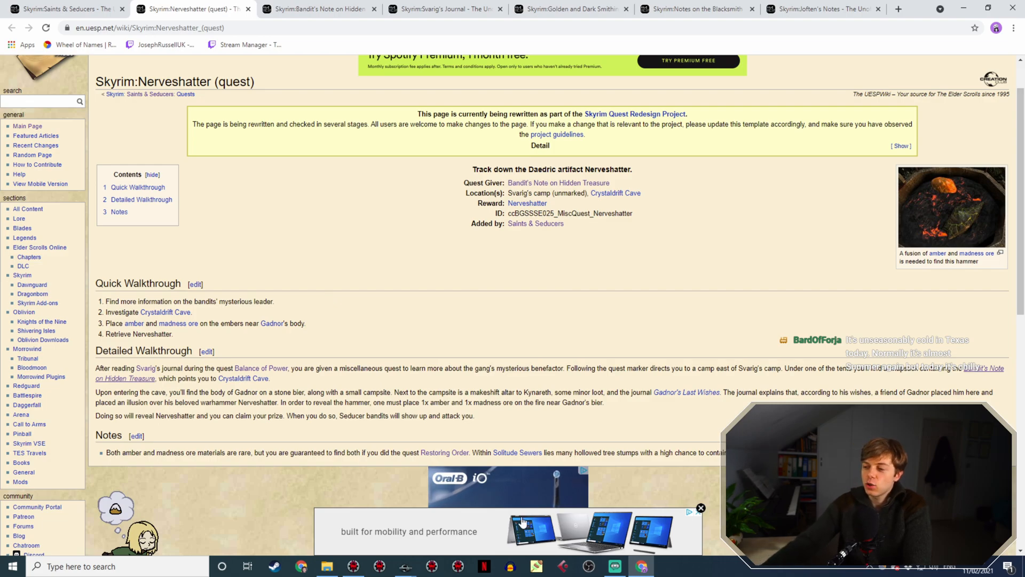
middle_click(686, 393)
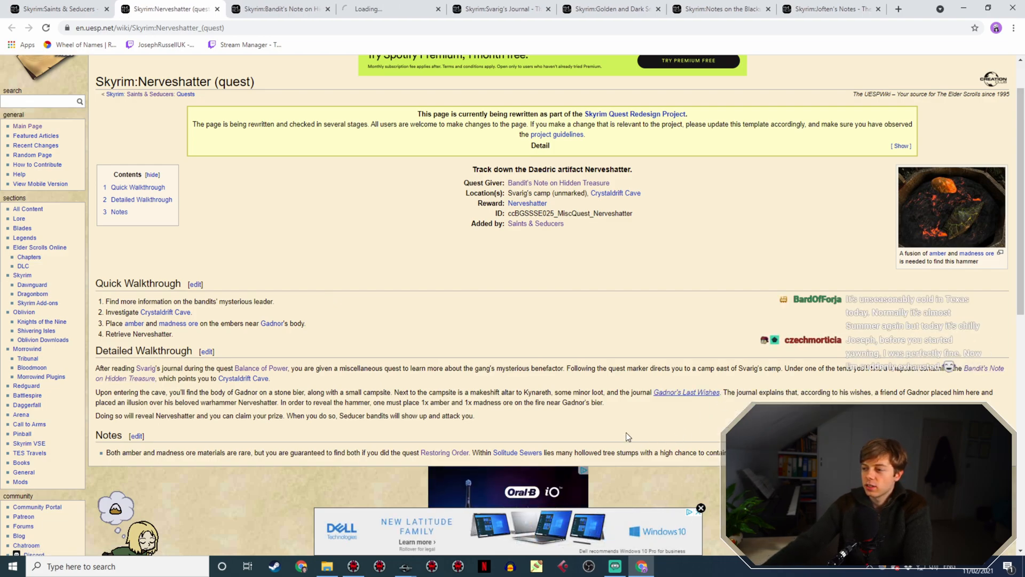
left_click(376, 9)
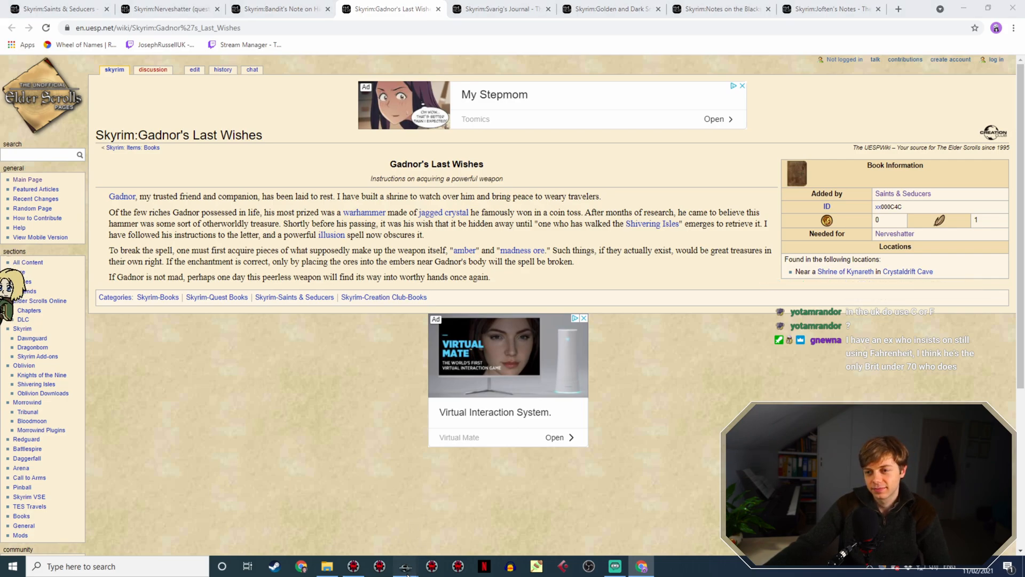
Switch back to the Creation Kit and duplicate the Crystaldrift Cave treasure line in the Idle topic
mouse_move(422, 566)
left_click(468, 510)
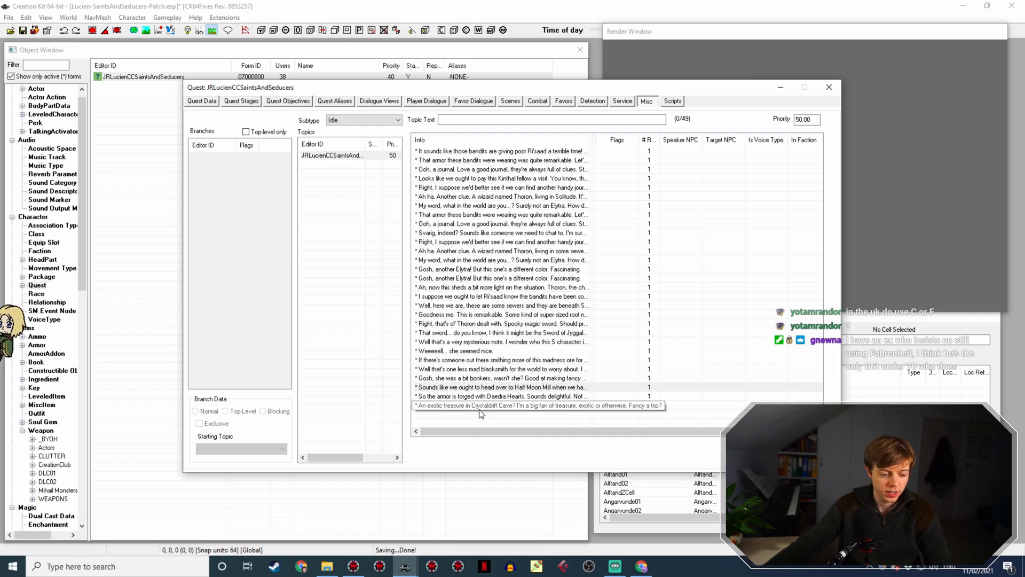
scroll(556, 345, "right", 1)
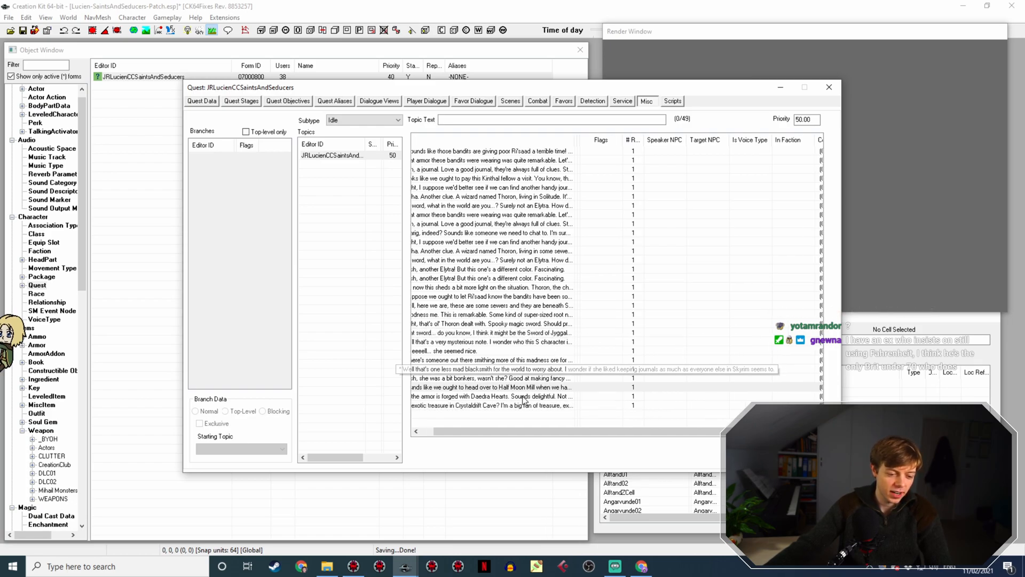
left_click_drag(478, 431, 460, 429)
right_click(483, 405)
key("Escape")
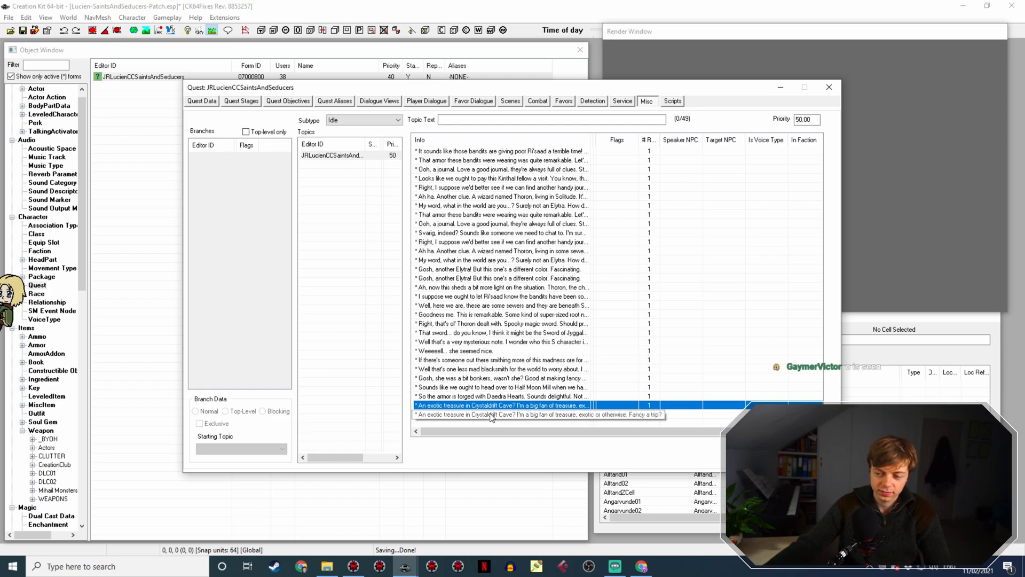
Open the response of the duplicated Crystaldrift Cave treasure line and reread the Gadnor's Last Wishes page in Chrome
double_click(491, 415)
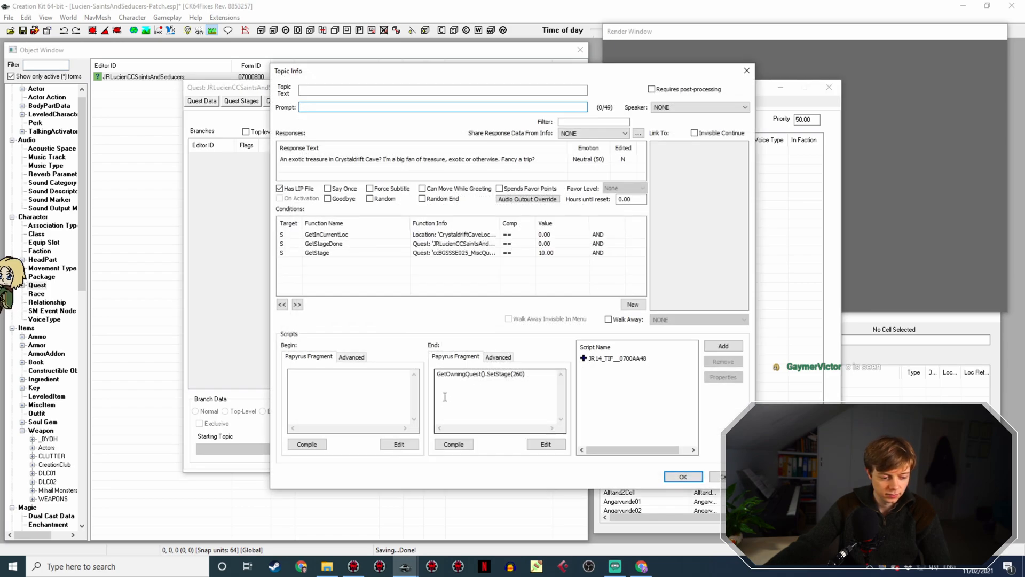
double_click(393, 159)
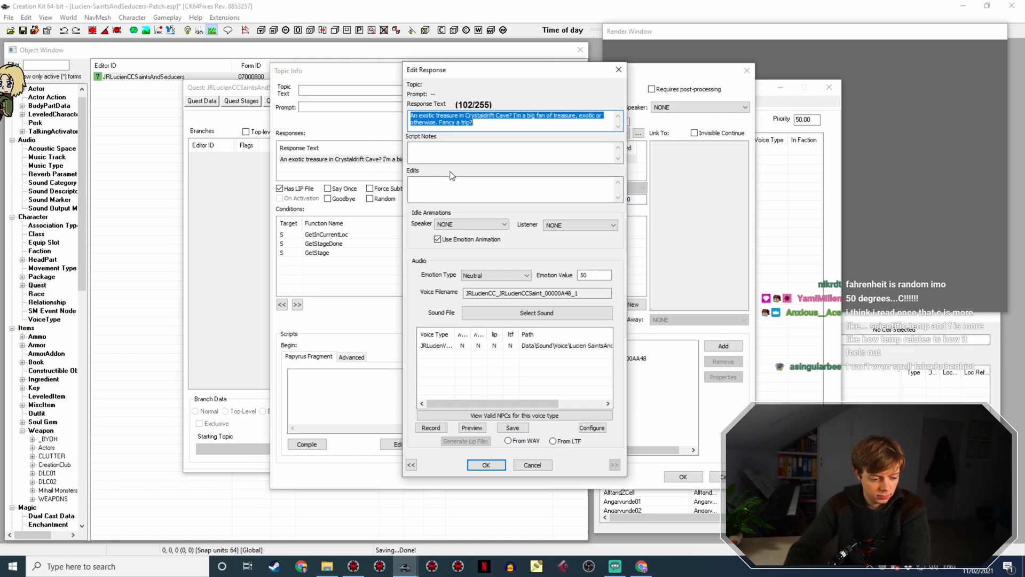
key("alt+Tab")
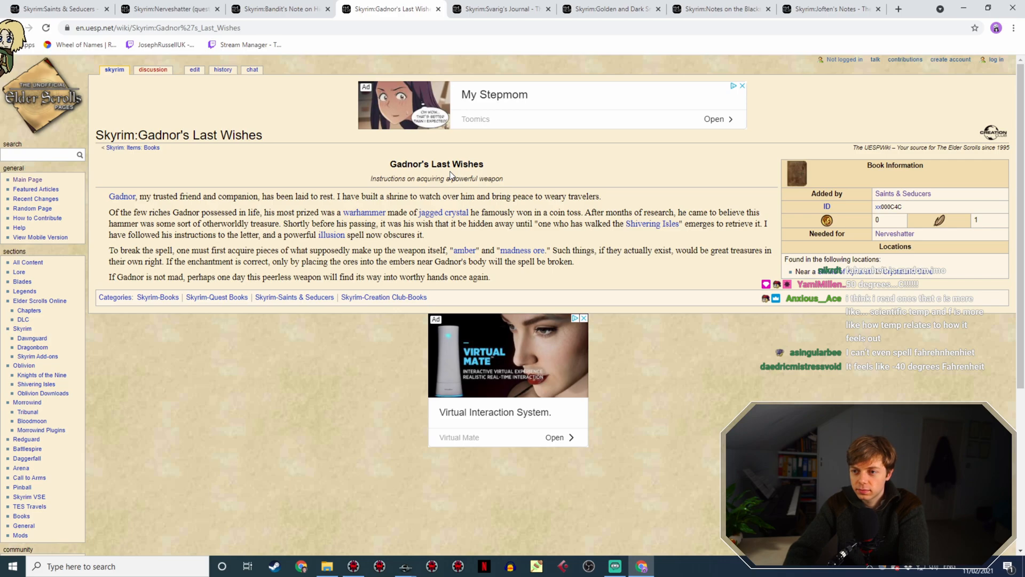
Back in the Creation Kit, set the response to "Are we sure it's the best idea to put Amber and Madness Ore into the flames near this corpse?"
key("alt+Tab")
type("Are we sure it's the best Id")
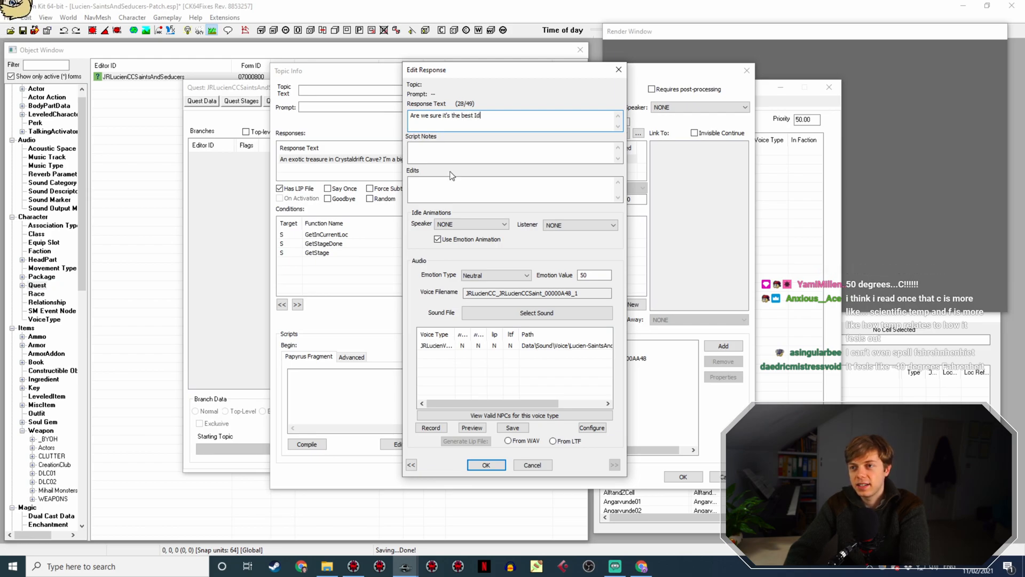
type("dea to put a")
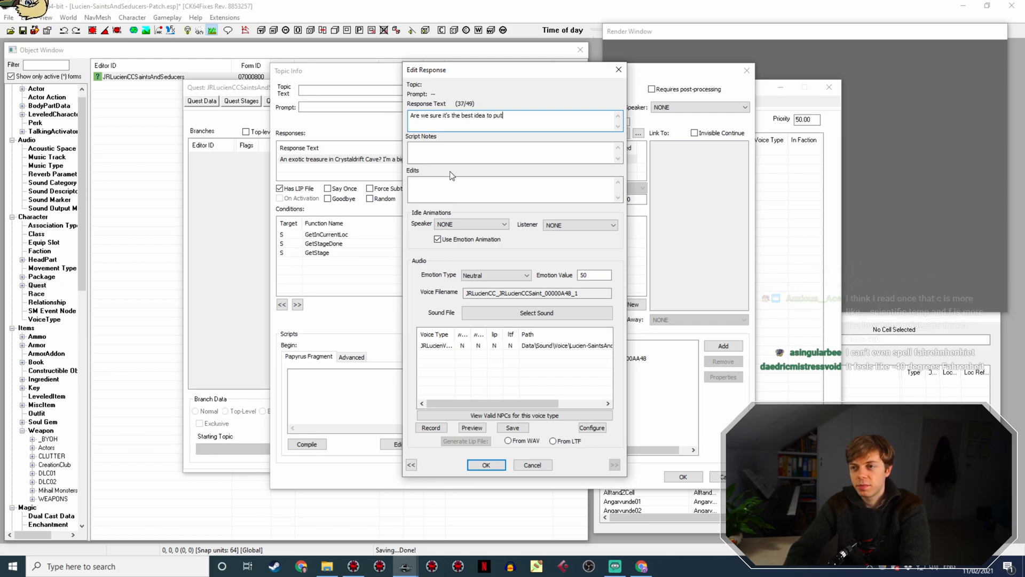
key("BackSpace")
type("Amber and")
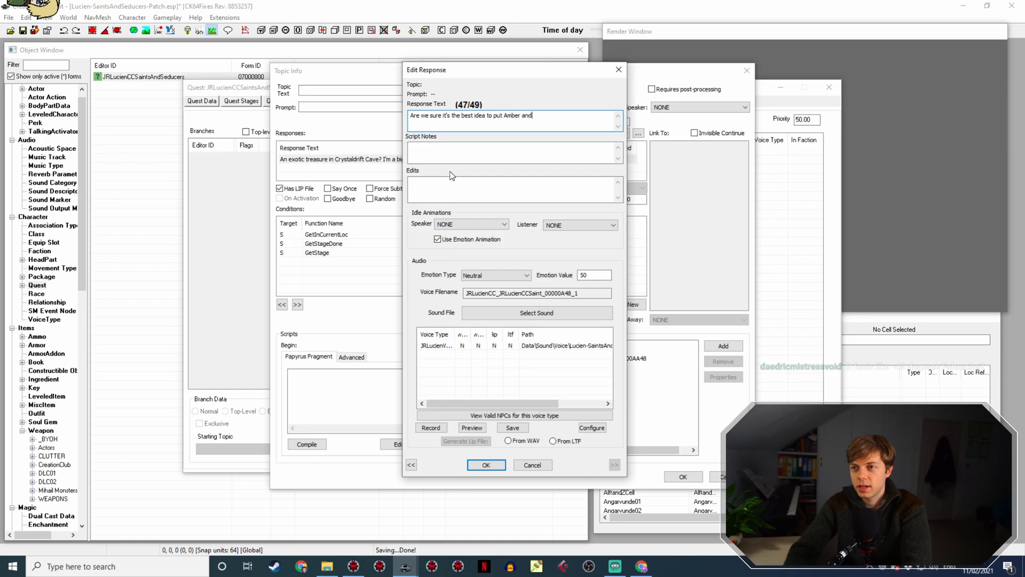
type(" Madness Ore into the flames near this corpse?")
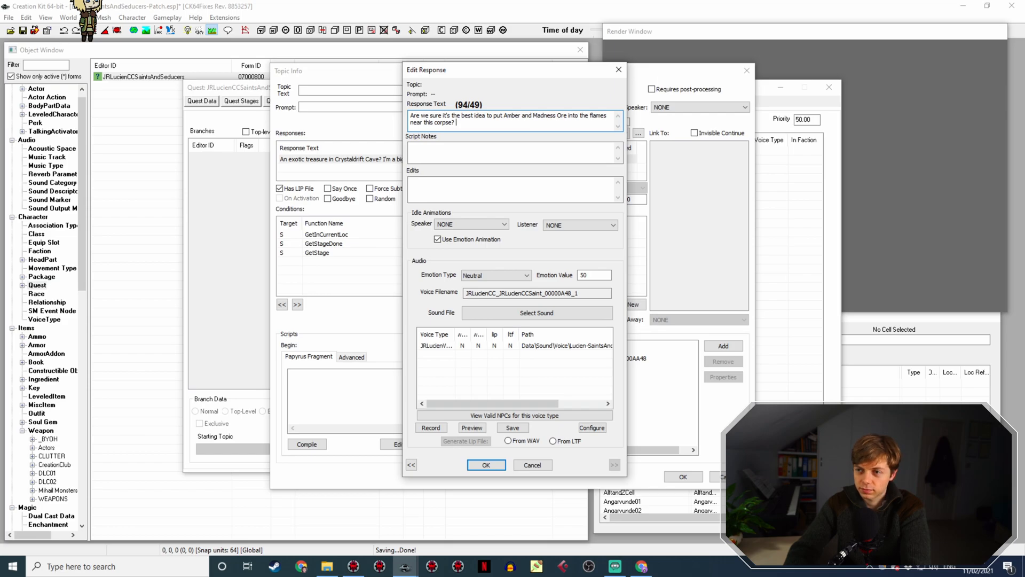
Consult Gadnor's Last Wishes in Chrome and extend the question in the Creation Kit response to end with "near this corpse to retrieve a magic hammer?"
key("alt+Tab")
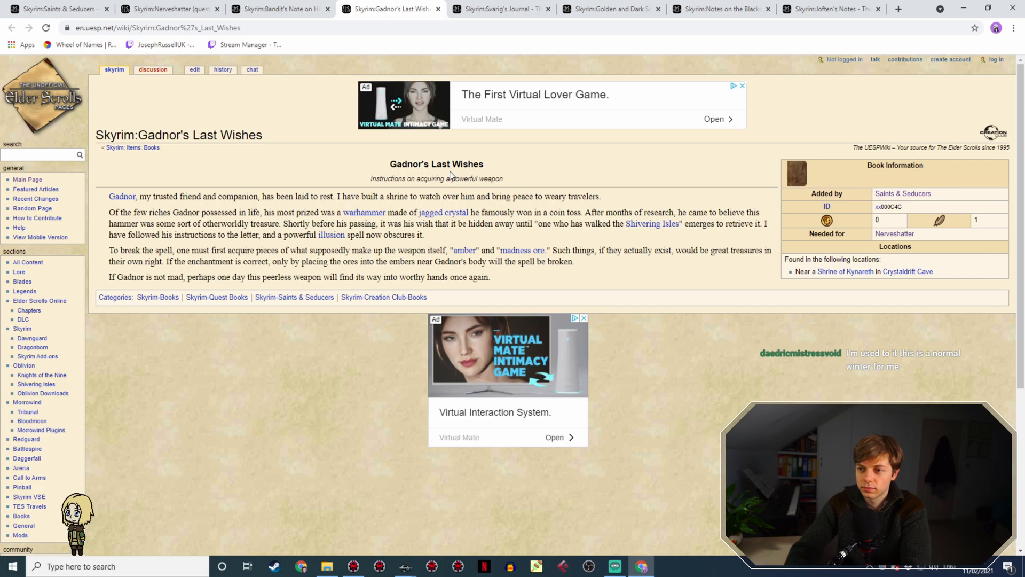
key("alt+Tab")
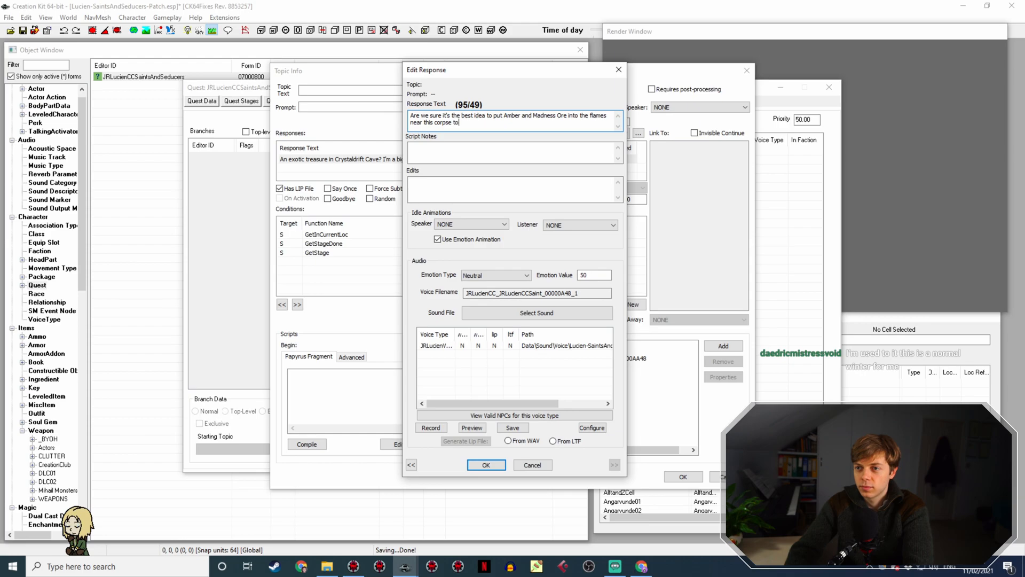
key("BackSpace")
key("BackSpace")
type("ieve ")
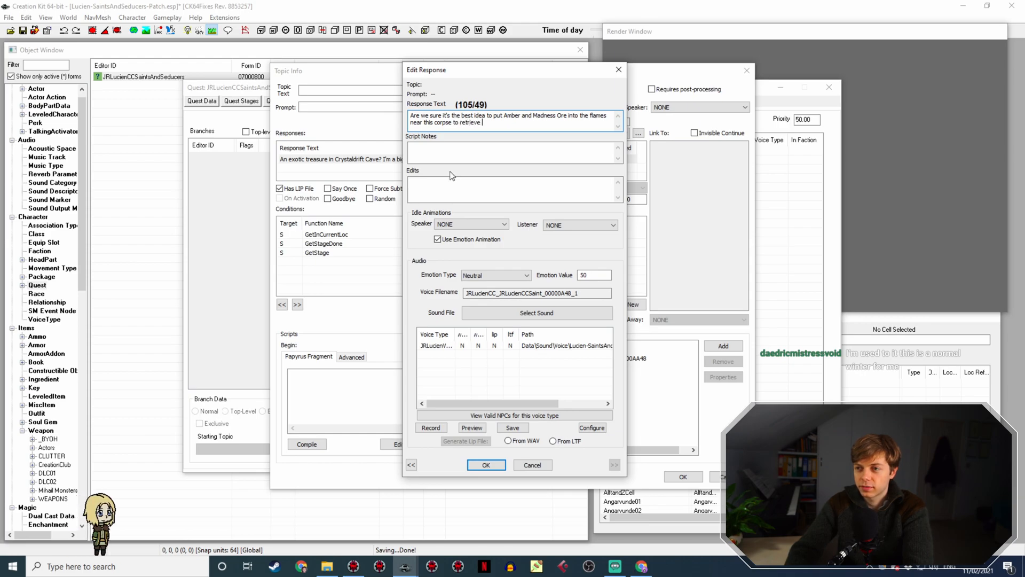
type("a magic")
key("alt+Tab")
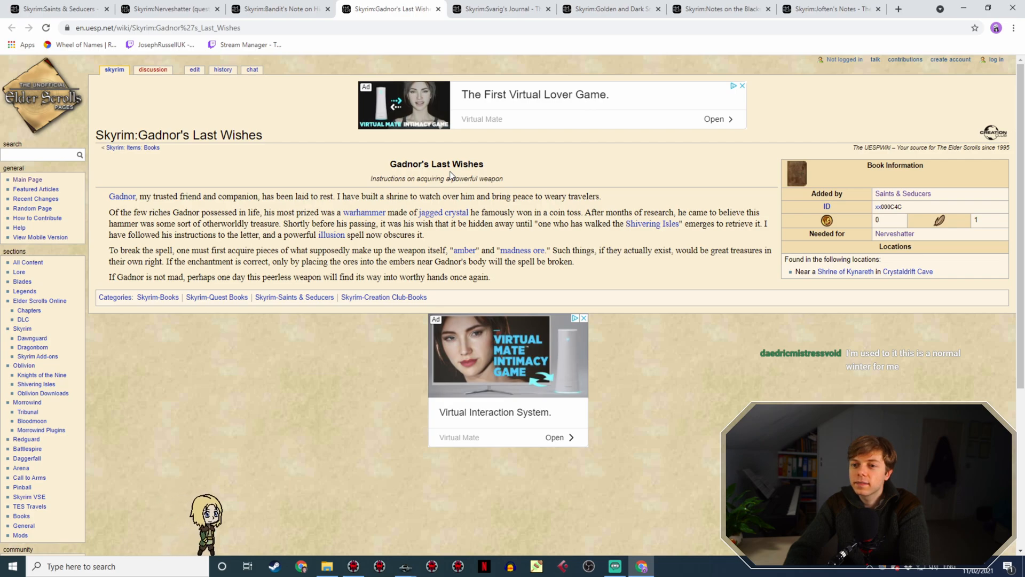
key("alt+Tab")
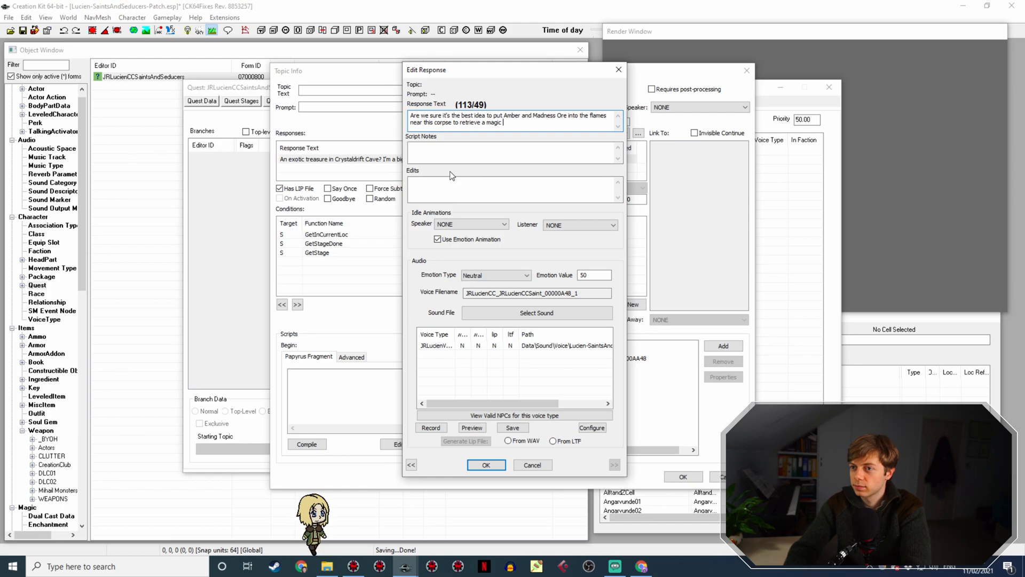
type("h")
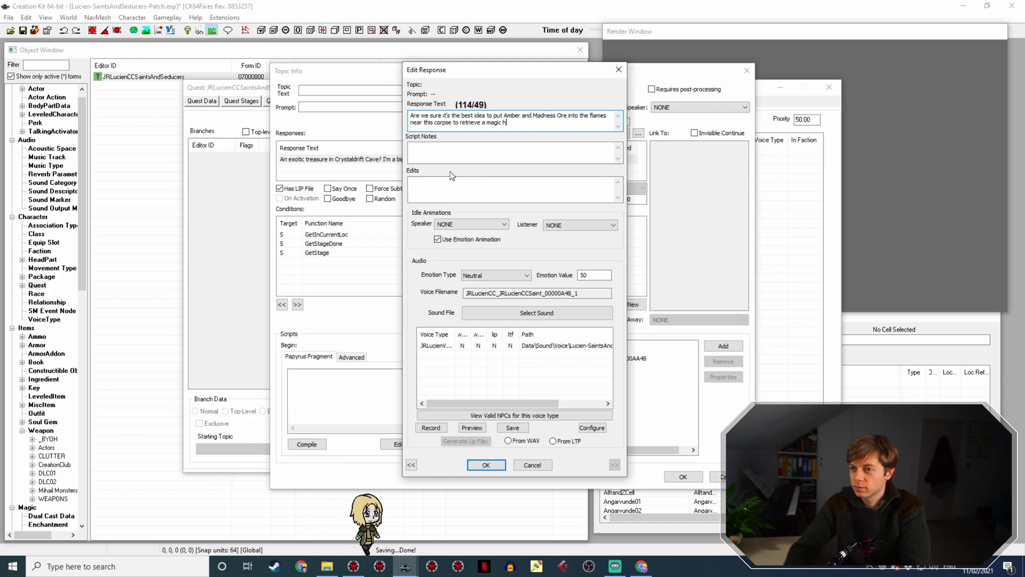
type("ammer?")
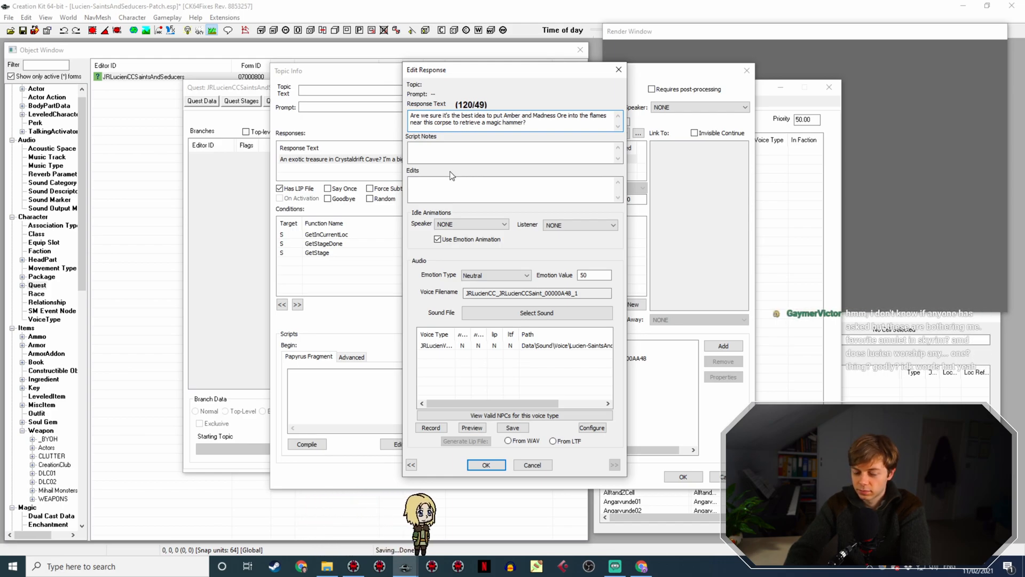
type(" Could awai")
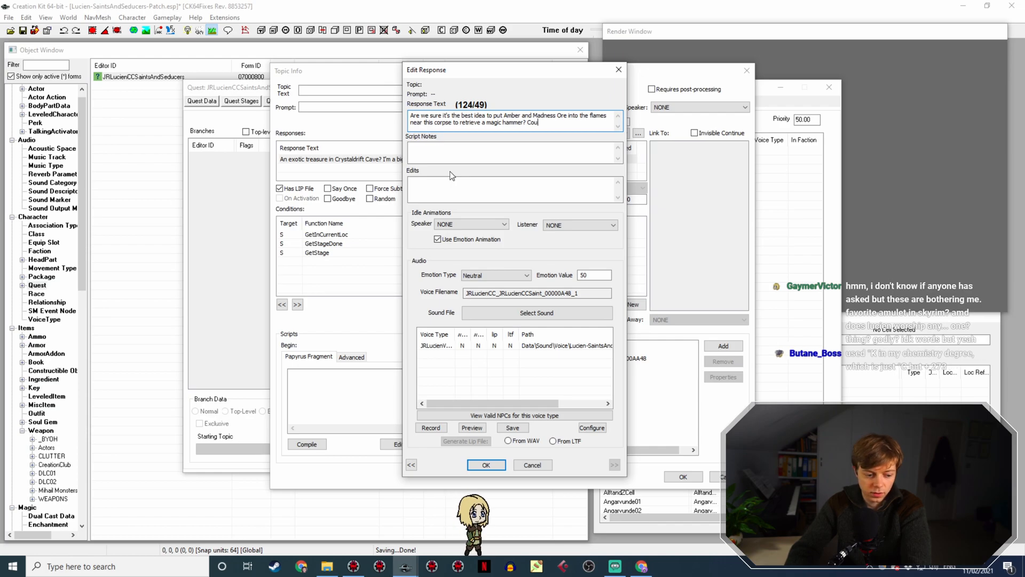
key("BackSpace")
key("BackSpace")
key("BackSpace")
key("BackSpace")
key("BackSpace")
key("BackSpace")
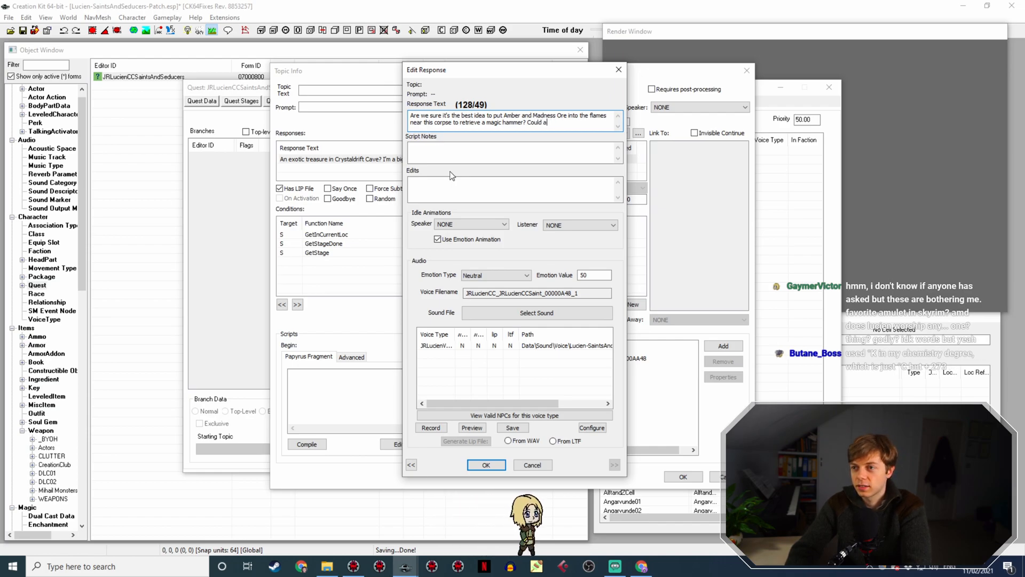
key("BackSpace")
key("BackSpace")
key("BackSpace")
key("BackSpace")
Begin a second sentence with "Yo" after the magic hammer question in the response text
type("Yo")
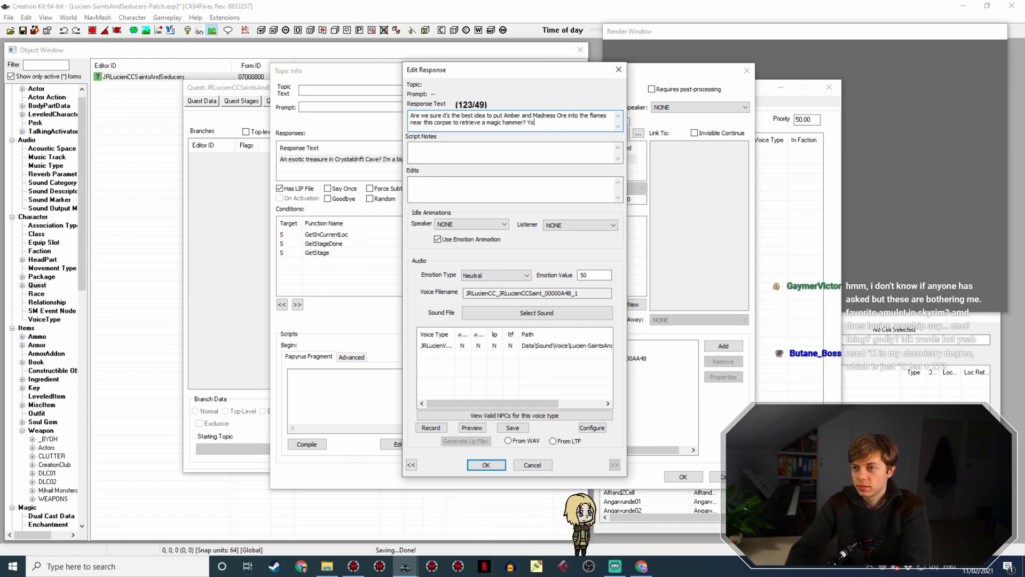
Finish the response text with "You can always just walk away from these things, you know..."
type("u can always just walk")
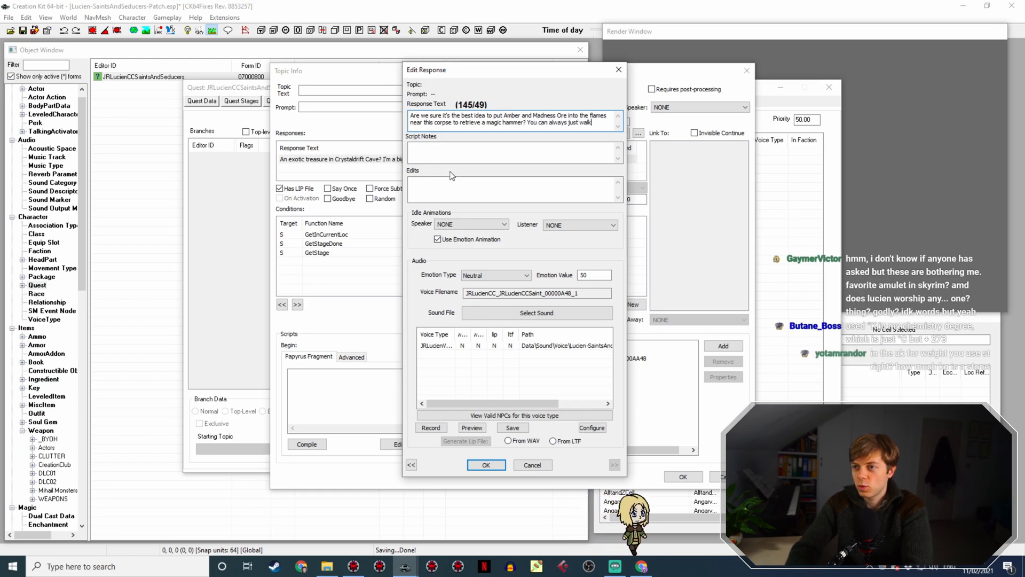
type(" away from these thing")
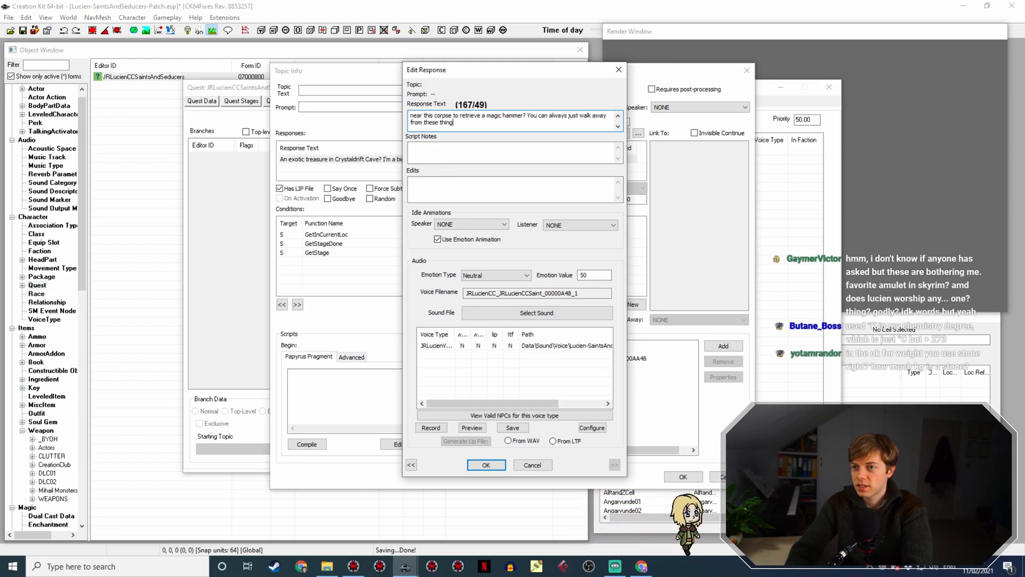
type("s, you know...")
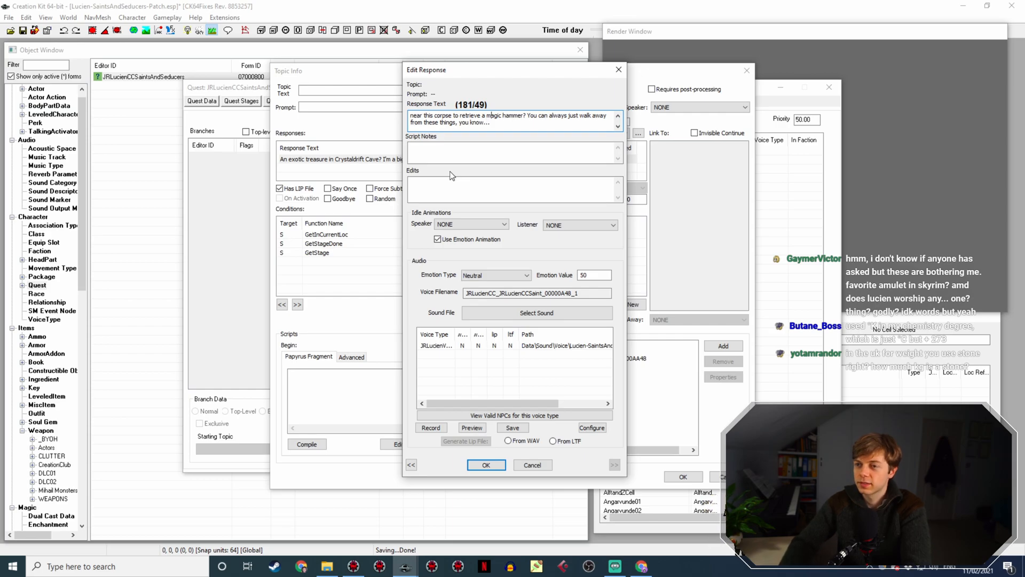
Remove "to retrieve a magic hammer" from the response's opening question and accept the edited response
key("Up")
key("Up")
key("Right")
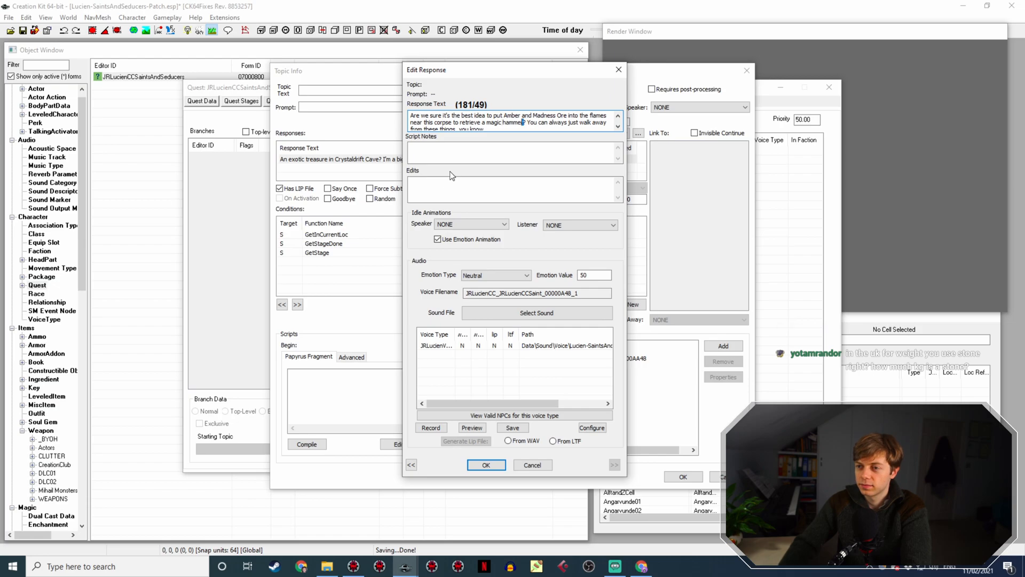
key("shift+Left")
key("shift+Left")
key("shift+Left")
key("shift+Left")
key("shift+Left")
key("shift+Left")
key("shift+Left")
key("shift+Left")
key("shift+Left")
key("shift+Left")
key("shift+Left")
key("shift+Left")
key("shift+Left")
key("shift+Left")
key("shift+Left")
key("Delete")
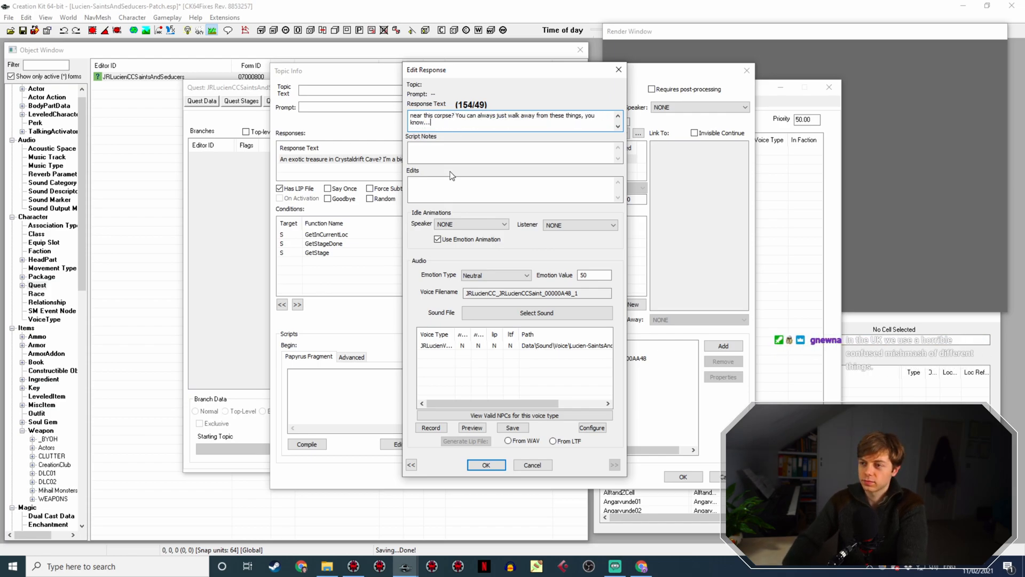
key("ctrl+End")
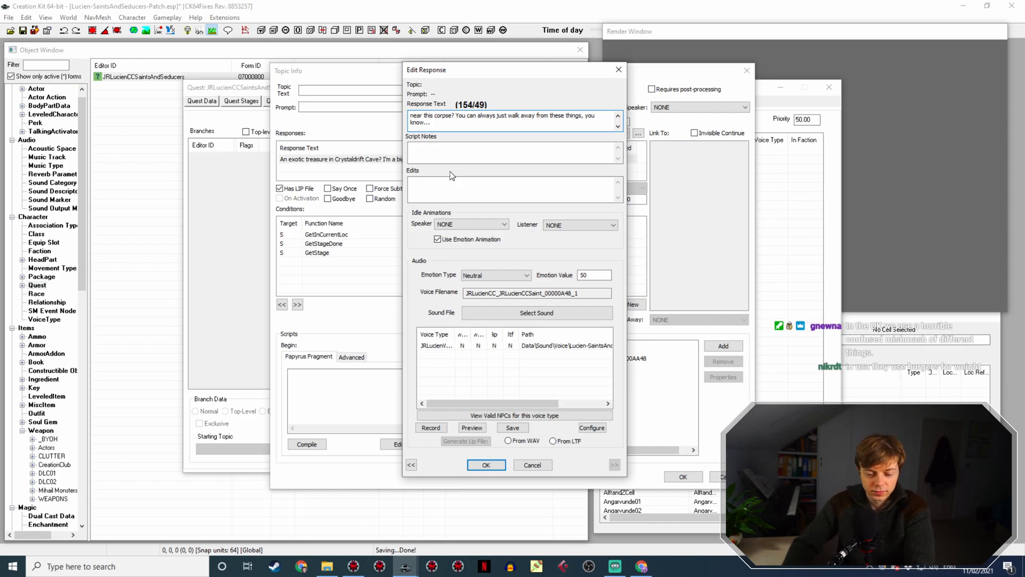
key("Return")
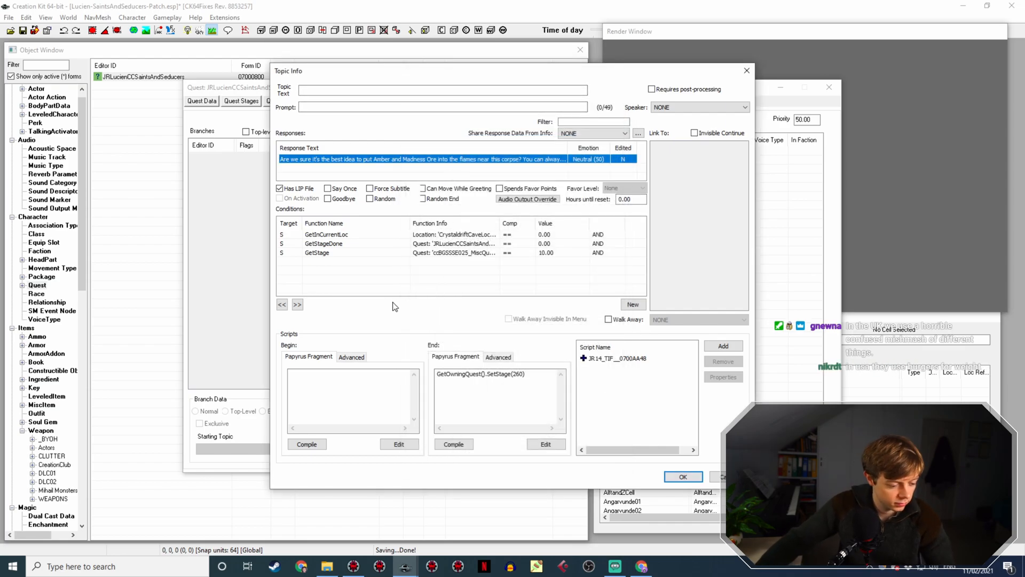
Set the GetInCurrentLoc condition for CrystaldriftCaveLocation to a value of 1
left_click(390, 377)
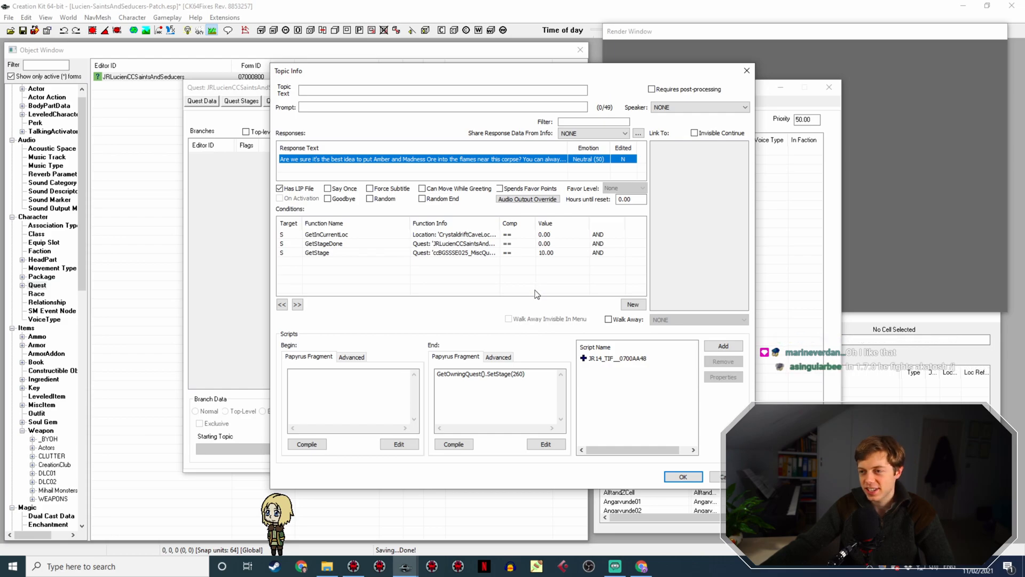
double_click(496, 228)
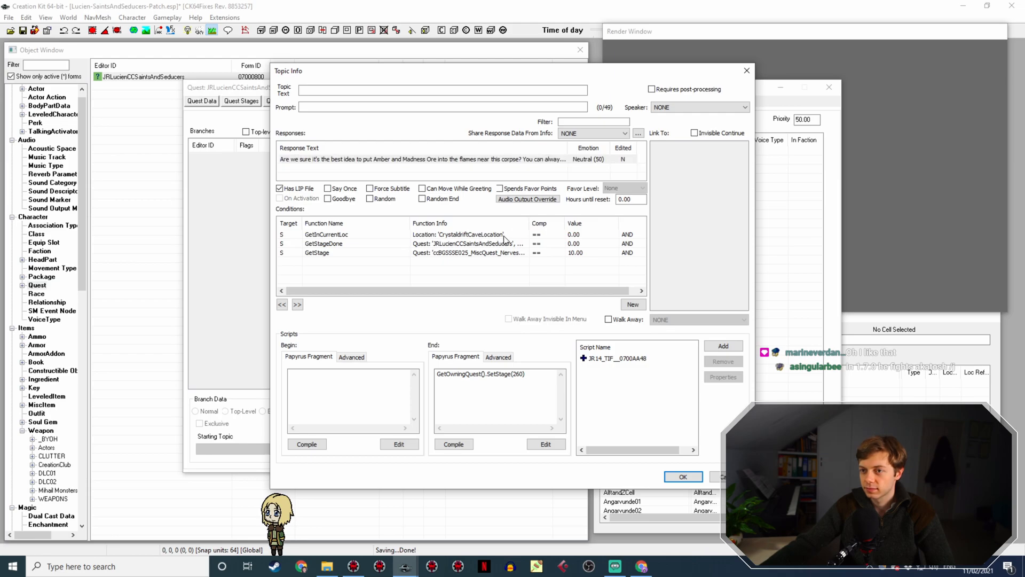
double_click(504, 235)
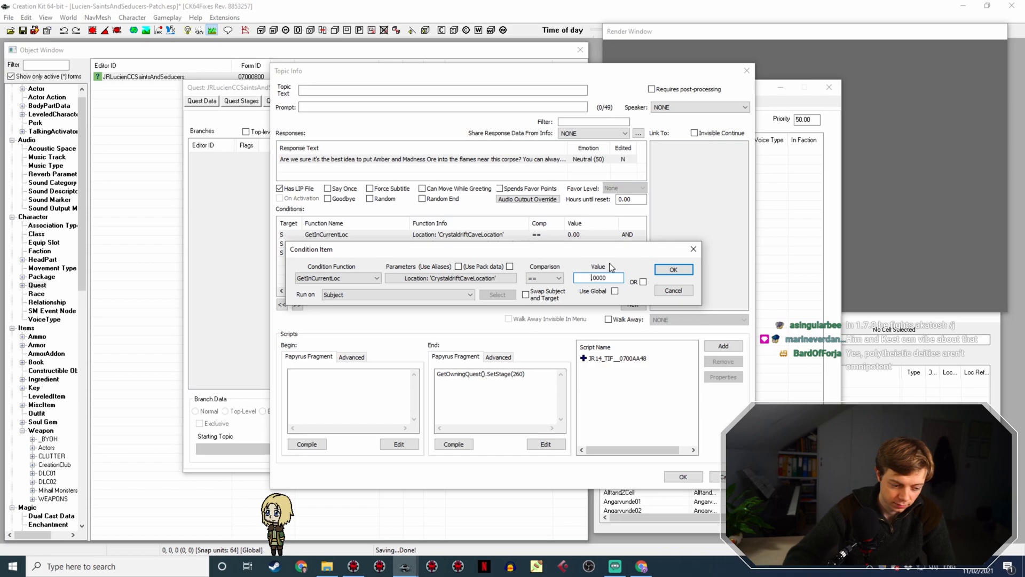
type("1")
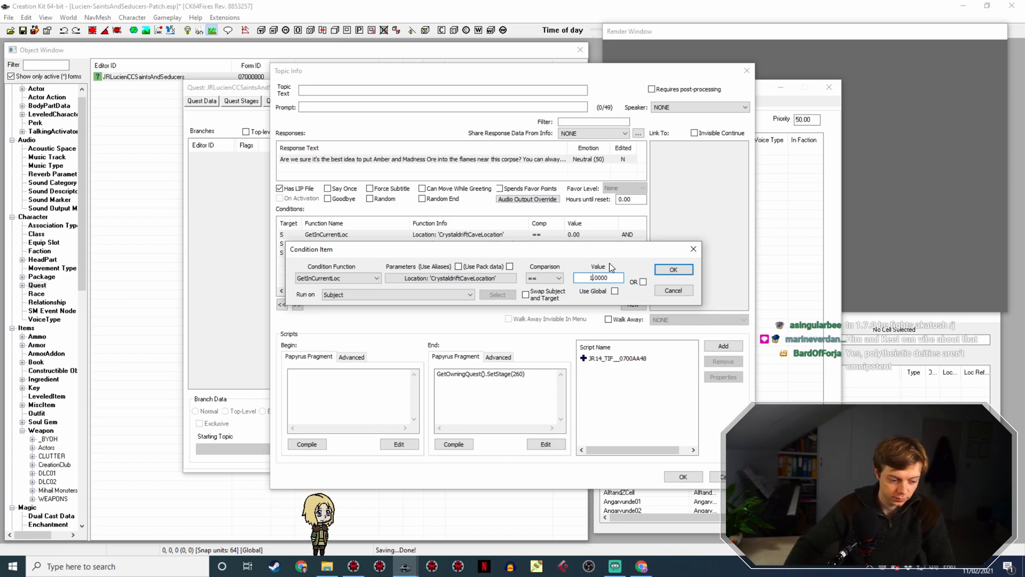
key("Return")
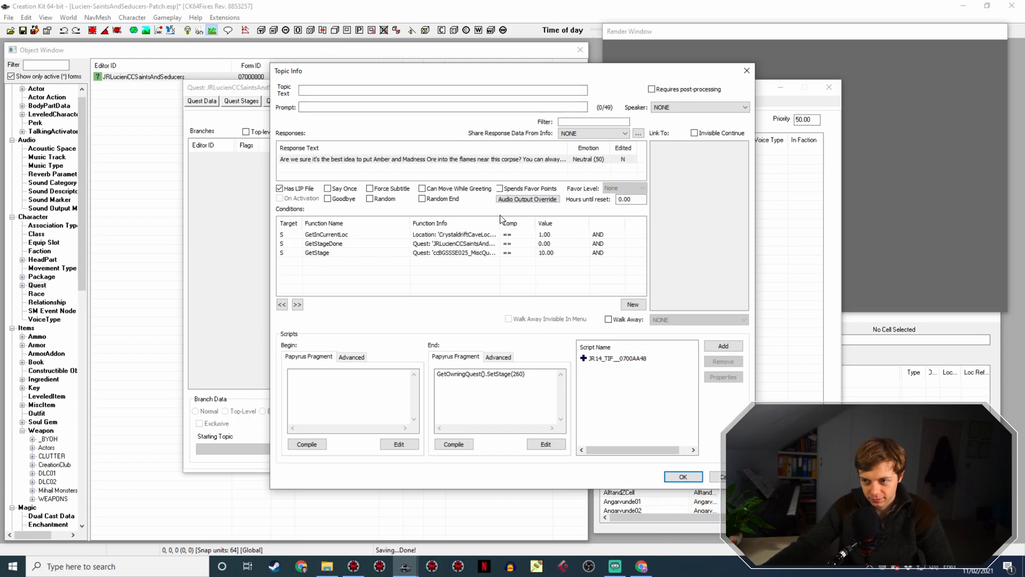
Change the end script fragment so it sets the owning quest's stage to 270
left_click_drag(501, 218, 505, 219)
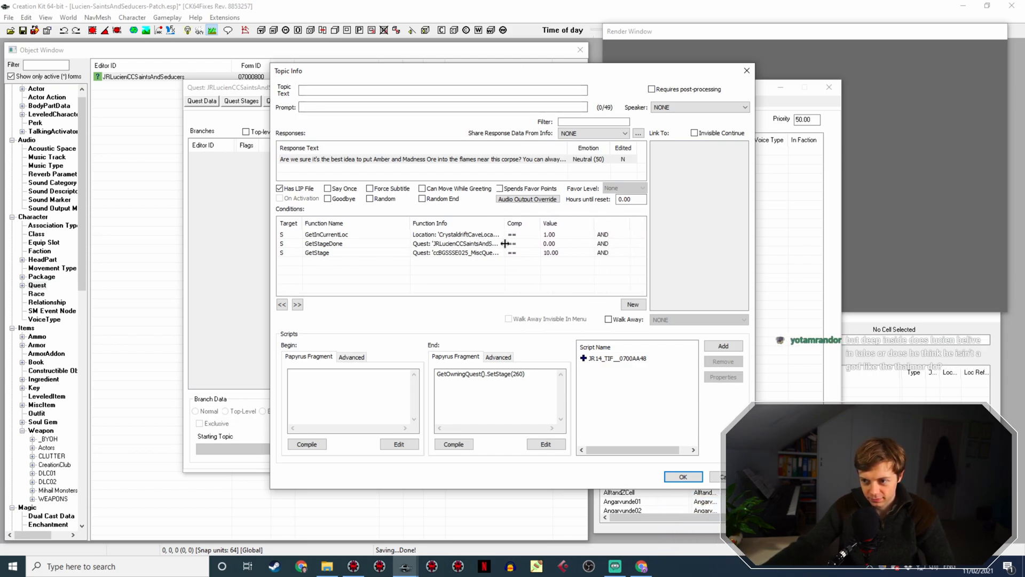
left_click(512, 381)
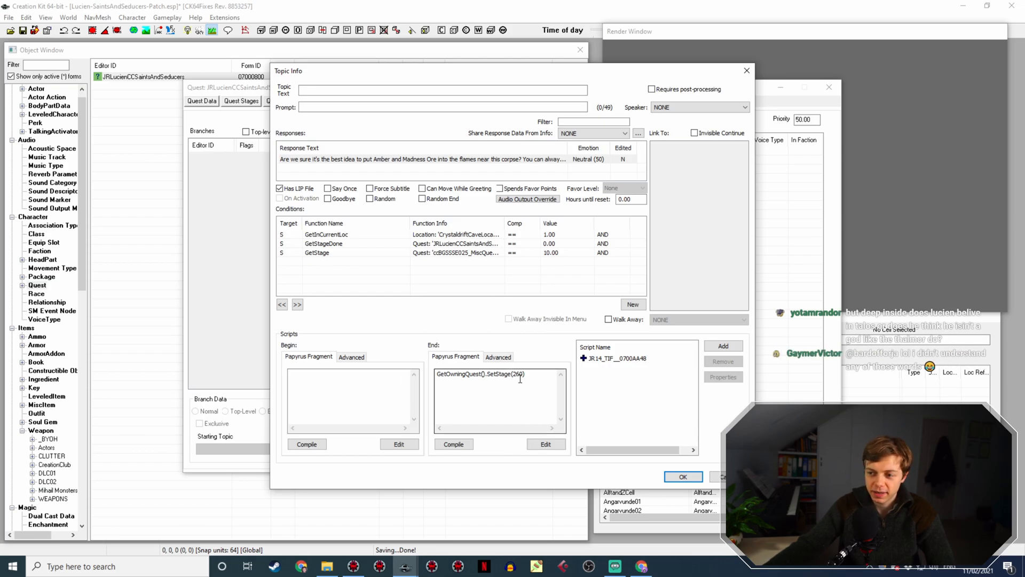
type("7")
Set the stage parameter of the GetStageDone condition for JRLucienCCSaintsAndSeducers to 270
double_click(473, 244)
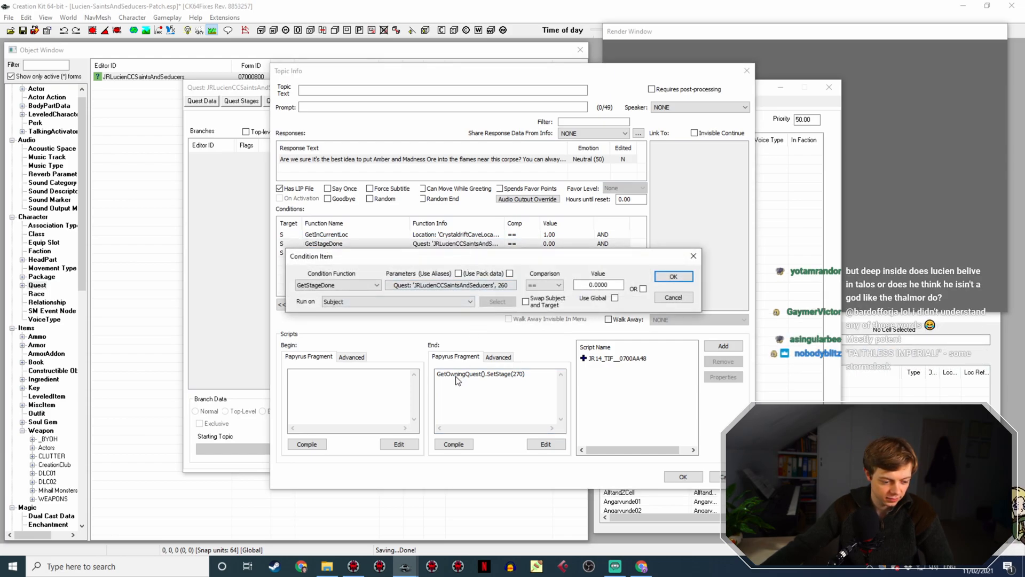
left_click(505, 287)
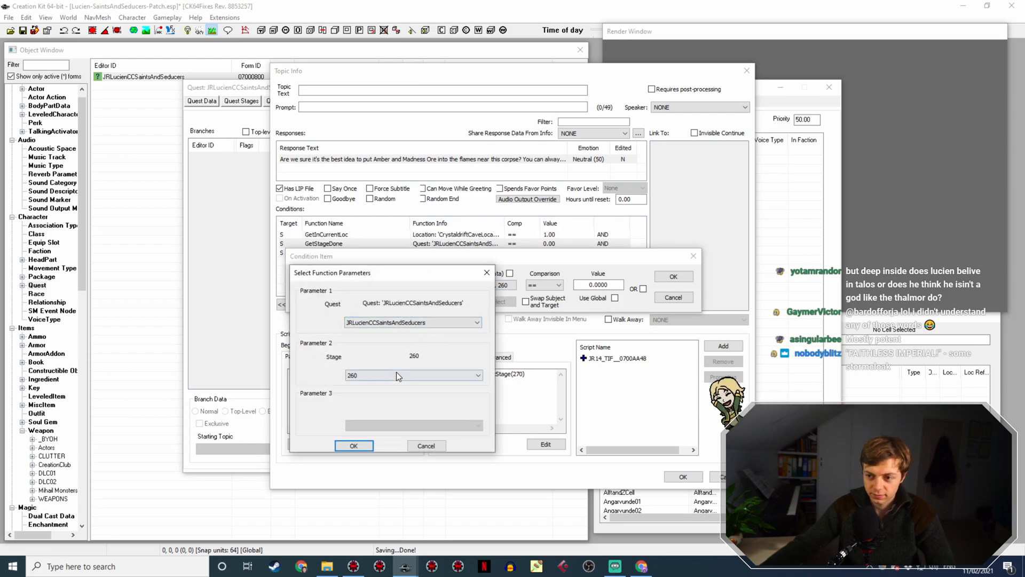
left_click(396, 373)
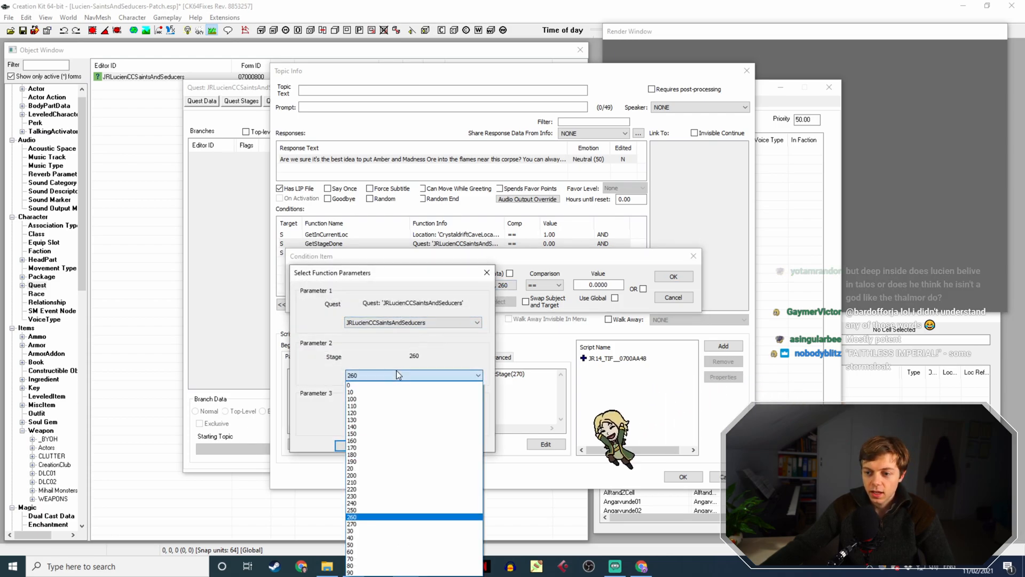
left_click(405, 524)
left_click(354, 445)
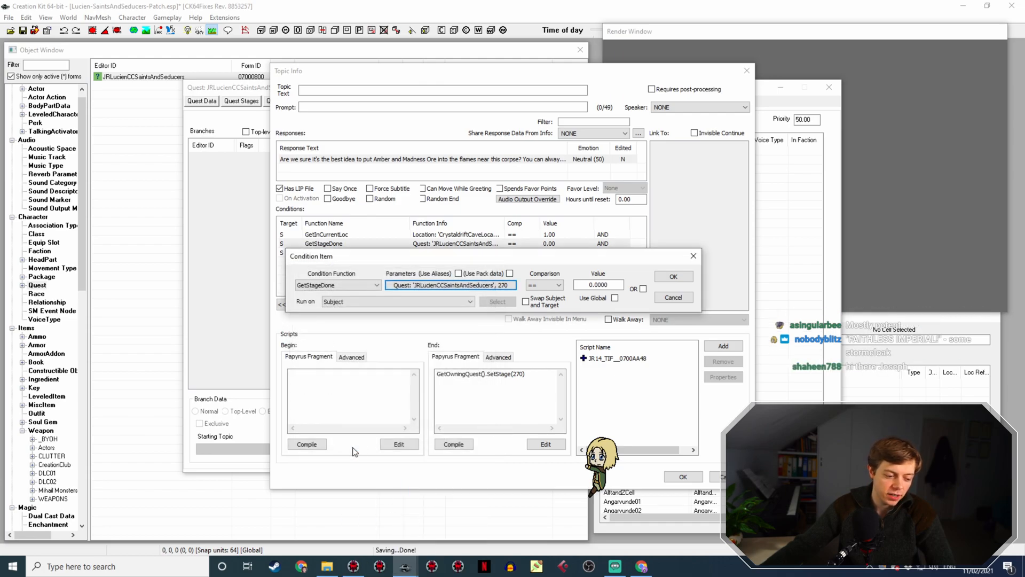
left_click(677, 278)
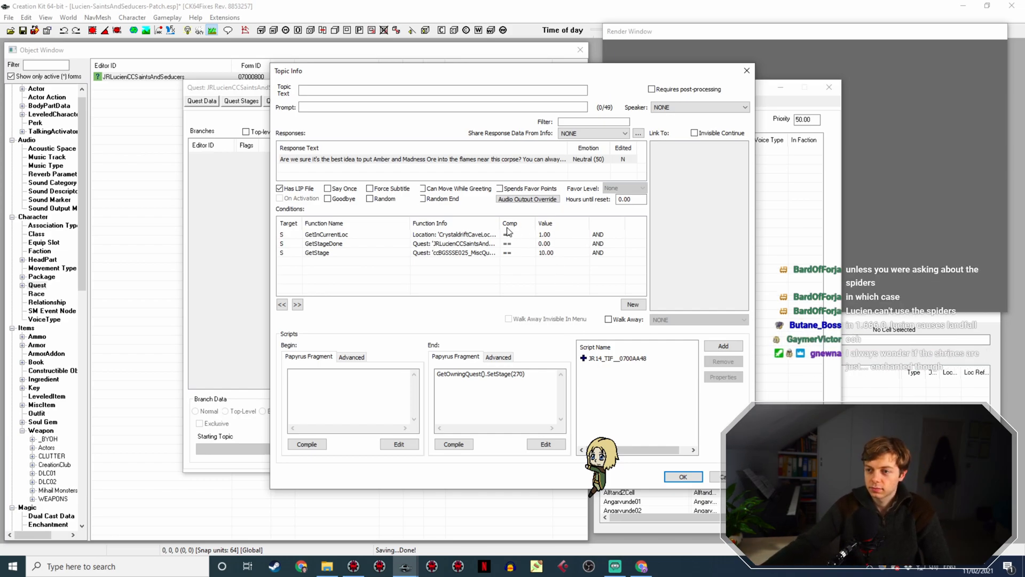
Open the Nerveshatter GetStage condition, and examine that quest's objective indexes in SSEEdit
left_click_drag(500, 223, 518, 224)
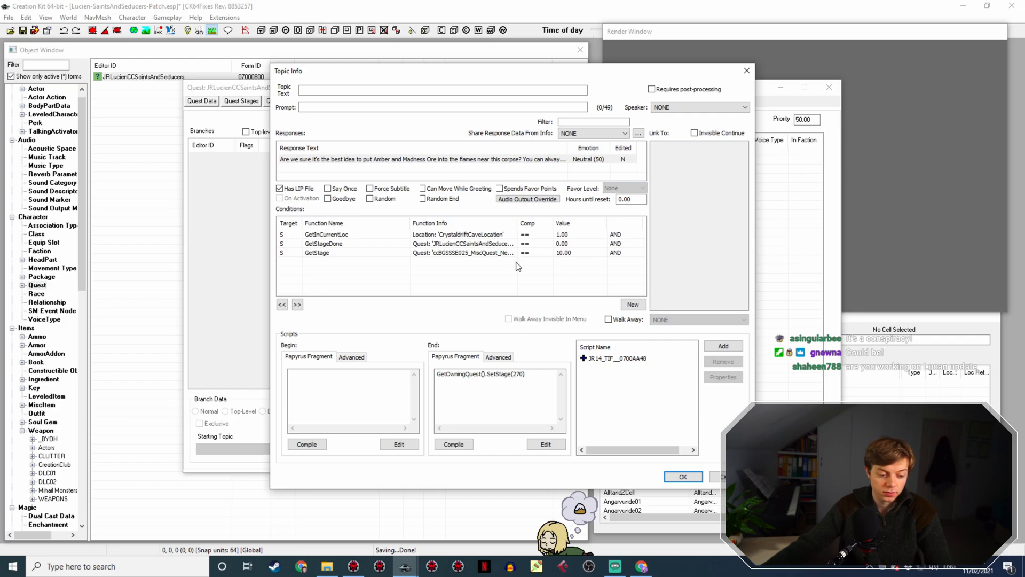
double_click(524, 254)
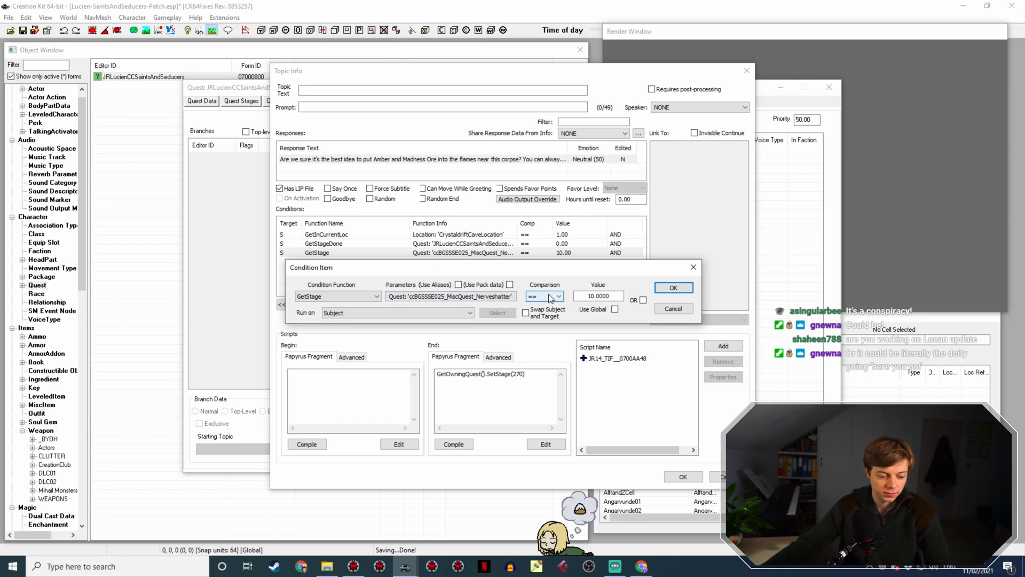
left_click(362, 568)
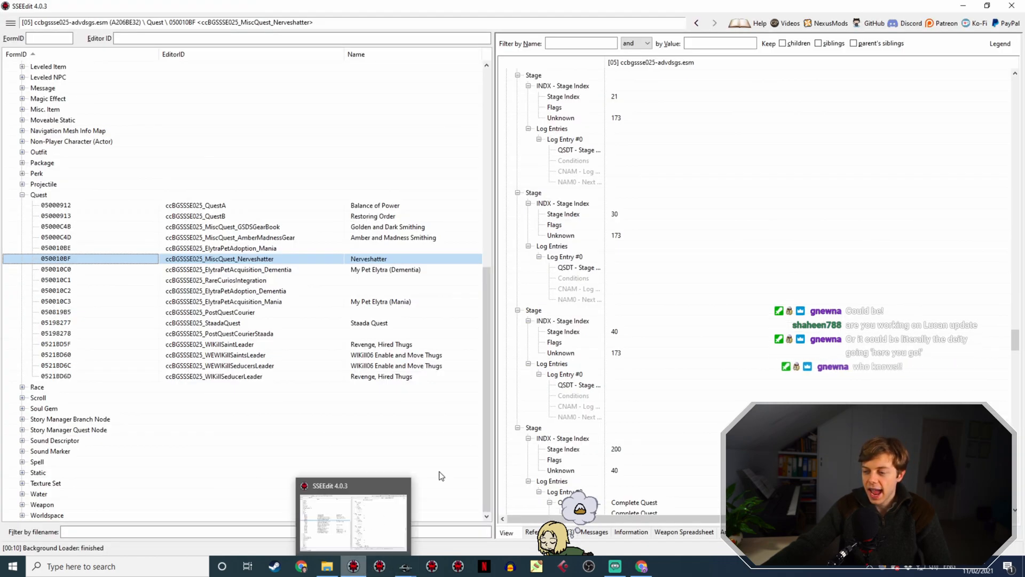
scroll(757, 228, "up", 6)
scroll(1018, 354, "down", 12)
mouse_move(1017, 354)
left_mouse_down()
mouse_move(1020, 397)
mouse_move(1019, 362)
left_mouse_up()
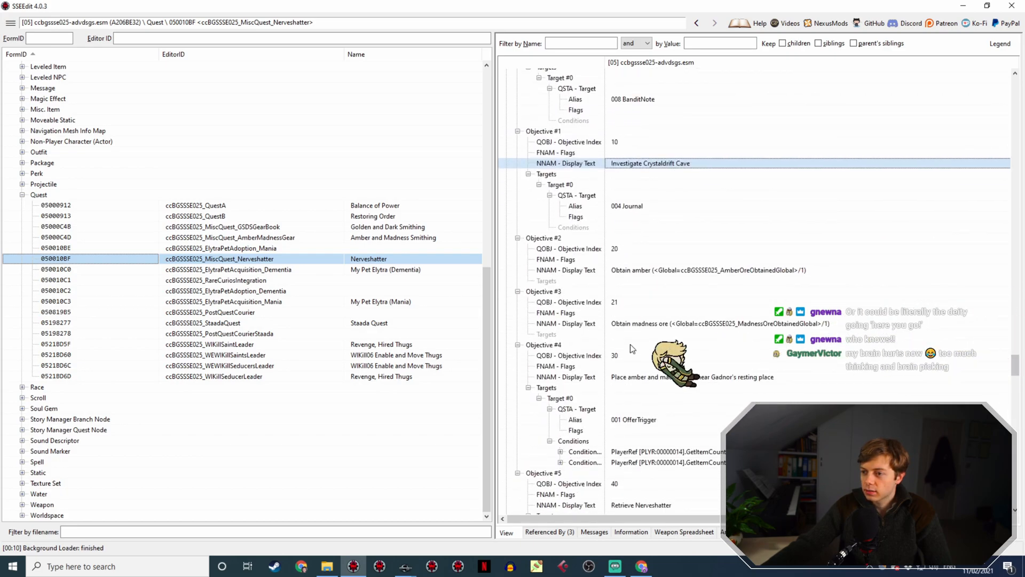
left_click(488, 360)
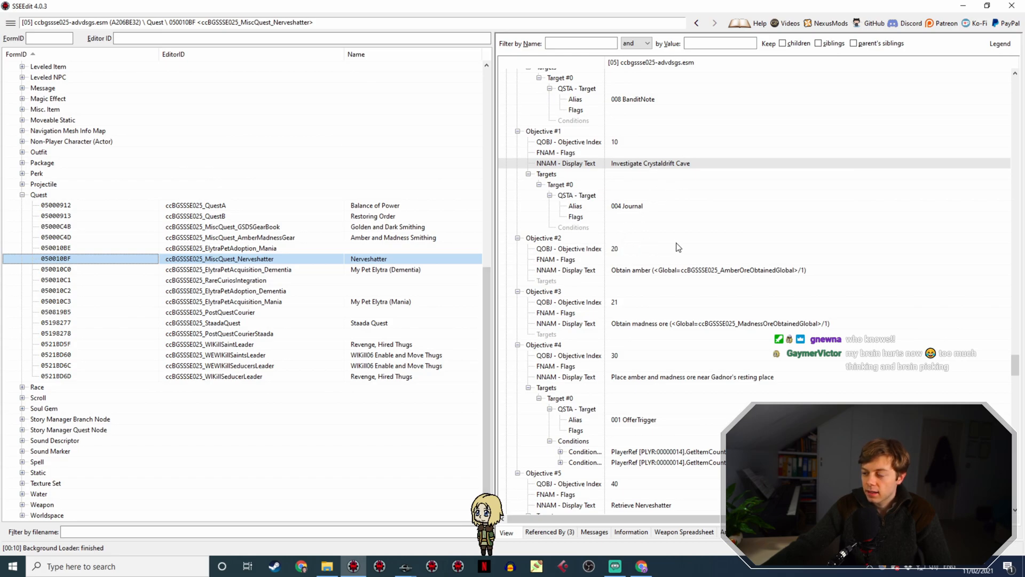
scroll(693, 386, "down", 1)
scroll(693, 385, "down", 1)
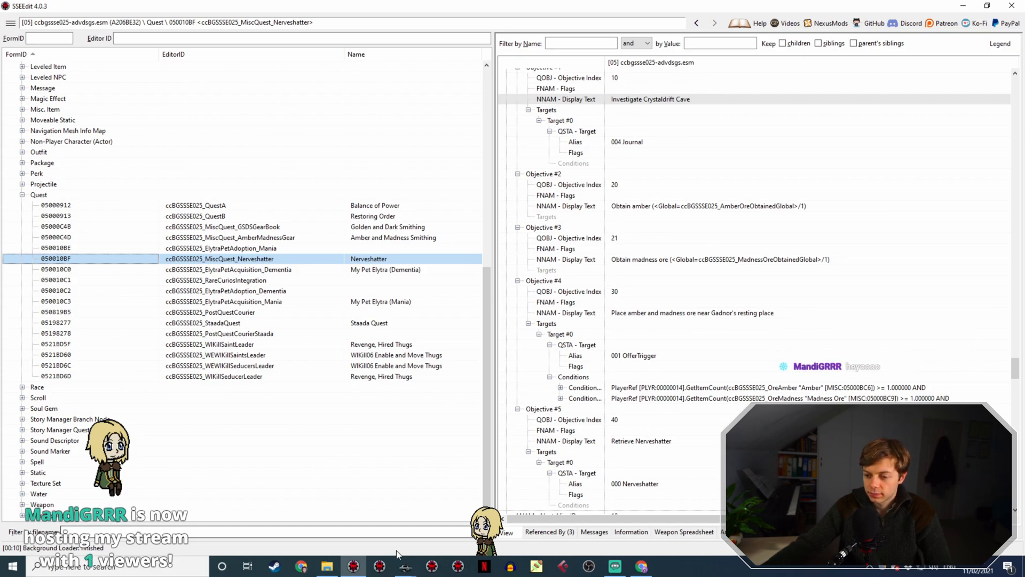
Back in Creation Kit, set the Nerveshatter GetStage condition to greater than or equal to 20
mouse_move(405, 571)
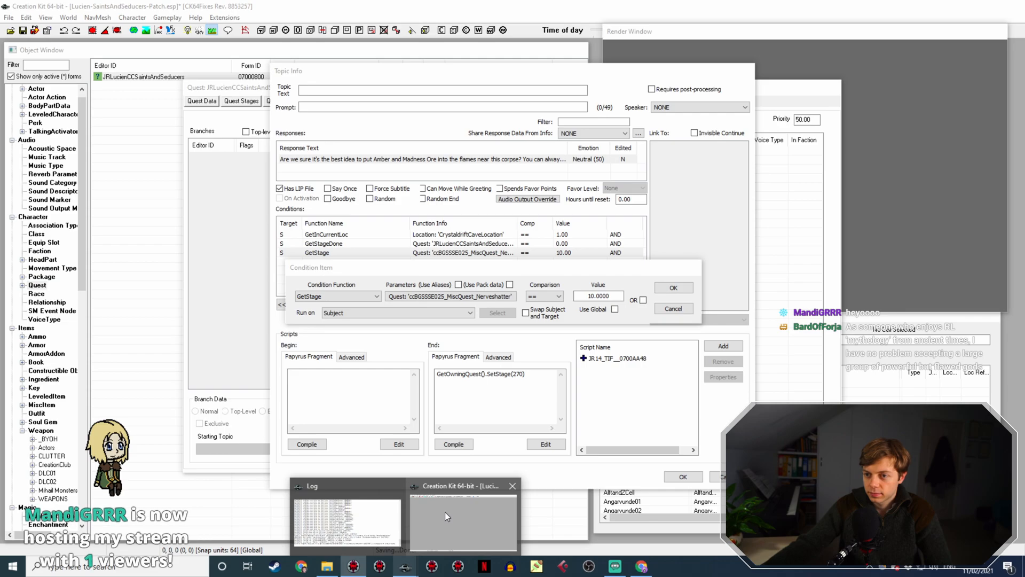
left_click(444, 511)
left_click(558, 296)
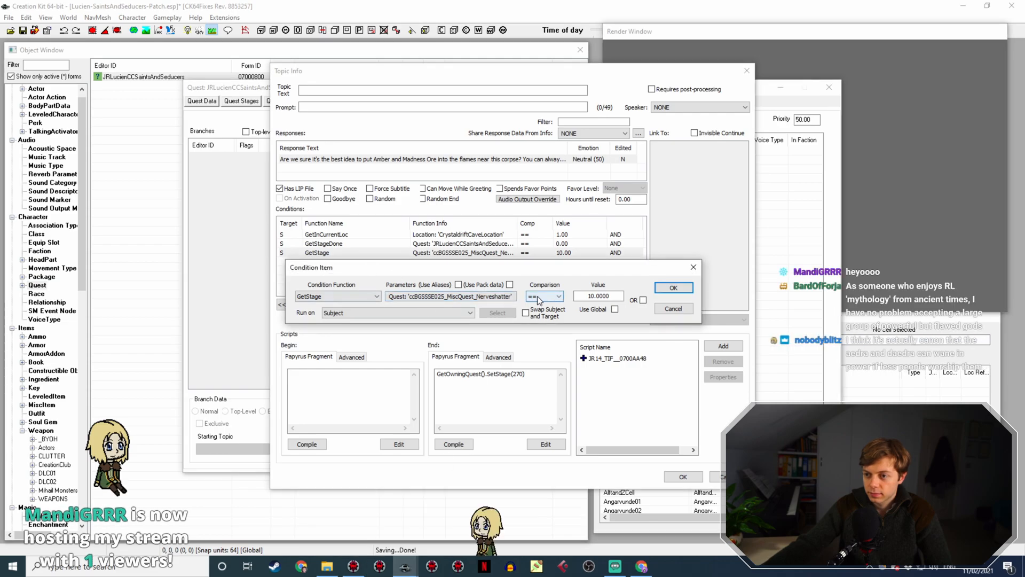
left_click(549, 341)
left_click(590, 296)
key("BackSpace")
type("2")
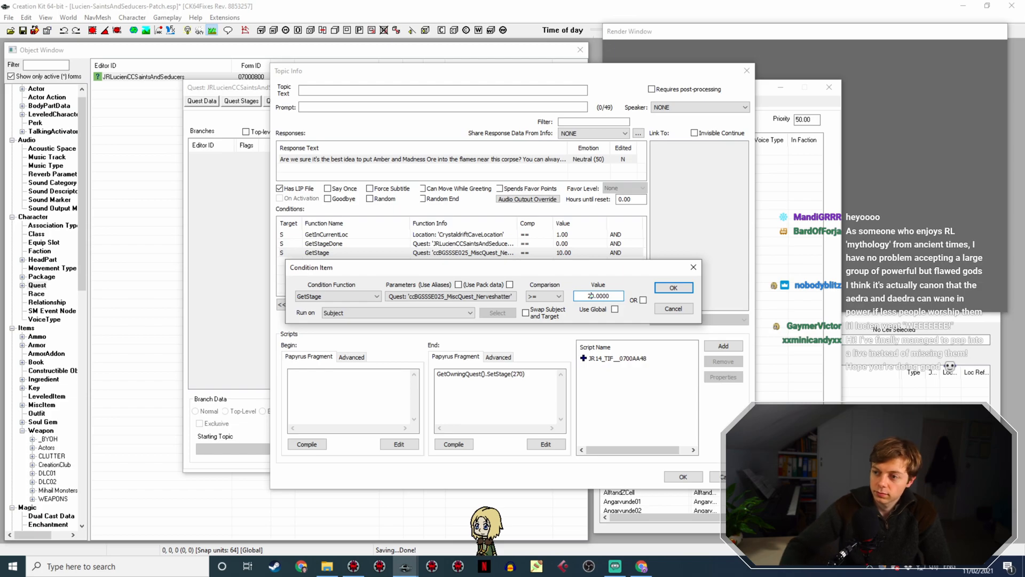
key("Return")
Duplicate the Nerveshatter GetStage condition and set the copy to less than 40
right_click(575, 252)
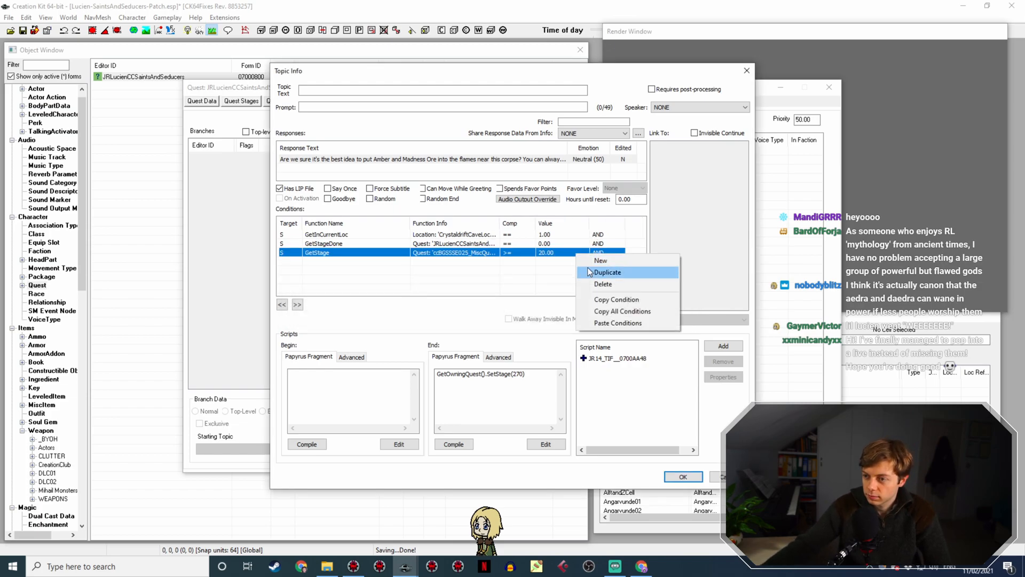
left_click(587, 267)
double_click(570, 262)
left_click(545, 301)
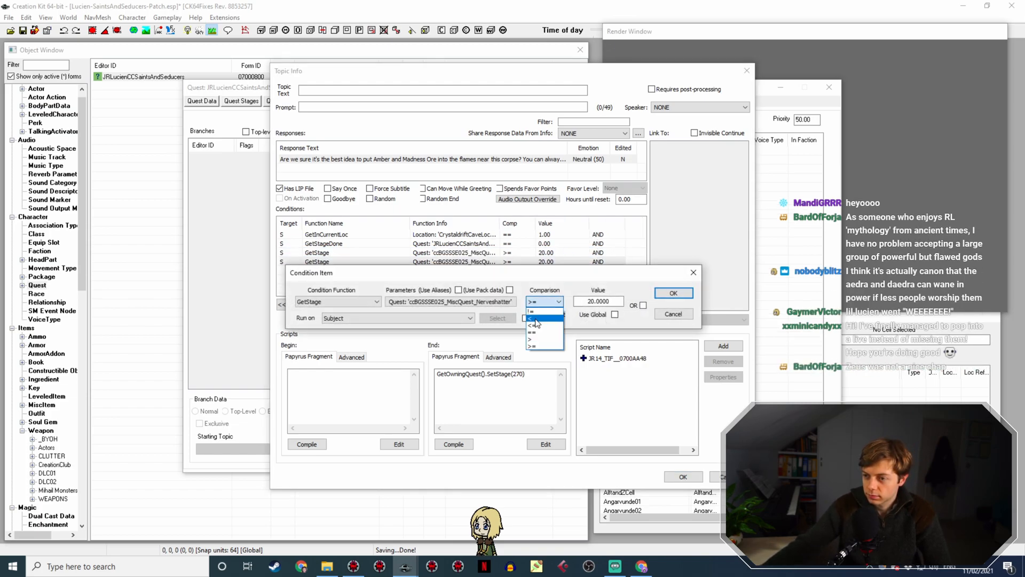
left_click(547, 320)
left_click_drag(591, 301, 557, 294)
key("BackSpace")
type("4")
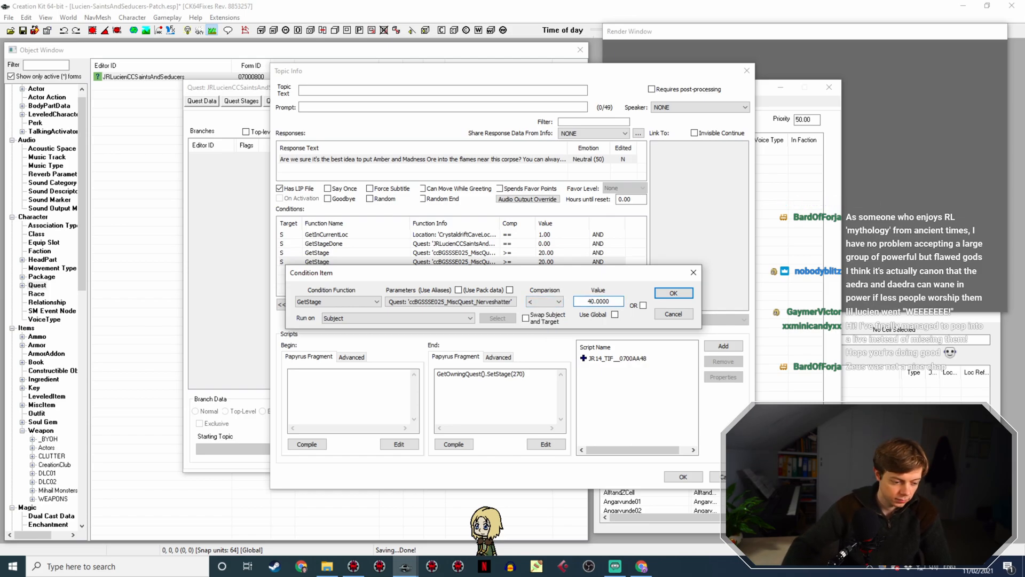
key("Return")
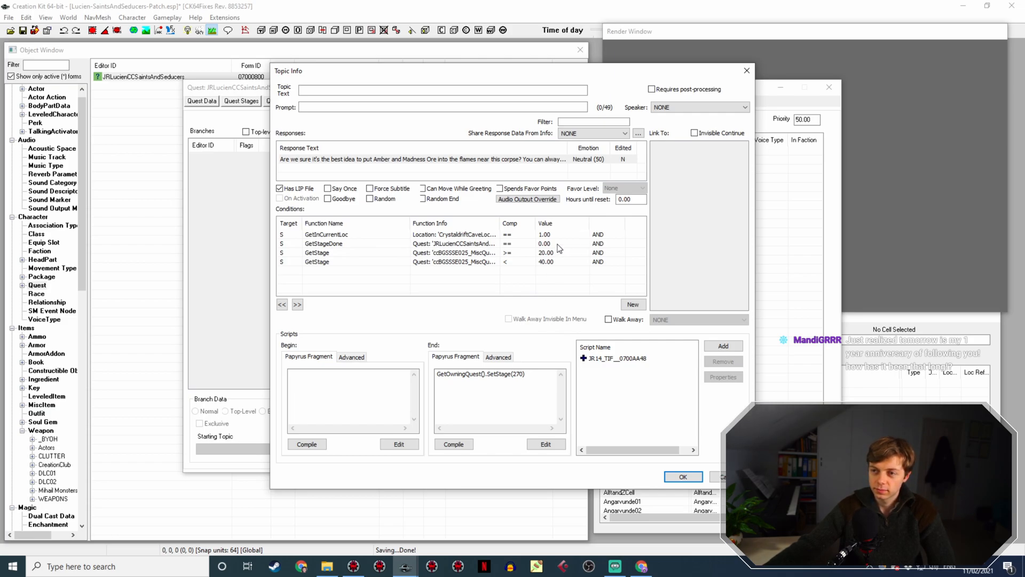
Accept the topic info and quest changes and save the plugin
left_click(682, 477)
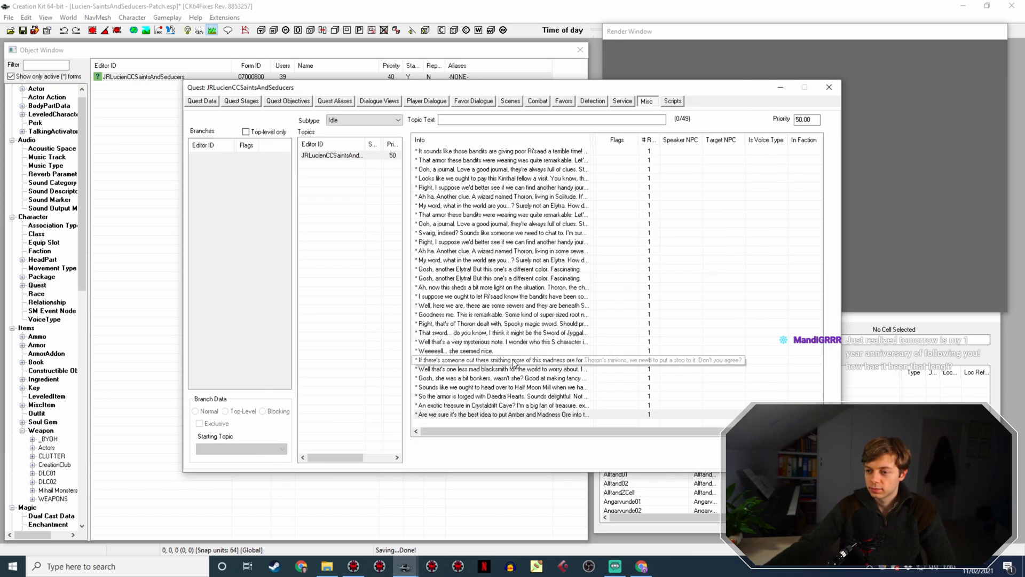
left_click(761, 454)
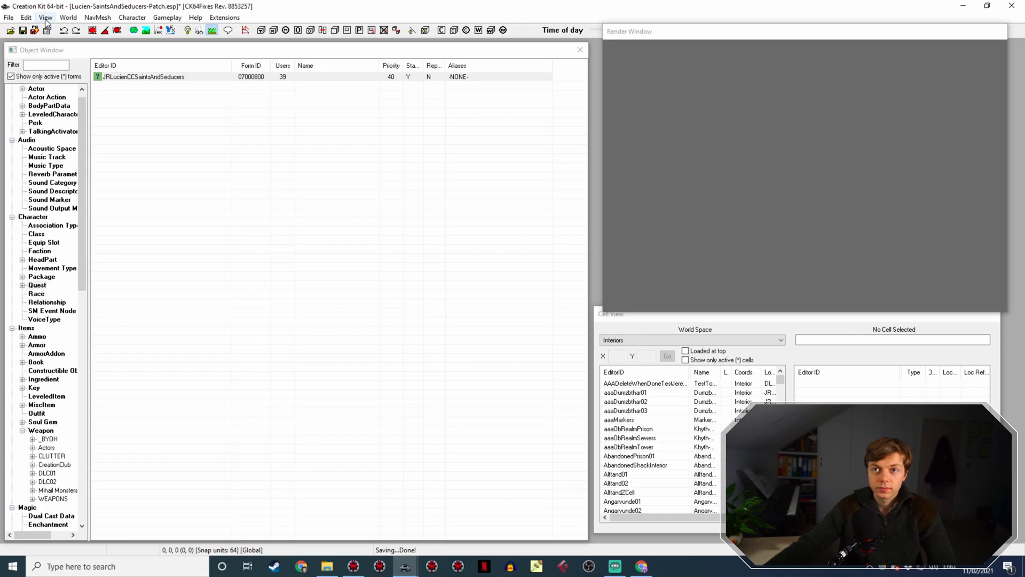
left_click(129, 79)
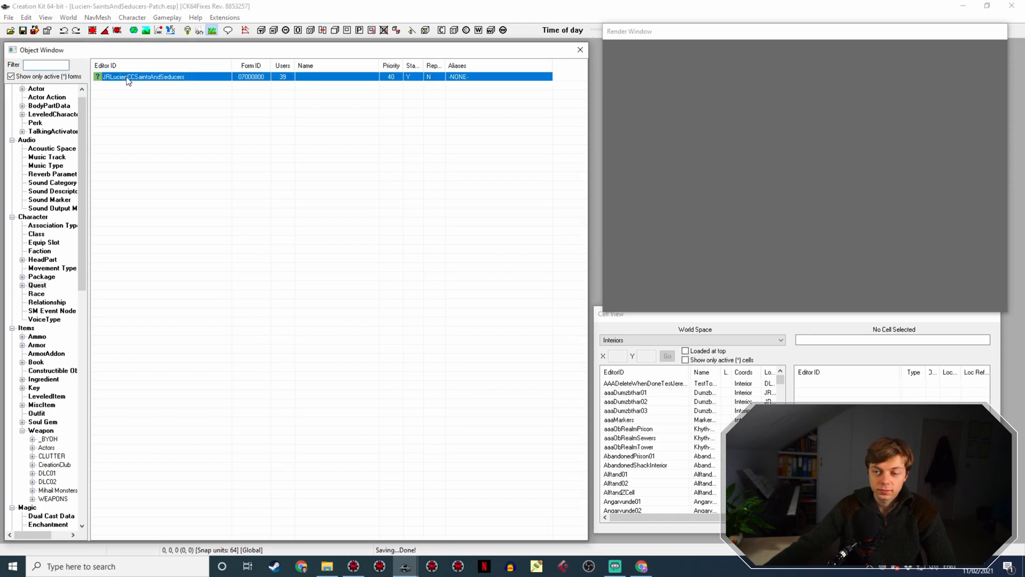
In the browser, review the Nerveshatter quest's quick and detailed walkthroughs on UESPWiki
left_click(641, 566)
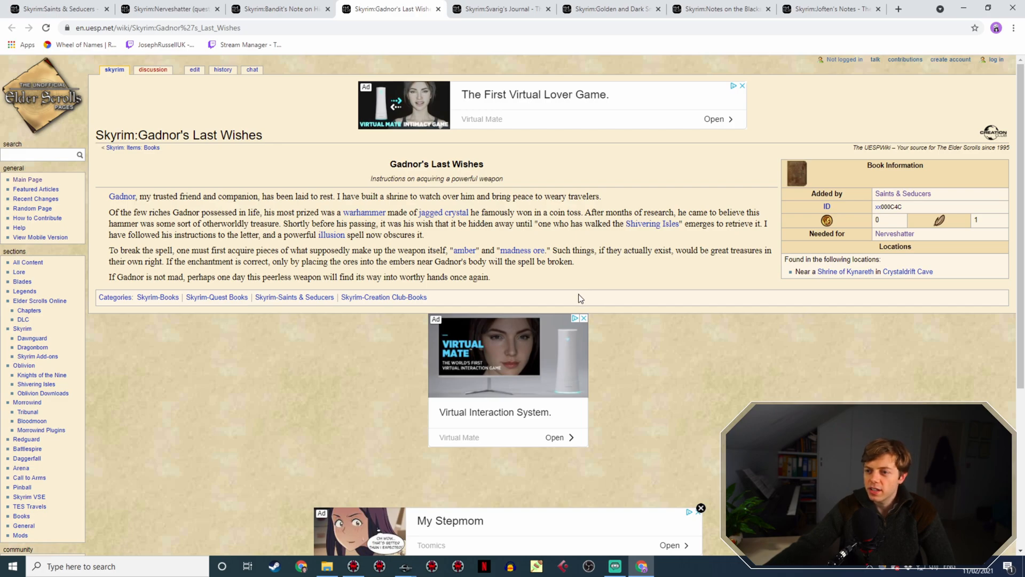
left_click(280, 9)
left_click(178, 6)
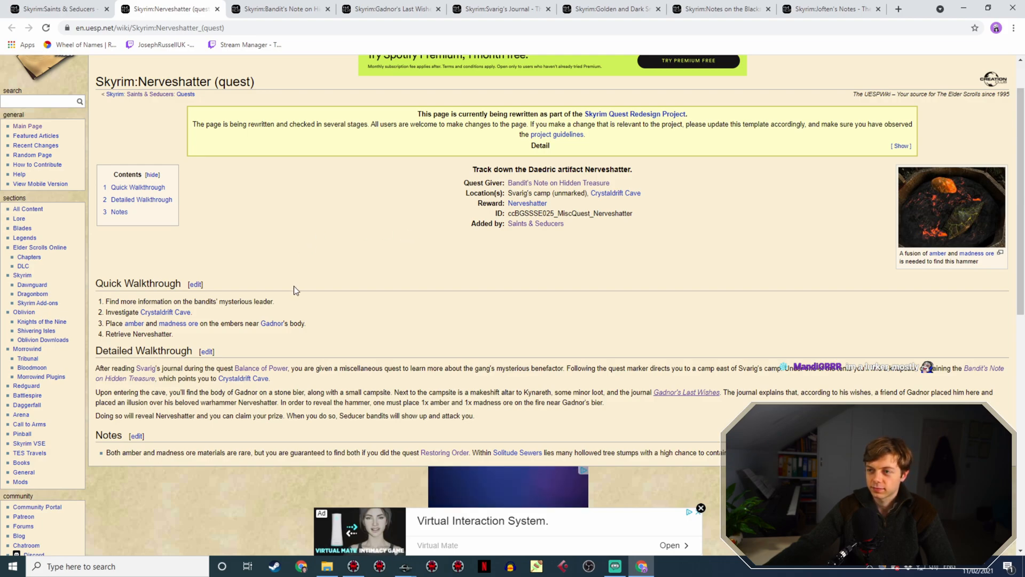
scroll(323, 267, "down", 1)
scroll(330, 296, "up", 2)
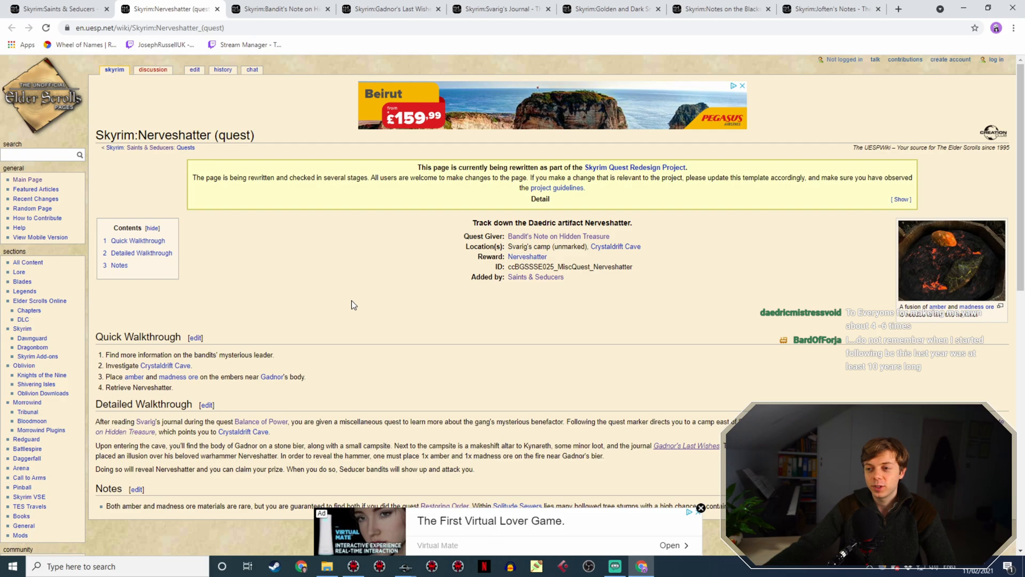
scroll(358, 328, "down", 1)
scroll(361, 337, "down", 2)
scroll(364, 353, "up", 3)
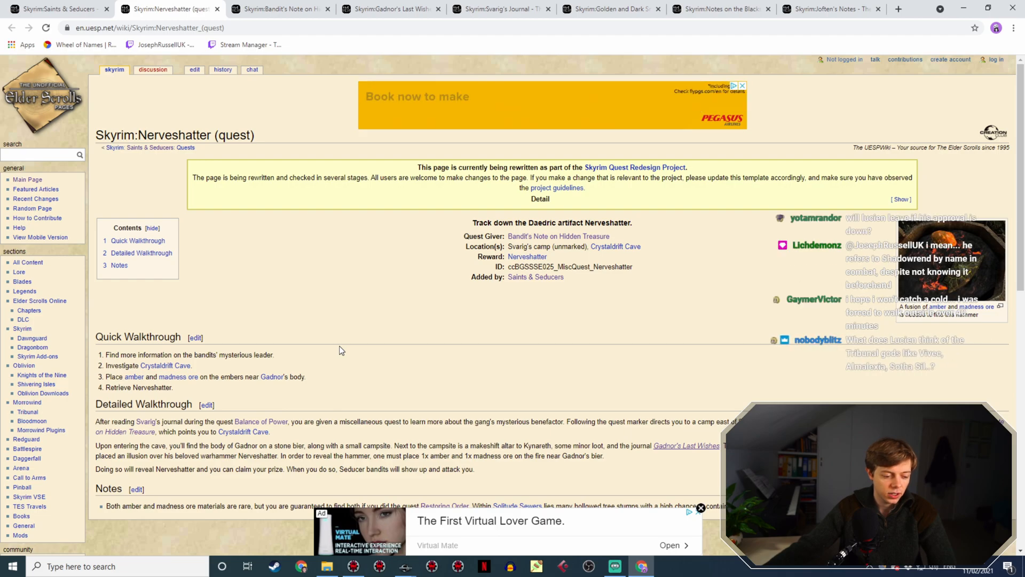
scroll(342, 352, "down", 2)
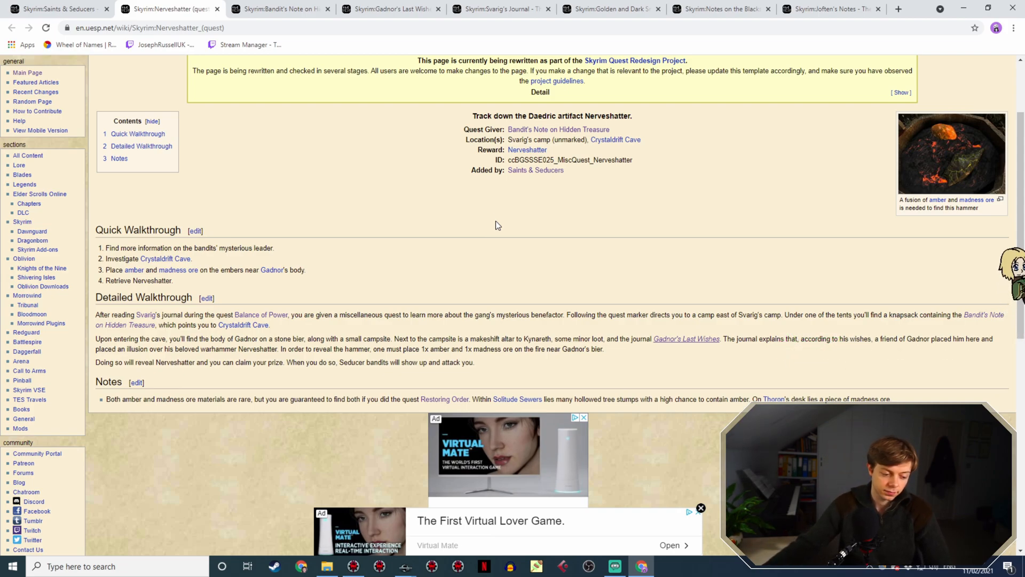
scroll(464, 213, "up", 2)
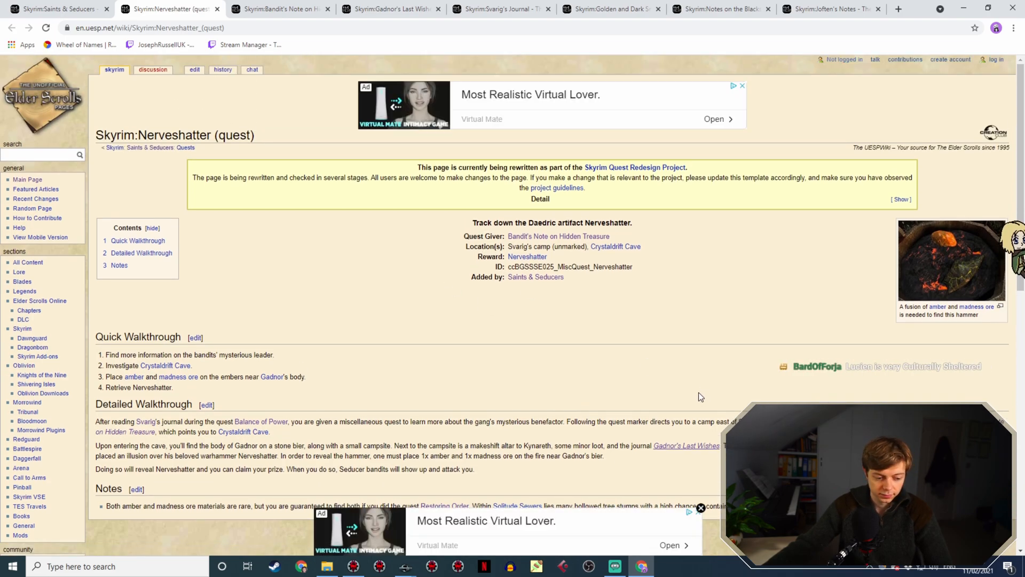
Back in Creation Kit, open the JRLucienCCSaintsAndSeducers quest and duplicate the idle line about putting Amber and Madness Ore into the flames
left_click(405, 566)
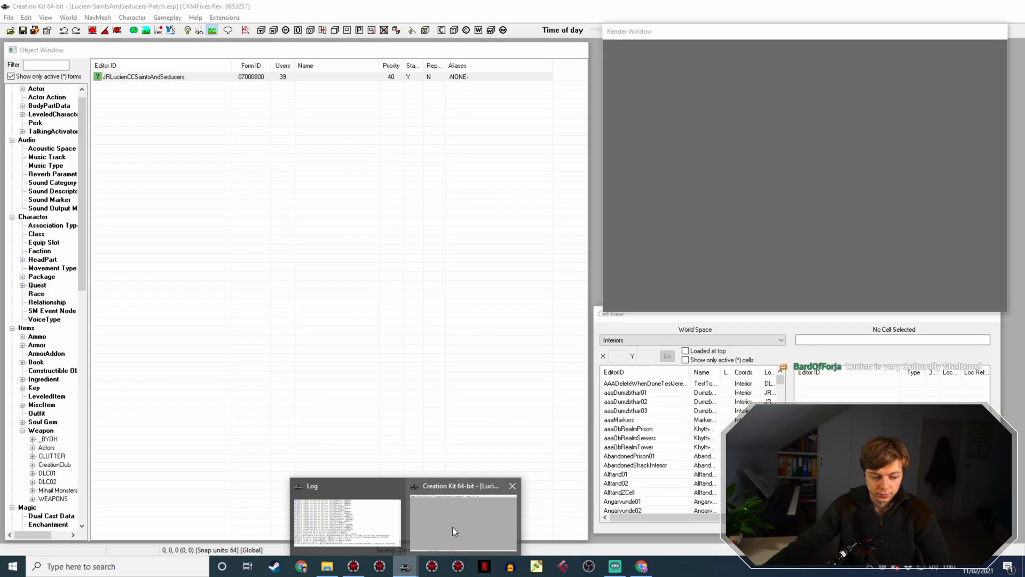
left_click(453, 527)
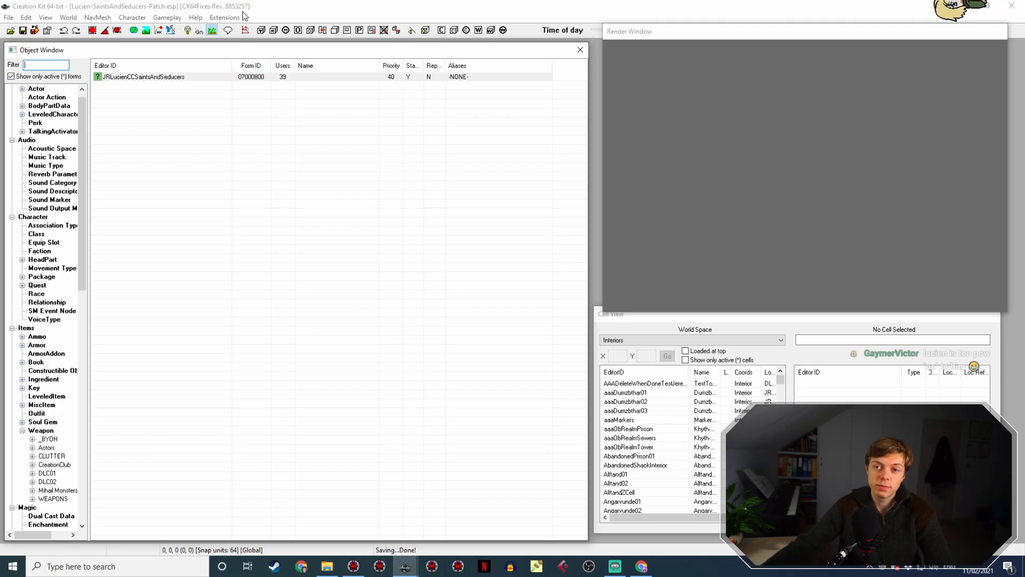
double_click(161, 77)
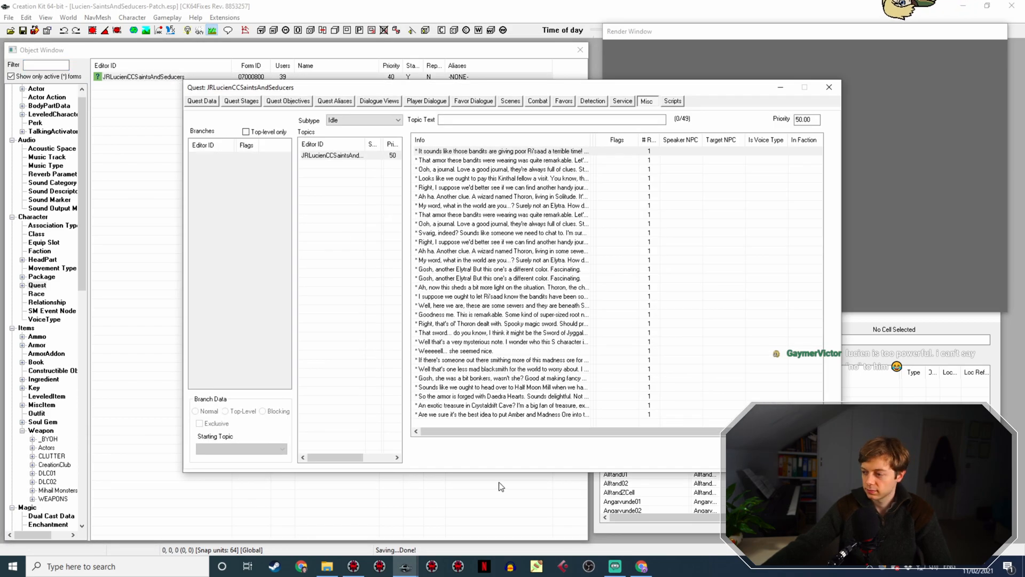
right_click(521, 415)
left_click(559, 430)
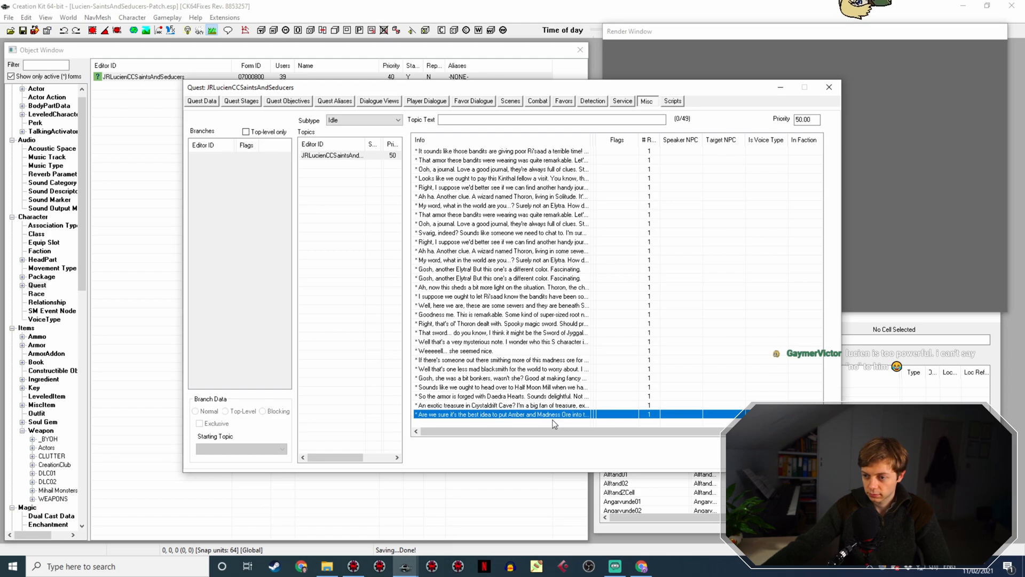
key("ctrl+v")
double_click(550, 414)
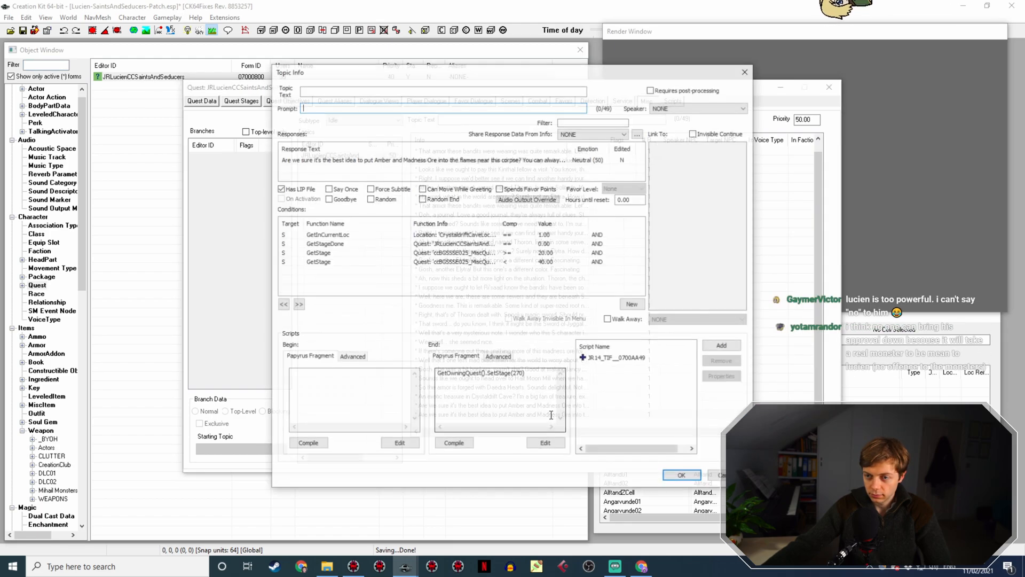
left_click(672, 475)
Add a new quest stage with index 280
left_click(243, 101)
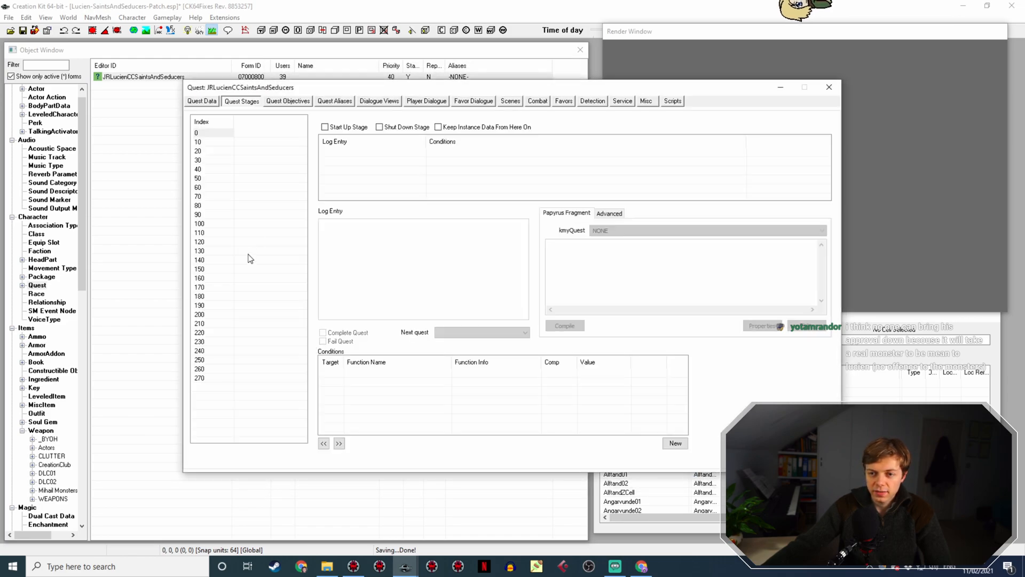
right_click(205, 378)
left_click(218, 384)
type("280")
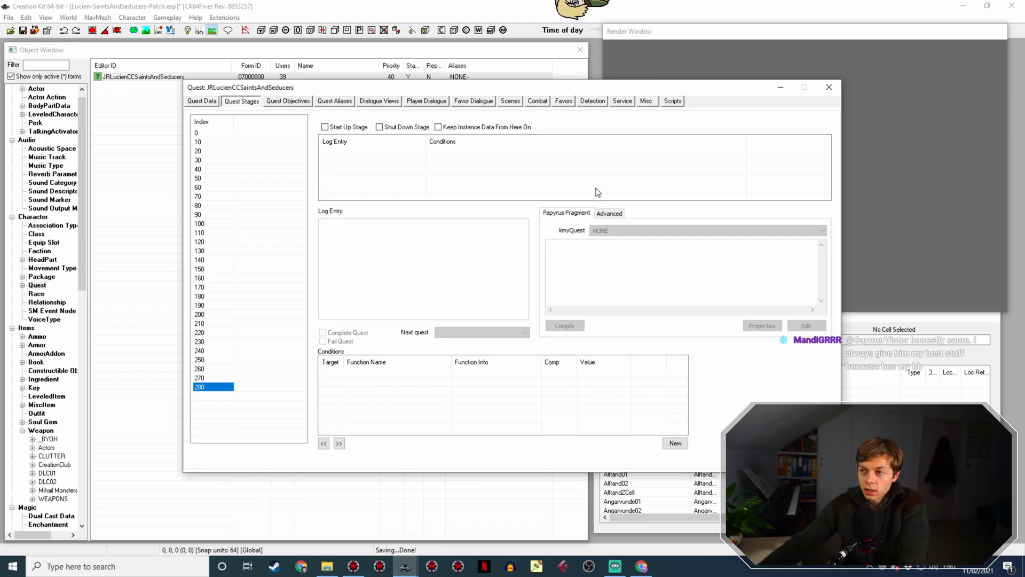
Open the duplicated line's topic info, and check the Nerveshatter quest's wiki walkthrough and its objectives in SSEEdit
left_click(644, 101)
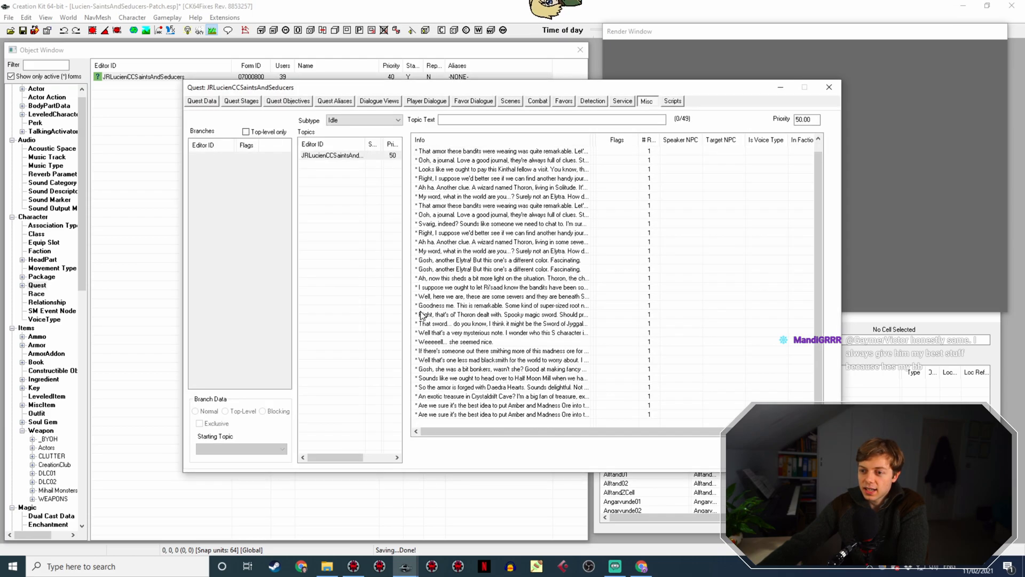
double_click(512, 415)
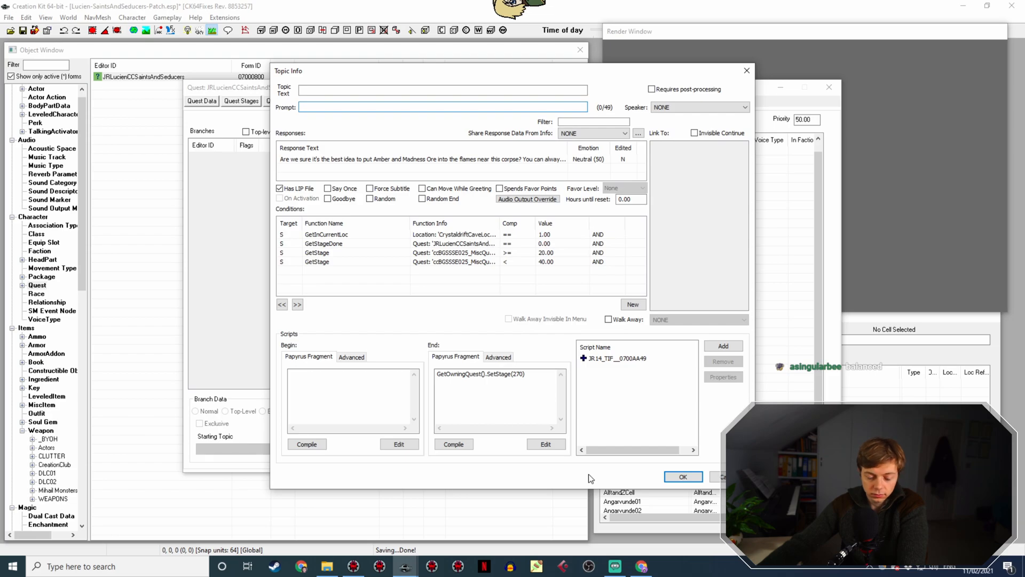
left_click(642, 567)
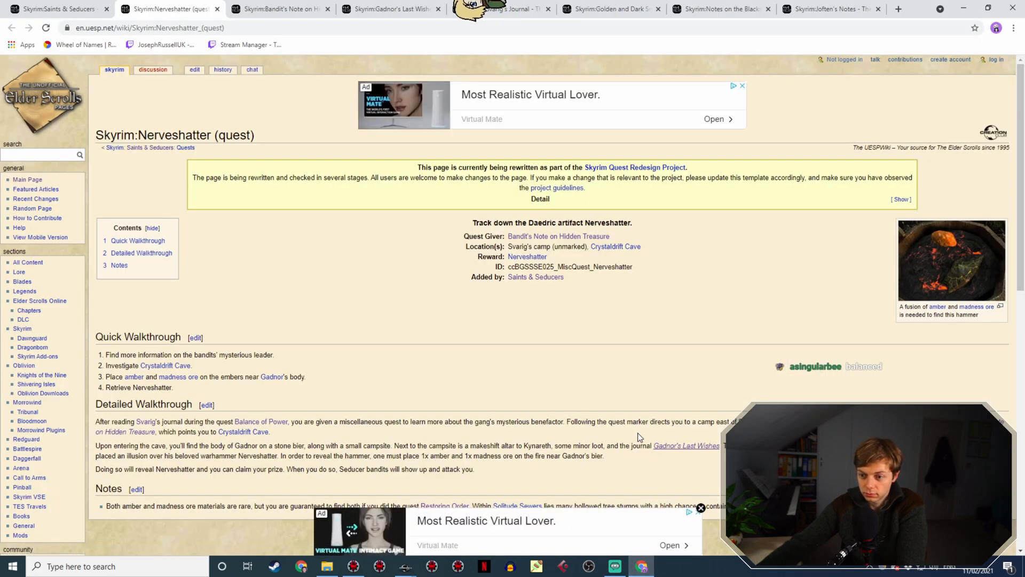
scroll(640, 368, "down", 3)
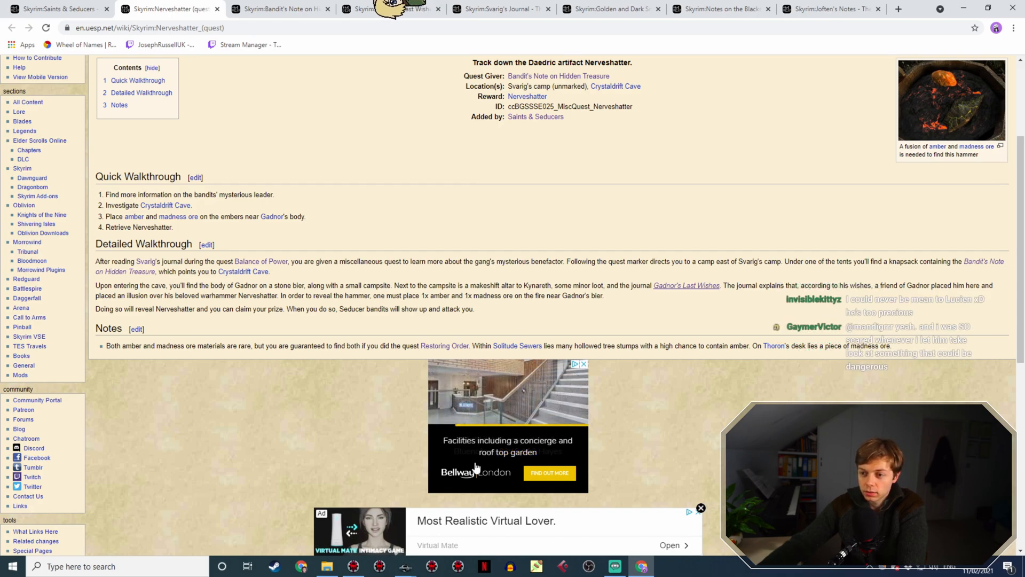
left_click(356, 565)
scroll(799, 319, "down", 3)
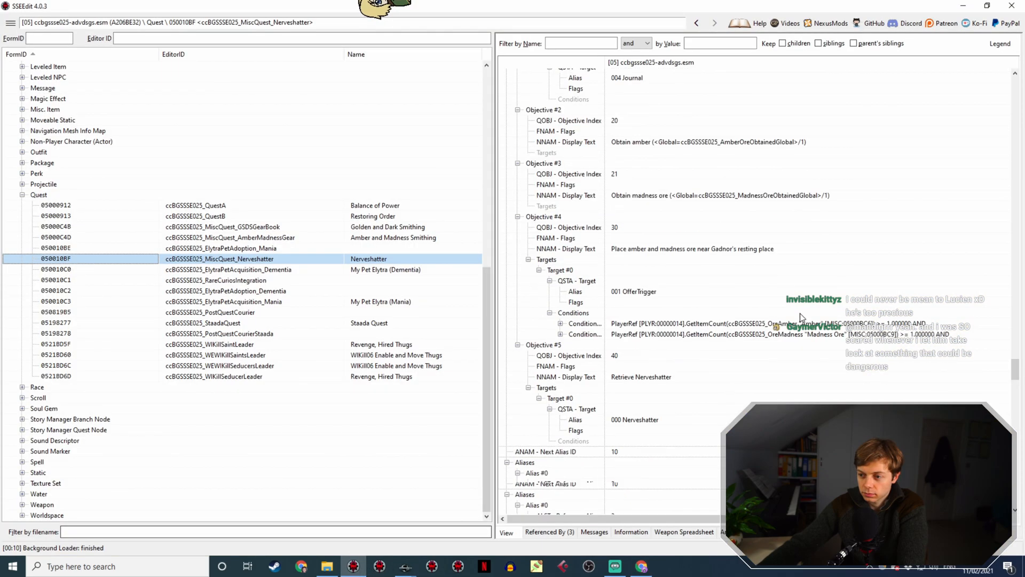
scroll(795, 318, "down", 10)
scroll(866, 348, "up", 9)
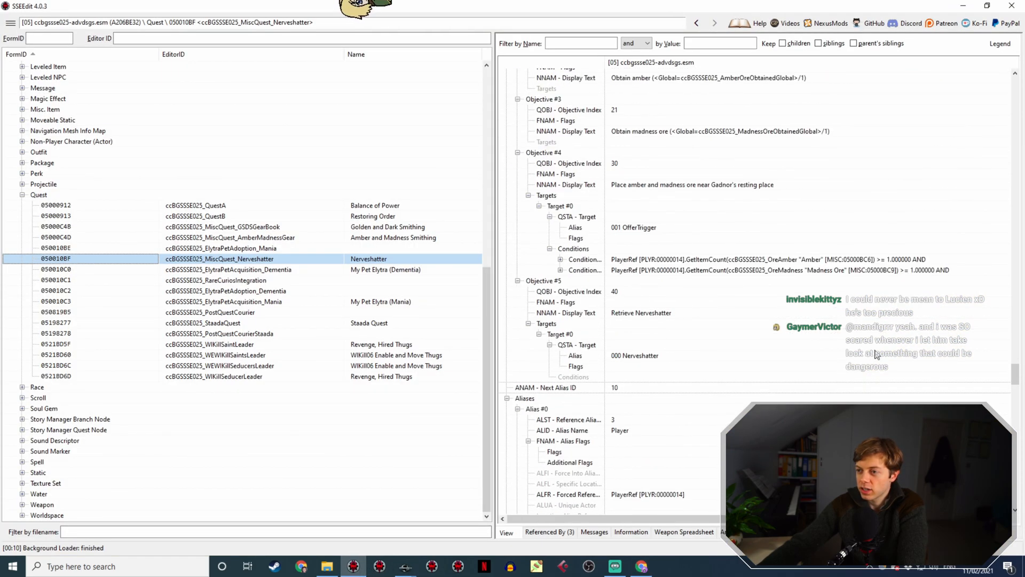
mouse_move(1014, 374)
left_mouse_down()
mouse_move(1022, 98)
mouse_move(1023, 489)
mouse_move(1024, 389)
left_mouse_up()
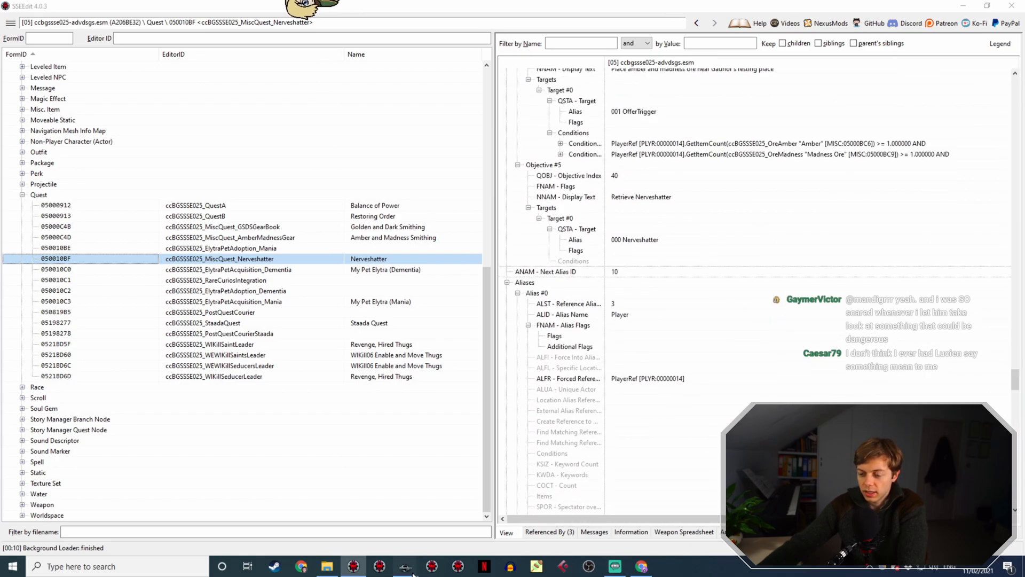
Back in Creation Kit, delete the GetStage condition of 20 and set the remaining Nerveshatter one to greater than or equal to 40
mouse_move(406, 566)
left_click(460, 530)
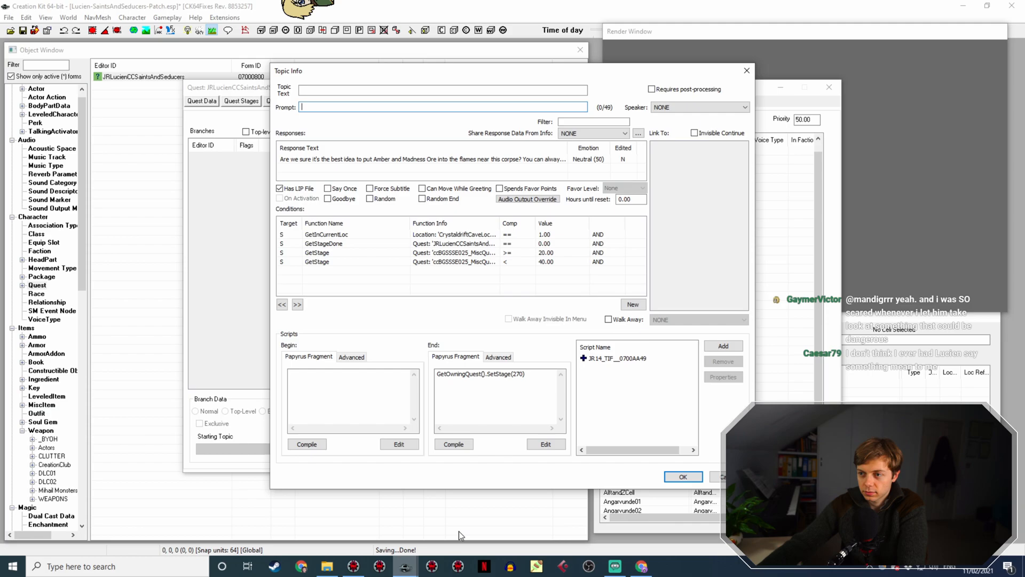
left_click(527, 254)
key("Delete")
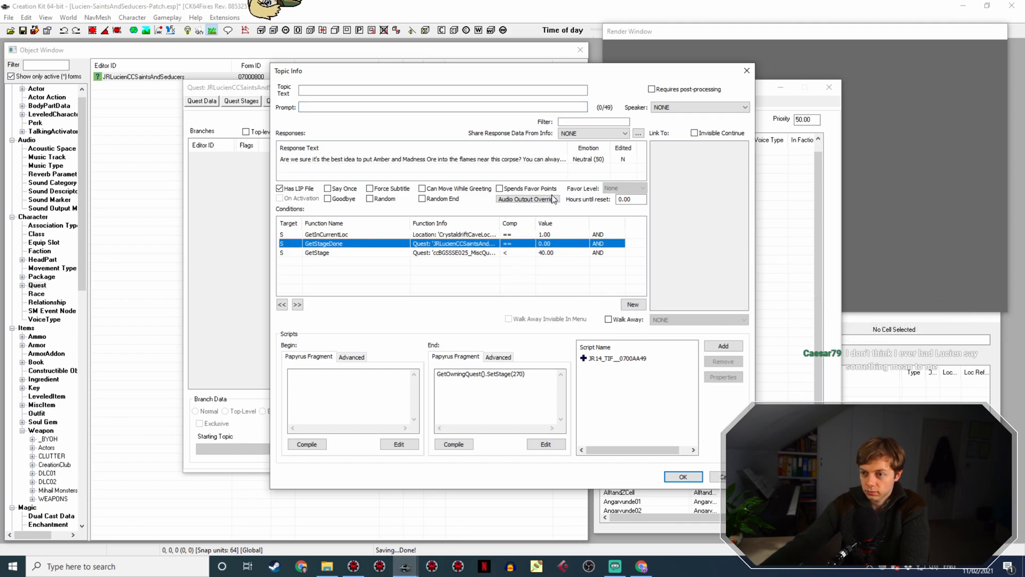
double_click(517, 253)
left_click(545, 295)
left_click(542, 327)
left_click(673, 287)
Change the end script fragment to SetStage(280) and point the GetStageDone condition at stage 280
left_click(521, 373)
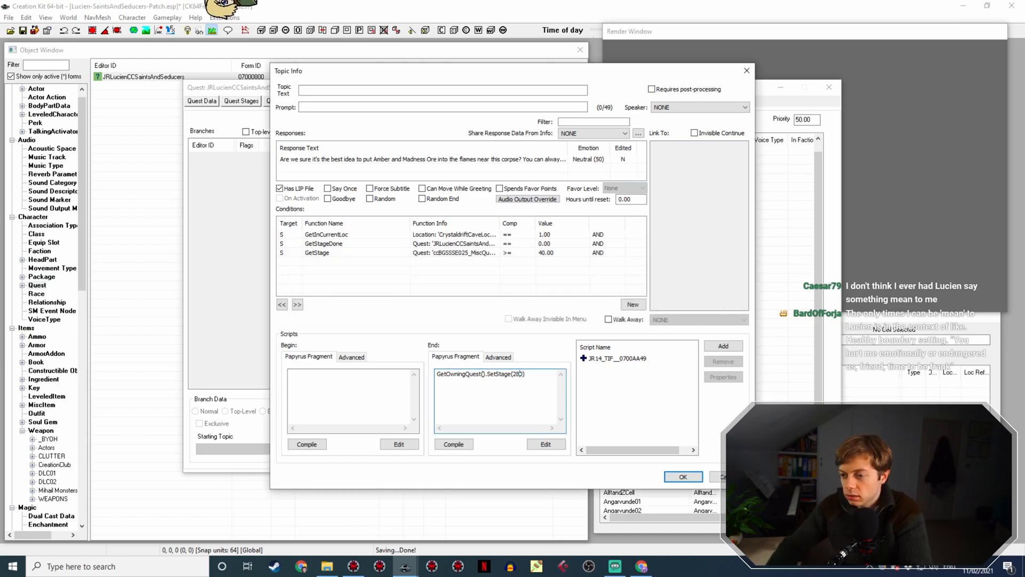
double_click(494, 244)
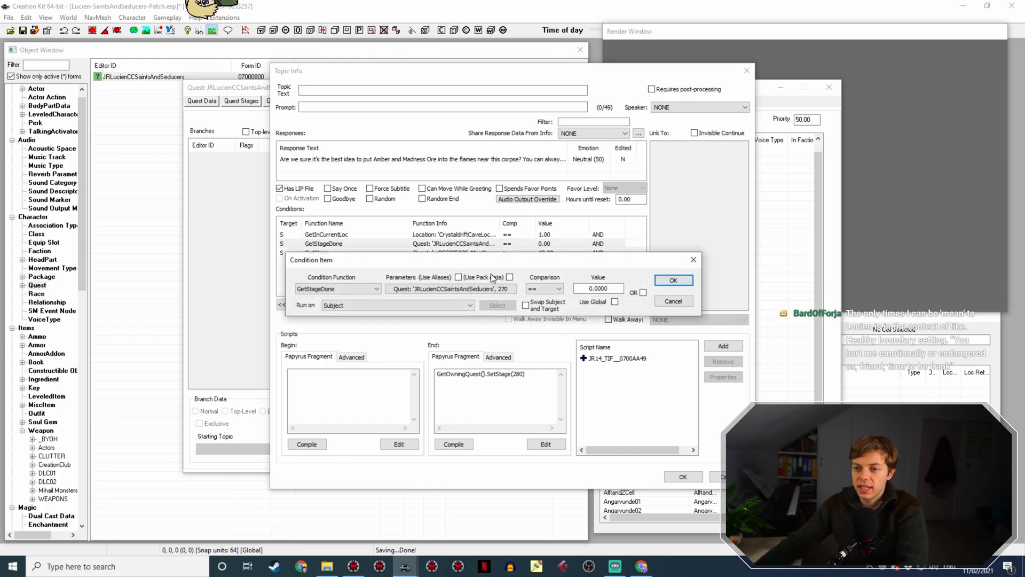
left_click(450, 289)
left_click(459, 326)
left_click(459, 326)
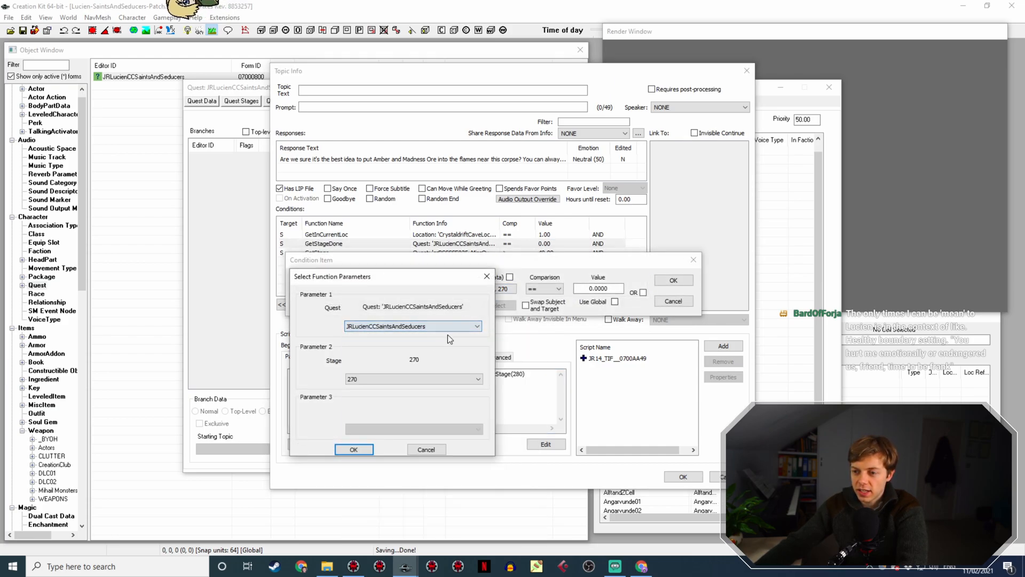
left_click(407, 378)
left_click(399, 320)
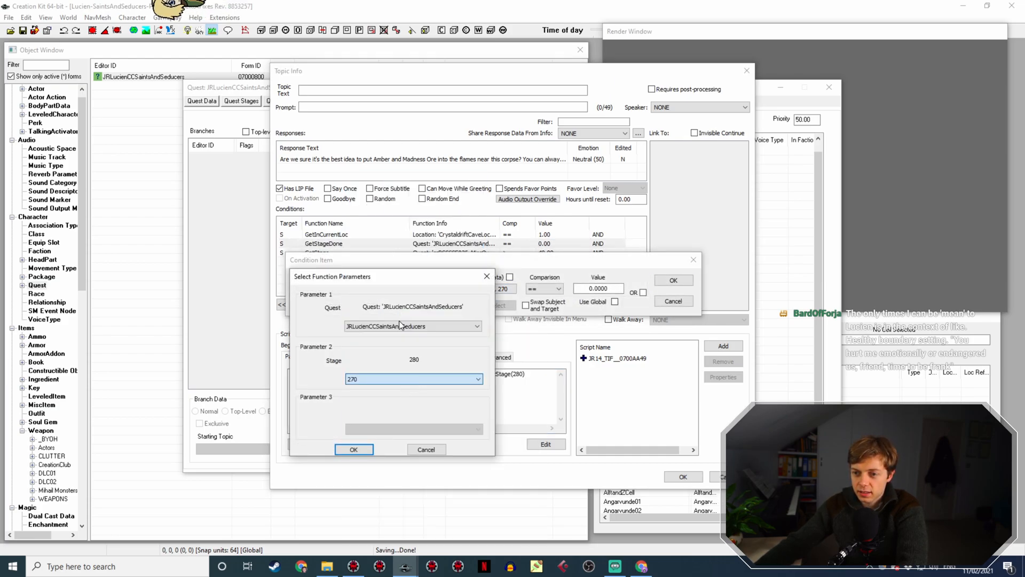
left_click(354, 449)
left_click(672, 281)
Delete the Crystaldrift Cave GetInCurrentLoc condition and duplicate the GetStageDone condition twice
left_click(520, 234)
key("Delete")
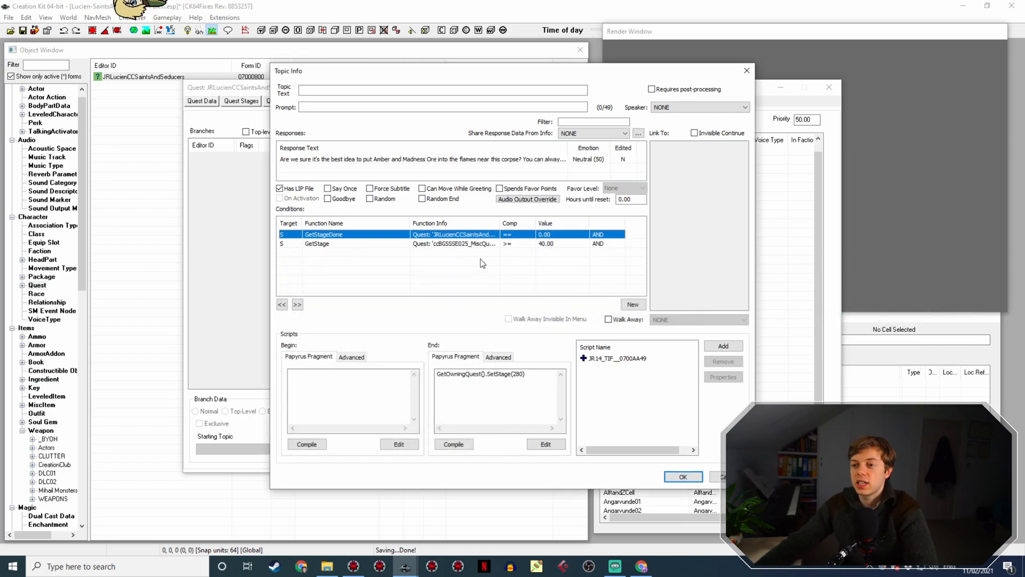
right_click(487, 237)
left_click(505, 250)
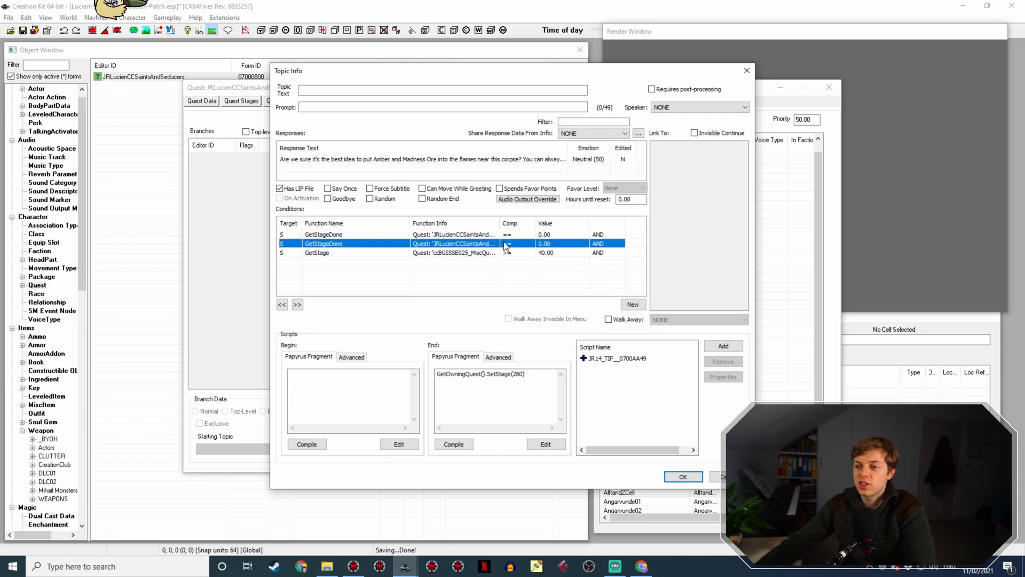
right_click(504, 243)
left_click(522, 261)
Set the second GetStageDone condition to equal 1 with OR, and the third GetStageDone condition to equal 1
double_click(566, 244)
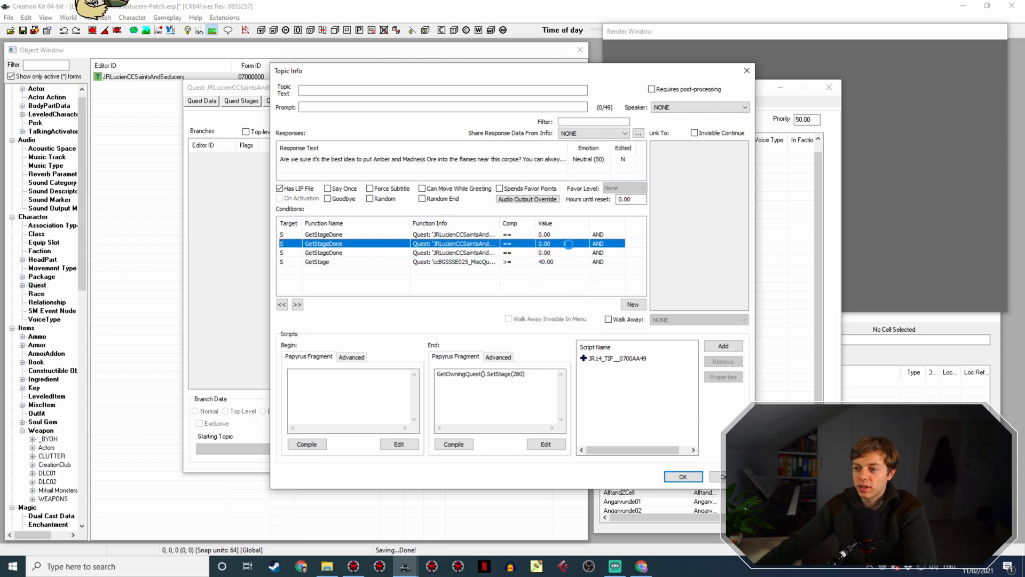
double_click(616, 287)
type("1")
key("Return")
double_click(598, 252)
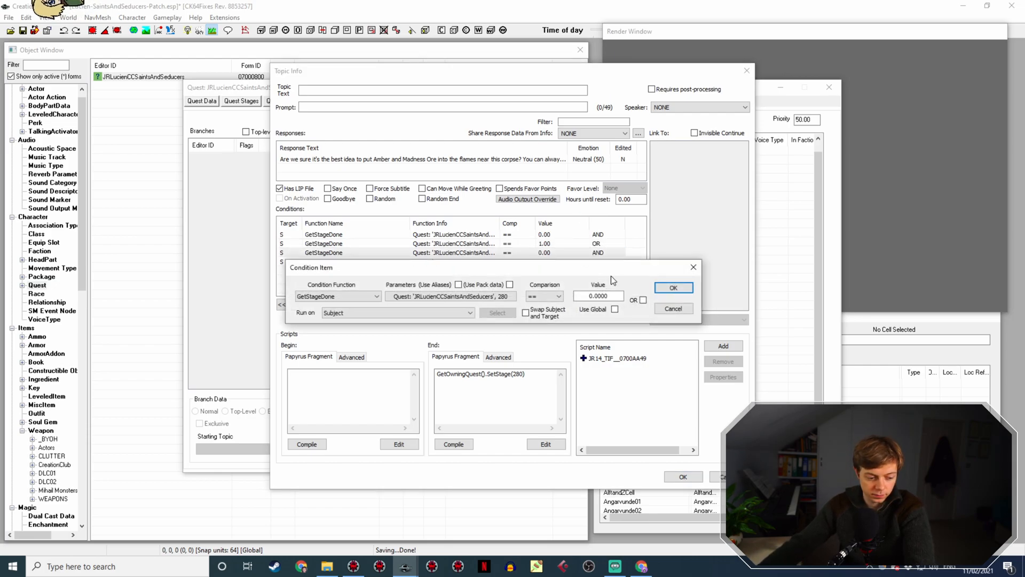
double_click(592, 296)
type("1")
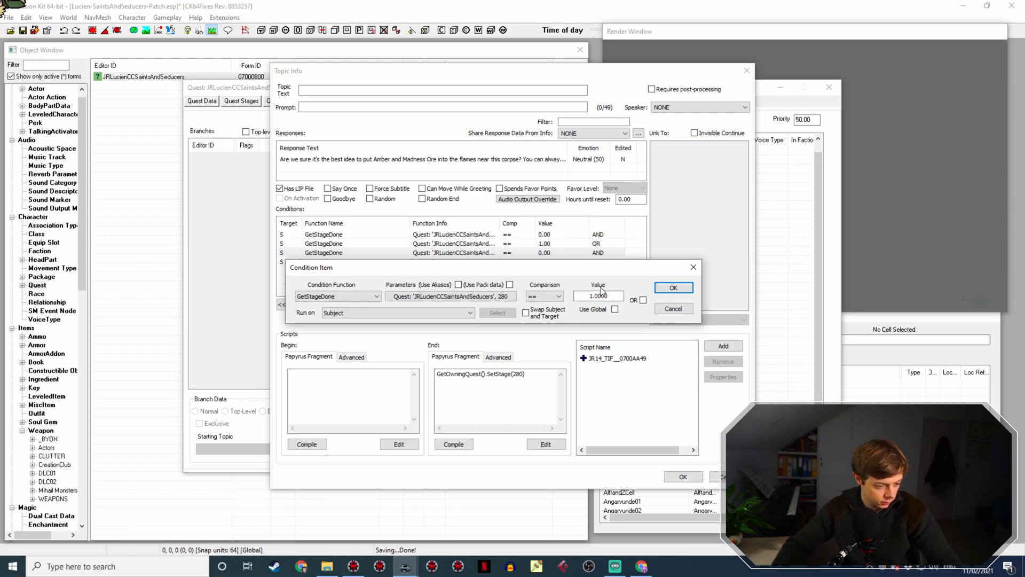
key("Return")
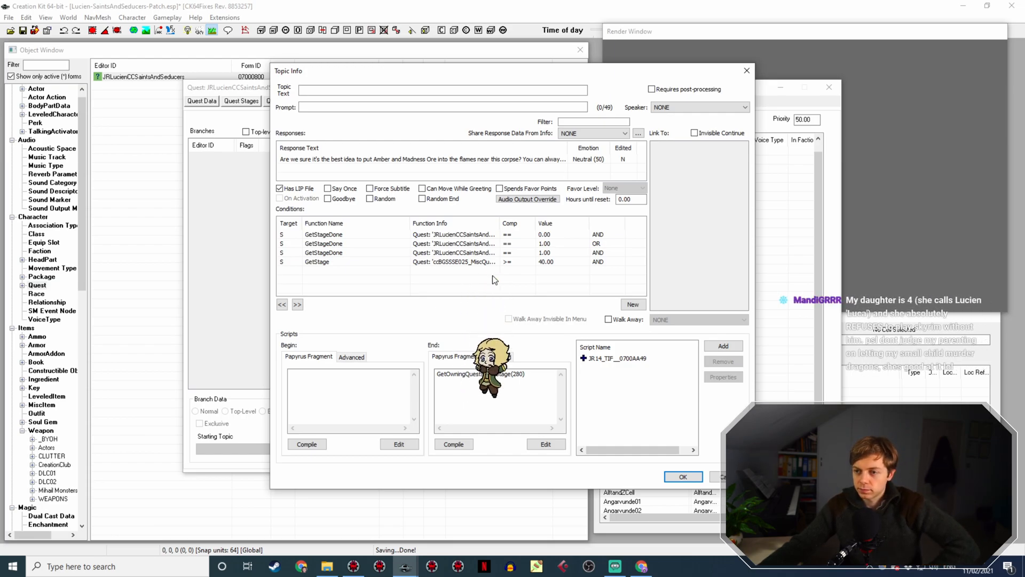
Point the second GetStageDone condition, the one joined with OR, at stage 270 of JRLucienCCSaintsAndSeducers
left_click_drag(500, 222, 535, 248)
left_click(520, 244)
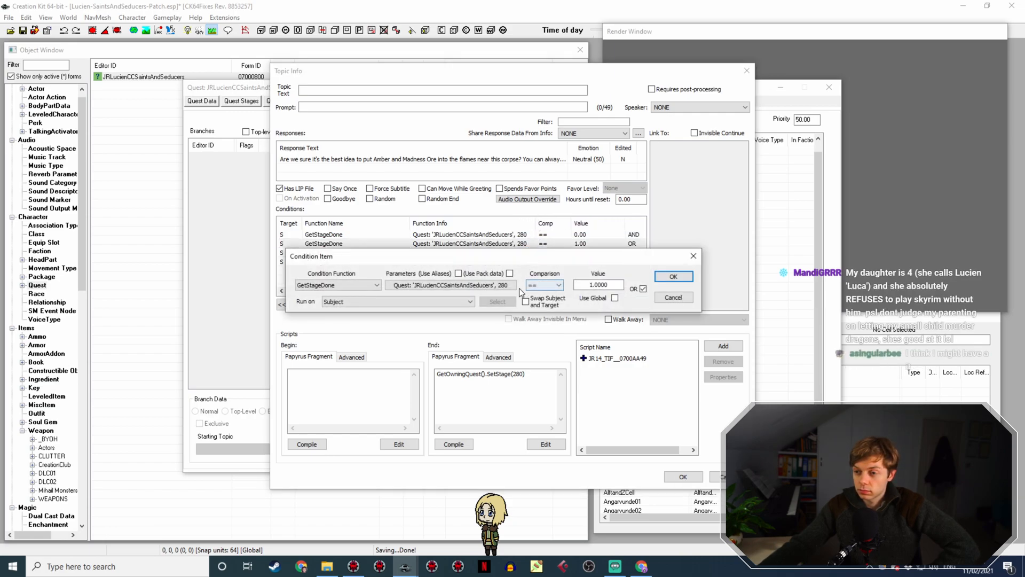
left_click(500, 300)
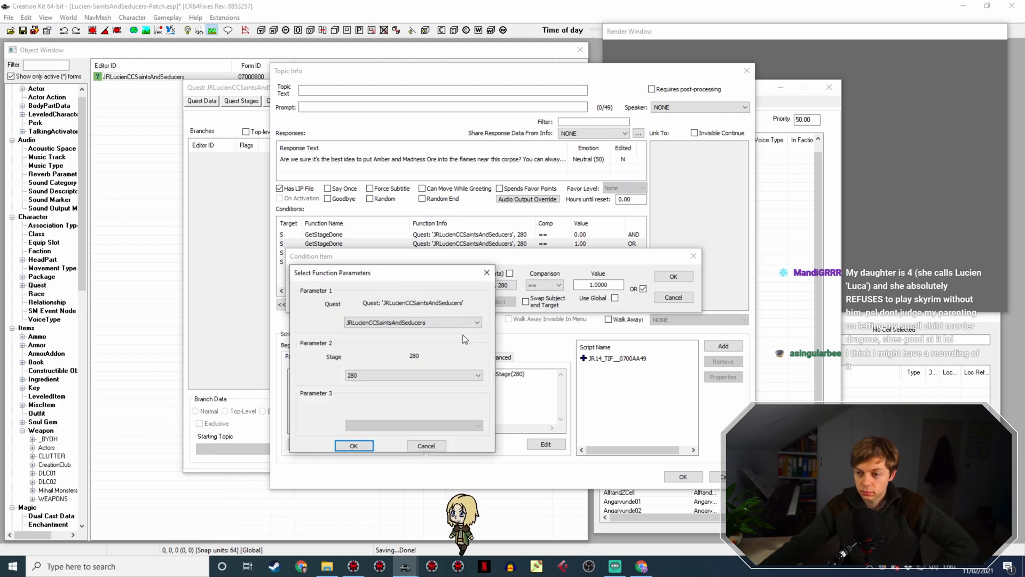
left_click(414, 374)
left_click(427, 310)
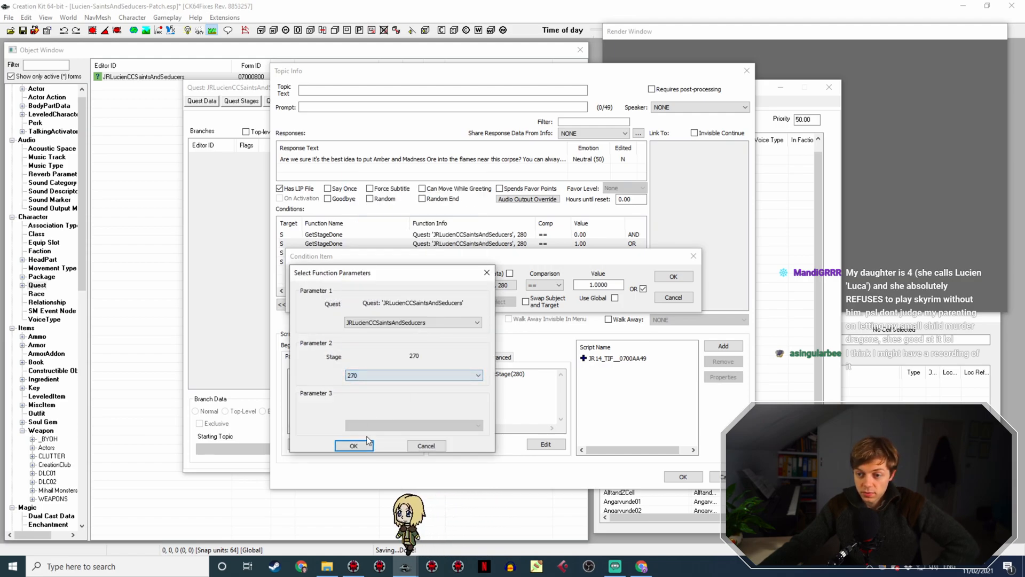
left_click(354, 445)
left_click(670, 279)
Point the third GetStageDone condition at stage 260 of JRLucienCCSaintsAndSeducers and accept the topic info
double_click(515, 253)
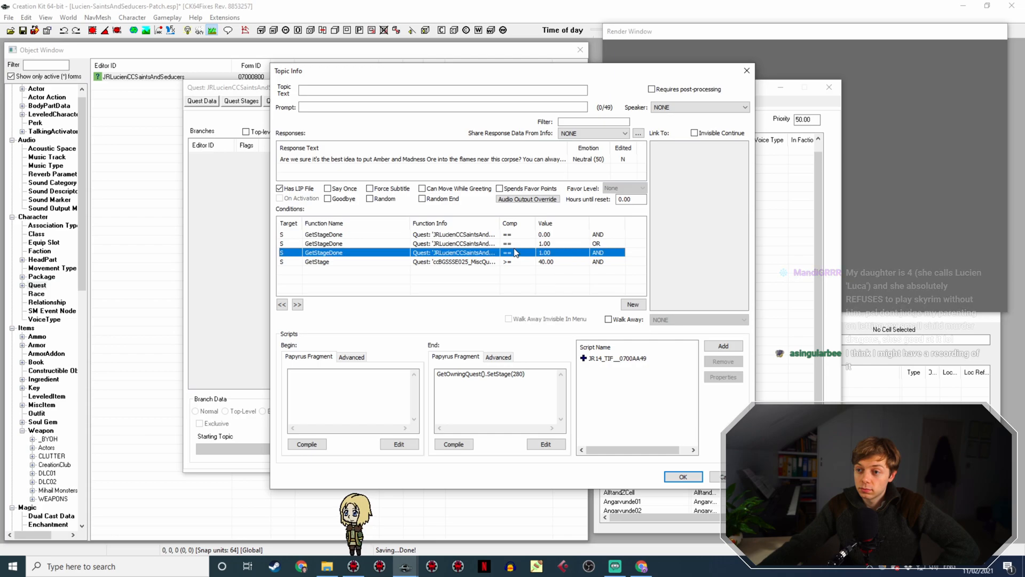
left_click(494, 291)
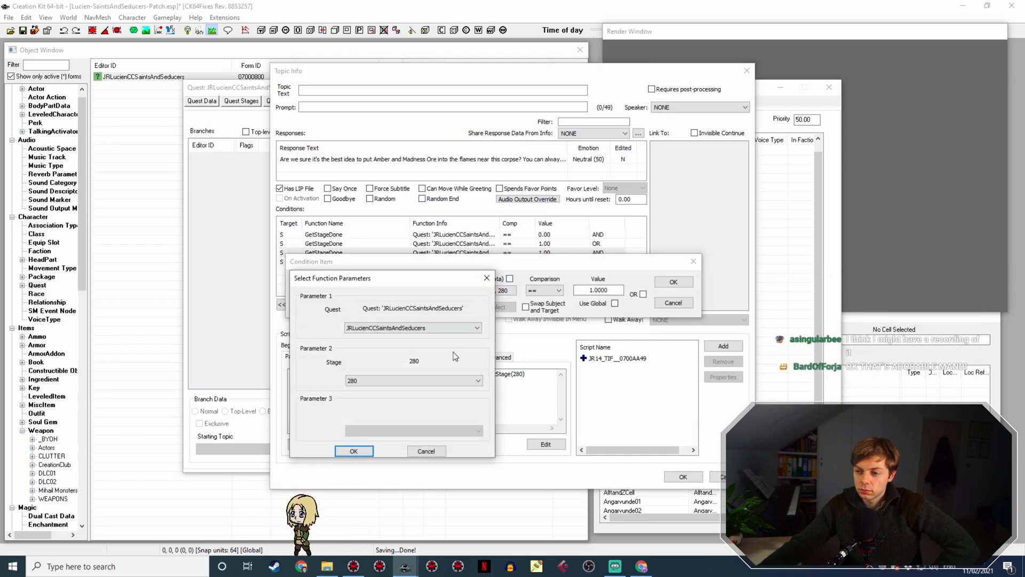
left_click(429, 379)
left_click(433, 308)
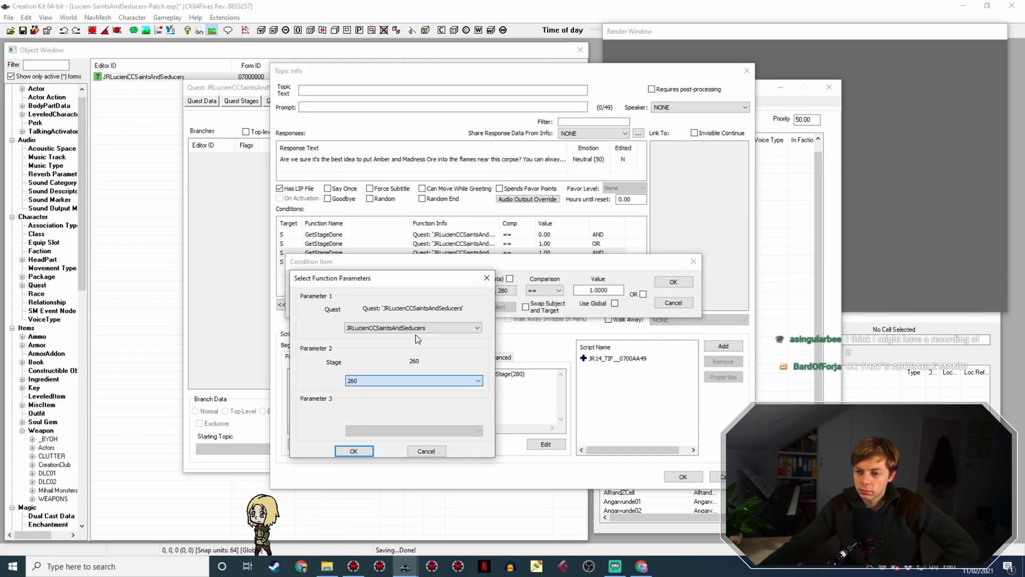
left_click(354, 450)
left_click(672, 281)
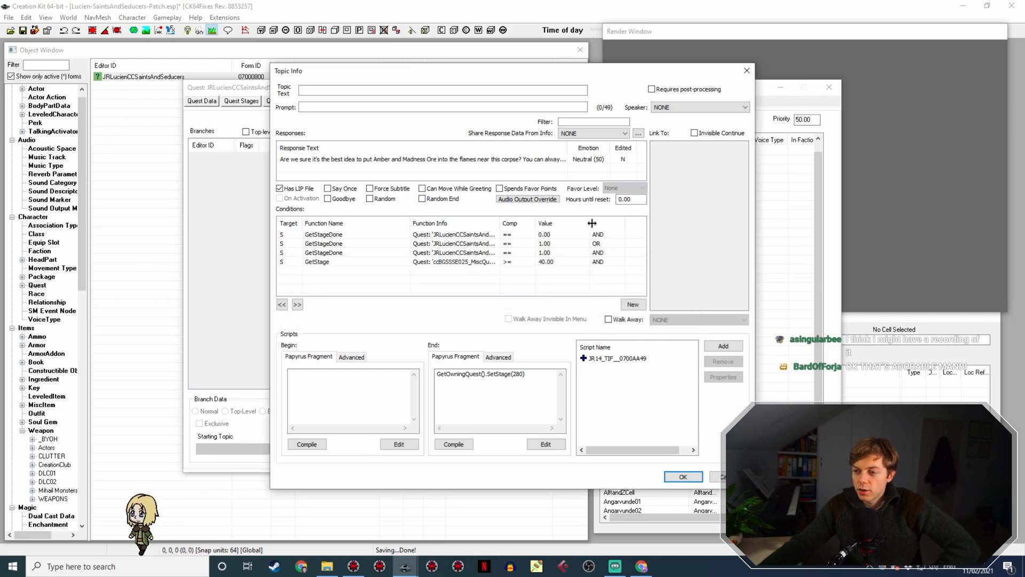
left_click_drag(497, 220, 508, 221)
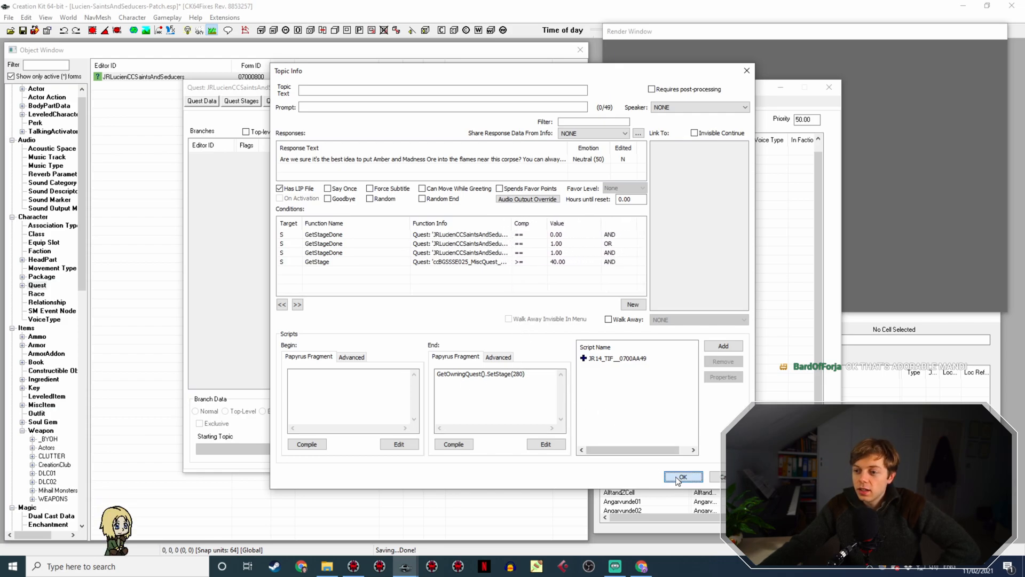
key("Return")
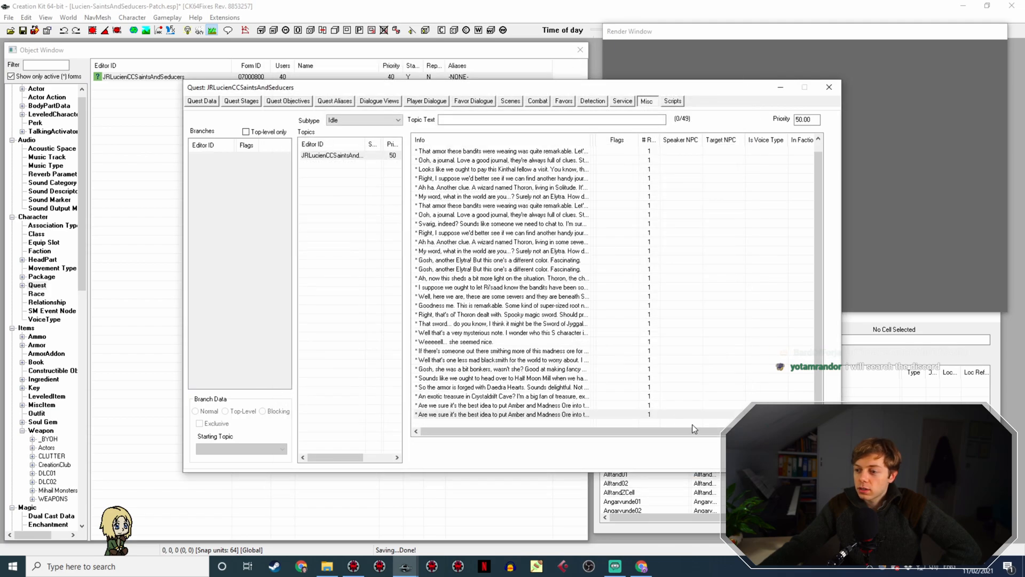
Reopen the last idle line and replace its response text with "Congratulations on your magic hammer. Looks spikey"
left_click(523, 395)
double_click(525, 414)
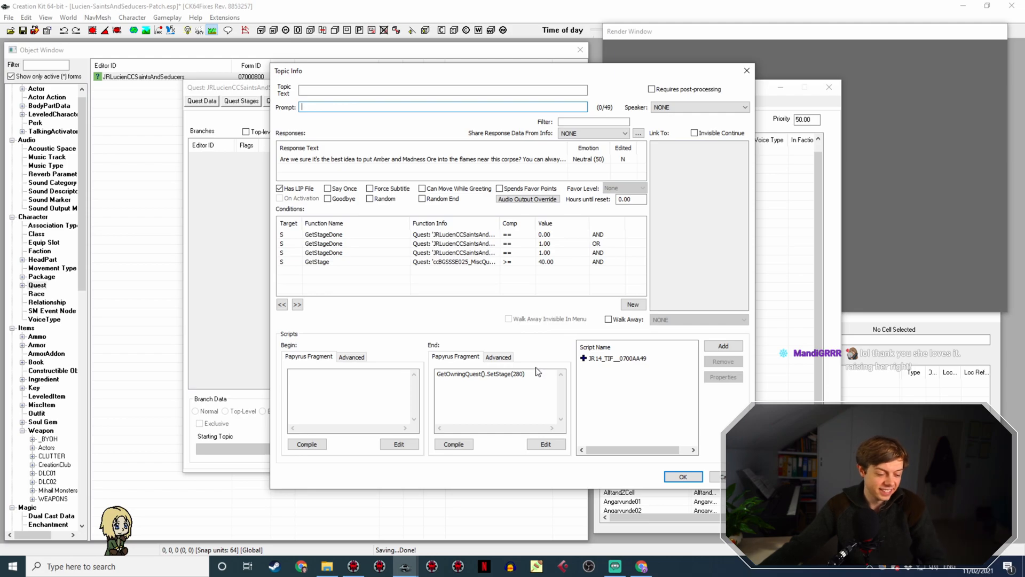
double_click(496, 169)
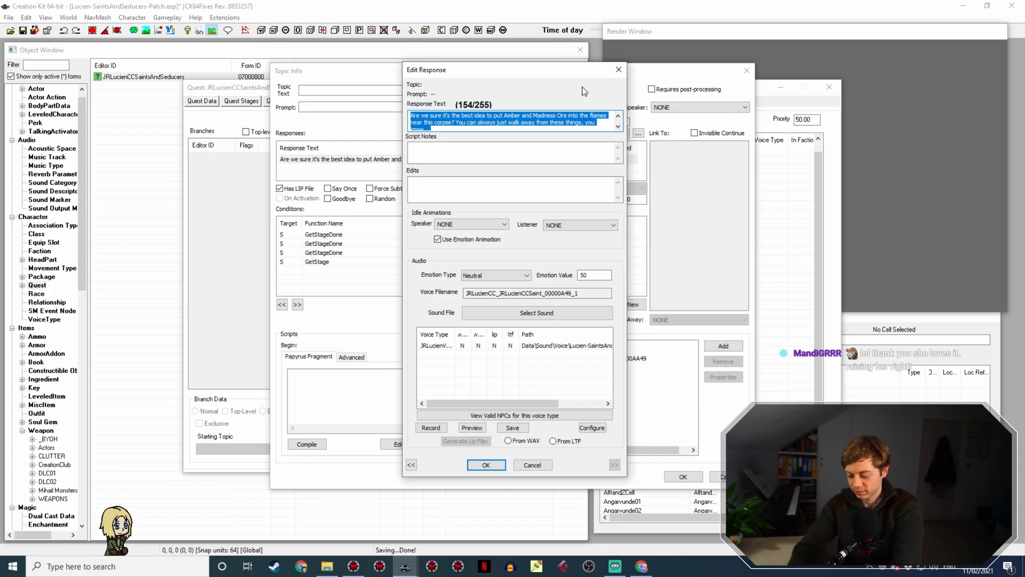
key("alt+Tab")
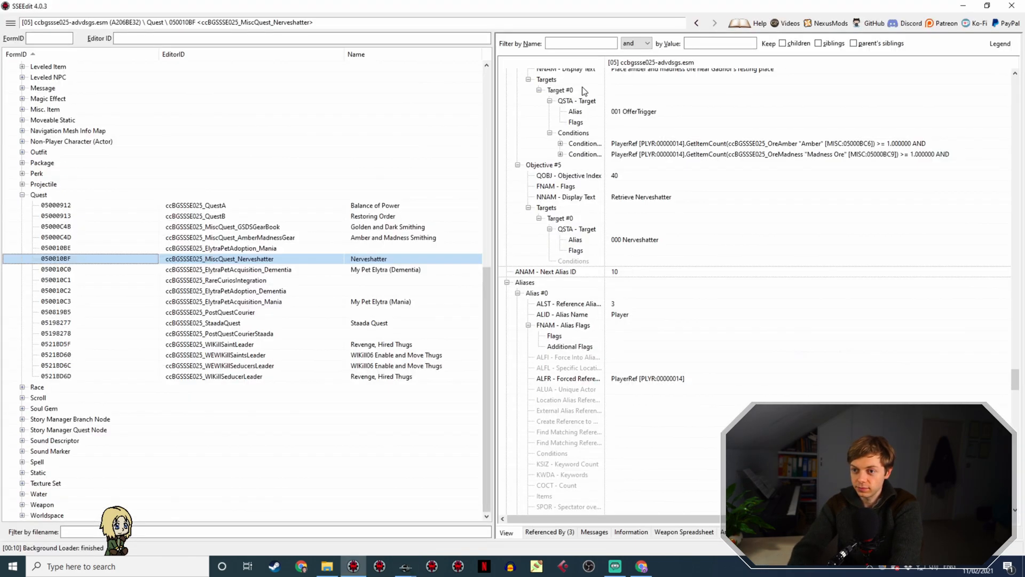
key("alt+Tab")
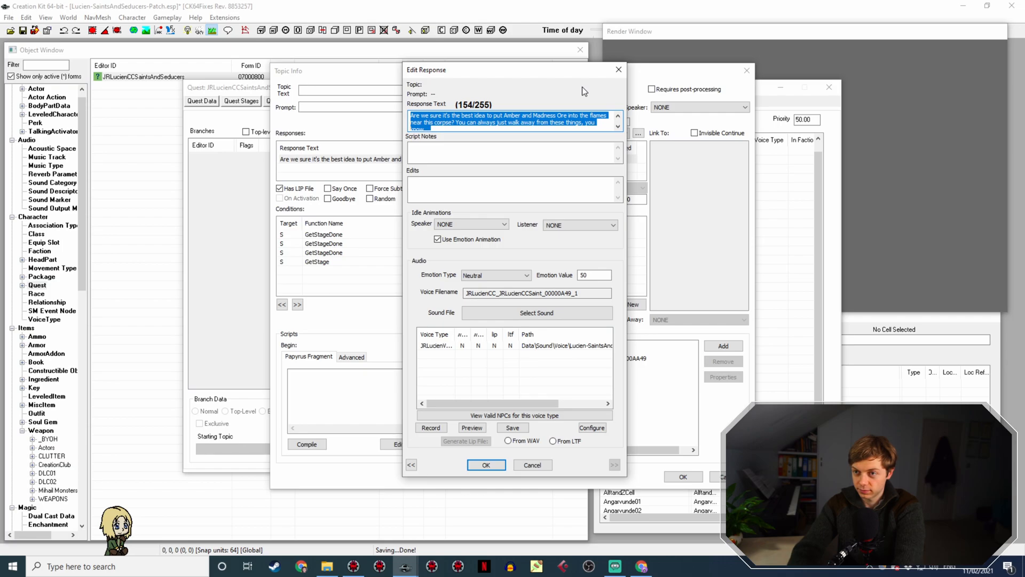
type("Congratulations on your magic hammer. Looks spikey")
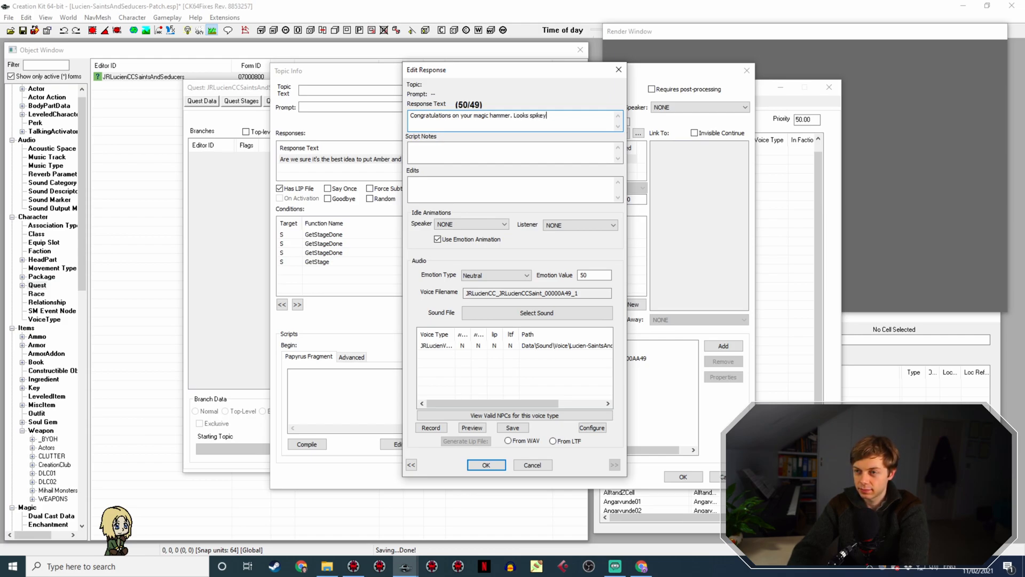
type("I'm sure it")
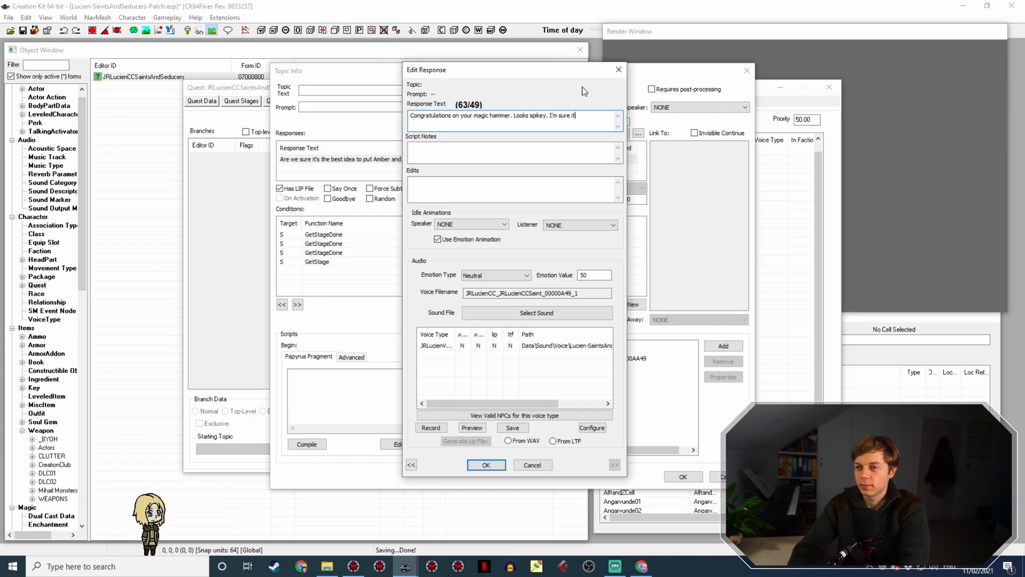
key("BackSpace")
key("BackSpace")
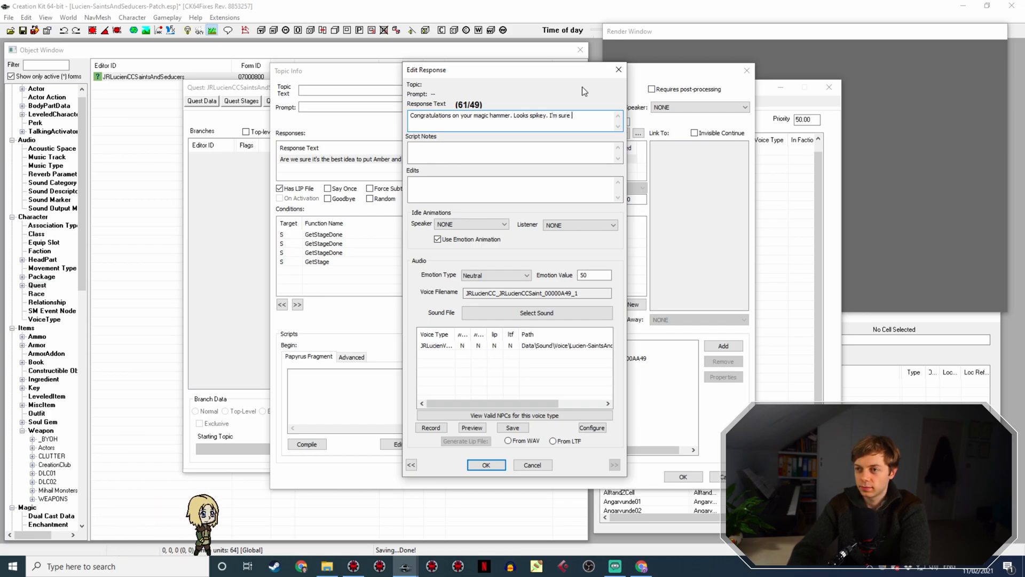
key("BackSpace")
key("BackSpace")
key("BackSpace")
key("BackSpace")
key("BackSpace")
key("BackSpace")
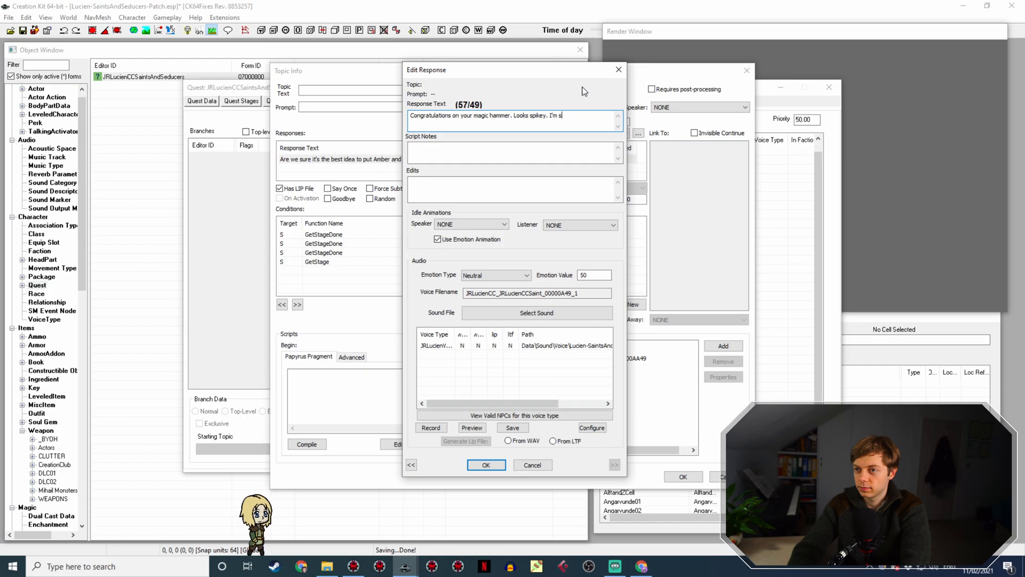
key("BackSpace")
key("BackSpace")
type("ap")
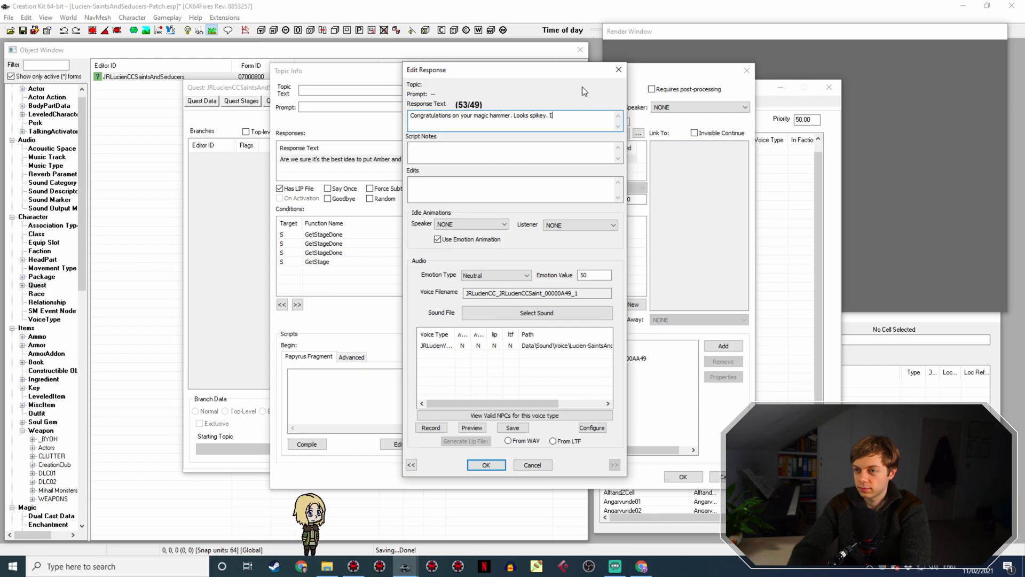
key("BackSpace")
key("BackSpace")
key("BackSpace")
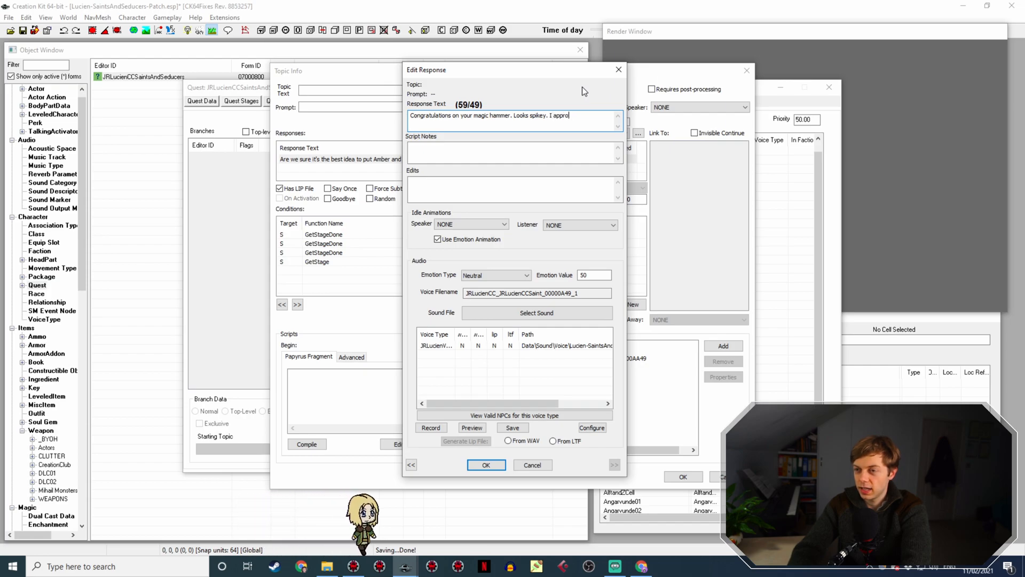
Switch to Chrome and look up Nerveshatter's artifact page and its lore page on the UESP wiki
key("alt+Tab")
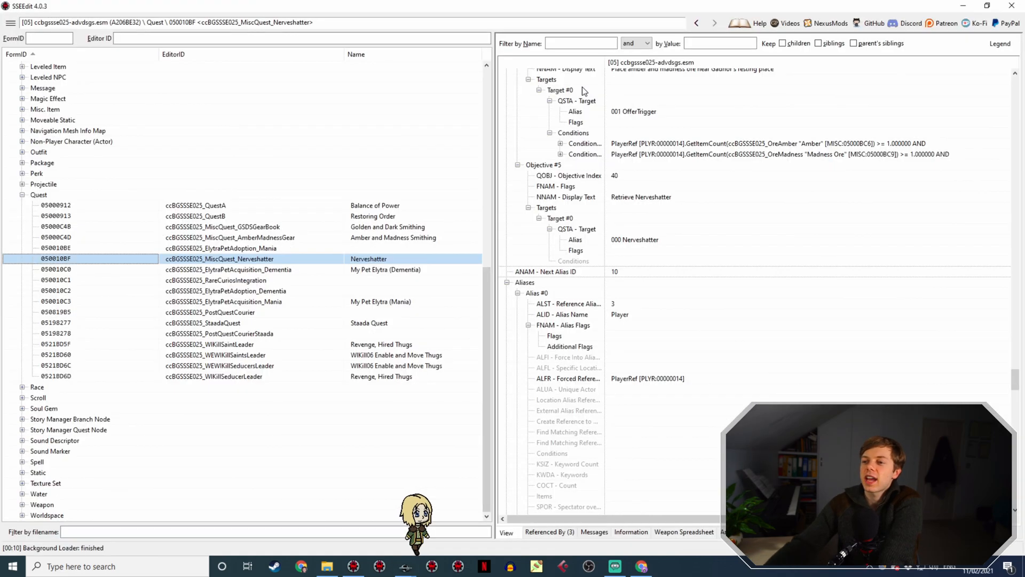
key("alt+Tab")
left_click(642, 567)
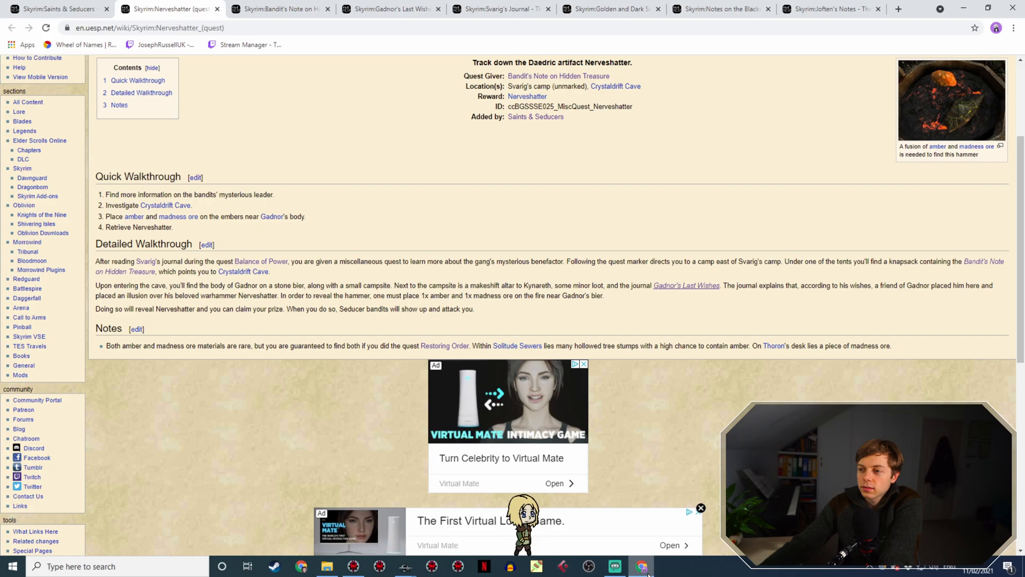
middle_click(527, 97)
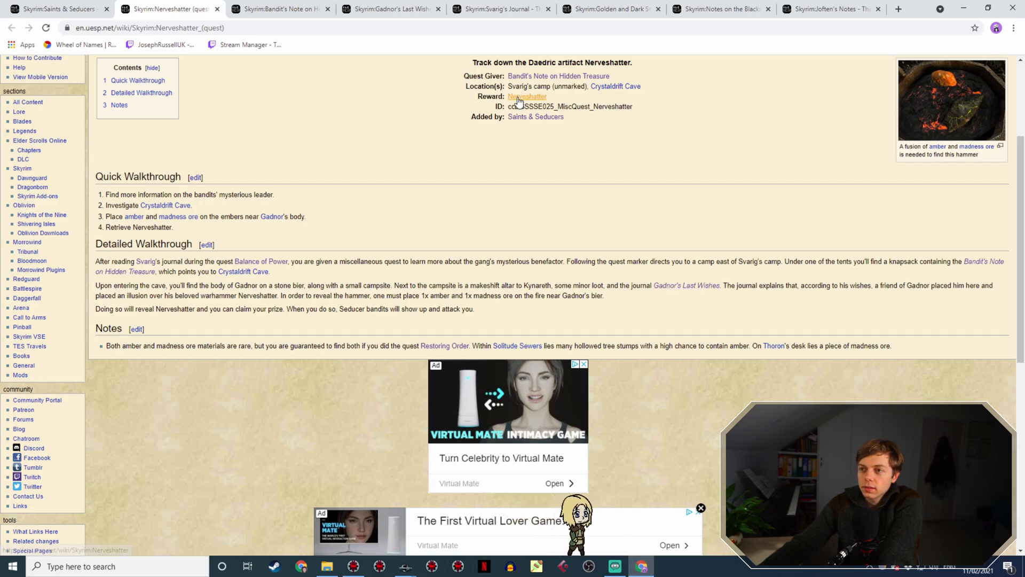
left_click(453, 11)
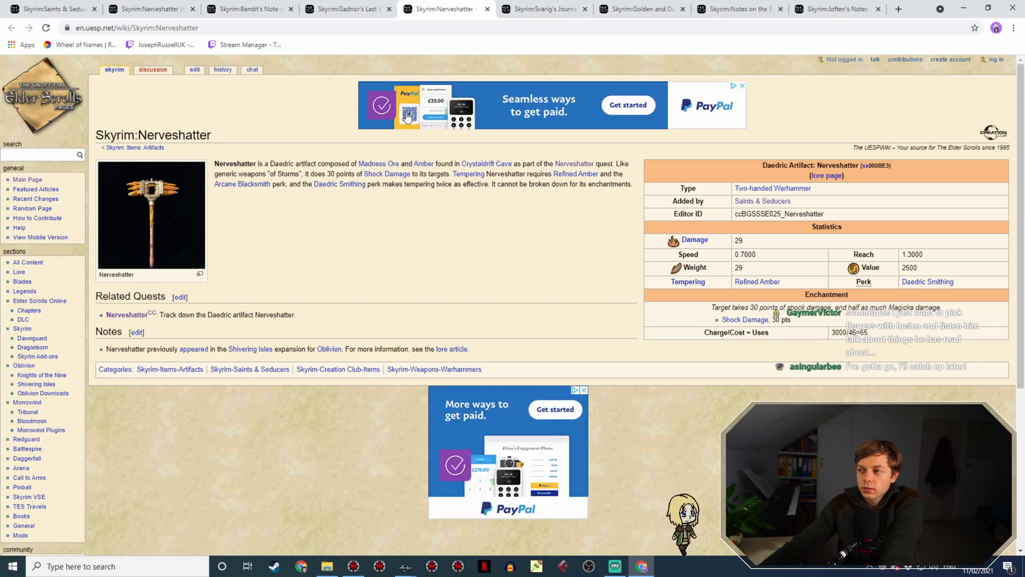
left_click(812, 176)
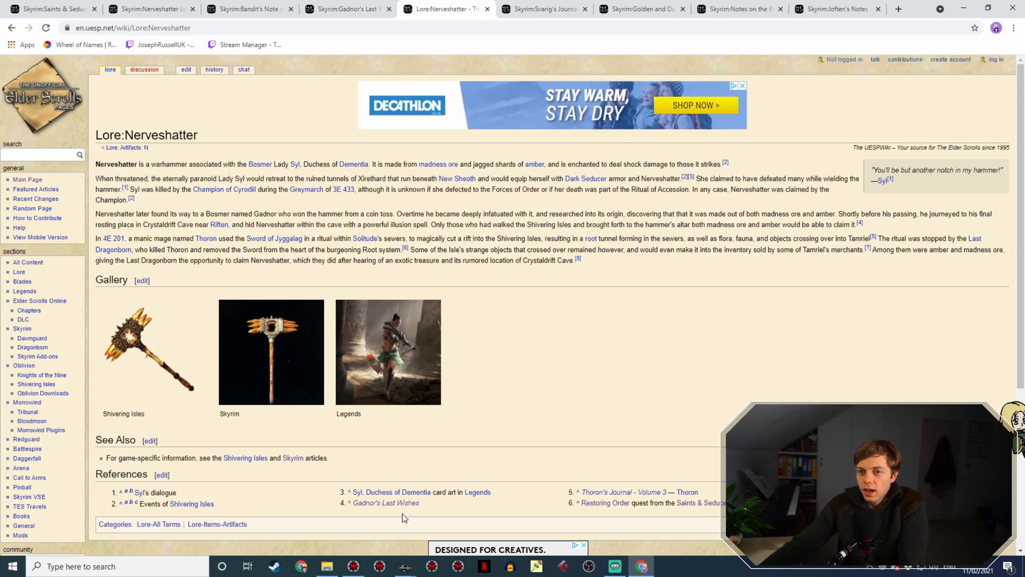
Back in Creation Kit, end the response with "Wouldn't want to be on the receiving end." and accept the response, topic info and quest
left_click(403, 569)
left_click(436, 529)
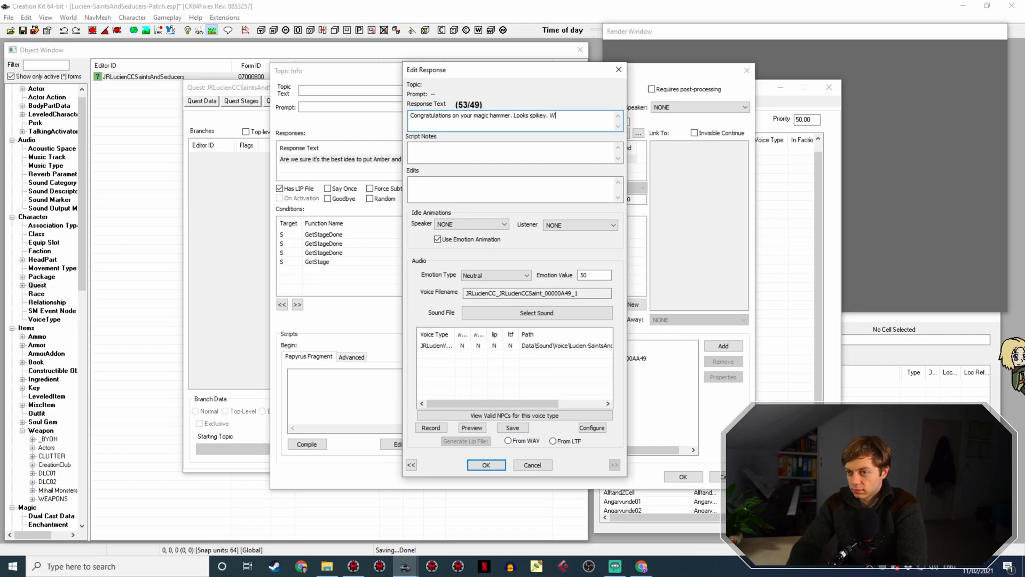
type("ou")
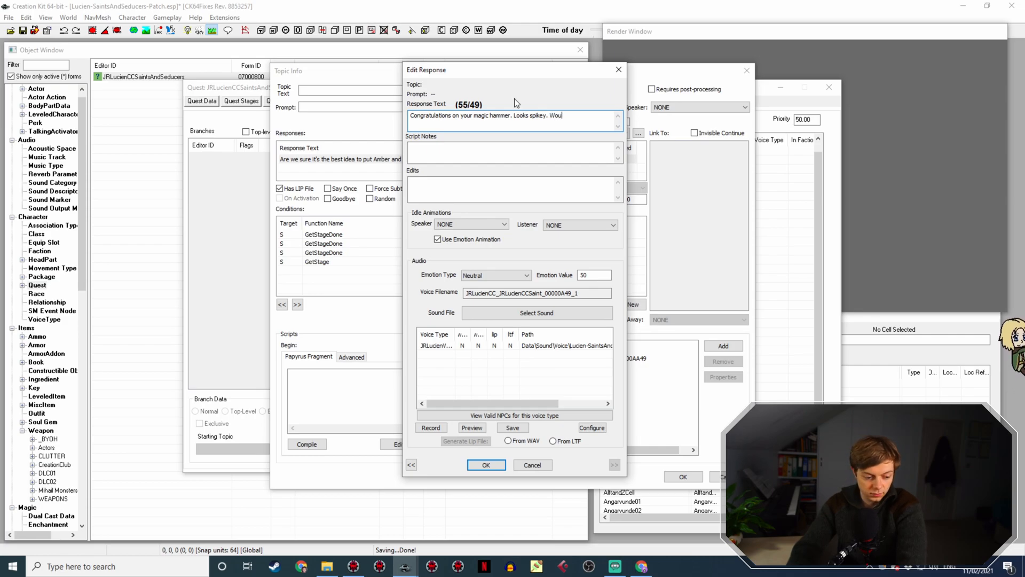
type("ldn't want to be ")
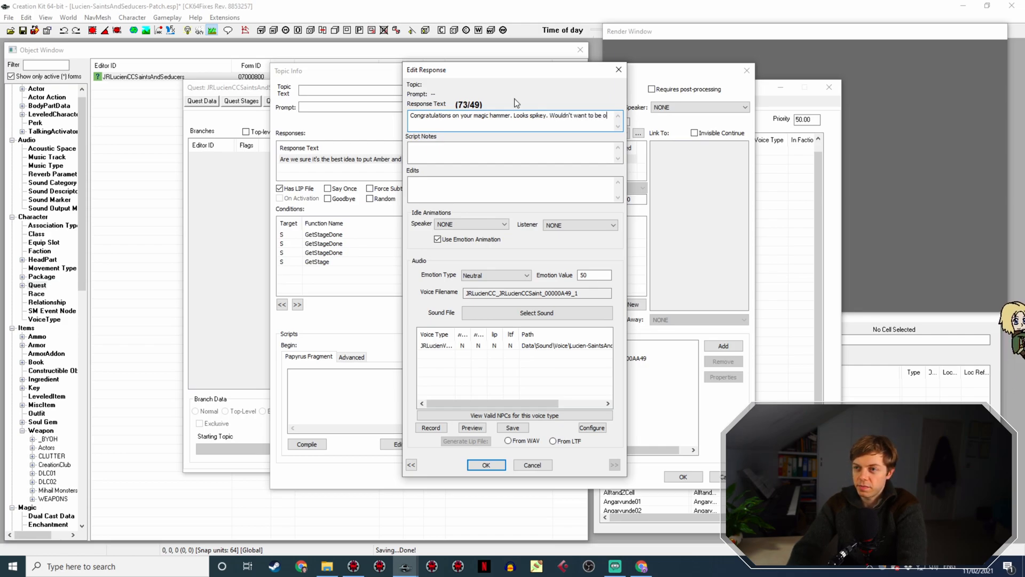
type("on the receiving end.")
key("Return")
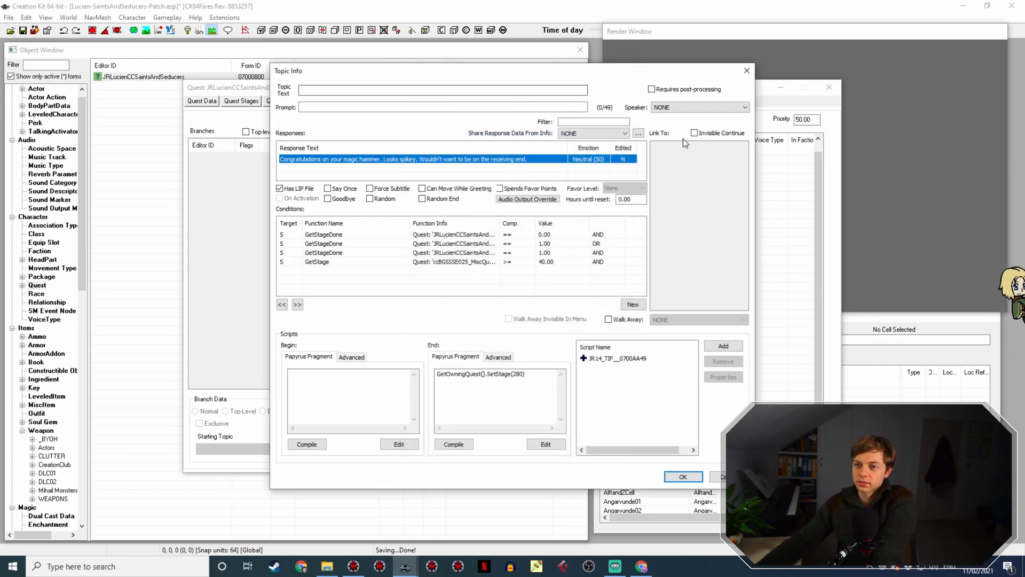
left_click(685, 476)
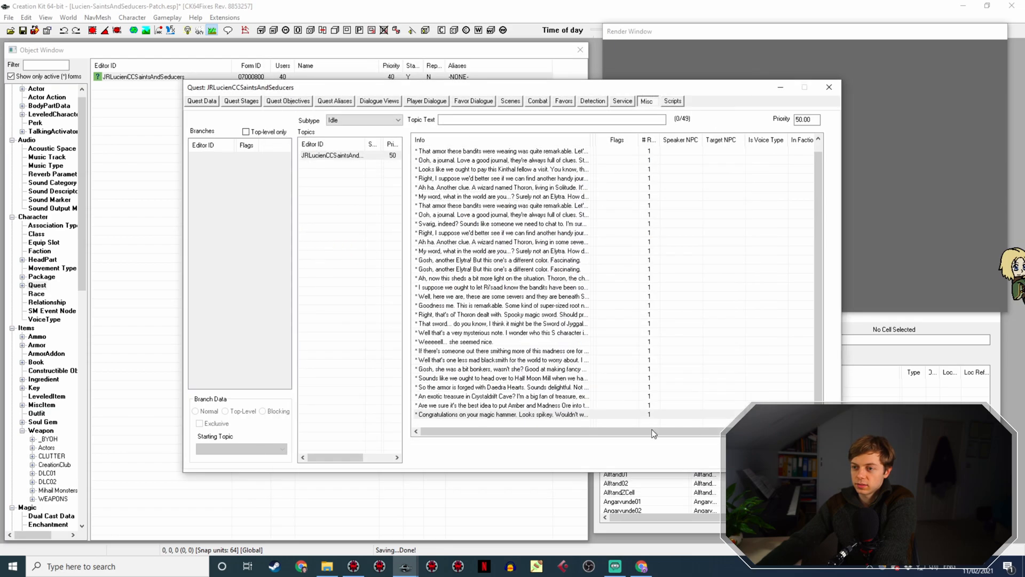
left_click(761, 457)
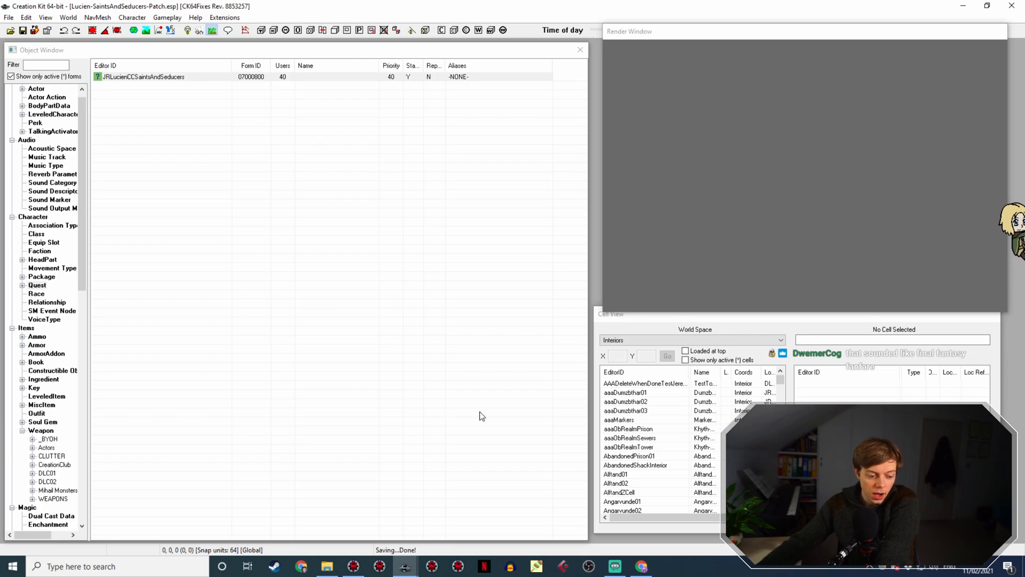
Switch to Chrome and review the artifacts, items, books and notes listed on the wiki's Saints & Seducers page
key("alt+Tab")
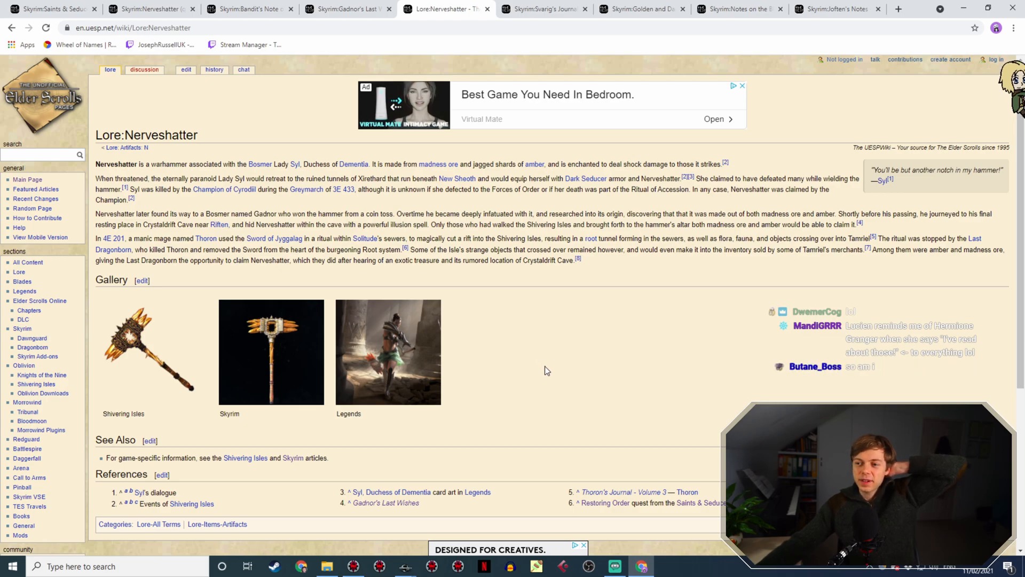
left_click(149, 9)
left_click(45, 7)
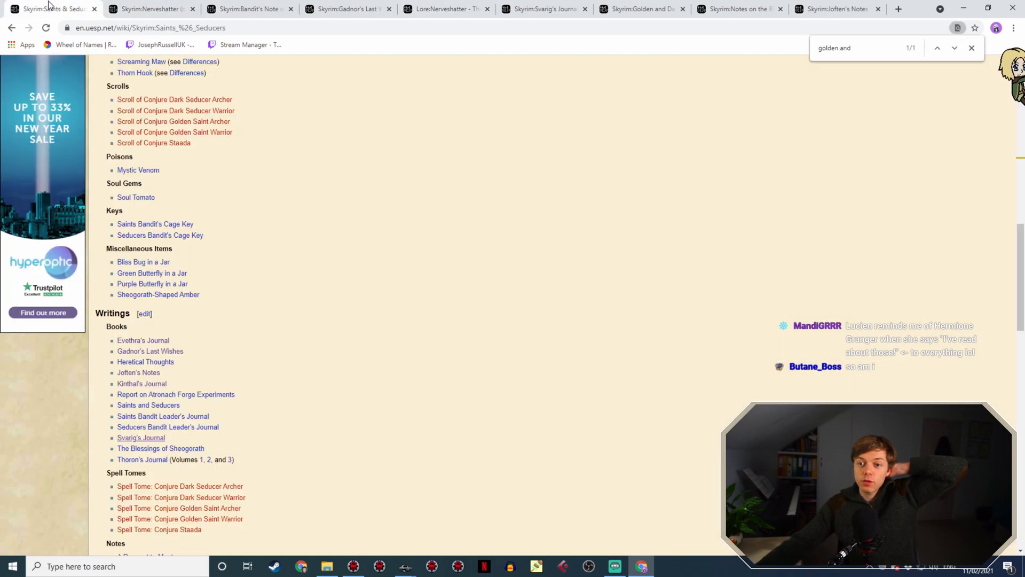
scroll(320, 235, "up", 3)
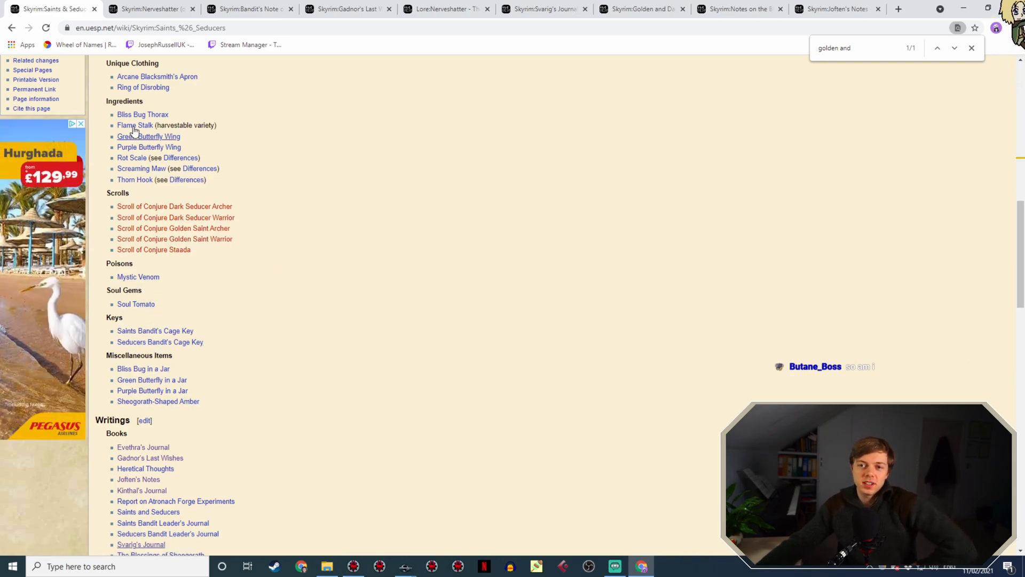
scroll(328, 110, "up", 2)
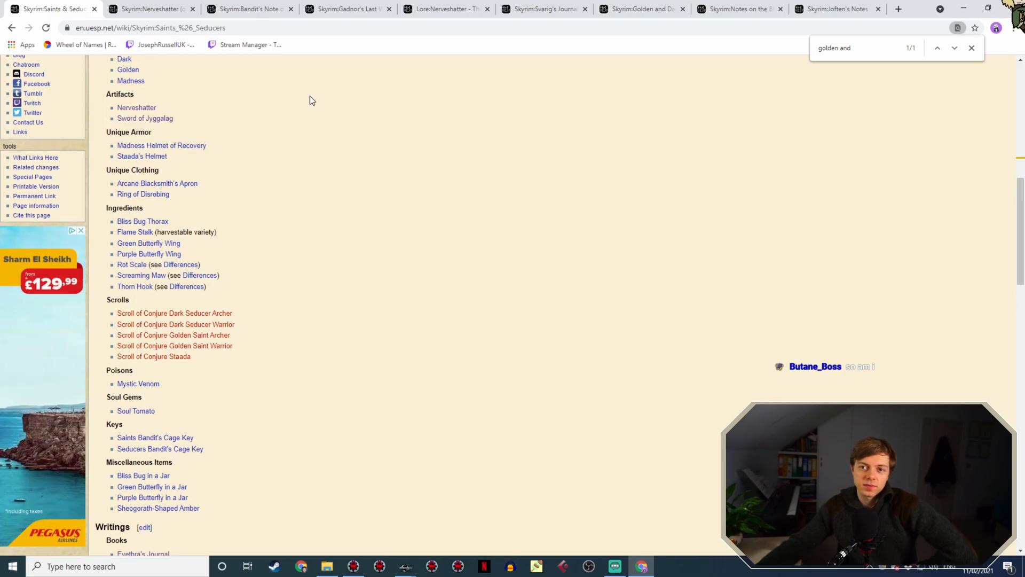
scroll(309, 297, "down", 11)
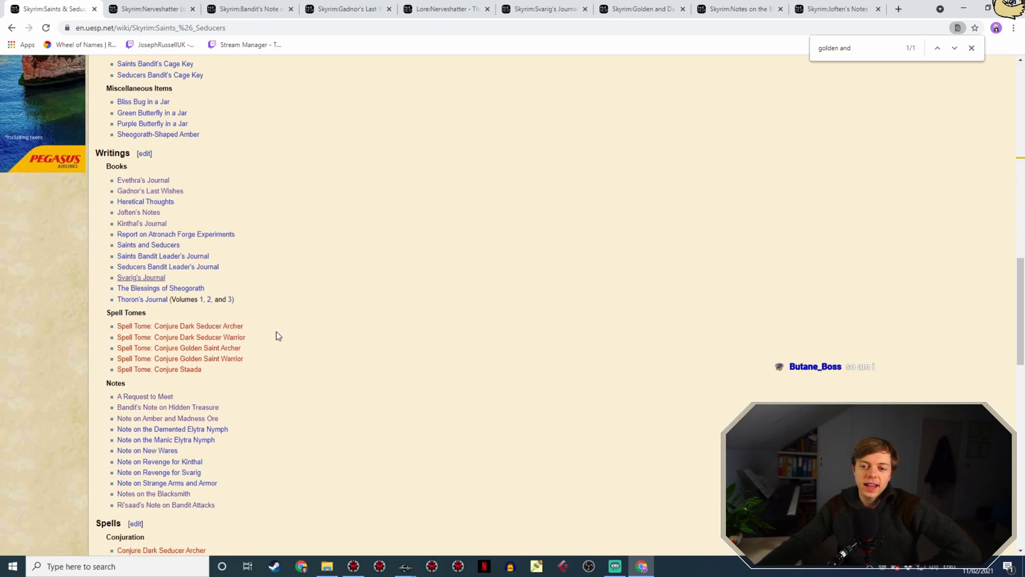
Review the spells, creatures and NPCs listed on the wiki's Saints & Seducers page
scroll(264, 374, "down", 2)
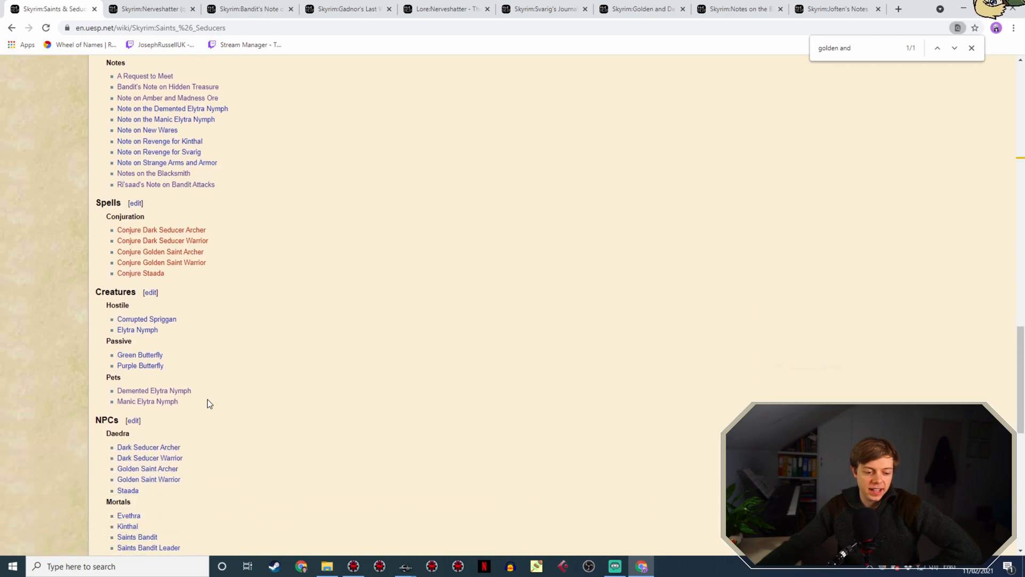
scroll(192, 404, "down", 3)
scroll(291, 397, "down", 2)
scroll(387, 370, "up", 20)
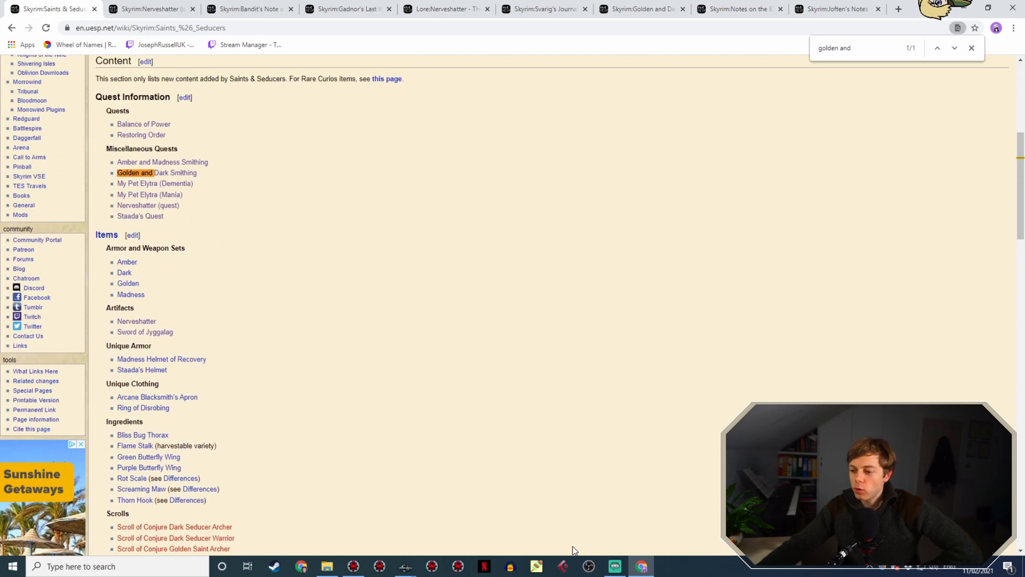
Switch to Streamlabs OBS and look through the list of scenes
left_click(615, 566)
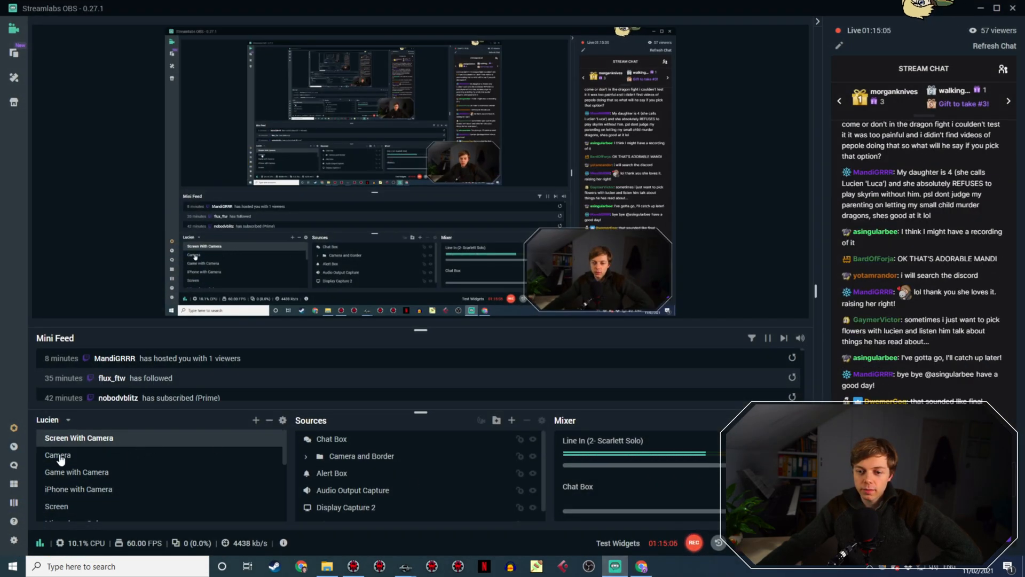
scroll(79, 474, "down", 2)
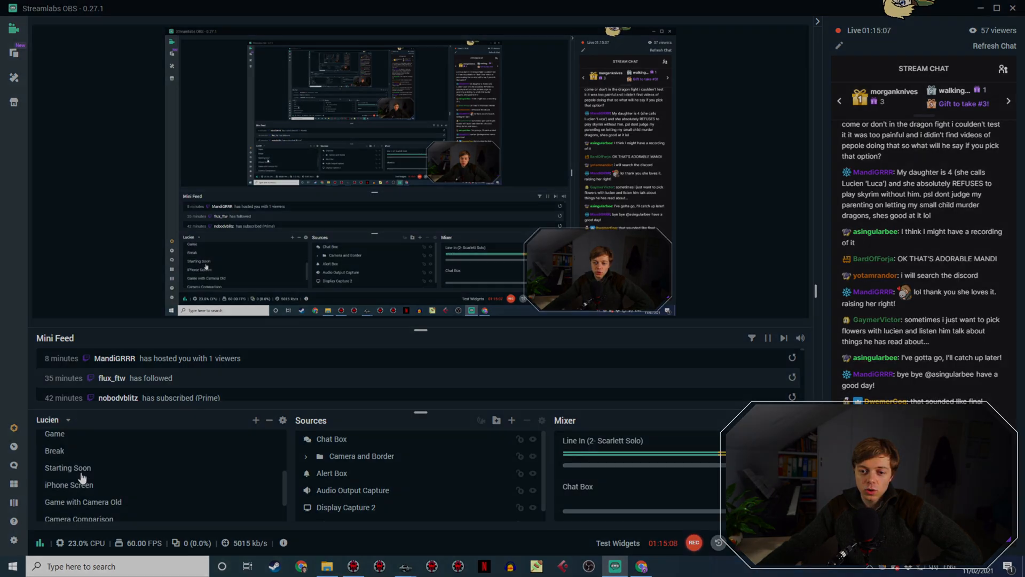
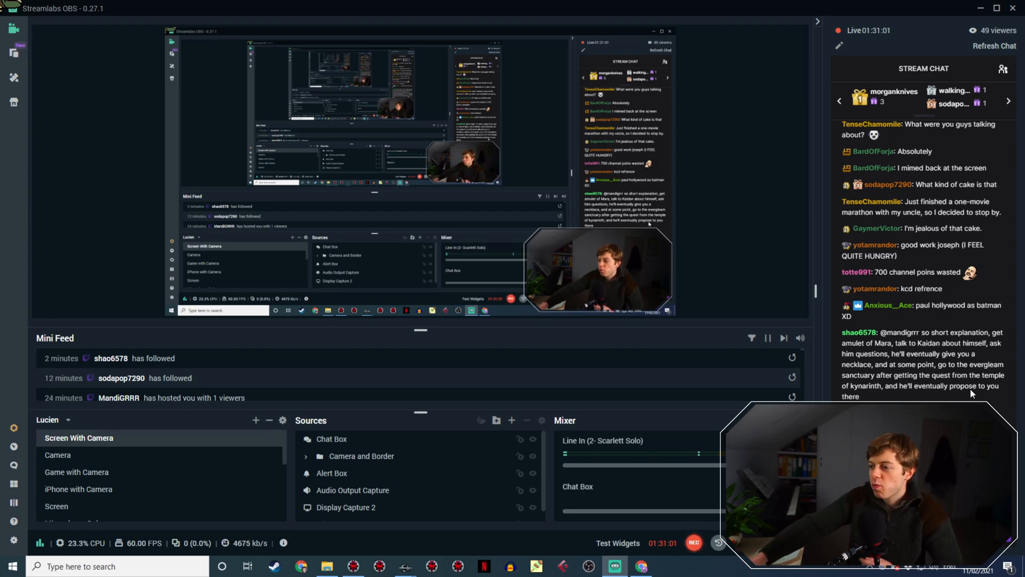
Switch to Creation Kit and open the JRLucienCCSaintsAndSeducers quest
mouse_move(409, 569)
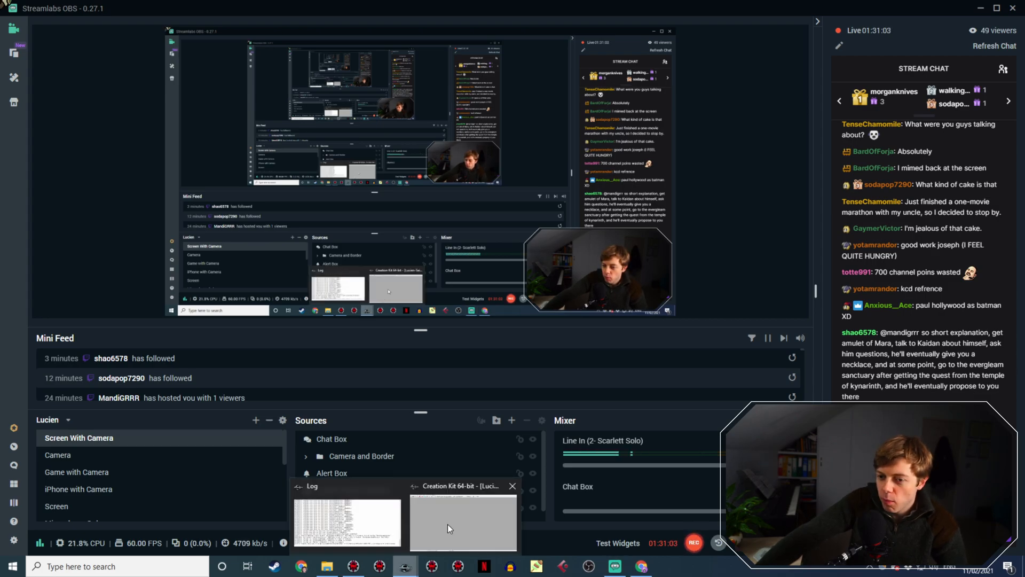
left_click(448, 524)
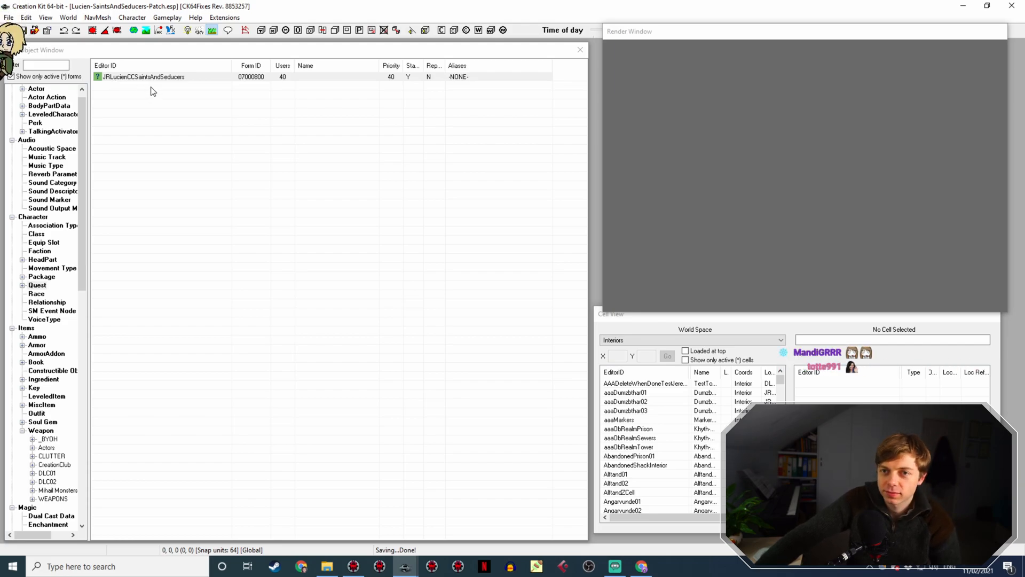
left_click(163, 77)
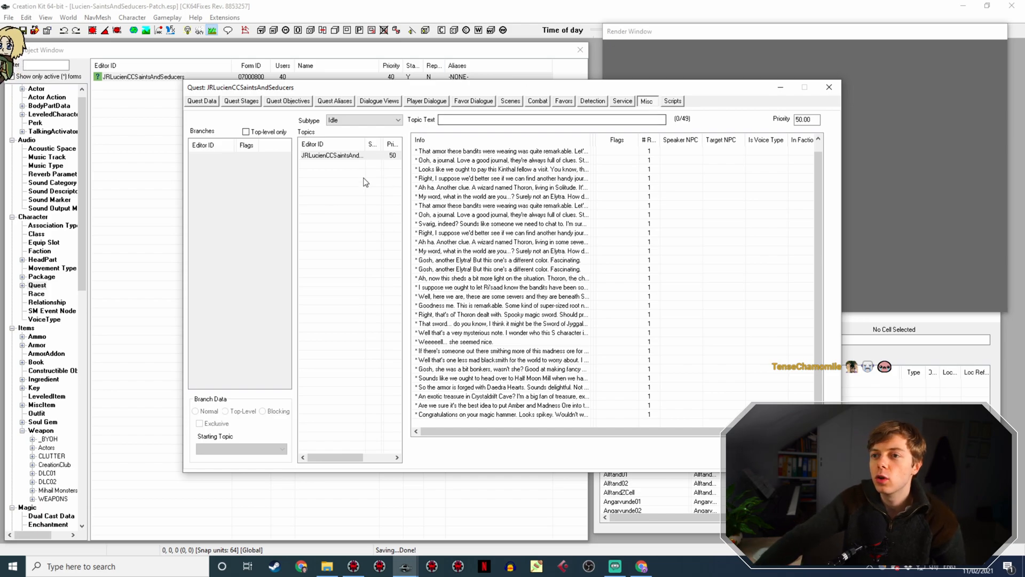
Create a Hello-subtype topic with the ID JRLucienCCSaintsAndSeducersHello and widen the topic list's Editor ID column
right_click(340, 171)
left_click(355, 188)
double_click(401, 237)
left_click(309, 123)
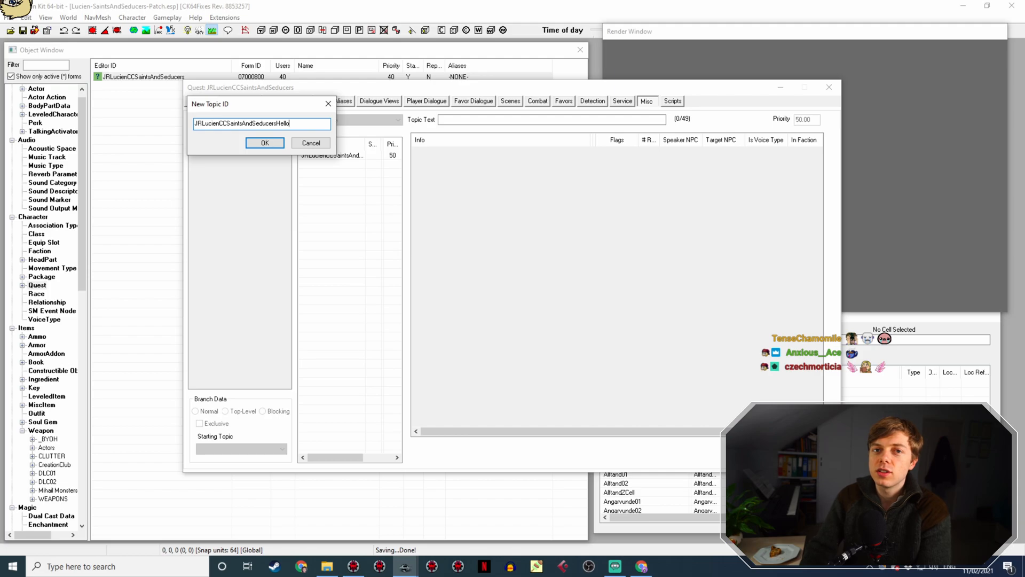
key("Return")
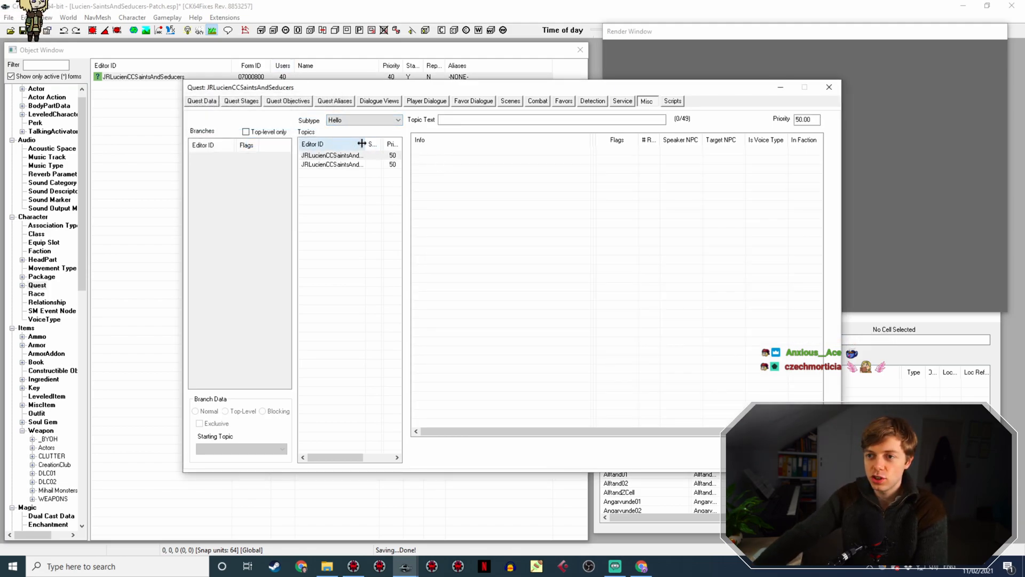
left_click_drag(365, 144, 404, 139)
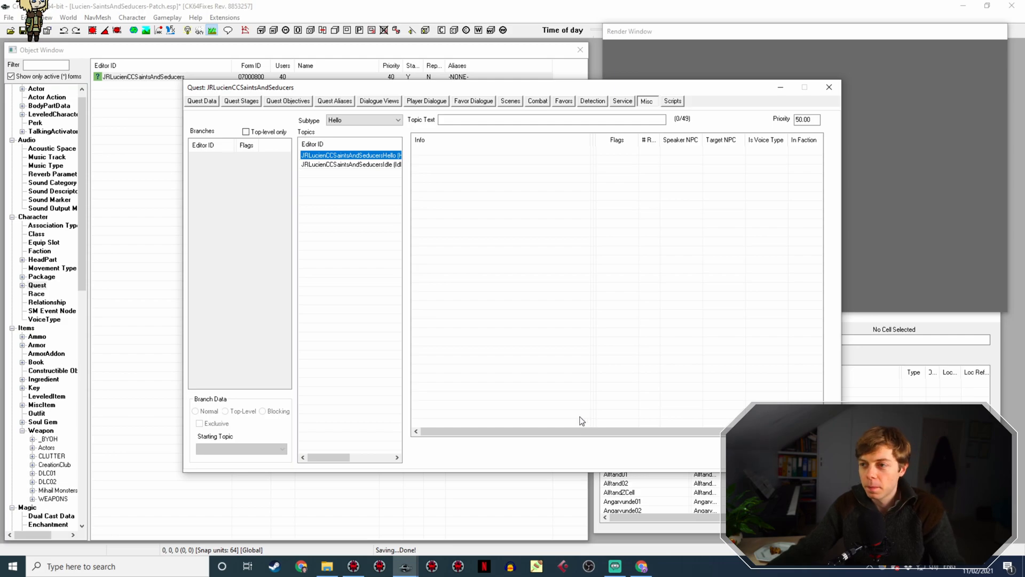
Add a new info to the Hello topic and open a blank response for it
right_click(436, 171)
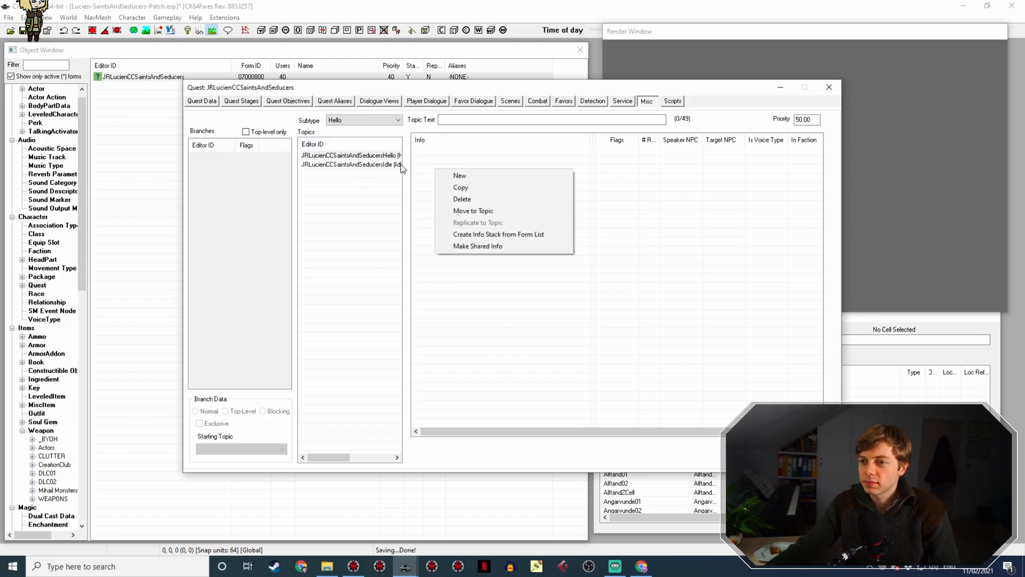
left_click(452, 175)
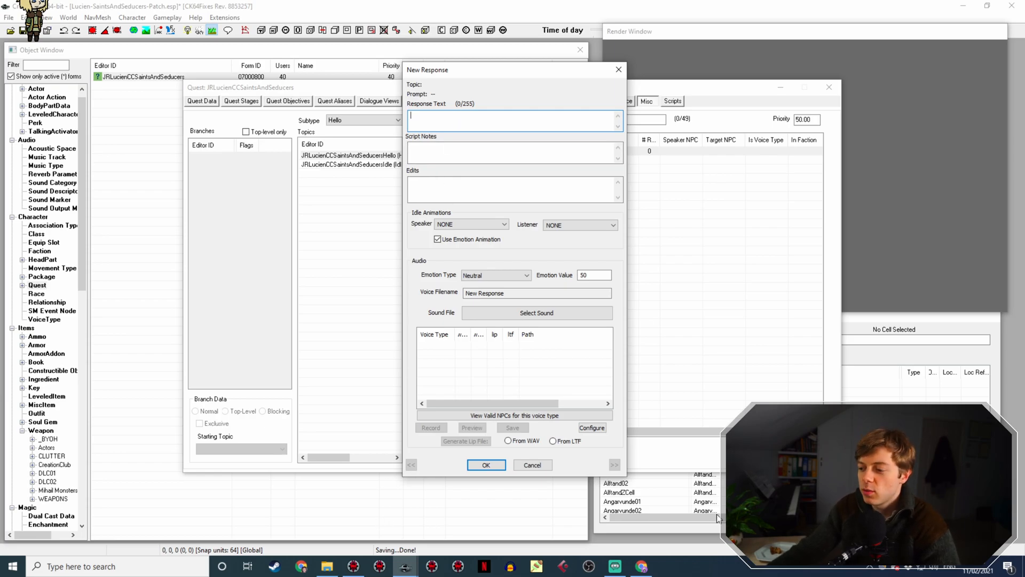
Switch to Chrome and review the Saints & Seducers page's items, creatures and NPCs for greeting ideas
left_click(653, 569)
scroll(227, 318, "down", 4)
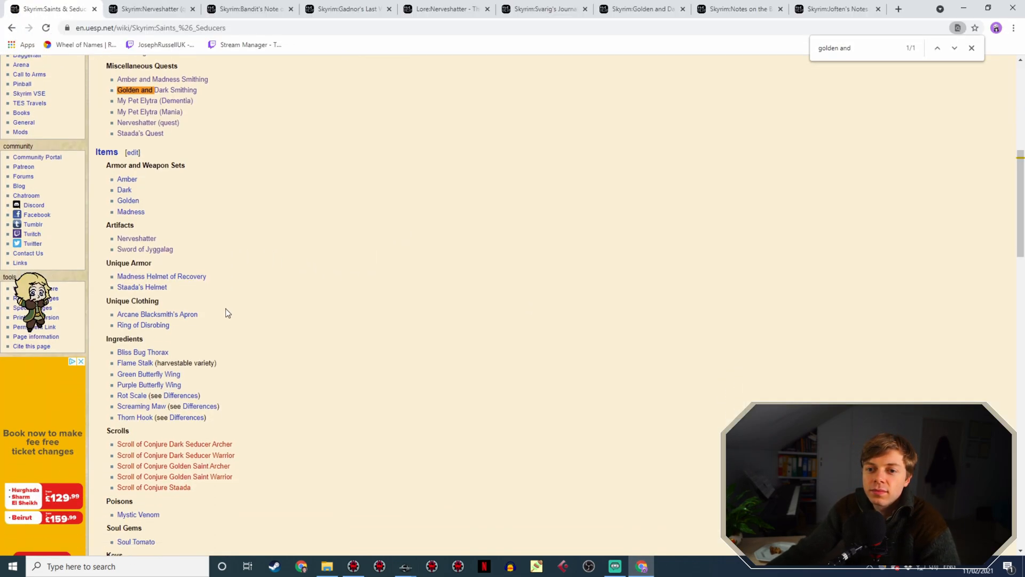
scroll(236, 321, "up", 2)
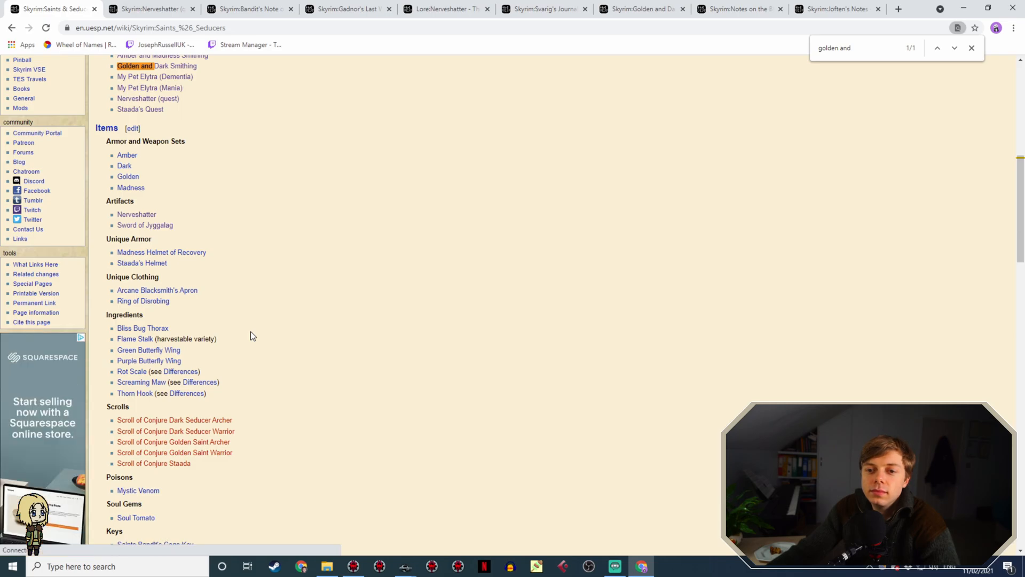
scroll(282, 286, "down", 10)
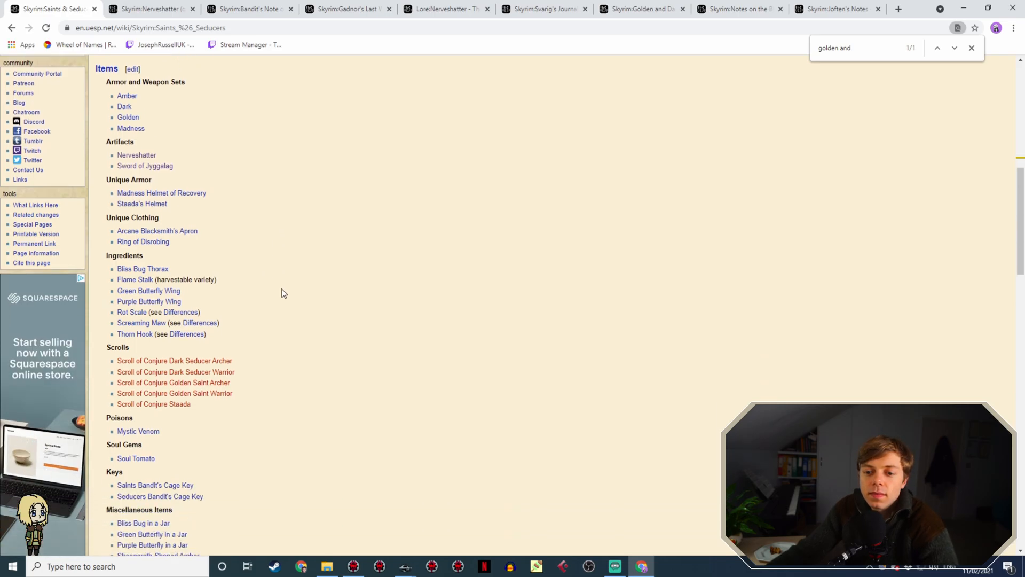
scroll(314, 335, "down", 11)
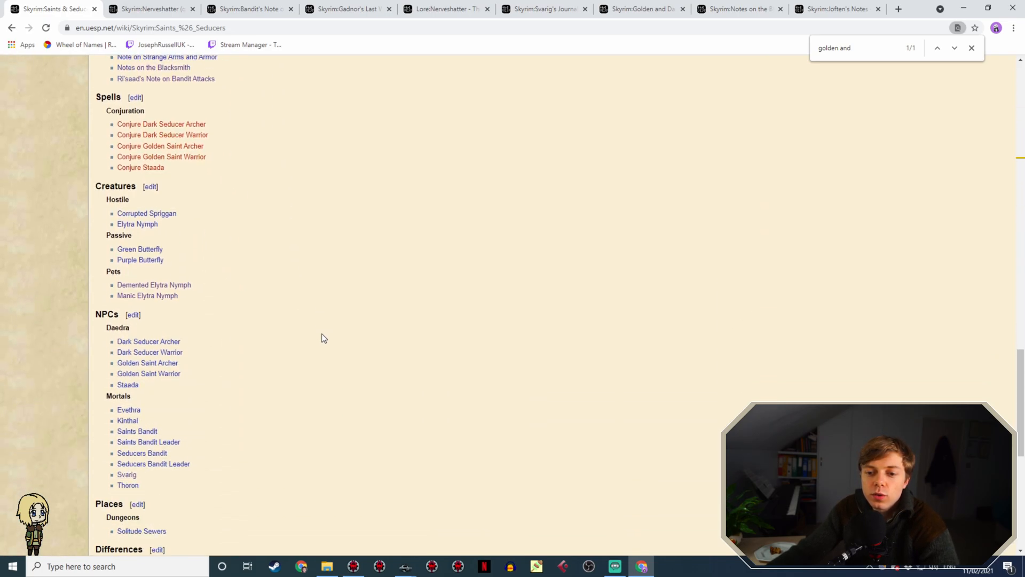
scroll(320, 339, "up", 9)
scroll(355, 376, "up", 15)
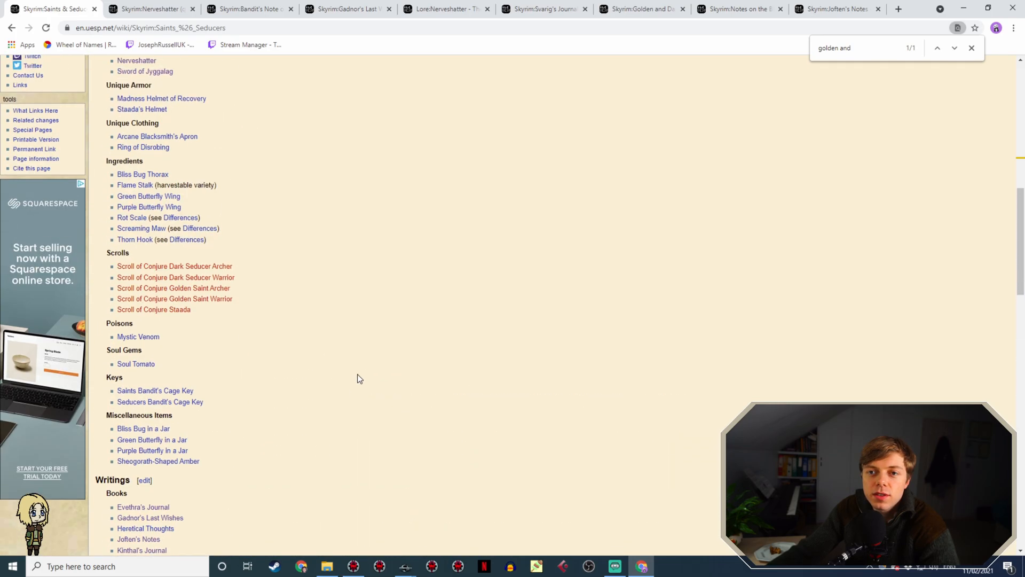
scroll(357, 376, "down", 3)
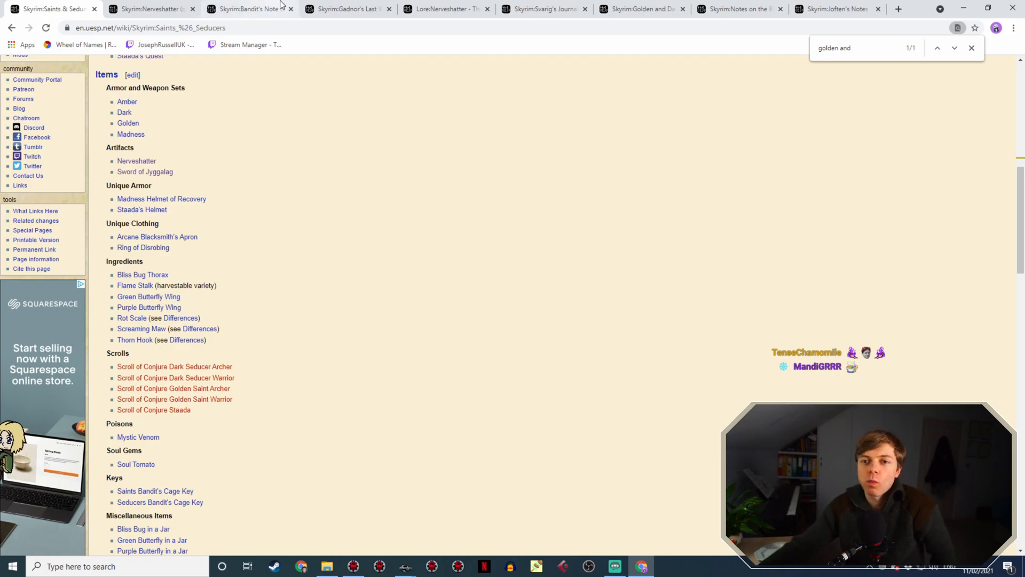
Open the wiki's Dark armor page in a new tab and examine the image of the male Dark Seducer armor
right_click(128, 113)
left_click(160, 118)
left_click(148, 4)
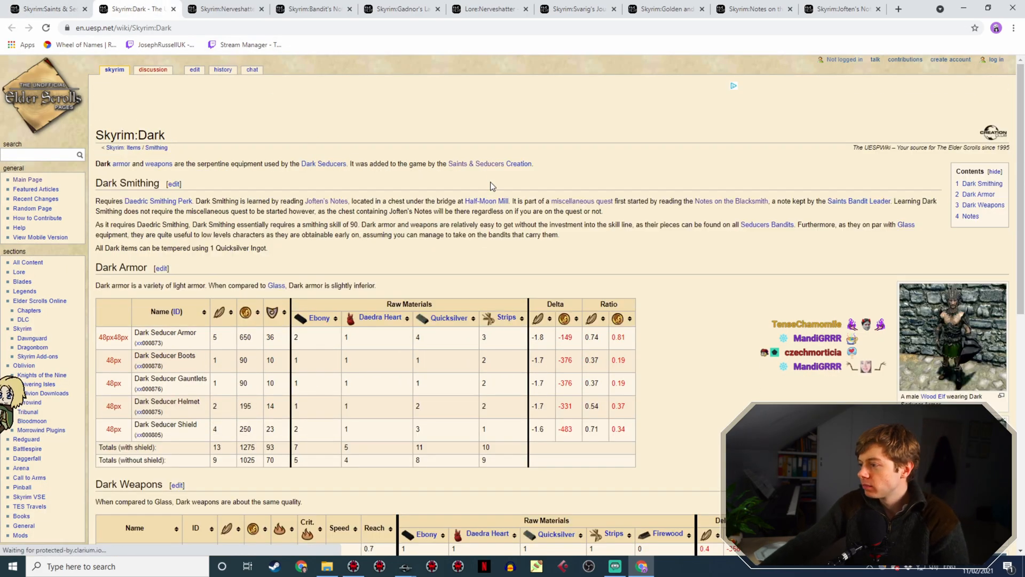
scroll(605, 261, "down", 2)
left_click(934, 221)
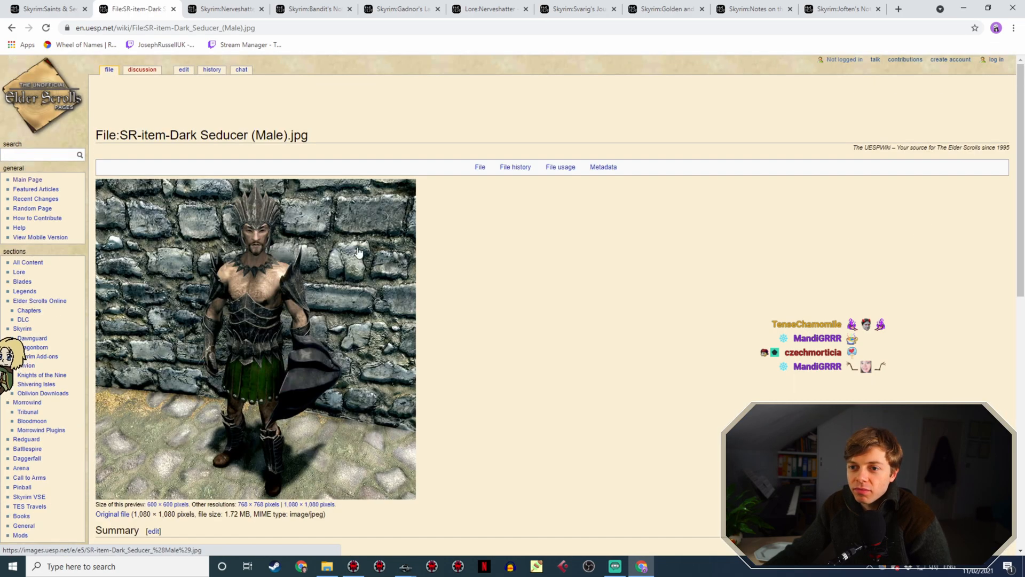
scroll(497, 235, "down", 1)
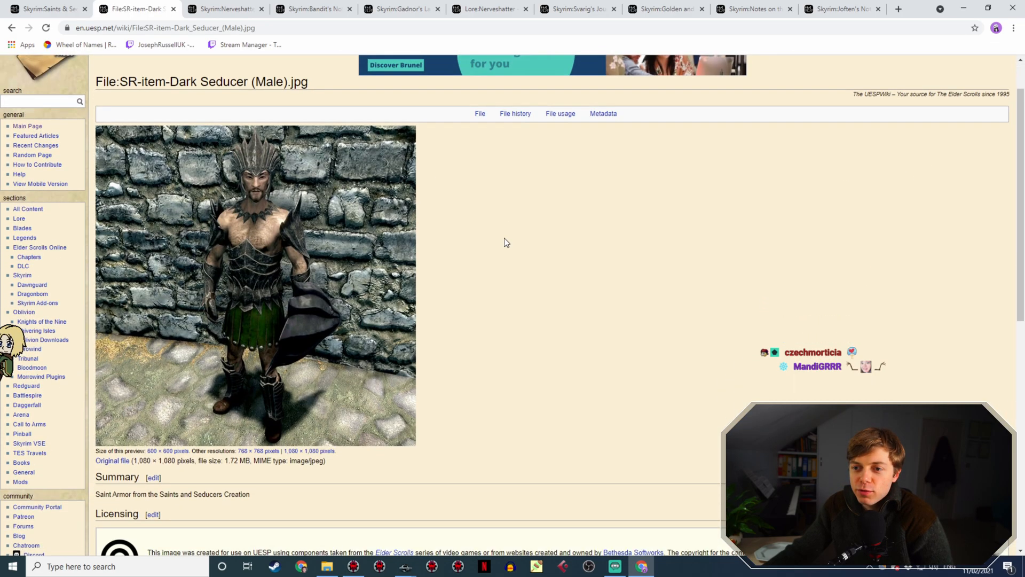
left_click(8, 28)
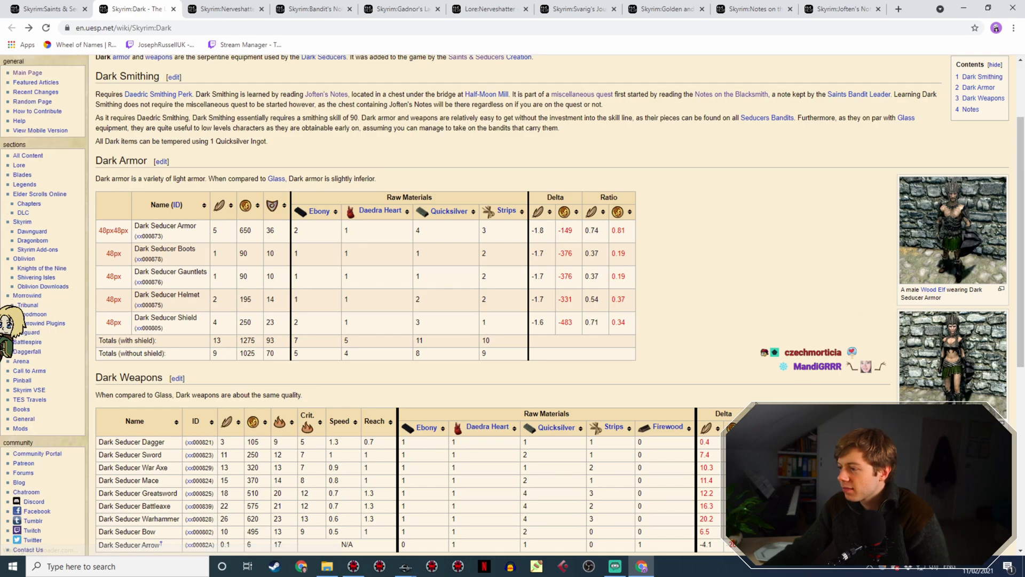
Switch to Creation Kit and enter the response "Gosh, that armor looks rather chilly. Intimidating, sure, but there's definitely been some skimping on material, I feel."
mouse_move(405, 565)
left_click(438, 546)
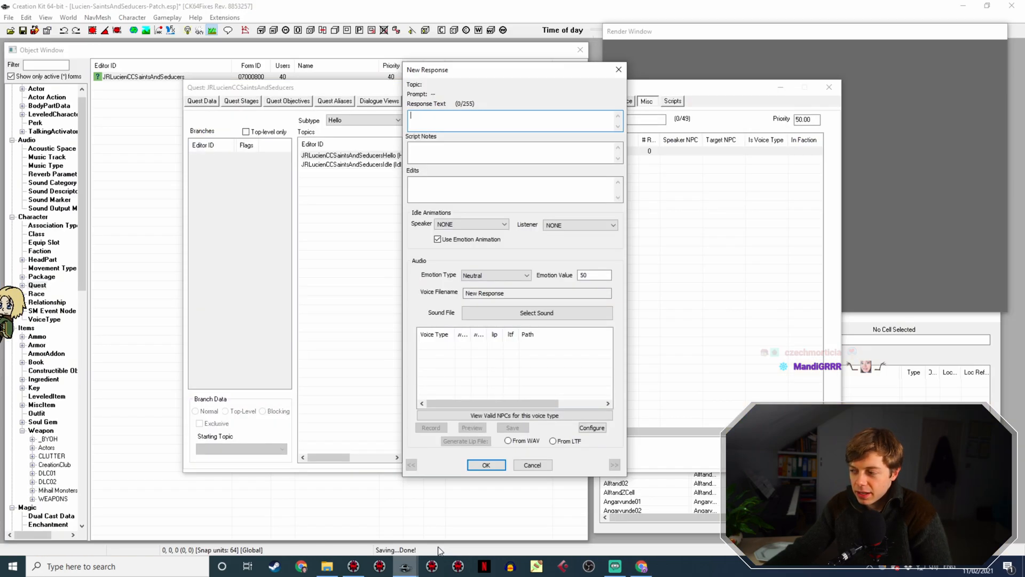
type("Gosh, ")
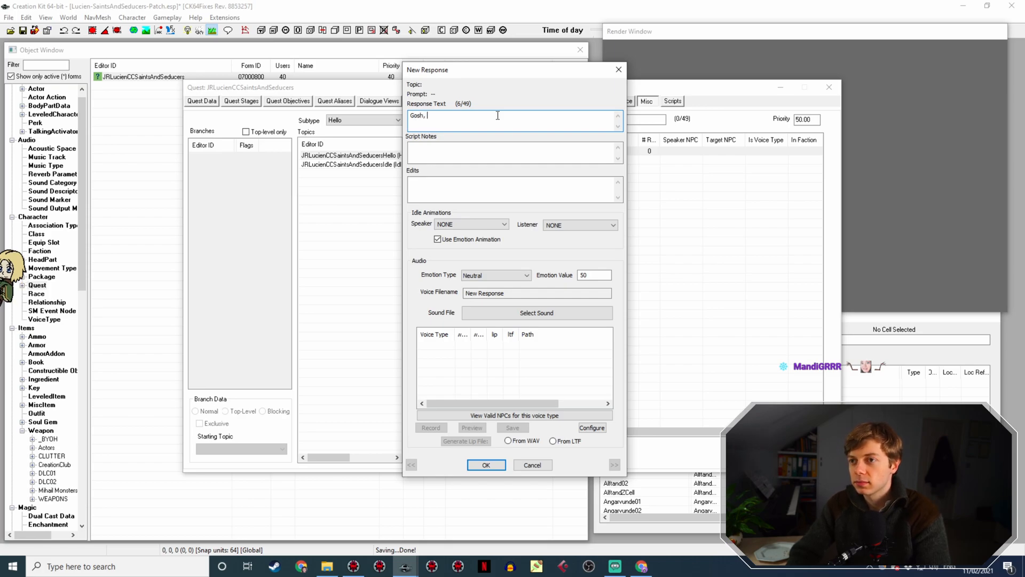
type("that armor iooks")
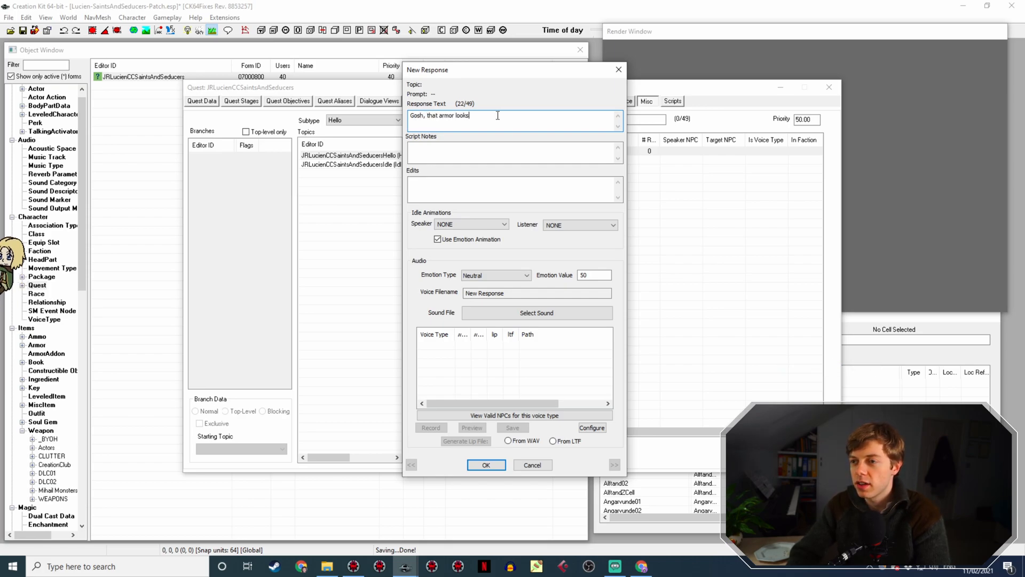
type(" rather chill")
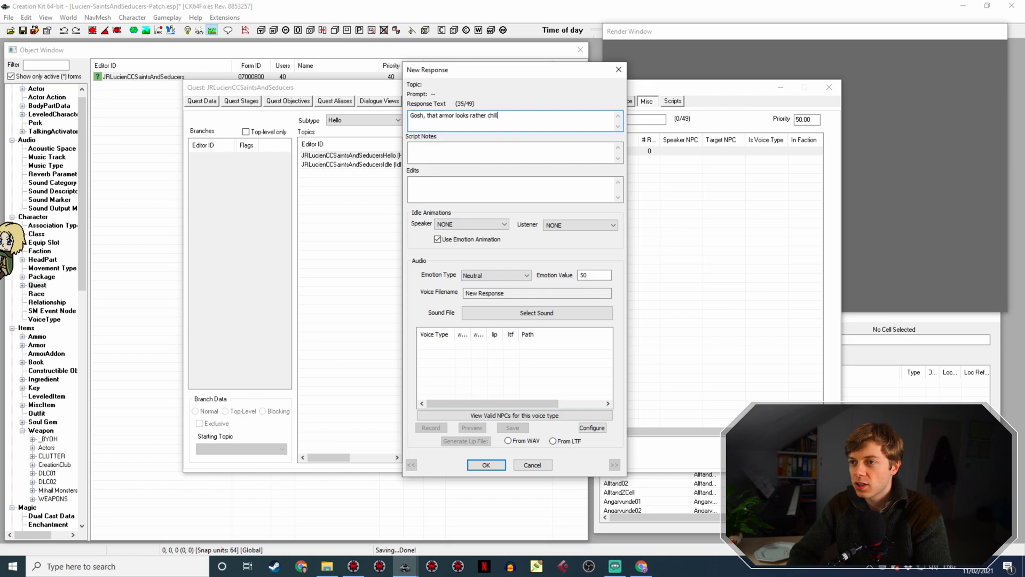
type("y.")
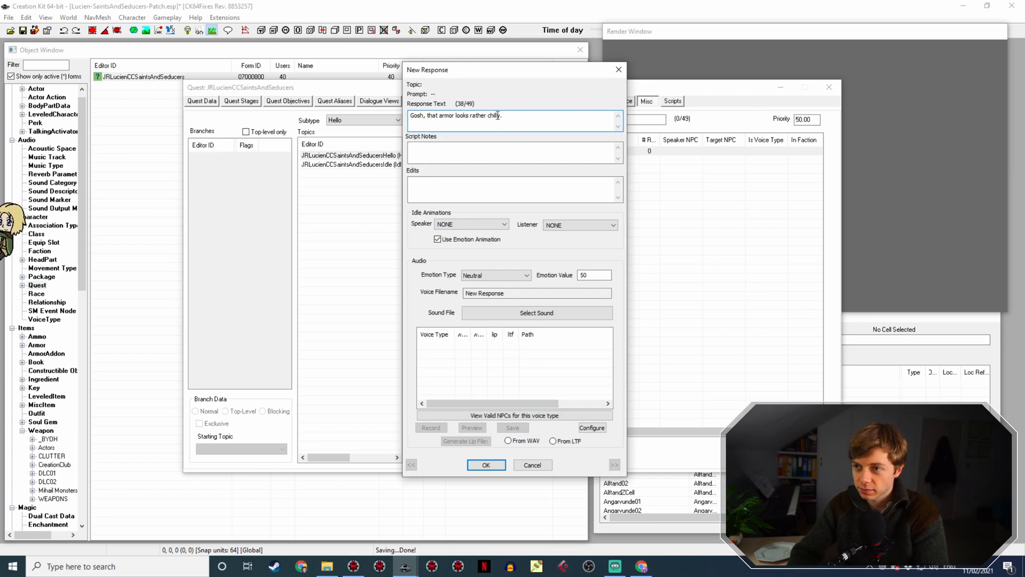
type(" Intim")
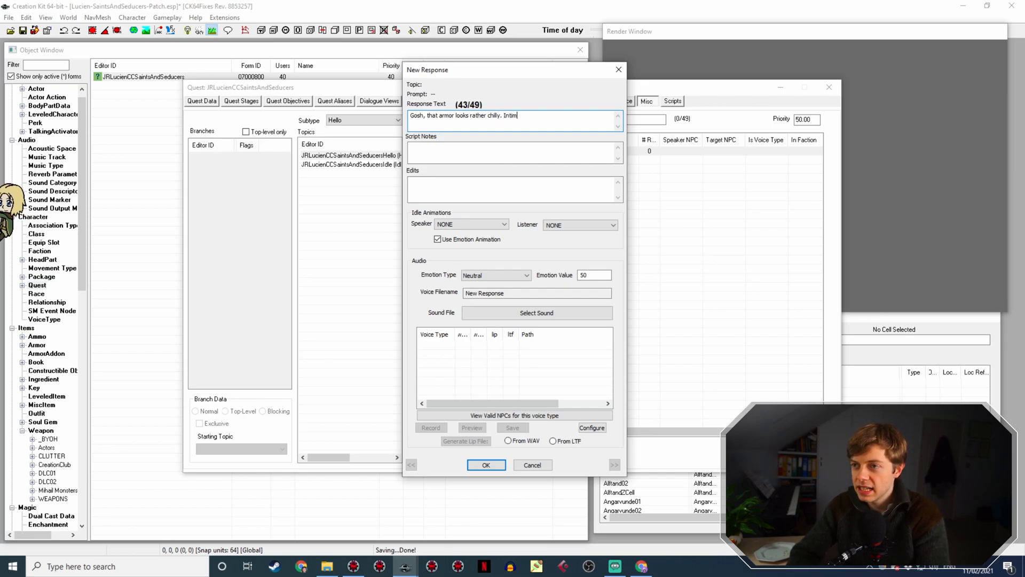
type("idating, sure")
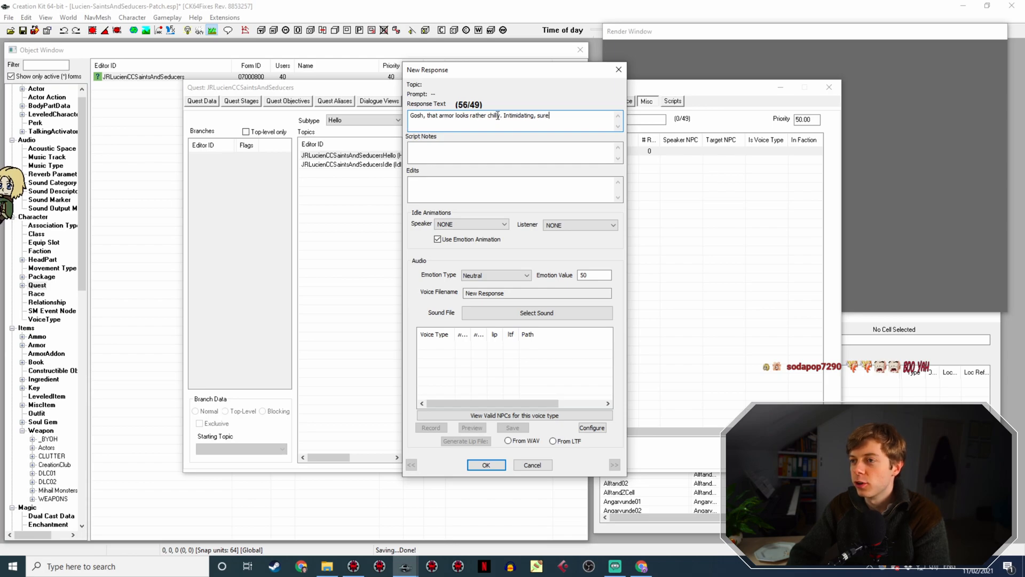
type(", but there's def")
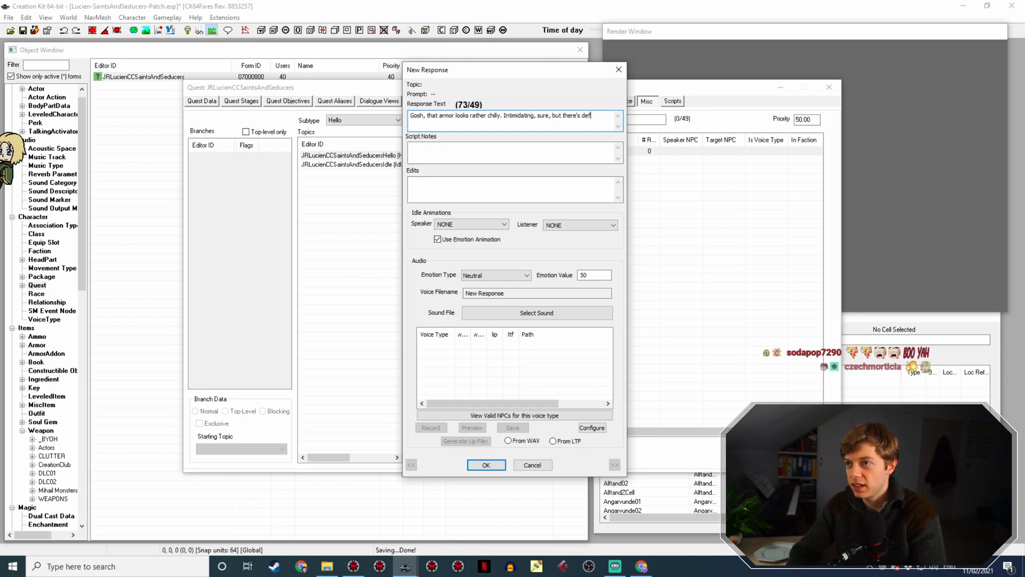
type("initely been some skimping on material, I feel.")
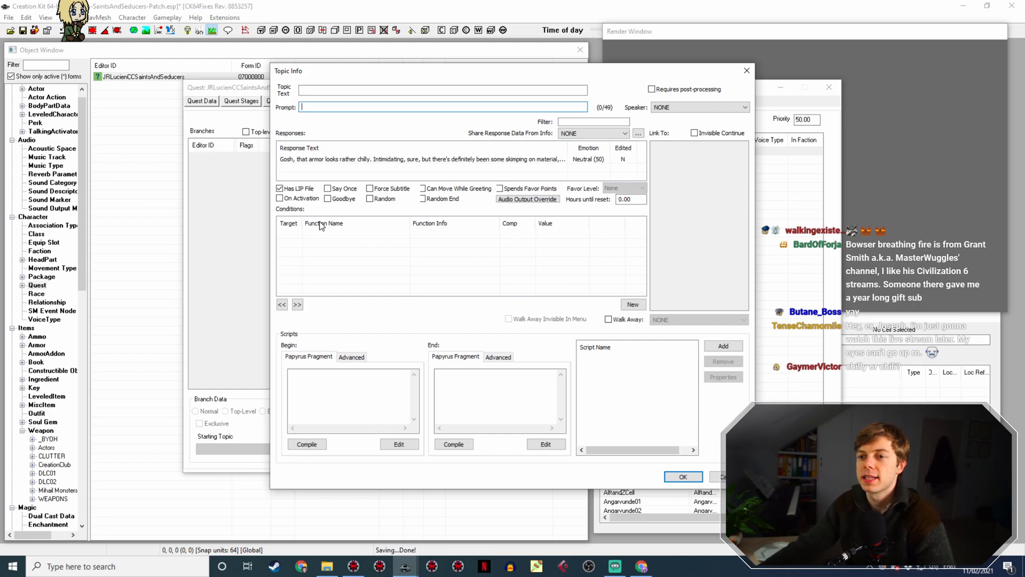
Add a new condition to the chilly armor info and set its function to GetEquipped
right_click(329, 246)
left_click(363, 253)
left_click(341, 291)
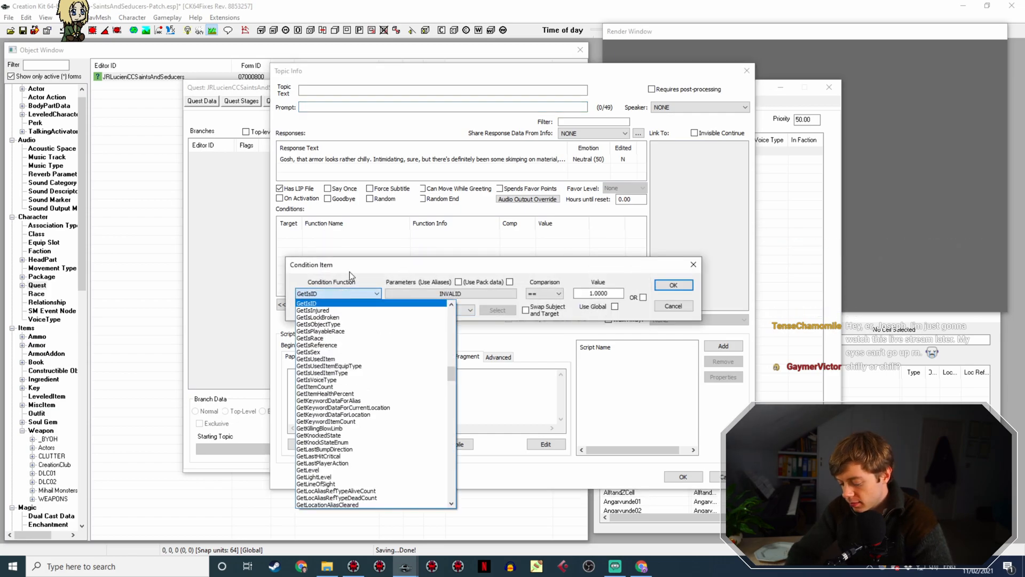
type("geteq")
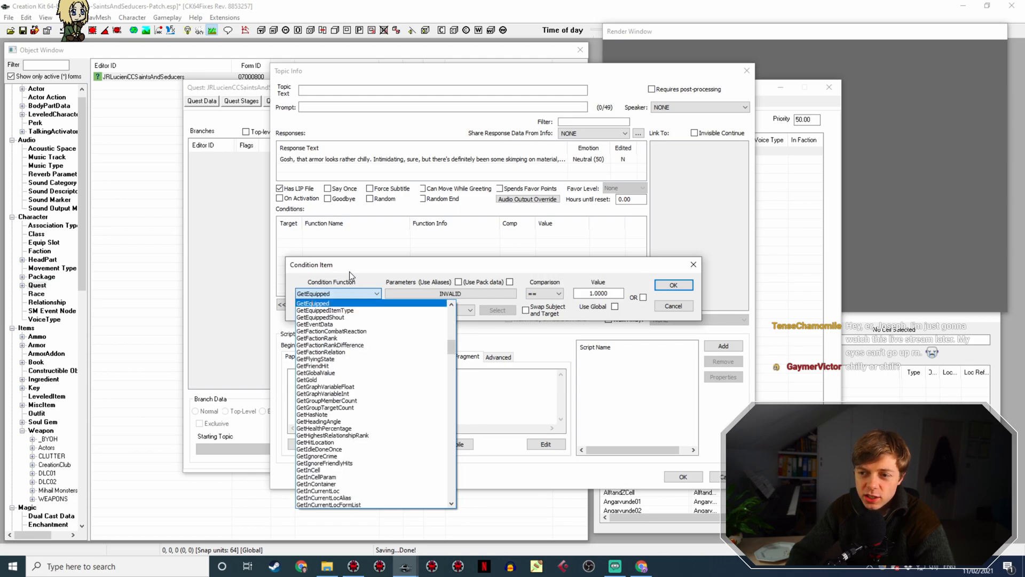
key("Return")
Set the GetEquipped condition's object to ccBGSSSE025_ArmorGoldenSaintCuirass and run the condition on Player
left_click(438, 293)
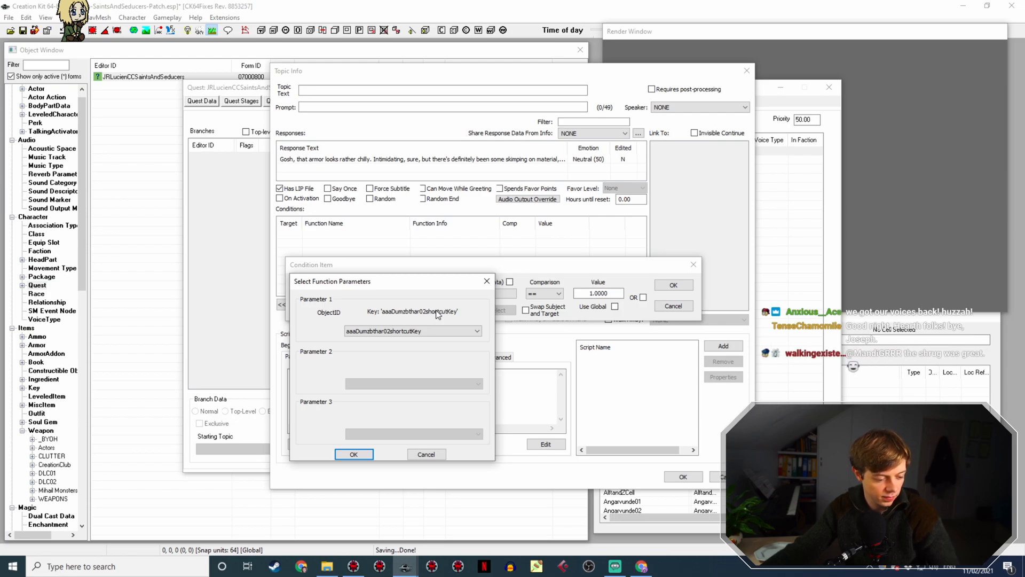
left_click(420, 331)
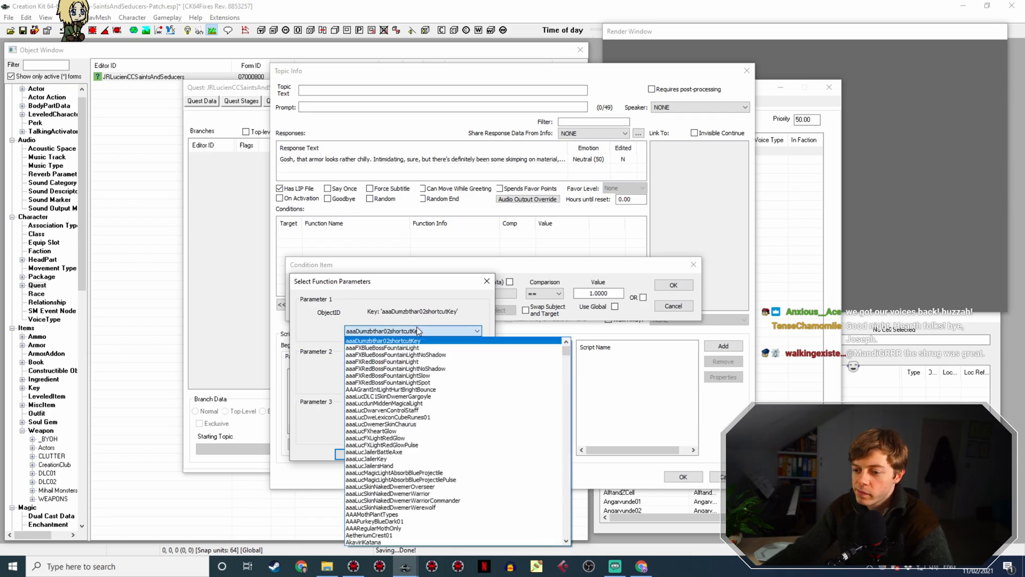
type("cc")
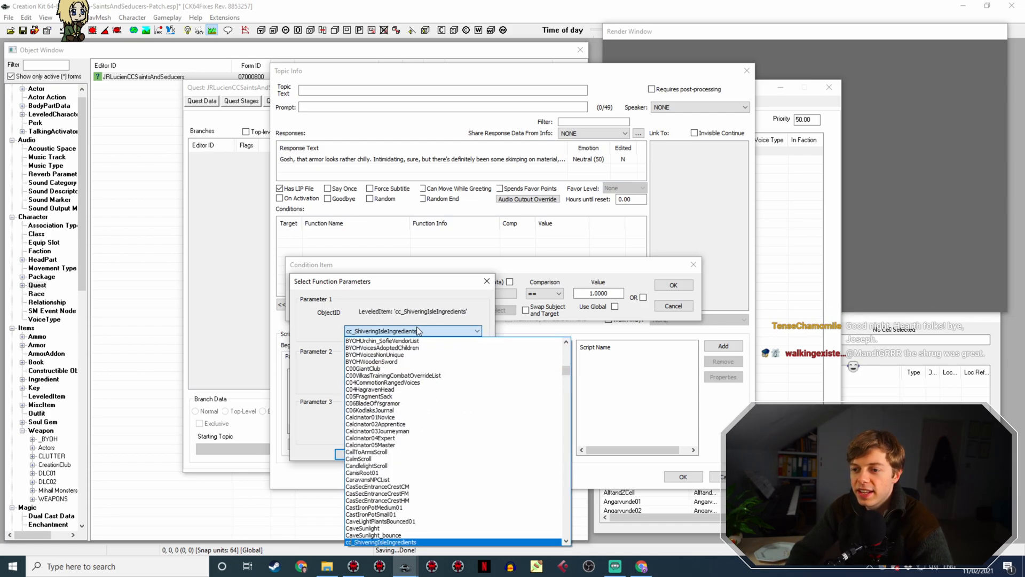
type("b")
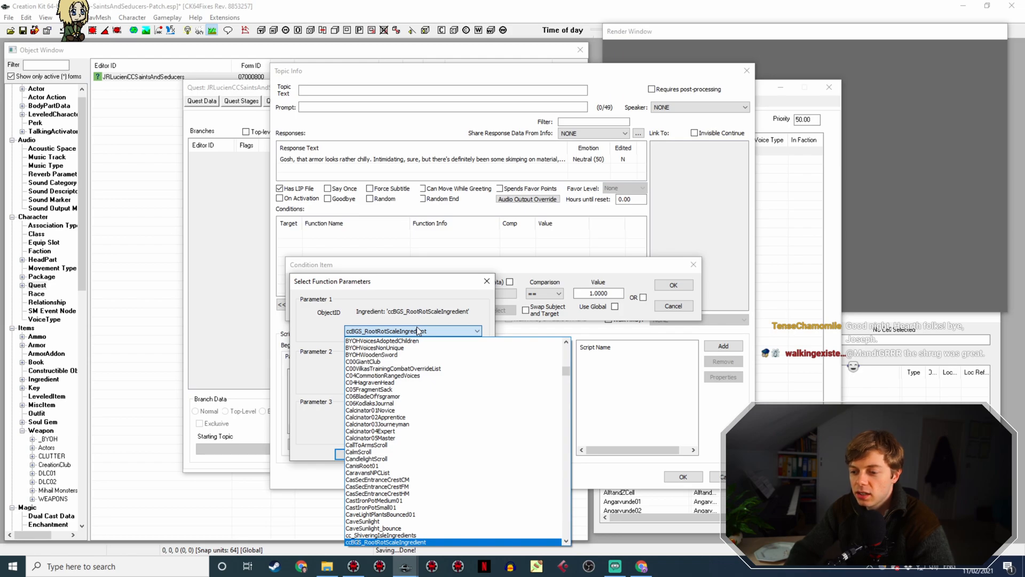
scroll(431, 407, "down", 4)
scroll(465, 417, "down", 12)
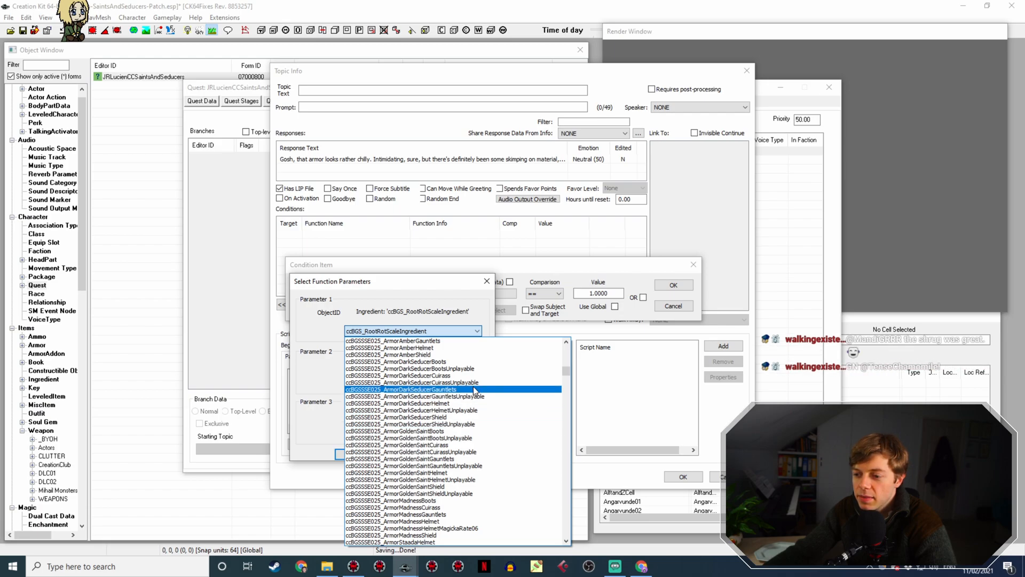
left_click(453, 445)
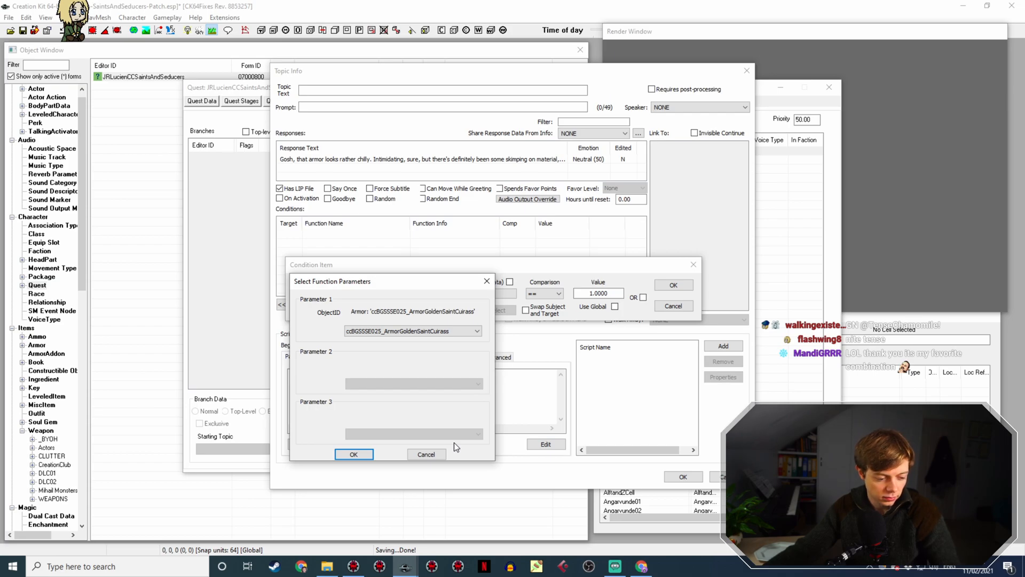
left_click(366, 457)
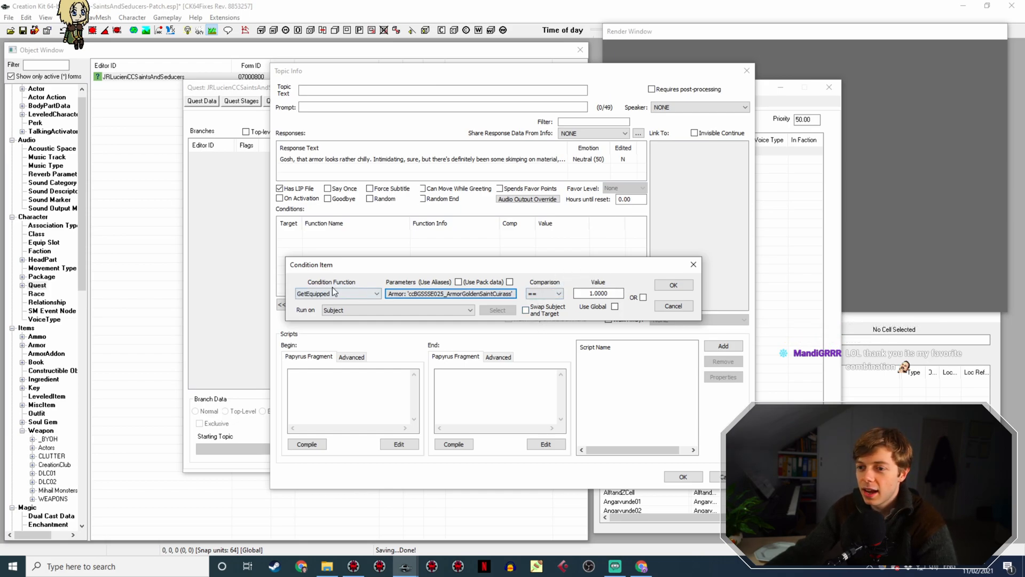
left_click(336, 310)
left_click(344, 375)
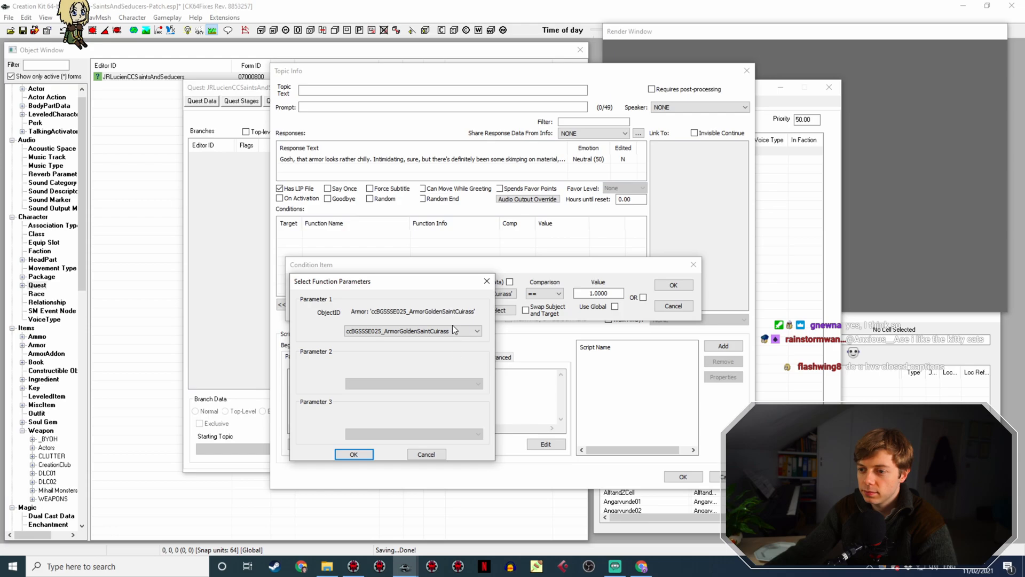
Switch to Chrome, open the wiki's Golden equipment page in a new tab and review its armor and weapons
left_click(641, 567)
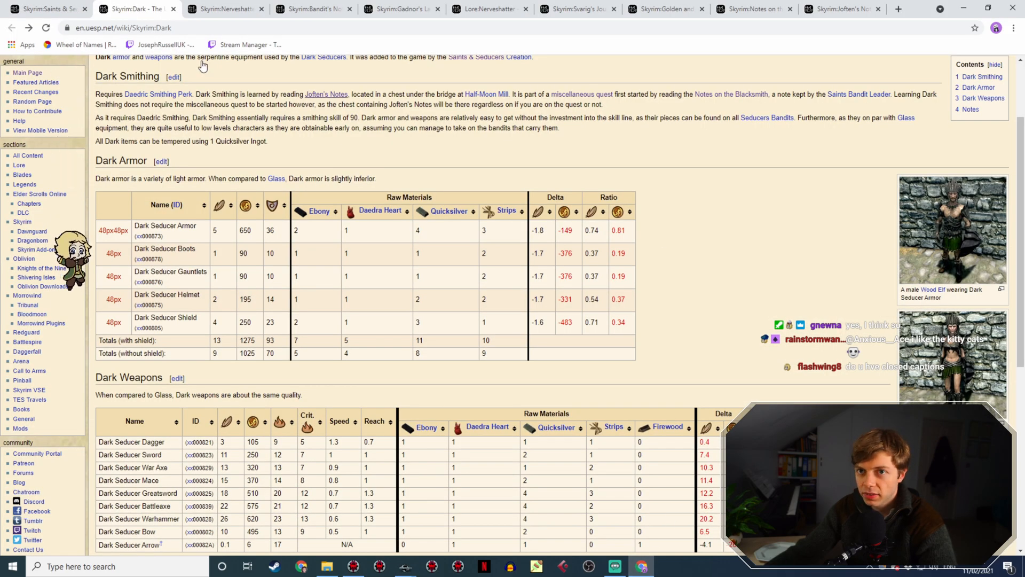
left_click(49, 8)
right_click(129, 123)
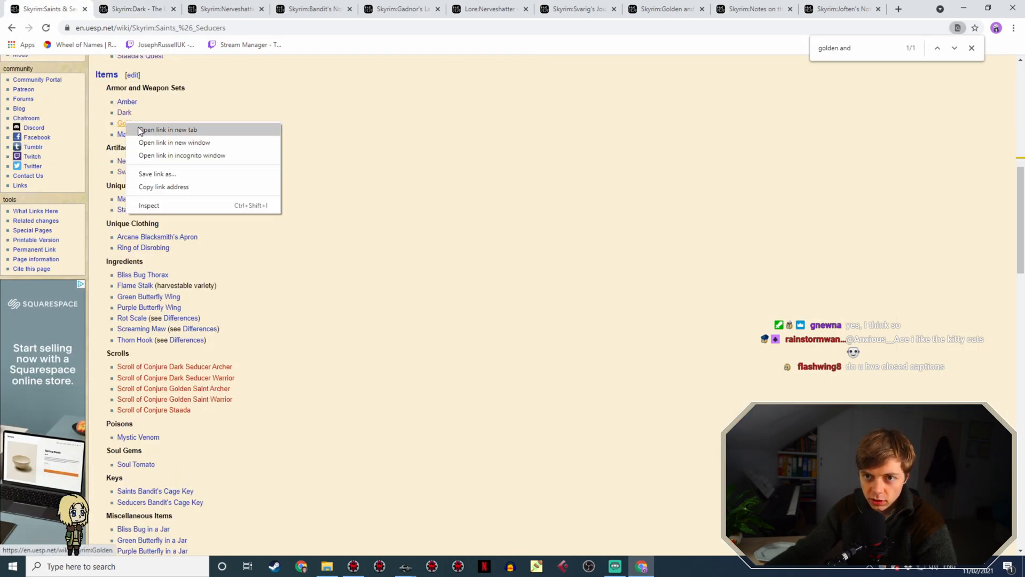
left_click(155, 130)
left_click(202, 8)
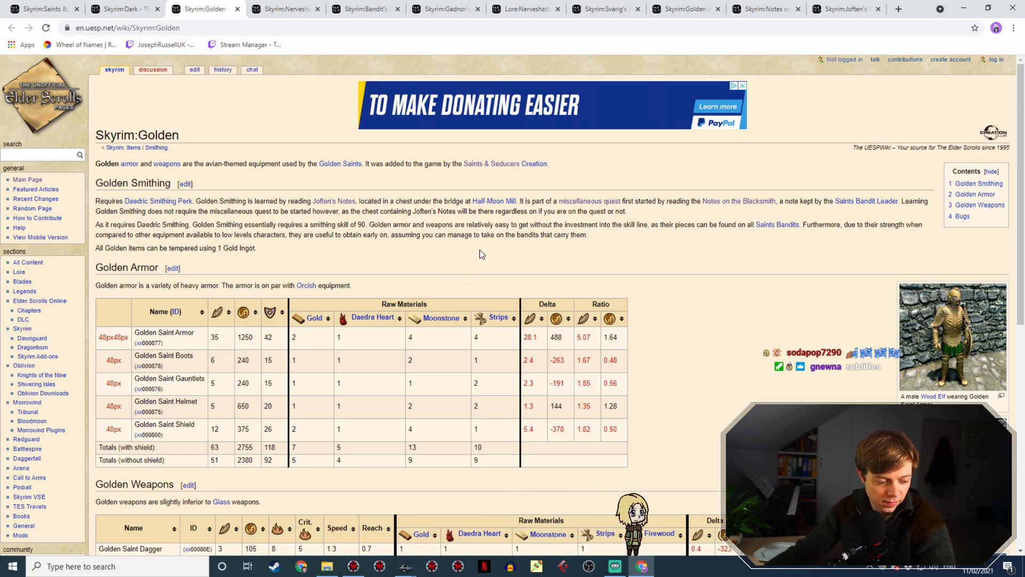
scroll(623, 228, "down", 5)
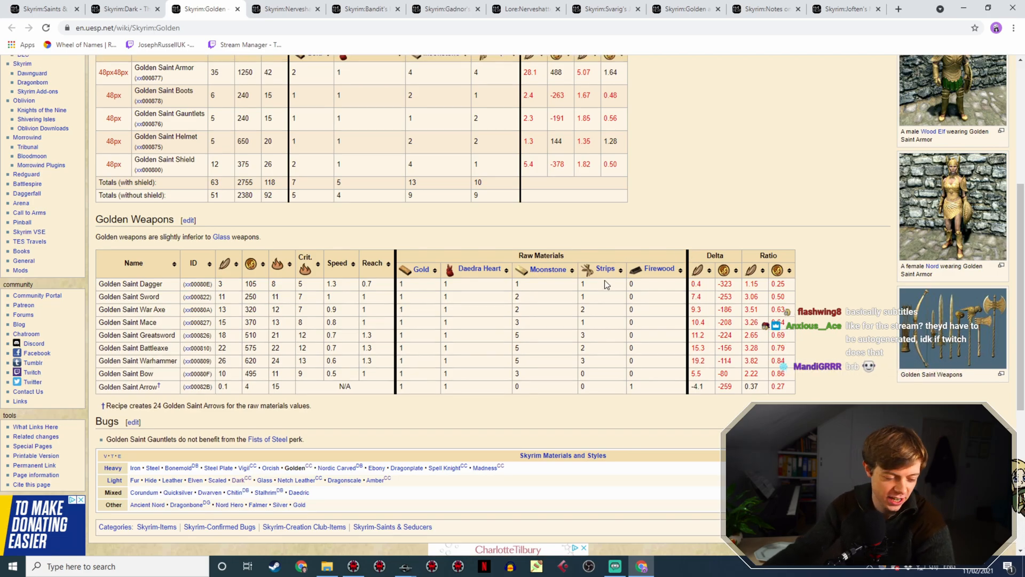
scroll(578, 250, "up", 5)
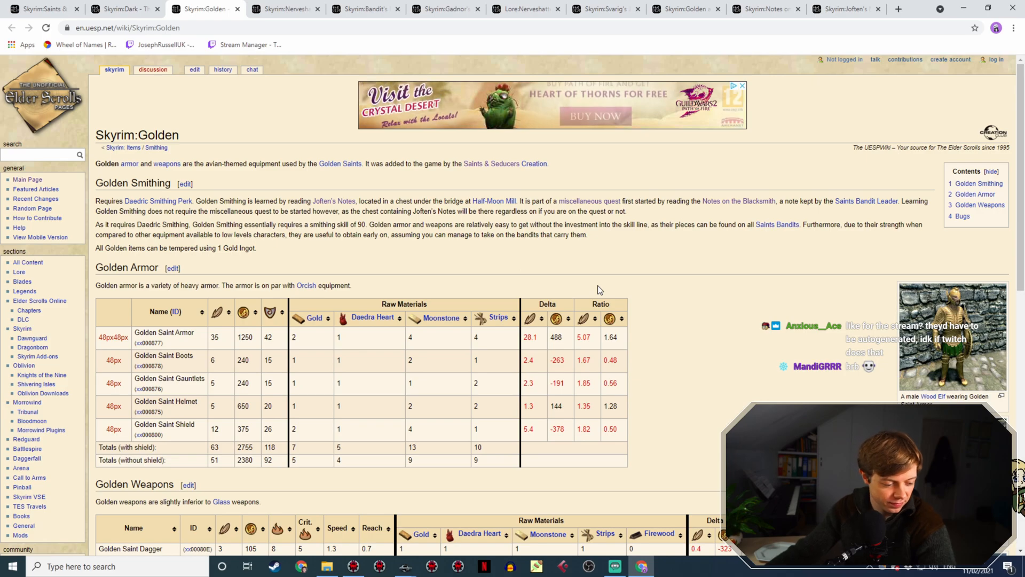
scroll(598, 288, "down", 9)
left_click(50, 9)
left_click(205, 8)
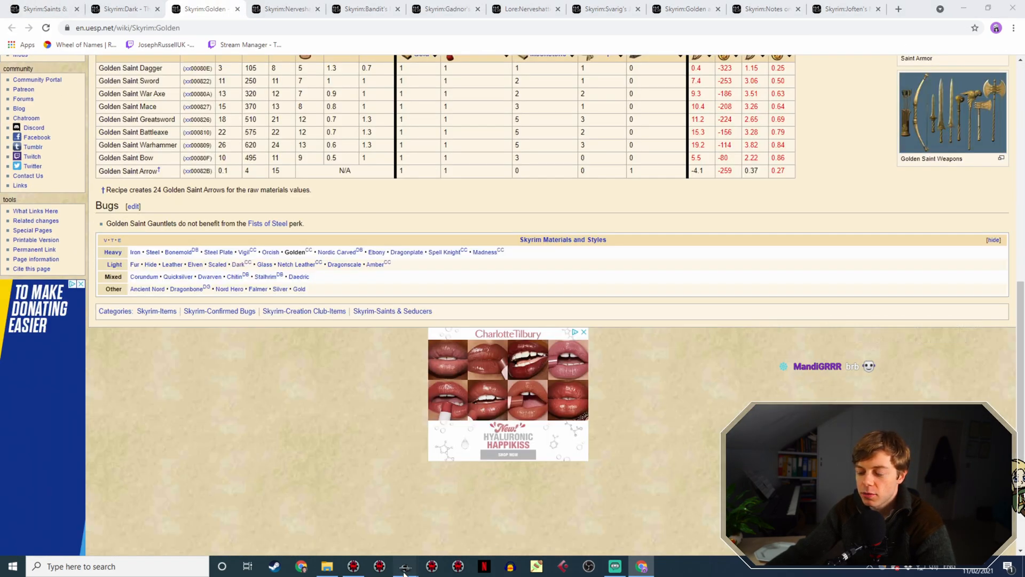
Switch to Creation Kit, change the condition's object to ccBGSSSE025_ArmorDarkSeducerCuirass, and confirm the condition and the topic info
mouse_move(406, 564)
left_click(443, 541)
left_click(404, 332)
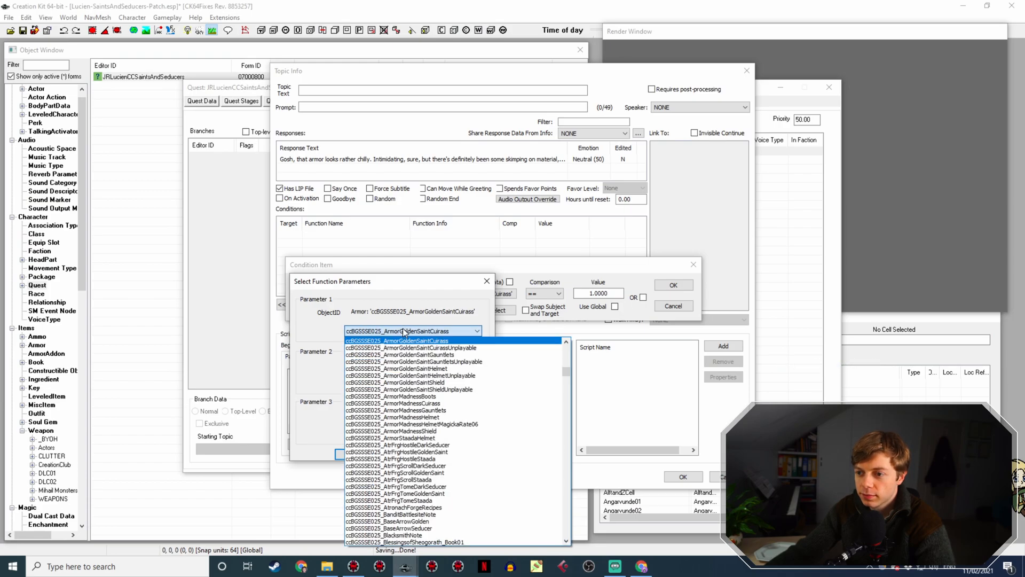
scroll(438, 373, "up", 6)
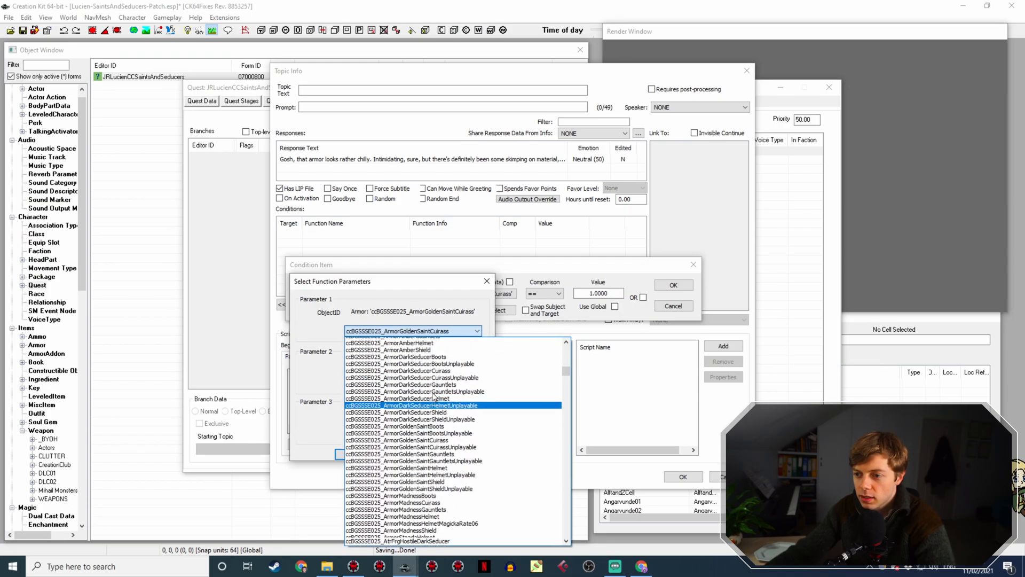
left_click(462, 401)
left_click(457, 340)
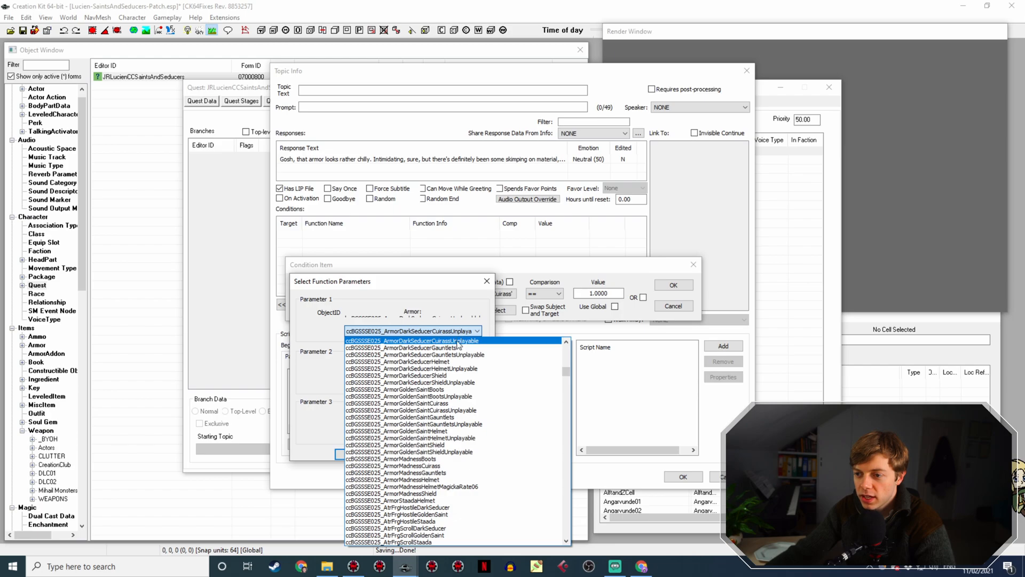
scroll(465, 362, "up", 1)
left_click(396, 404)
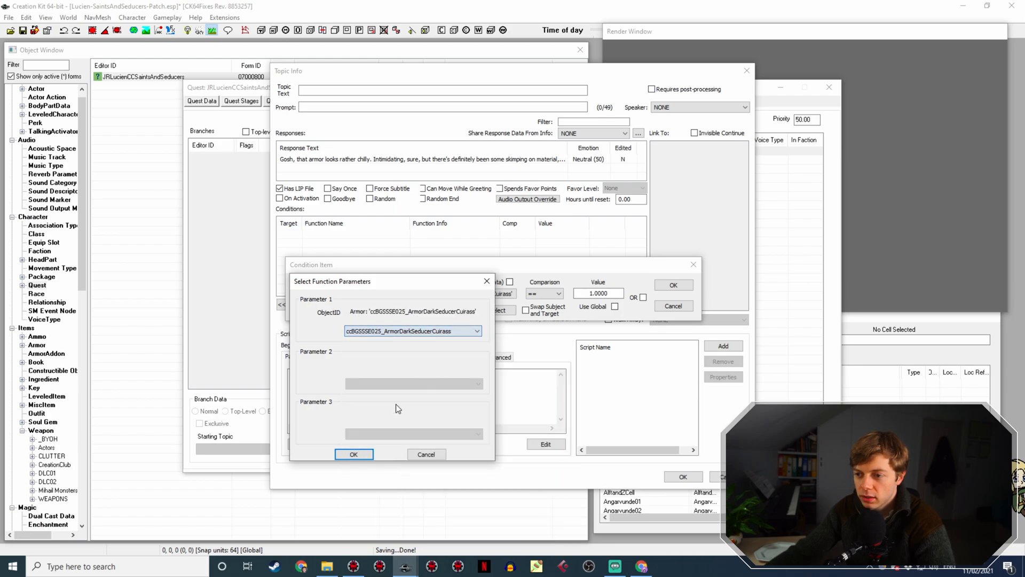
left_click(349, 455)
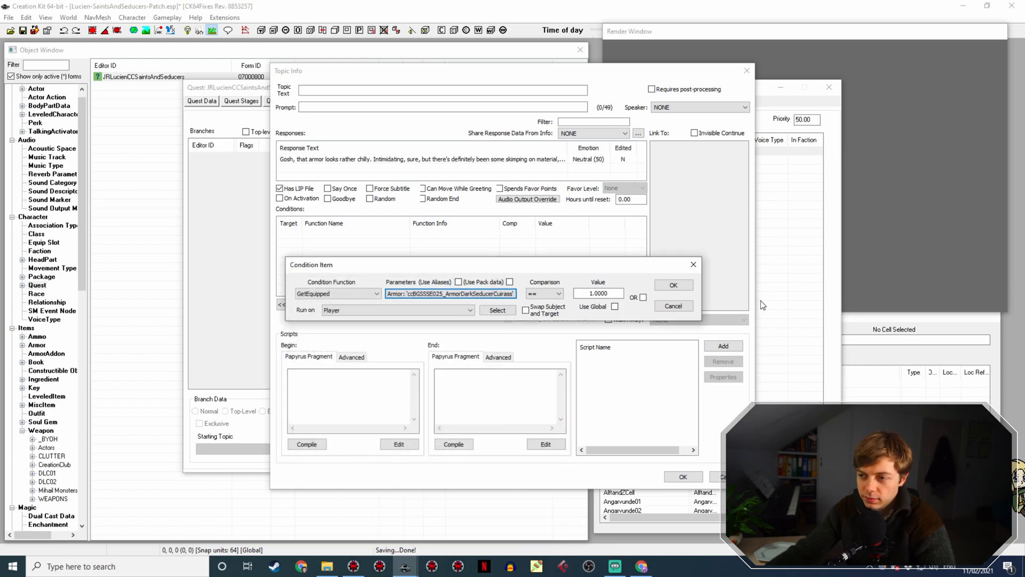
left_click(673, 286)
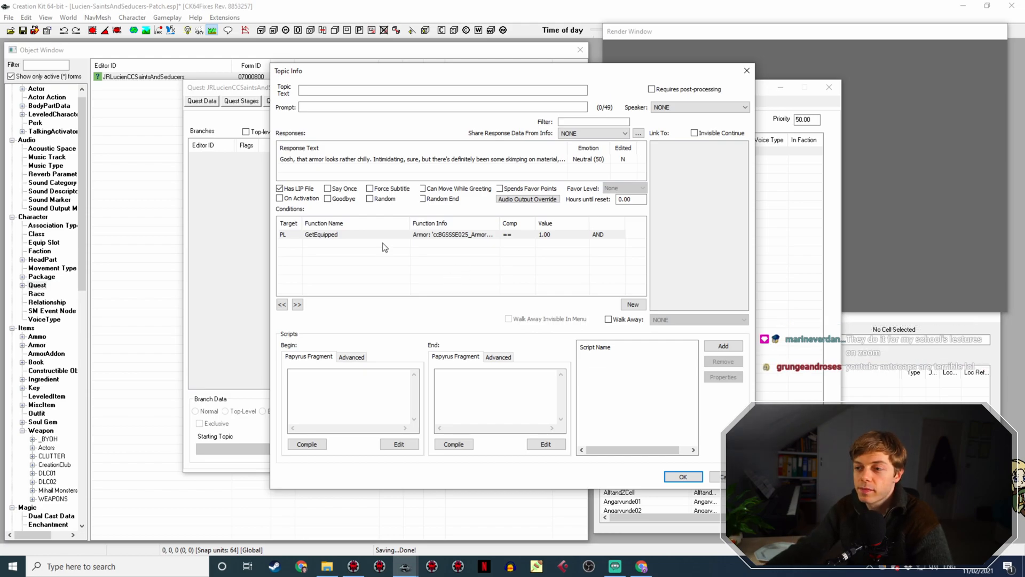
left_click(688, 476)
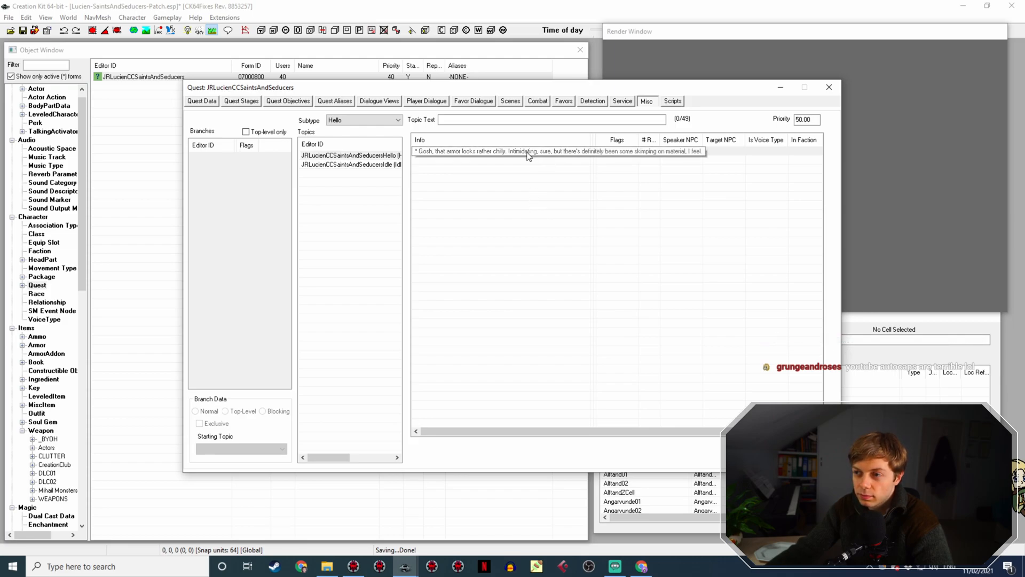
Duplicate the chilly armor info in the Hello topic and set the copy's GetEquipped condition to run on Subject
right_click(527, 155)
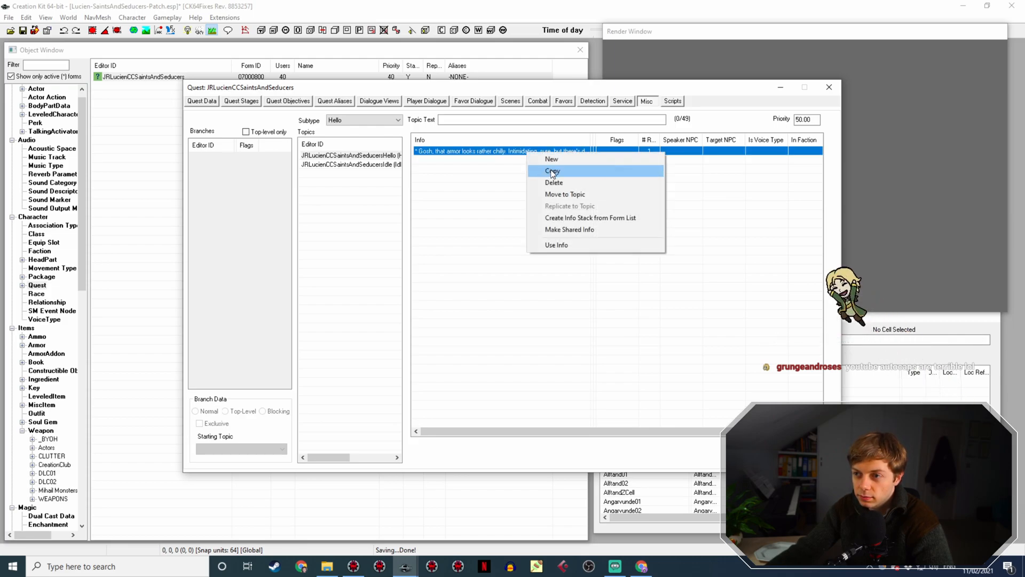
left_click(549, 169)
double_click(507, 160)
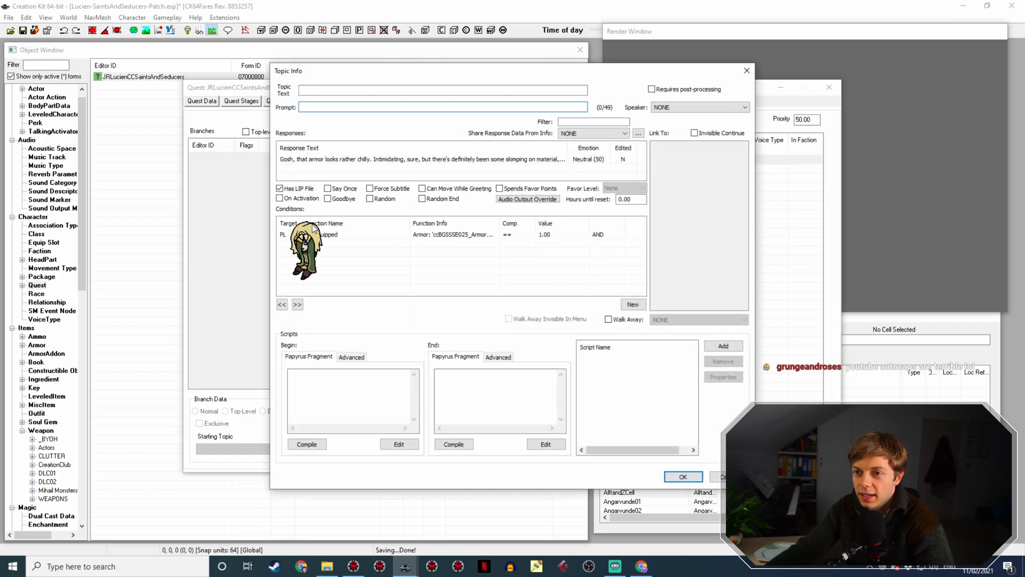
double_click(323, 235)
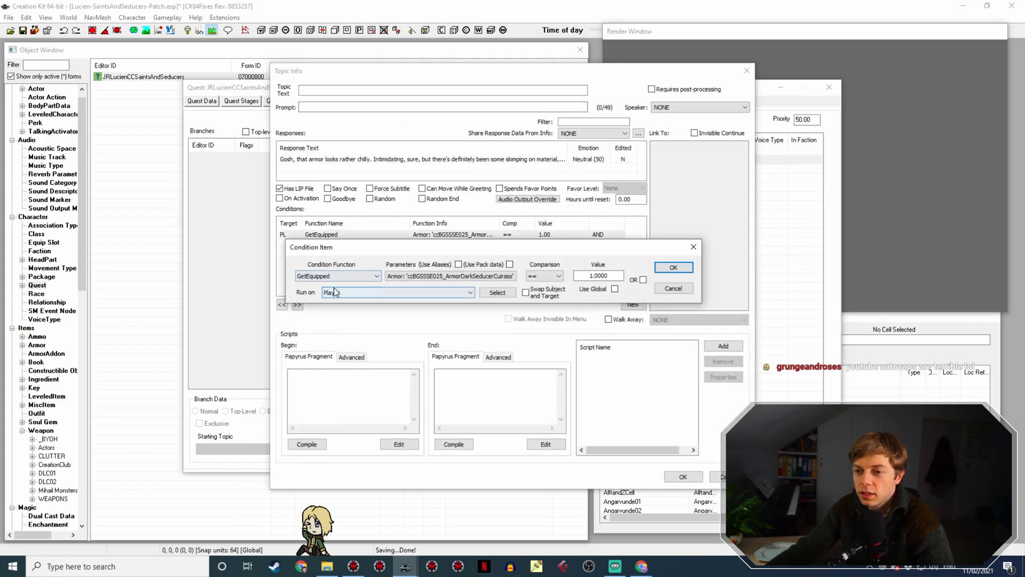
left_click(341, 293)
left_click(335, 302)
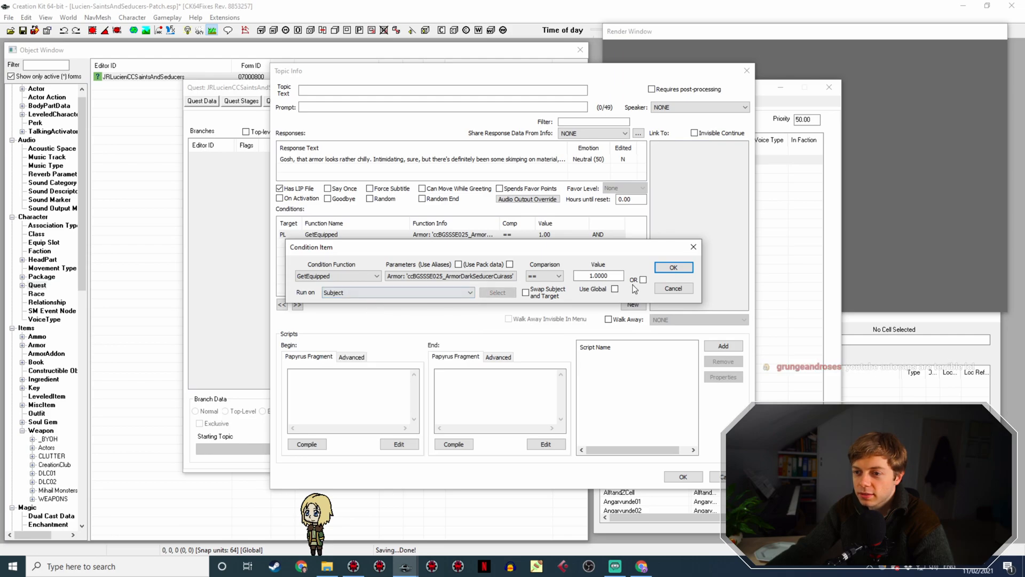
left_click(673, 267)
Open the copied info's response for editing, and switch to Chrome to examine the male Dark Seducer armor image at larger size
double_click(319, 160)
left_click(644, 569)
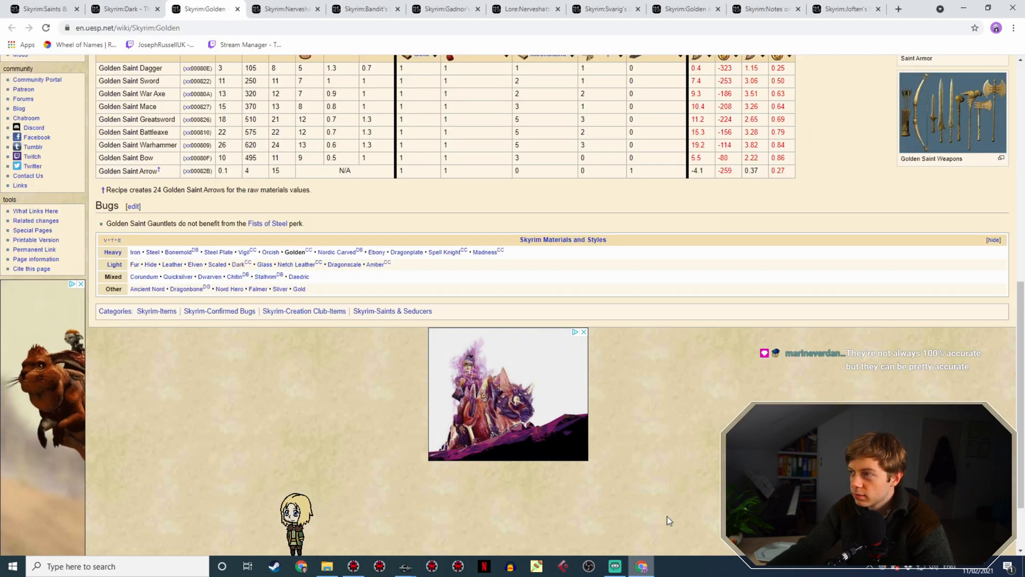
scroll(661, 470, "up", 9)
left_click(122, 9)
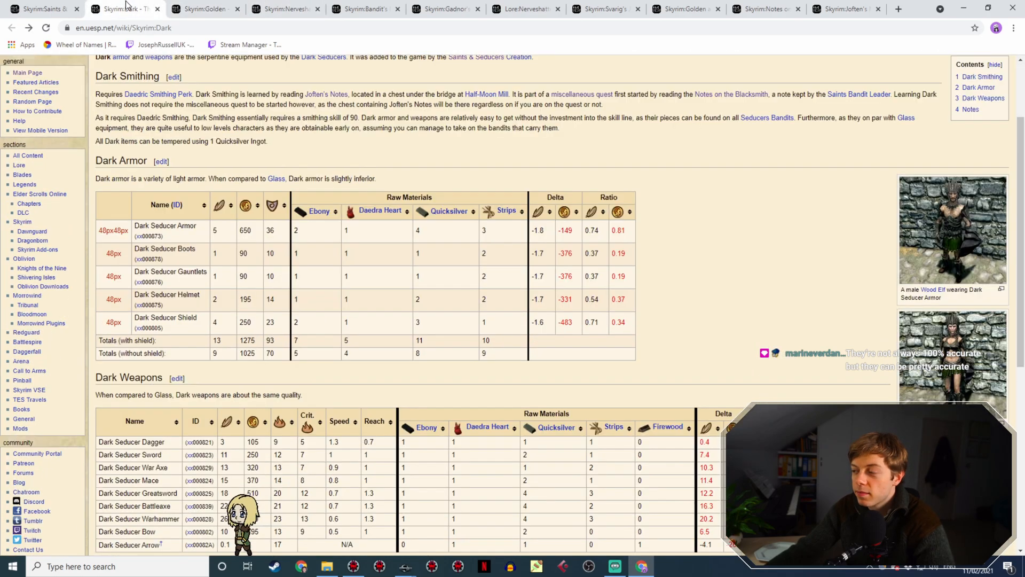
left_click(962, 213)
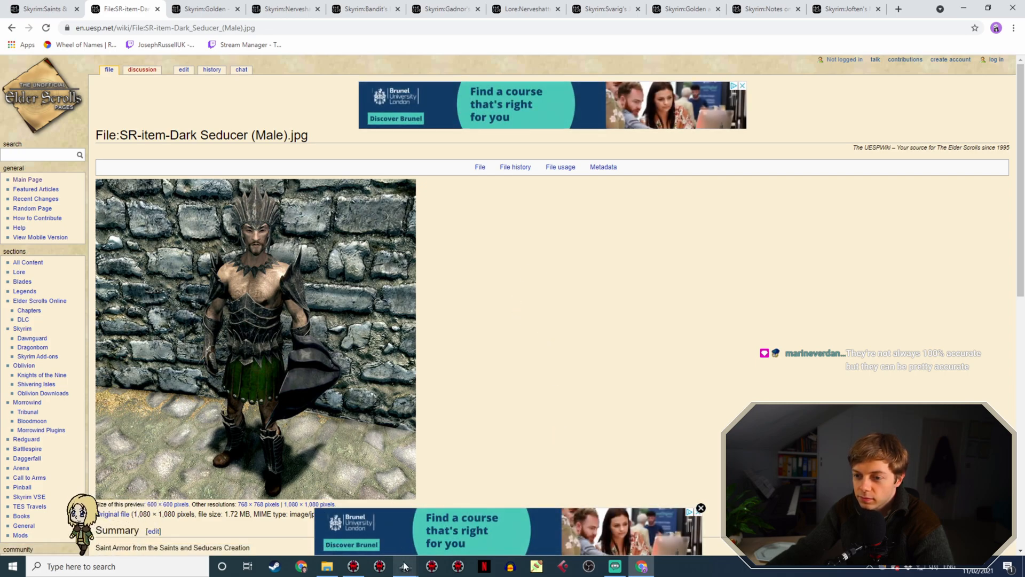
Switch to Creation Kit, replace the response text with "I'm not sure this armor suits me. Also my chest is cold.", and confirm the topic info
mouse_move(406, 565)
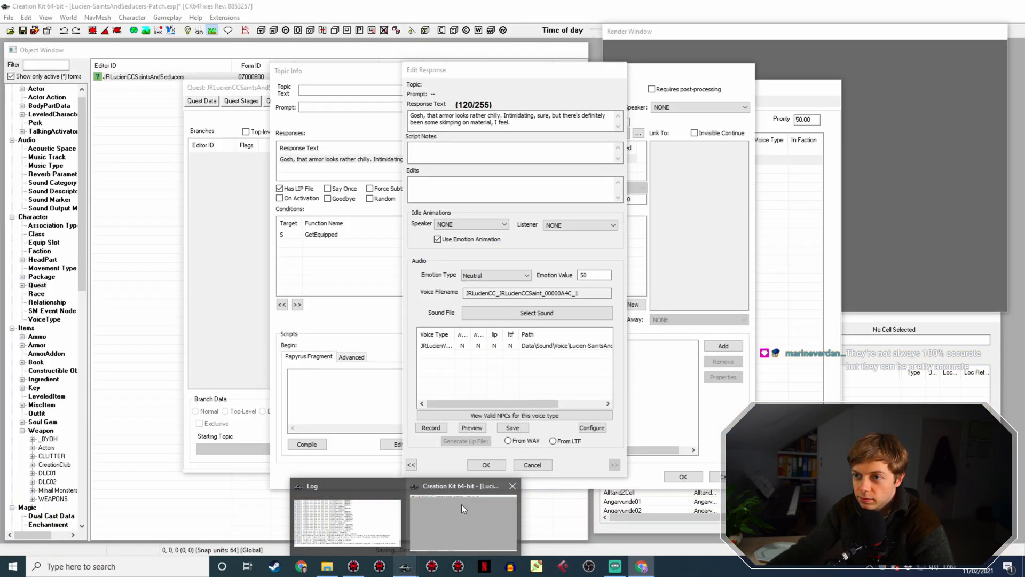
left_click(461, 504)
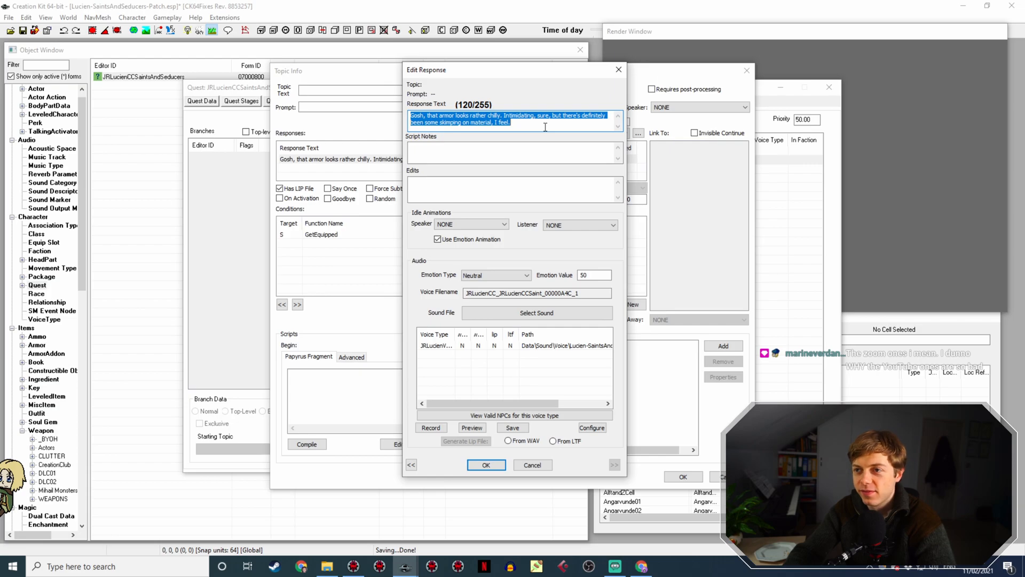
type("I")
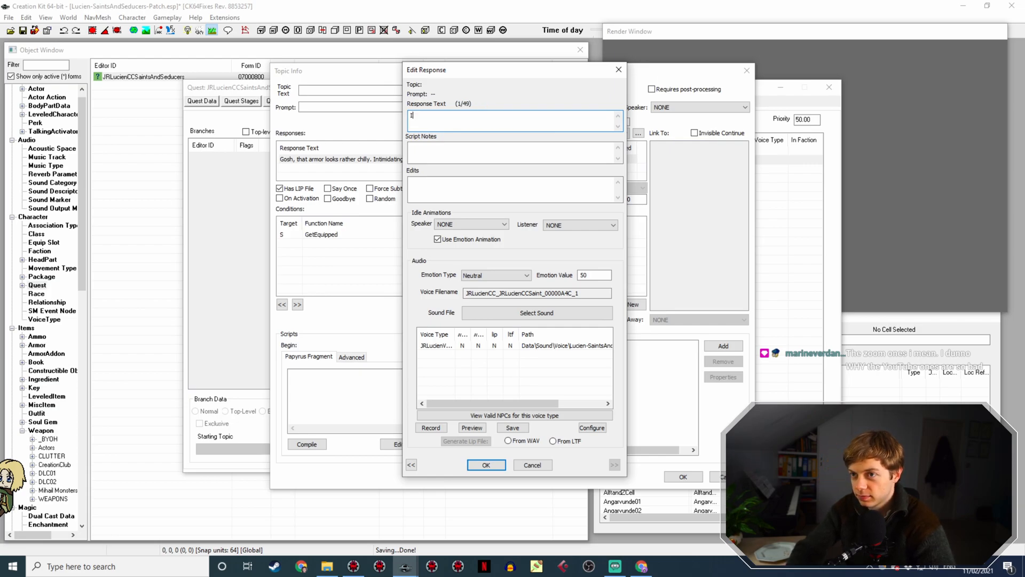
type("'m not sure this su")
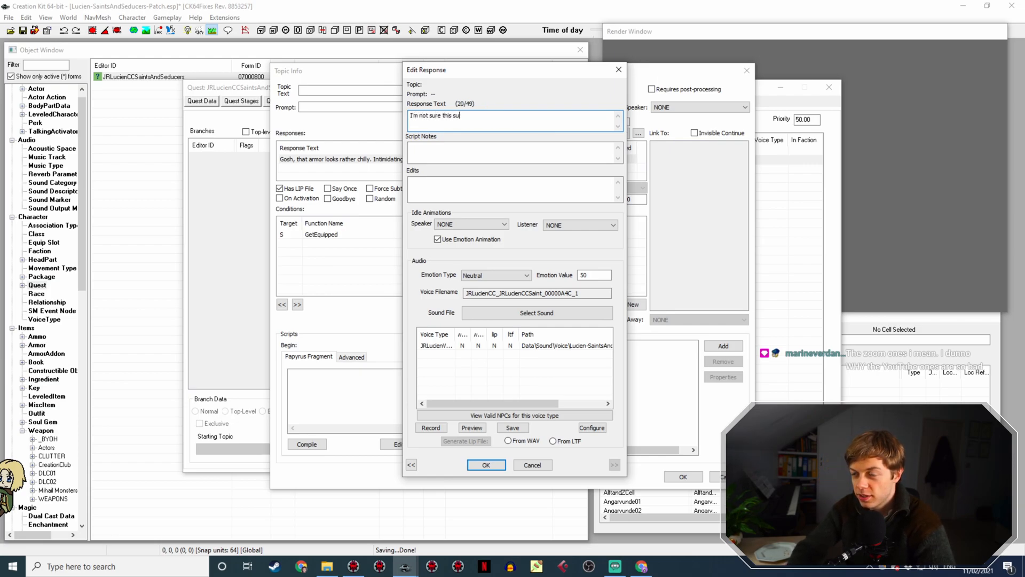
type("its me.")
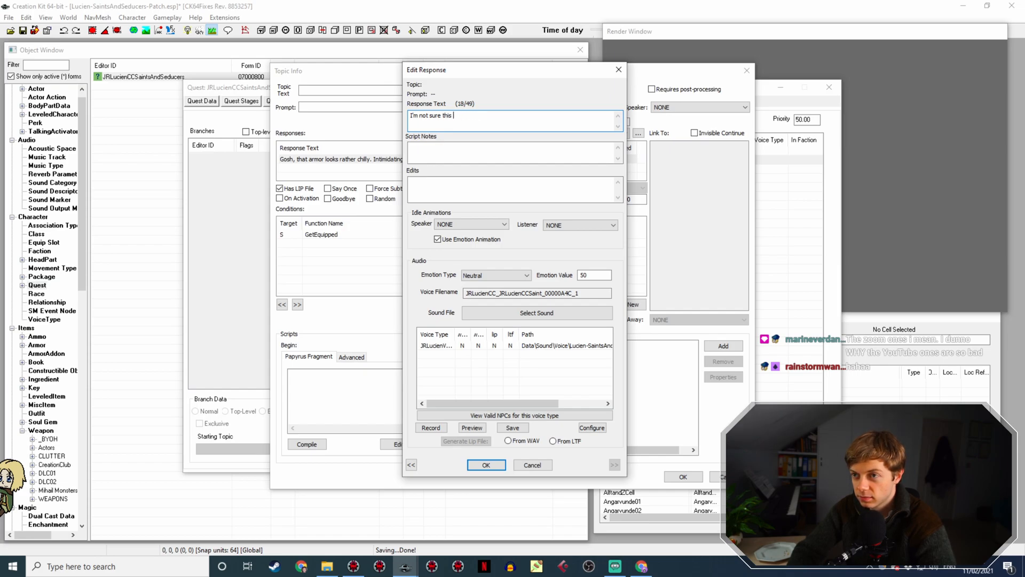
type(" suits me. Also my chest is")
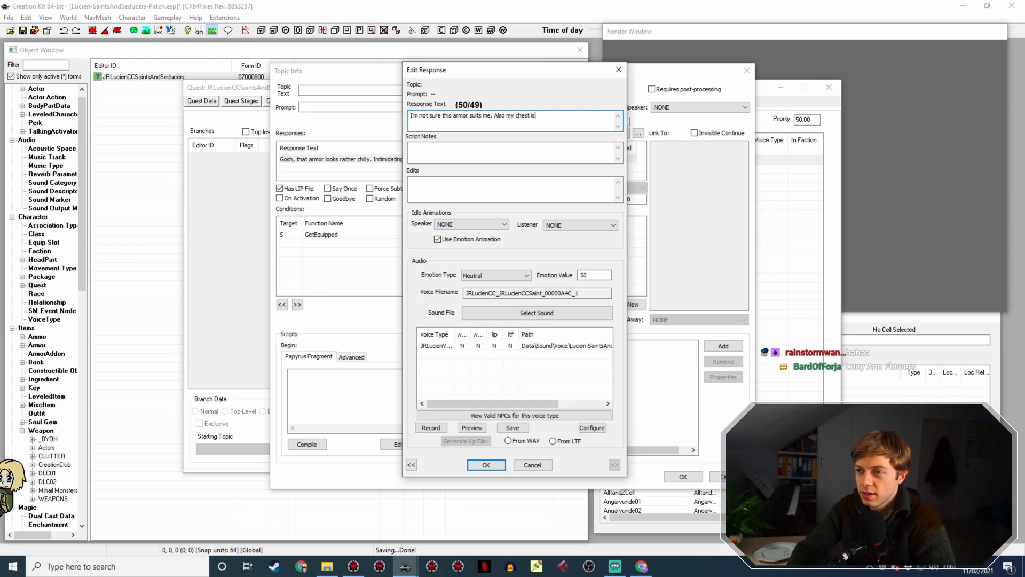
type(".")
key("Return")
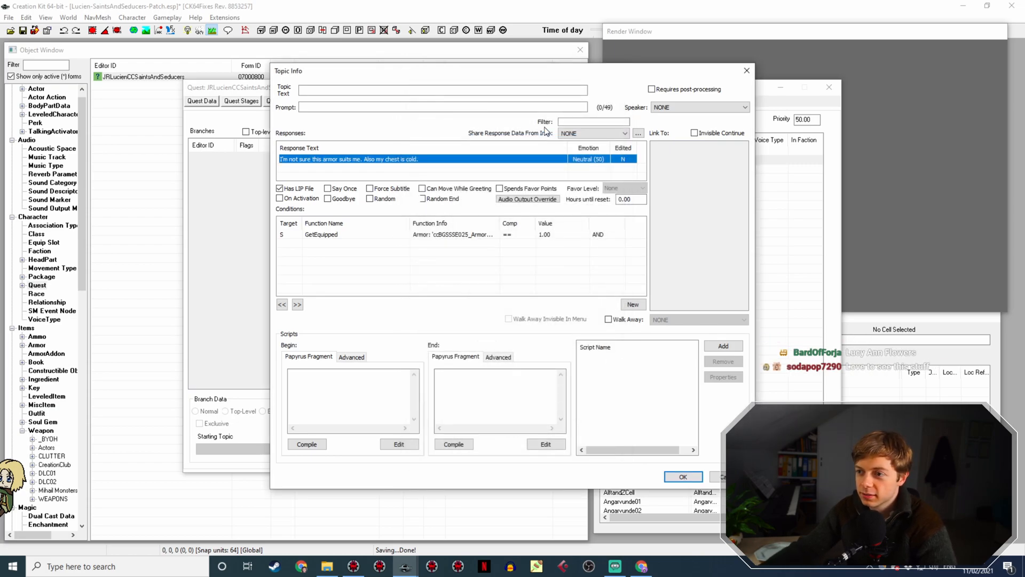
left_click(683, 477)
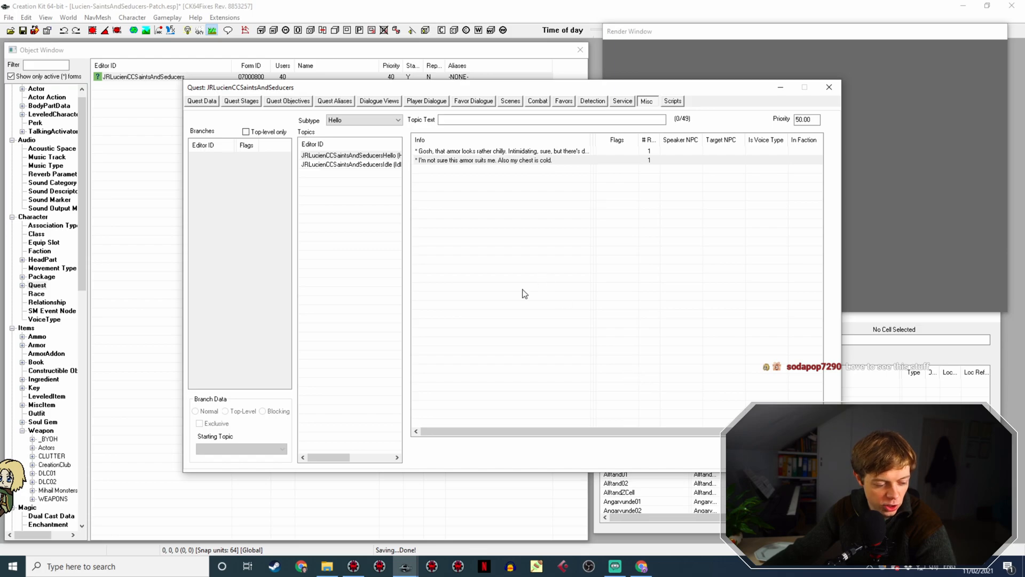
Reopen the "I'm not sure this armor suits me" info and check which armor its GetEquipped condition uses
double_click(490, 160)
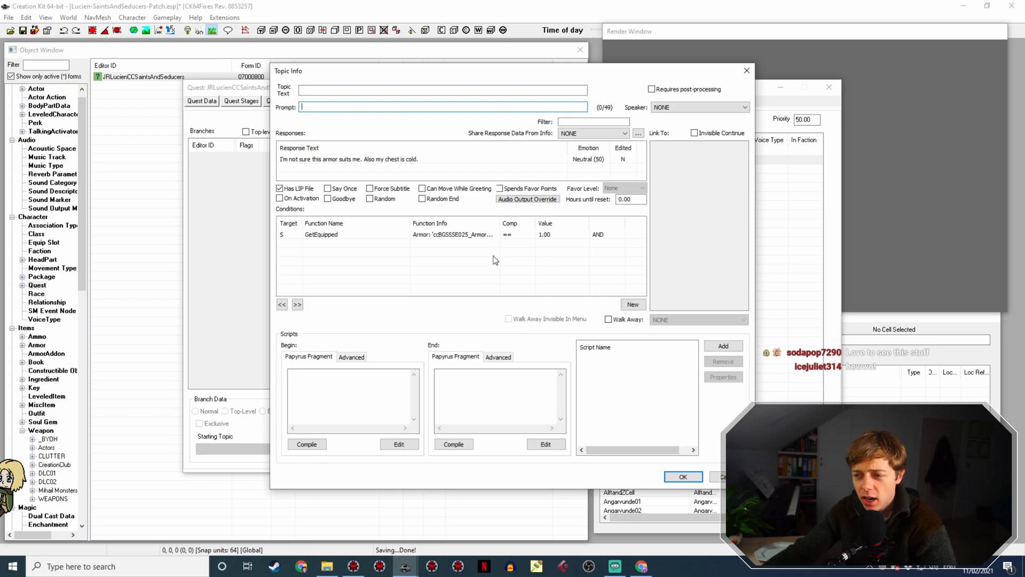
left_click_drag(506, 224, 538, 206)
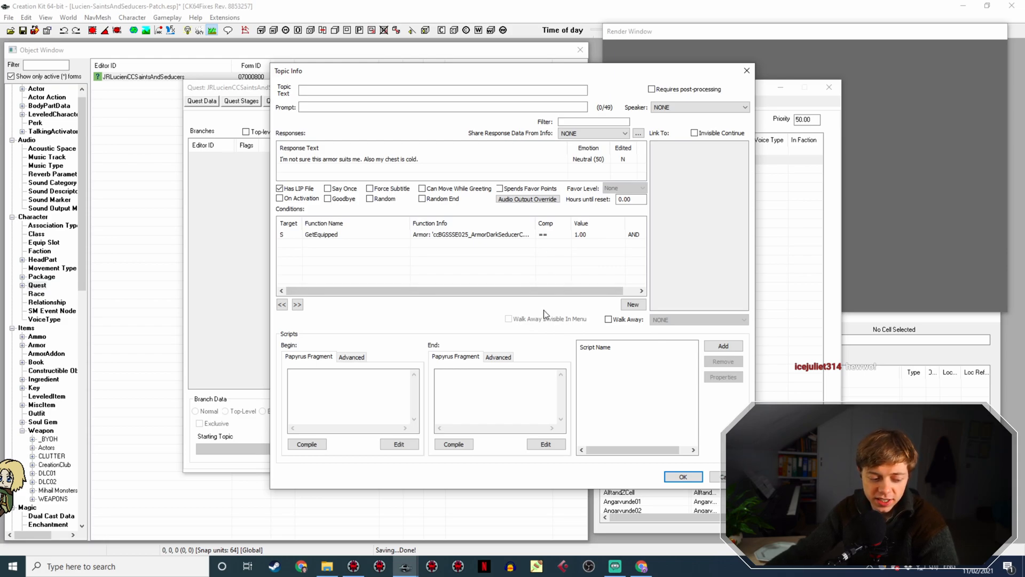
left_click_drag(533, 225, 529, 225)
left_click(676, 475)
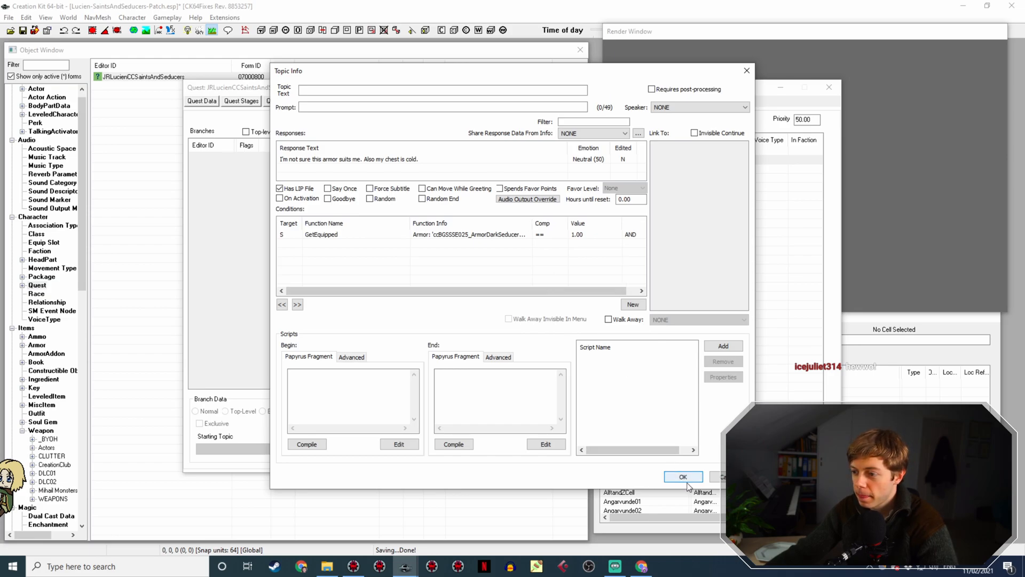
Switch to Chrome, close the Dark Seducer image tab, and review the armor and weapon sets on the Saints & Seducers page
left_click(641, 565)
left_click(157, 9)
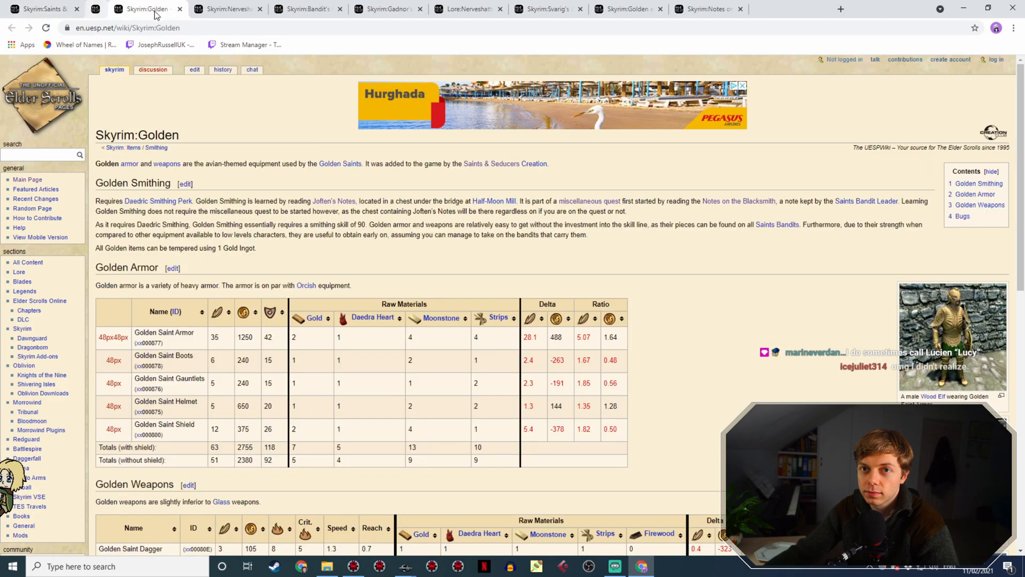
left_click(53, 9)
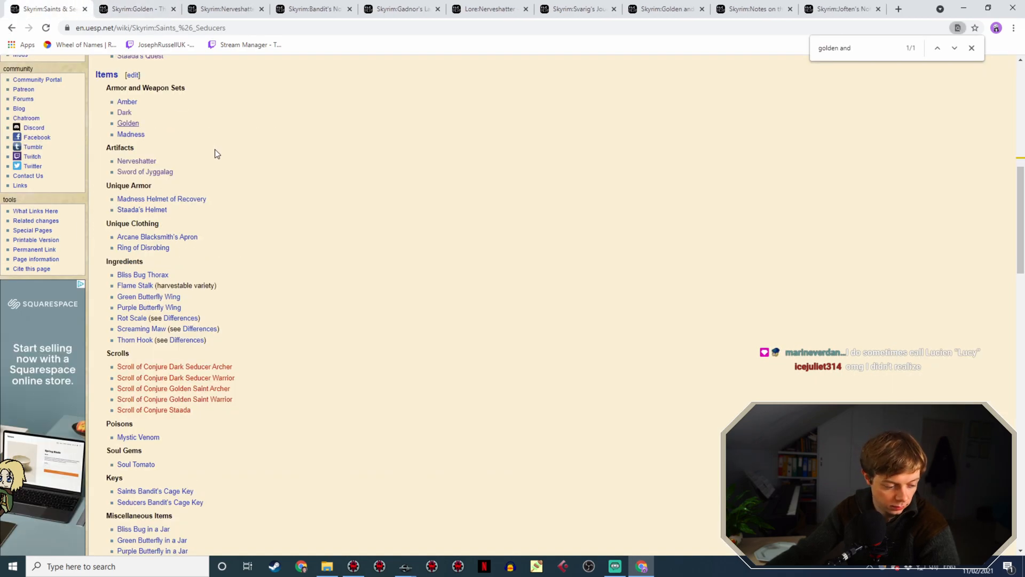
scroll(229, 191, "up", 1)
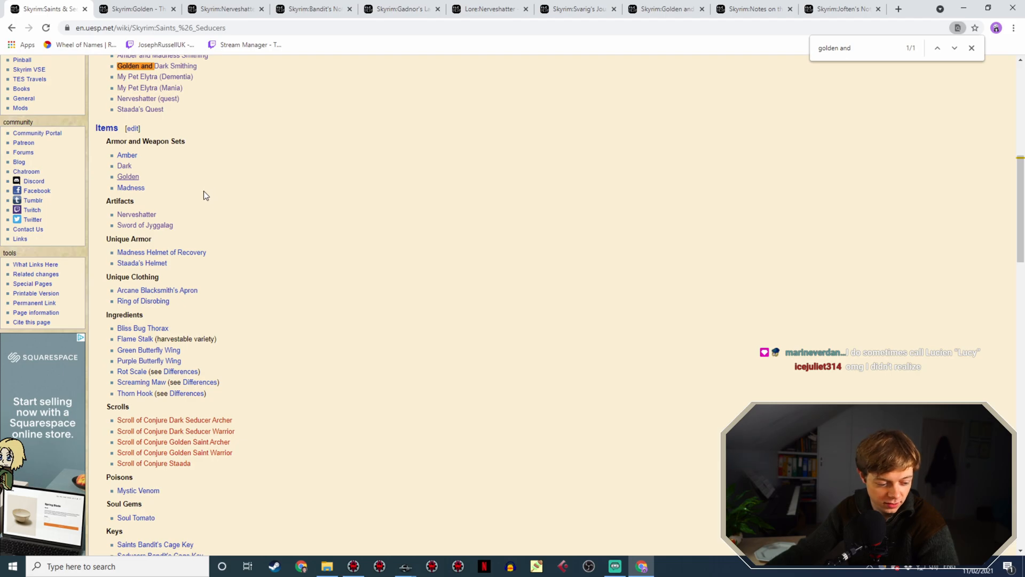
scroll(204, 191, "up", 2)
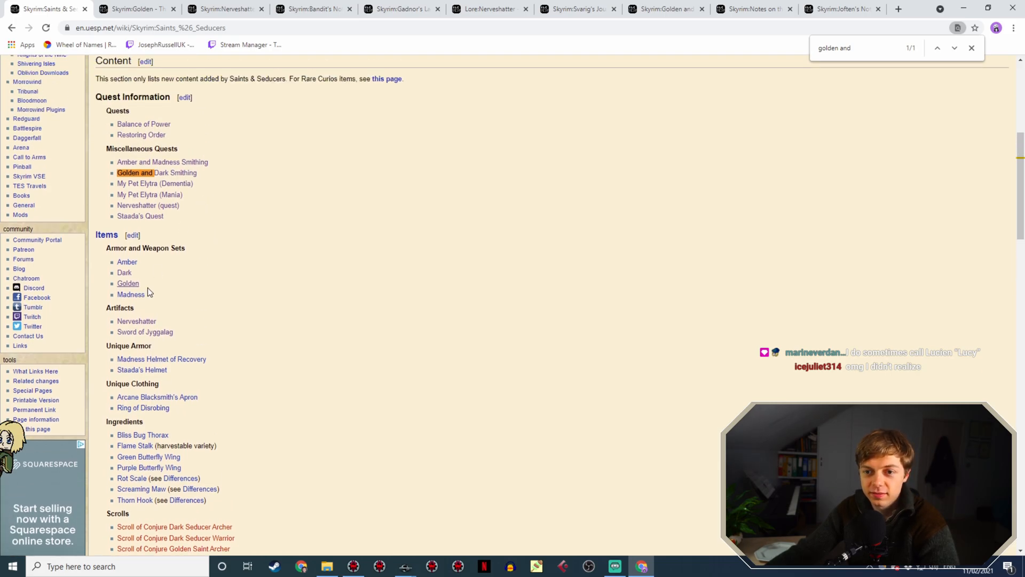
Examine the male and female Golden Saint armor images from the Golden equipment page at larger size
left_click(138, 6)
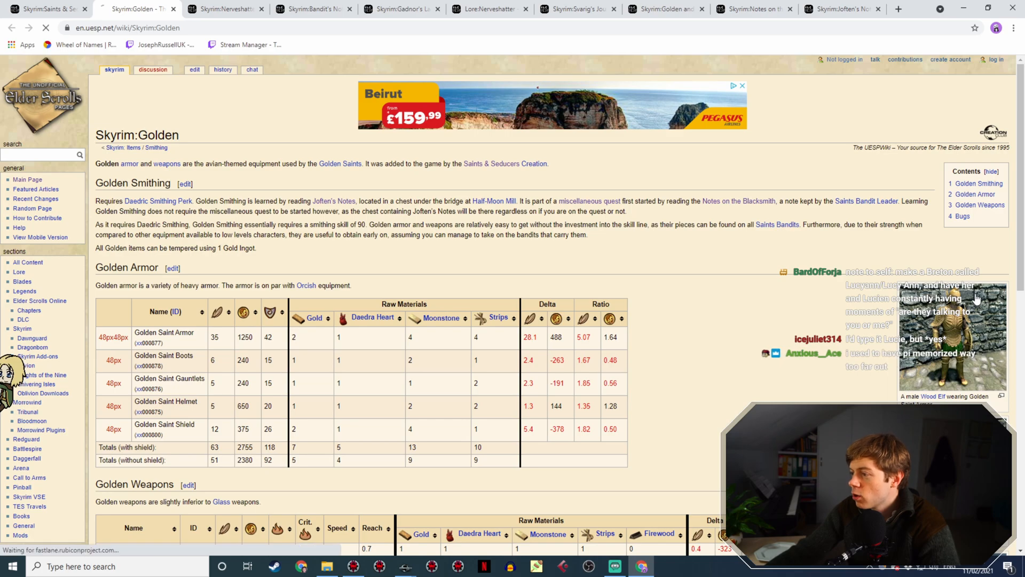
left_click(956, 304)
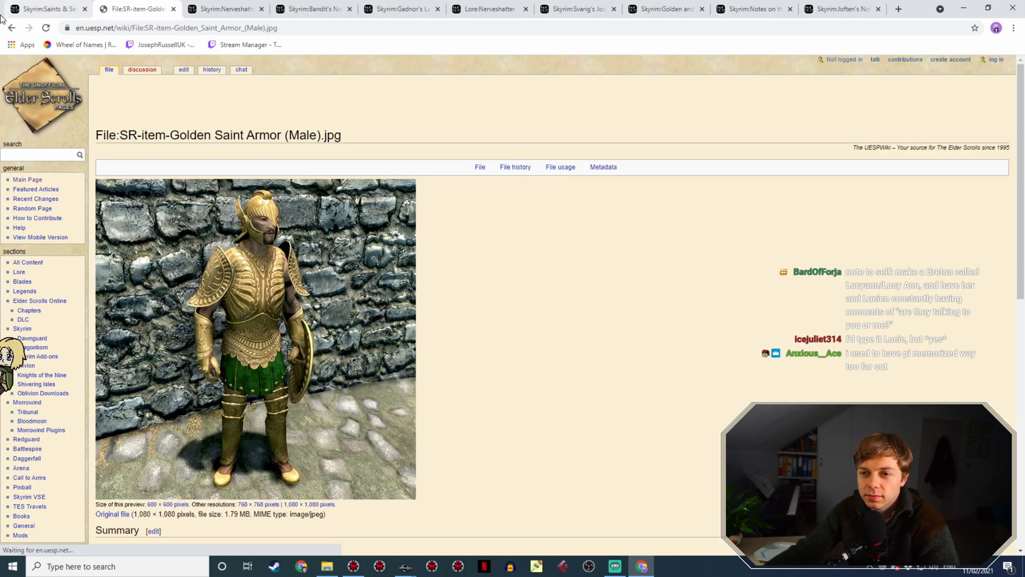
left_click(11, 28)
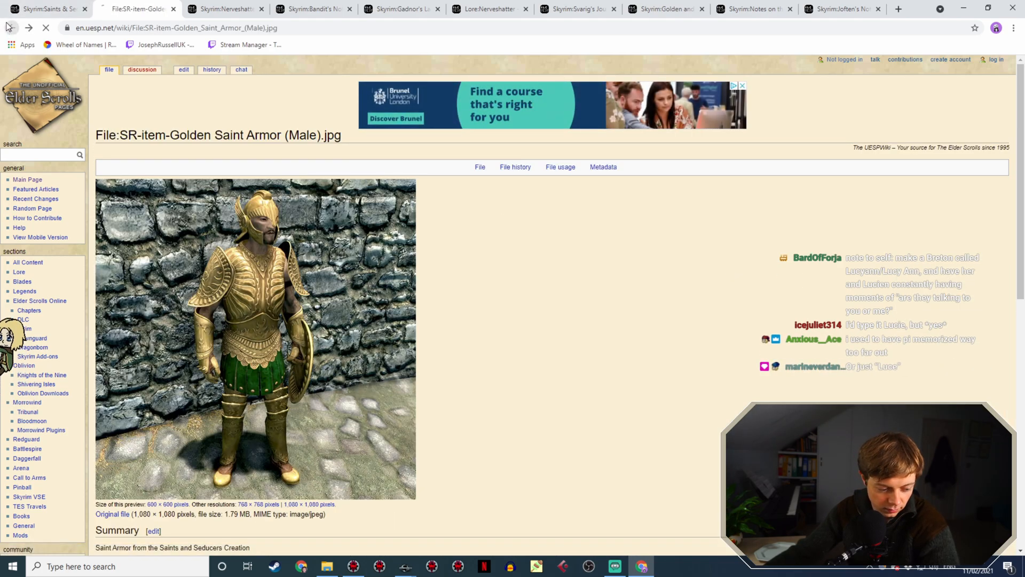
scroll(742, 190, "down", 3)
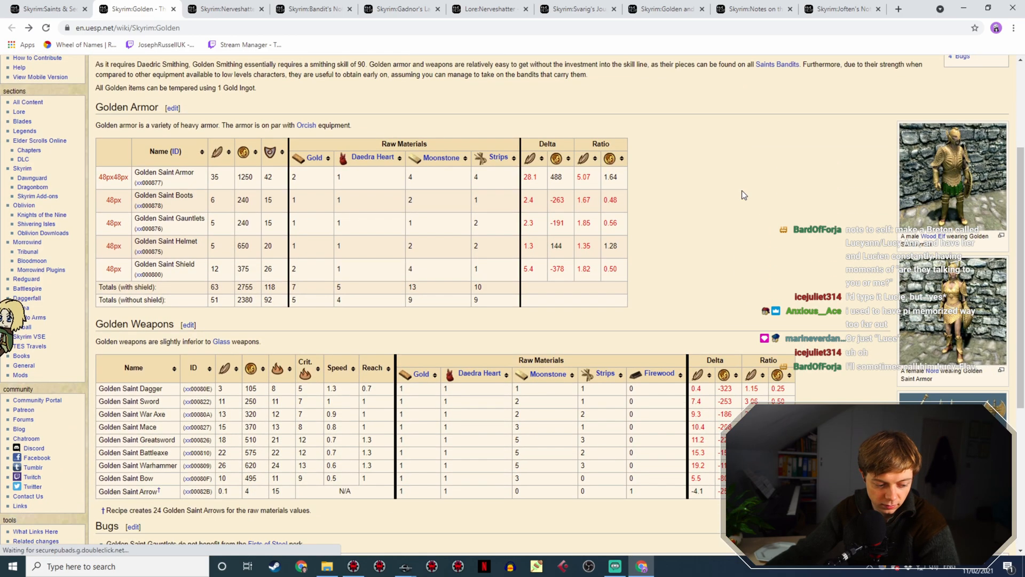
left_click(961, 299)
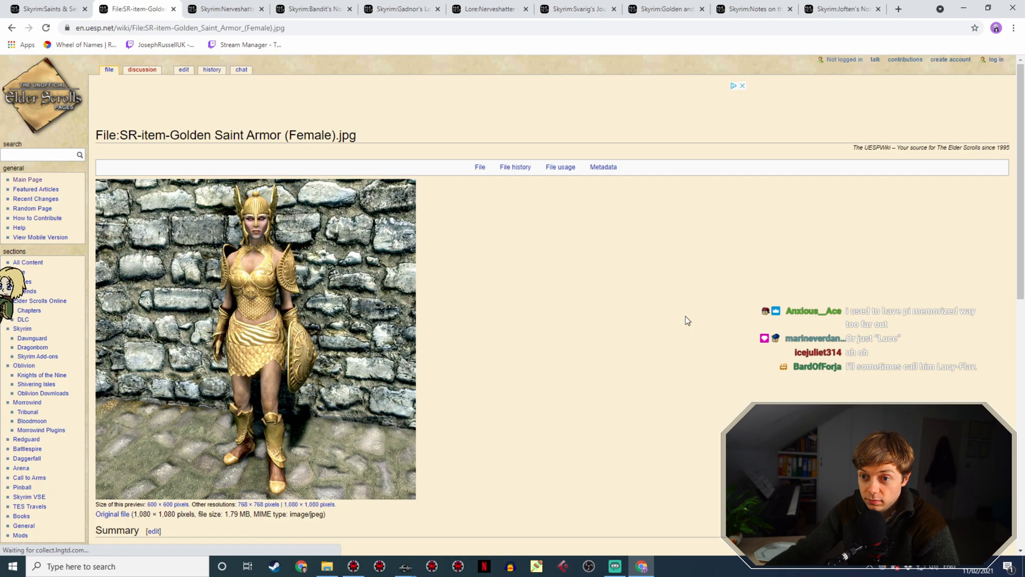
left_click(11, 27)
scroll(596, 226, "up", 3)
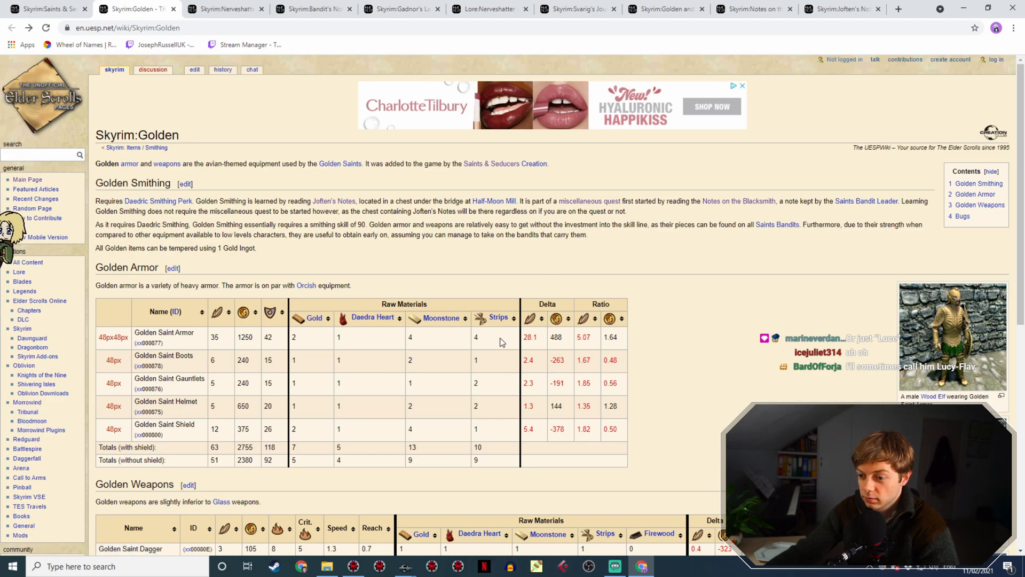
Return to Creation Kit and duplicate the chilly armor info in the Hello topic
left_click(966, 7)
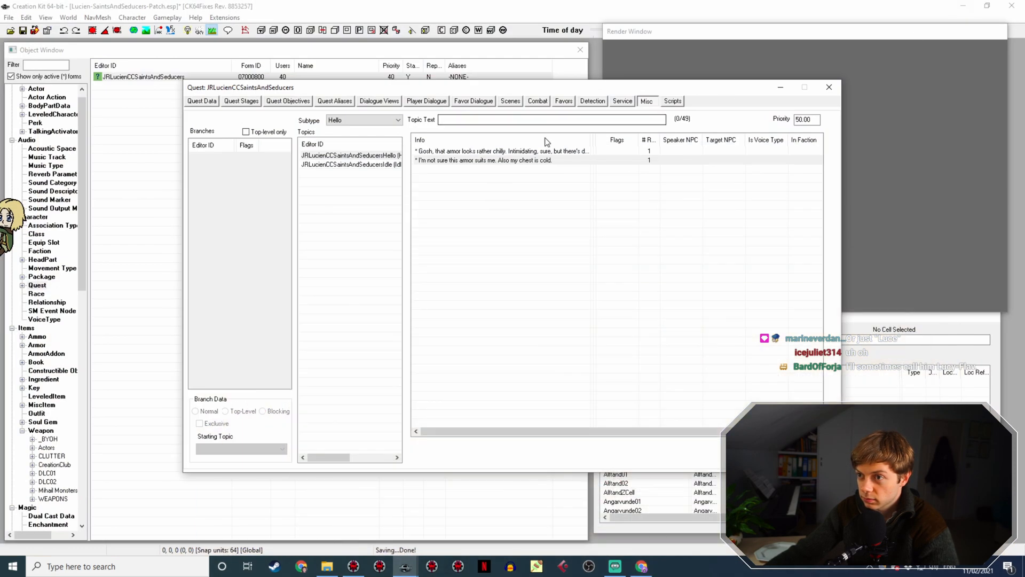
right_click(472, 152)
left_click(494, 168)
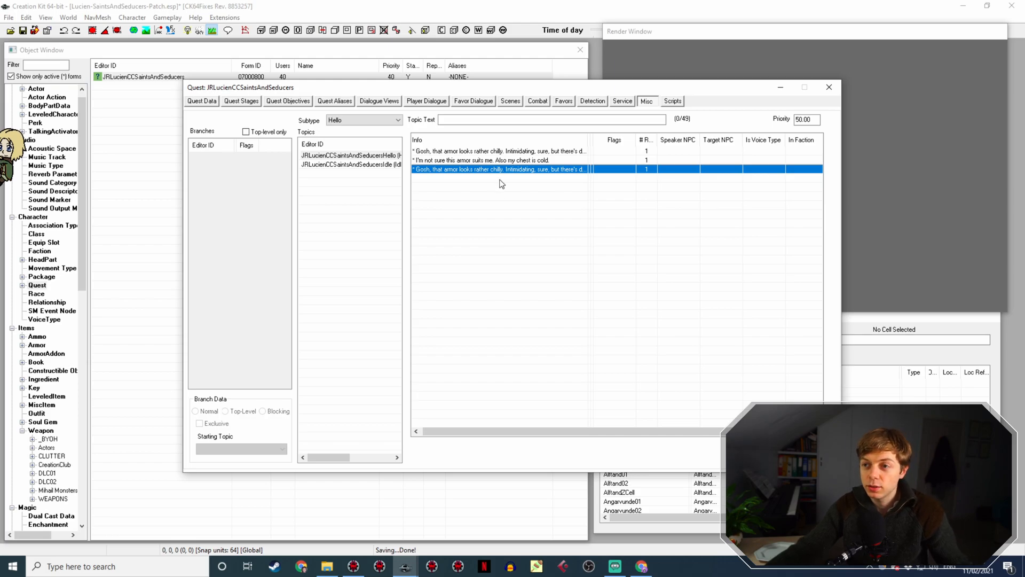
Change the copied info's GetEquipped condition to the object ccBGSSSE025_ArmorGoldenSaintCuirass, keeping it run on Player
double_click(516, 170)
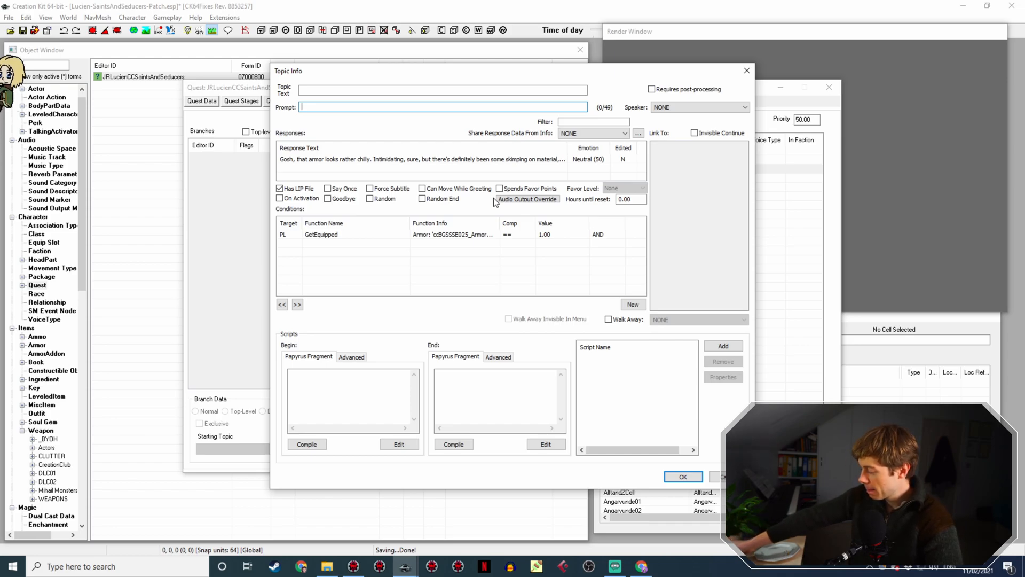
left_click(504, 234)
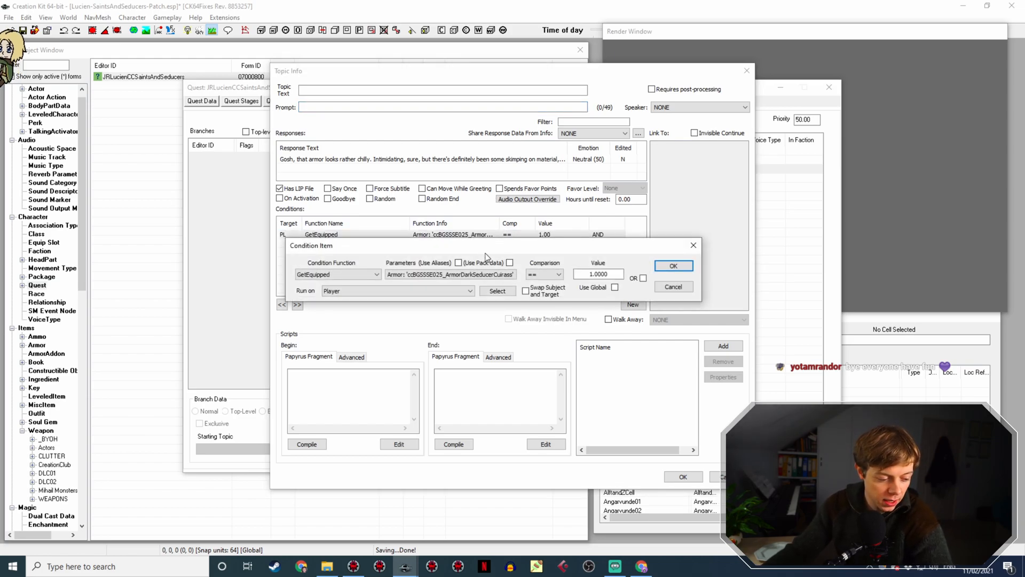
left_click(472, 291)
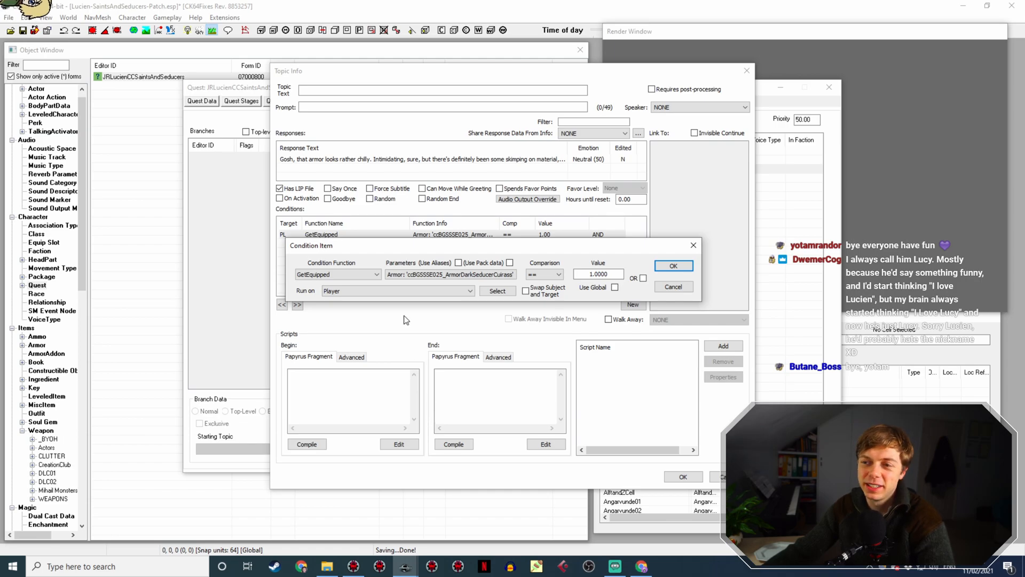
double_click(443, 275)
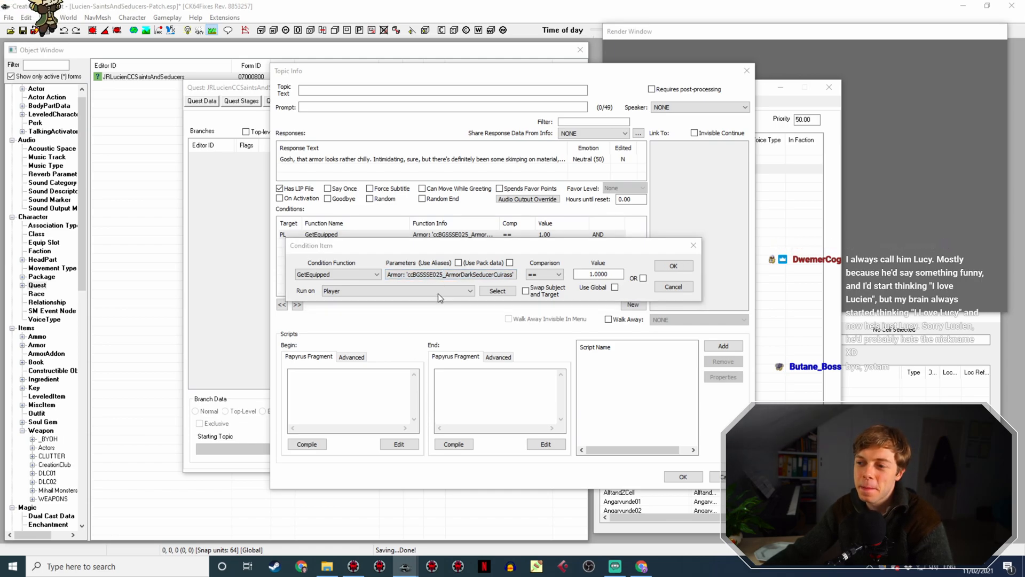
left_click(431, 312)
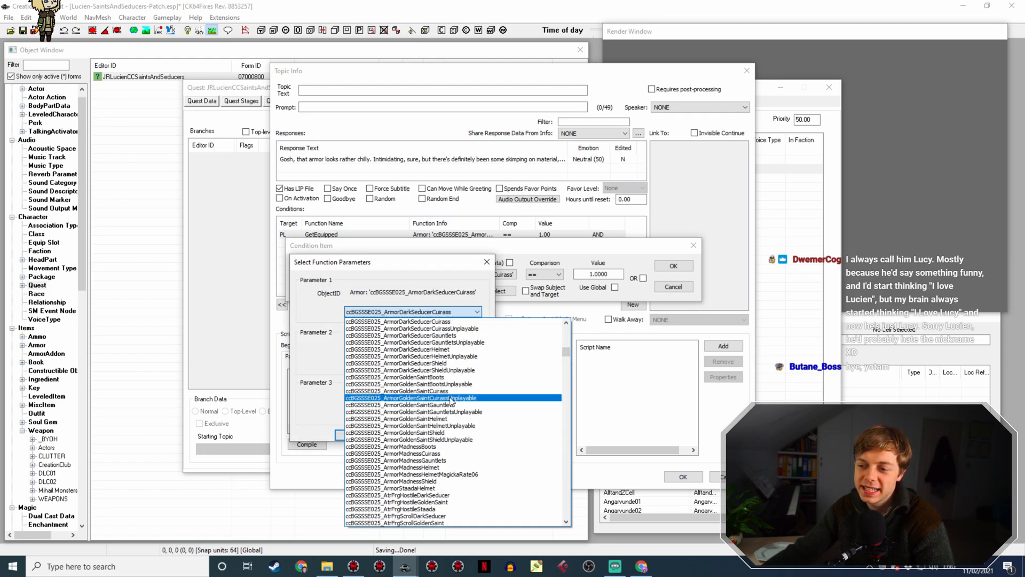
left_click(470, 392)
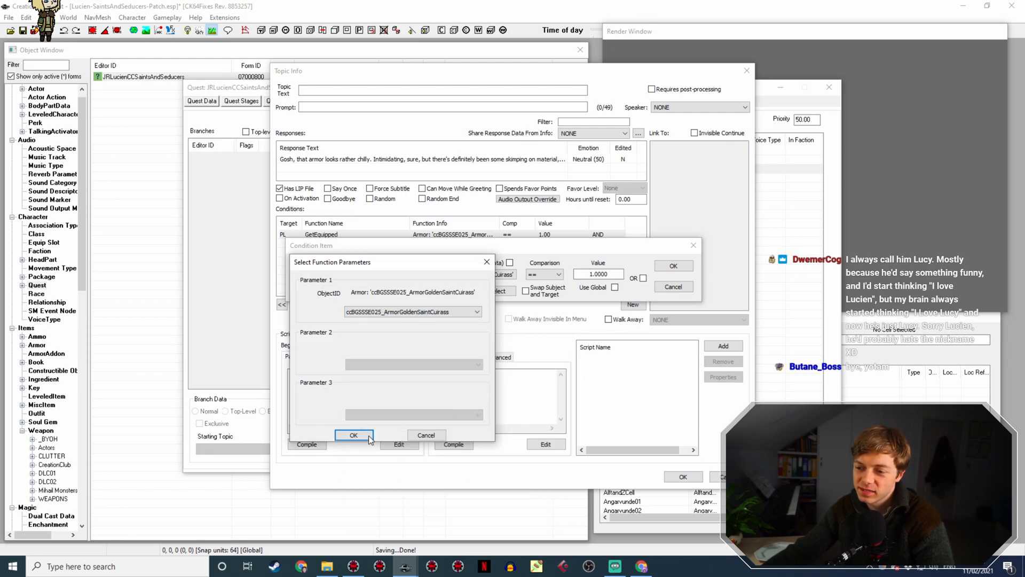
left_click(354, 435)
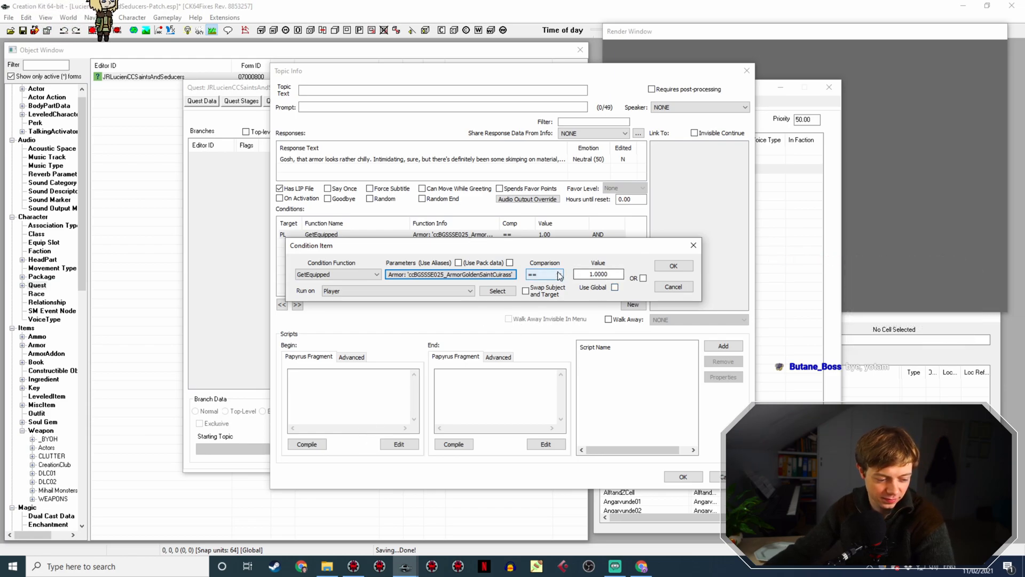
left_click(665, 270)
Replace the copied info's response text, starting with "The glare off that armor is quite something."
double_click(460, 159)
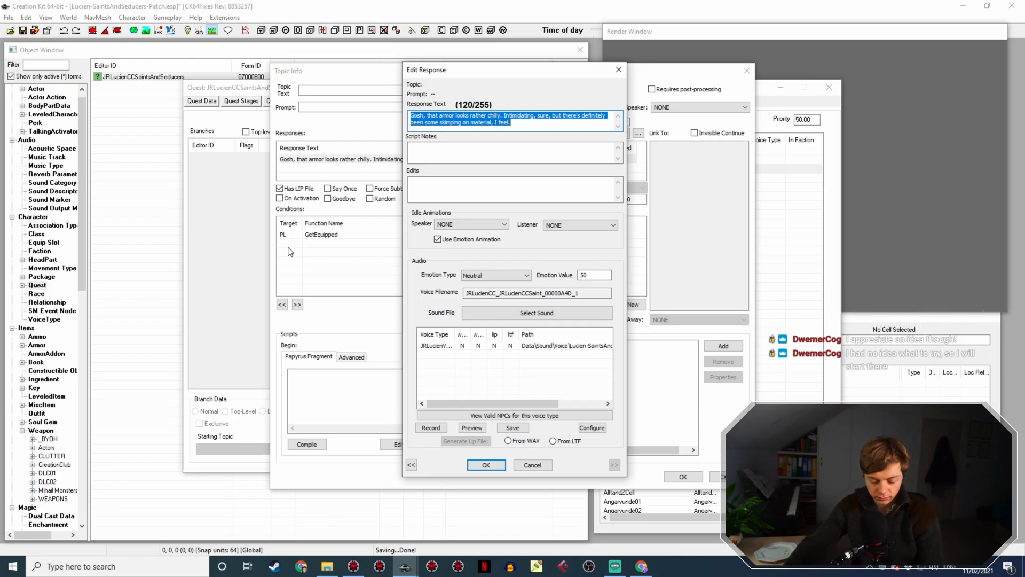
type("The g")
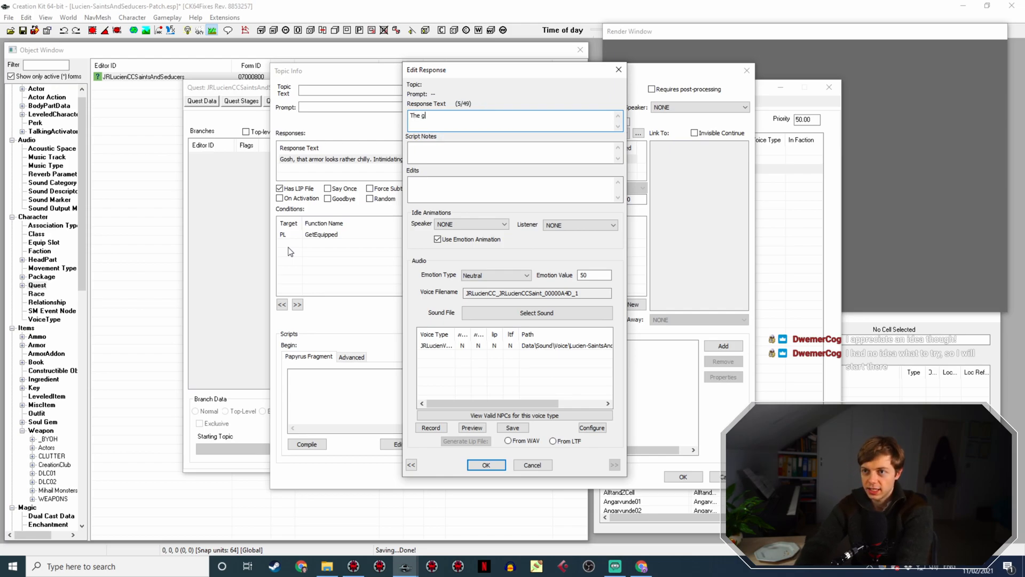
type("lare off that ar")
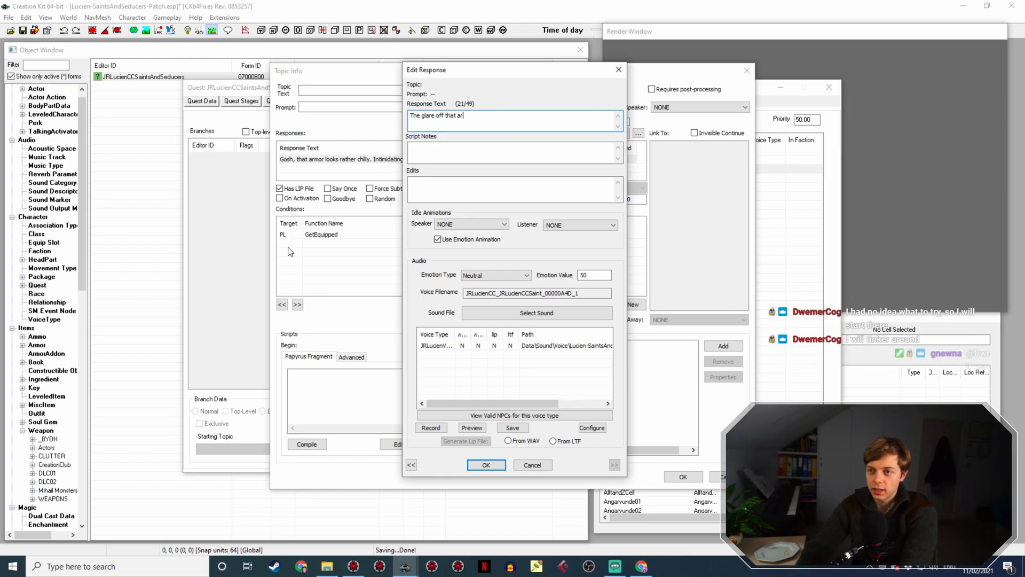
type("mor is quite so")
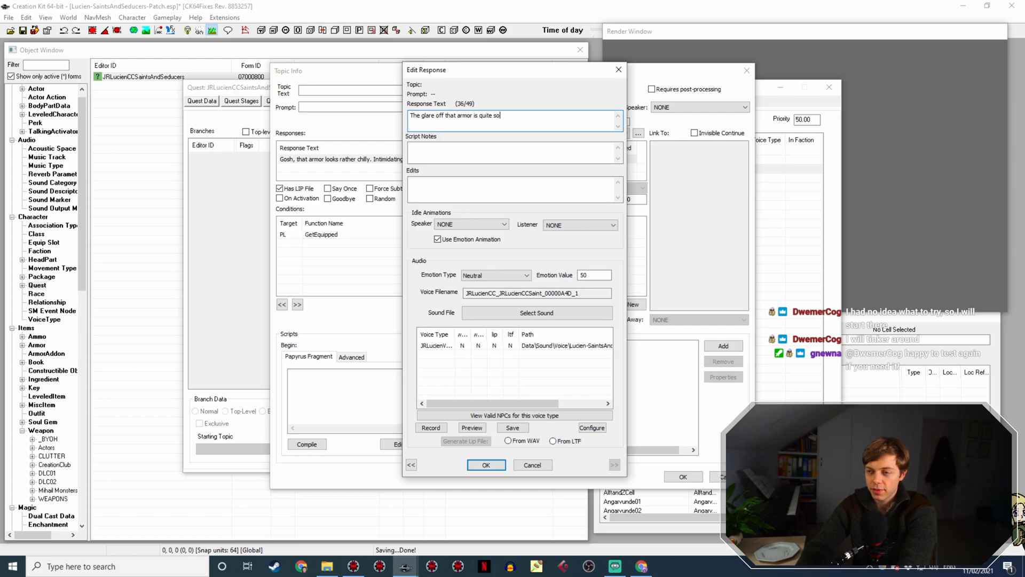
type("mething. mig")
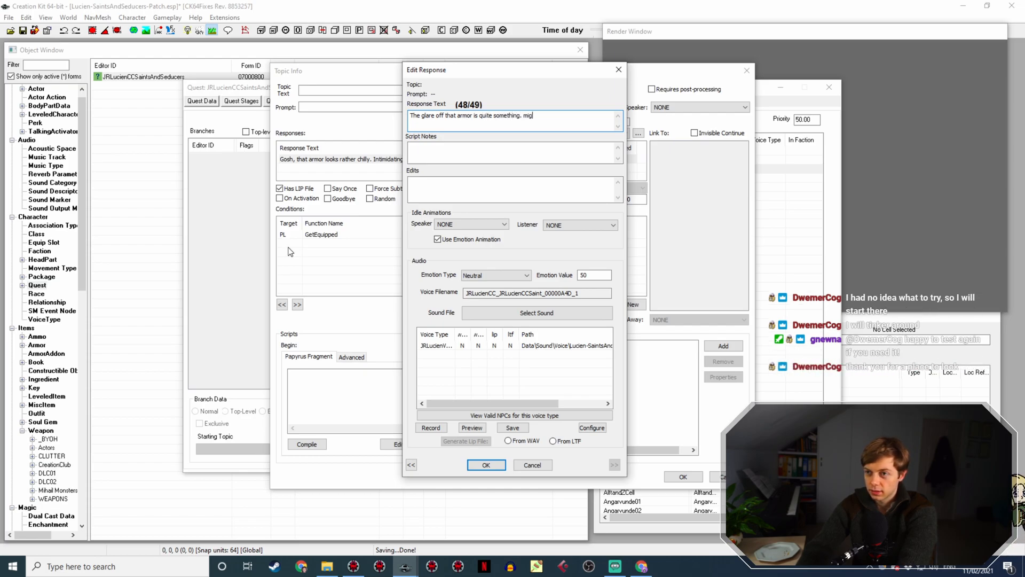
Continue the response with "Might be useful in battle, actually, you could blind our enemies with your magnificence."
type("ht be ")
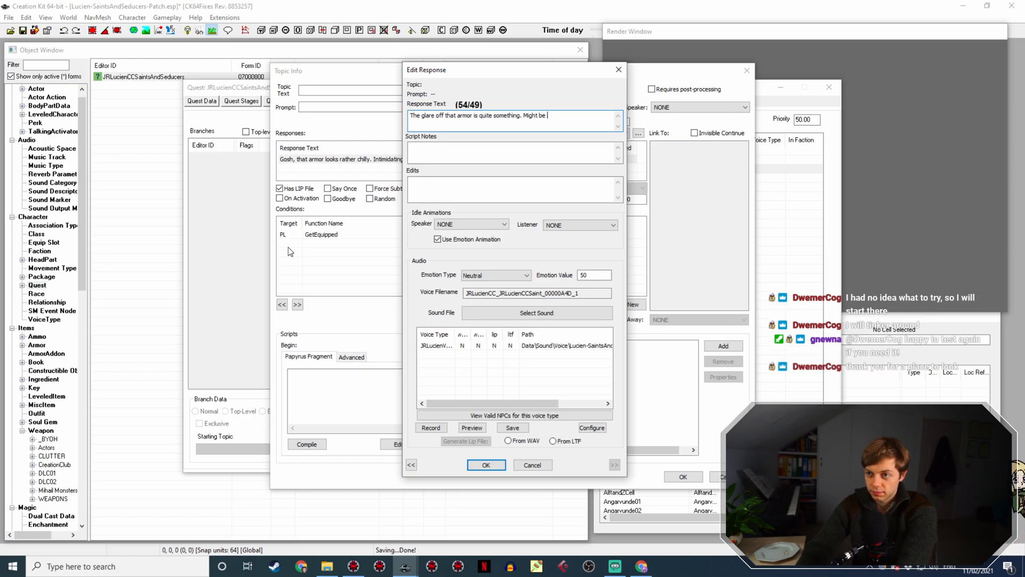
type("useful in bat")
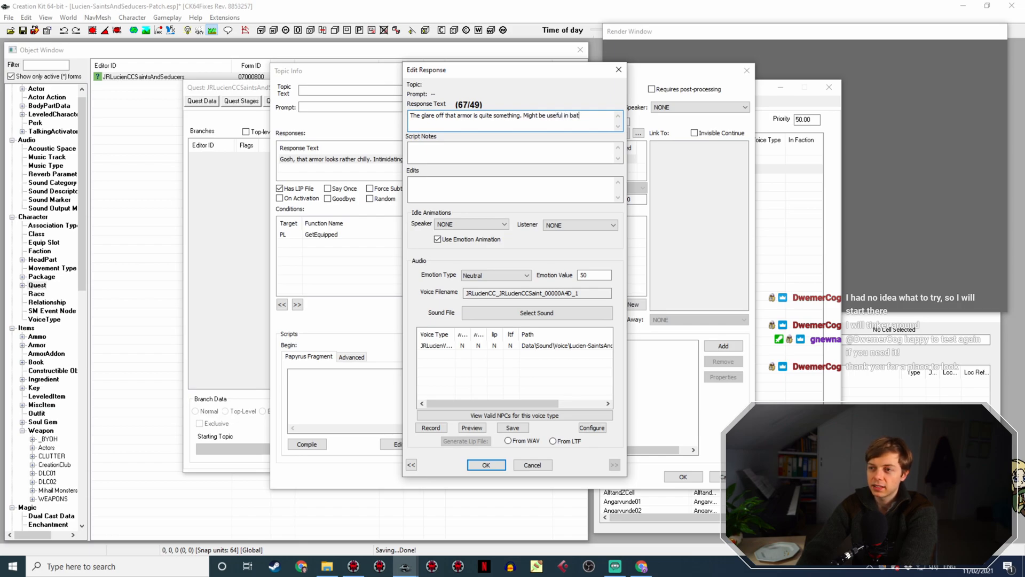
type("tle.")
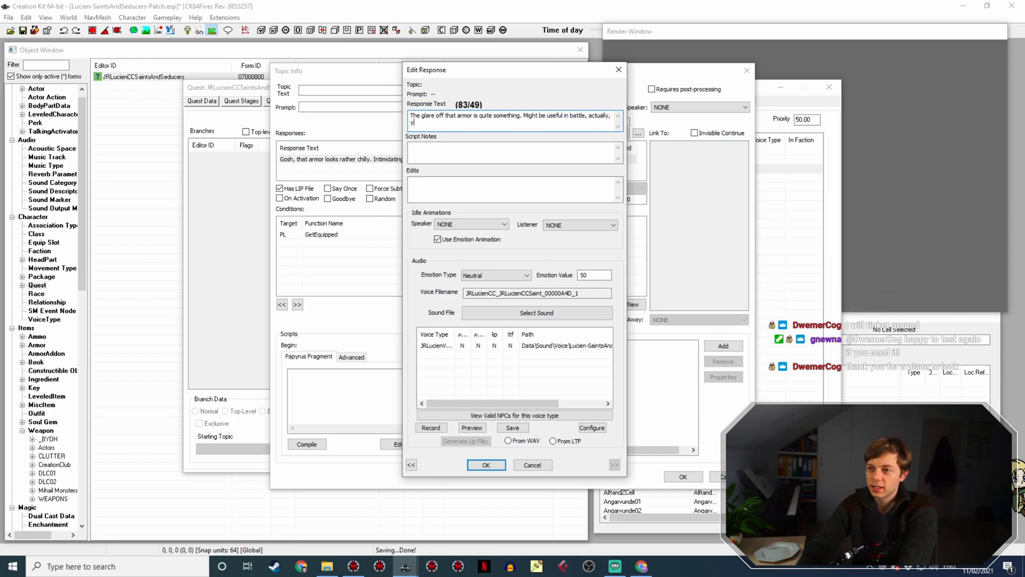
type("could blind ou")
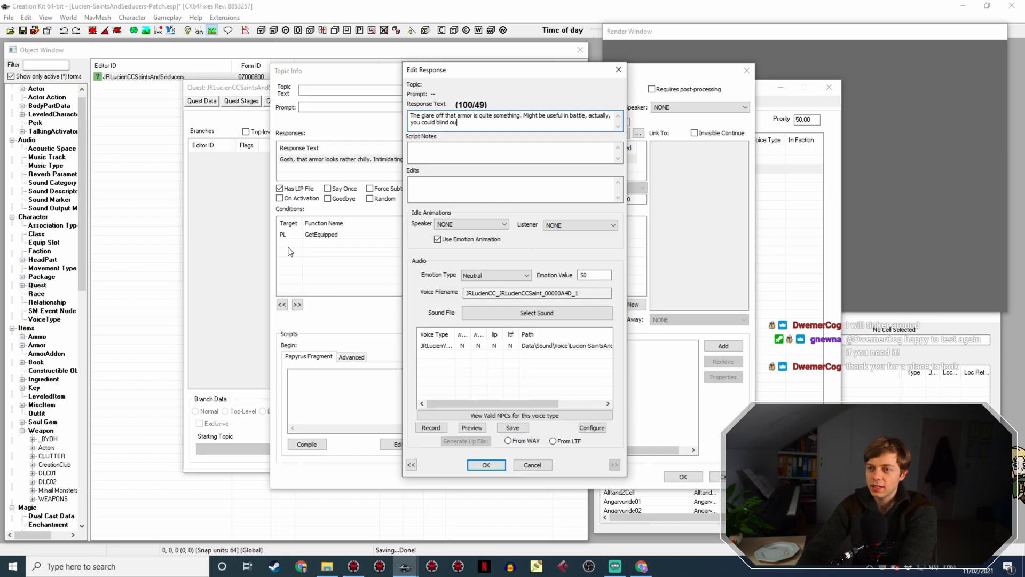
type("r enemies withy")
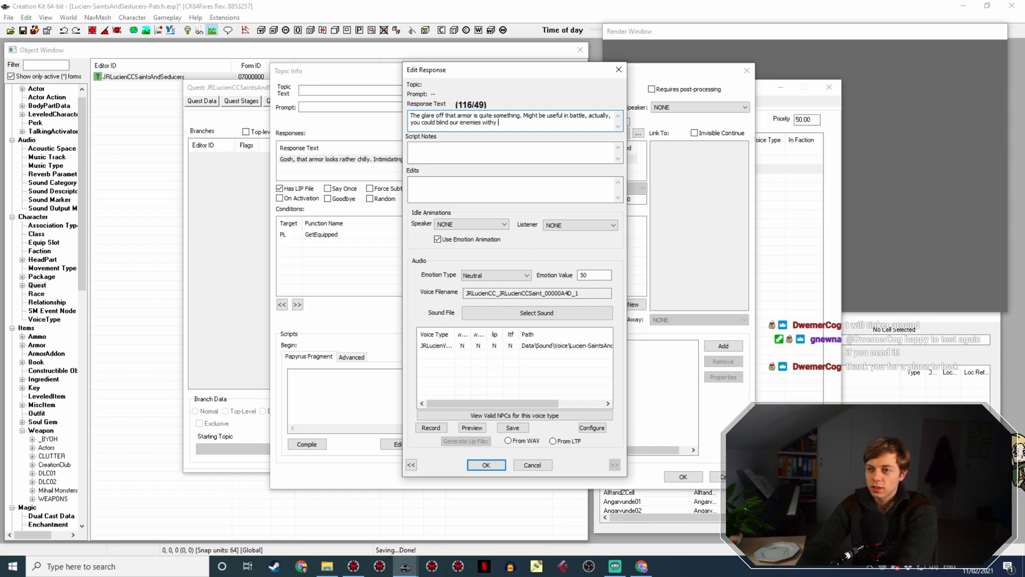
key("BackSpace")
key("BackSpace")
key("BackSpace")
type("h your magnifi")
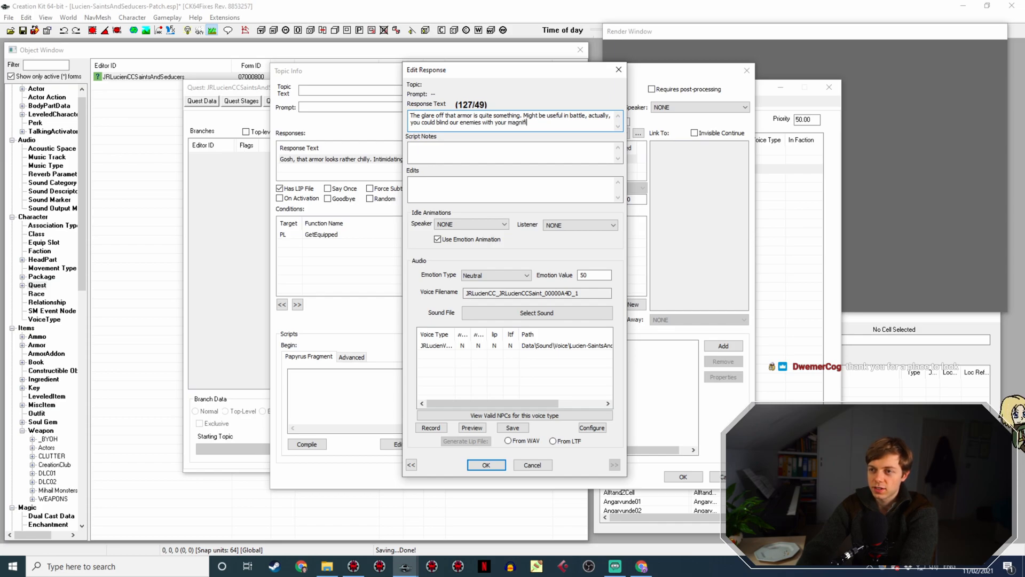
key("BackSpace")
key("BackSpace")
type("ence. That'")
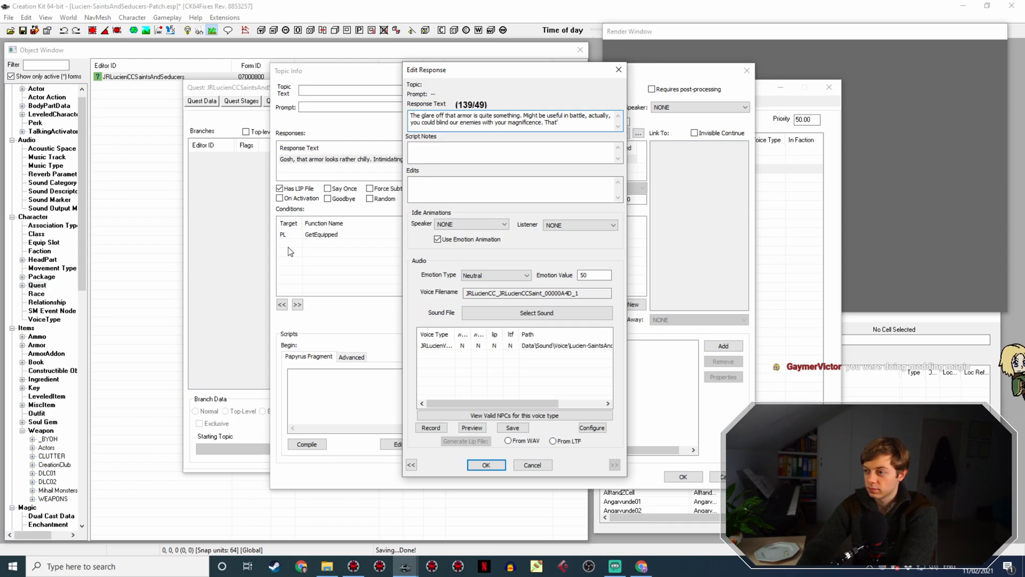
key("BackSpace")
key("BackSpace")
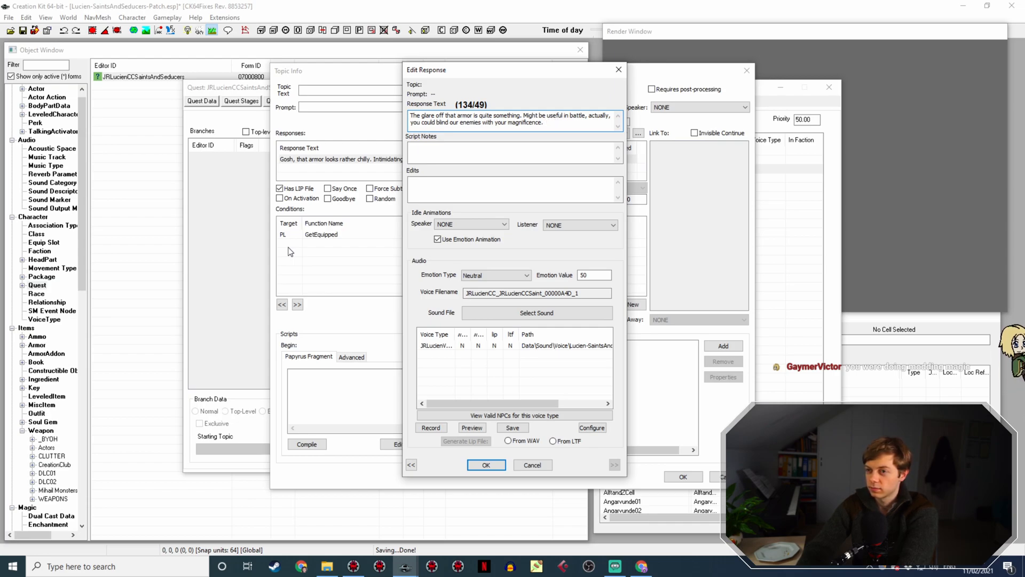
Finish the response with "Usually works for me.", check the GetEquipped condition, and save the topic info
type("Usually works for")
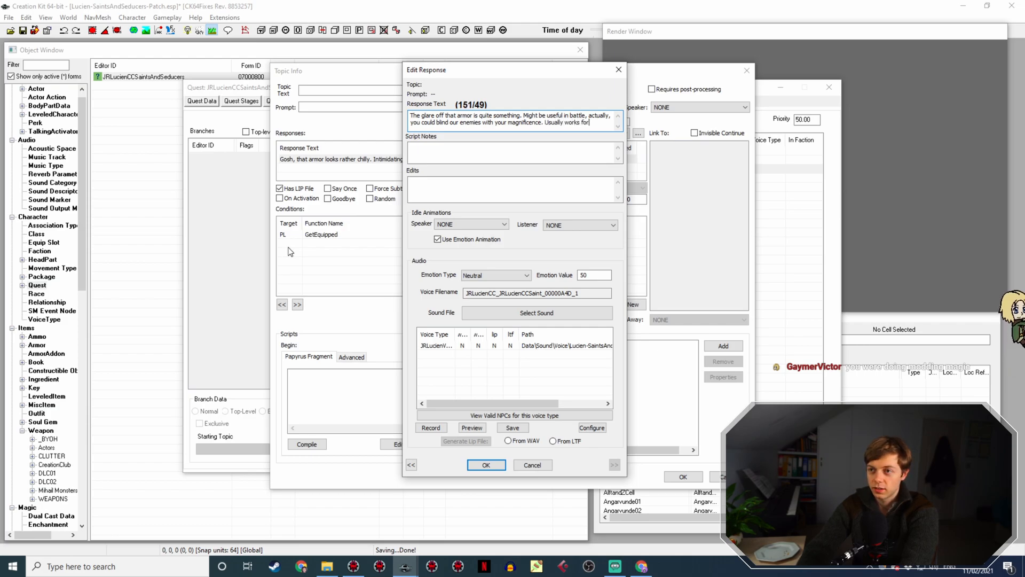
type(" me.")
key("Return")
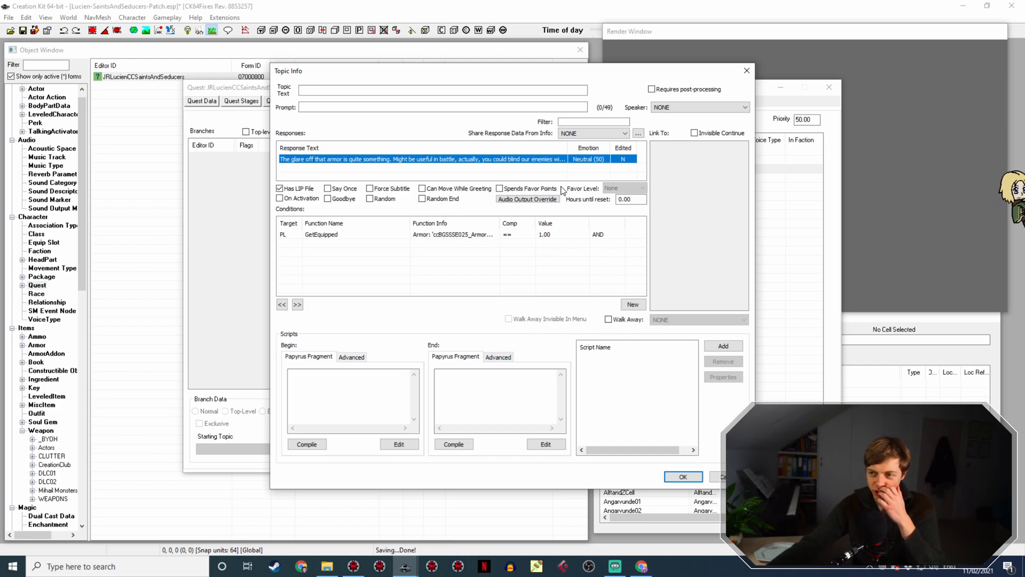
double_click(471, 235)
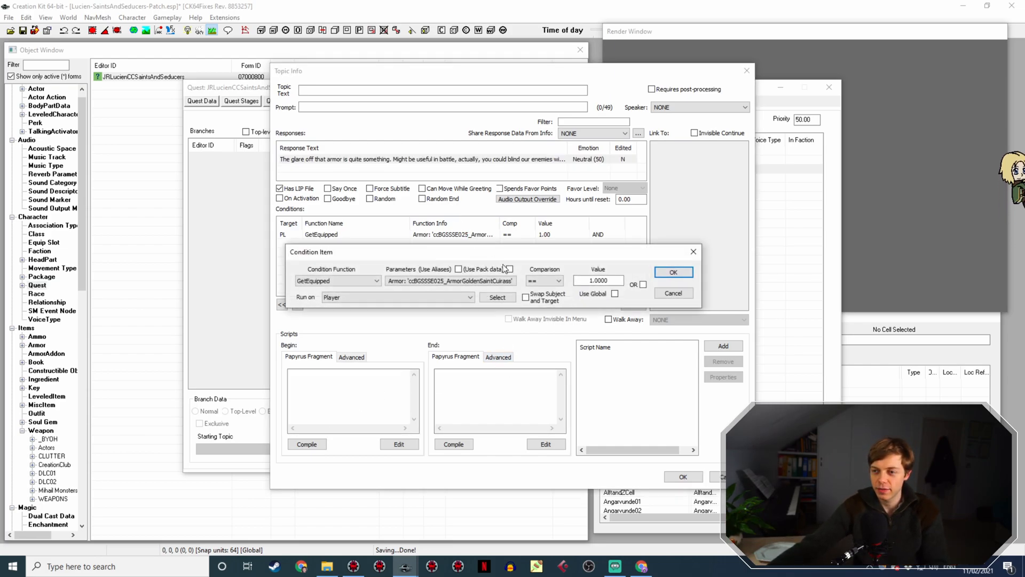
left_click(669, 293)
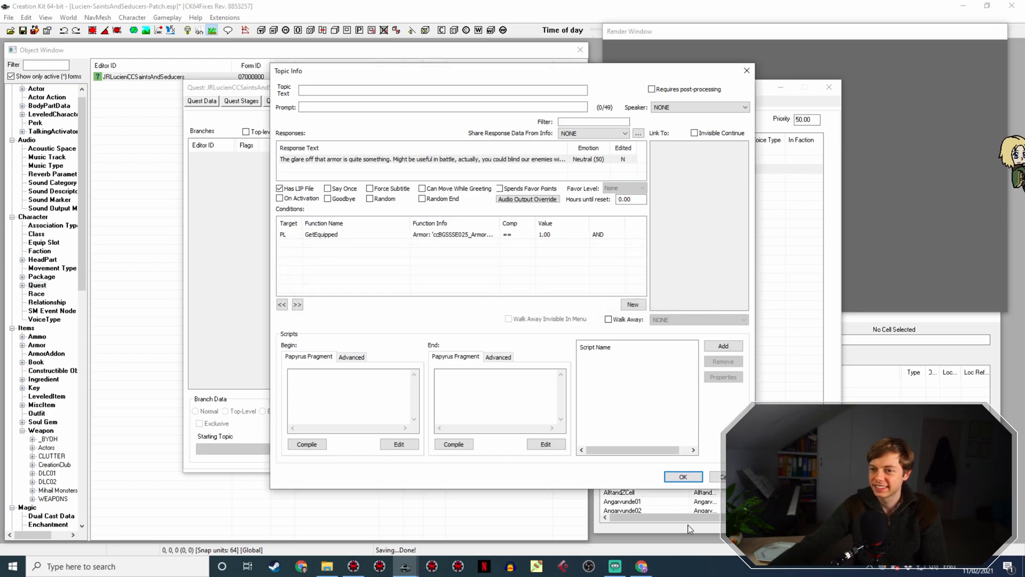
left_click(683, 476)
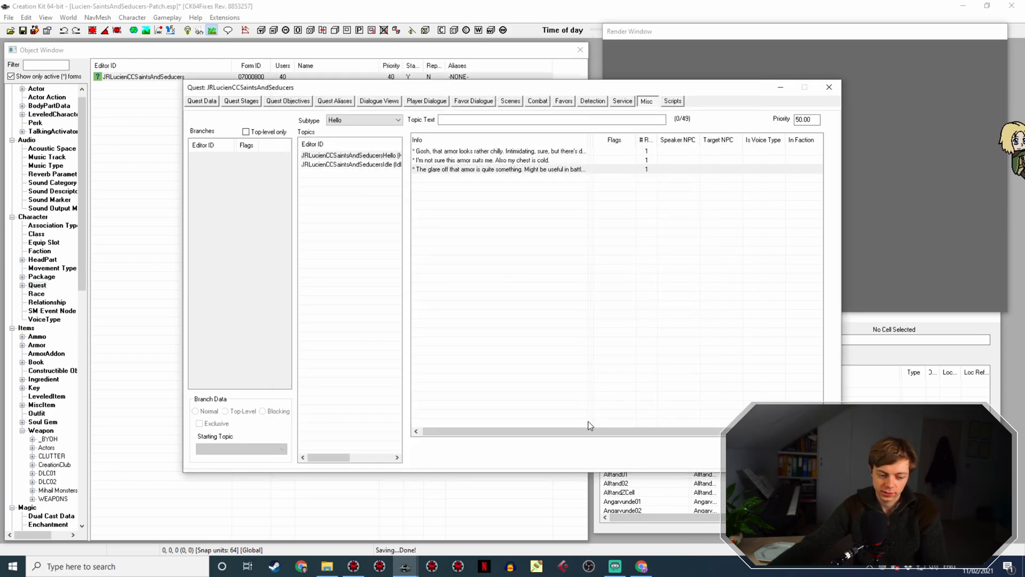
Duplicate the armor glare info in the Hello topic and open the copy, reviewing its response text
right_click(492, 172)
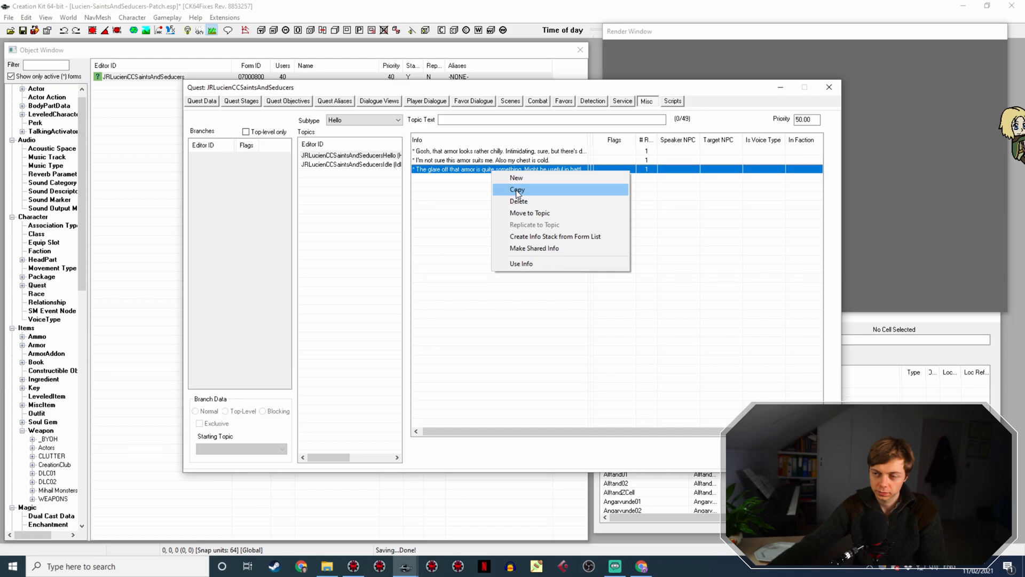
left_click(517, 190)
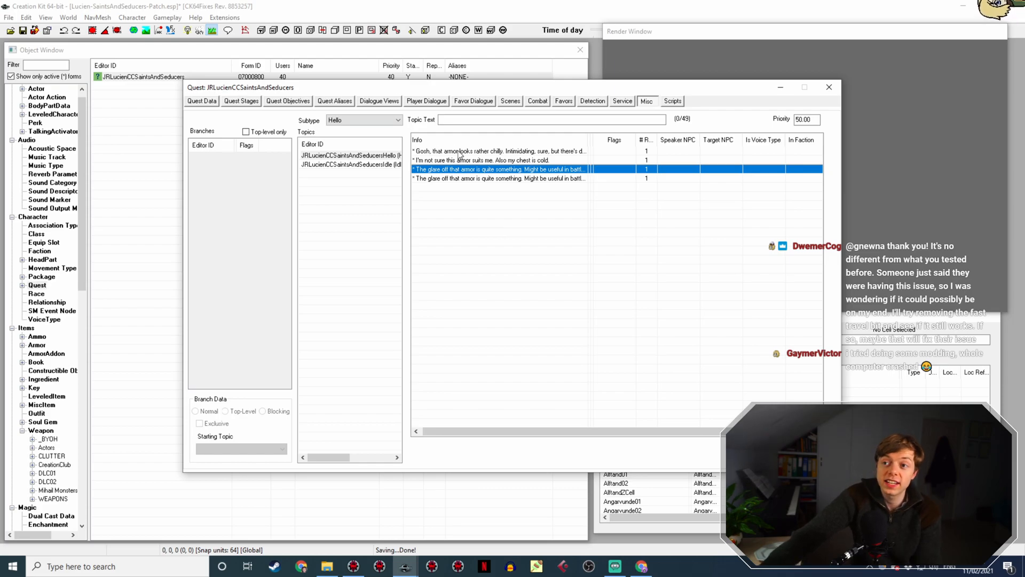
double_click(488, 178)
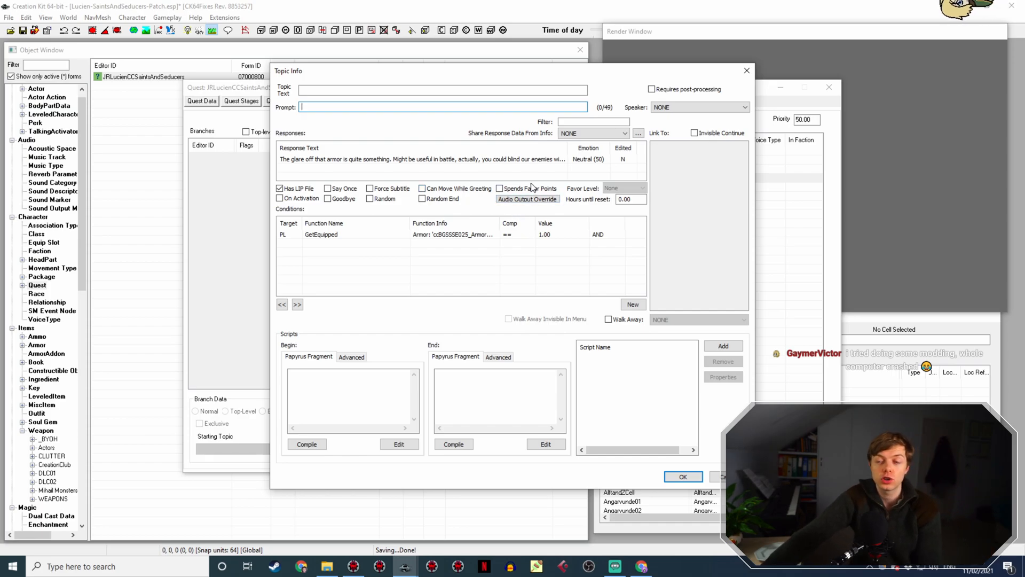
double_click(550, 160)
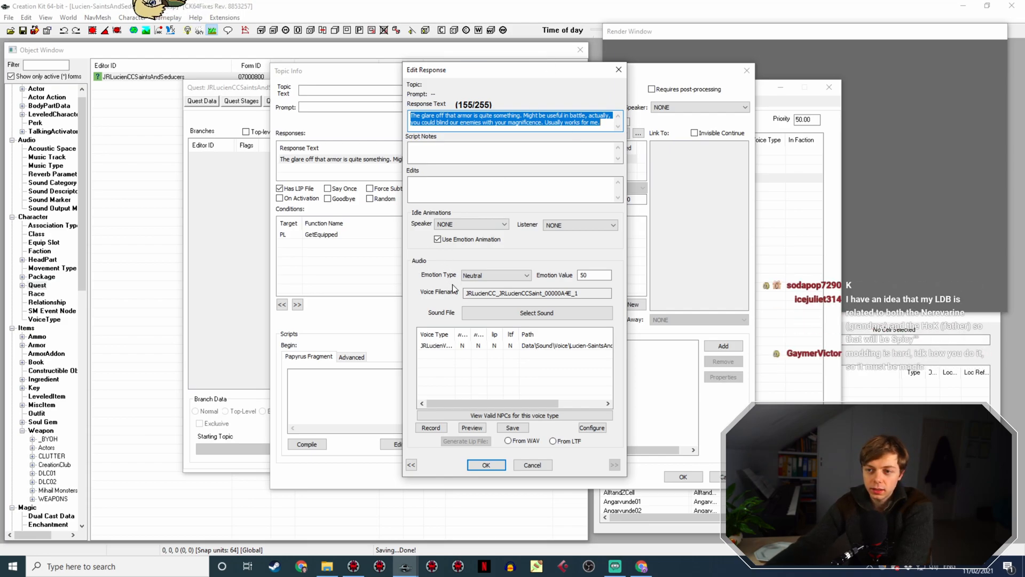
left_click(486, 464)
Set the copied info's GetEquipped condition to run on Subject, keeping the Golden Saint cuirass as its parameter
double_click(330, 235)
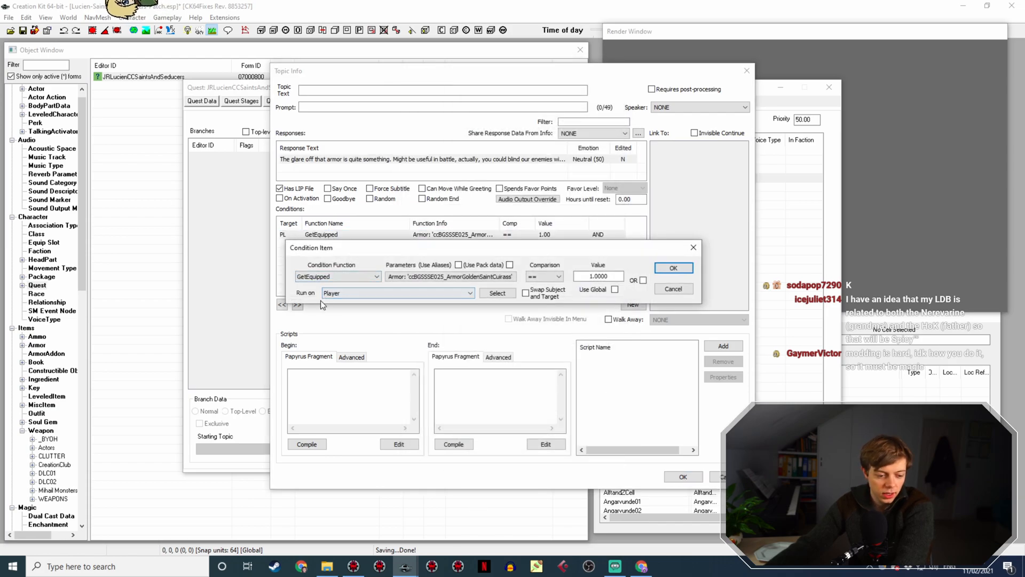
left_click(342, 292)
left_click(336, 309)
left_click(671, 268)
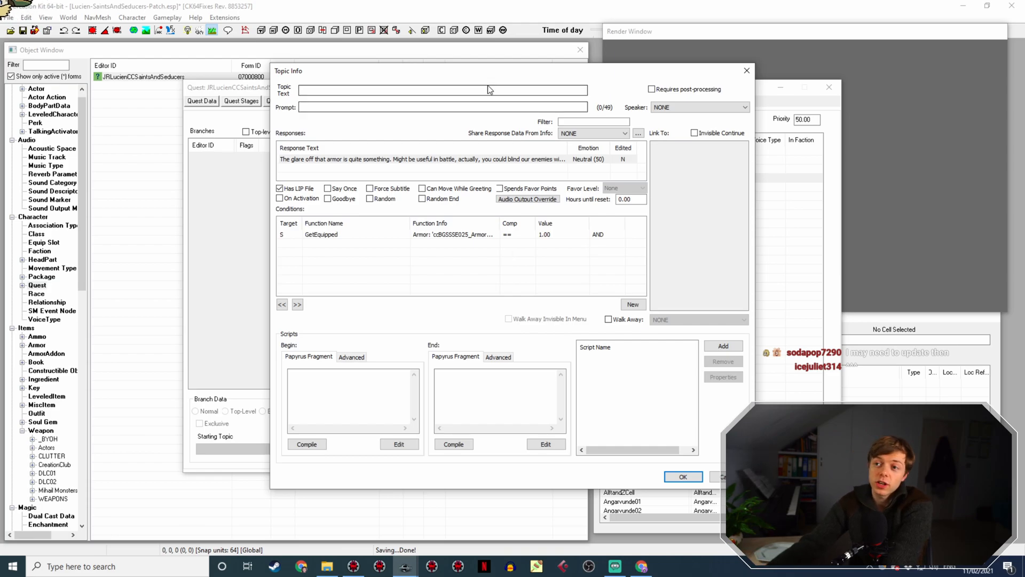
Clear the copied info's response text and switch to Chrome to consult the Skyrim:Golden equipment page
double_click(485, 158)
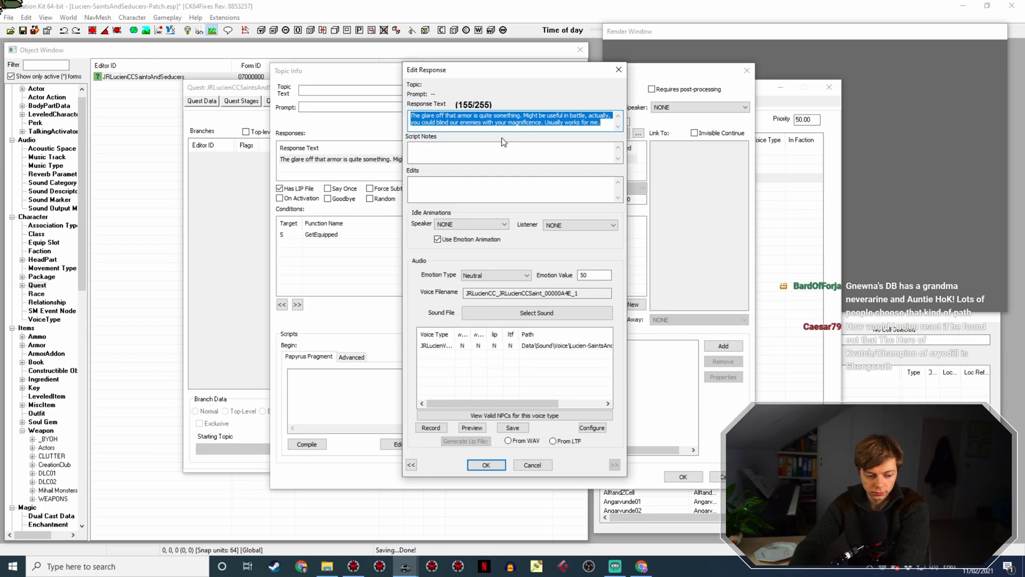
type("I feel v")
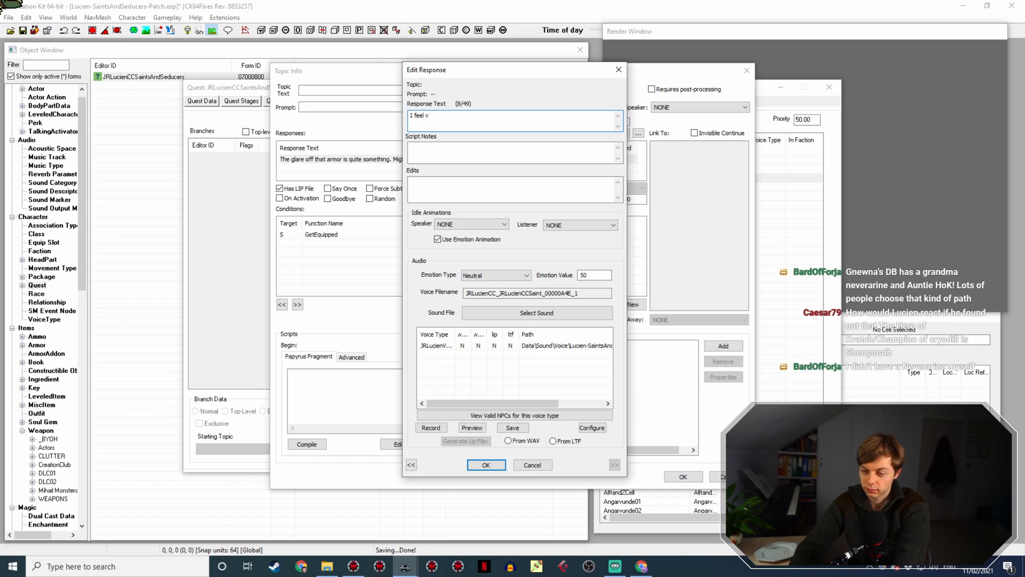
type("er")
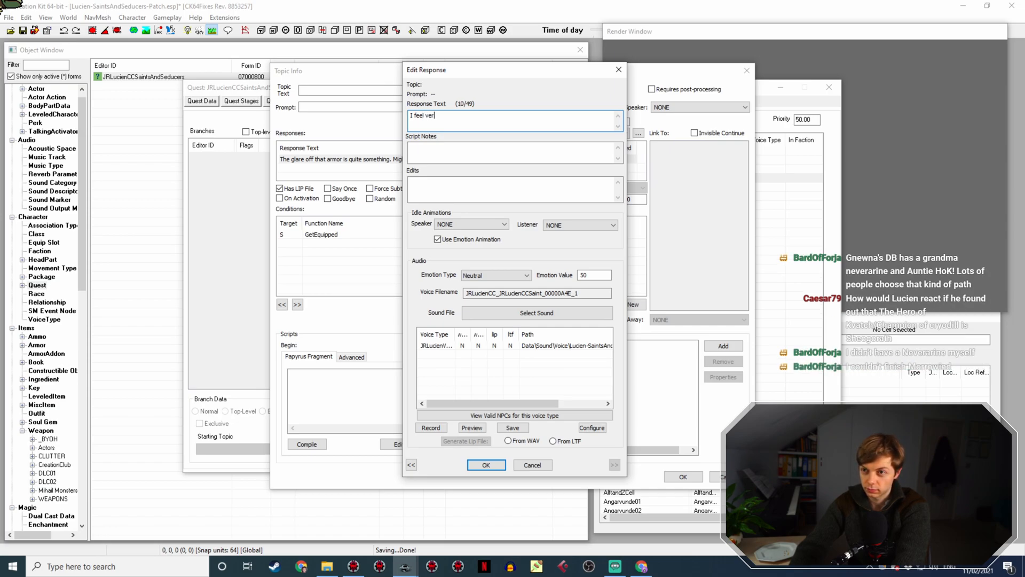
key("alt+Tab")
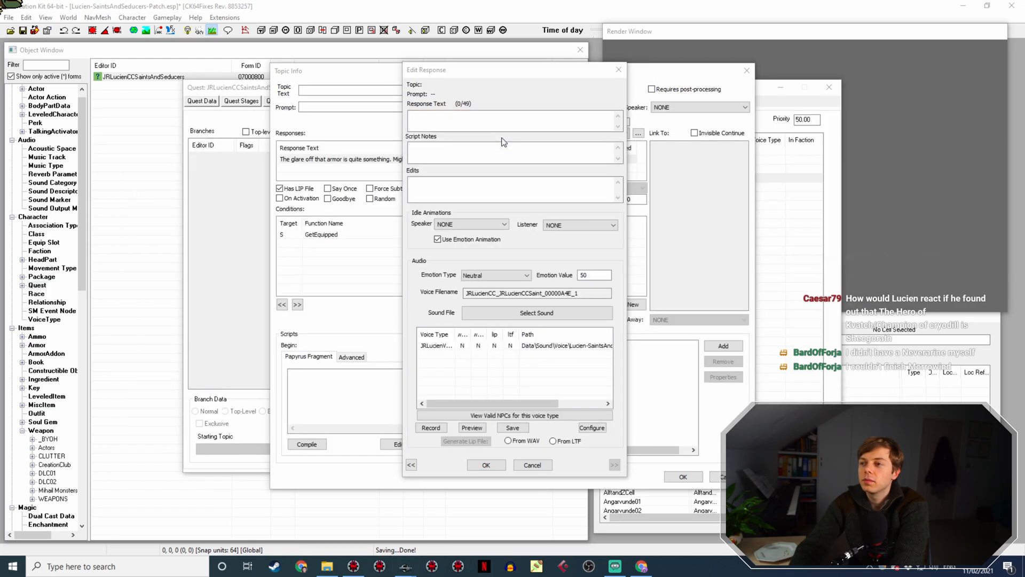
key("alt+Tab")
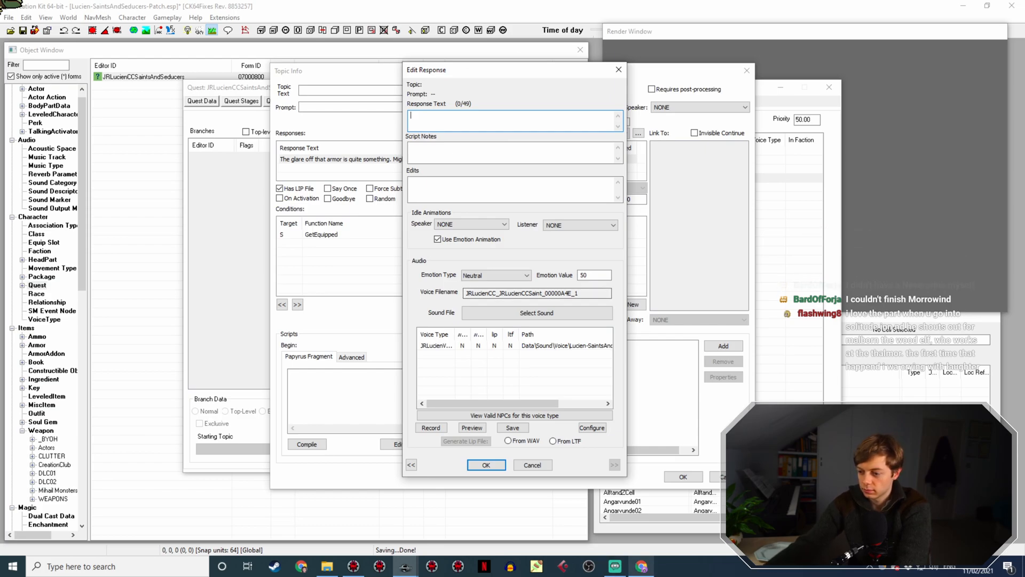
left_click(643, 568)
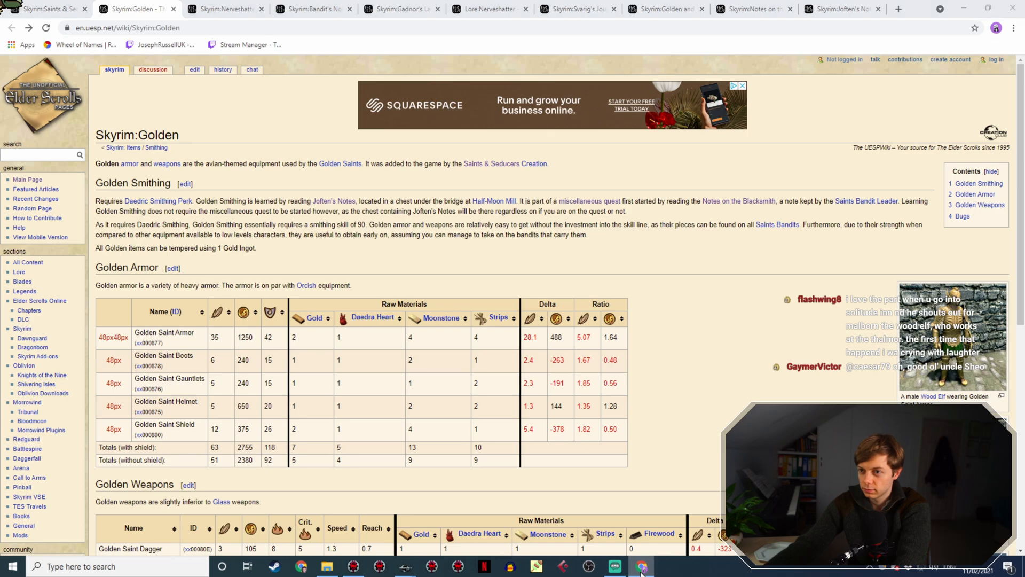
Return to Creation Kit and enter the response "This armor is fabulous. A bit Daedric, mind, but the Golden Saints have excellent taste."
left_click(642, 568)
type("This armor is fabulous. A bit Daedri")
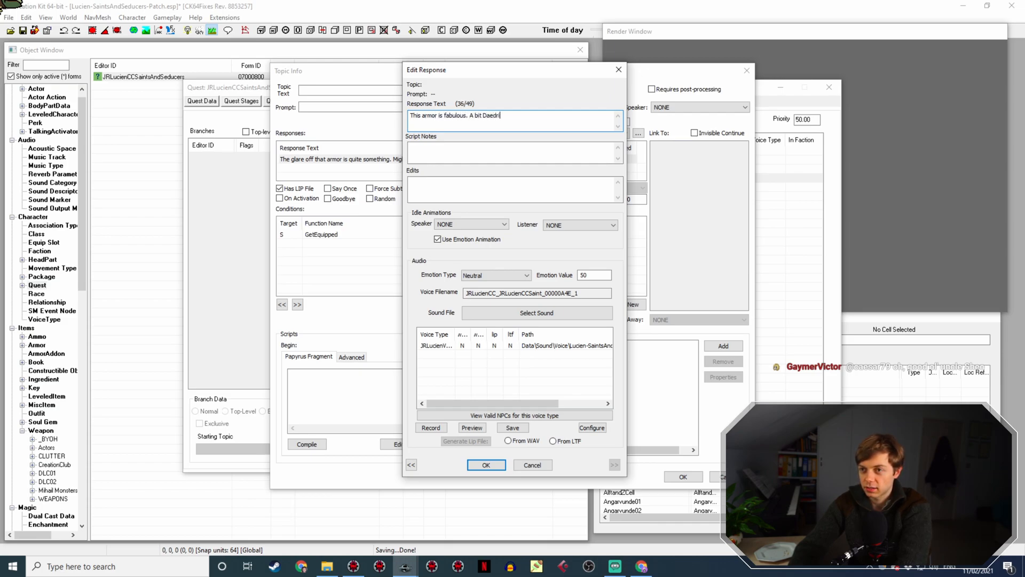
type("c, mind, b")
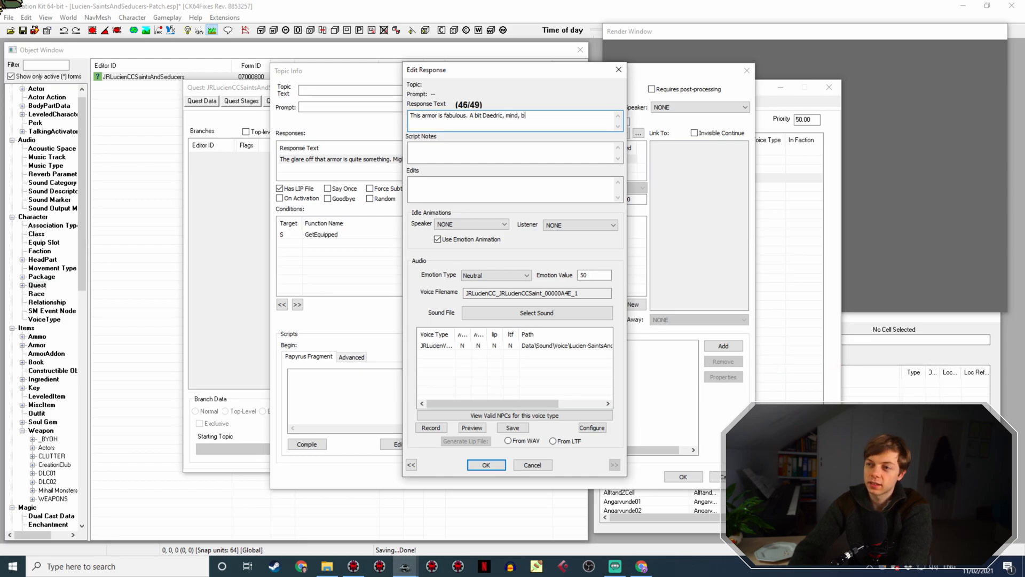
type("ut the Golden Saint")
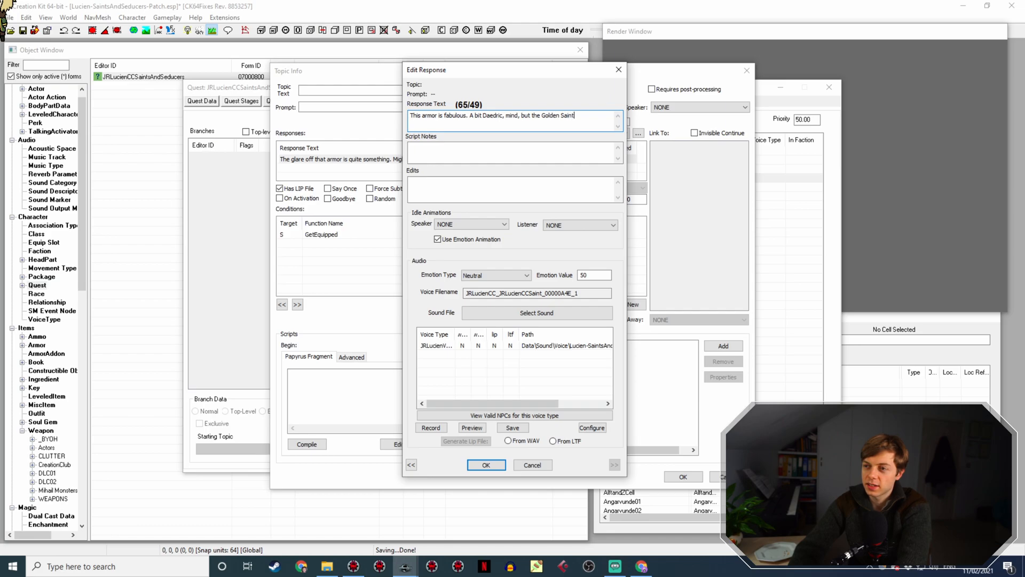
type("s have excellent")
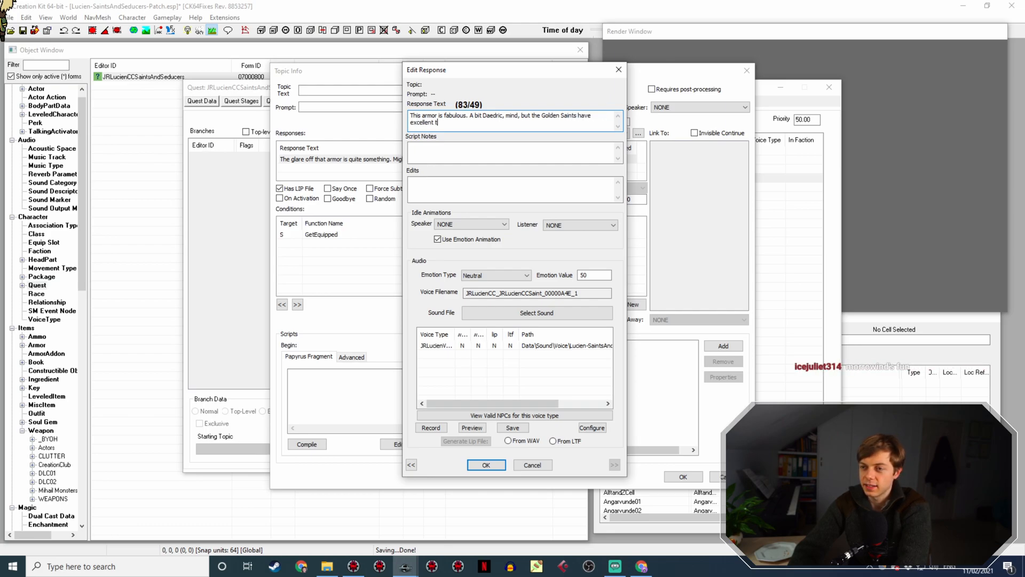
type("te.")
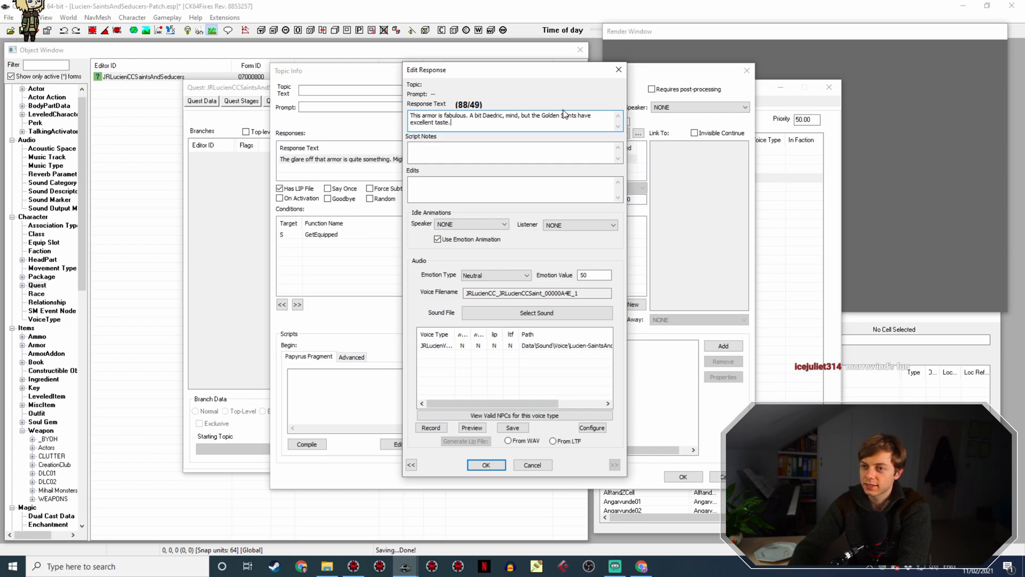
Save the "This armor is fabulous" response and its topic info, then duplicate that info in the Hello topic
key("Return")
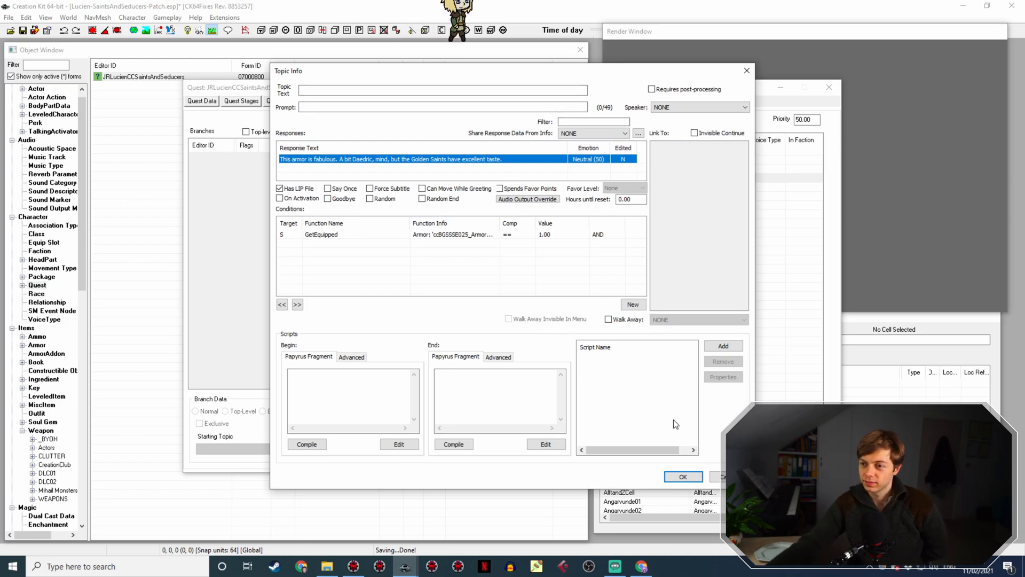
left_click(678, 475)
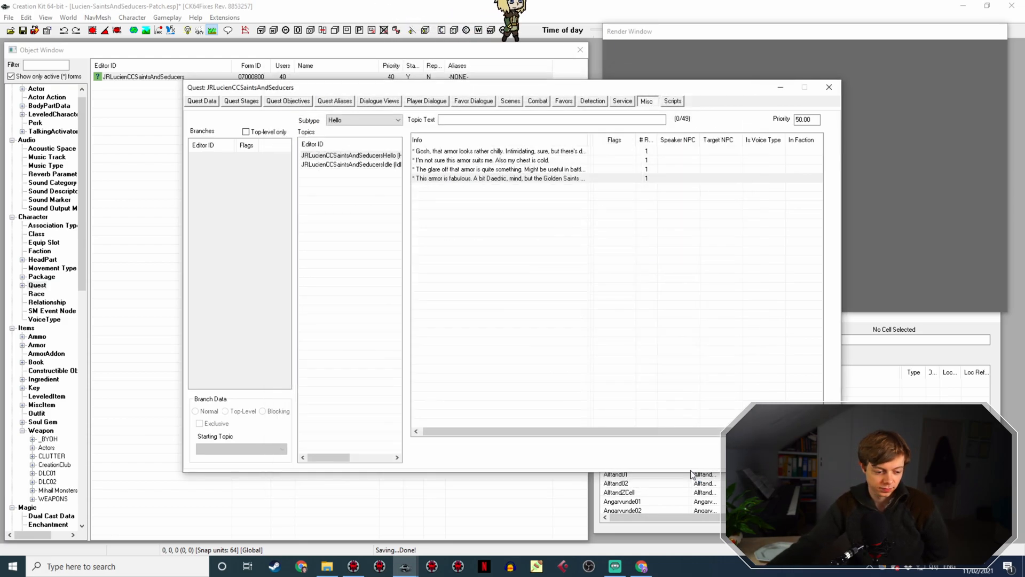
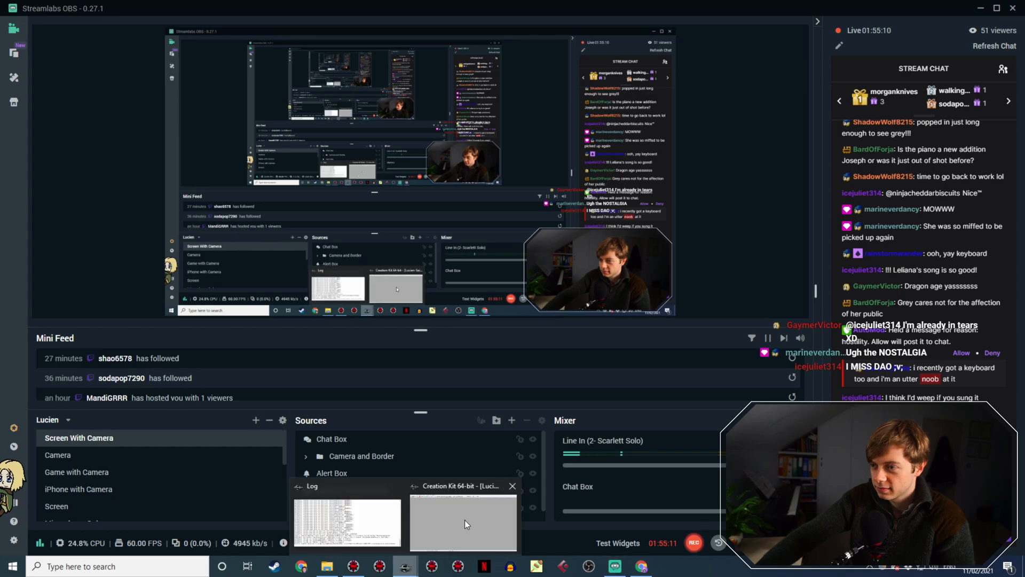
left_click(459, 511)
left_click_drag(506, 430, 464, 425)
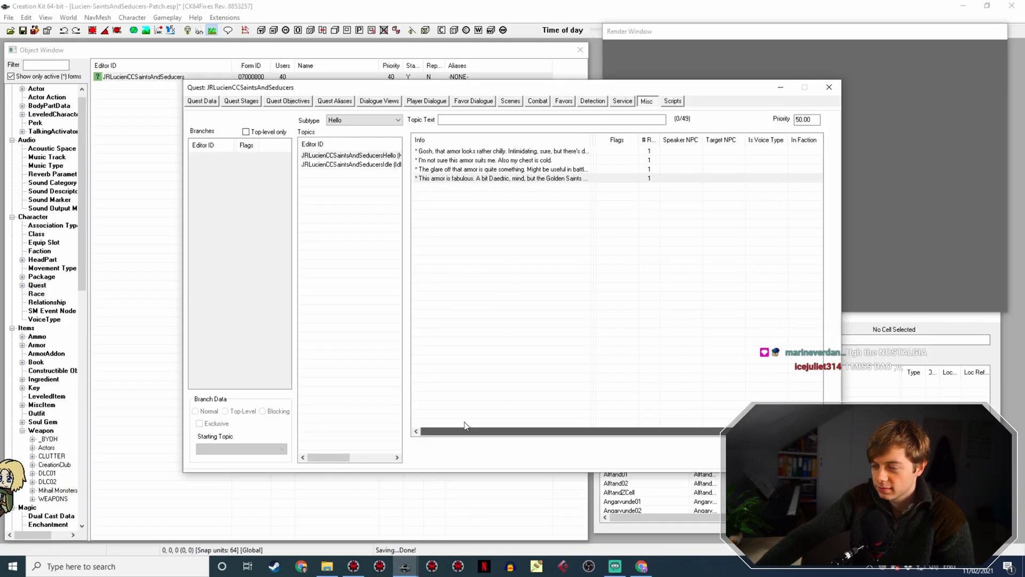
right_click(477, 181)
left_click(505, 198)
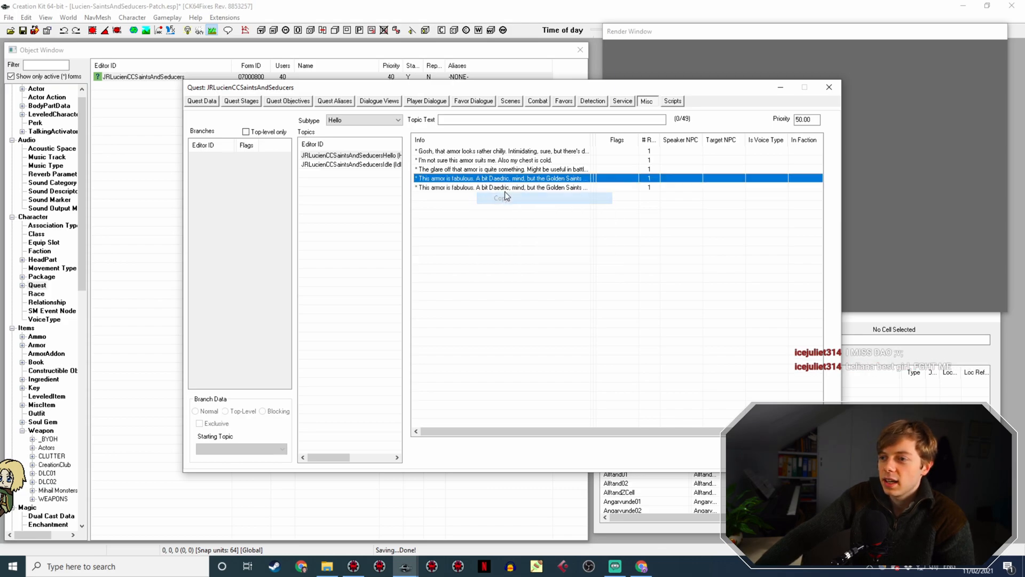
double_click(507, 187)
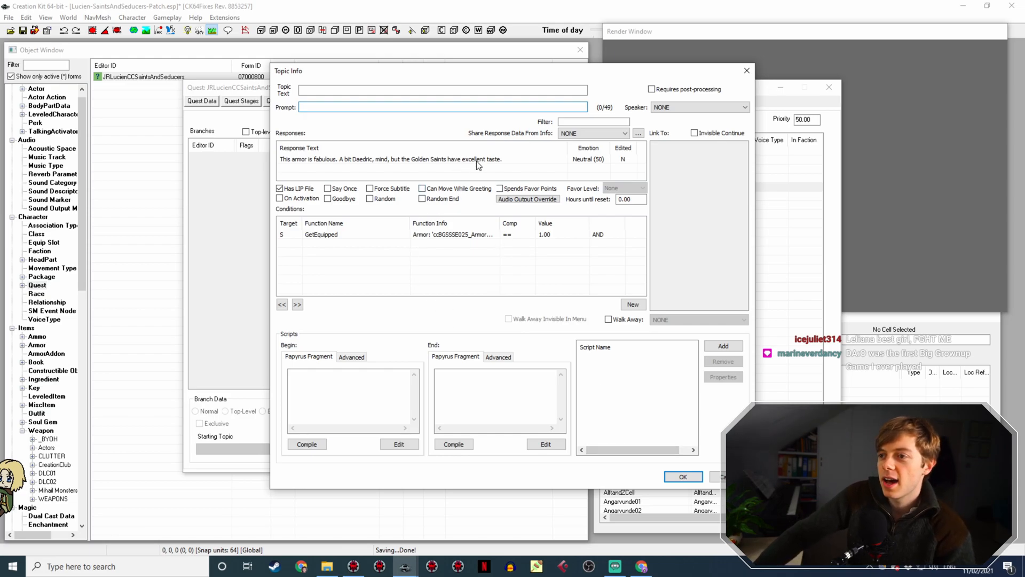
right_click(377, 267)
left_click(386, 271)
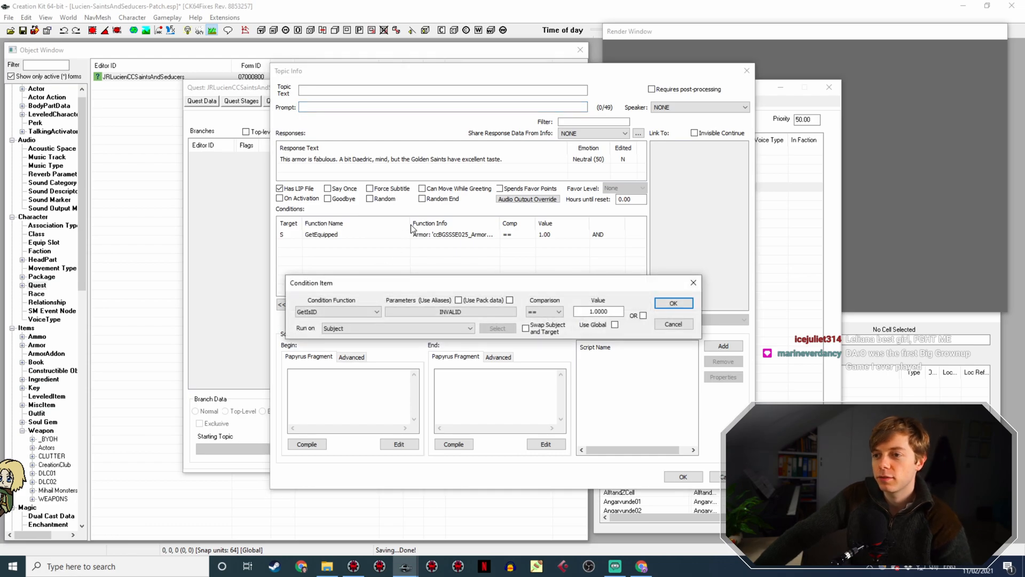
left_click(689, 325)
left_click(683, 476)
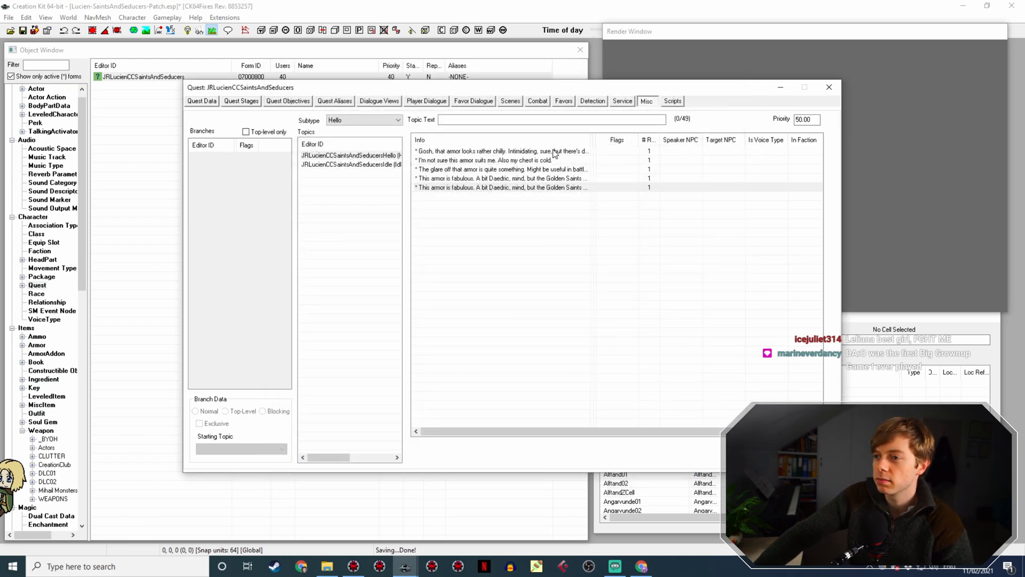
Enable the Random flag on all five Hello infos, from the chilly armor line through both fabulous armor lines
left_click(553, 151)
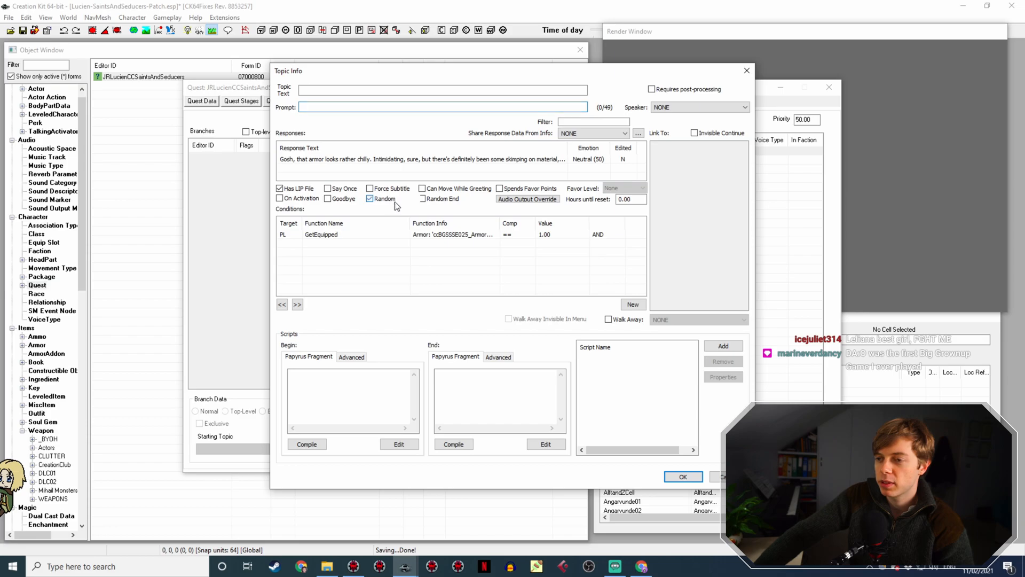
left_click(683, 476)
double_click(486, 160)
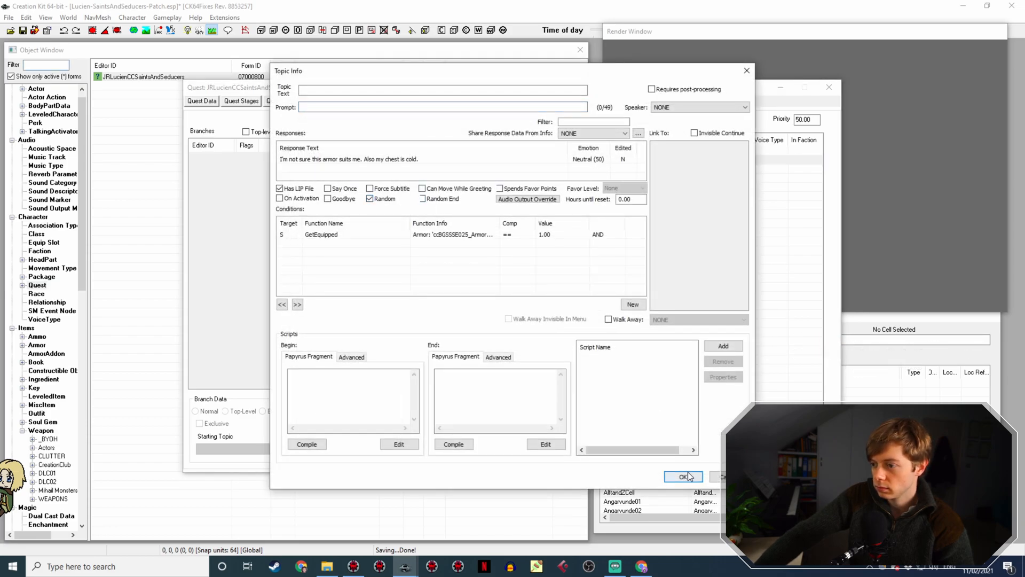
left_click(683, 476)
double_click(534, 172)
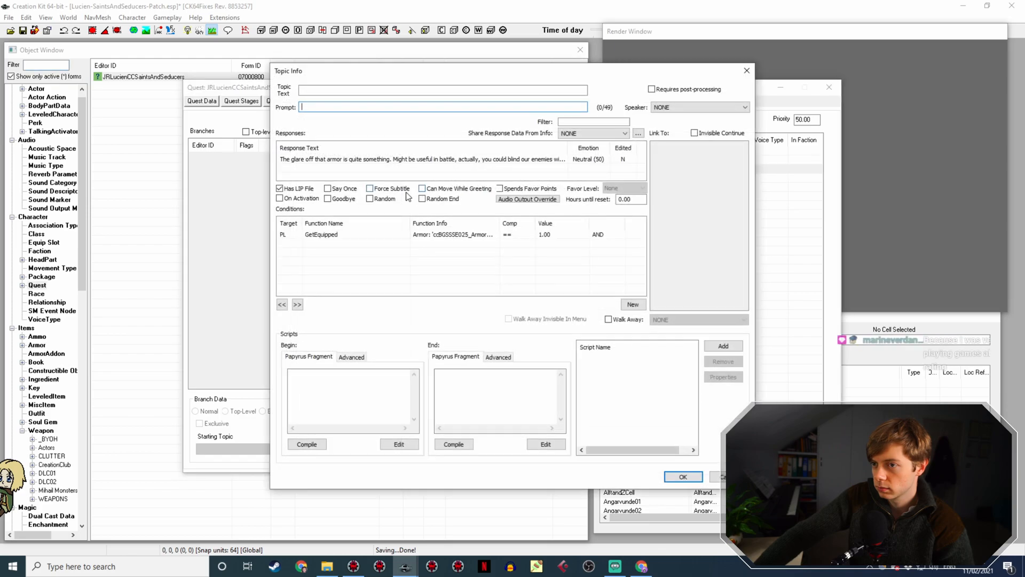
left_click(685, 476)
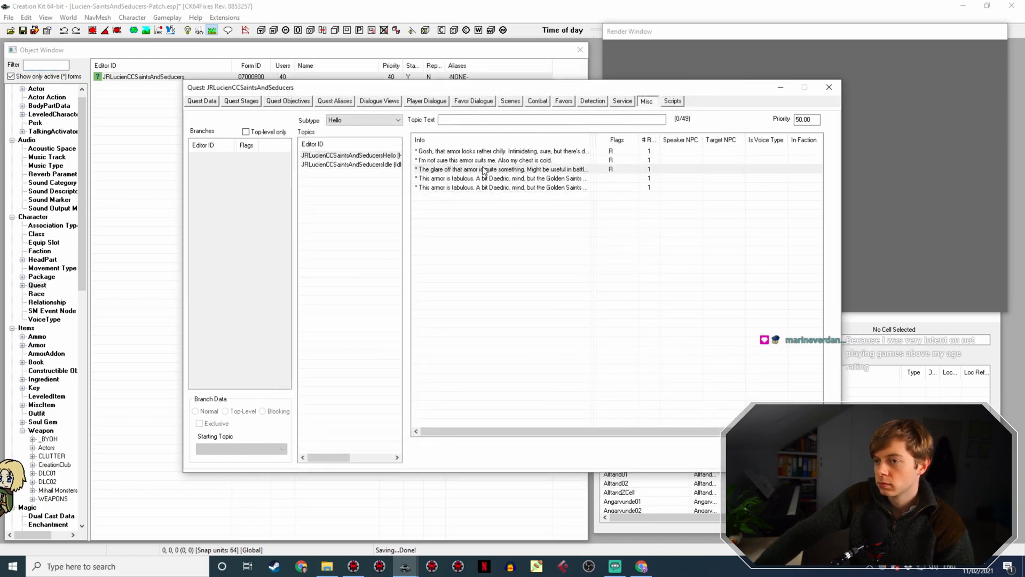
double_click(507, 179)
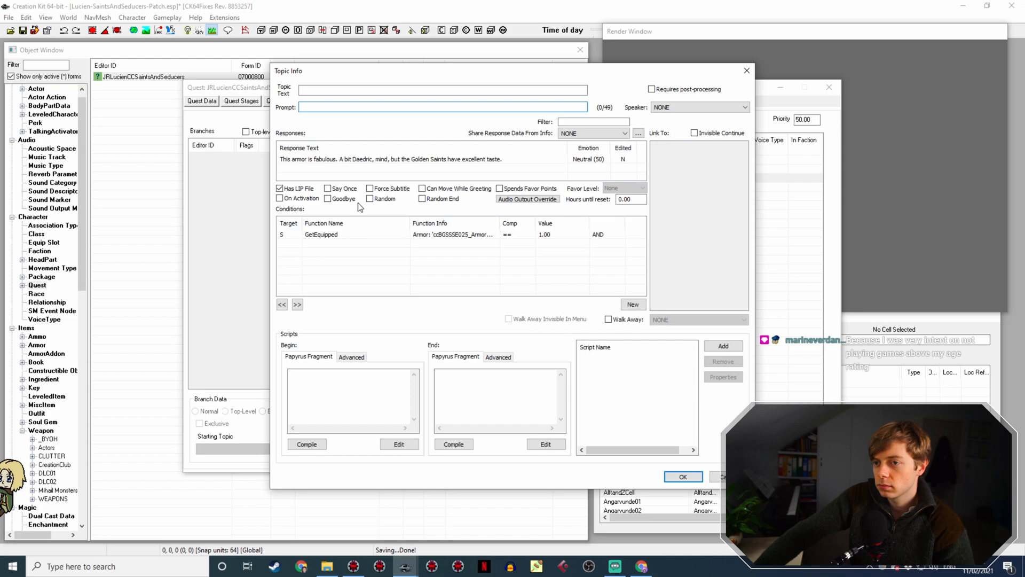
left_click(682, 477)
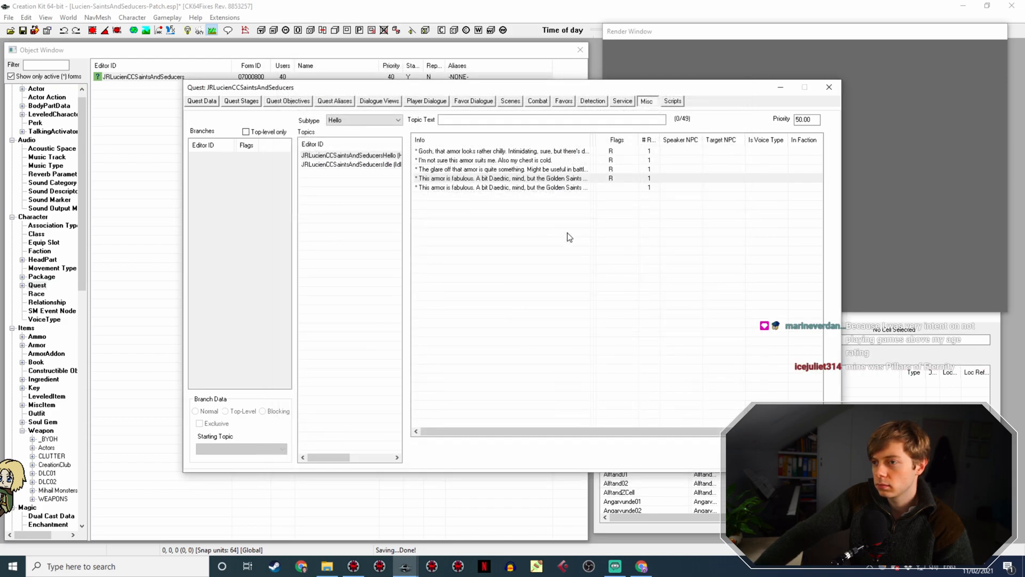
double_click(582, 188)
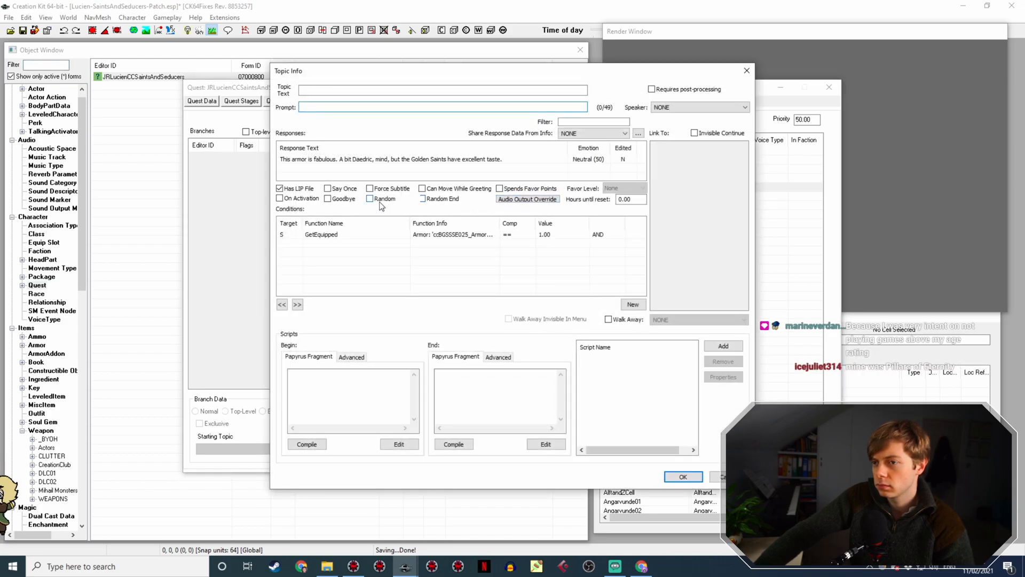
left_click(683, 476)
Open the Idle topic and enable Random on its first three infos: Ri'saad's bandits, the bandits' remarkable armor and the good journal
left_click(373, 165)
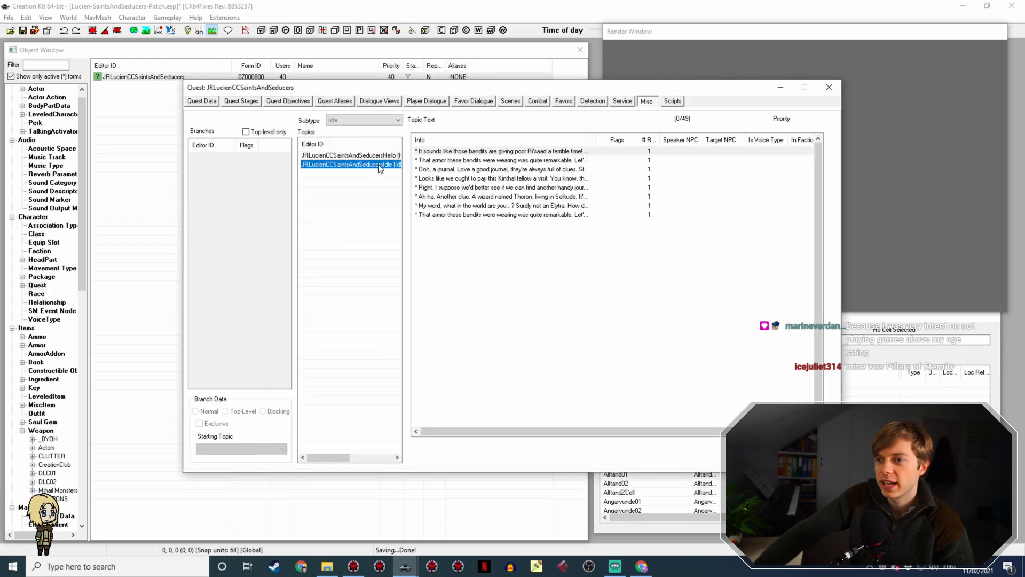
scroll(490, 202, "up", 1)
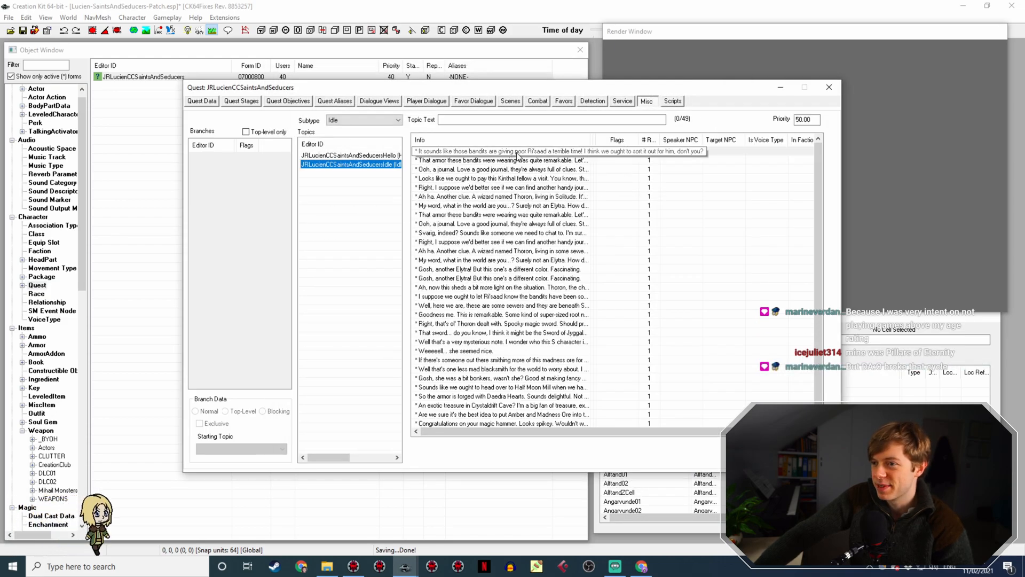
double_click(516, 153)
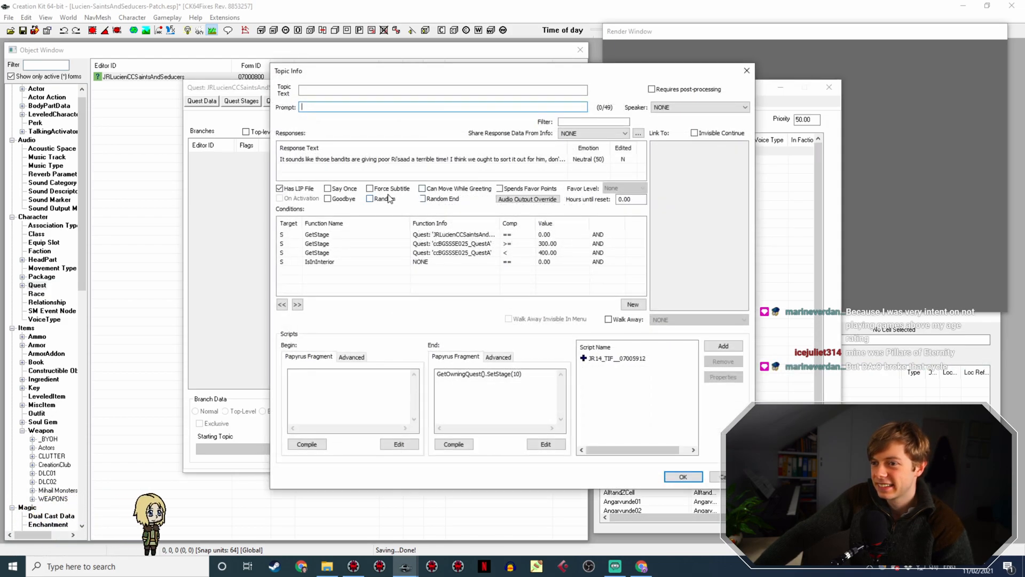
left_click(683, 476)
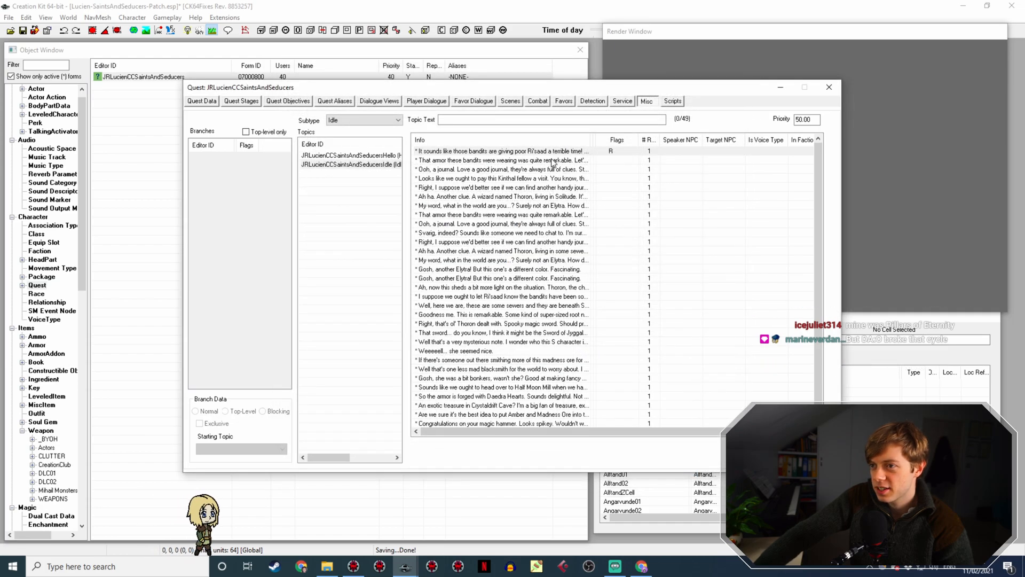
double_click(550, 160)
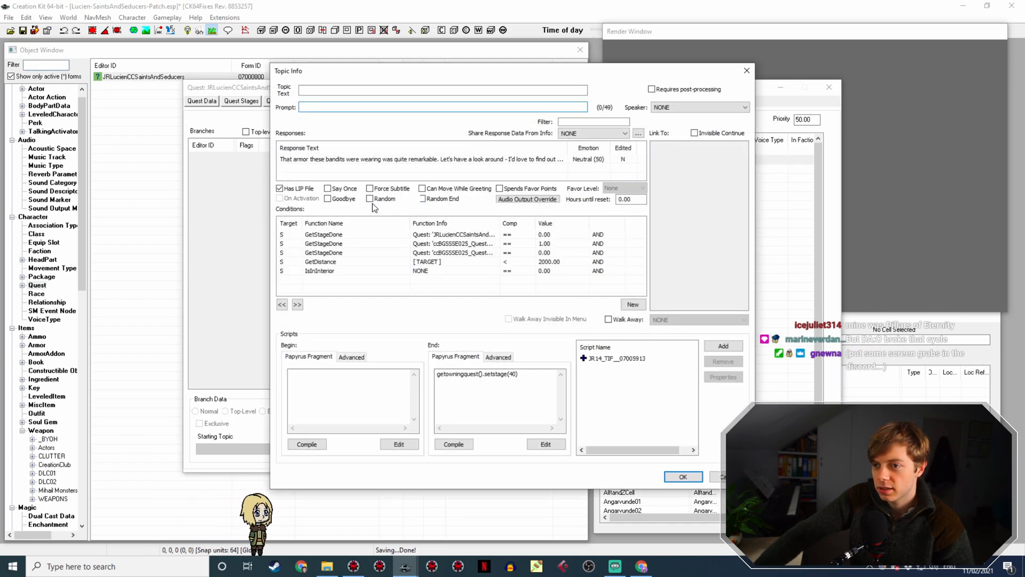
left_click(370, 198)
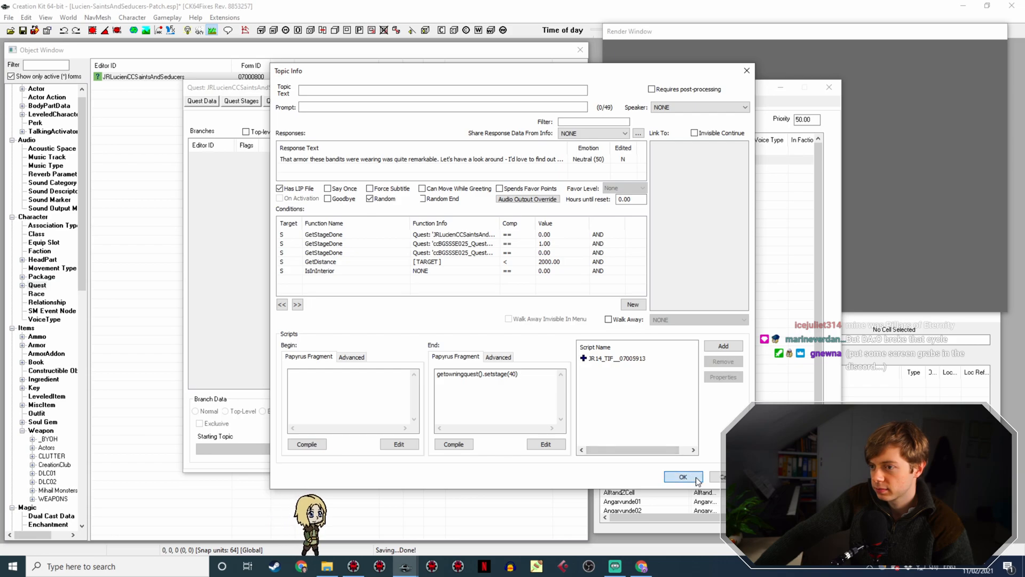
left_click(681, 477)
double_click(549, 170)
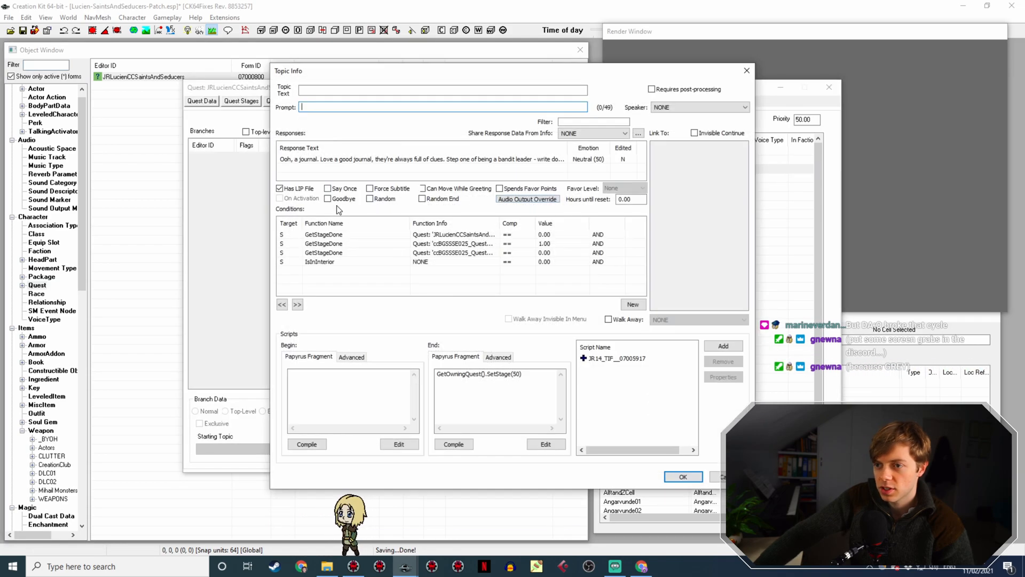
left_click(684, 477)
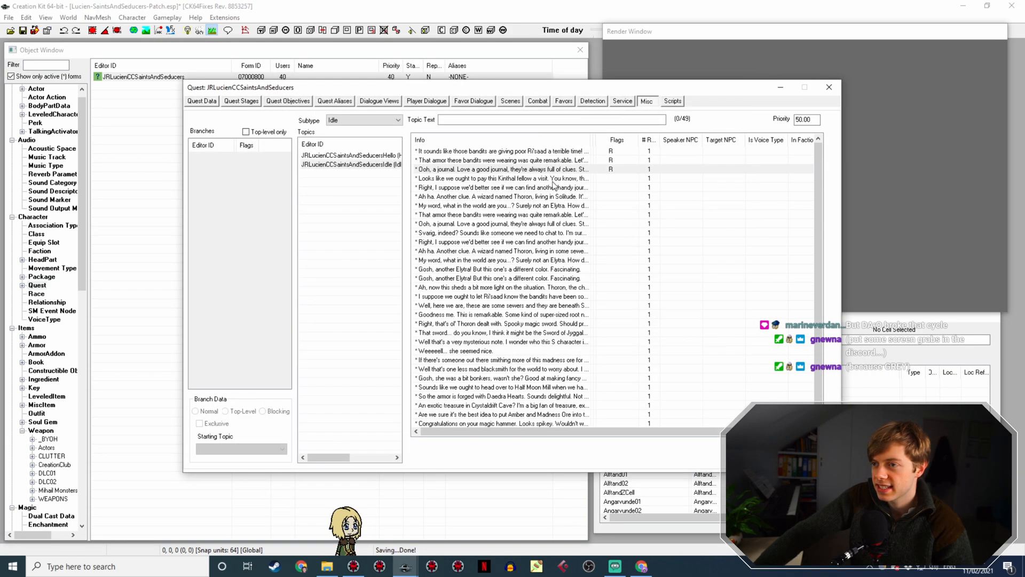
Enable Random on the next four Idle infos: the Kinthal visit, another handy journal, Thoron in Solitude and the caged Elytra
double_click(556, 177)
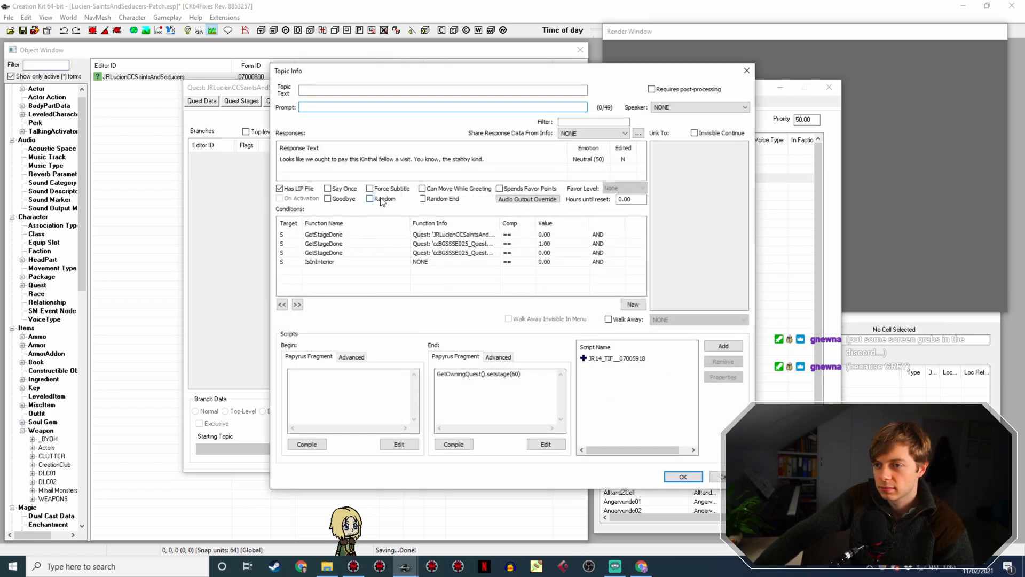
left_click(683, 476)
left_click(567, 188)
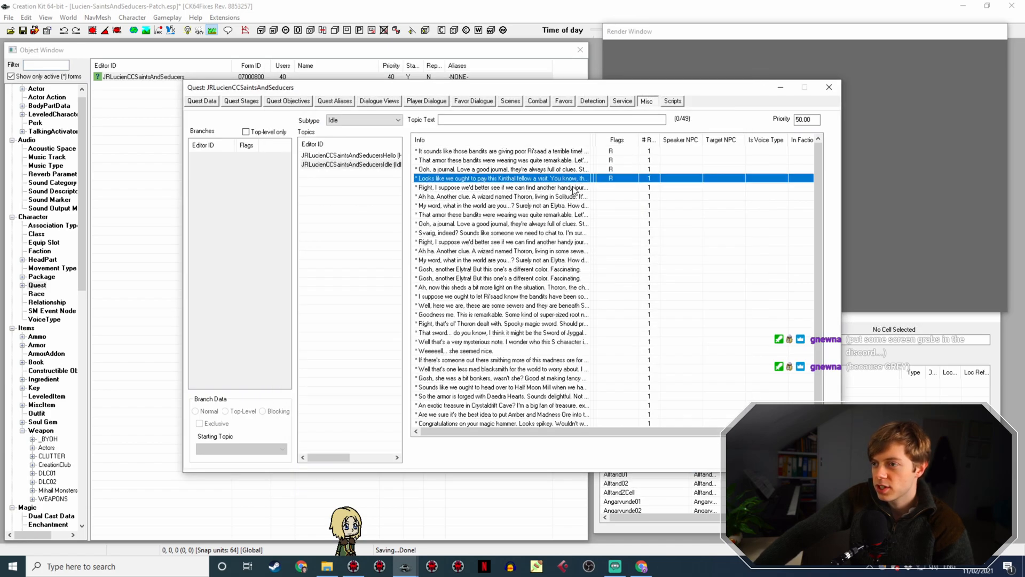
double_click(567, 187)
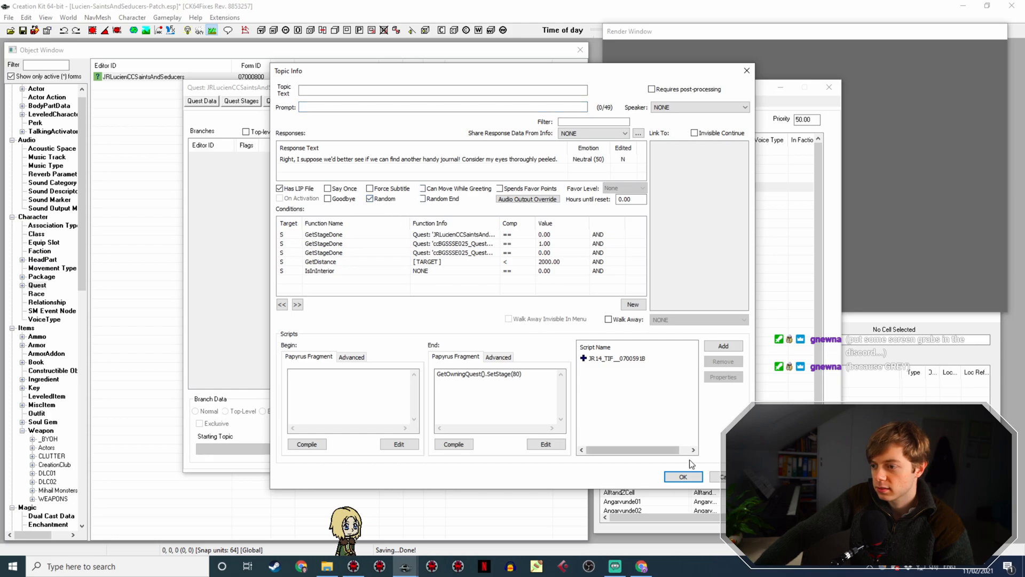
left_click(683, 476)
double_click(557, 196)
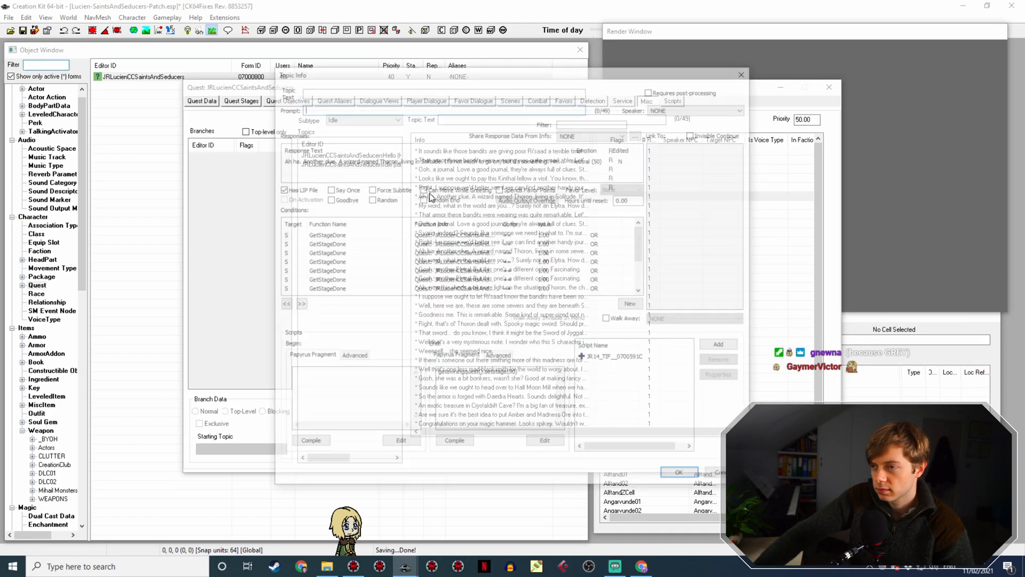
left_click(684, 476)
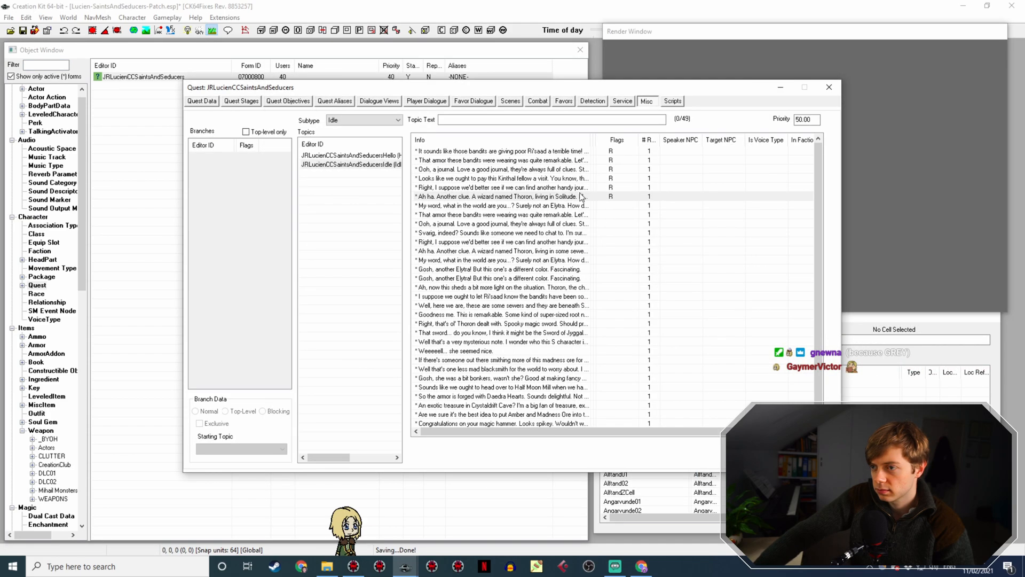
double_click(567, 207)
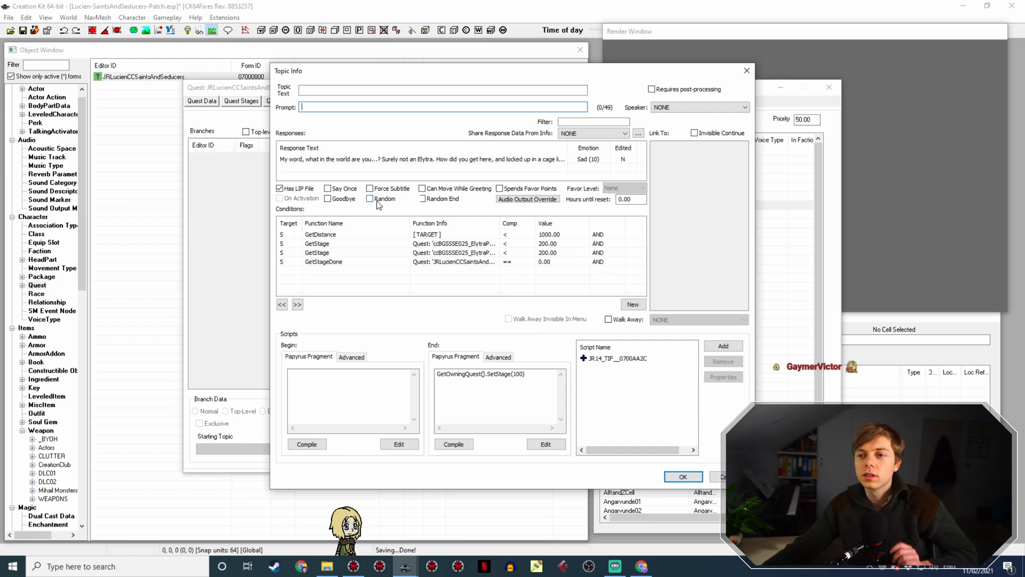
left_click(679, 477)
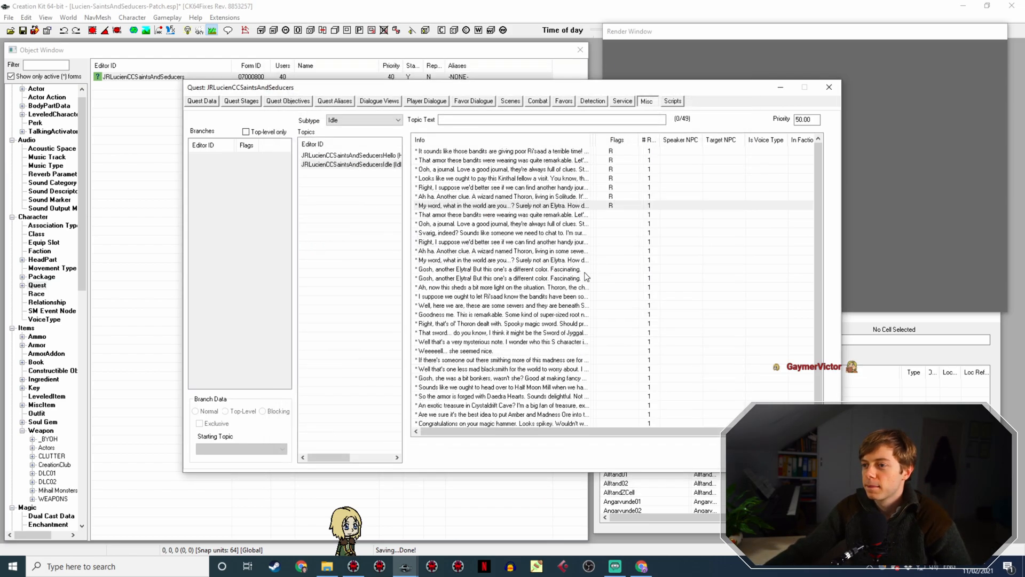
Enable Random on the next four Idle infos: the second remarkable armor, good journal, the Svarig line and the second handy journal
double_click(579, 214)
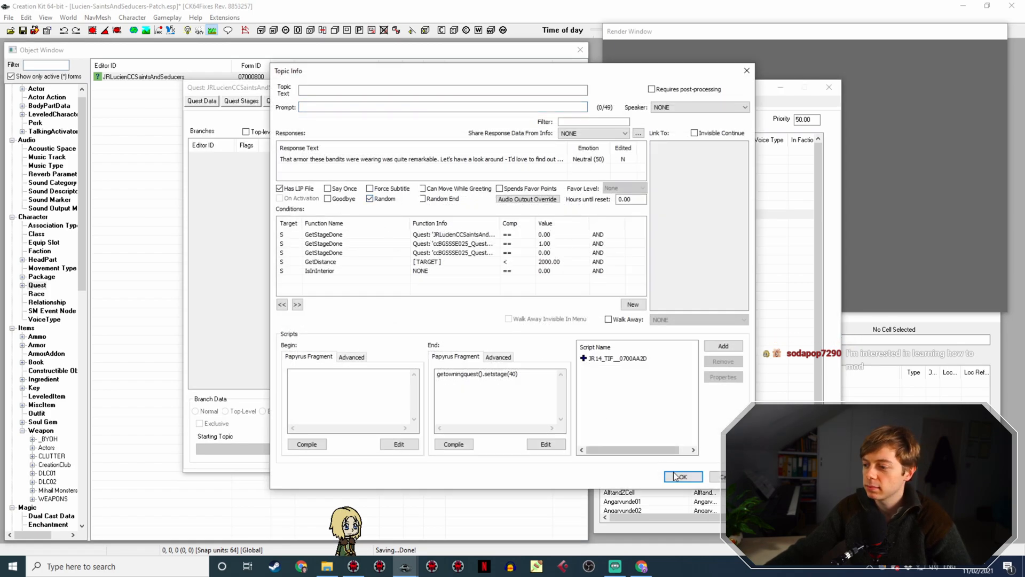
left_click(679, 476)
double_click(567, 224)
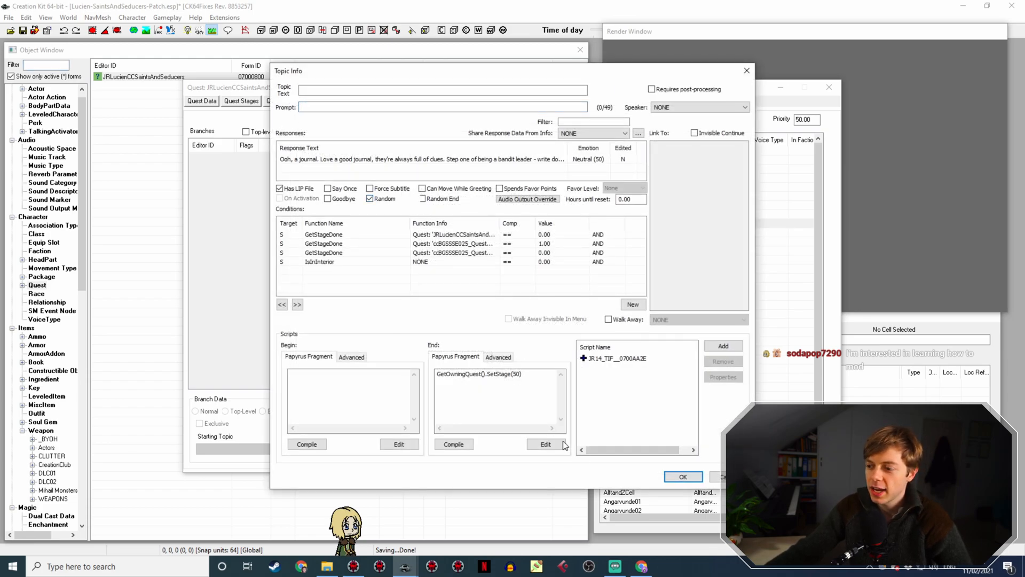
left_click(679, 477)
double_click(446, 234)
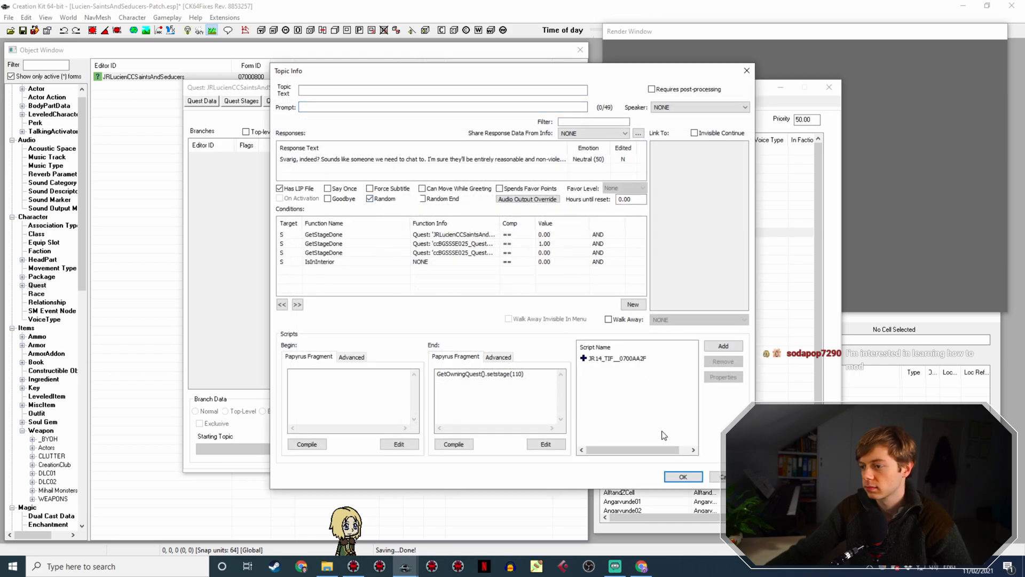
left_click(674, 476)
double_click(562, 242)
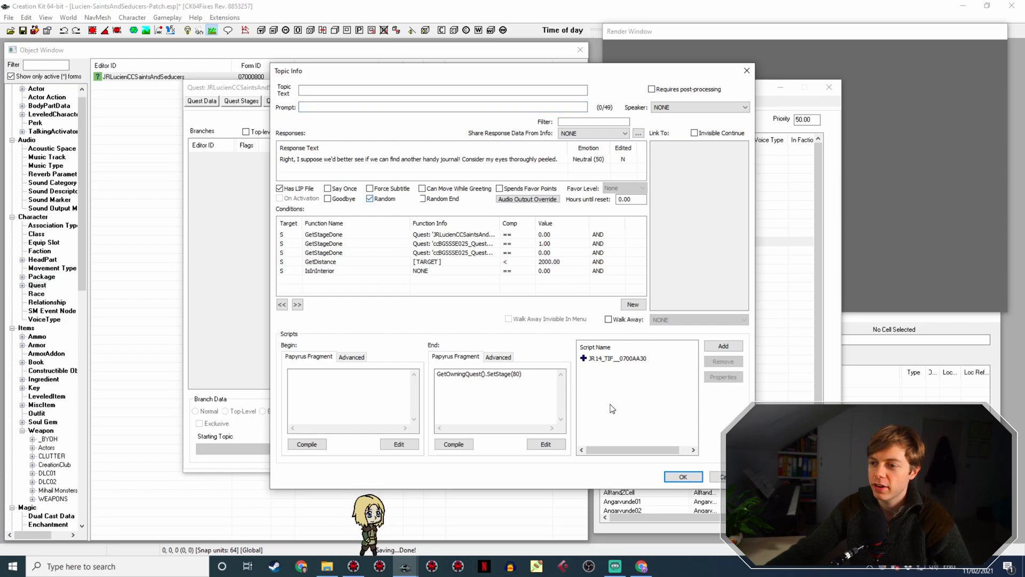
left_click(681, 475)
Flag the Idle infos about Thoron living in some sewers and the second caged Elytra as Random
left_click(538, 251)
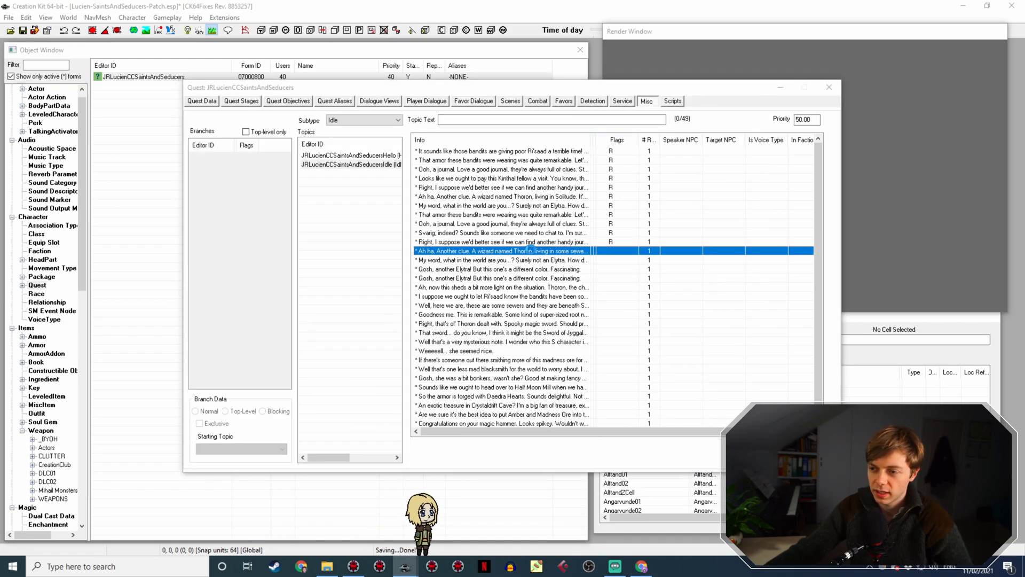
double_click(534, 249)
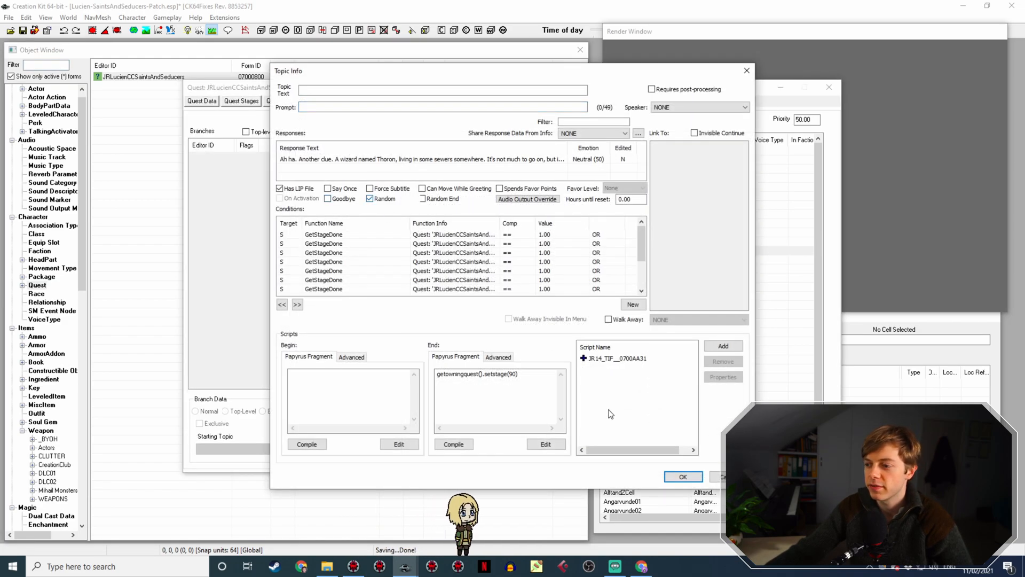
left_click(683, 476)
left_click(531, 260)
double_click(532, 259)
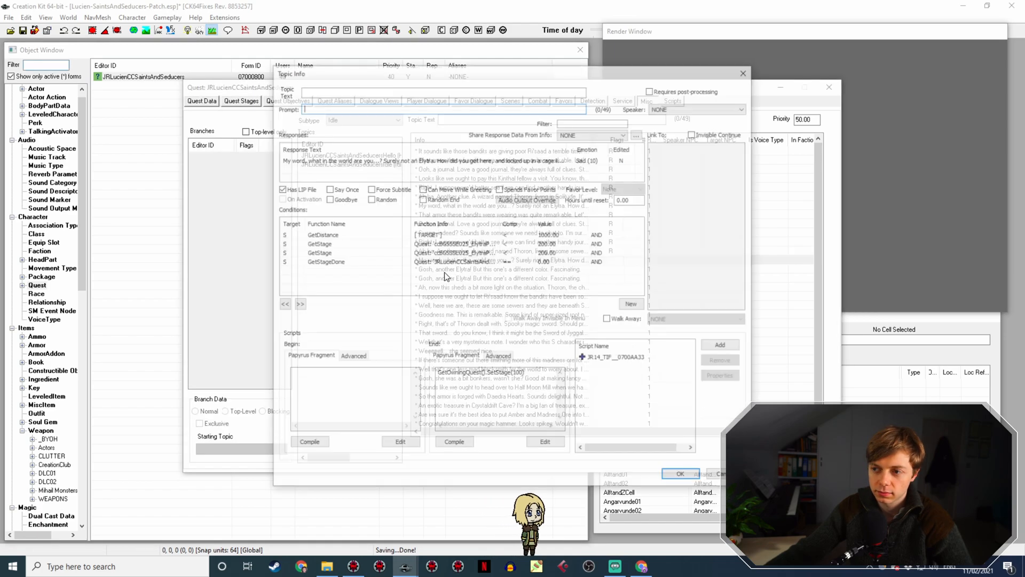
left_click(683, 476)
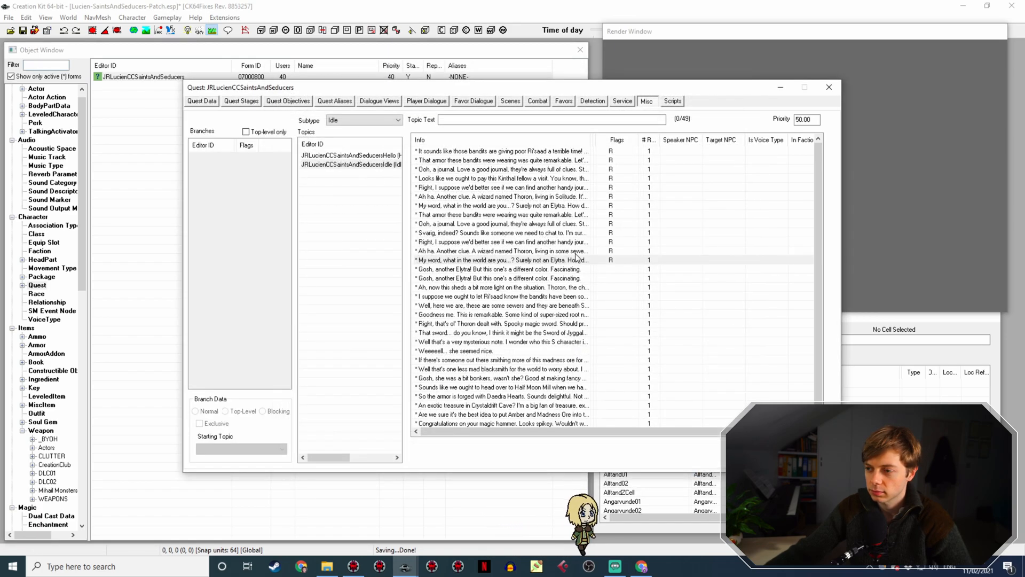
Enable Random on both different-colored Elytra infos, the one shedding light on Thoron's hiding place and the one about letting Ri'saad know
left_click(531, 268)
double_click(532, 268)
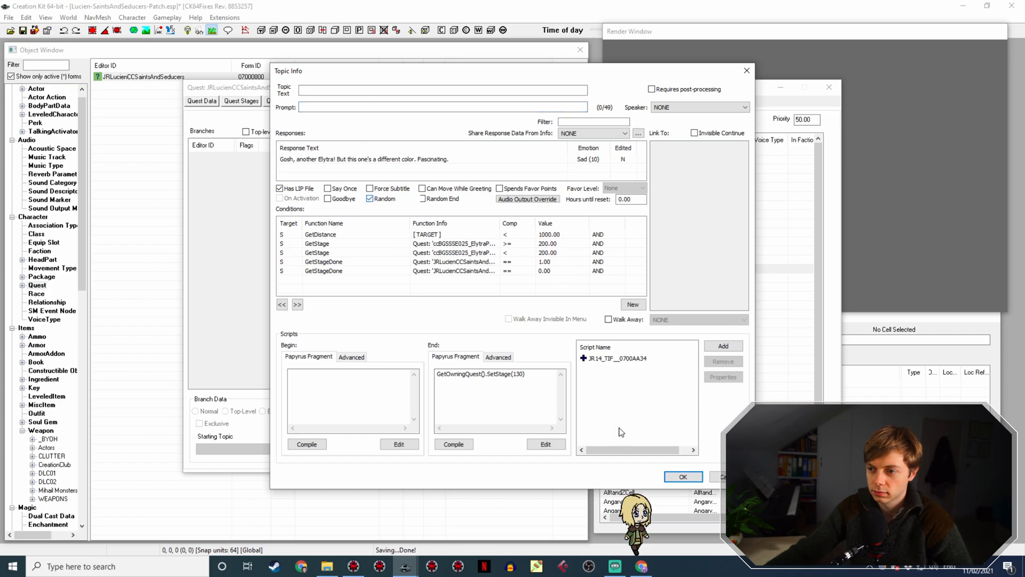
left_click(683, 477)
double_click(508, 279)
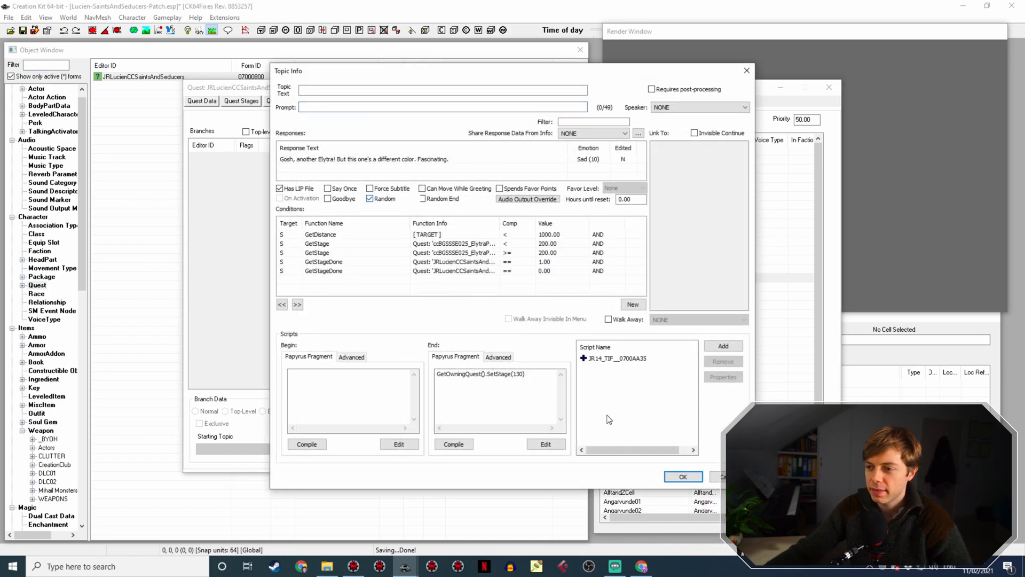
left_click(683, 476)
double_click(525, 287)
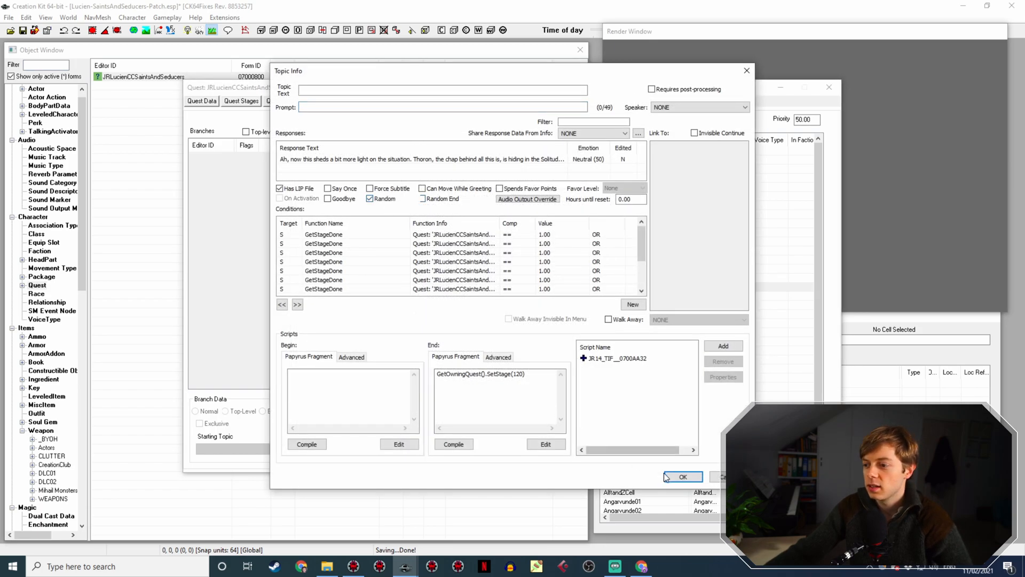
left_click(666, 476)
double_click(539, 297)
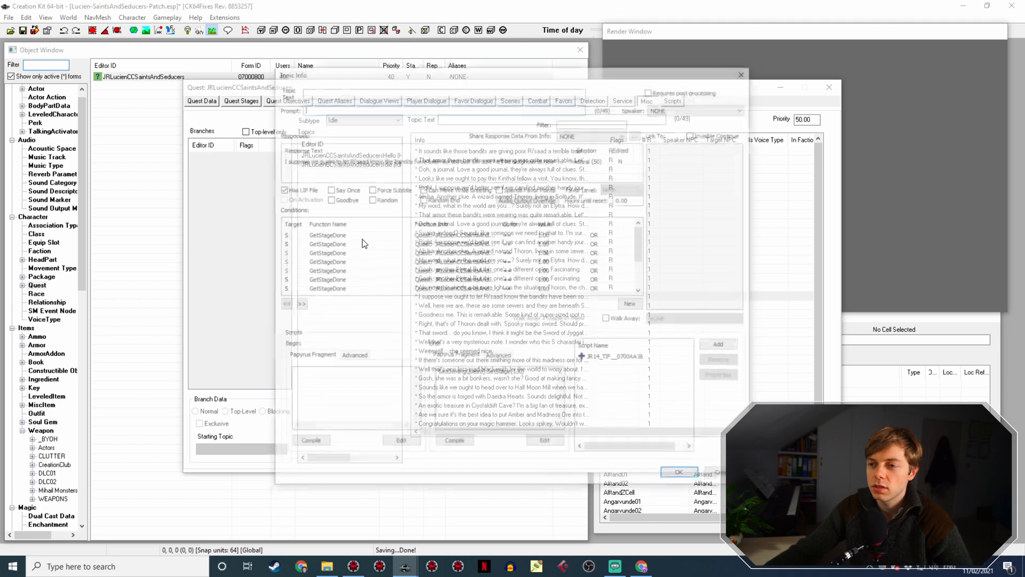
left_click(683, 477)
Enable Random on the Idle infos about the sewers beneath Solitude, the super-sized root network and Thoron being dealt with
double_click(534, 301)
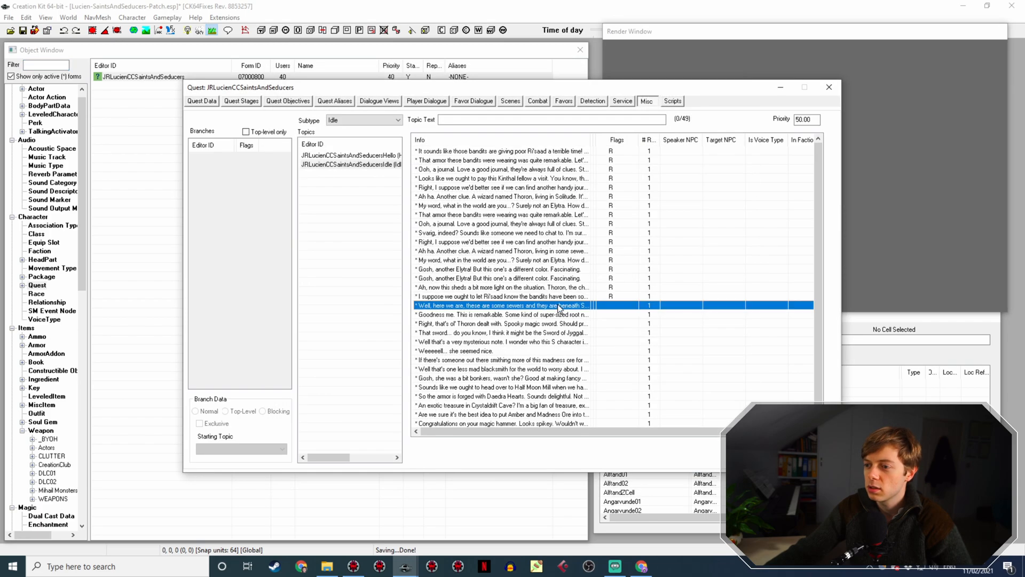
left_click(370, 199)
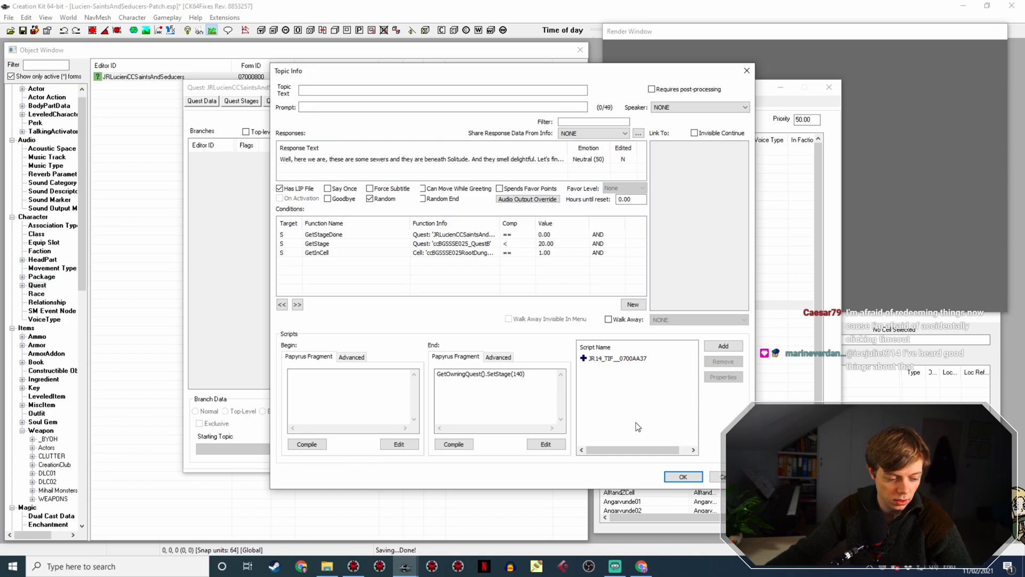
left_click(683, 476)
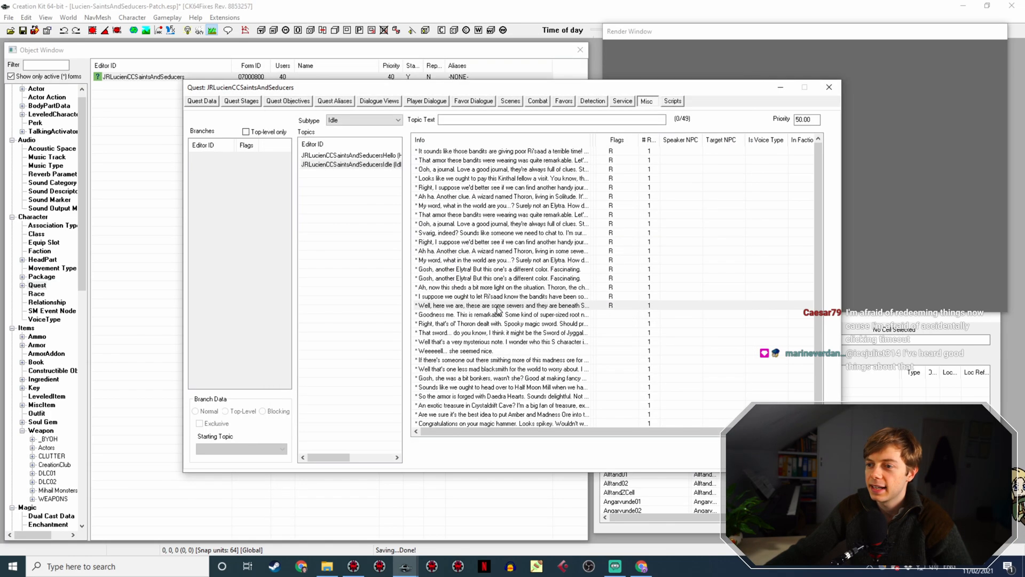
double_click(494, 309)
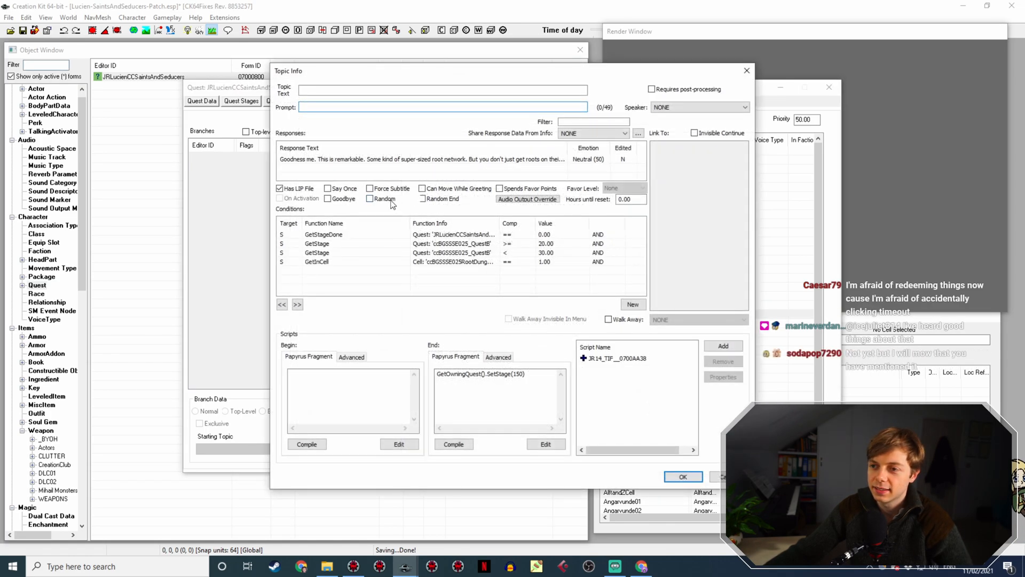
left_click(681, 476)
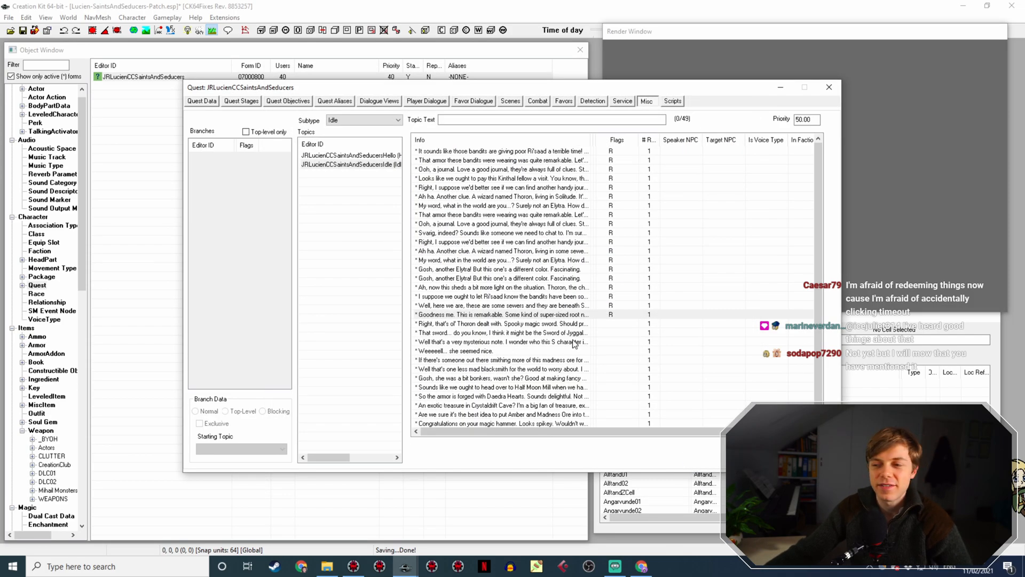
double_click(523, 324)
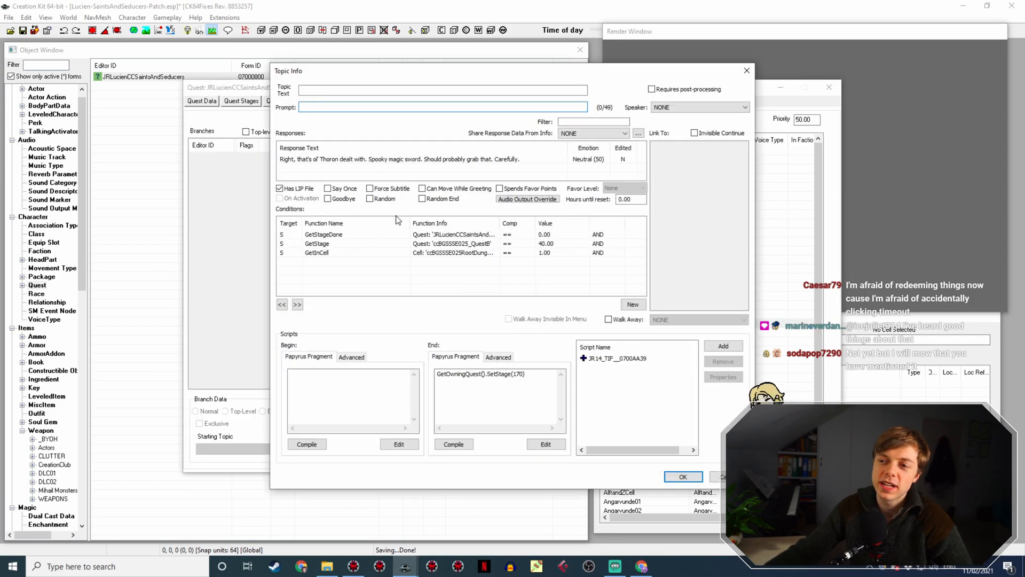
left_click(370, 198)
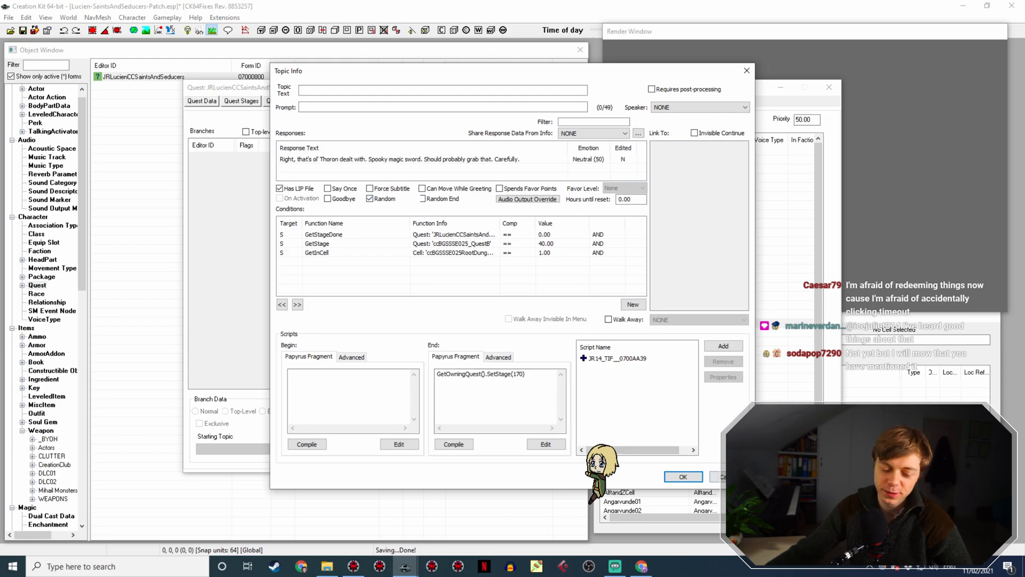
left_click(684, 477)
Enable Random on the Idle infos about the Sword of Jyggalag, the very mysterious note and "Weeeeell... she seemed nice."
double_click(500, 332)
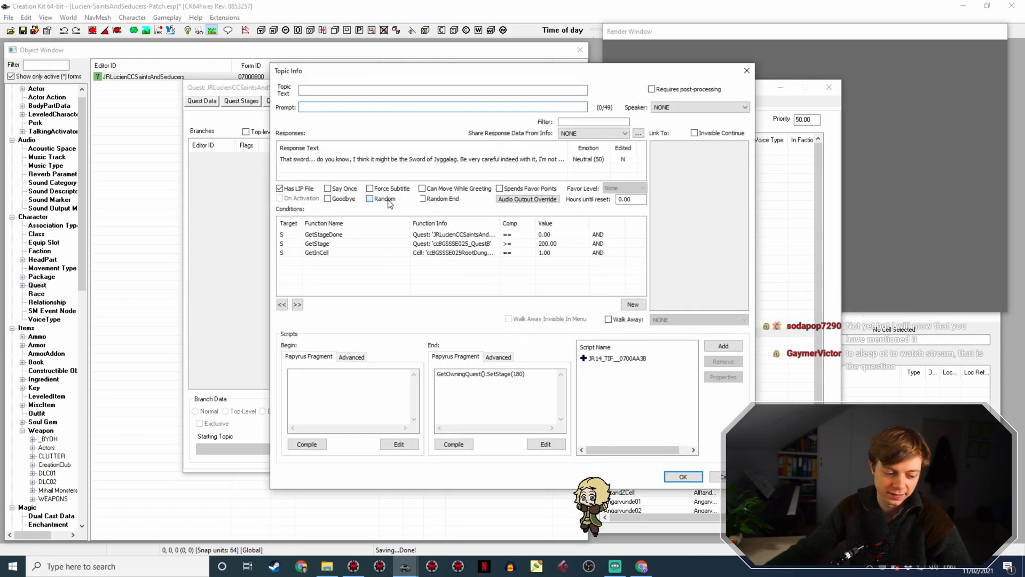
left_click(369, 199)
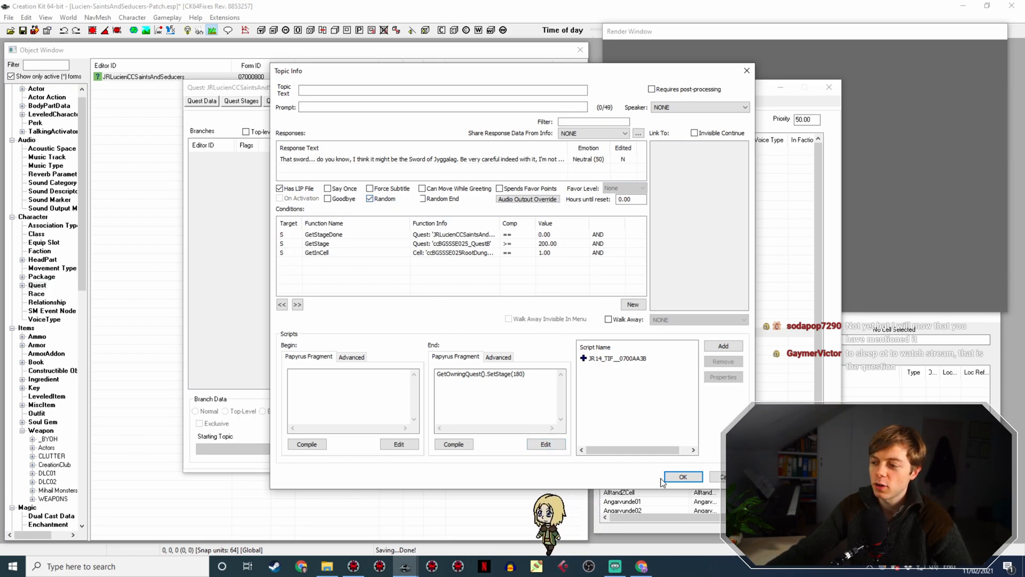
left_click(682, 477)
double_click(555, 342)
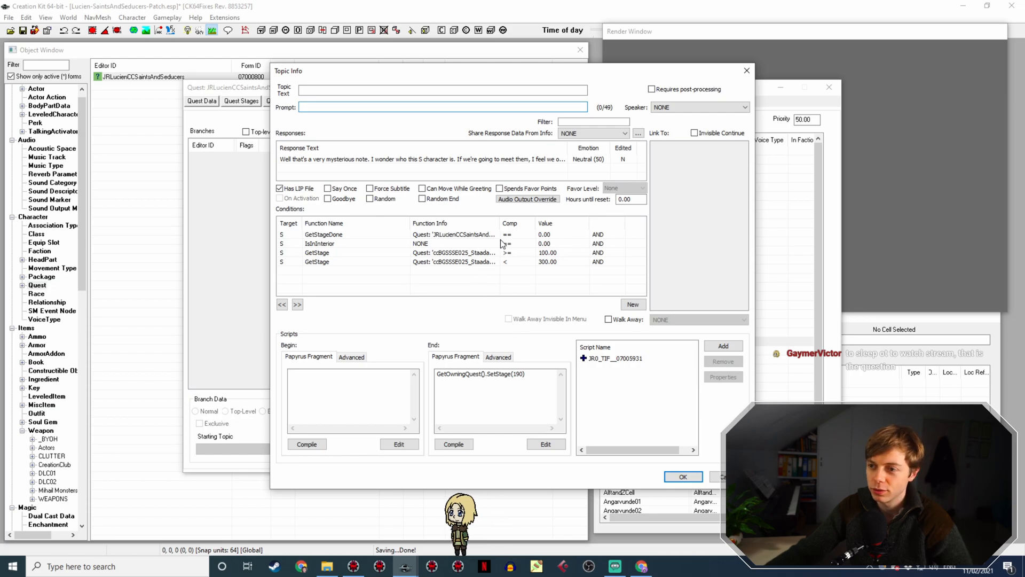
left_click(683, 477)
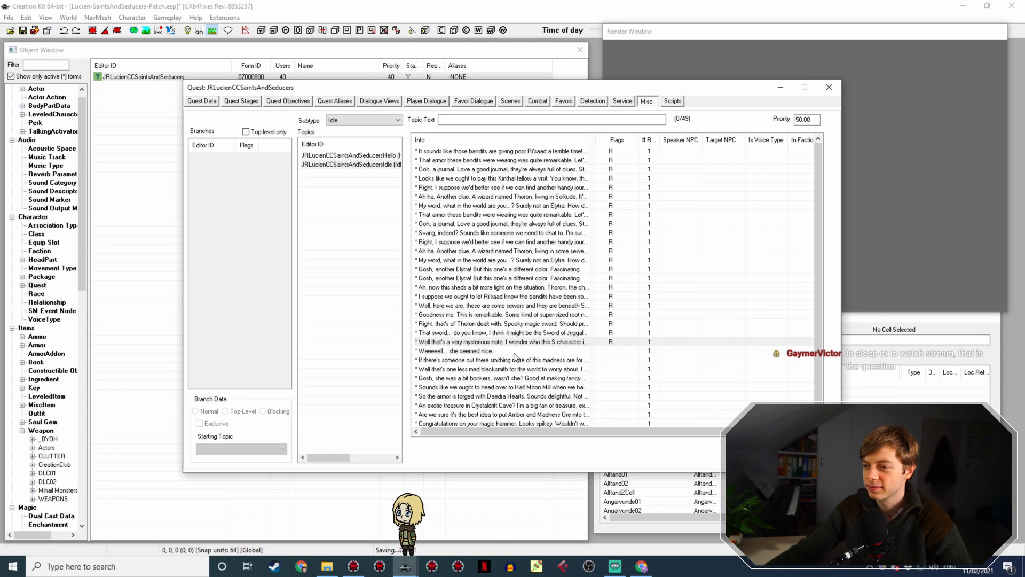
double_click(515, 351)
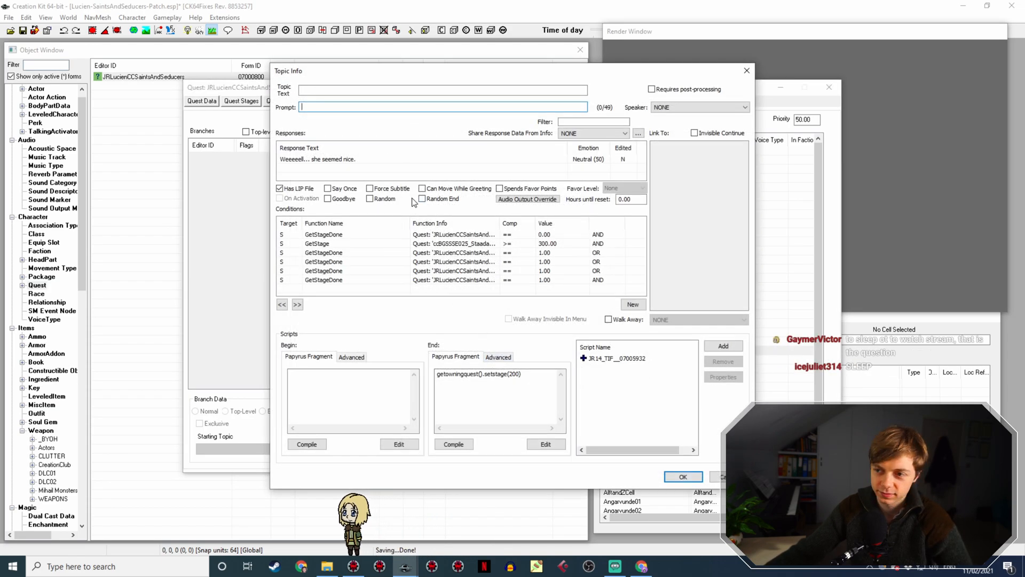
left_click(683, 477)
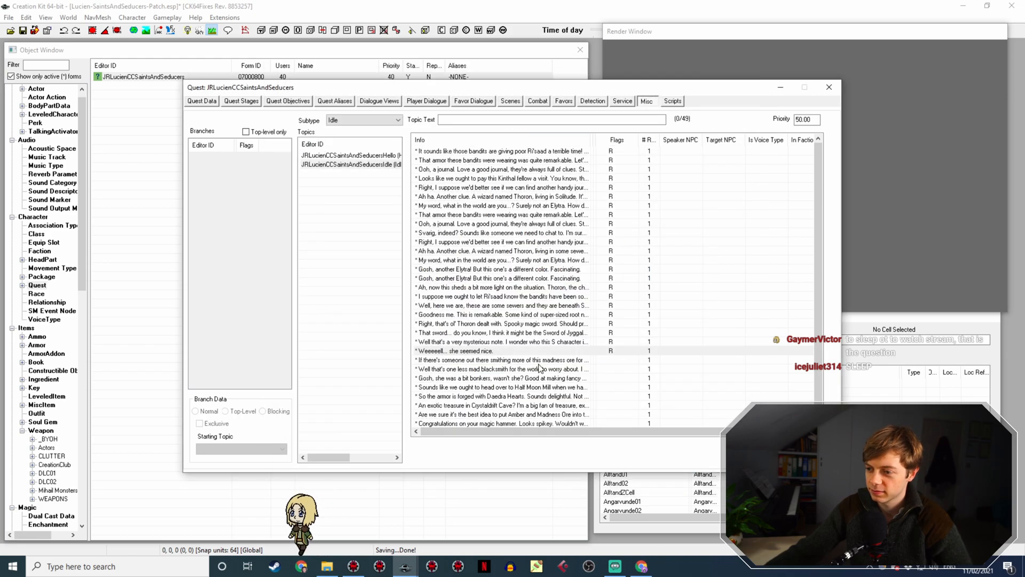
Enable Random on the Idle infos about smithing madness ore, one less mad blacksmith and the bonkers armor maker
double_click(537, 361)
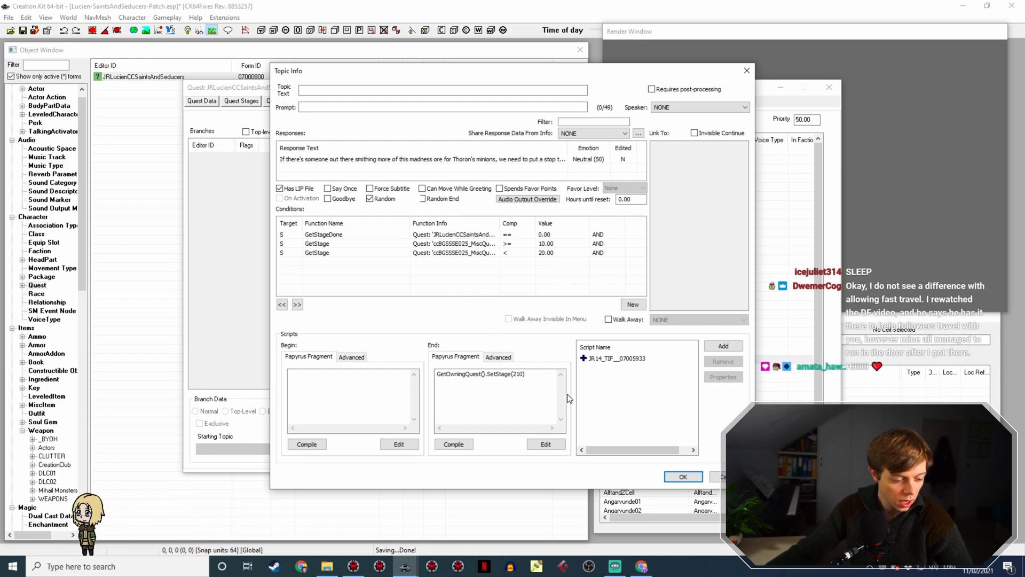
left_click(691, 476)
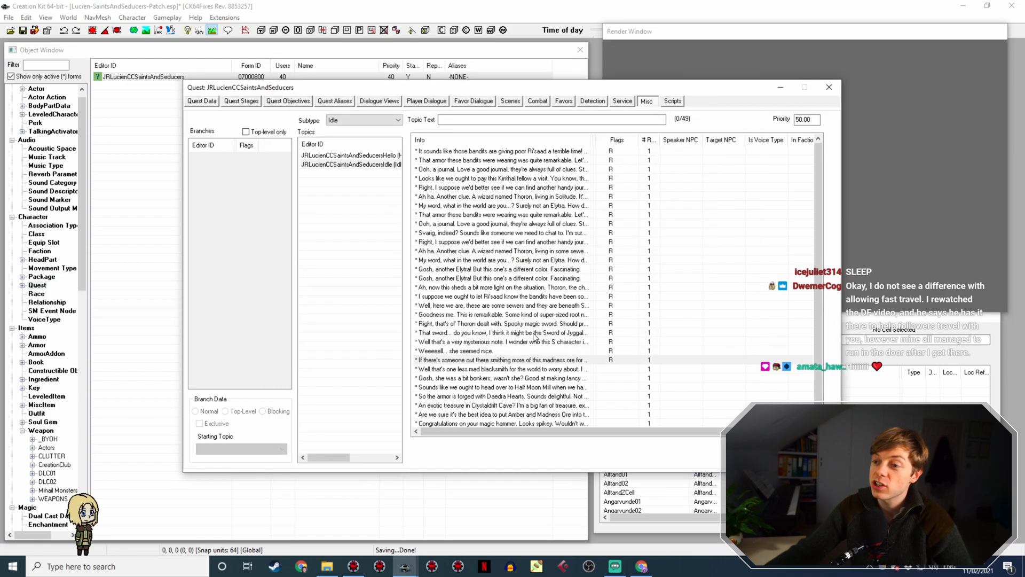
double_click(543, 368)
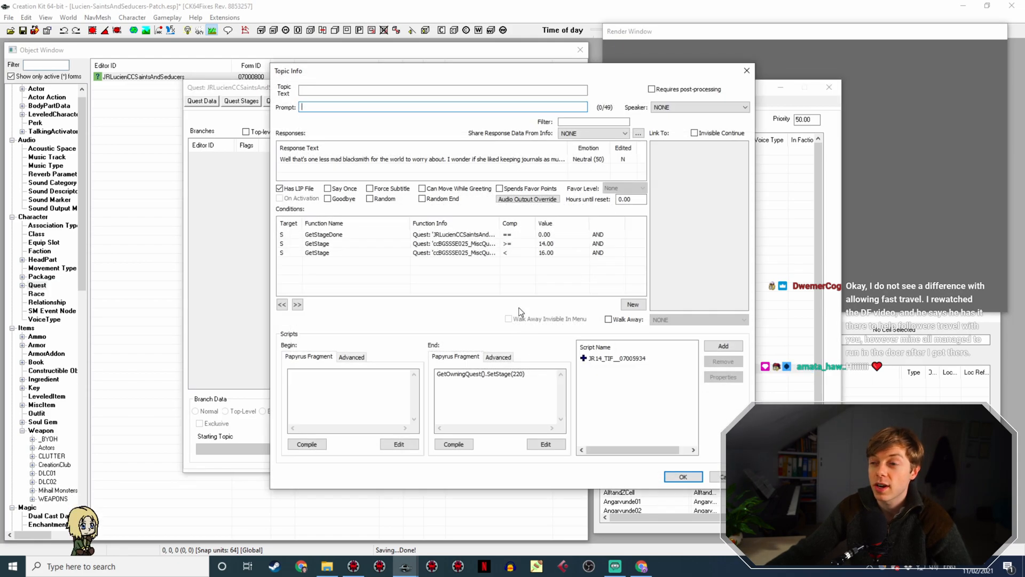
left_click(683, 476)
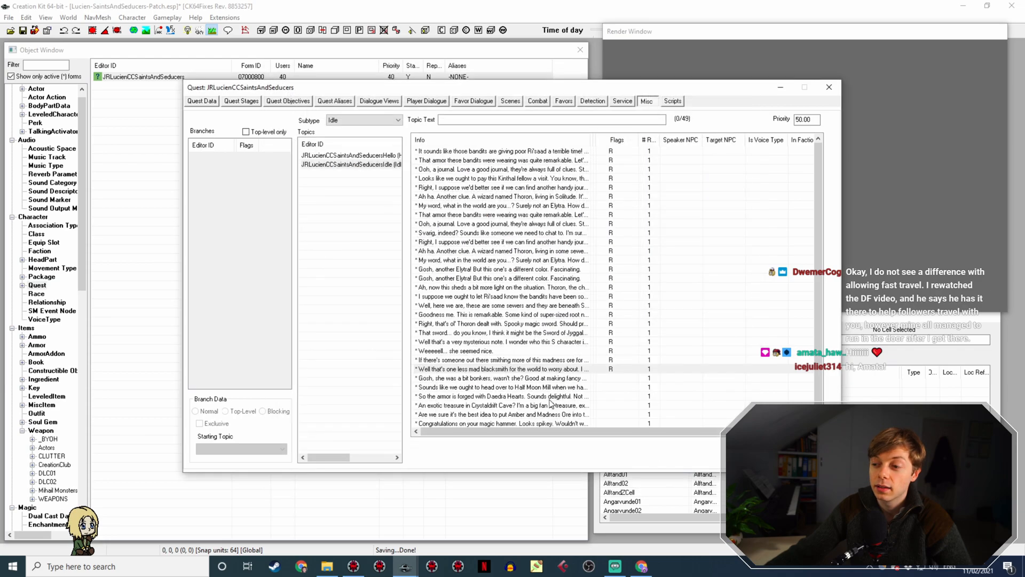
double_click(559, 376)
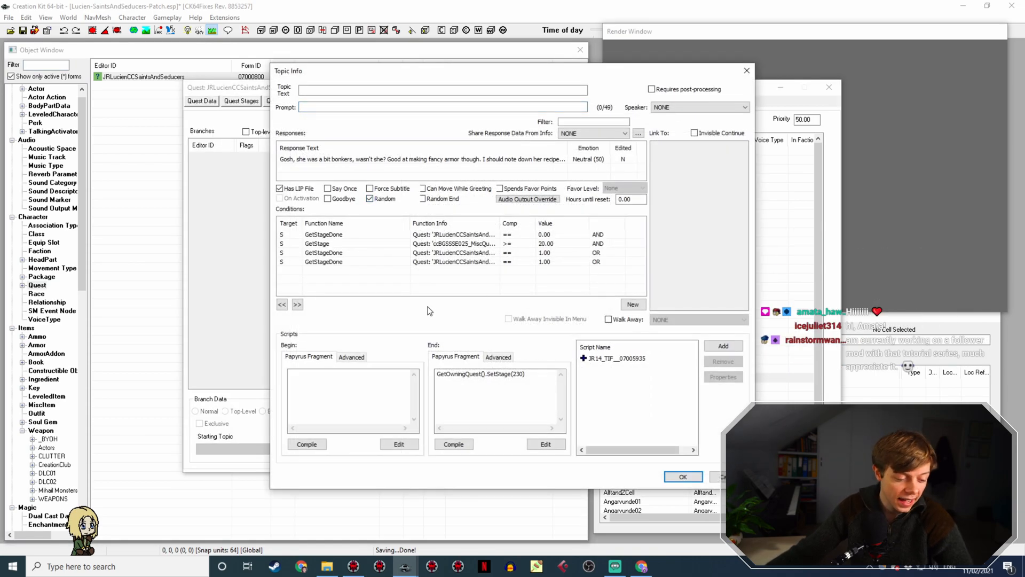
left_click(683, 476)
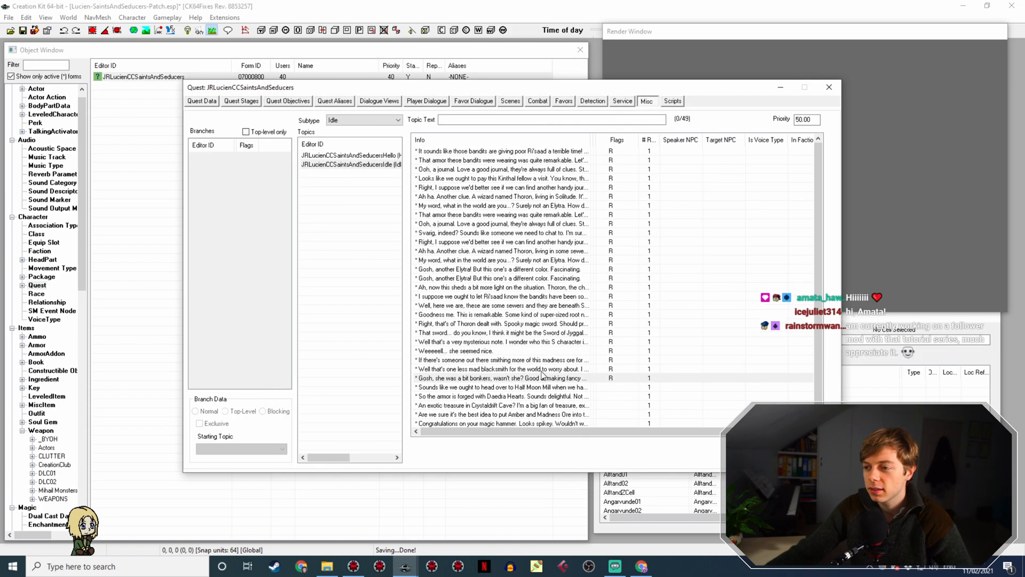
Flag the Idle infos about heading over to Half Moon Mill and the armor forged with Daedra Hearts as Random
double_click(550, 388)
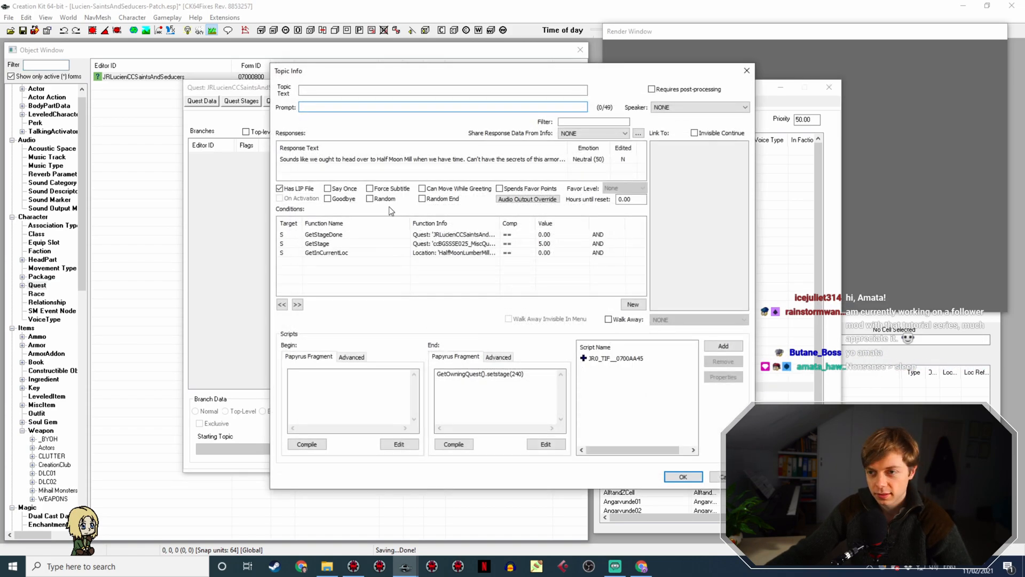
left_click(669, 477)
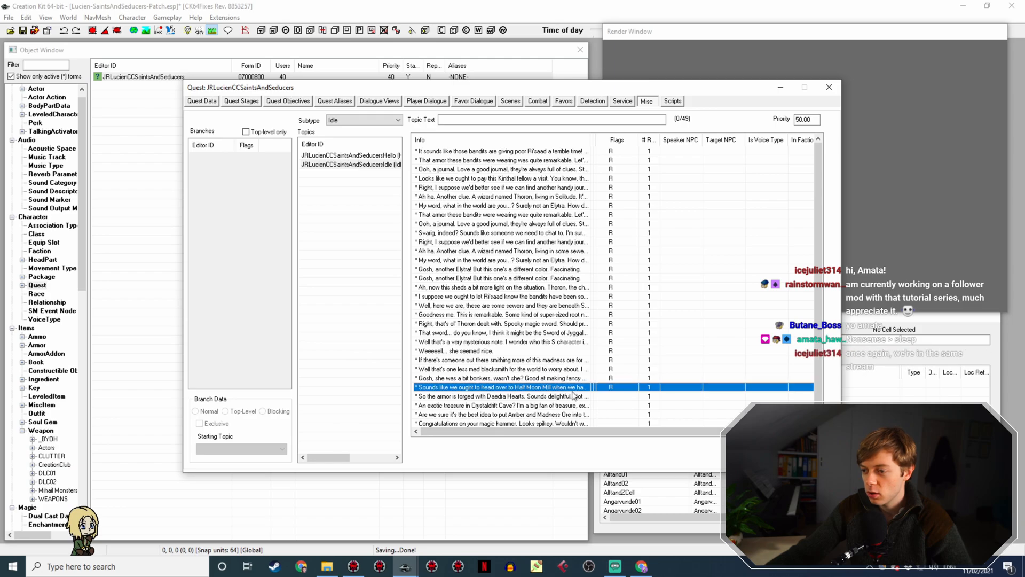
double_click(644, 397)
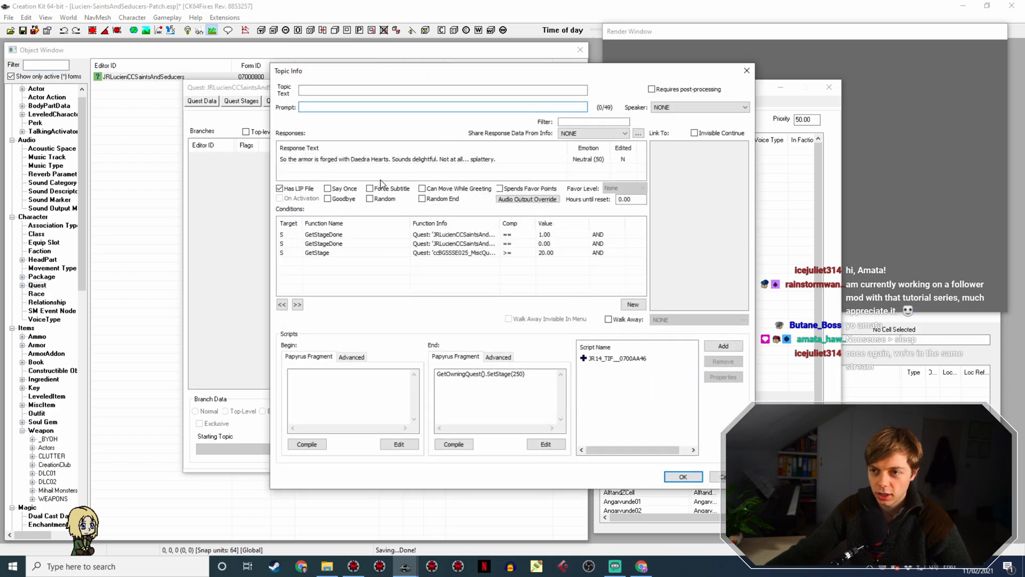
left_click(684, 478)
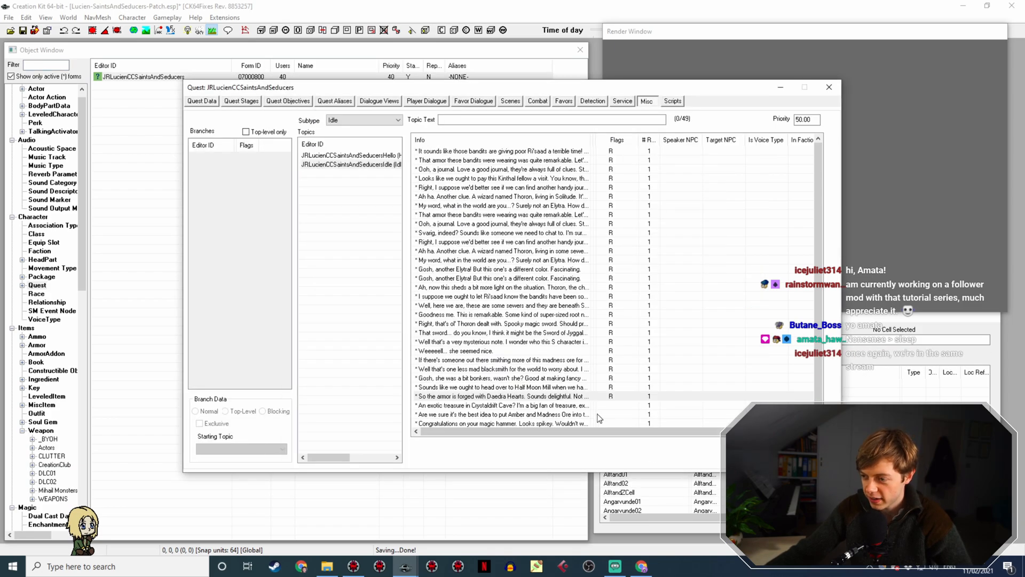
Enable Random on the Idle infos about Crystaldrift Cave's exotic treasure, putting Amber and Madness Ore into the flames, and the magic hammer
double_click(581, 406)
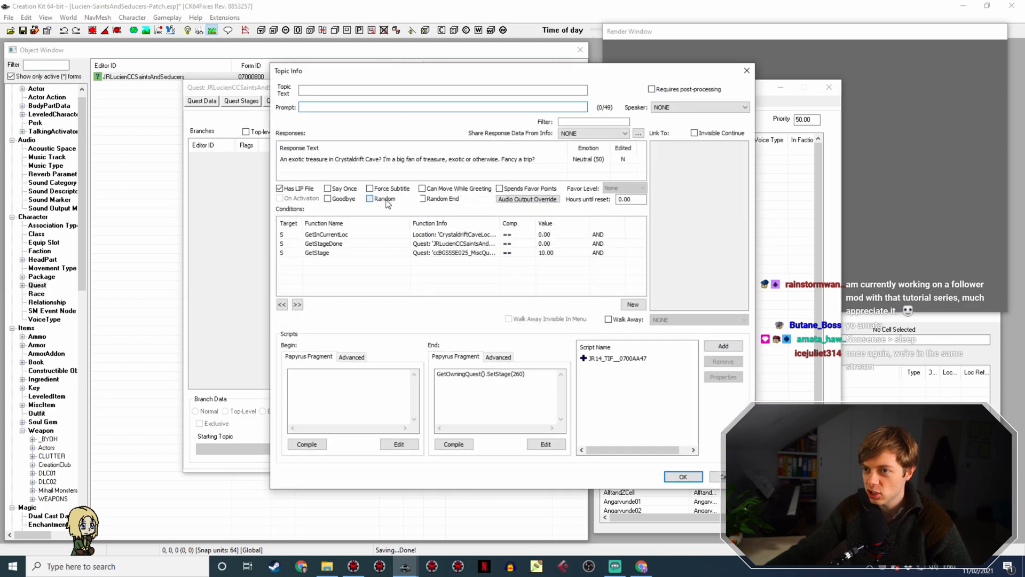
left_click(684, 476)
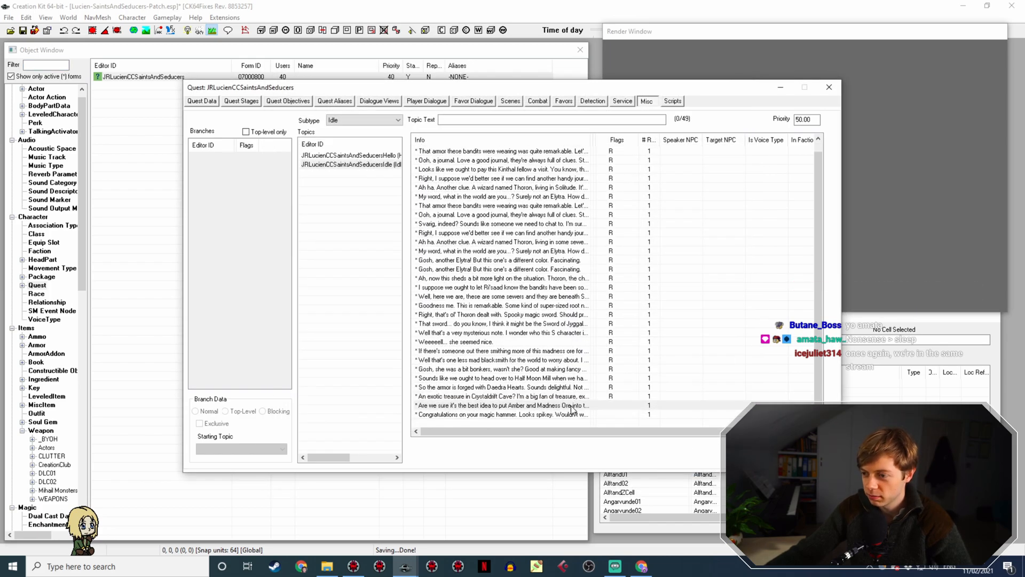
double_click(570, 405)
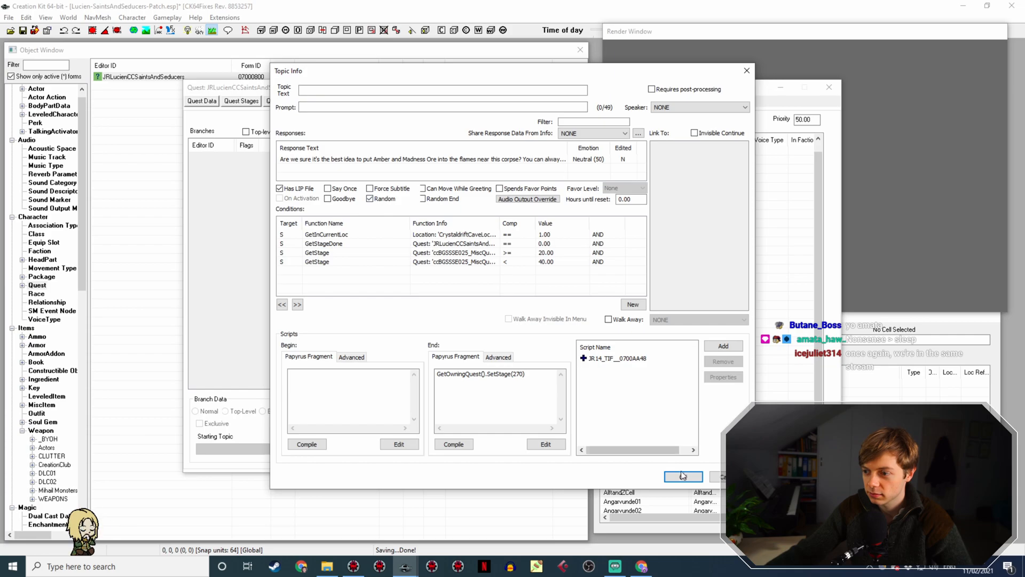
left_click(684, 476)
double_click(569, 419)
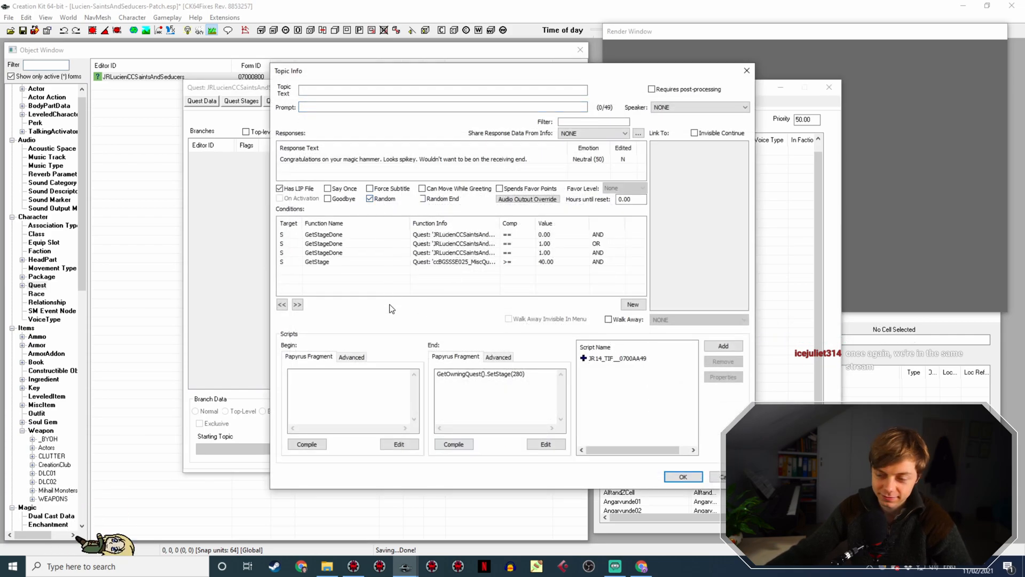
left_click(672, 475)
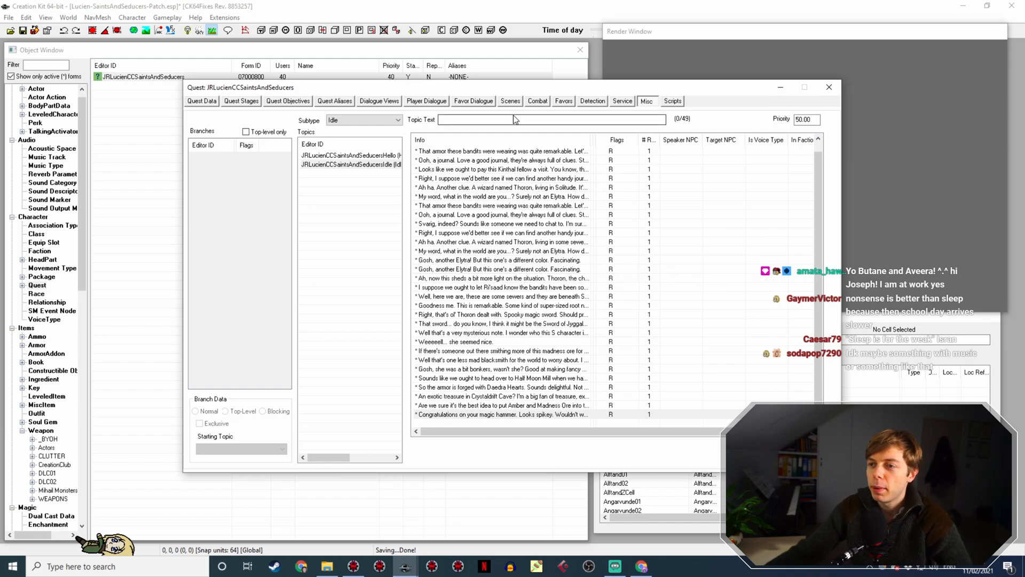
Flag the final Idle info, about the magic hammer, as Random End, then accept the quest changes and save the plugin
double_click(487, 415)
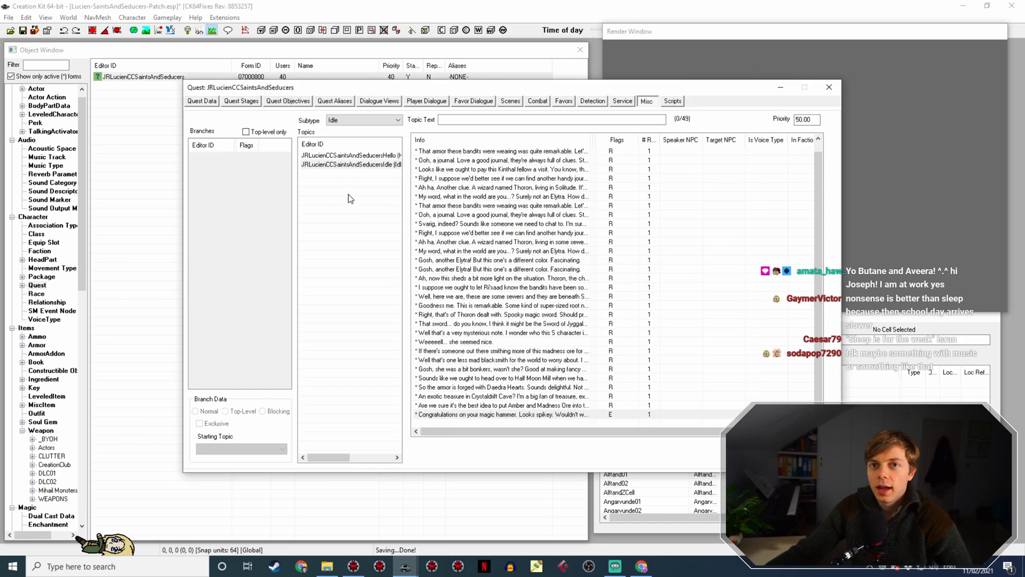
left_click(767, 458)
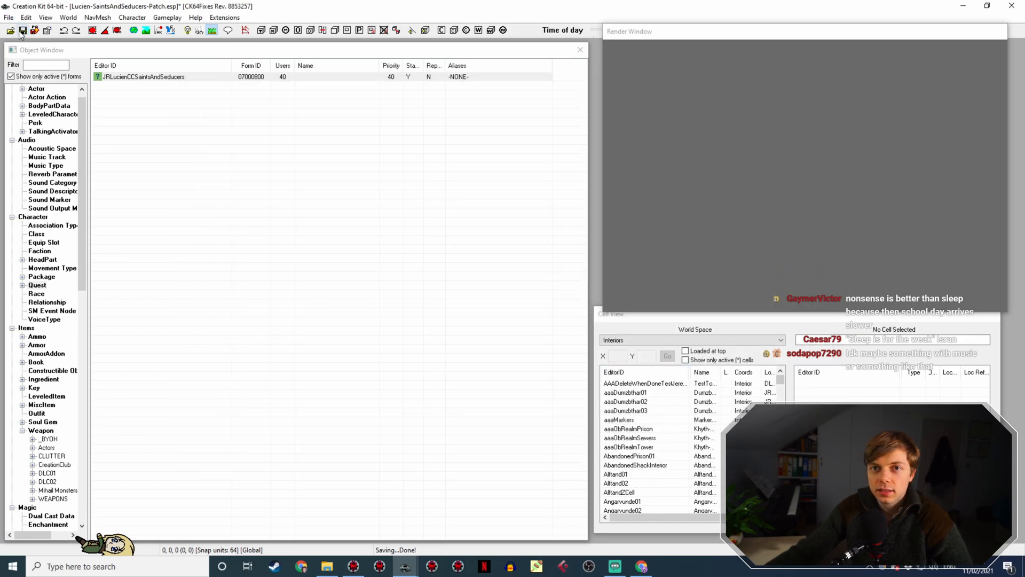
left_click(22, 31)
Reopen the JRLucienCCSaintsAndSeducers quest and open the final Hello info, the second copy of the Golden Saints armor line
left_click(136, 78)
double_click(135, 78)
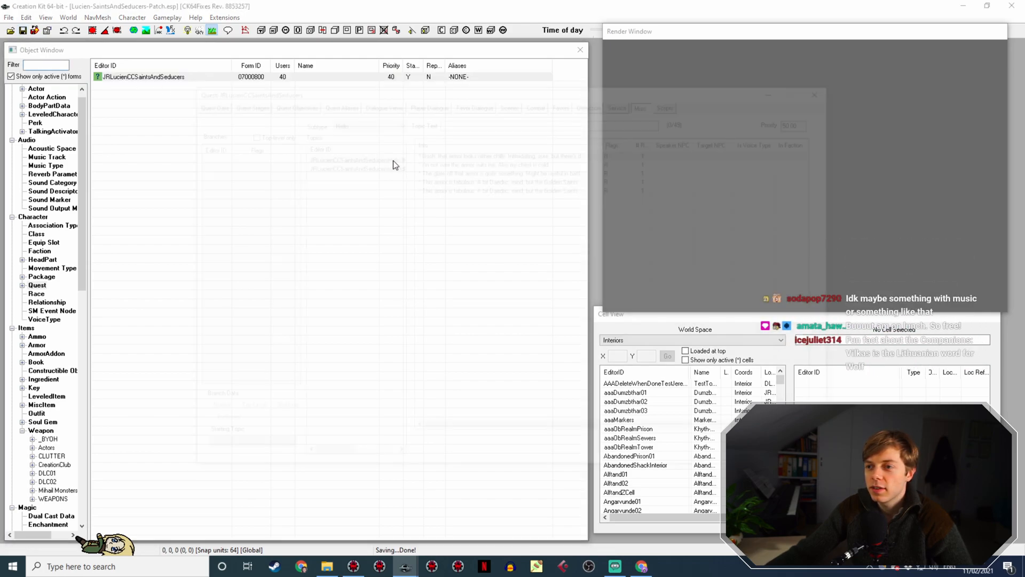
left_click(368, 164)
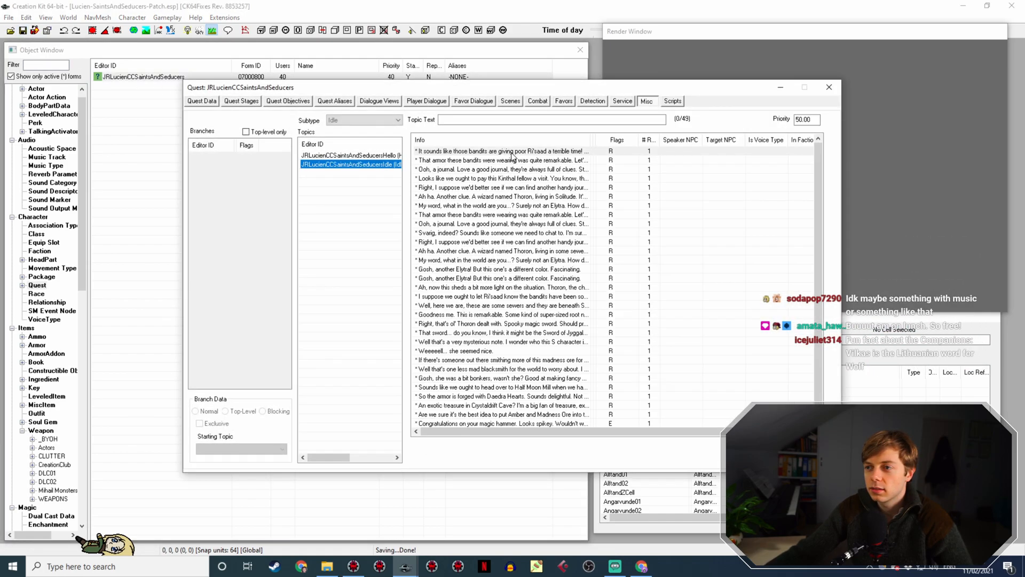
left_click(347, 156)
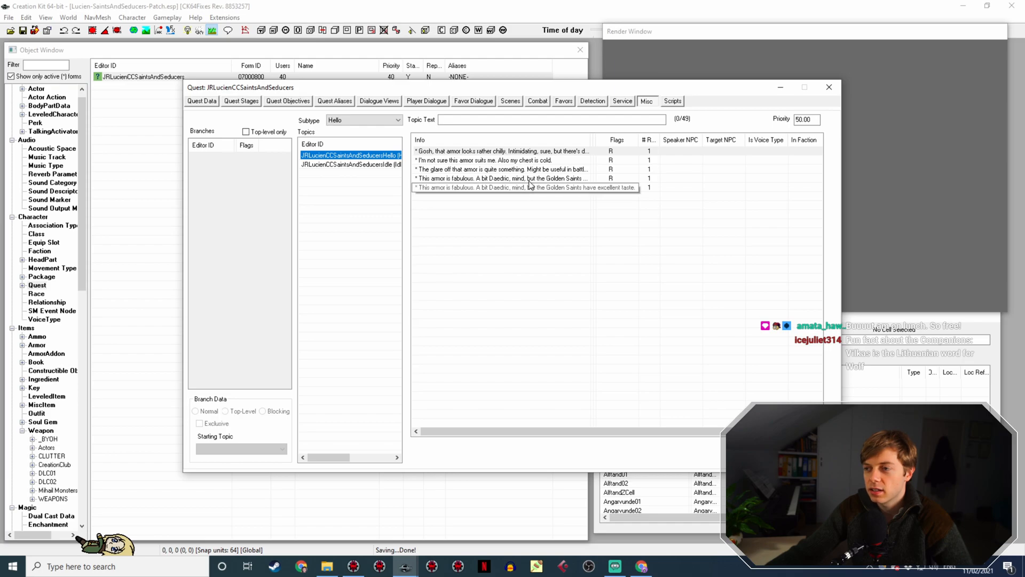
double_click(528, 187)
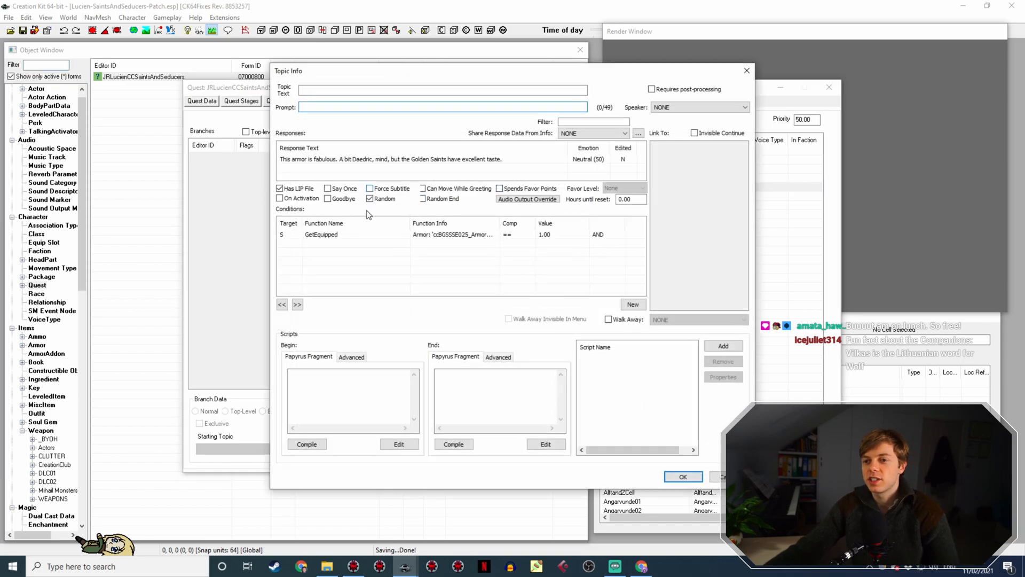
right_click(358, 246)
left_click(372, 251)
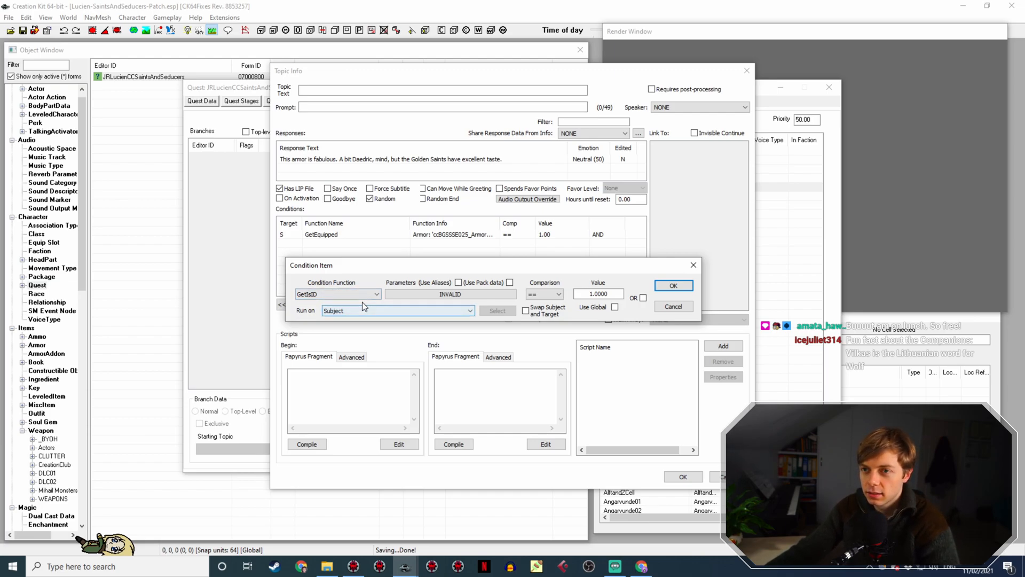
left_click(668, 308)
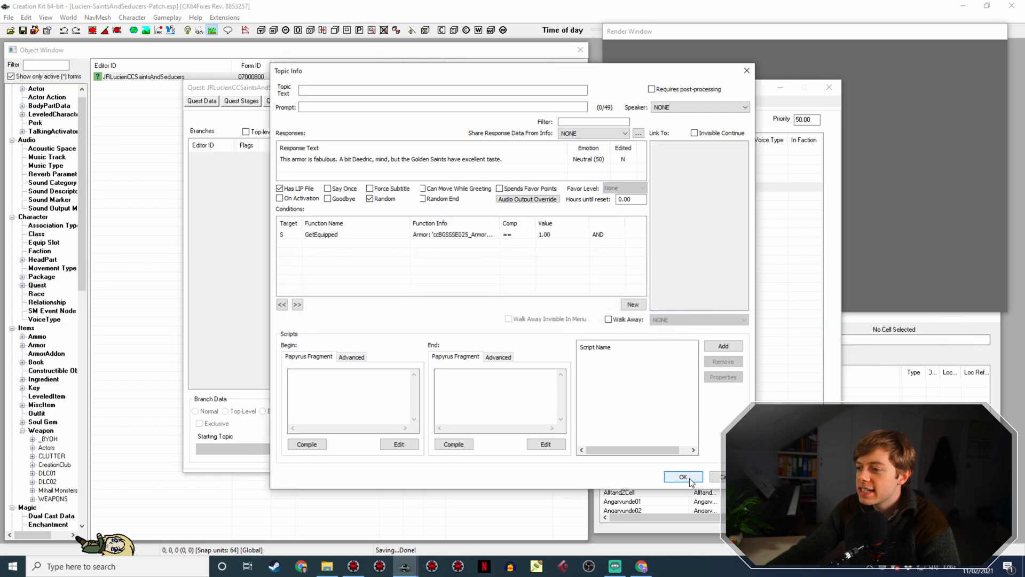
left_click(683, 476)
Review the quest's dialogue conditions and reopen the duplicate Golden Saints armor info in the Hello topic
left_click(202, 101)
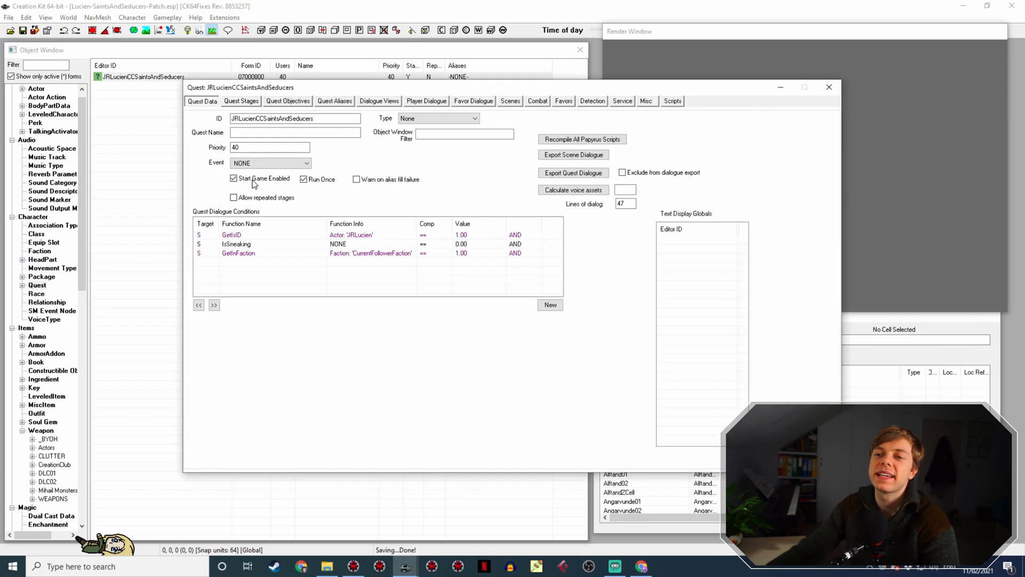
left_click(277, 244)
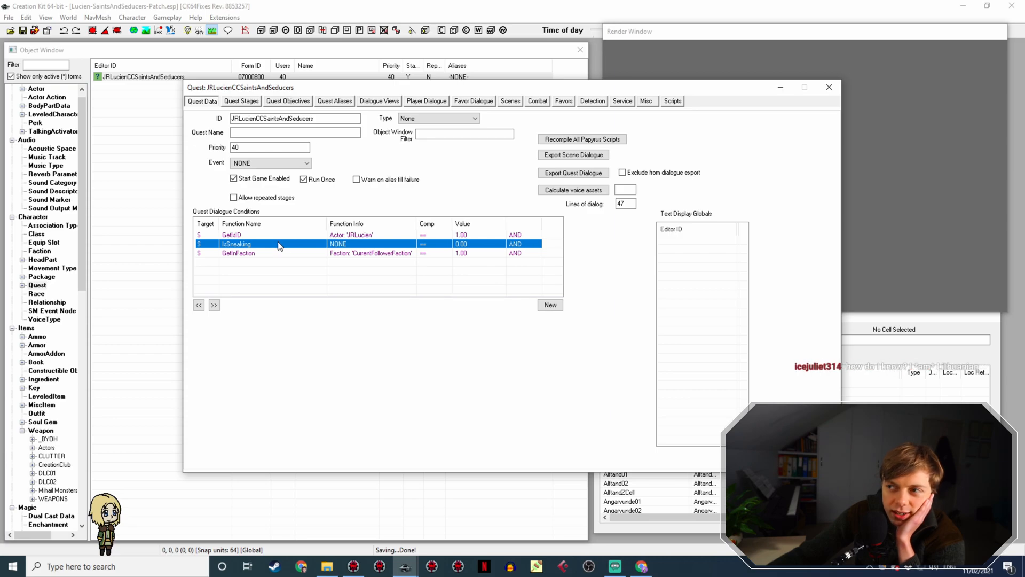
left_click(646, 101)
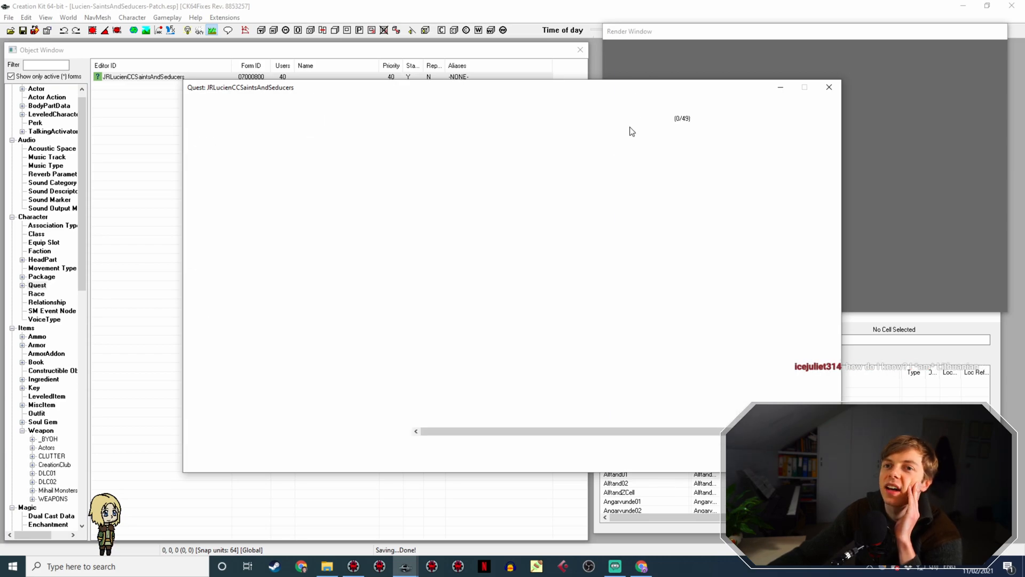
left_click(385, 165)
left_click(374, 156)
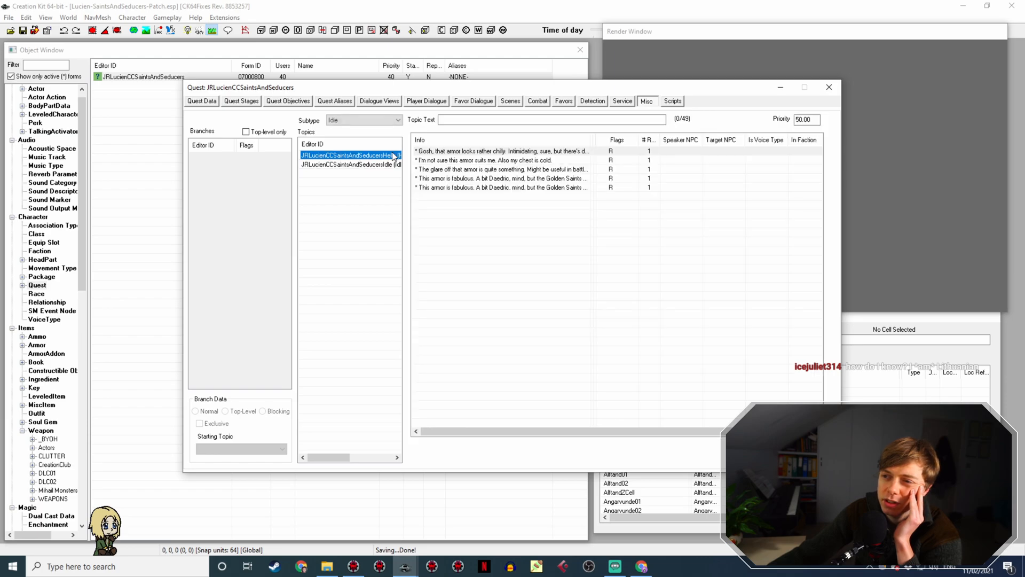
double_click(454, 187)
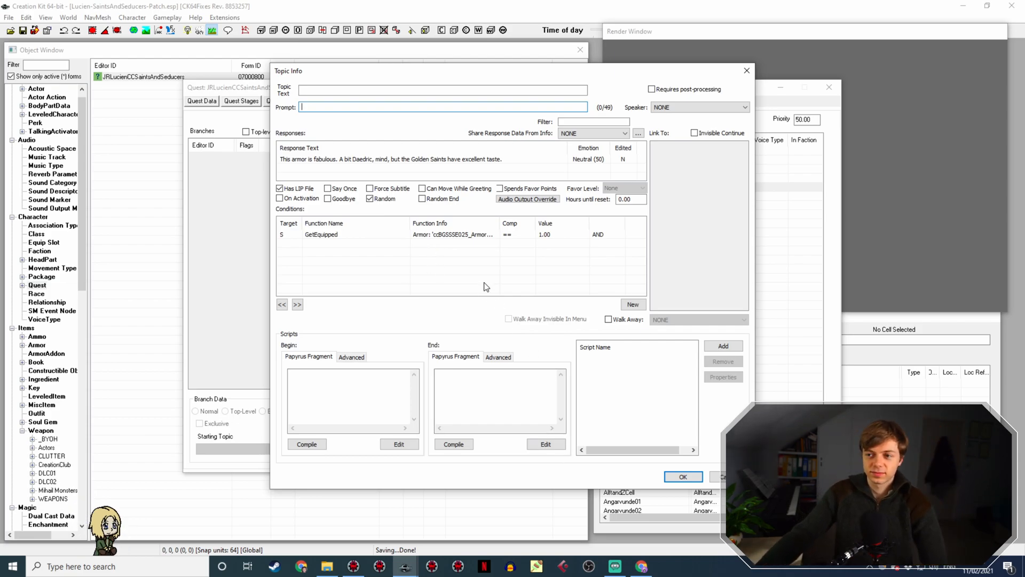
Switch to Chrome and open the Amber armor and weapon set's page in a new tab from the UESP Saints & Seducers article
left_click(643, 566)
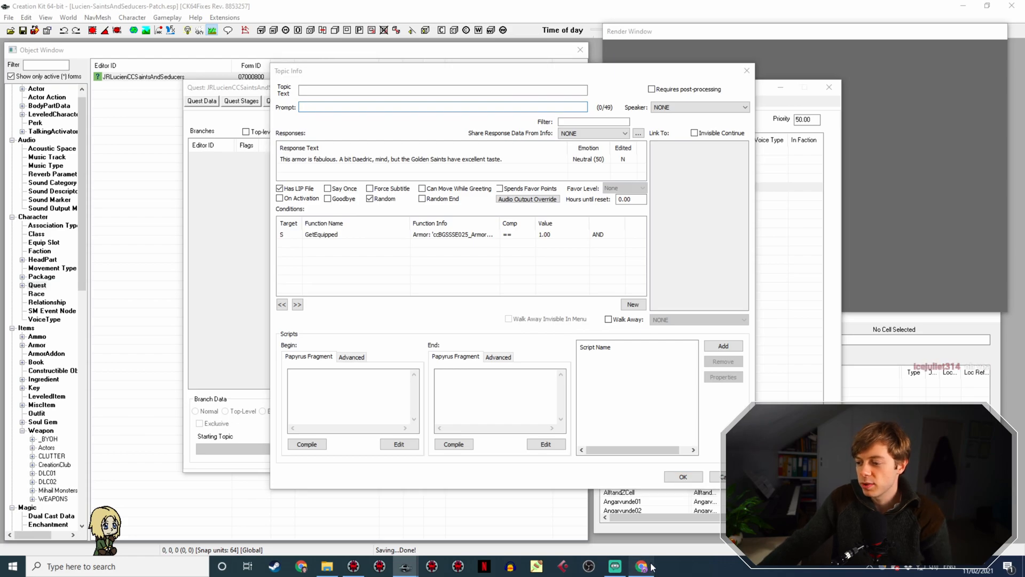
left_click(646, 566)
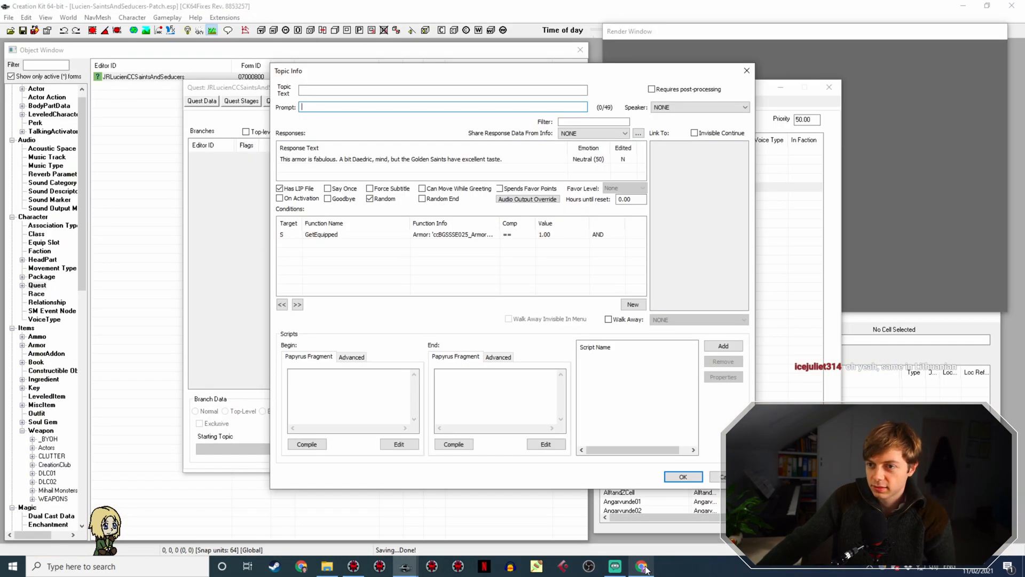
left_click(646, 566)
left_click(82, 3)
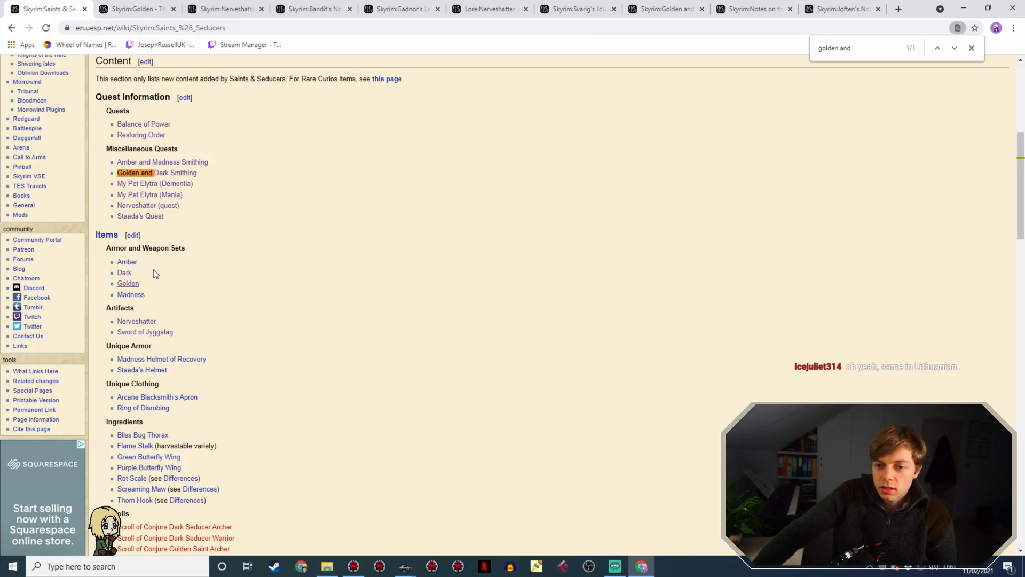
right_click(131, 264)
left_click(172, 273)
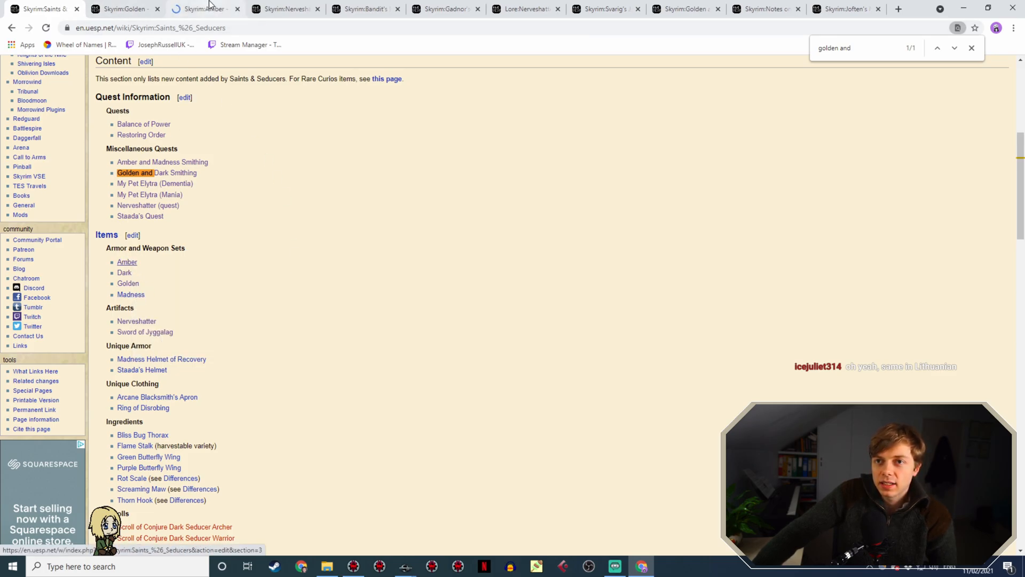
left_click(209, 7)
Examine the wiki's Amber page, covering its overview, smithing notes, pictures, and armor and weapon tables
scroll(572, 190, "down", 5)
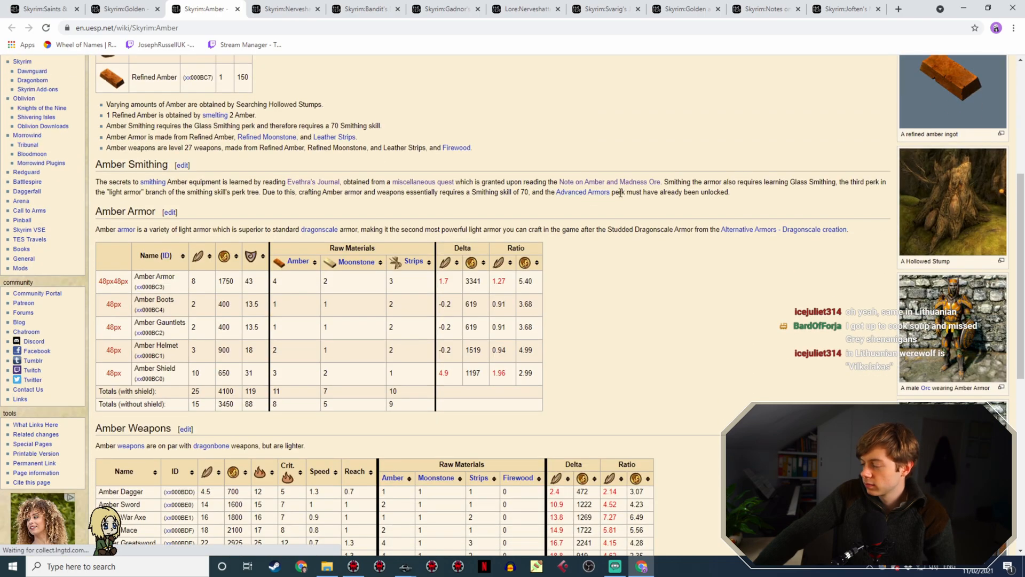
scroll(619, 192, "down", 5)
scroll(656, 258, "up", 10)
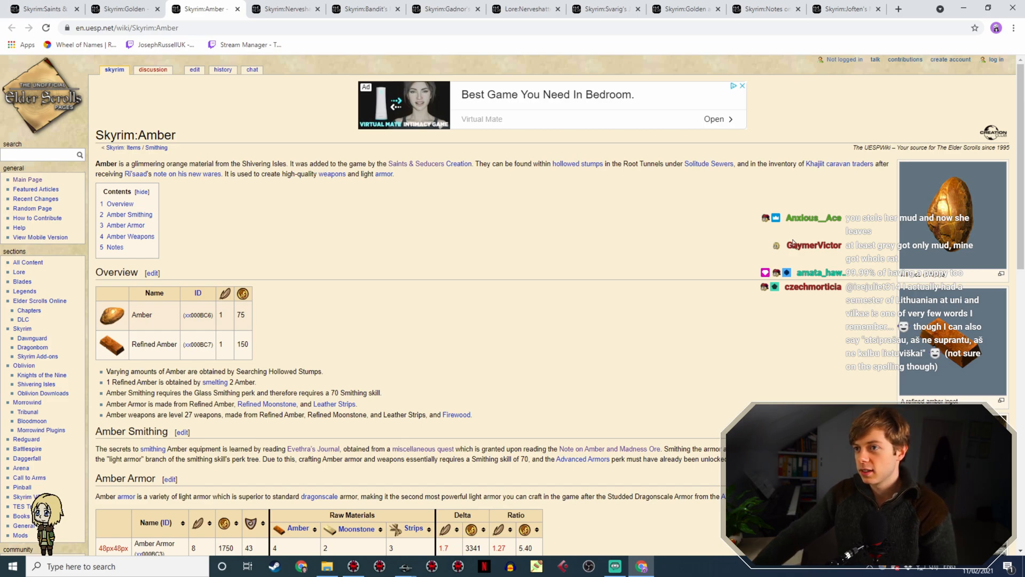
left_click(968, 6)
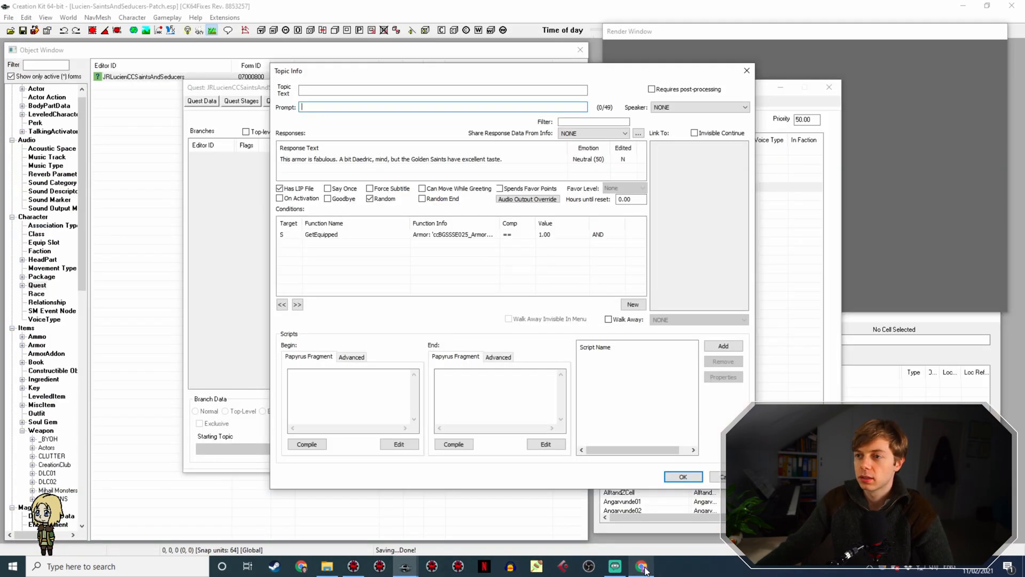
left_click(644, 567)
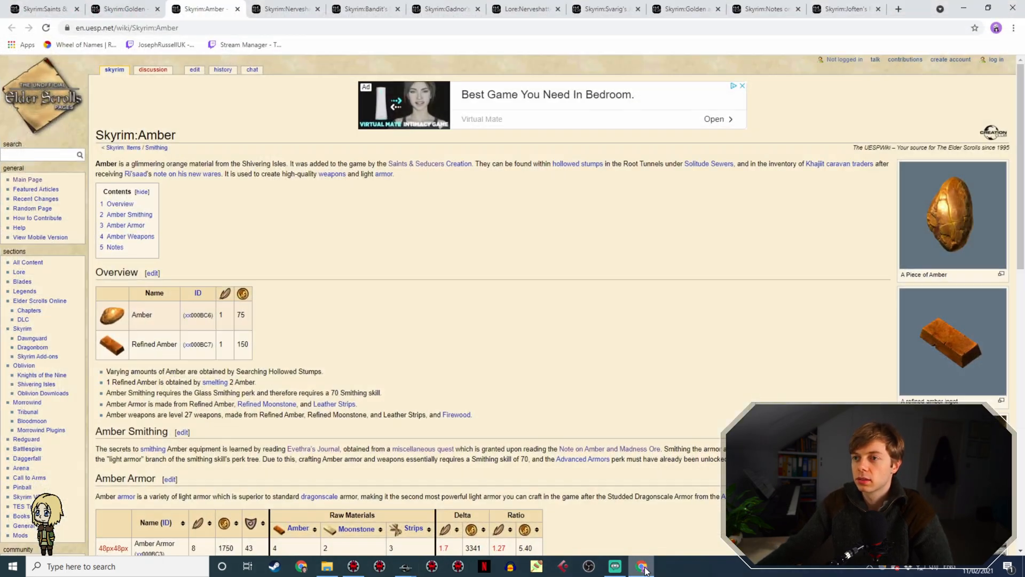
scroll(668, 388, "down", 2)
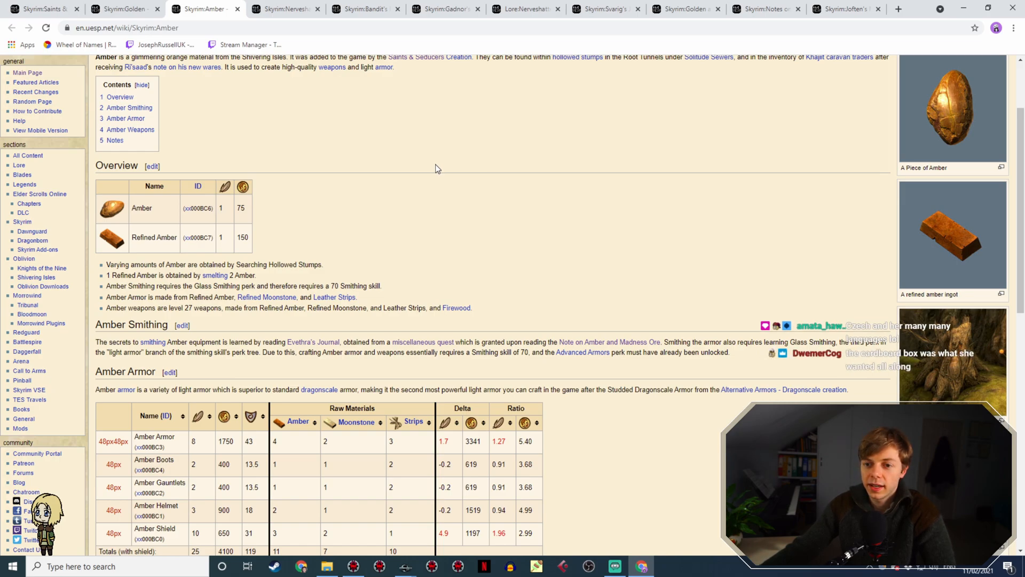
scroll(437, 168, "down", 1)
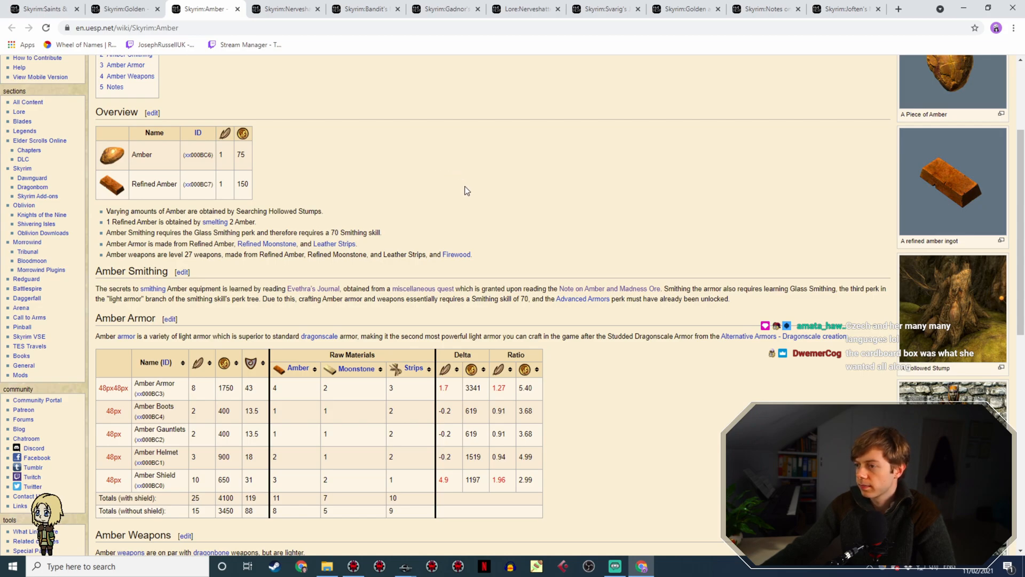
scroll(477, 213, "down", 8)
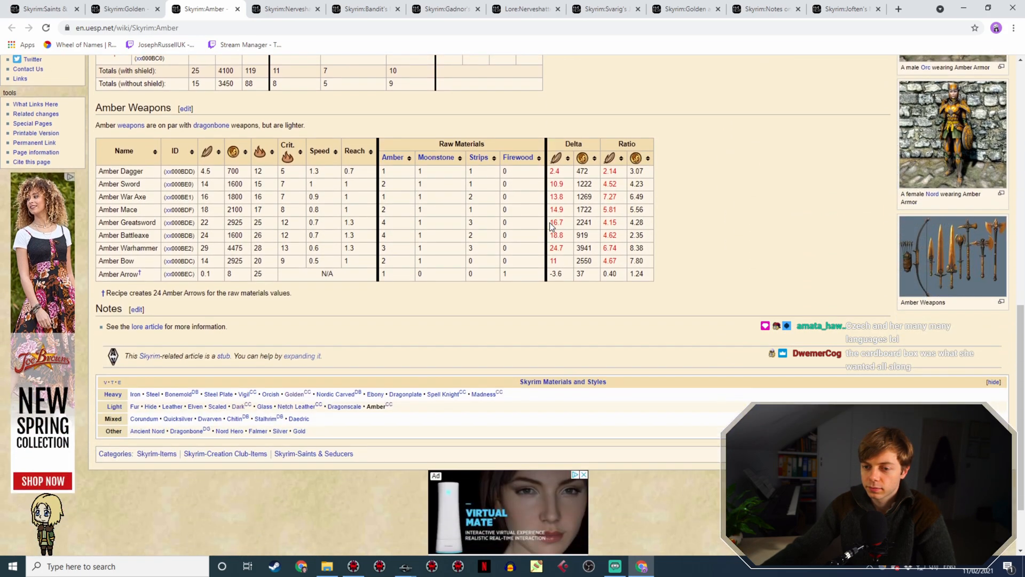
scroll(630, 232, "up", 5)
scroll(633, 232, "up", 4)
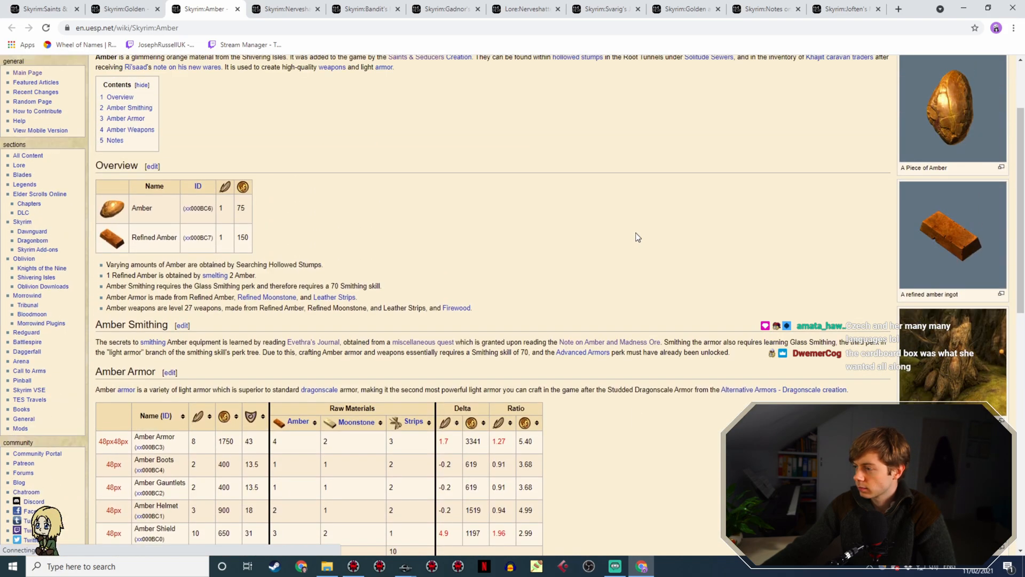
scroll(636, 238, "down", 4)
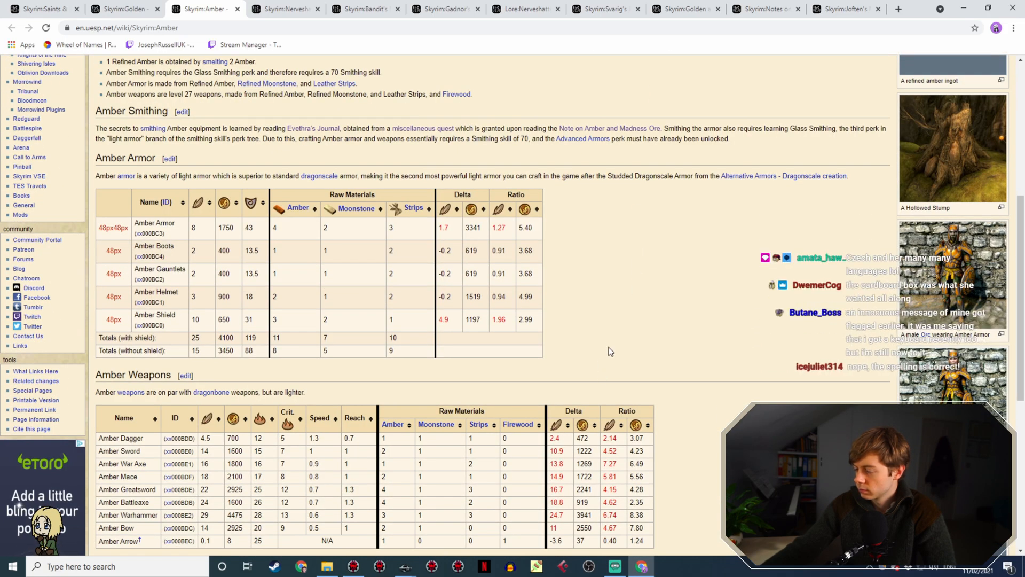
Switch to the Creation Kit and replace the duplicate Golden Saints info's response with "This amber armor is fascinating. It's"
left_click(406, 566)
left_click(464, 515)
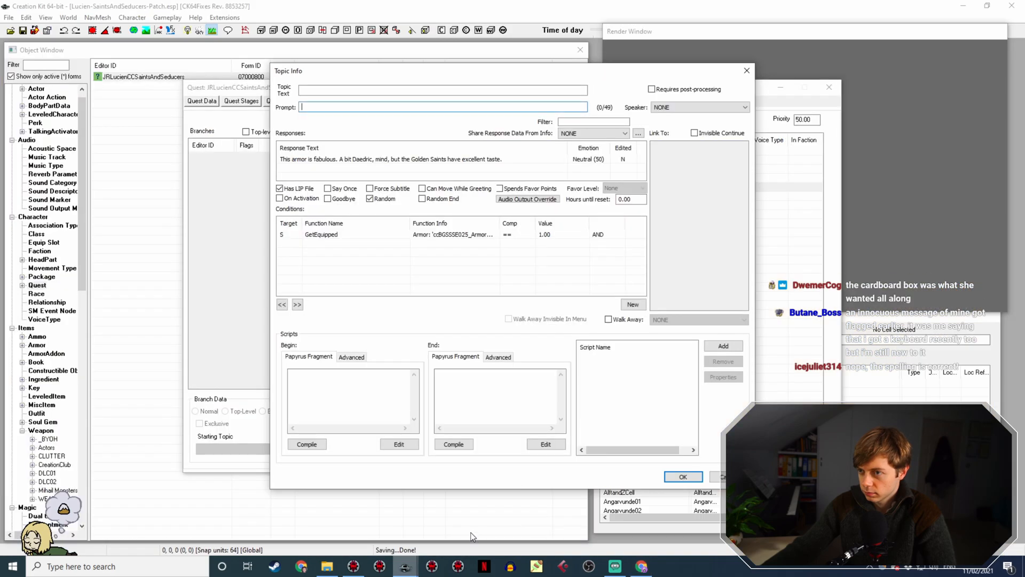
left_click_drag(517, 71, 435, 215)
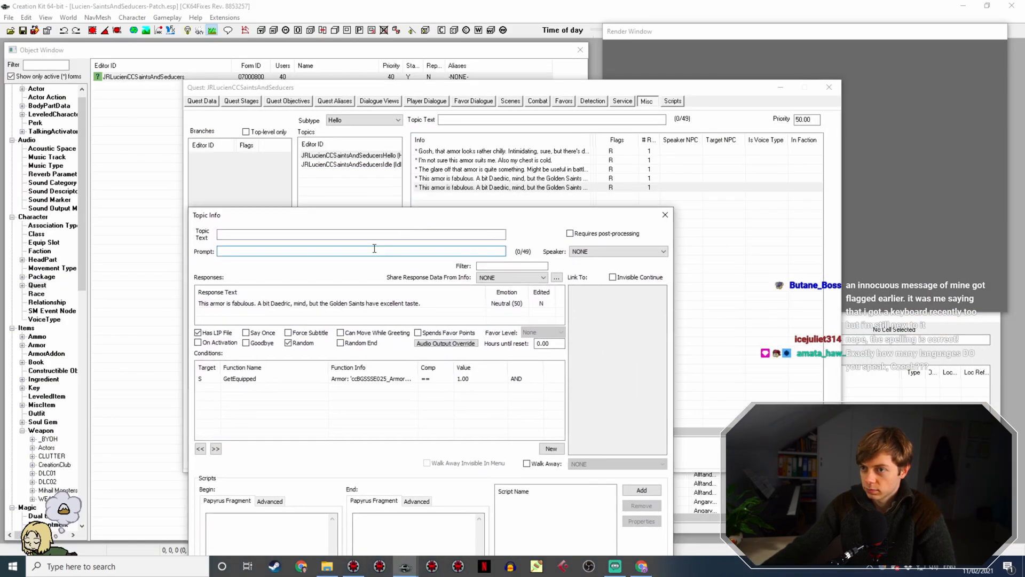
double_click(314, 304)
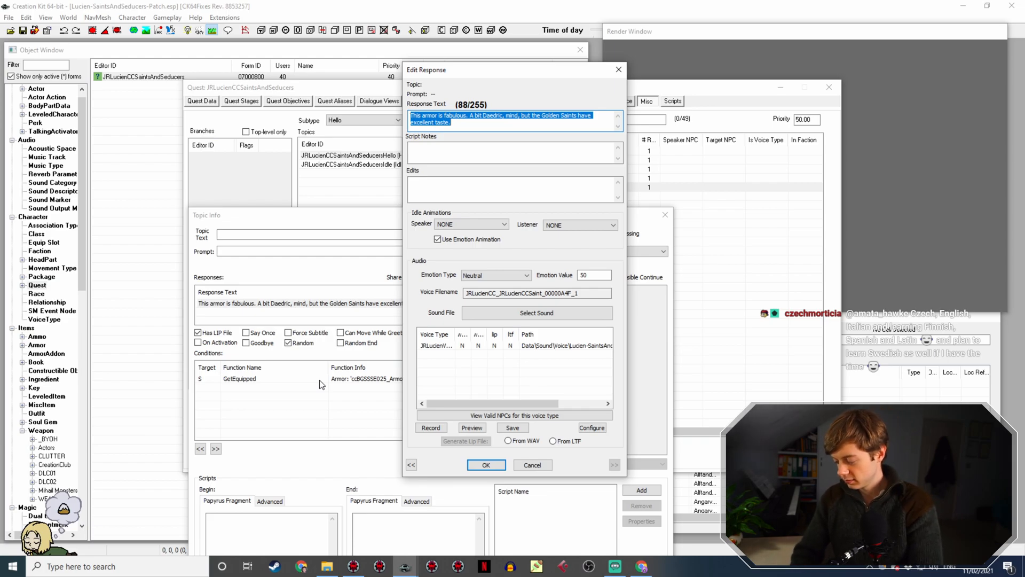
type("This armor is fascinatin")
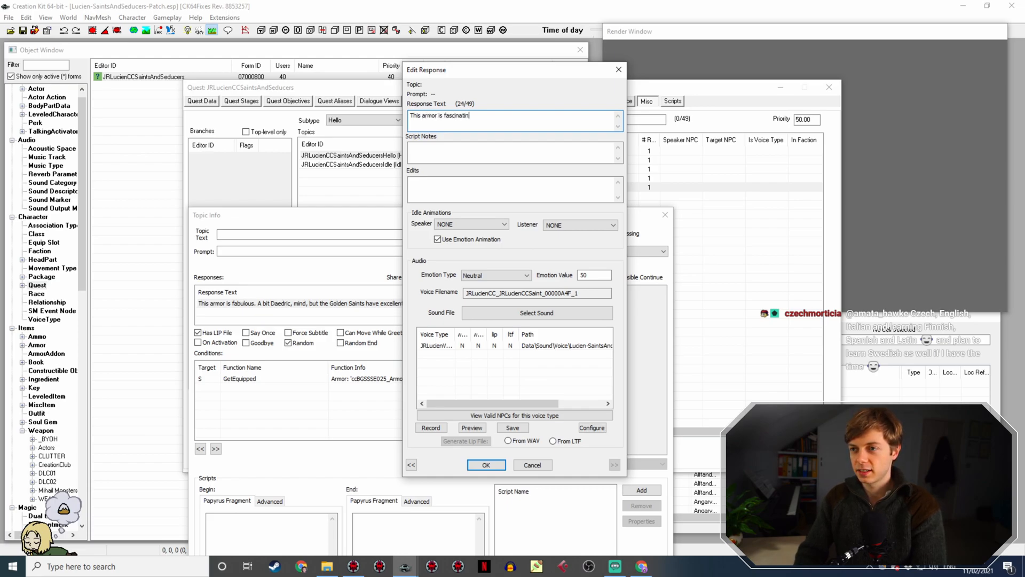
type("g")
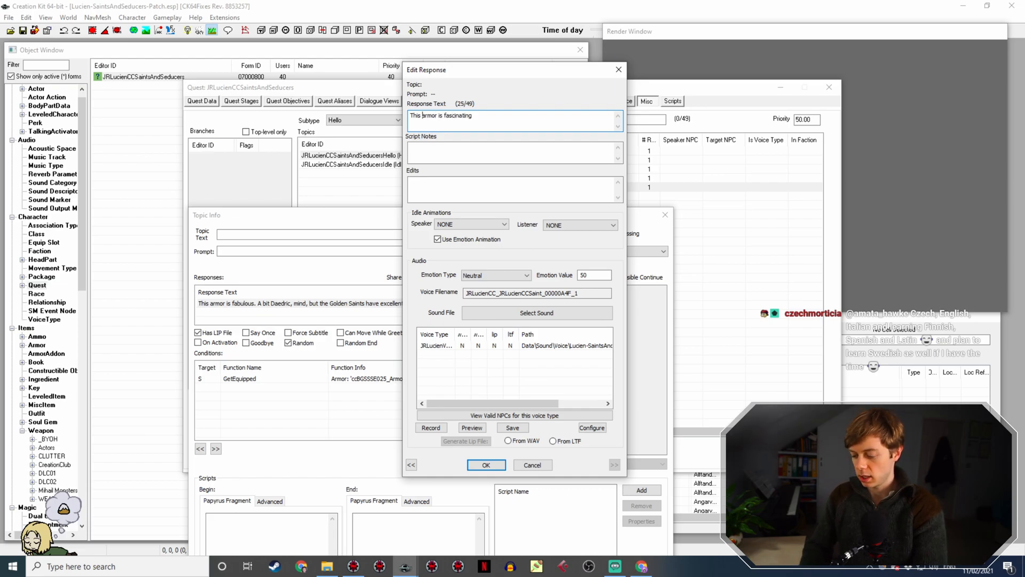
type("amber ")
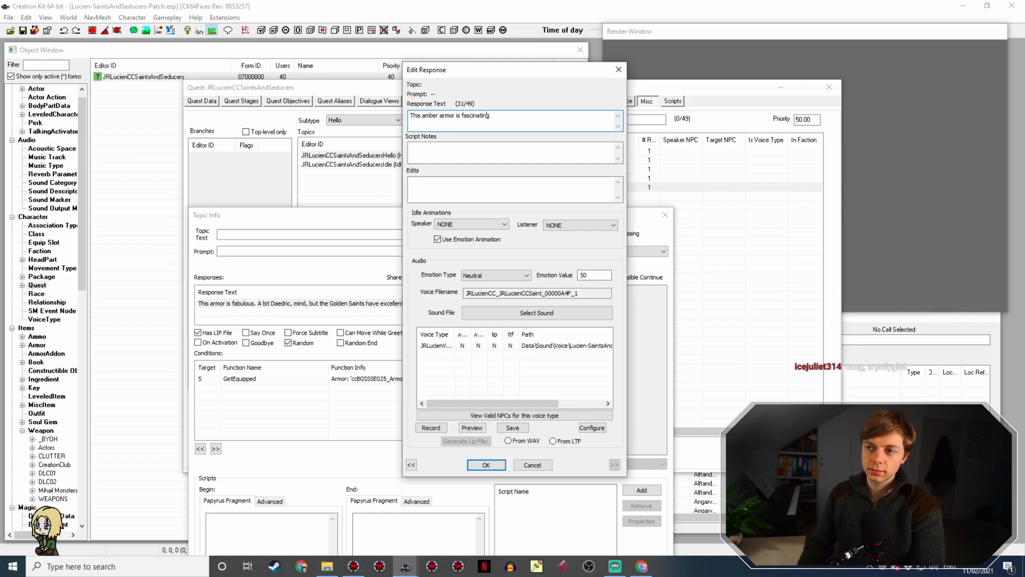
type(". It's")
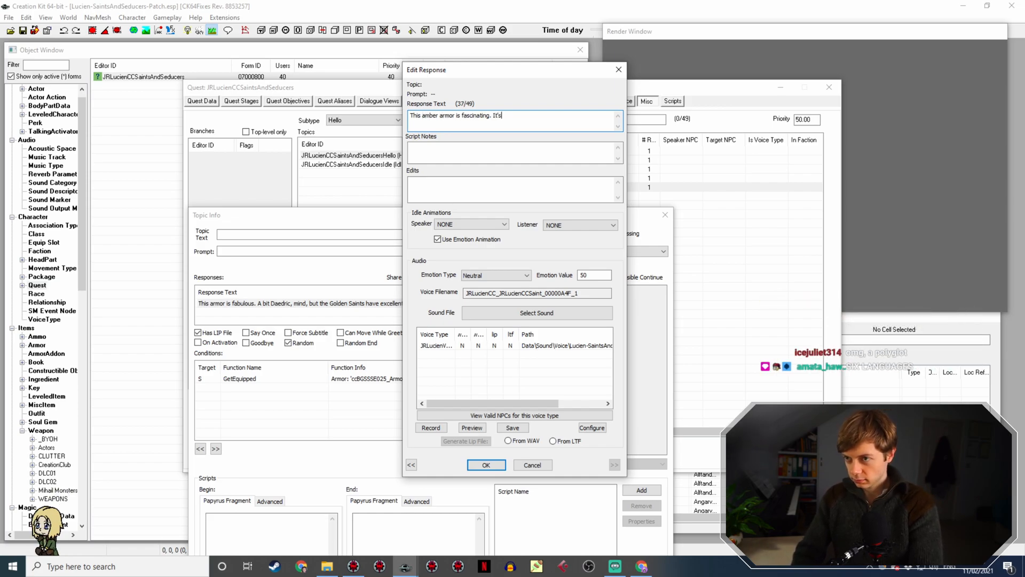
Complete the amber armor response with "so light, but so strong too... quite remarkable." and accept it
type(" so strong, bu")
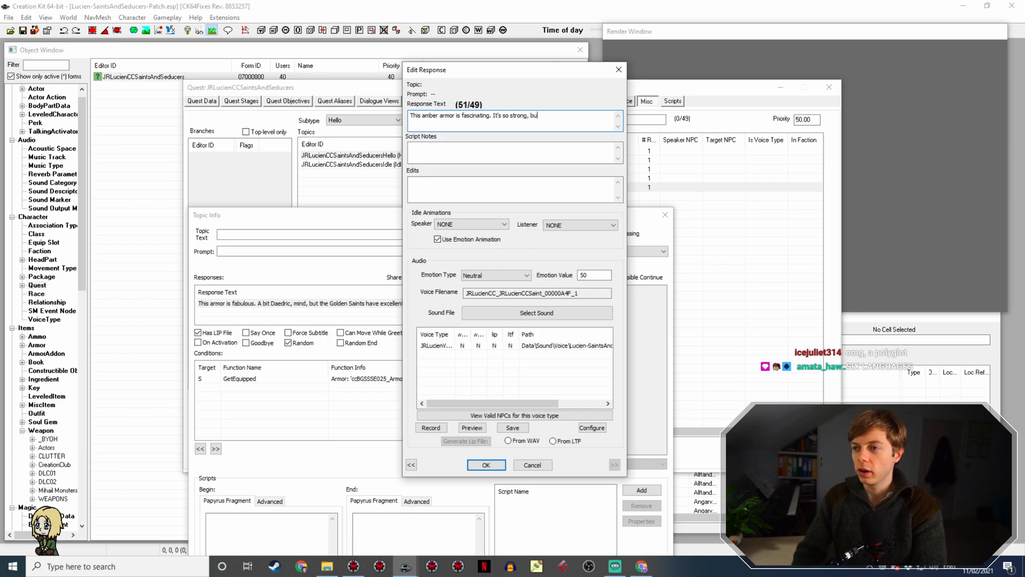
key("BackSpace")
key("BackSpace")
key("BackSpace")
key("BackSpace")
key("BackSpace")
key("BackSpace")
key("BackSpace")
key("BackSpace")
key("BackSpace")
key("BackSpace")
key("BackSpace")
key("BackSpace")
key("BackSpace")
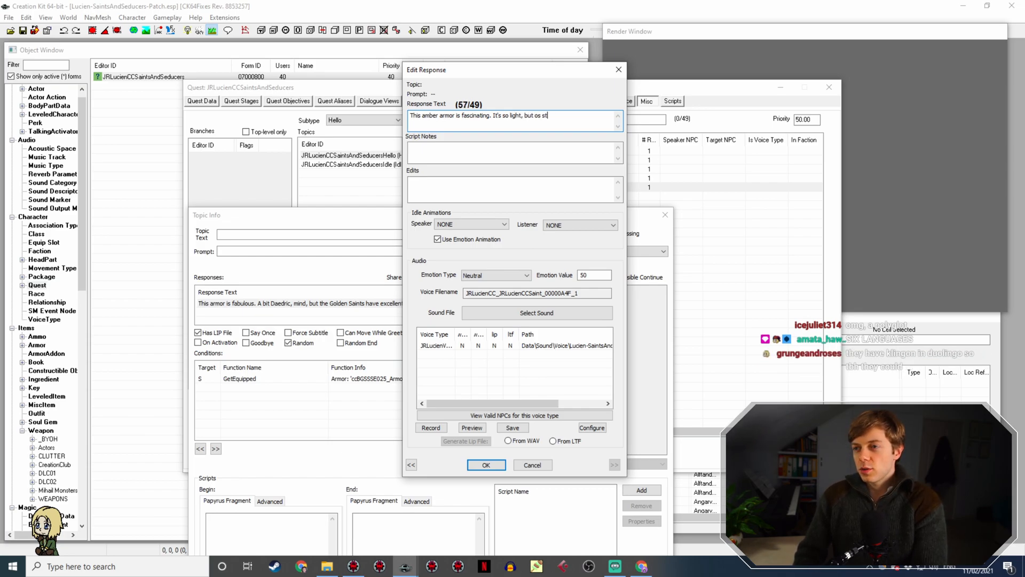
type("o strong too... quite rem")
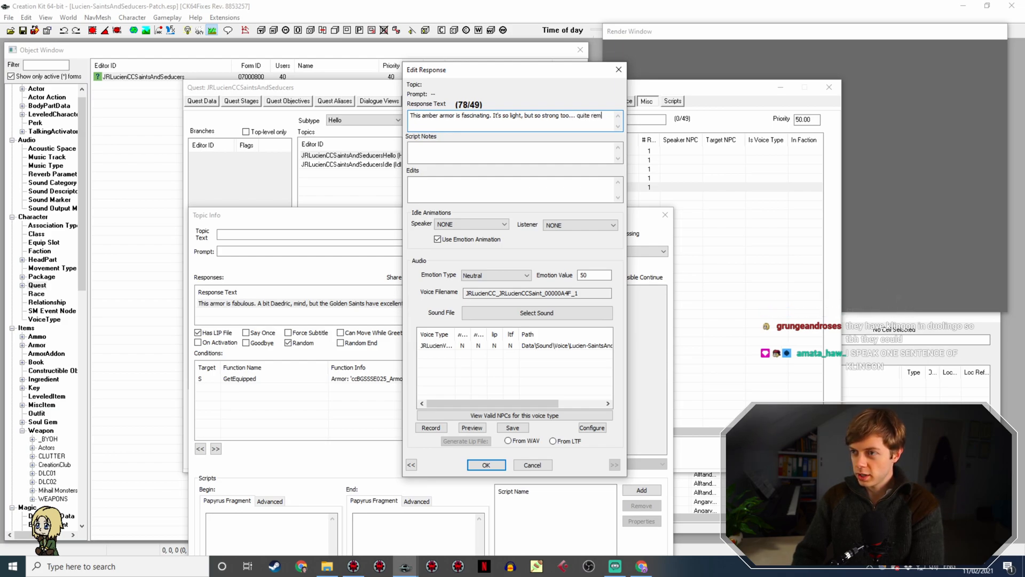
type("able.")
key("Return")
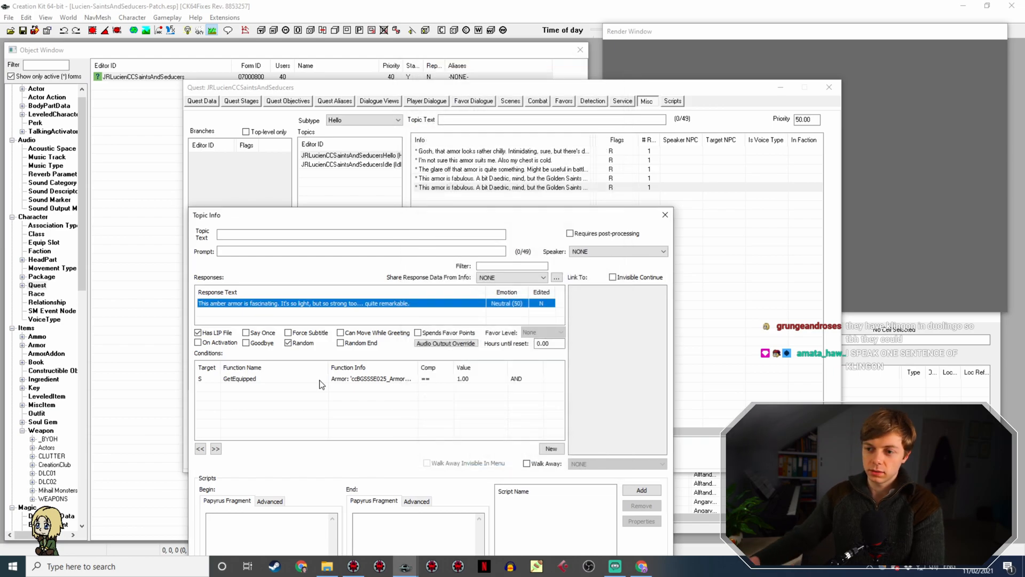
Review the amber armor info's GetEquipped condition and accept the edited topic info
double_click(297, 379)
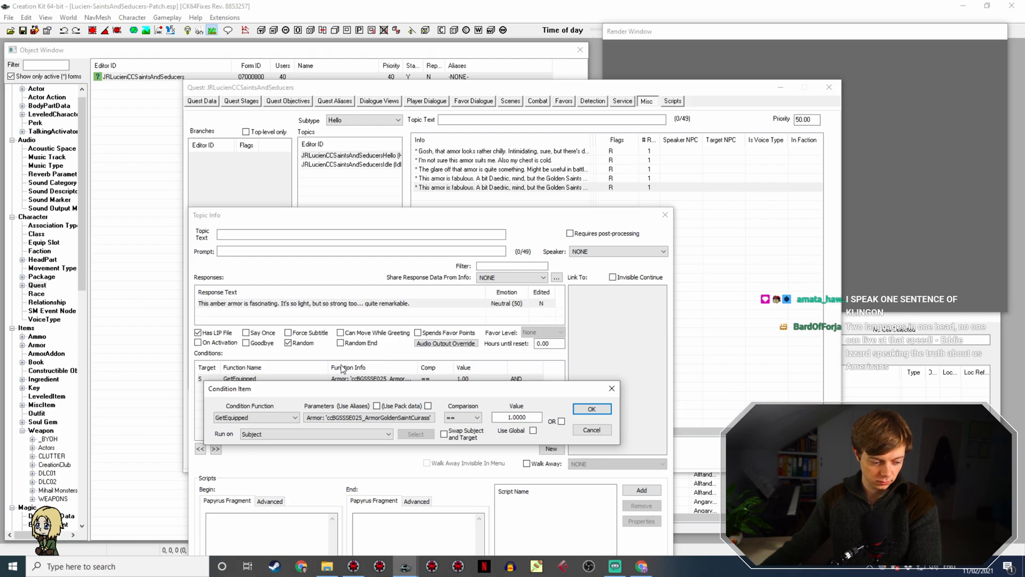
left_click(592, 409)
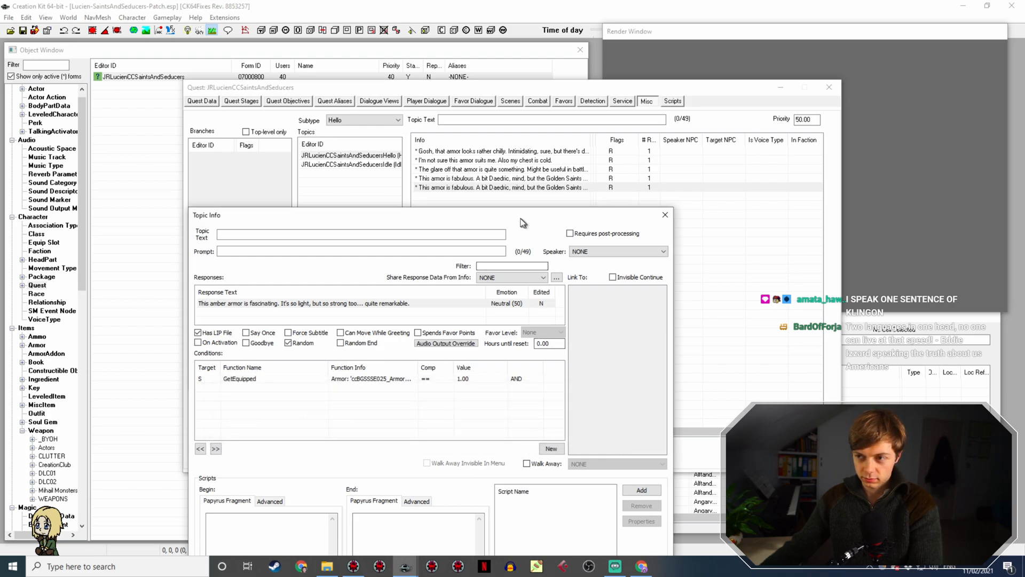
left_click_drag(522, 215, 362, 95)
left_click(441, 500)
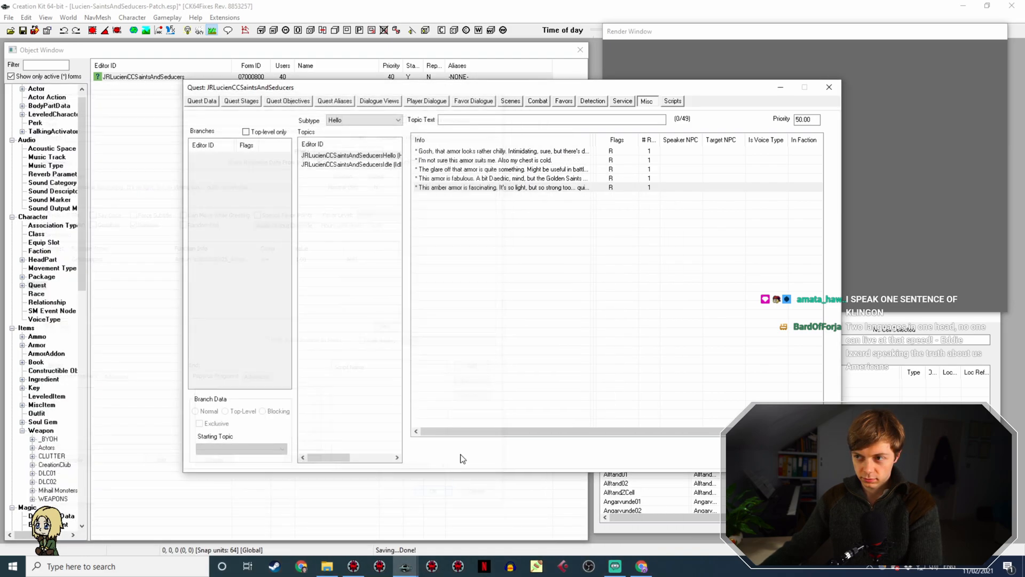
Reopen the amber armor info's GetEquipped condition and bring the Object Window to the front
double_click(550, 187)
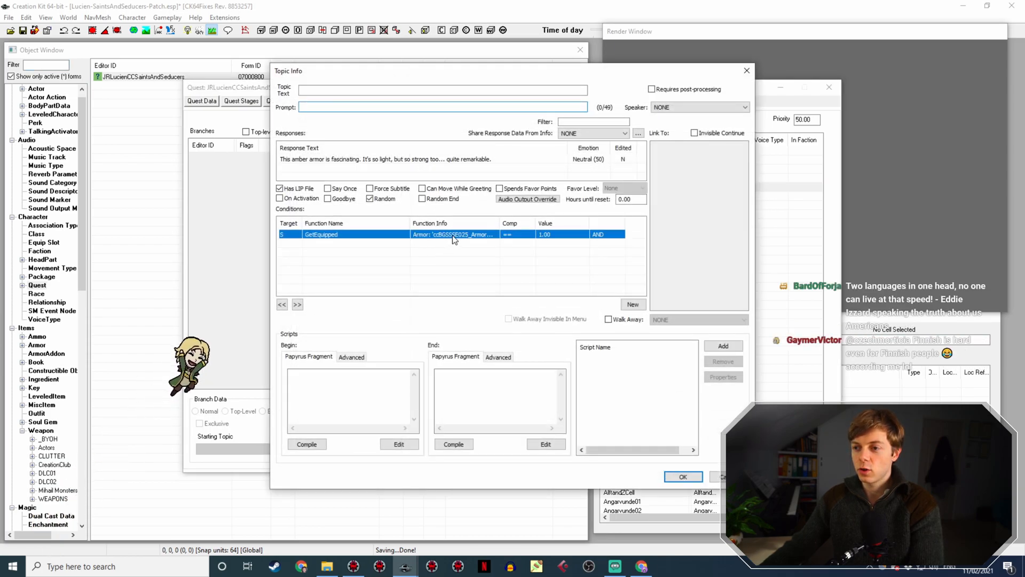
double_click(453, 236)
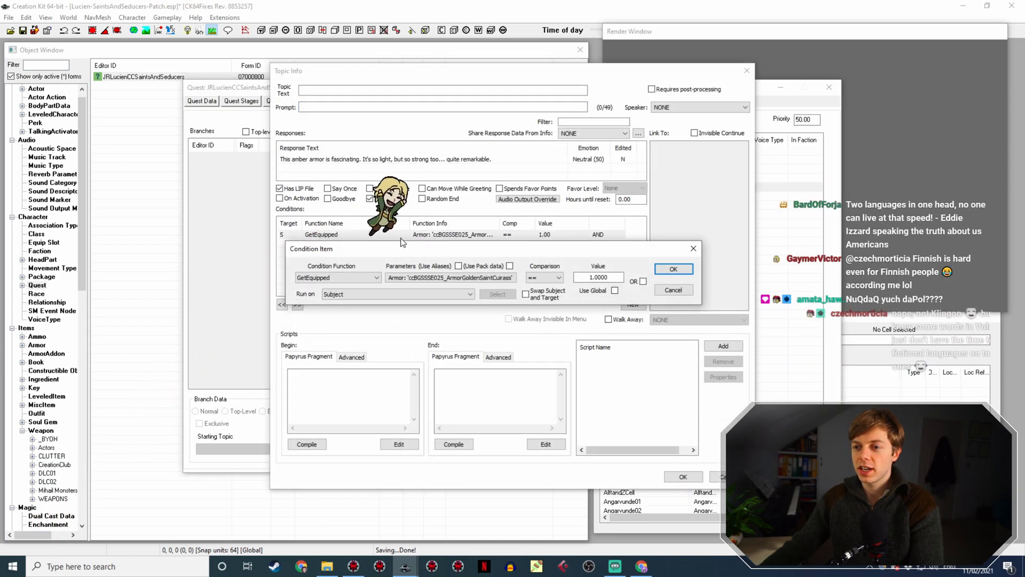
left_click(134, 363)
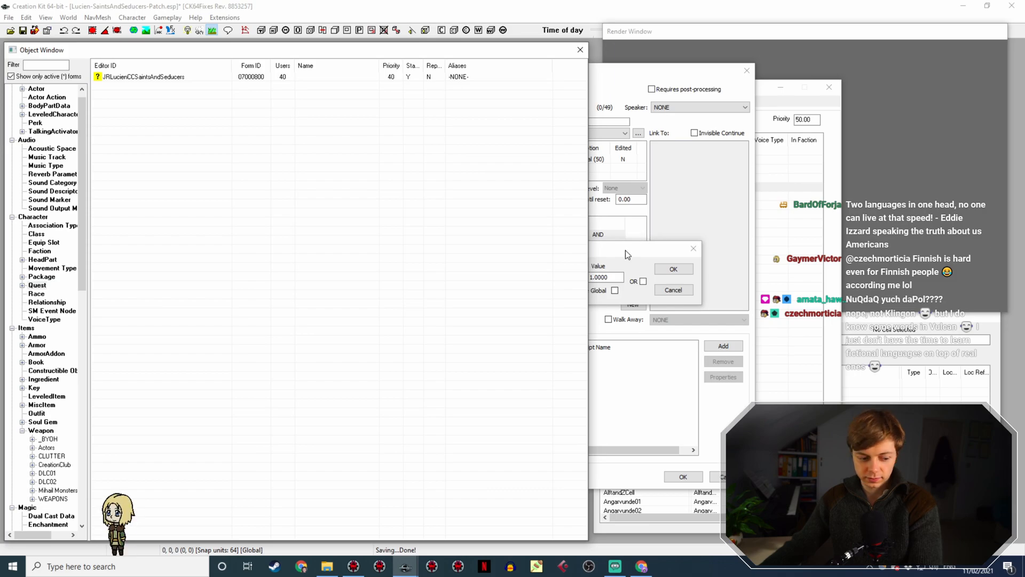
Set the amber armor line's GetEquipped condition to ccBGSSSE025_ArmorAmberCuirass, check its function info, and accept the topic info
left_click(626, 250)
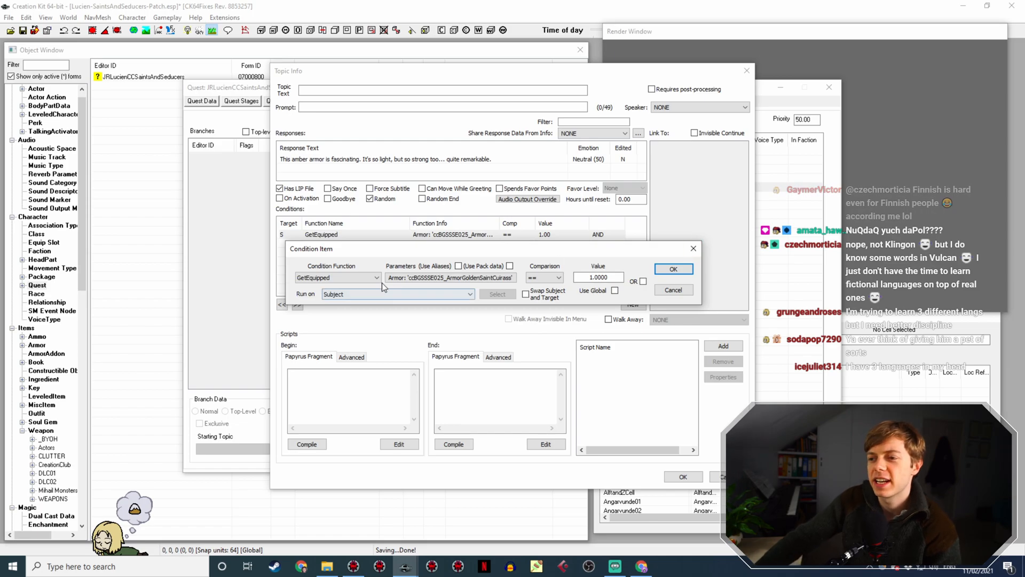
double_click(463, 277)
left_click(470, 317)
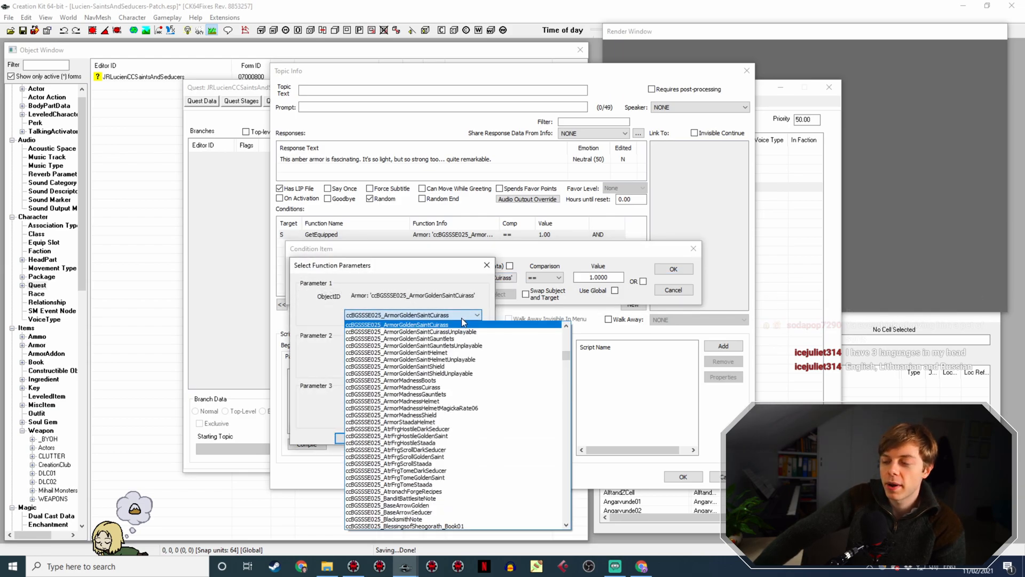
scroll(501, 382, "up", 5)
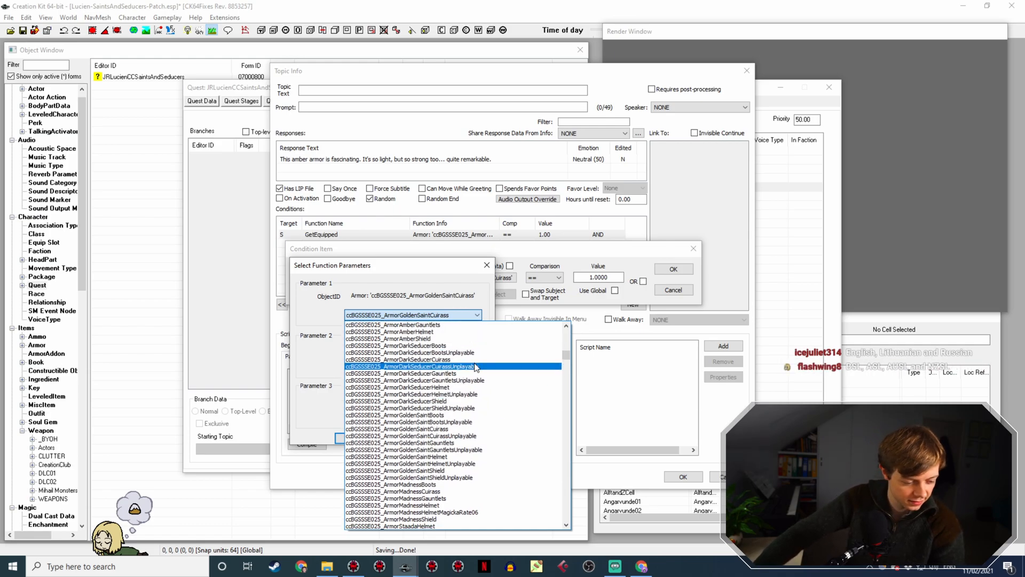
scroll(475, 368, "up", 1)
scroll(476, 368, "up", 2)
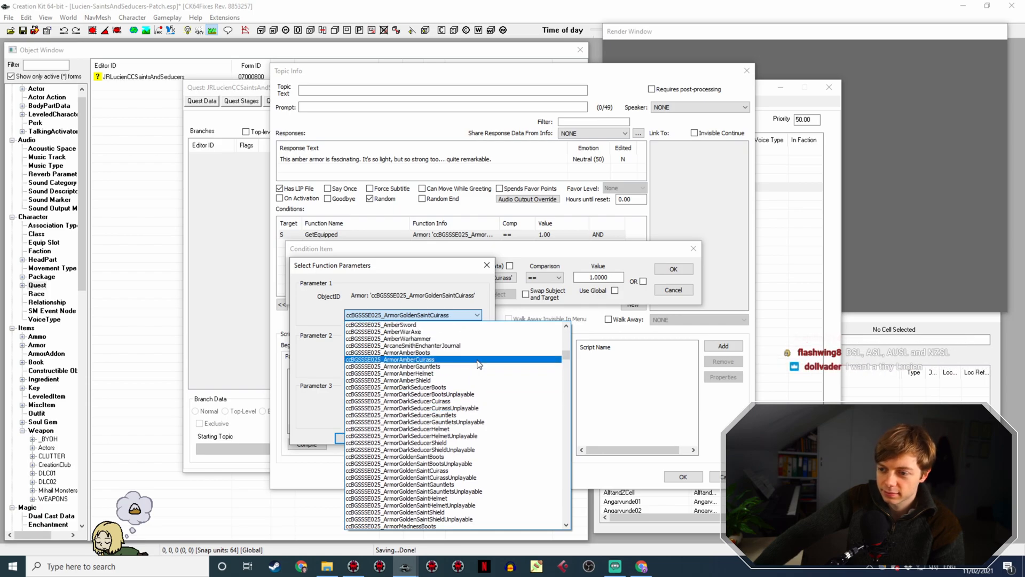
left_click(478, 360)
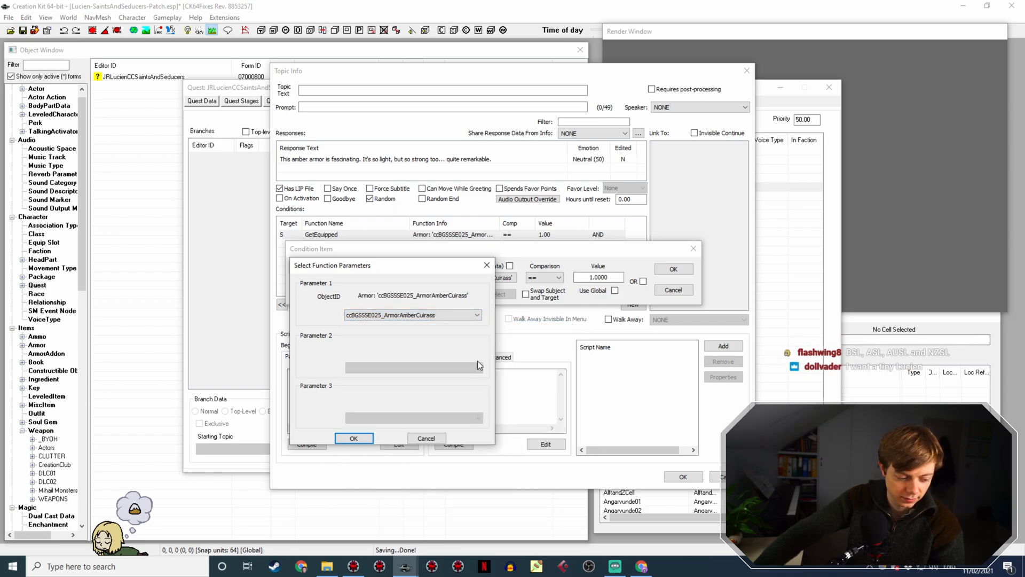
left_click(348, 438)
left_click(673, 269)
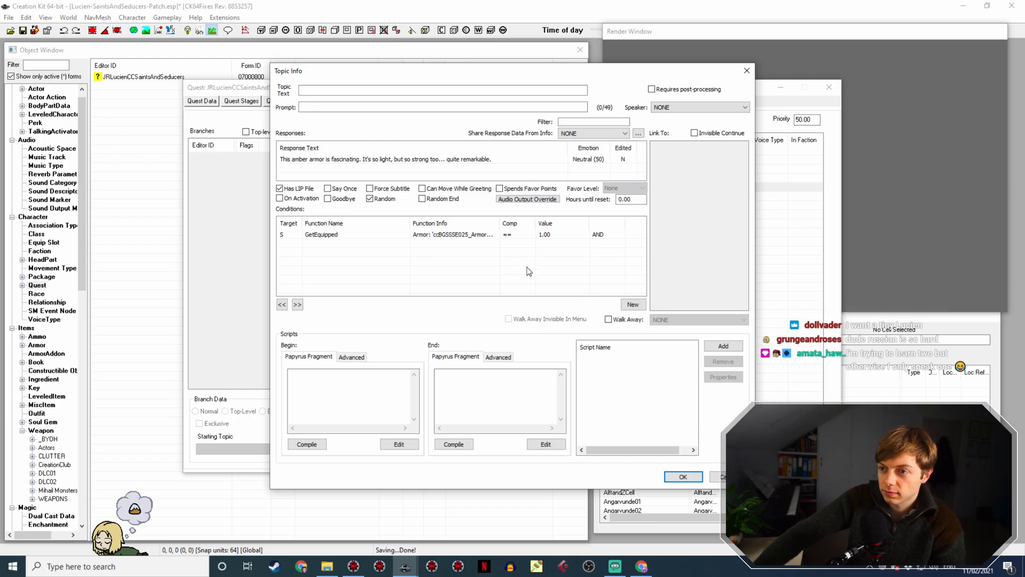
left_click_drag(496, 221, 474, 221)
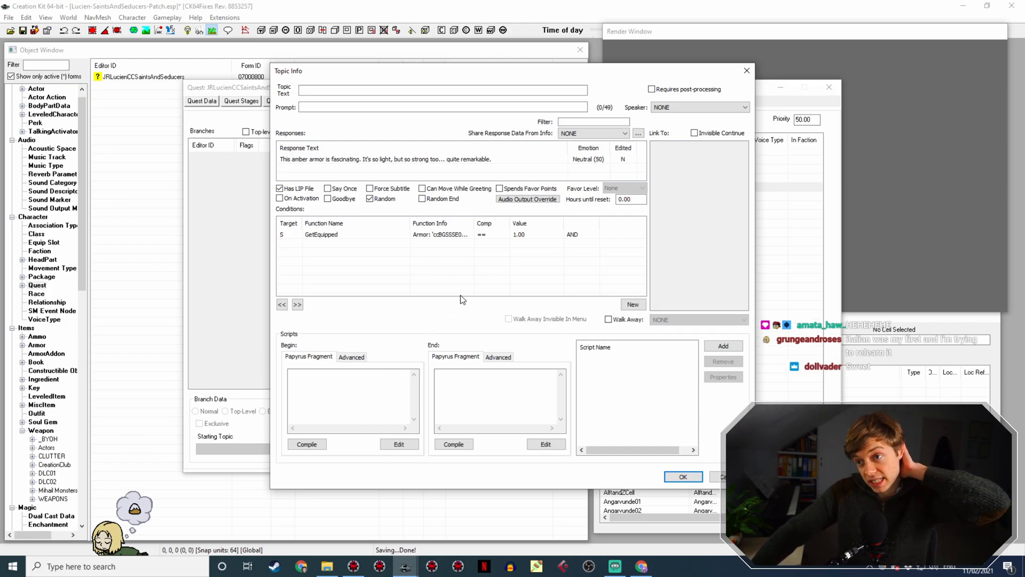
left_click_drag(472, 223, 511, 224)
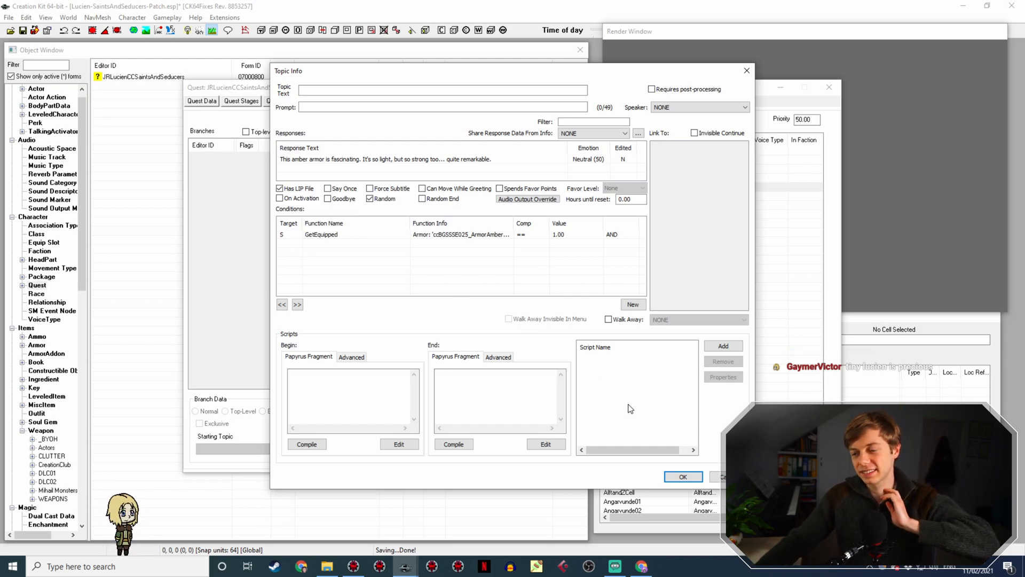
left_click(683, 476)
Duplicate the "This amber armor is fascinating" greeting and open the copy's response for editing
right_click(555, 187)
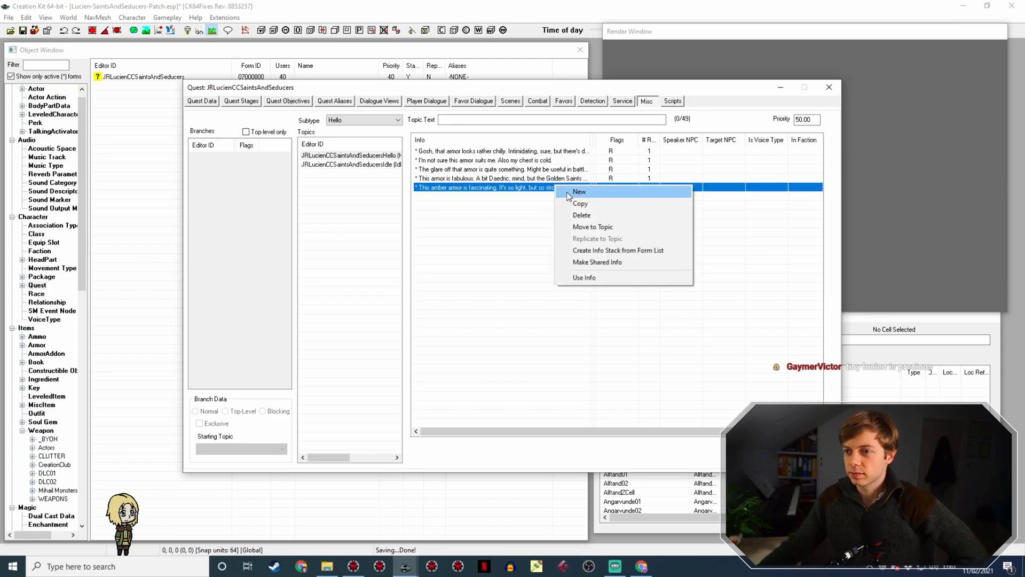
left_click(579, 203)
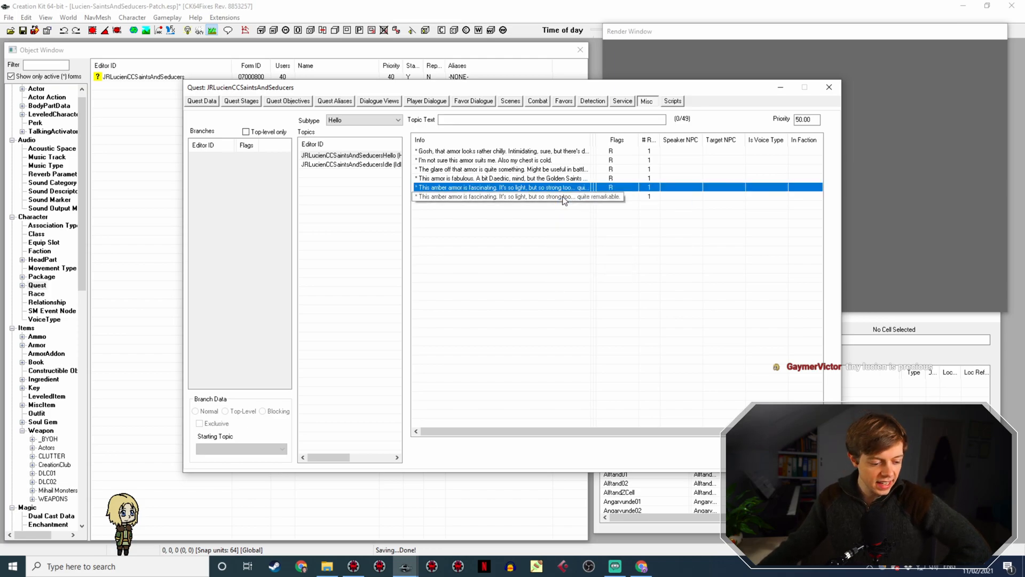
double_click(561, 197)
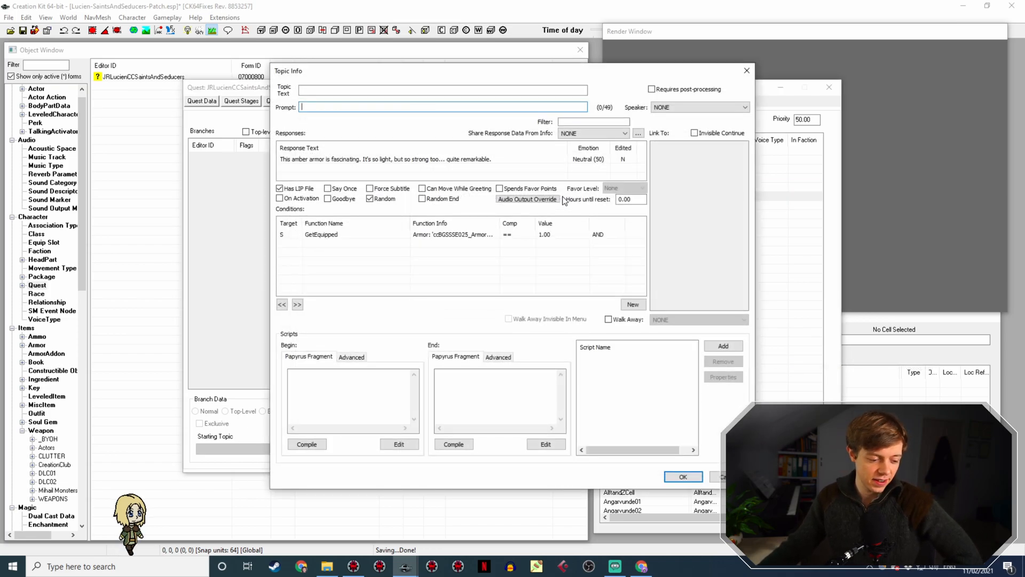
double_click(340, 163)
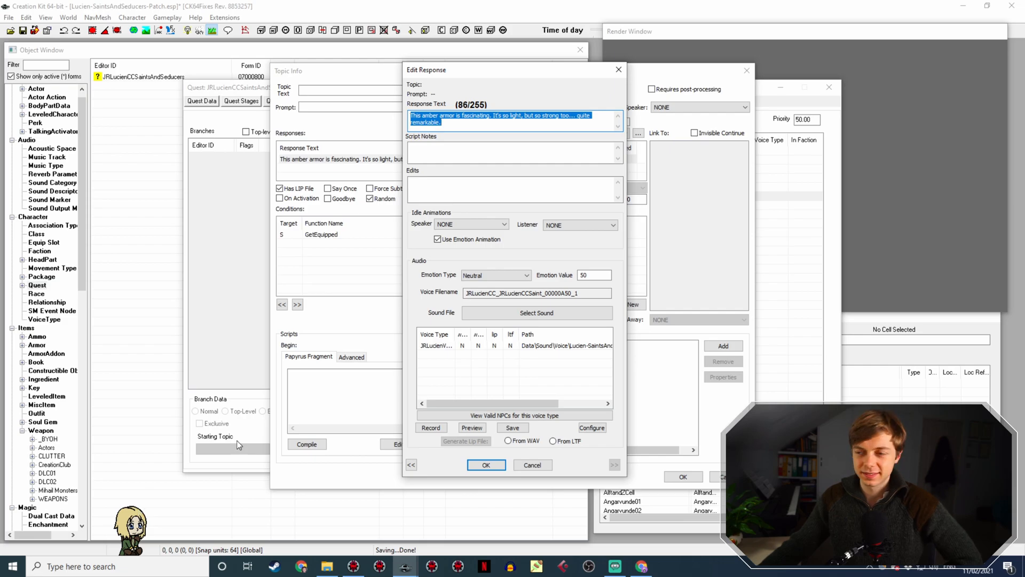
Switch to the browser, examine the Skyrim:Amber wiki article and the Amber Armor image, and return to the Creation Kit
left_click(642, 565)
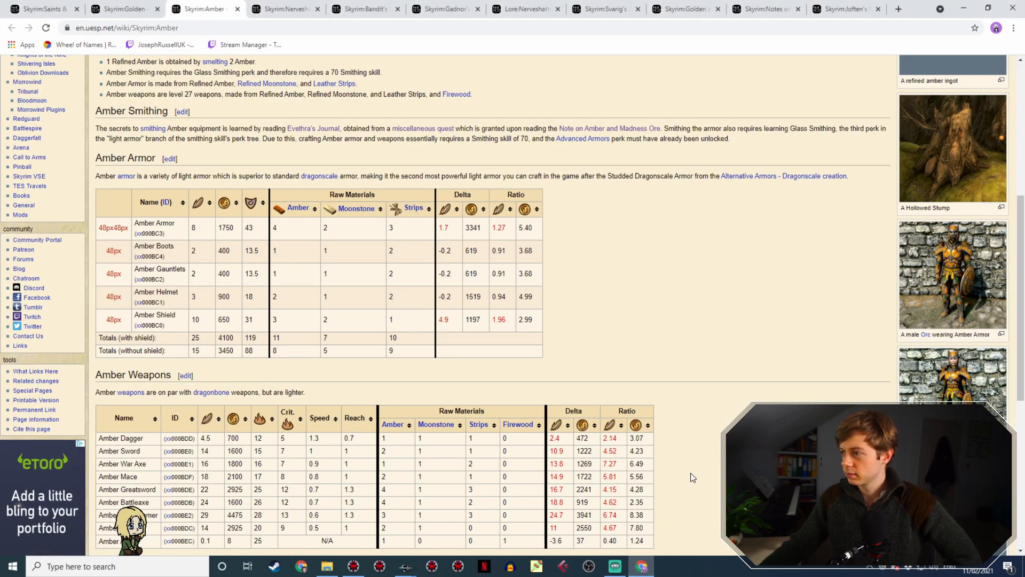
scroll(692, 476, "up", 1)
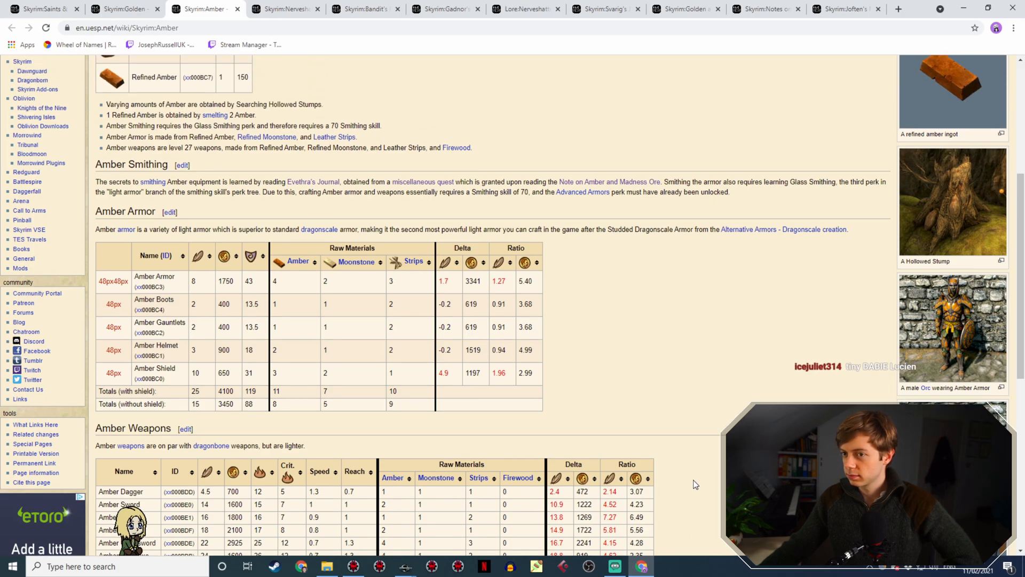
scroll(632, 365, "up", 5)
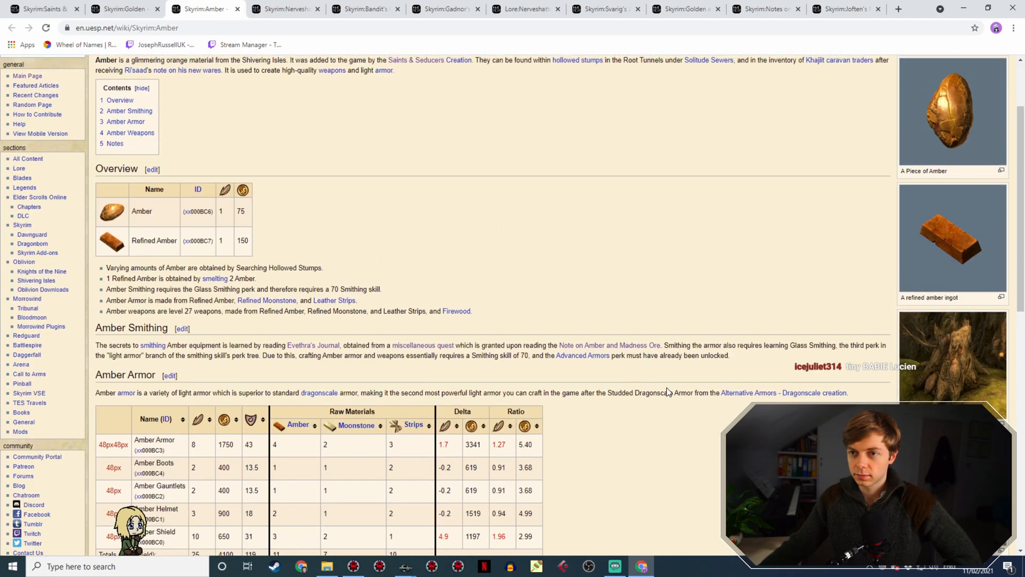
scroll(680, 408, "down", 13)
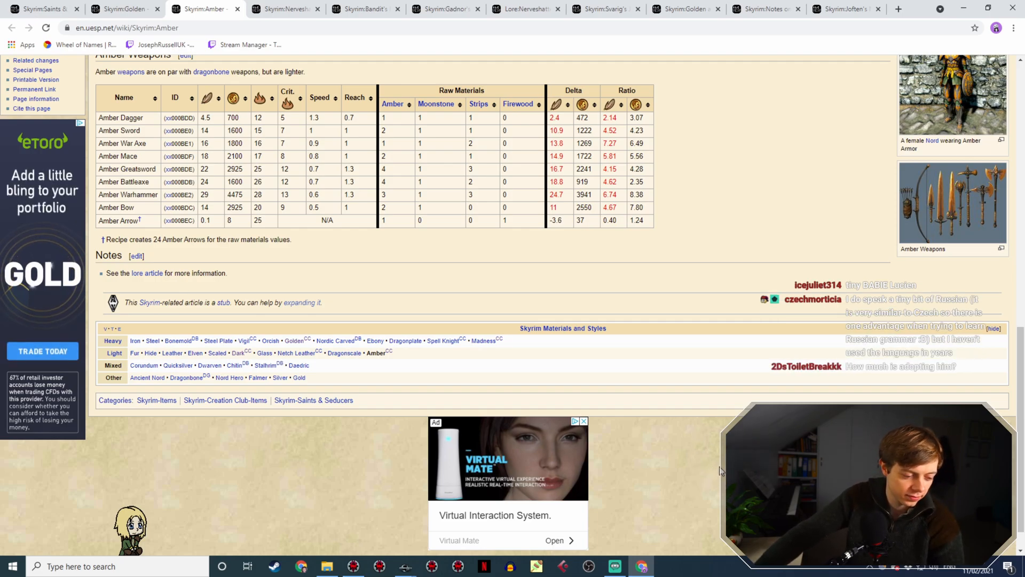
scroll(717, 475, "up", 3)
scroll(406, 305, "up", 9)
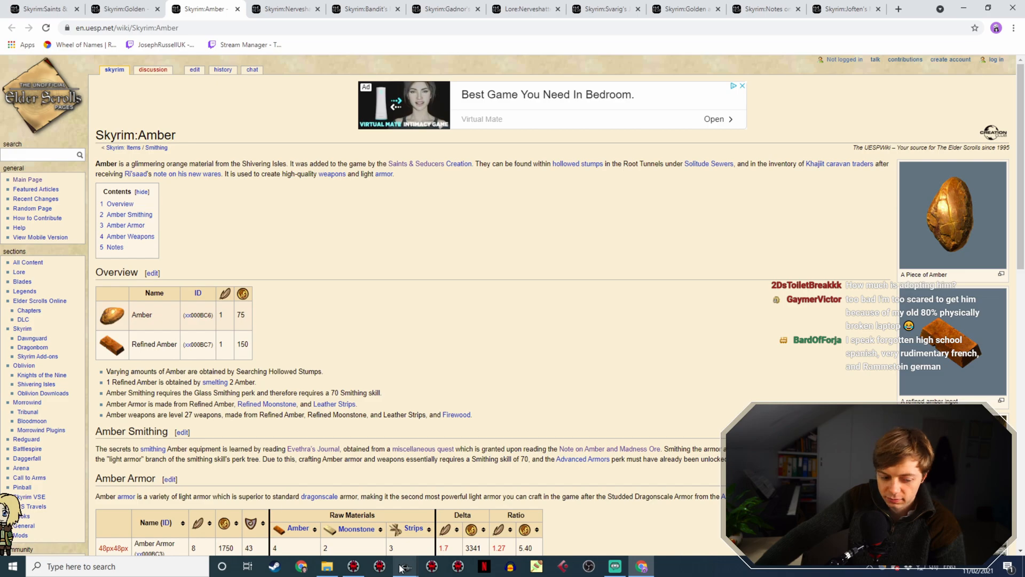
mouse_move(405, 565)
left_click(486, 502)
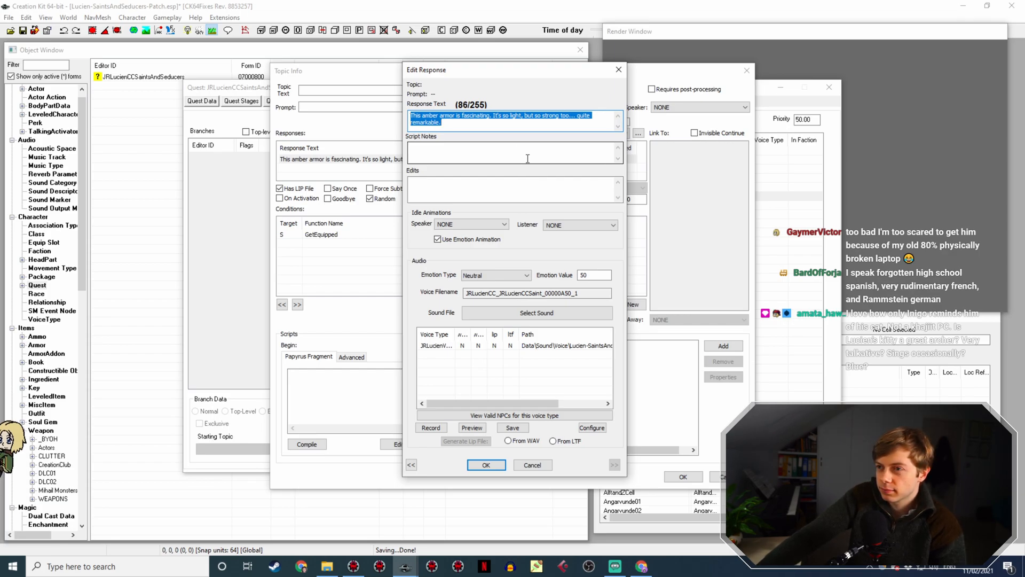
key("alt+Tab")
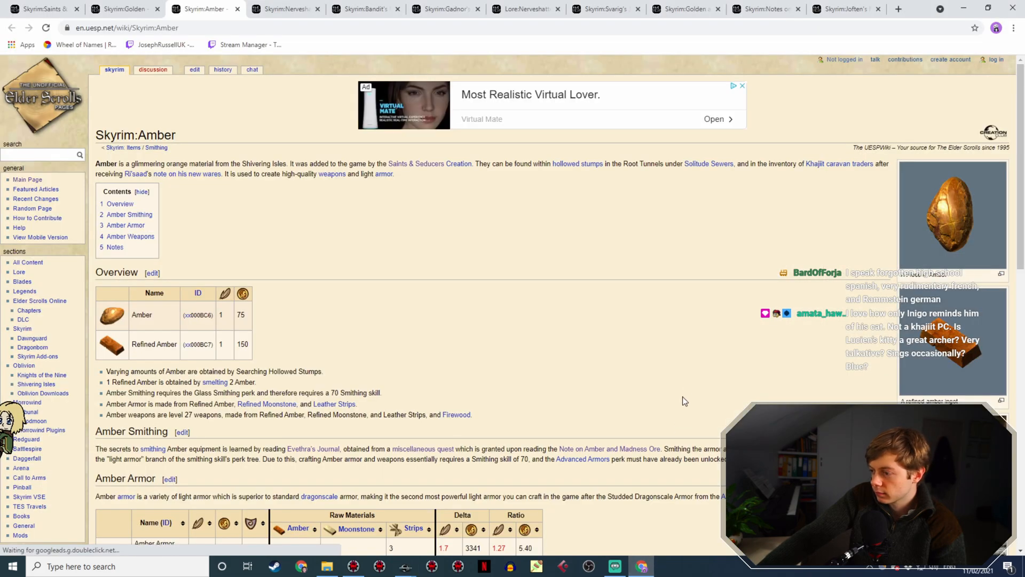
scroll(683, 396, "down", 5)
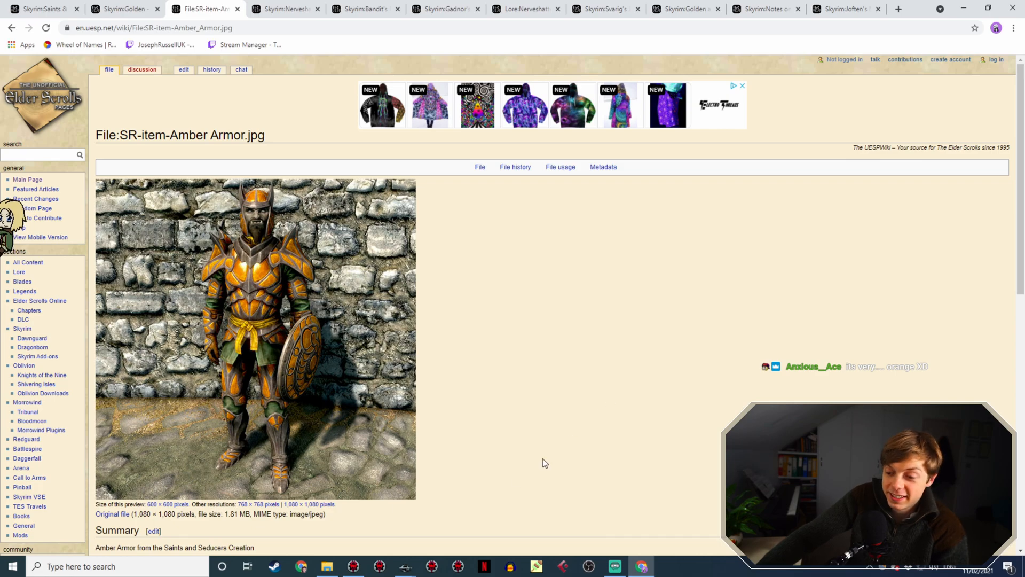
mouse_move(411, 563)
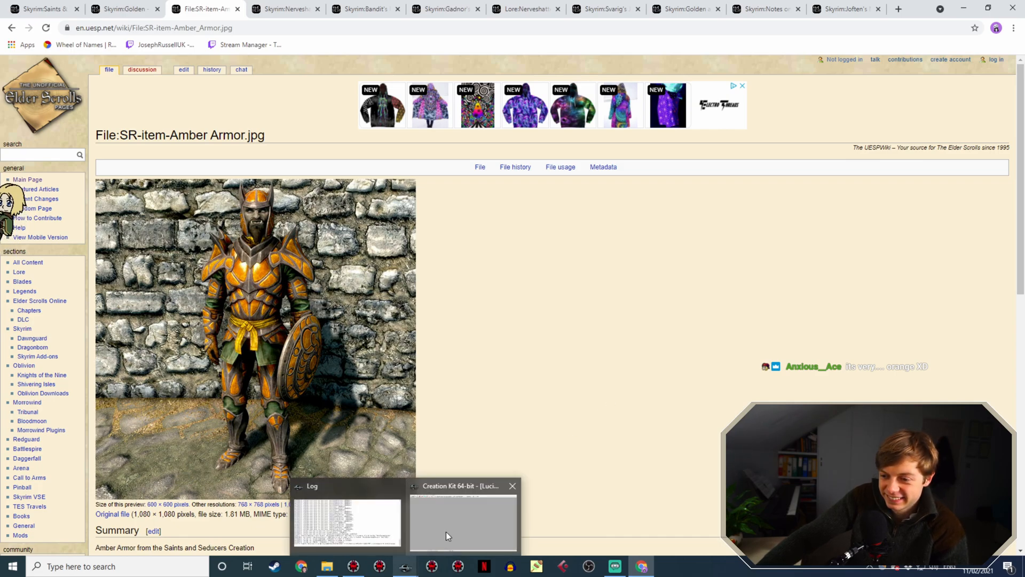
left_click(446, 531)
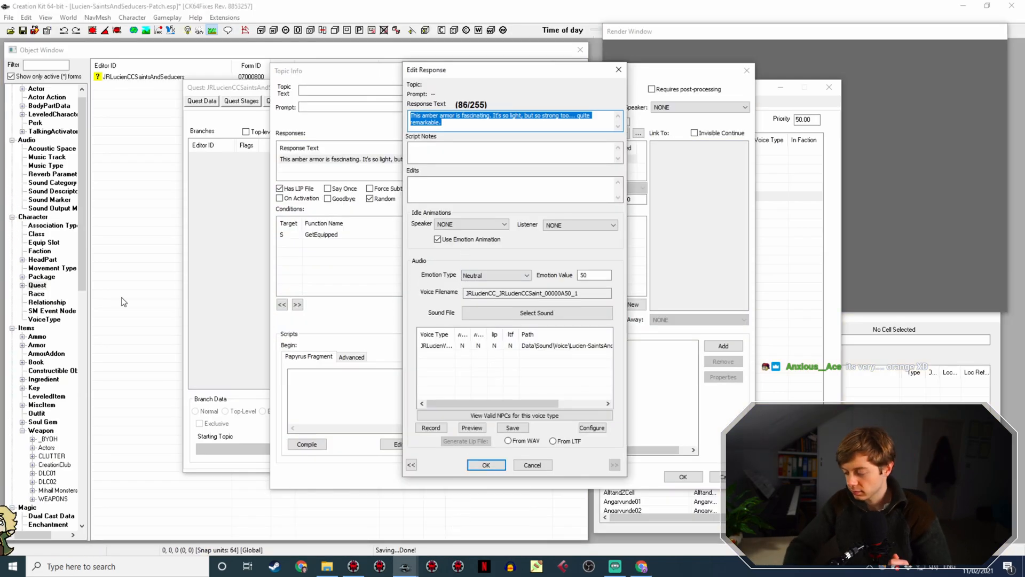
Replace the copied greeting's response text with "You look great in orange."
type("Y")
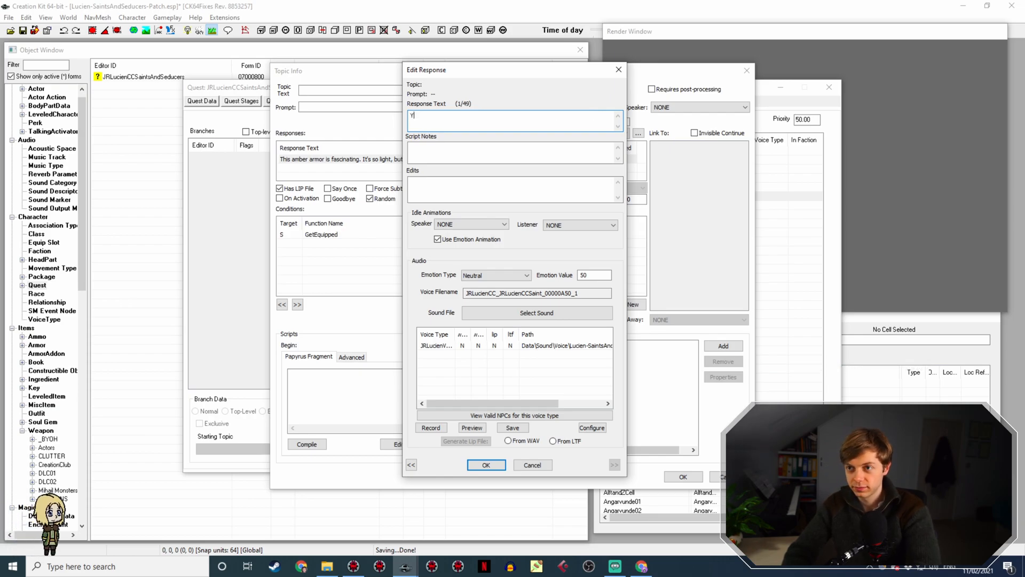
type("ou look great in orange.")
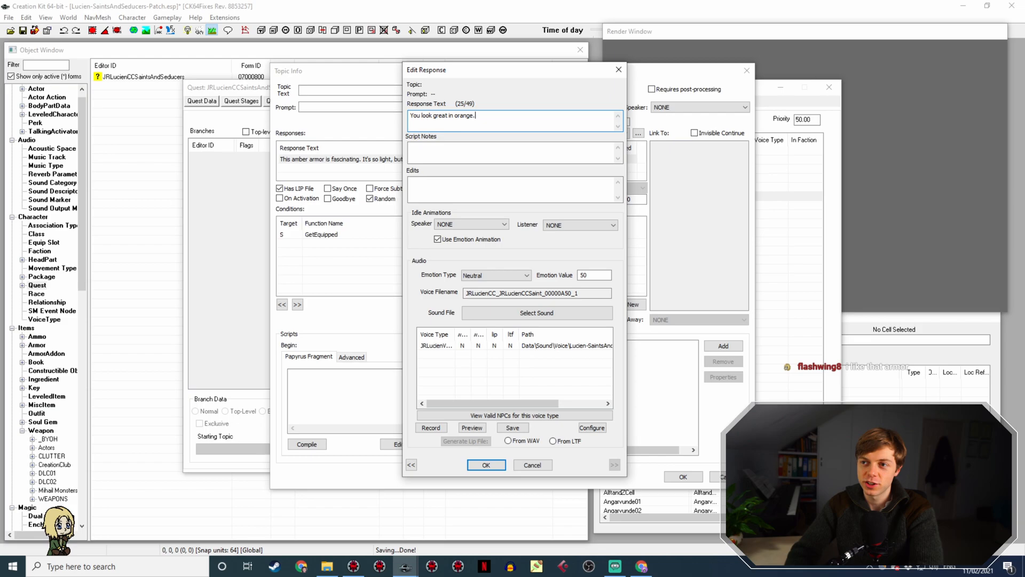
key("Return")
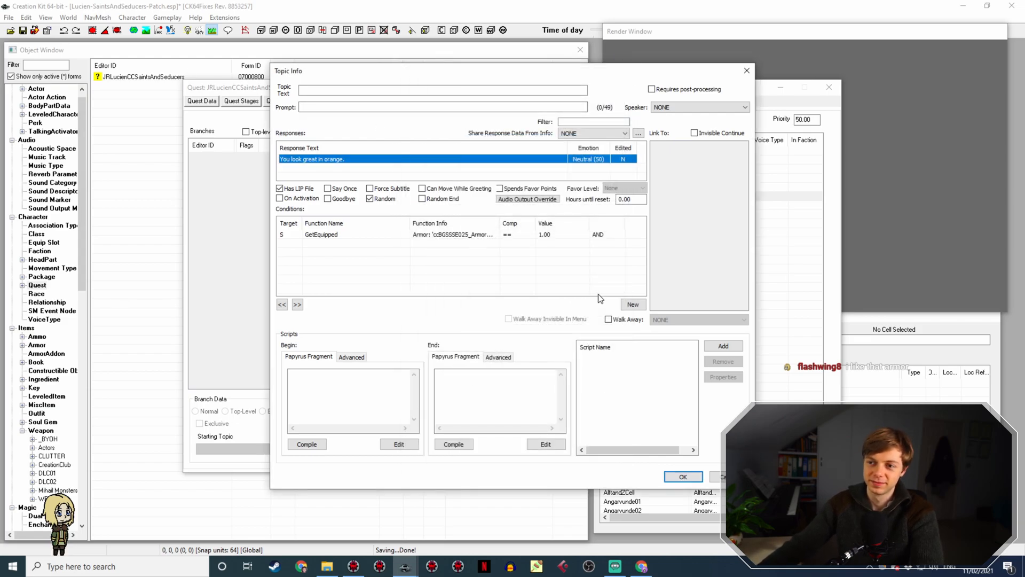
Make the orange line's GetEquipped condition run on the player and accept the topic info
double_click(320, 235)
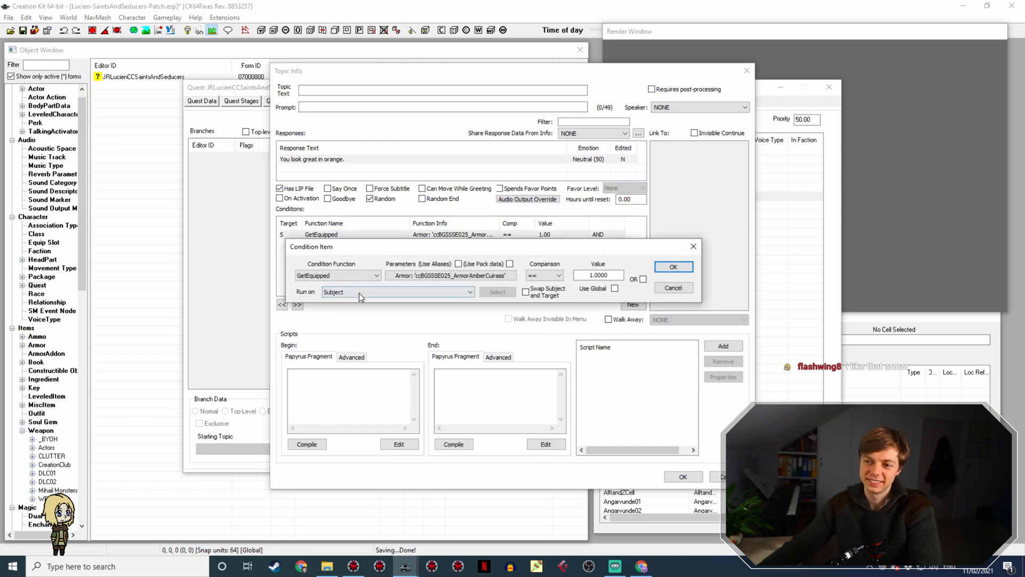
left_click(359, 293)
left_click(373, 358)
left_click(670, 267)
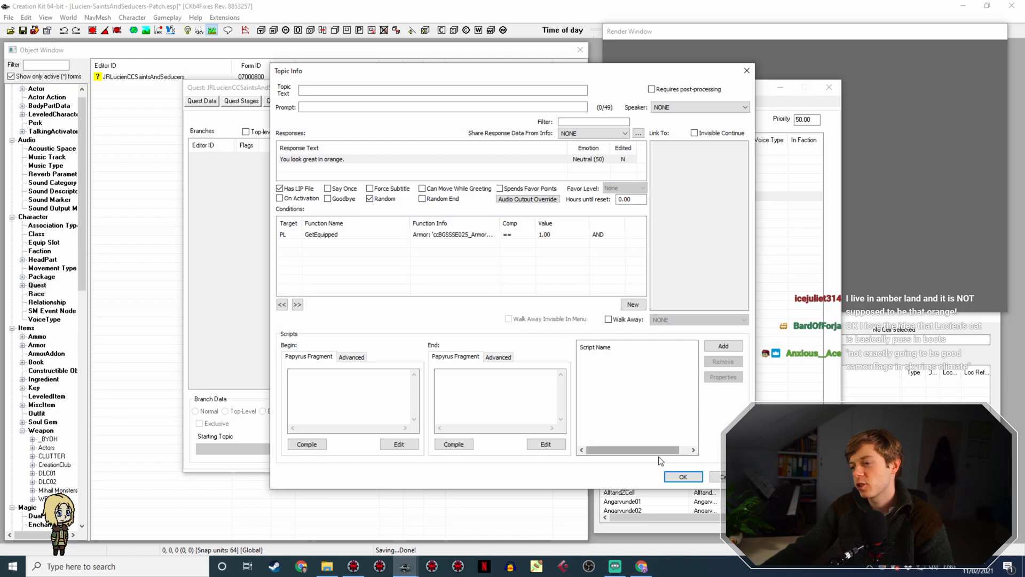
left_click(678, 477)
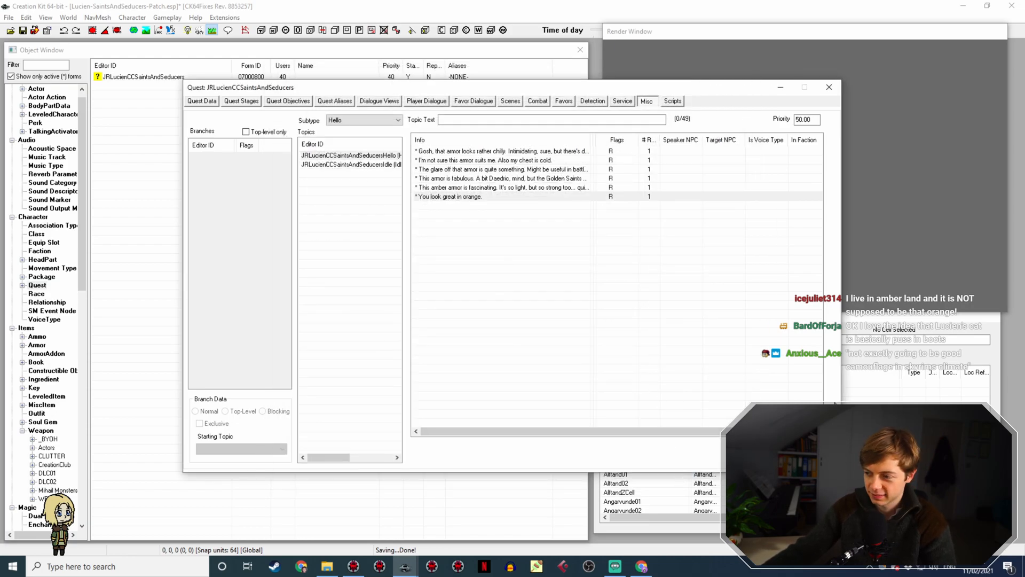
Accept the quest changes, save the plugin, and reopen JRLucienCCSaintsAndSeducers to review its dialogue conditions and Hello topic
left_click(764, 456)
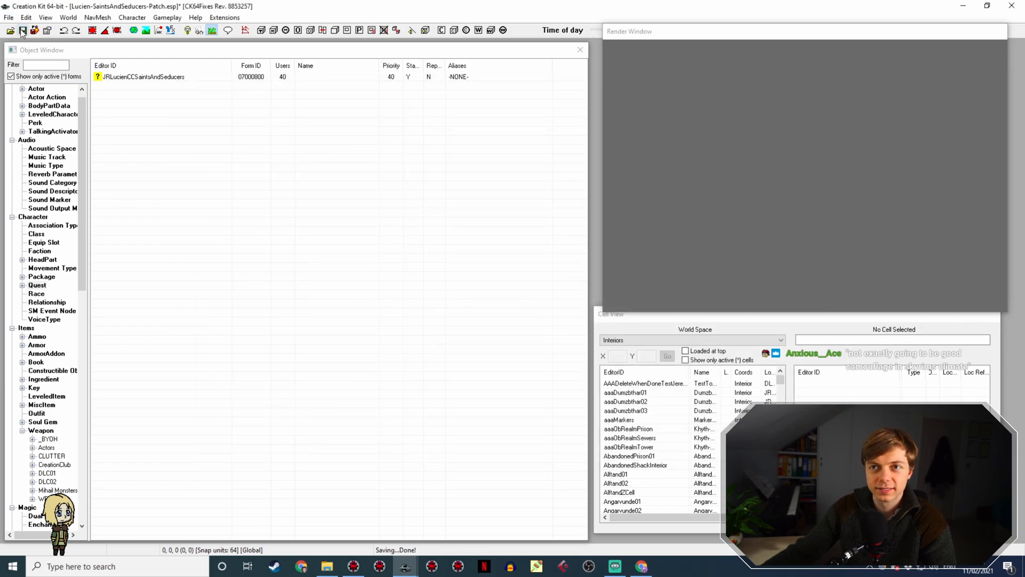
double_click(158, 77)
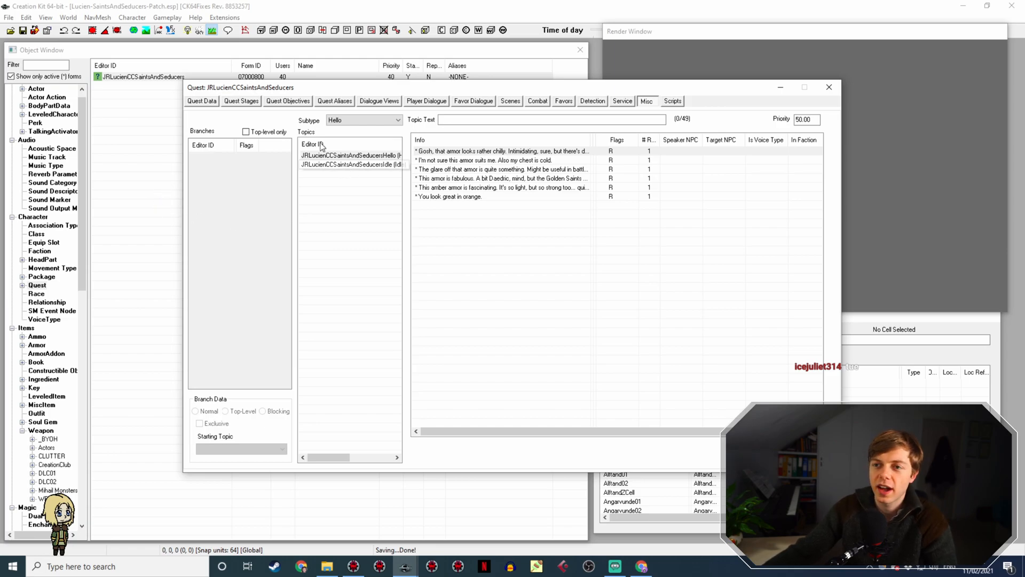
left_click(211, 103)
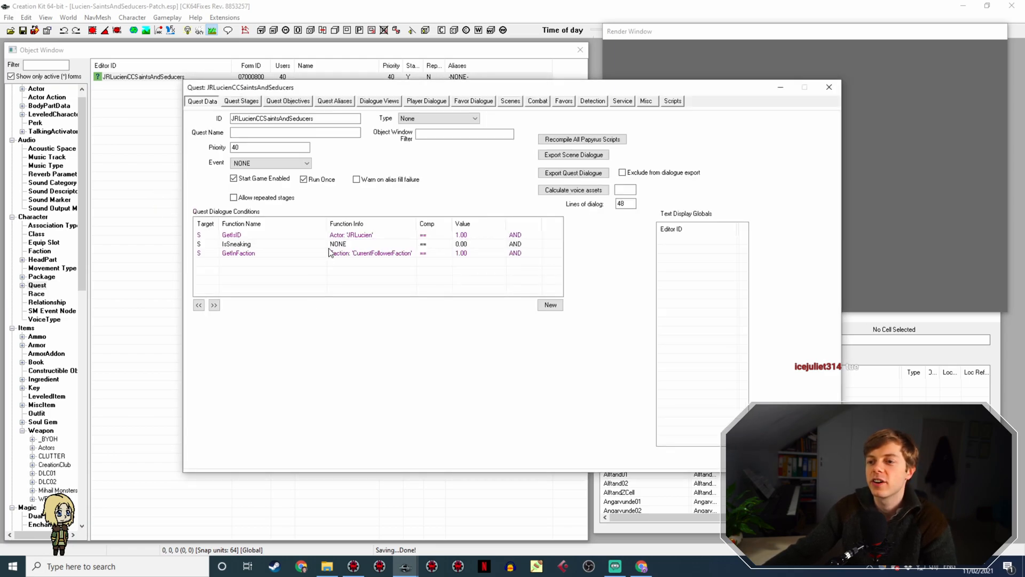
left_click(646, 102)
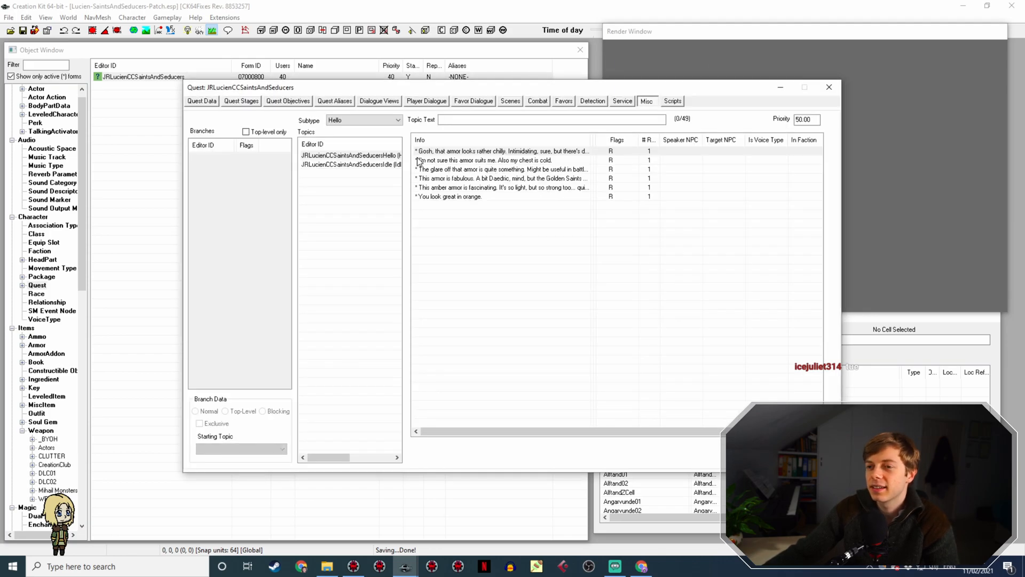
left_click(398, 164)
left_click(379, 156)
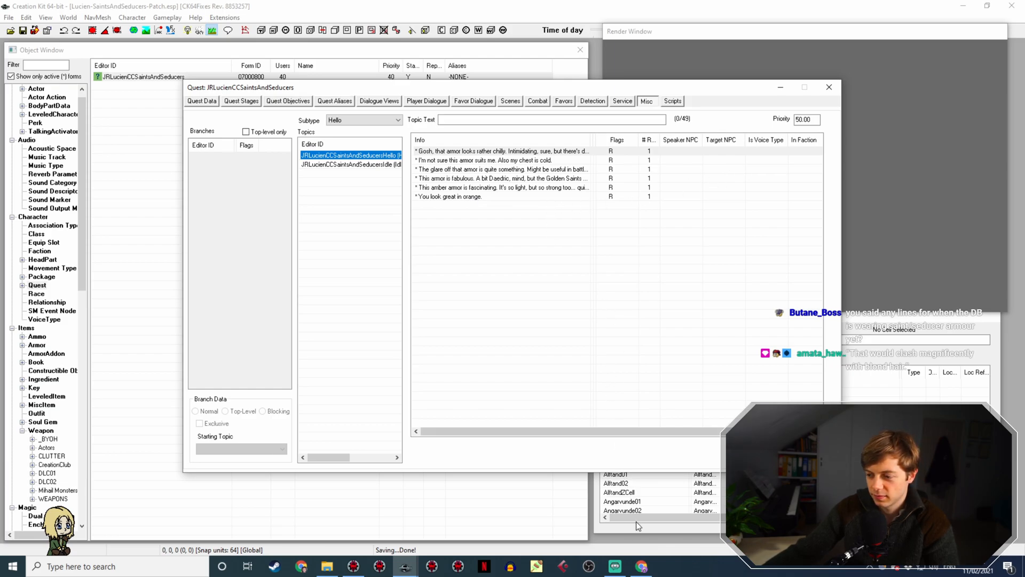
Switch to the browser and go back from the Amber Armor image to the Skyrim:Amber article
left_click(641, 566)
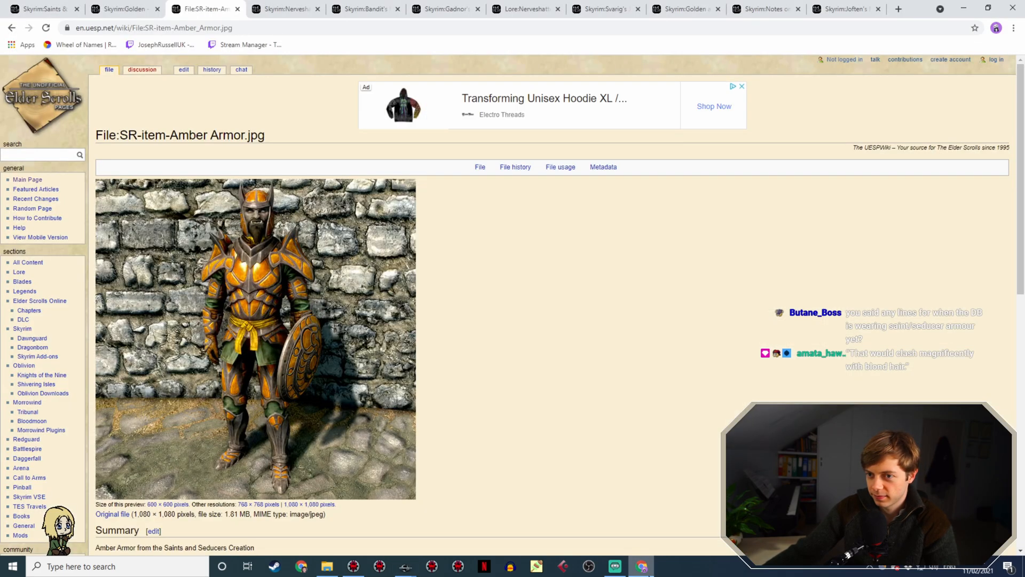
left_click(11, 28)
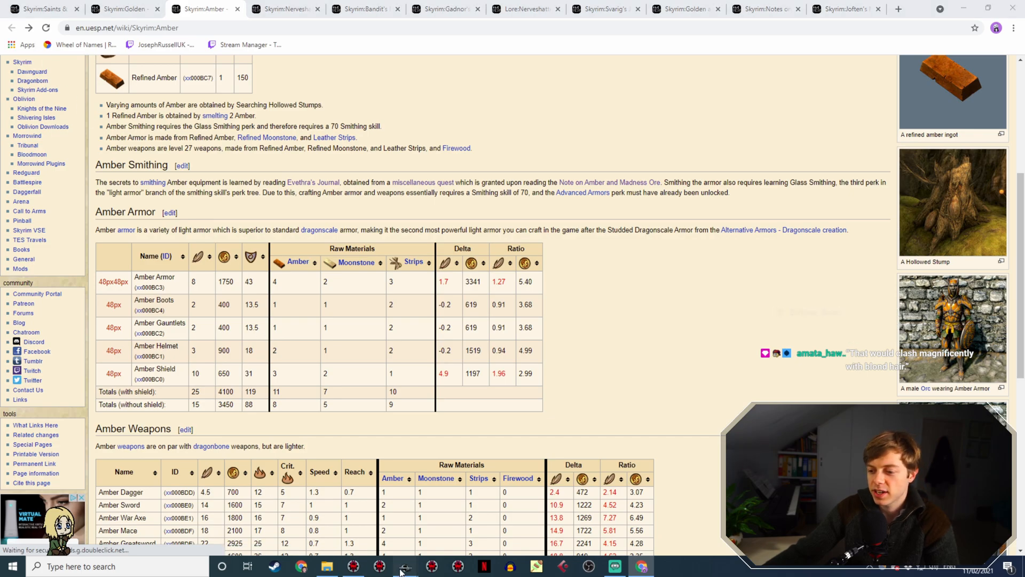
Return to the Creation Kit, widen the Info column, duplicate the "You look great in orange." response, and open the copy
mouse_move(406, 566)
left_click(436, 542)
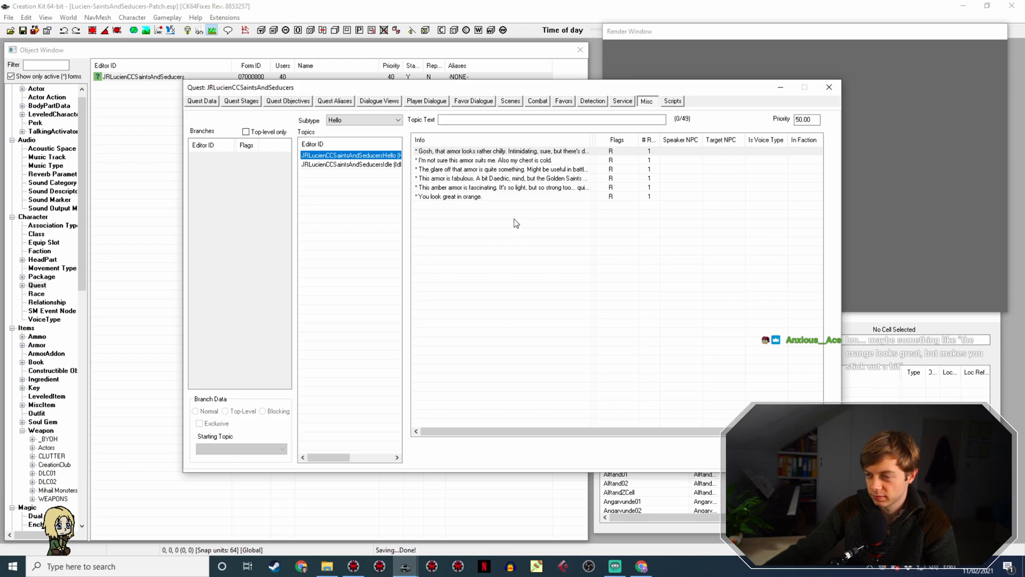
left_click_drag(590, 152, 733, 152)
left_click(726, 154)
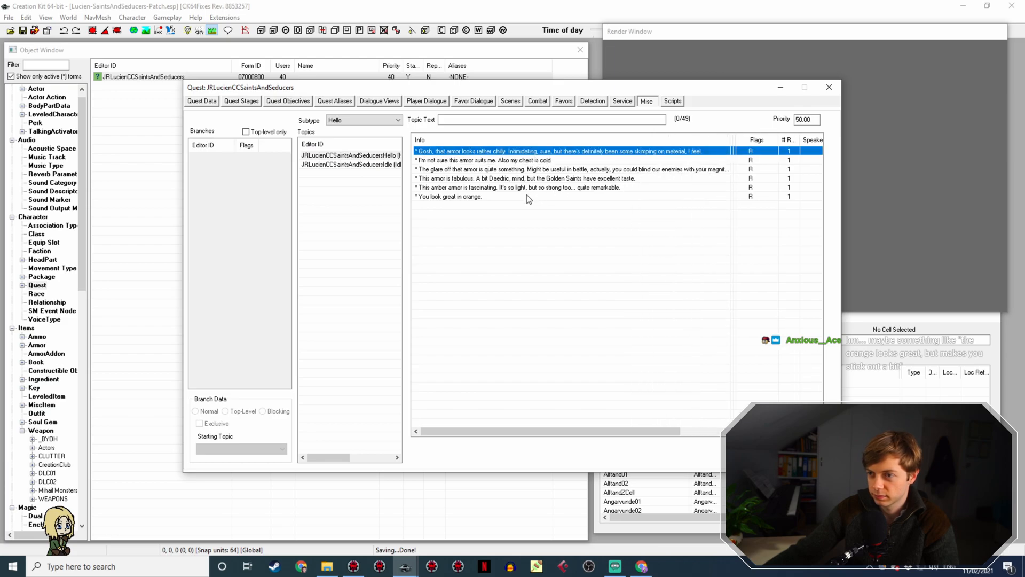
right_click(481, 198)
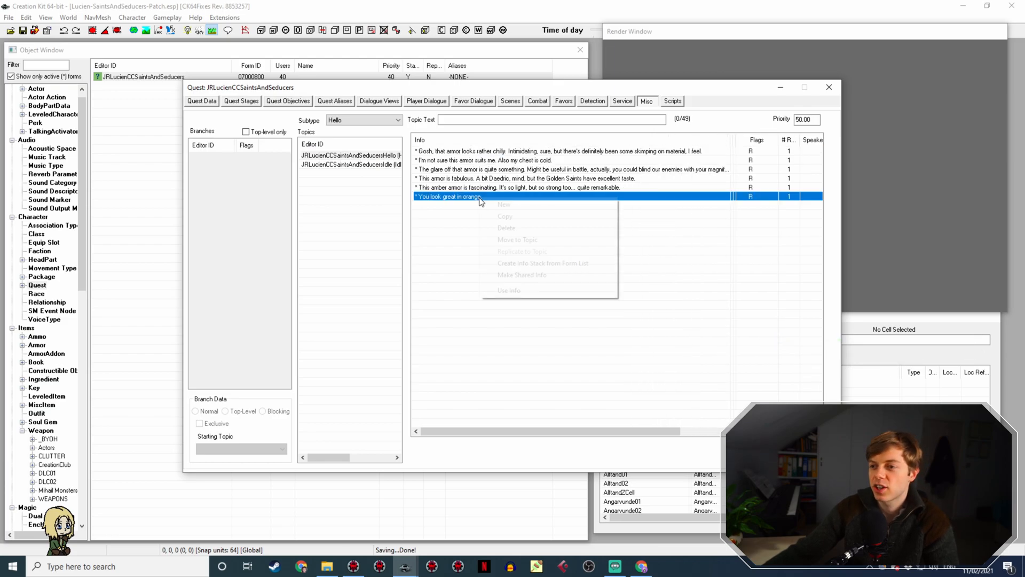
left_click(498, 215)
double_click(496, 206)
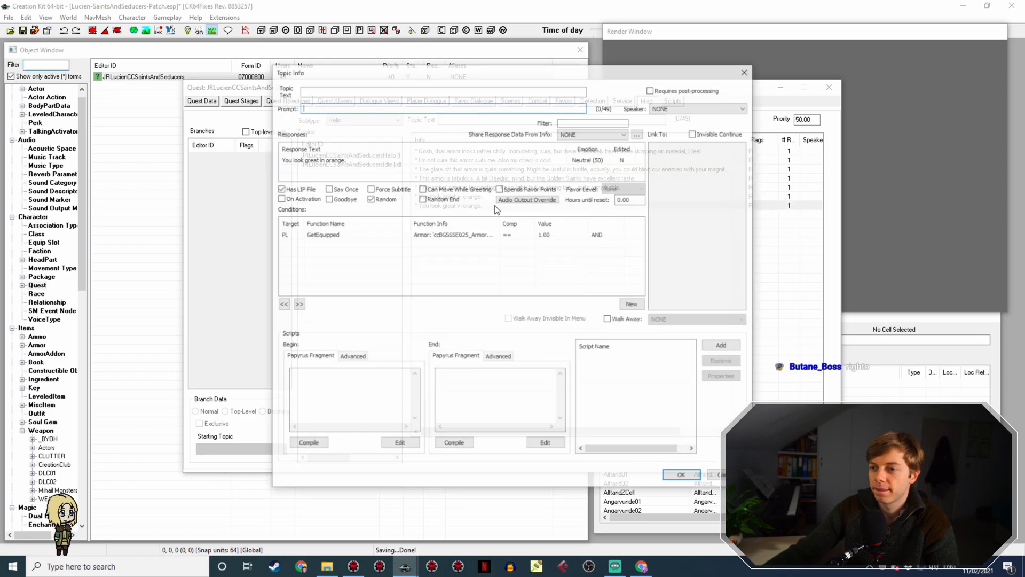
Set the copied line's amber cuirass GetEquipped condition to OR and accept the topic info
double_click(587, 235)
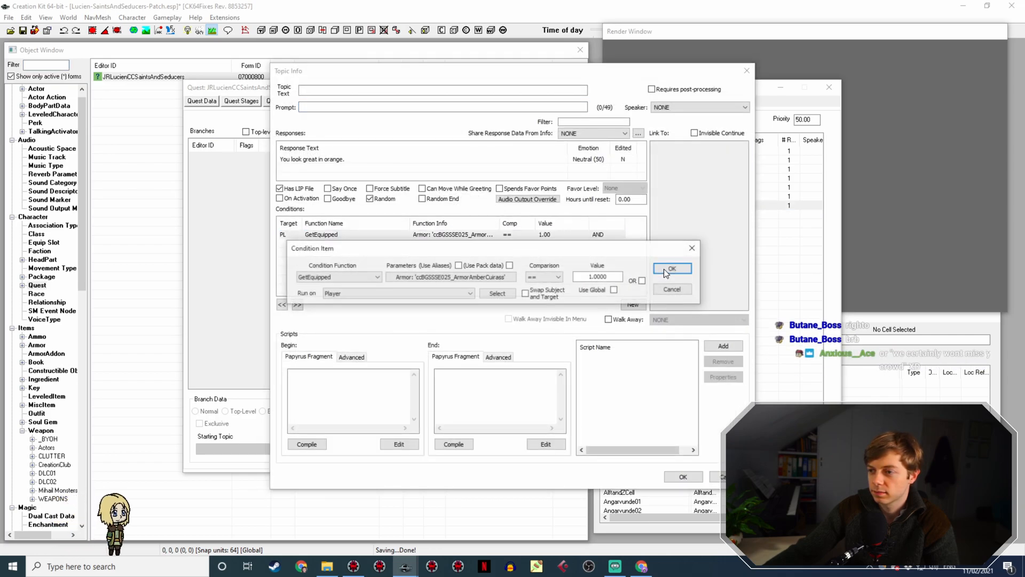
left_click(641, 281)
left_click(672, 268)
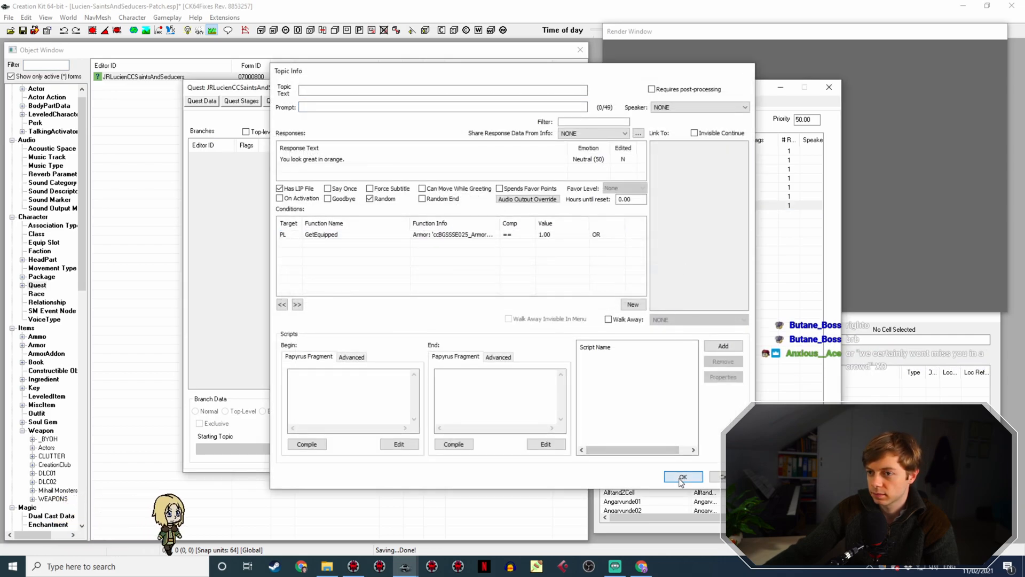
left_click(683, 477)
Copy the GetEquipped condition from the "glare off that armor" line into the duplicated orange line, placing it below the amber cuirass condition
left_click(525, 160)
left_click(516, 169)
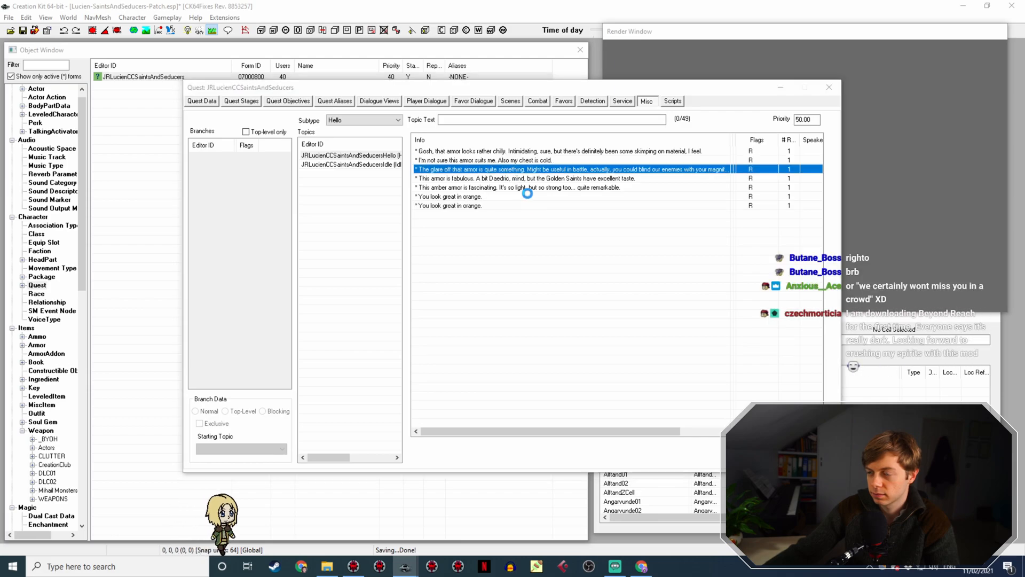
right_click(514, 231)
left_click(555, 280)
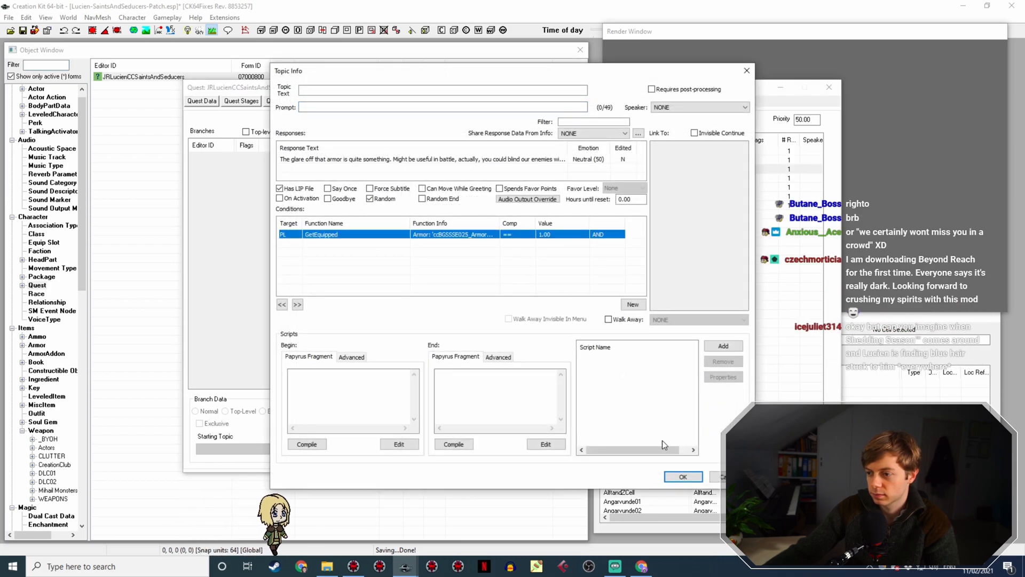
left_click(674, 479)
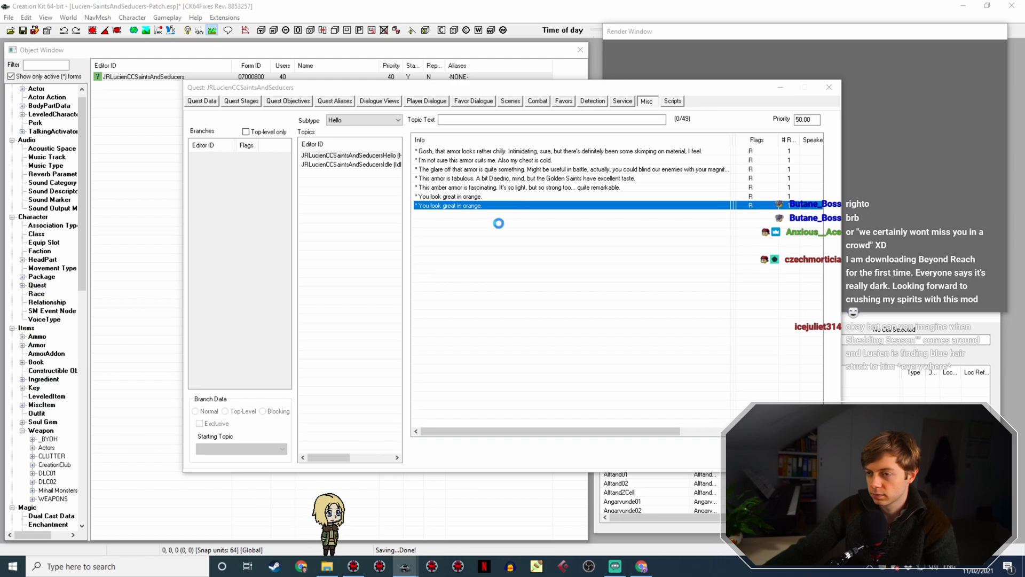
right_click(417, 265)
left_click(443, 332)
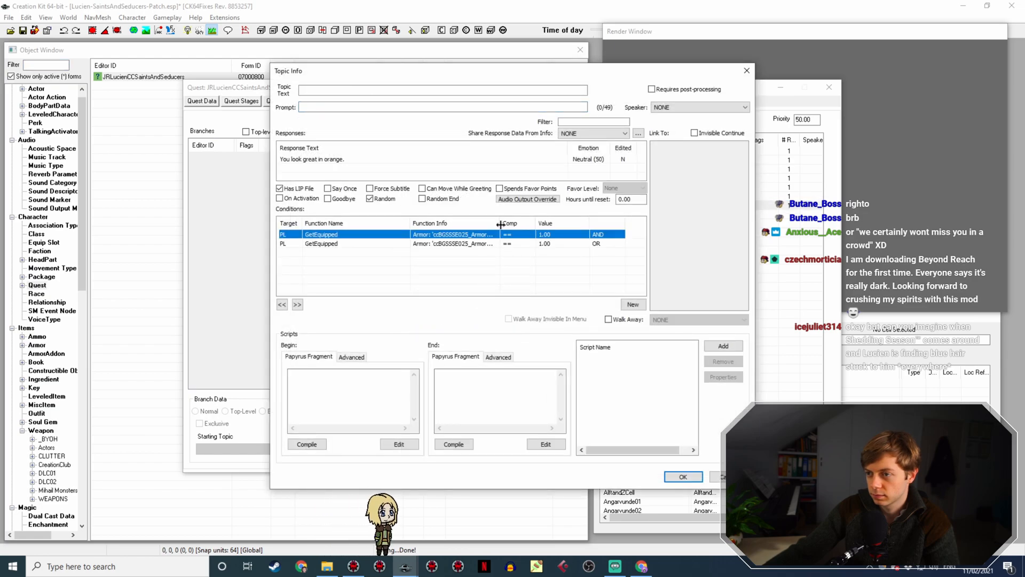
key("Right")
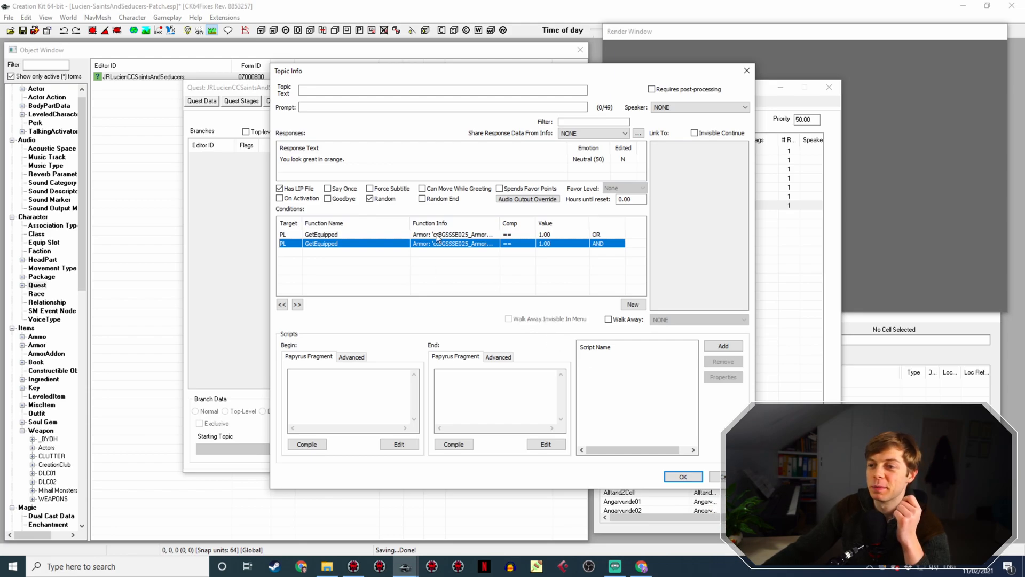
Set the Golden Saint cuirass condition to OR and widen the Function Info column to show the full armor names
double_click(509, 244)
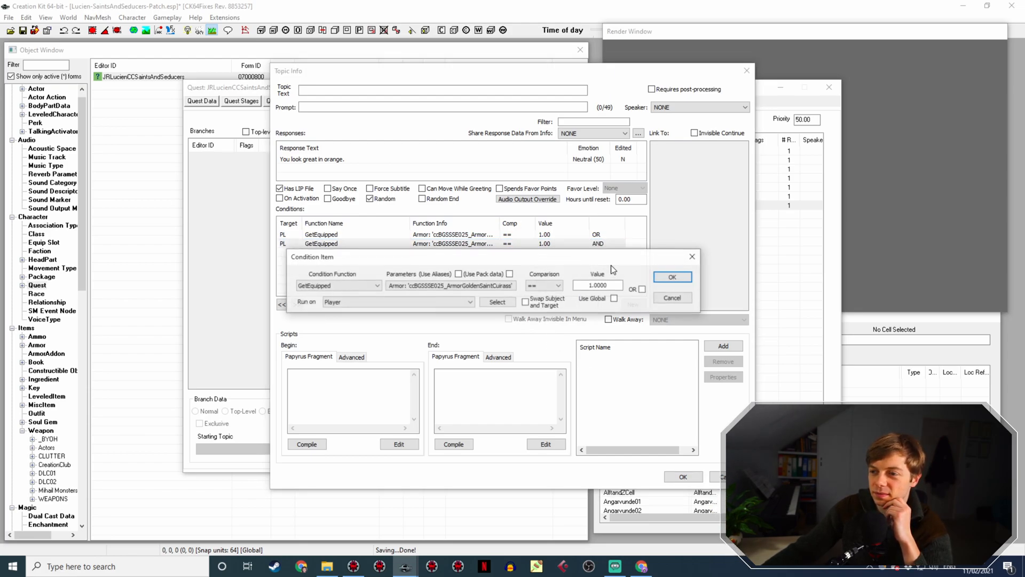
left_click(665, 281)
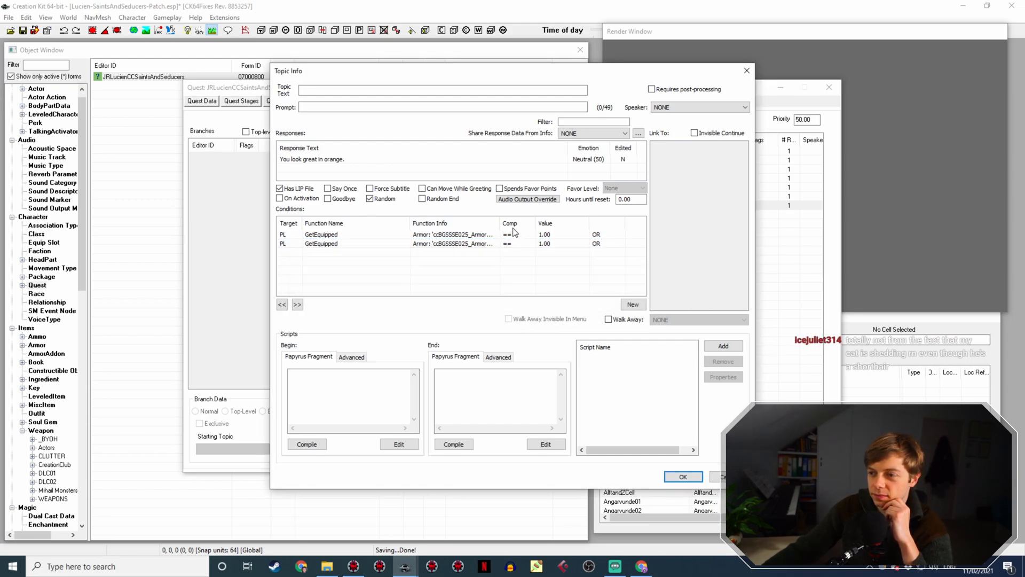
left_click_drag(501, 222, 569, 219)
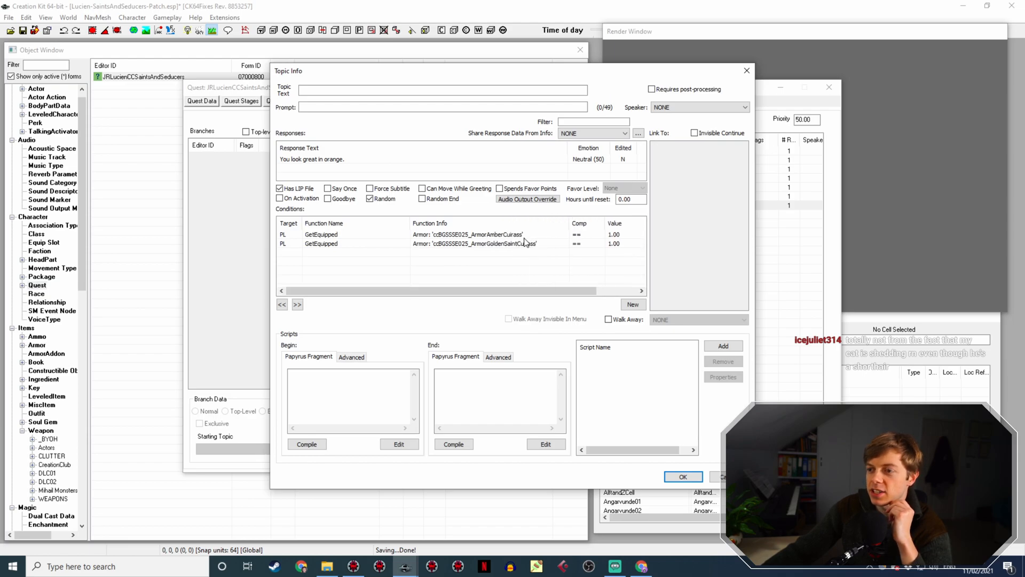
Open the duplicated orange line's response for editing and clear its text
double_click(351, 159)
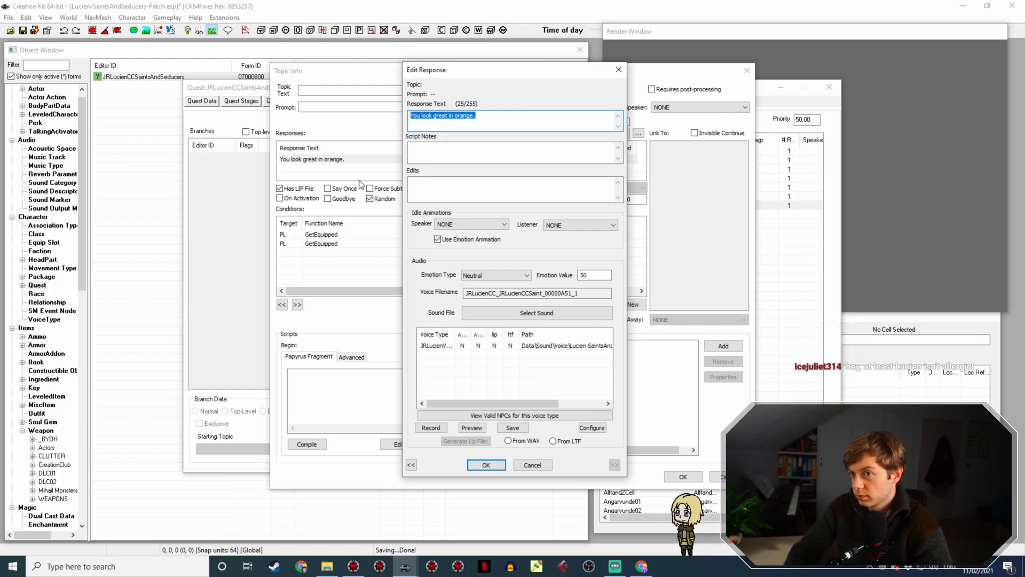
key("BackSpace")
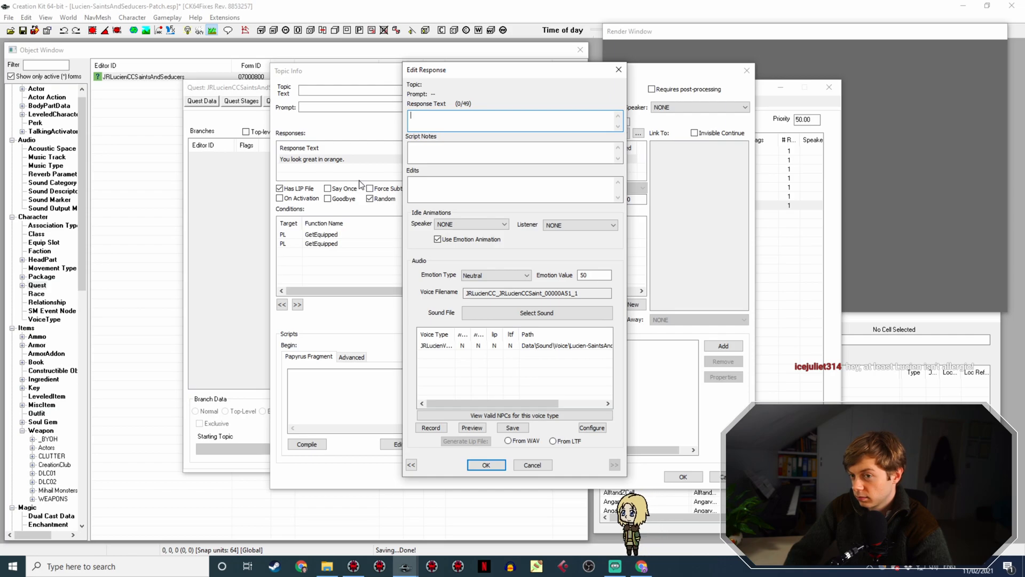
type("As ")
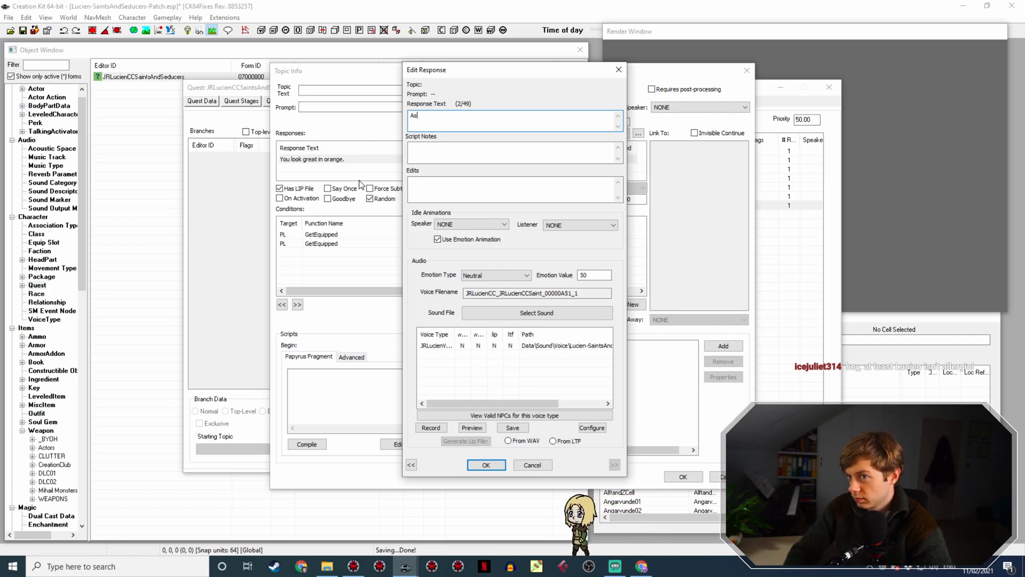
type("grea")
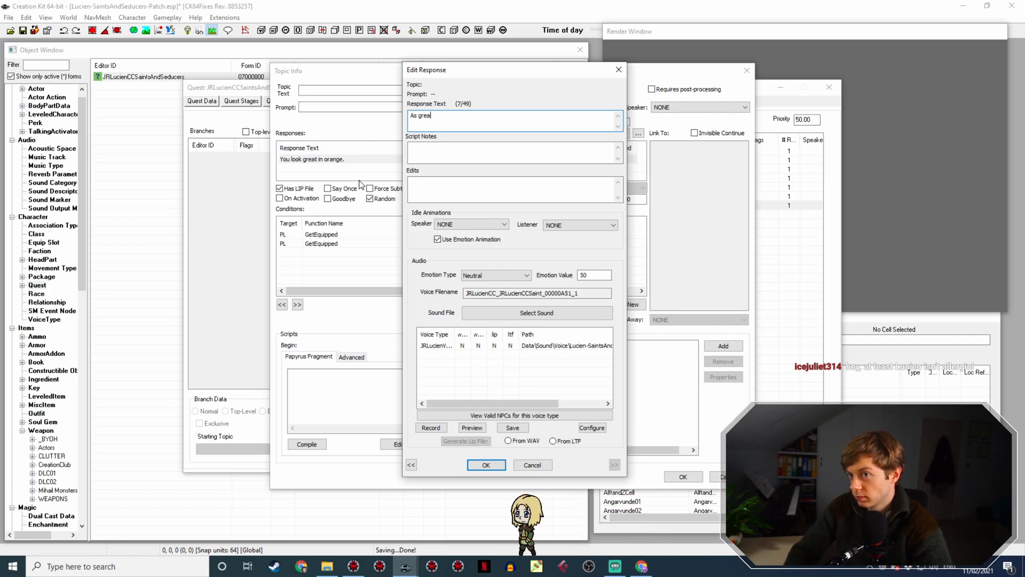
key("BackSpace")
key("BackSpace")
key("BackSpace")
key("BackSpace")
key("BackSpace")
key("BackSpace")
key("BackSpace")
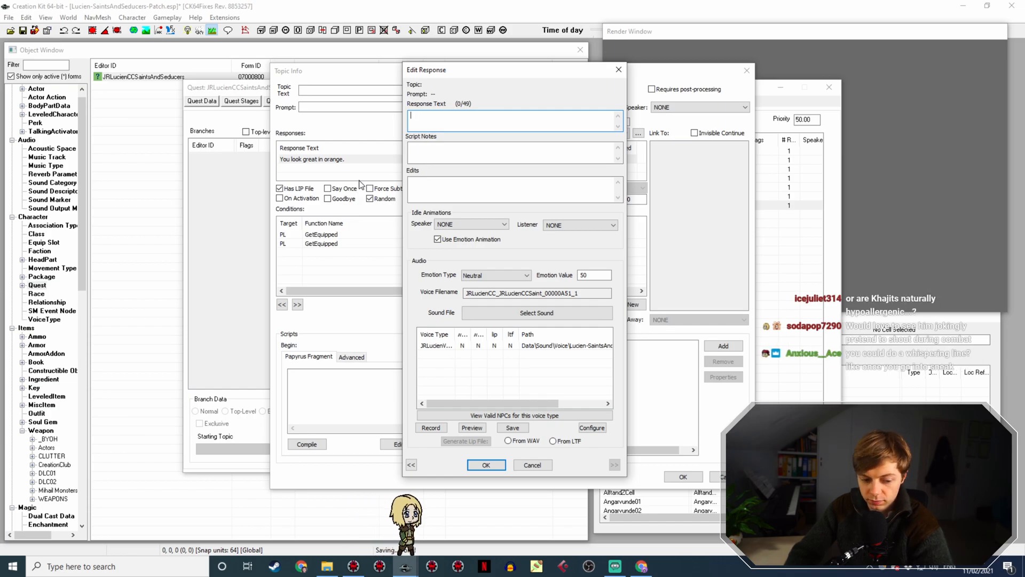
Write "That armor looks great, but it's not the best camoflauge, is it?" as the response text
type("That armor looks great, but it")
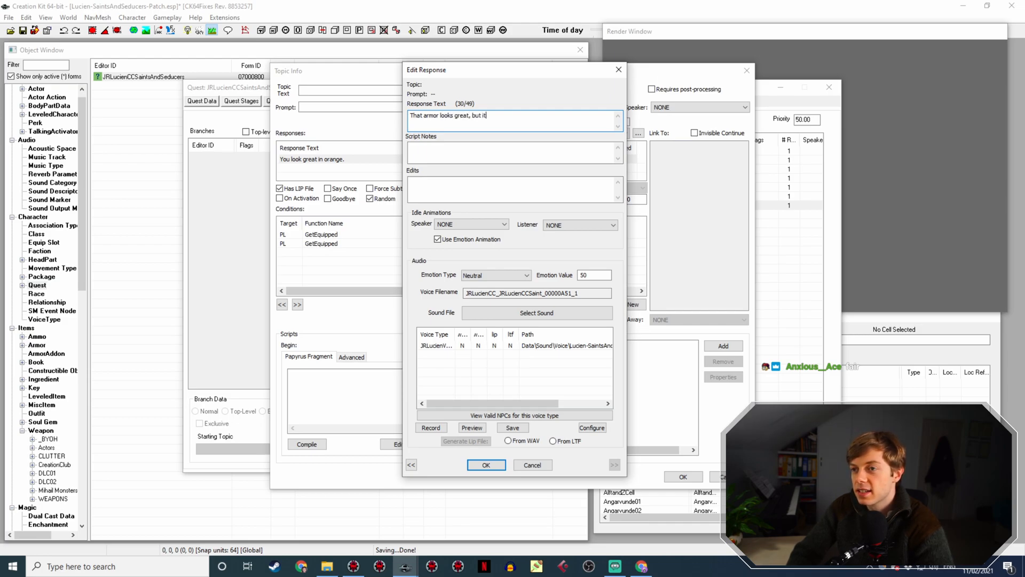
type("'s not the best cam")
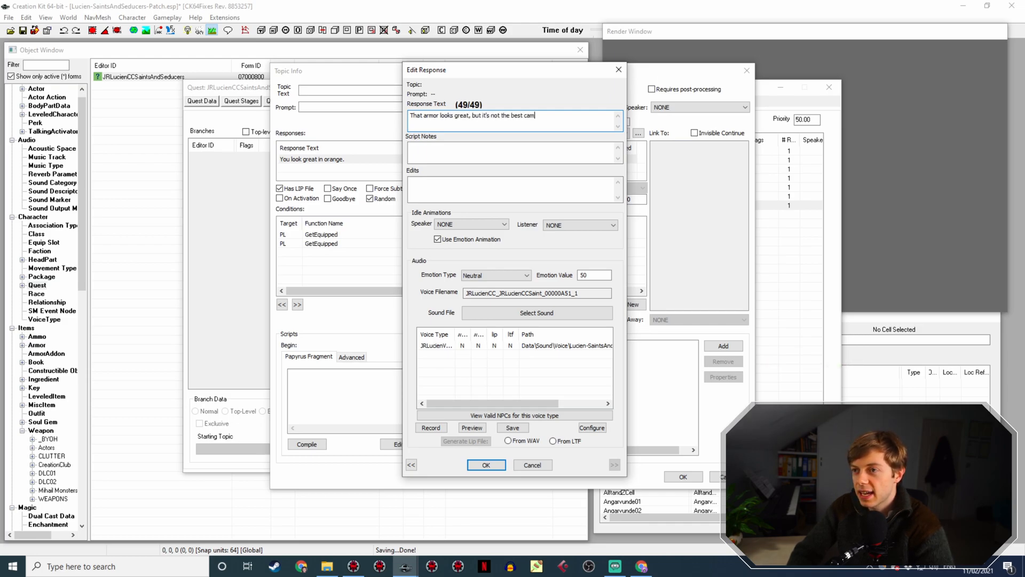
type("oflage, is i")
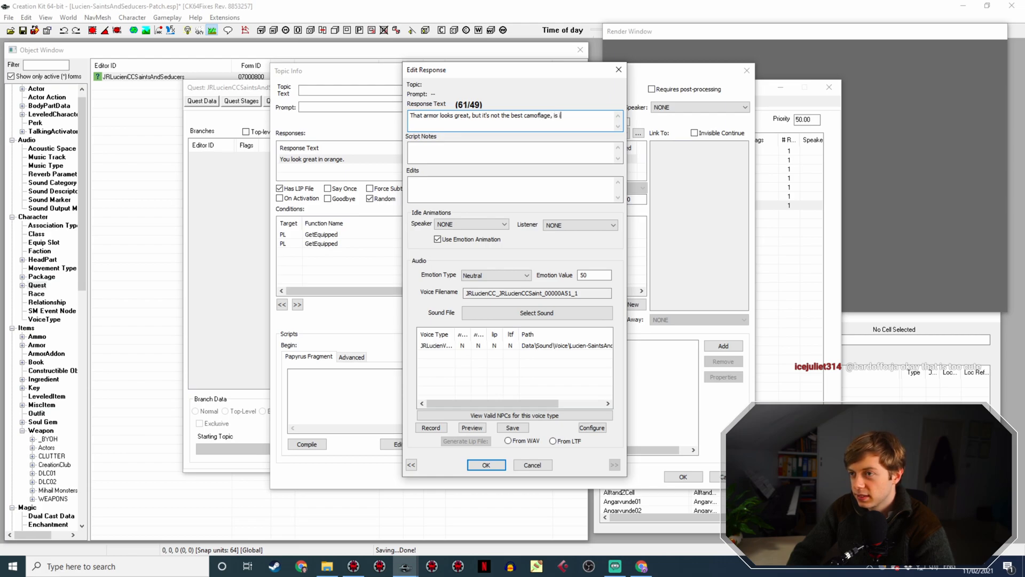
type("t?")
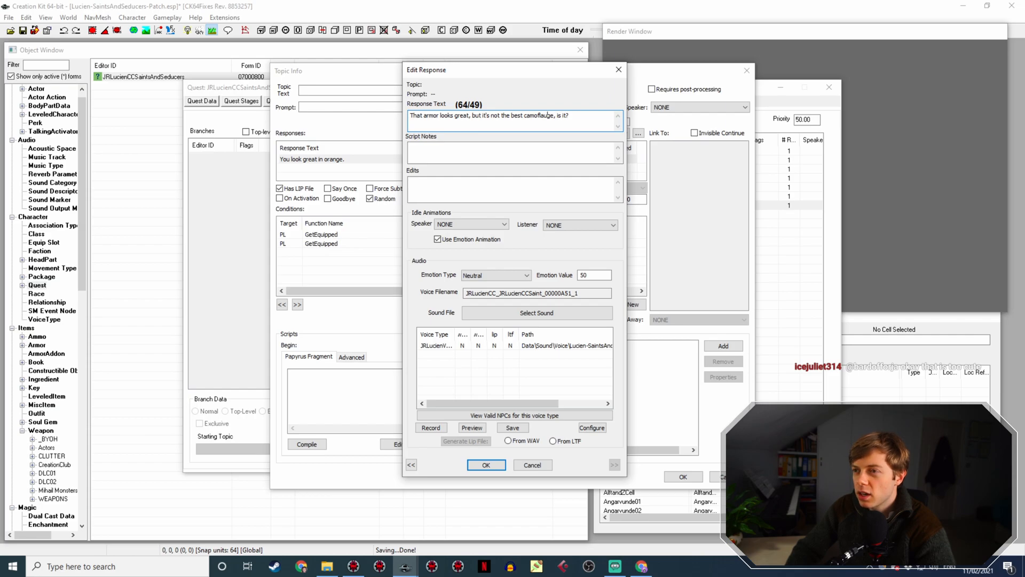
Check the spelling of "camoflage" in a new browser tab and correct the word to "camouflage" in the Creation Kit response
left_click(641, 566)
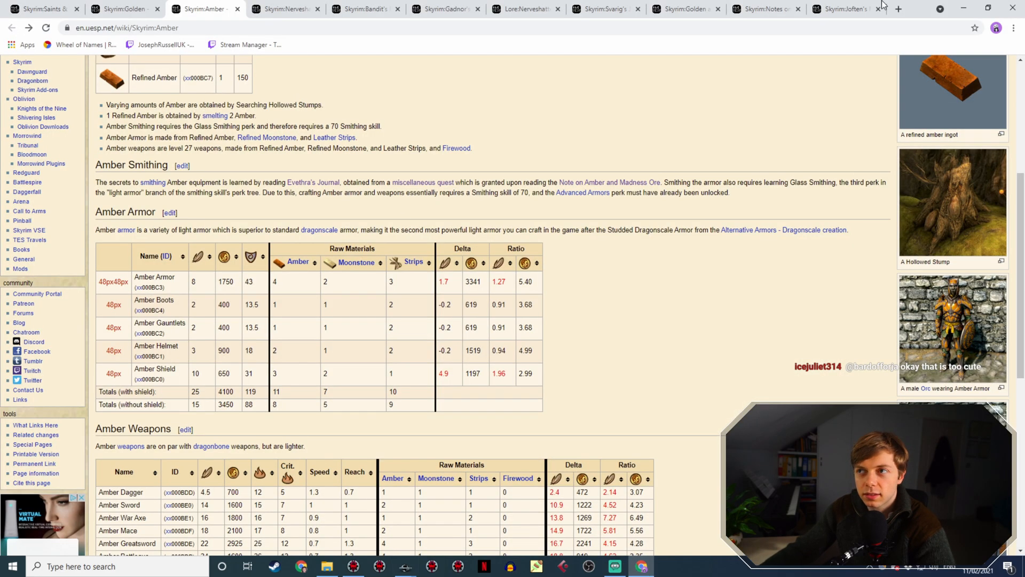
left_click(899, 9)
type("camoflage")
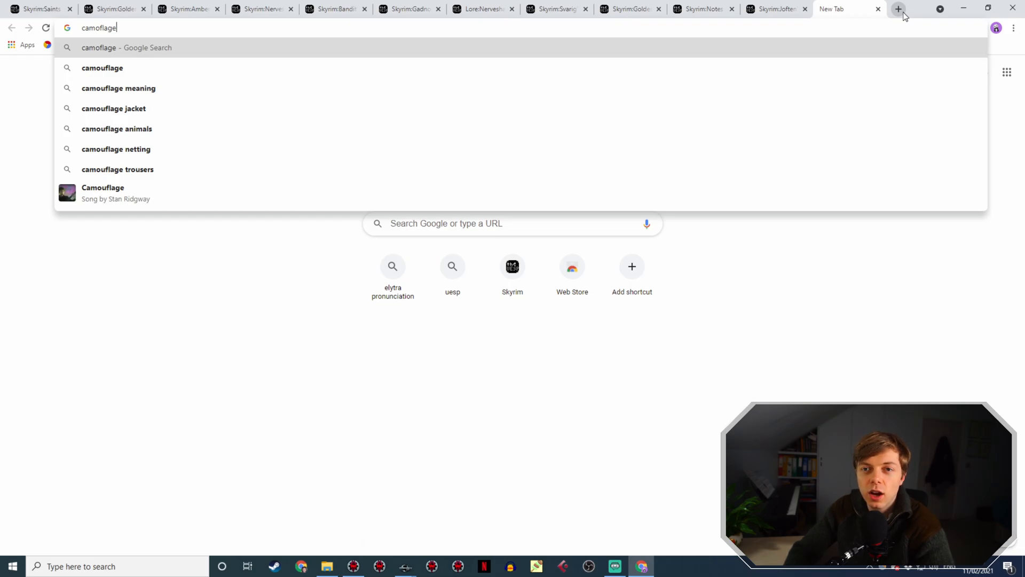
key("alt+Tab")
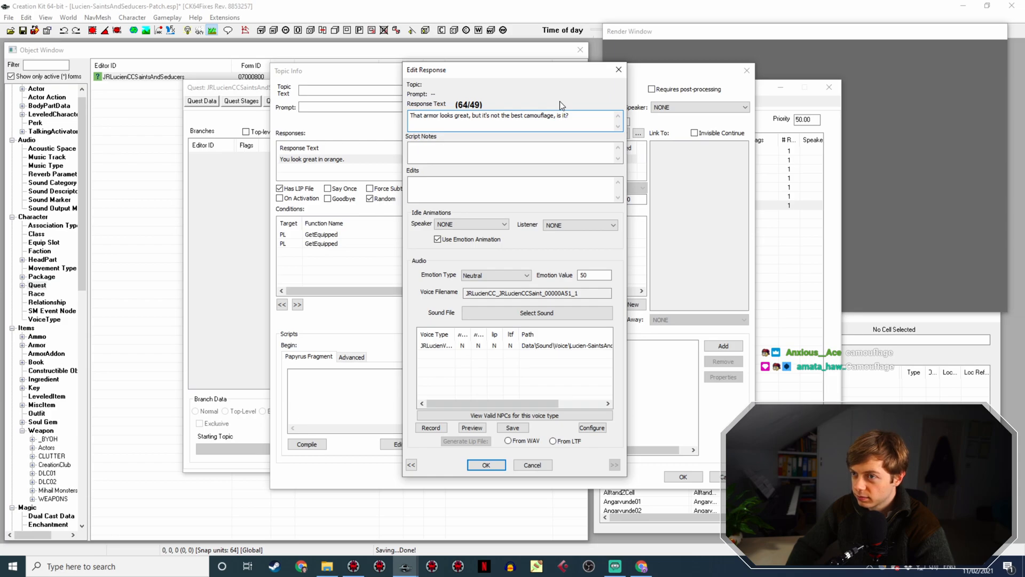
Insert "really" before "not the best camouflage" and accept the response
key("Left")
key("Left")
key("Left")
key("Left")
type("really")
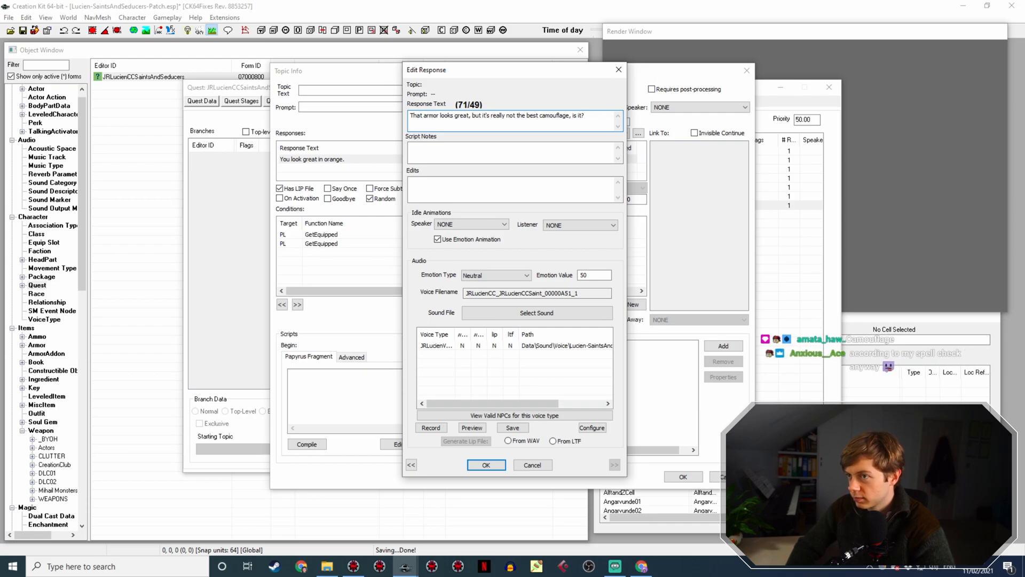
key("Return")
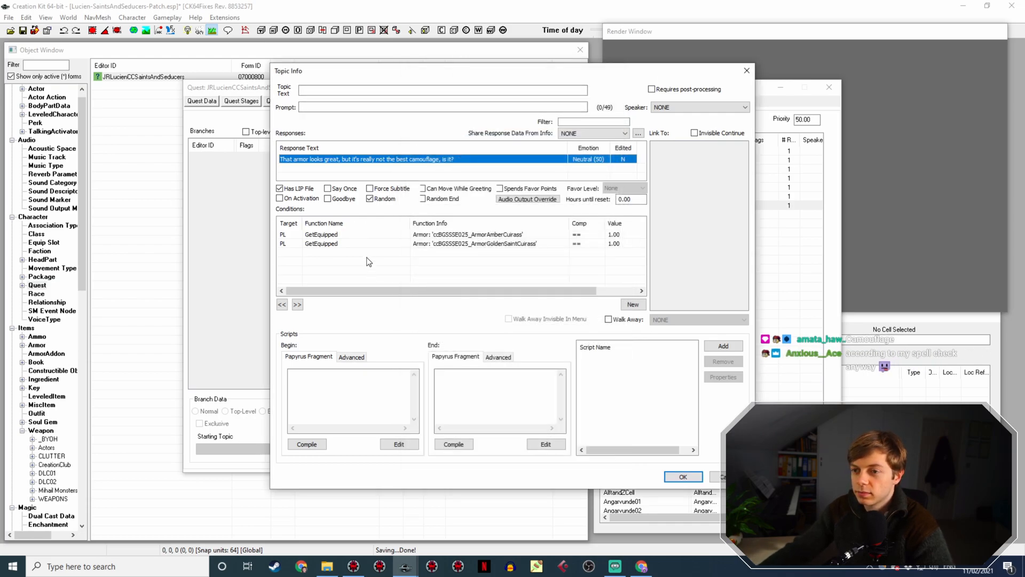
Add a new GetActorValue condition to the camouflage line and make it run on the player
right_click(319, 256)
left_click(337, 260)
left_click(356, 299)
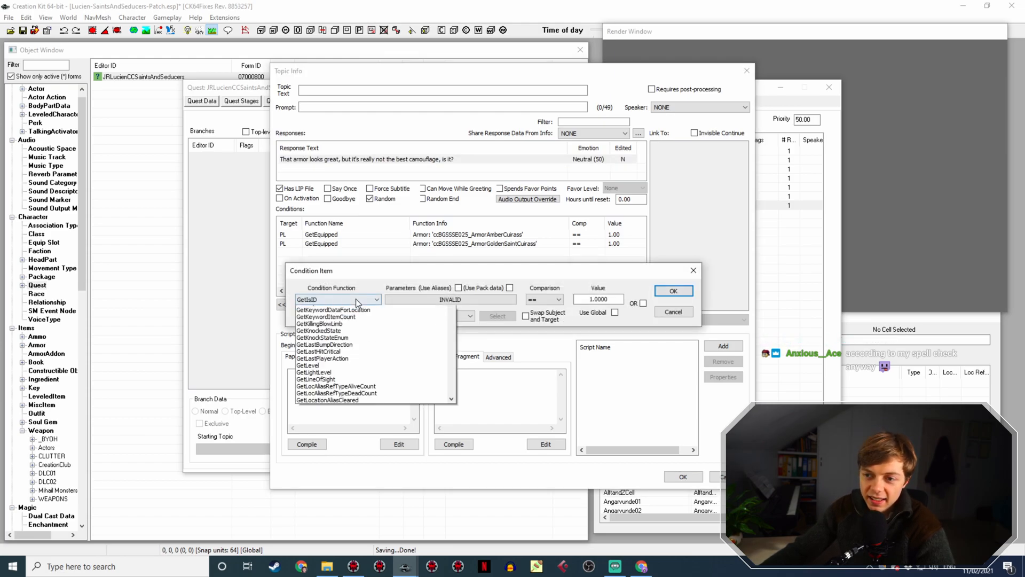
type("get")
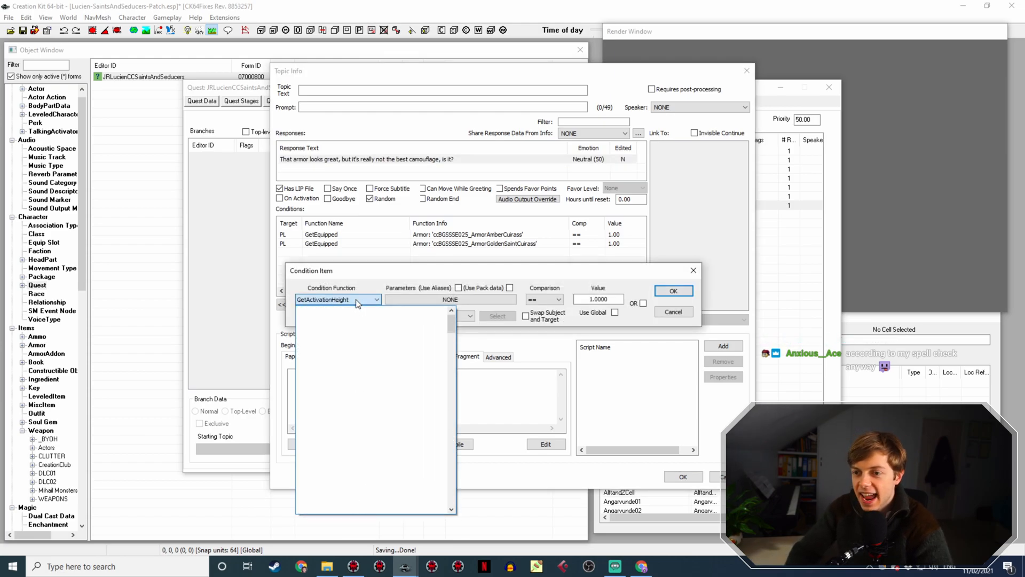
type("actorv")
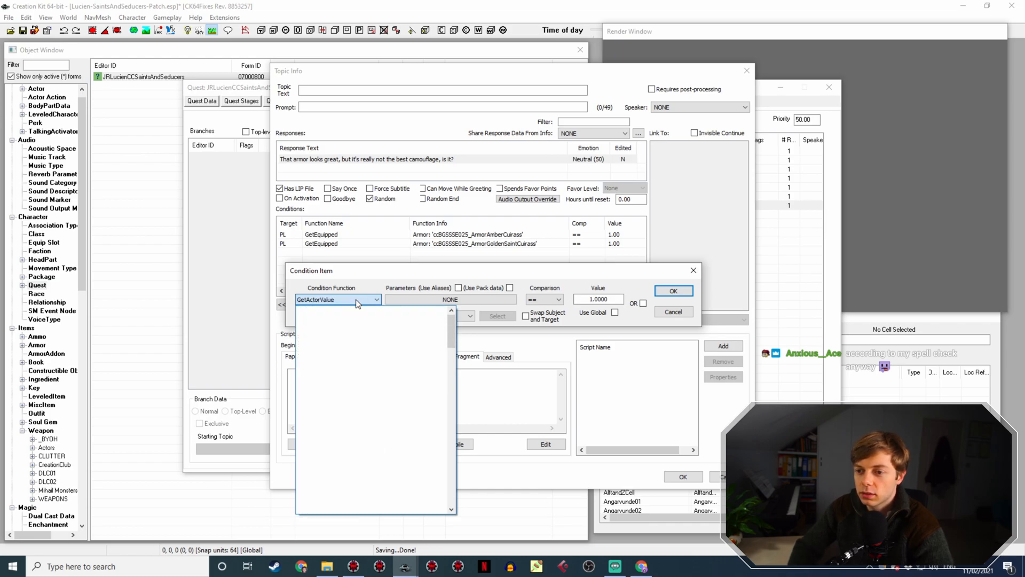
key("Return")
left_click(384, 315)
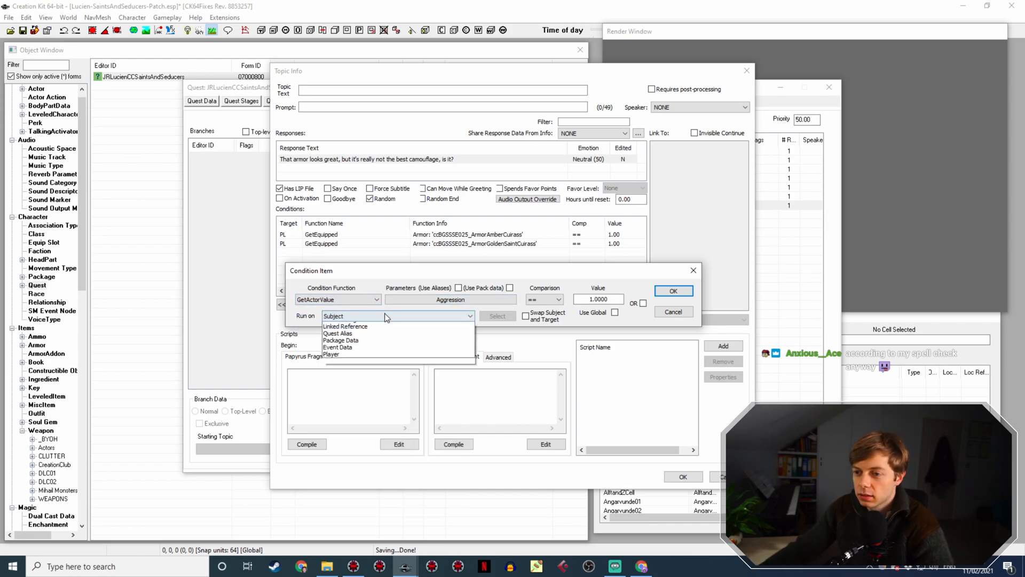
left_click(346, 379)
Set the player's GetActorValue condition to check Sneak with a comparison of >= 40 and accept it
left_click(420, 302)
left_click(399, 337)
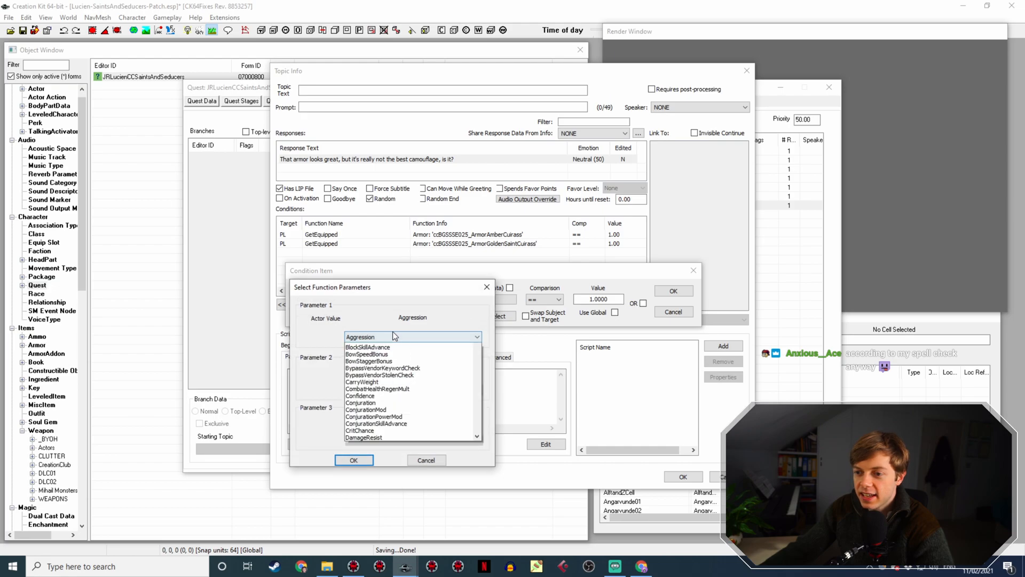
type("sneak")
key("Return")
key("Return")
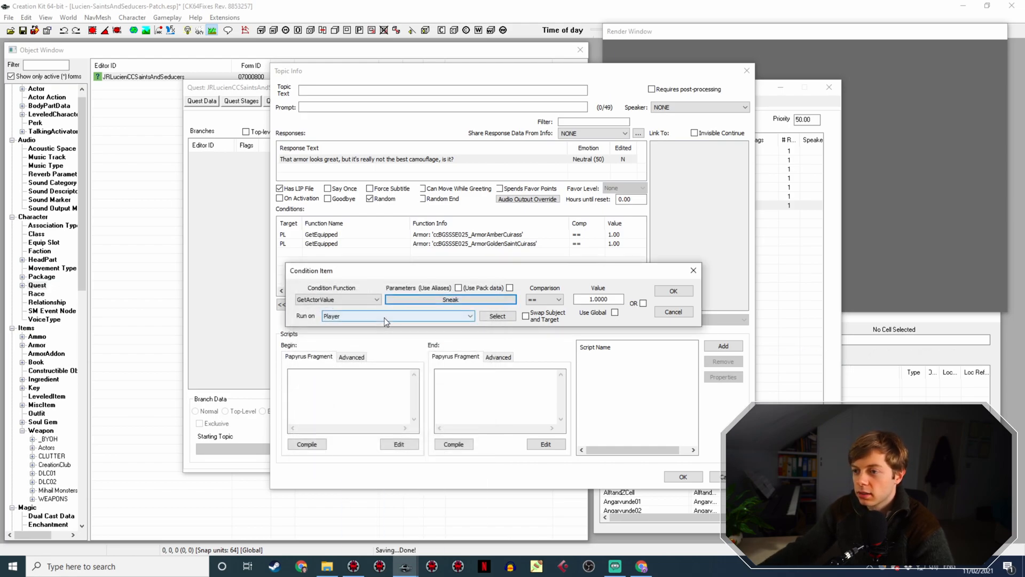
left_click(543, 300)
left_click(551, 335)
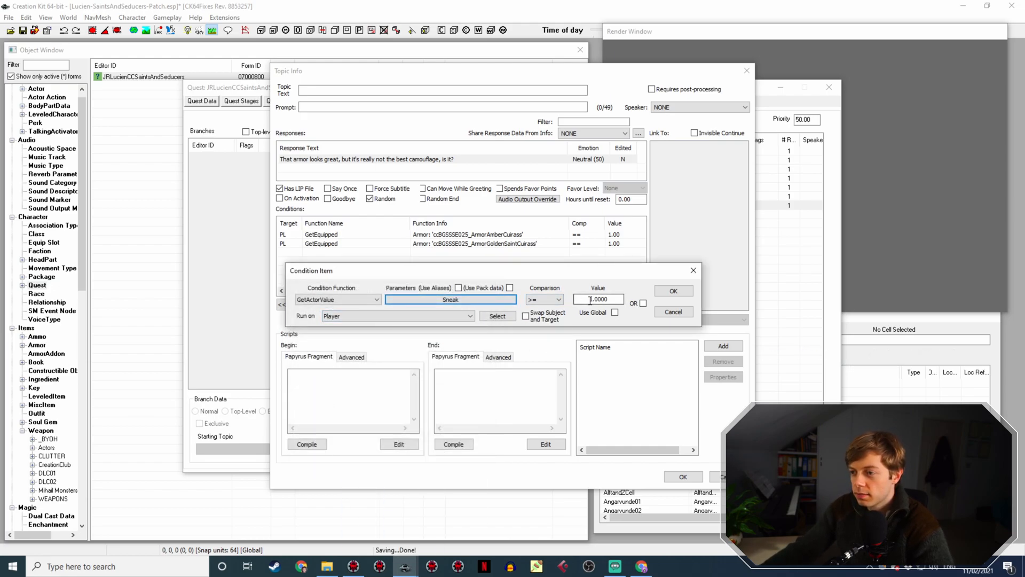
type("40")
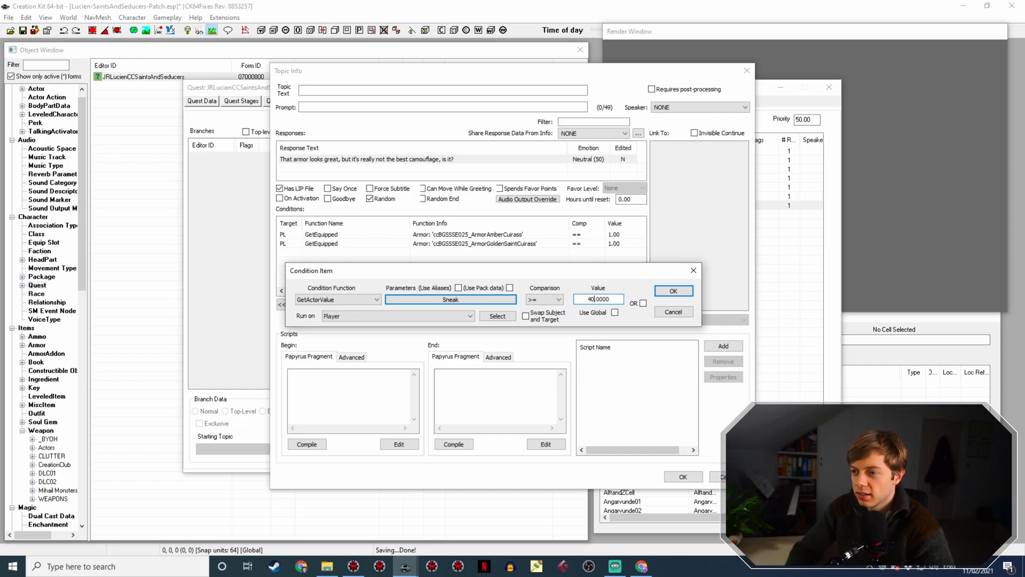
key("Return")
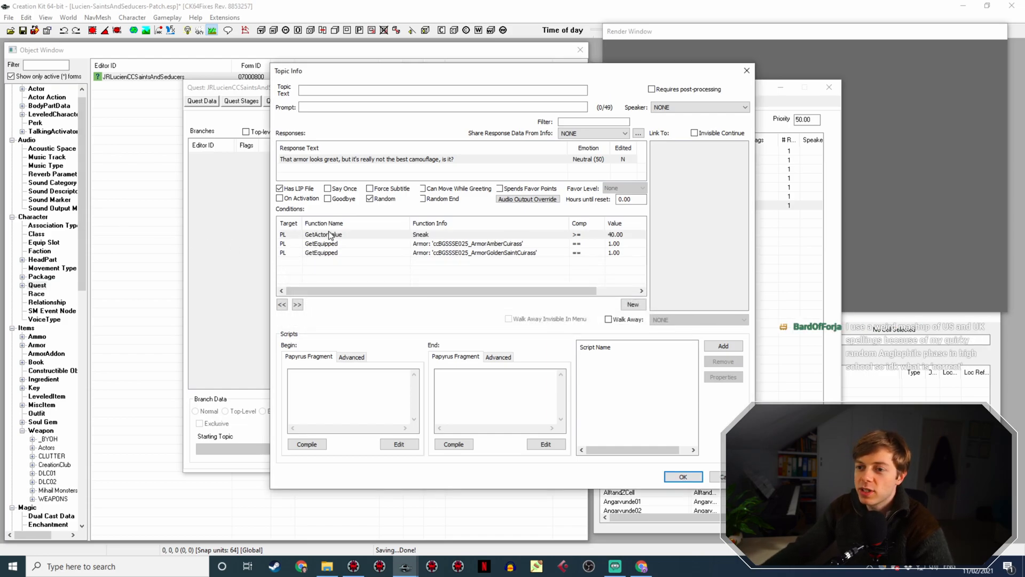
Move the Sneak condition below both GetEquipped conditions and accept the camouflage line's topic info
left_click(367, 234)
key("Right")
key("Right")
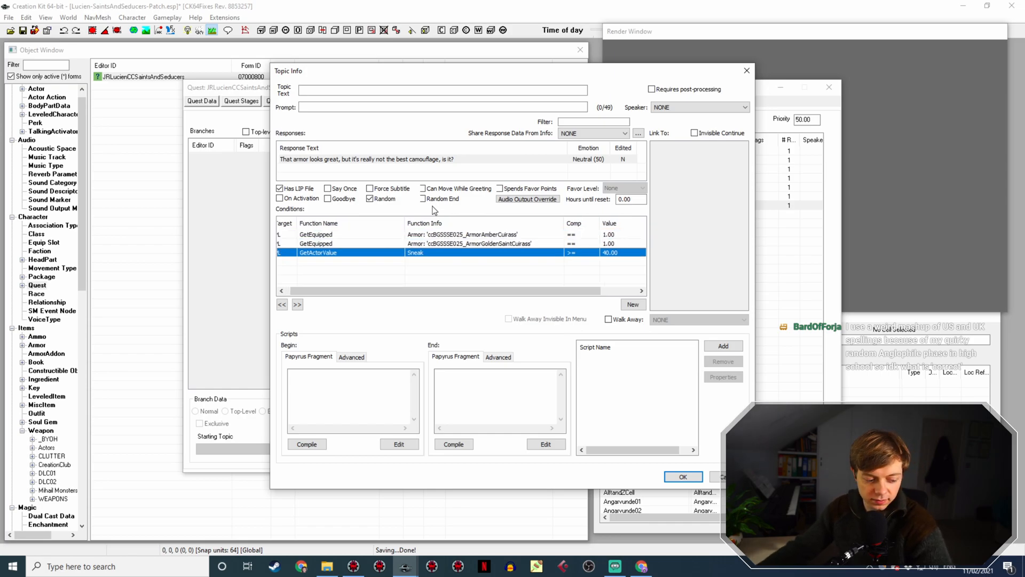
left_click(683, 476)
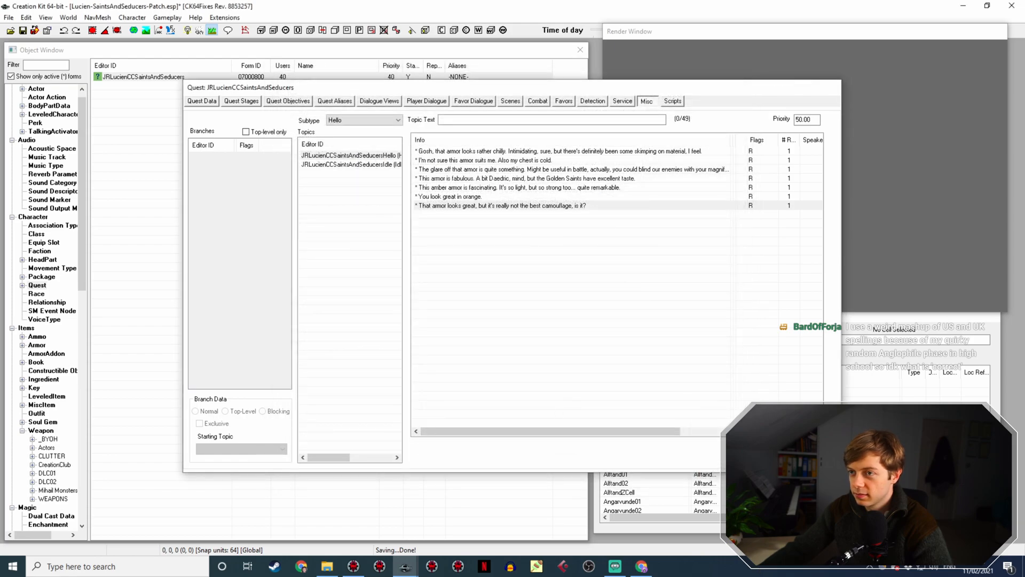
Close the quest to save the plugin, and reopen JRLucienCCSaintsAndSeducers with its camouflage line selected
key("Escape")
left_click(24, 31)
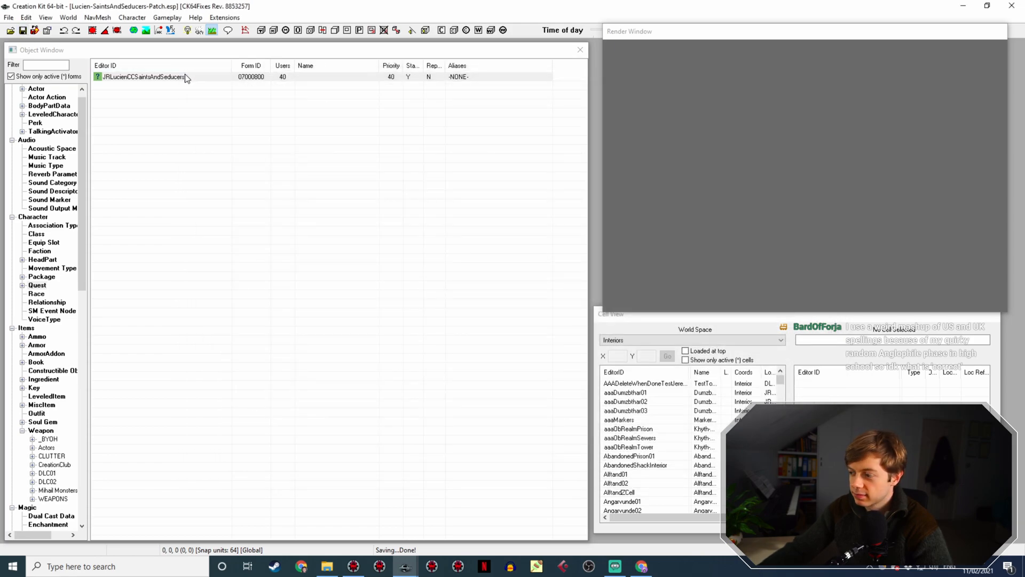
left_click(185, 75)
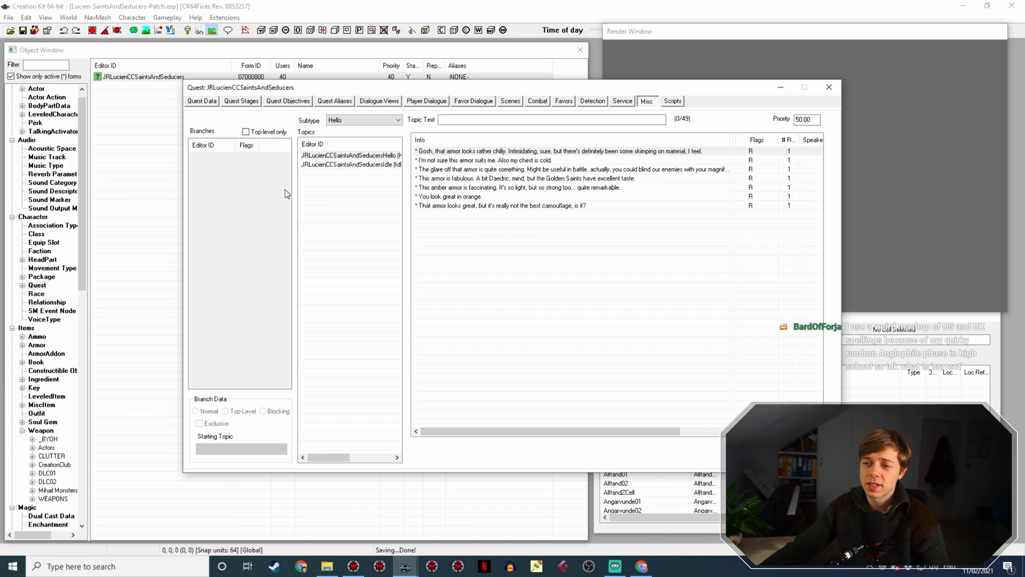
left_click(539, 206)
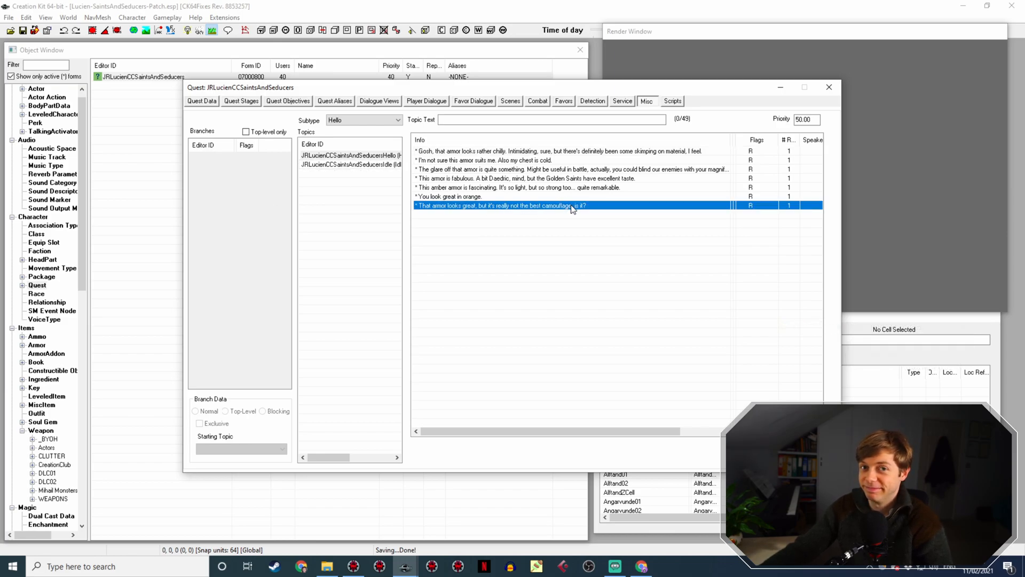
Switch to the browser and open the Madness armor set's page from the UESP Saints & Seducers article
left_click(650, 568)
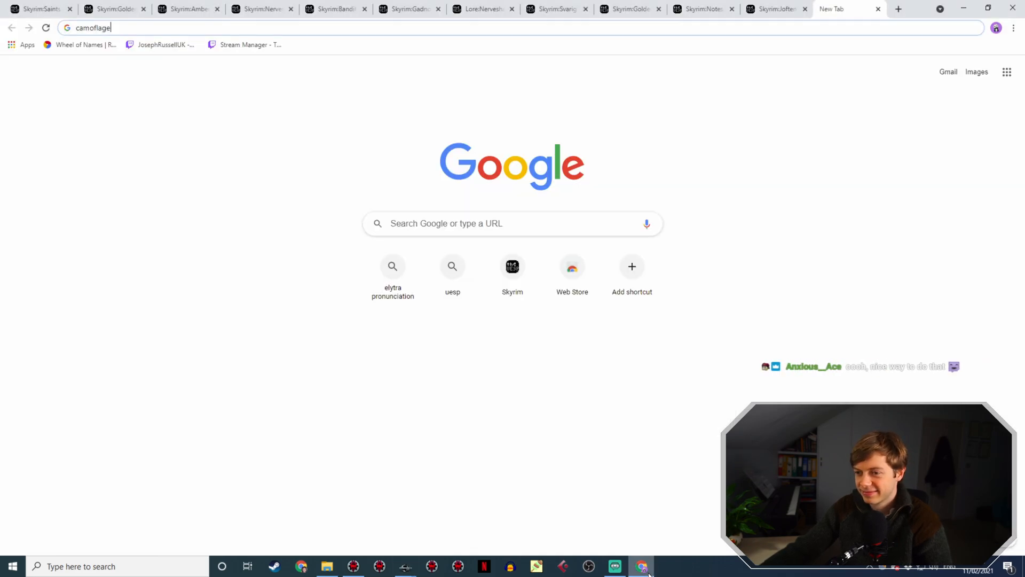
left_click(66, 12)
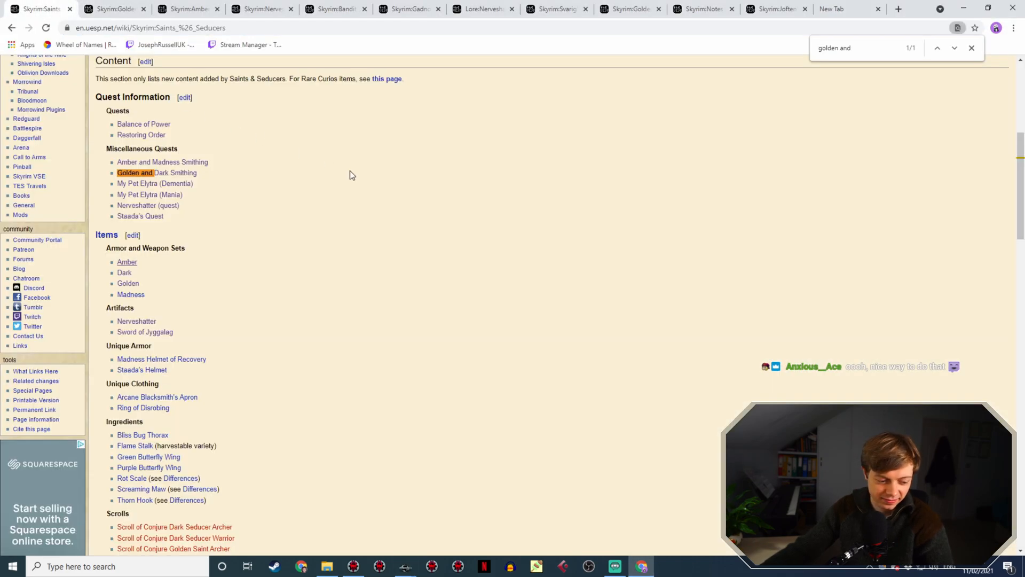
scroll(232, 251, "down", 3)
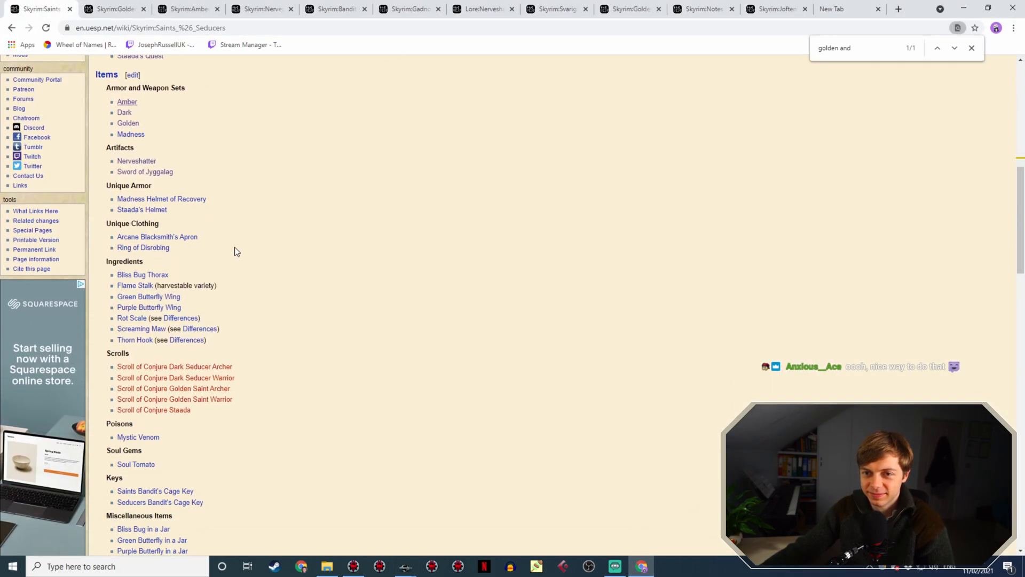
middle_click(128, 135)
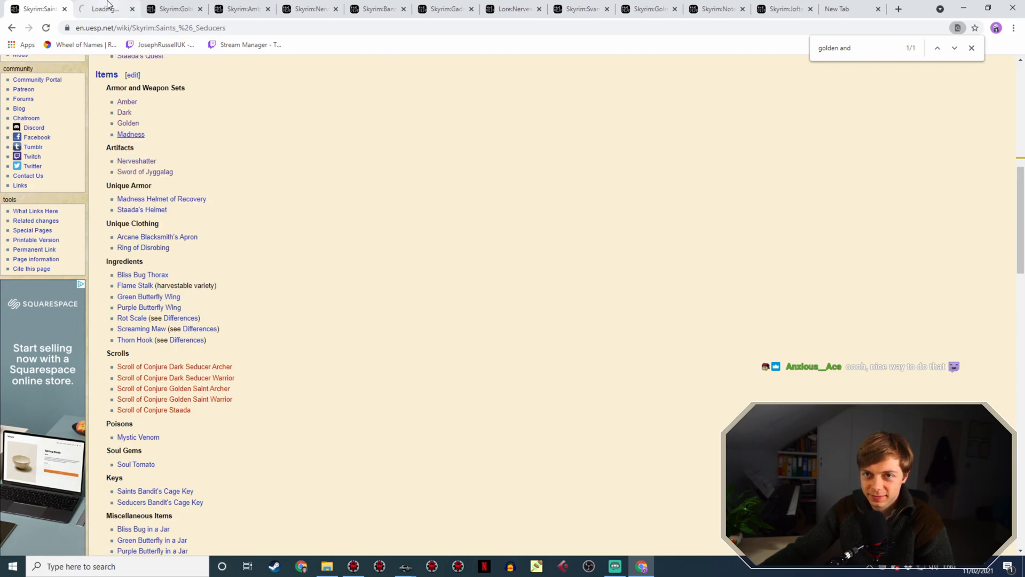
key("ctrl+Tab")
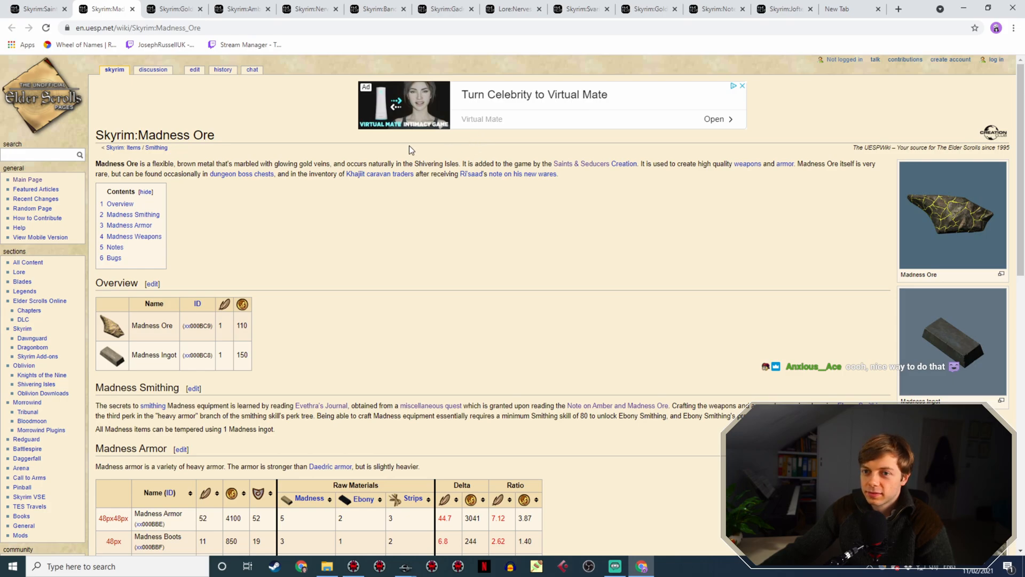
Examine the Madness Armor section and the enlarged picture of the armor being worn
scroll(263, 136, "down", 4)
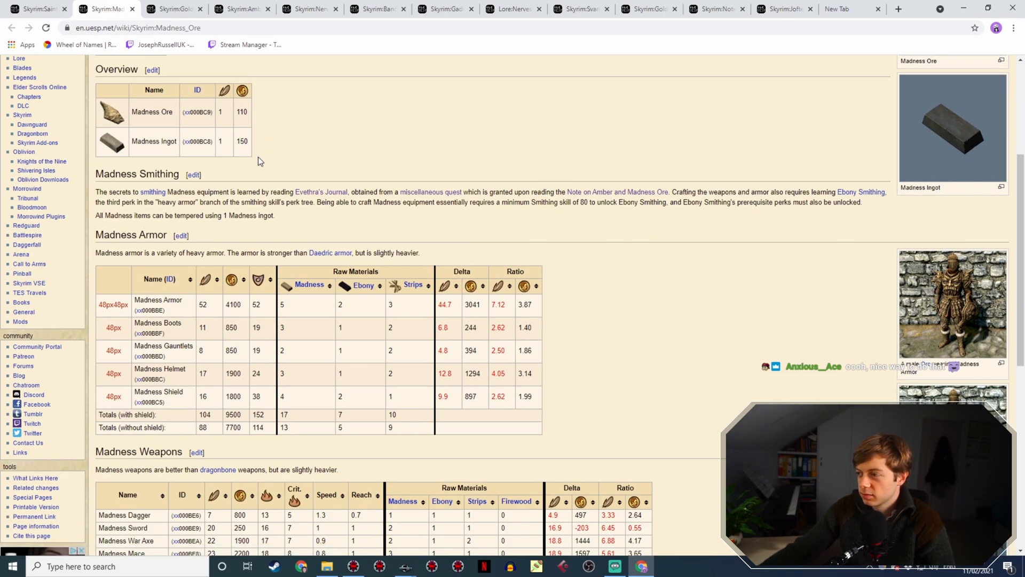
left_click(961, 285)
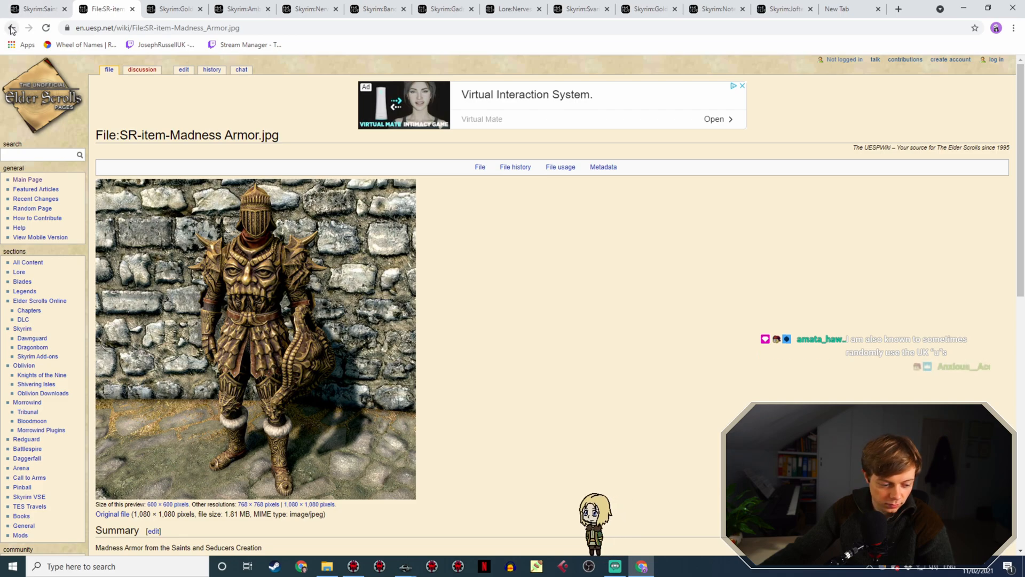
left_click(12, 27)
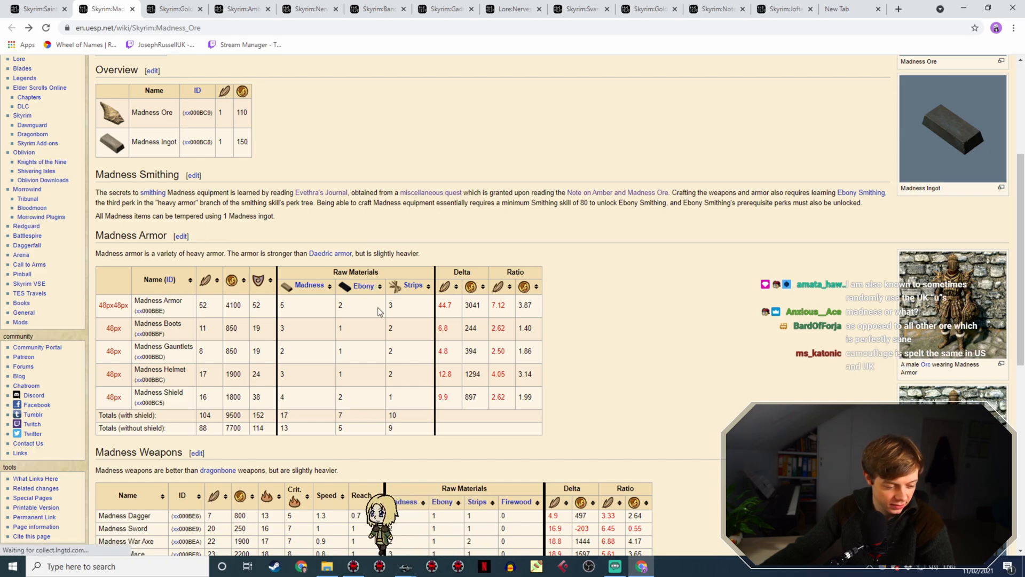
scroll(373, 302, "up", 4)
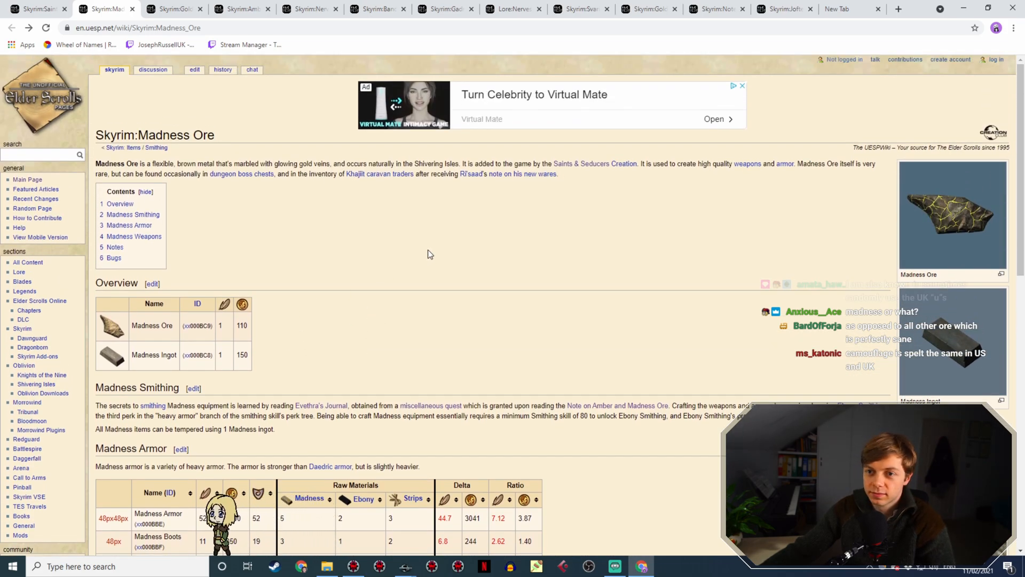
scroll(427, 249, "down", 4)
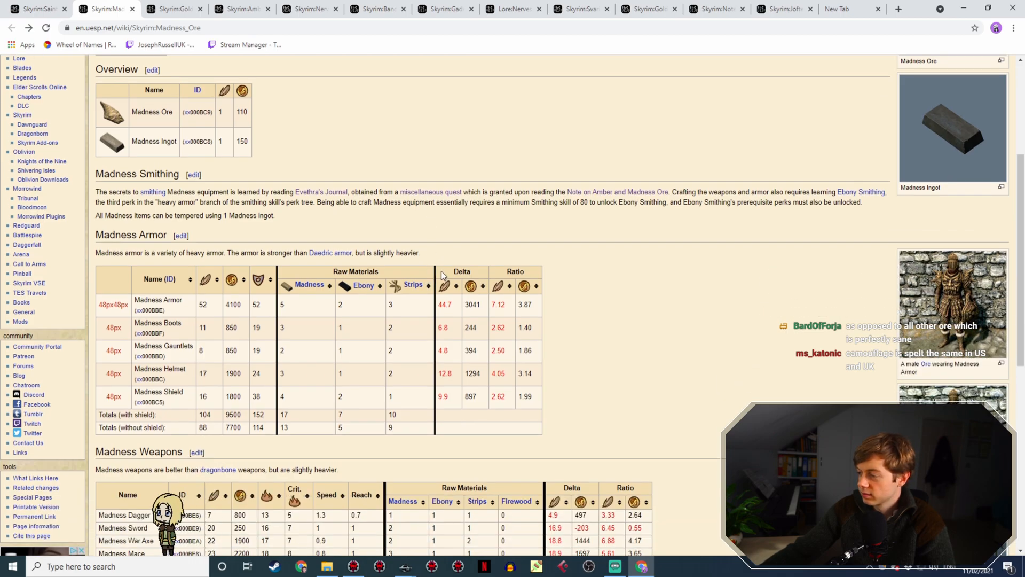
scroll(703, 327, "down", 2)
scroll(702, 322, "up", 5)
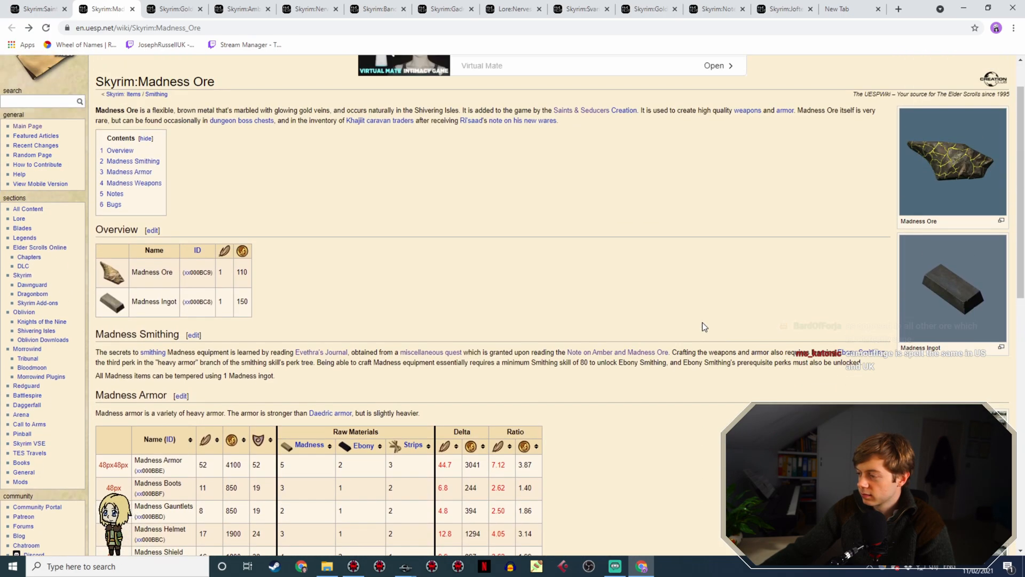
left_click(940, 466)
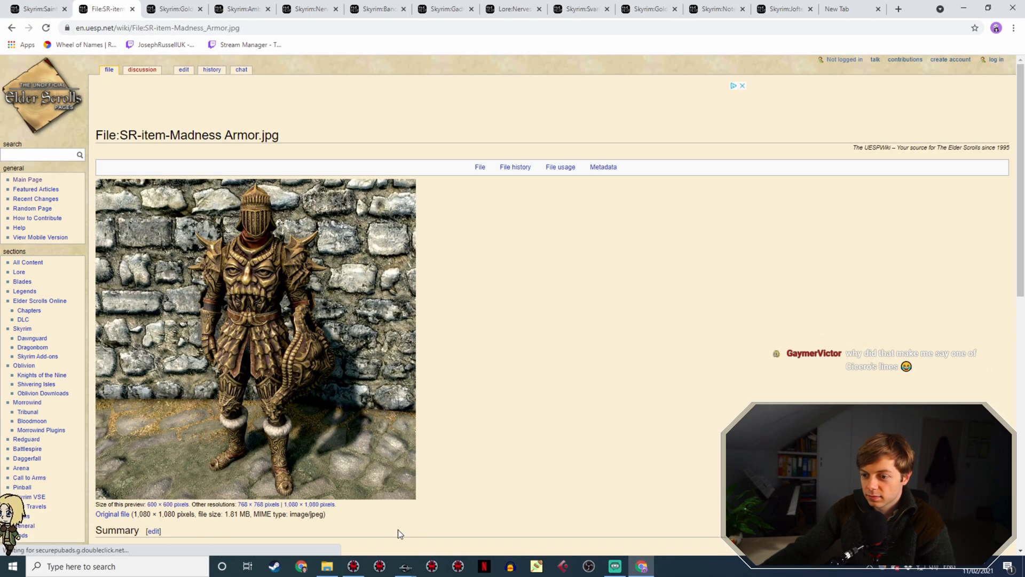
Switch back to the Creation Kit, duplicate the camouflage line and open the copy's response for editing
mouse_move(404, 569)
left_click(467, 526)
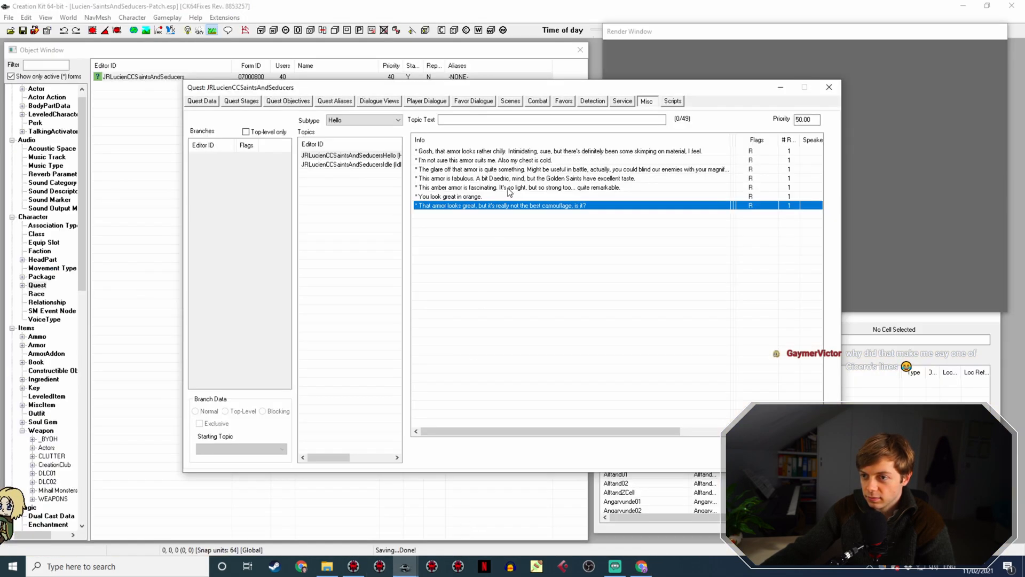
right_click(495, 209)
left_click(531, 226)
double_click(533, 214)
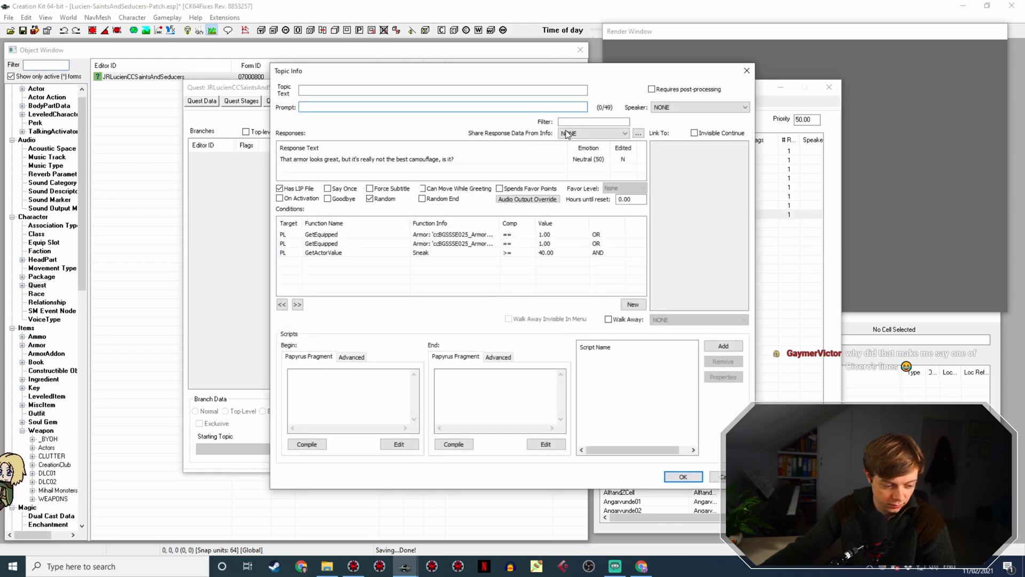
double_click(414, 160)
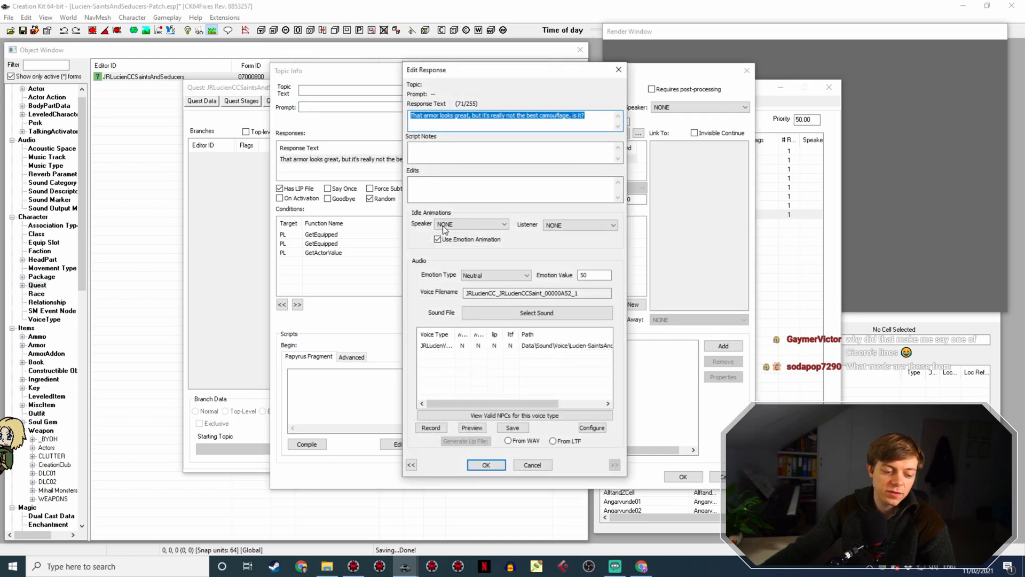
Switch to the browser and review the Madness Ore article and its male Orc Madness Armor picture again
left_click(644, 567)
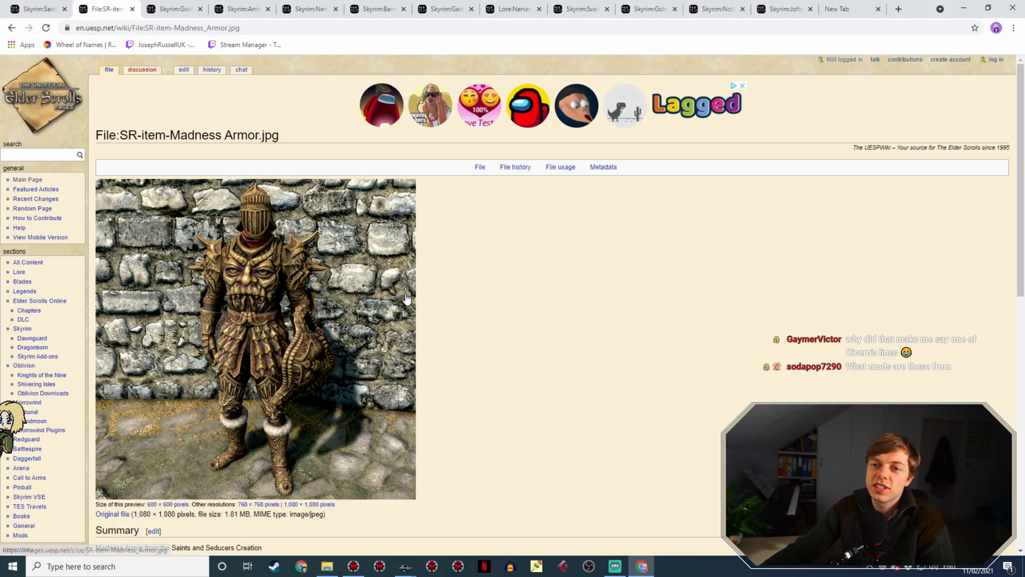
left_click(12, 29)
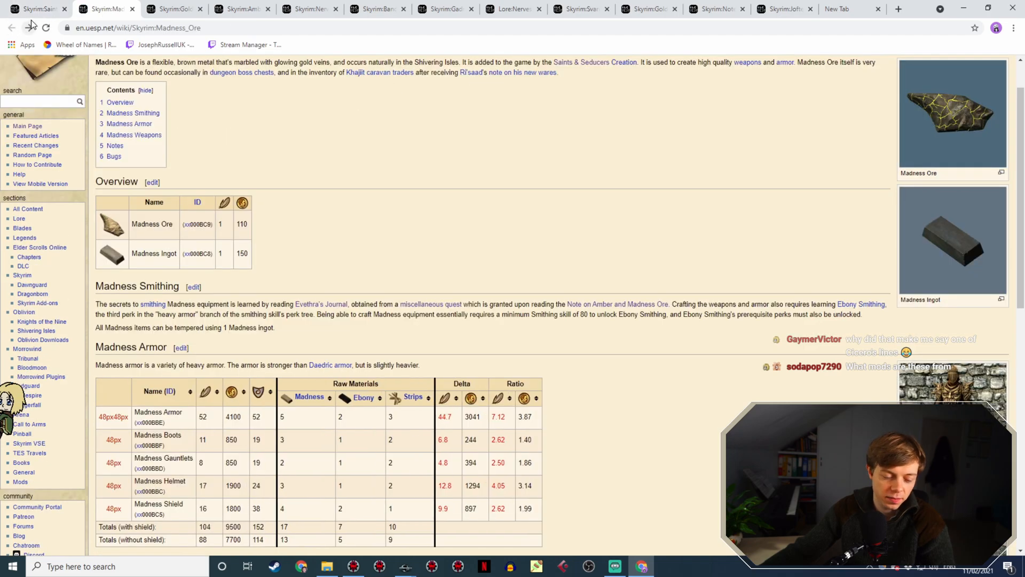
scroll(432, 262, "up", 1)
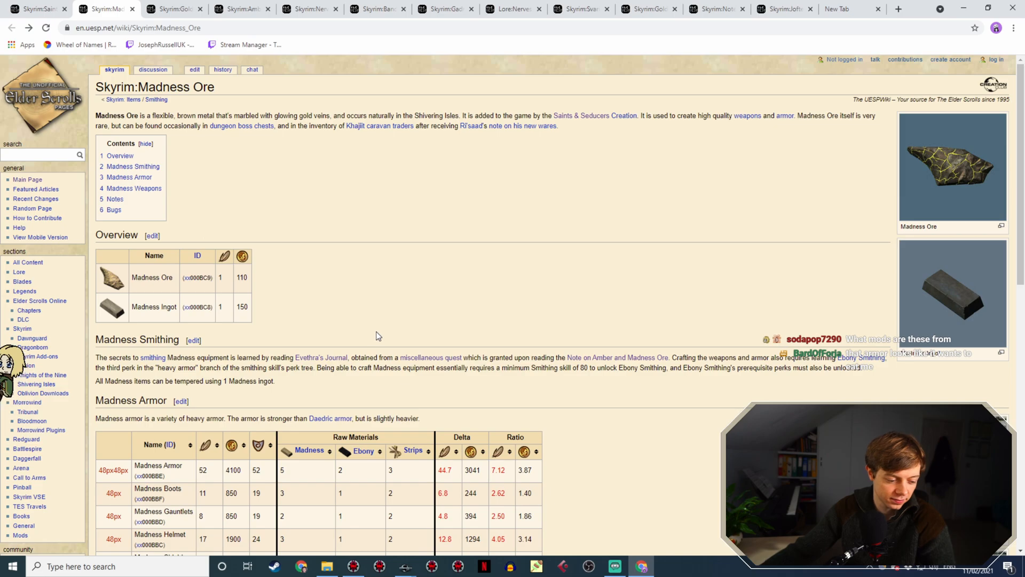
scroll(387, 304, "down", 4)
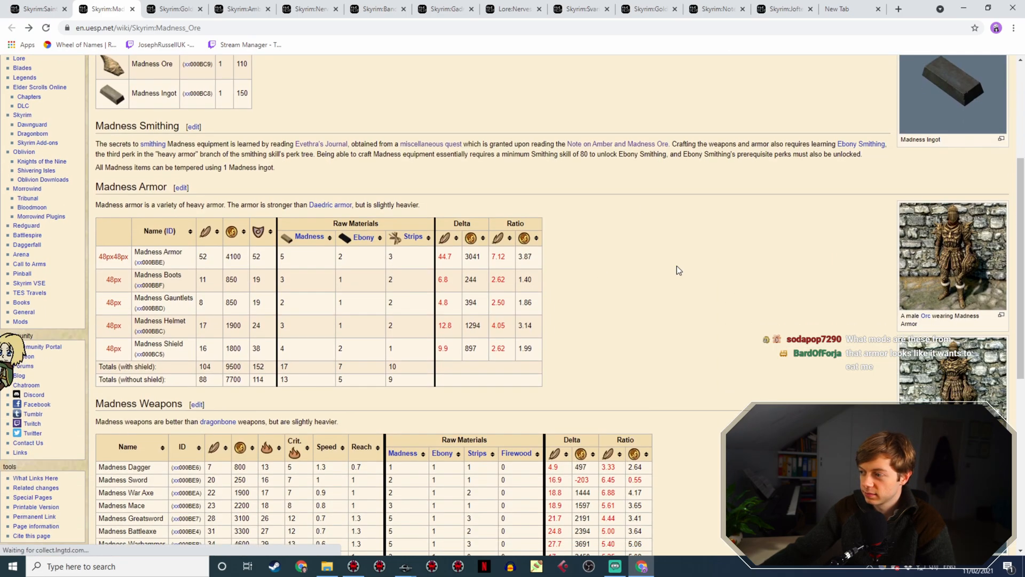
left_click(948, 251)
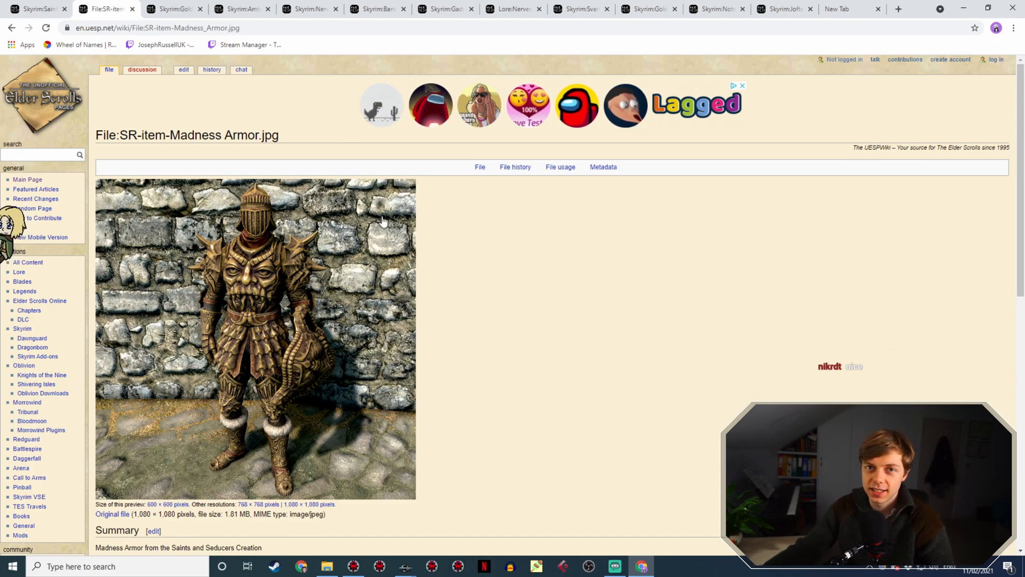
scroll(471, 230, "down", 2)
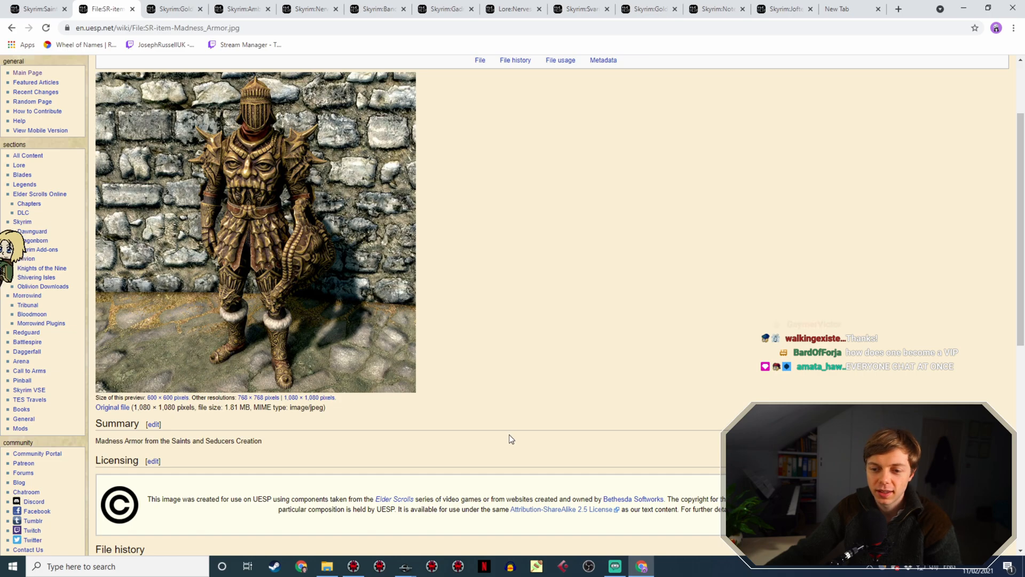
Switch back to the Creation Kit and reopen the duplicated camouflage line's response for editing
left_click(459, 513)
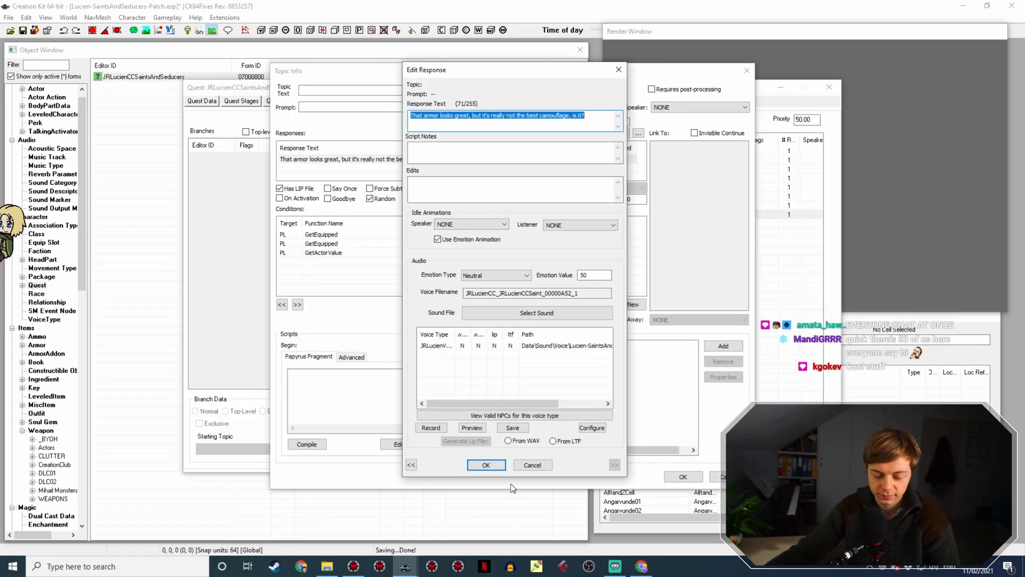
left_click(485, 466)
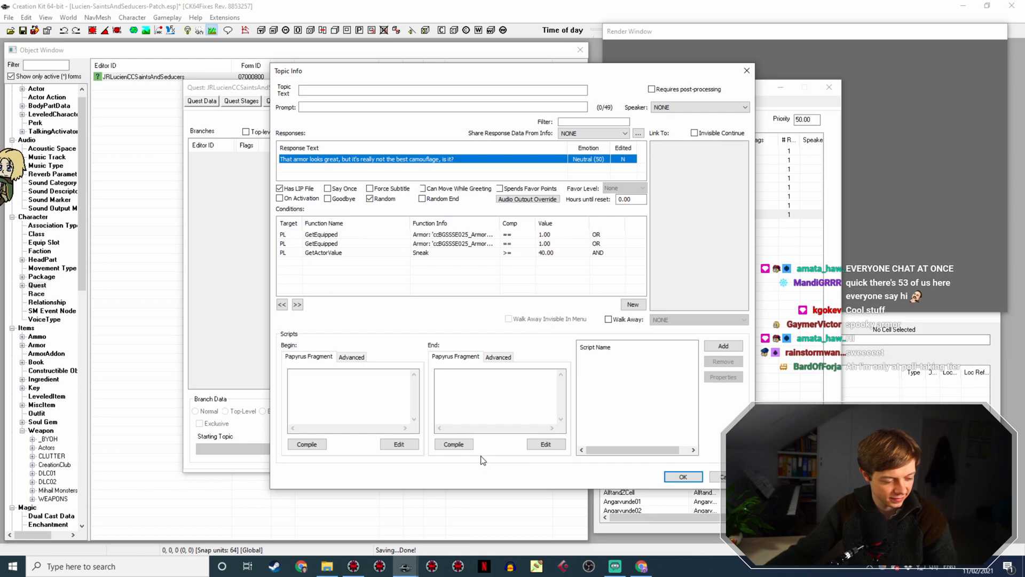
left_click(681, 475)
double_click(537, 215)
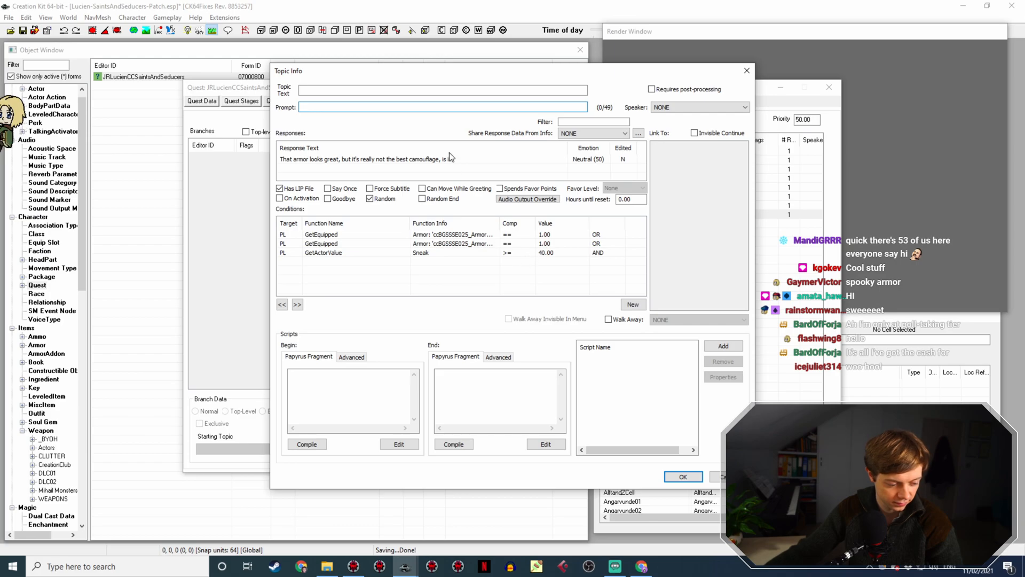
double_click(344, 159)
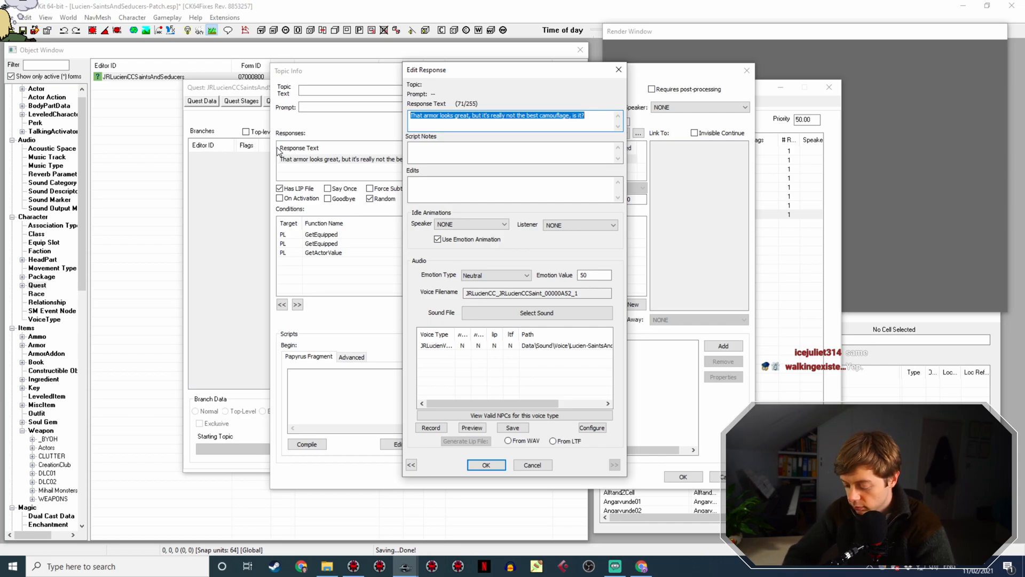
type("A")
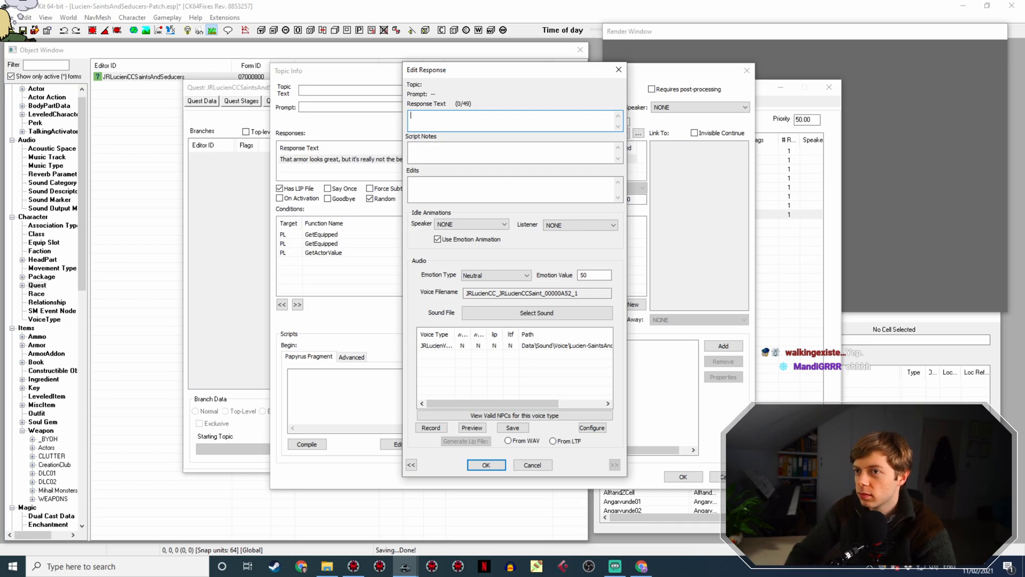
type("More")
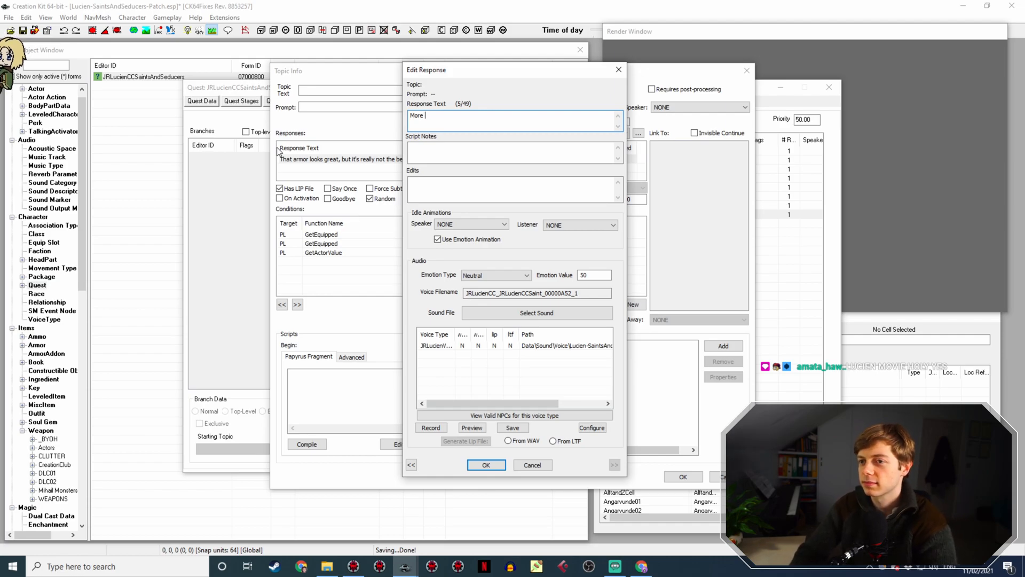
key("BackSpace")
key("BackSpace")
key("BackSpace")
key("BackSpace")
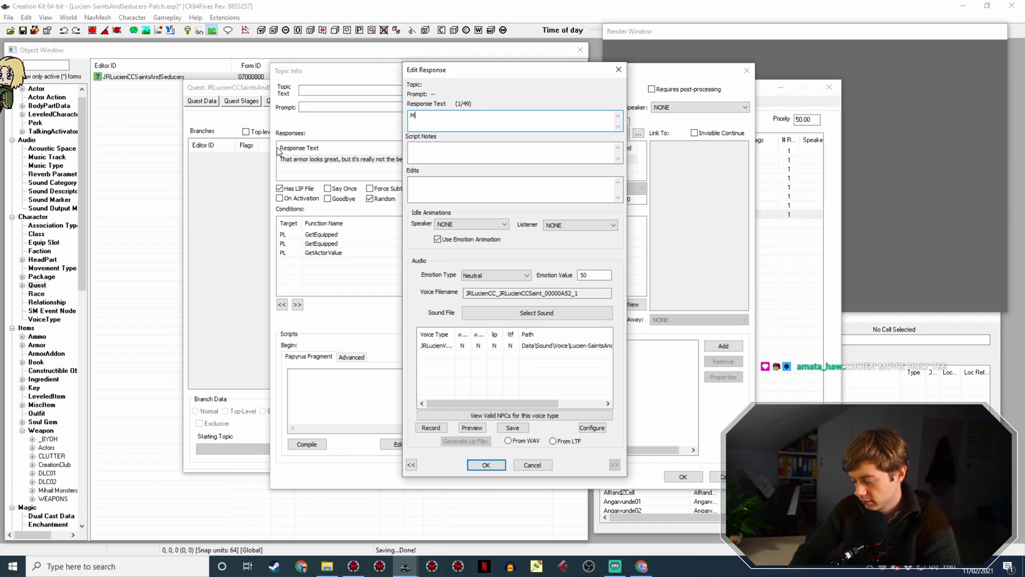
key("BackSpace")
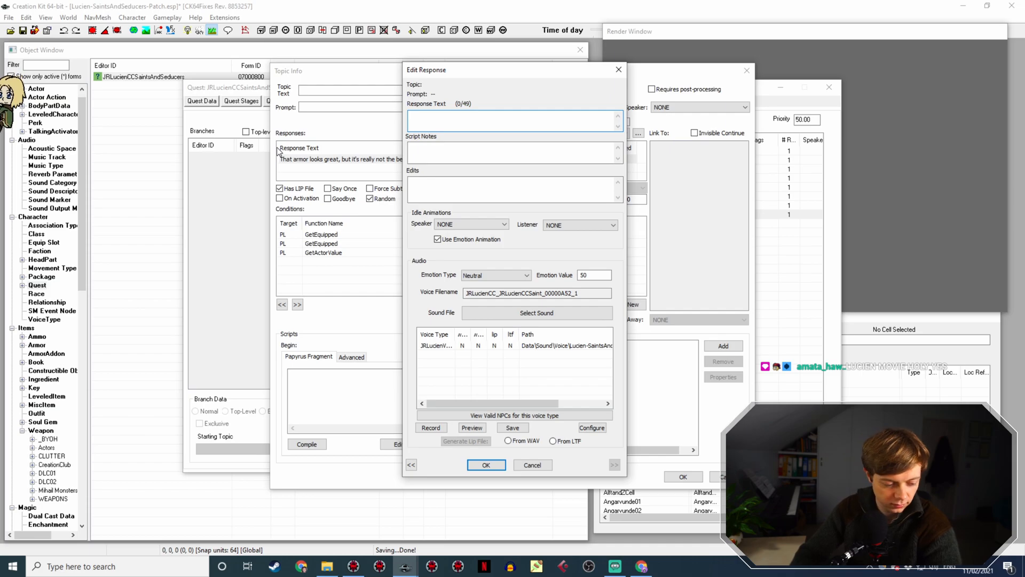
Write the copied line's response as "I think all armor should have a face on it. It's a lovely feature. Not at all creepy."
type("I t")
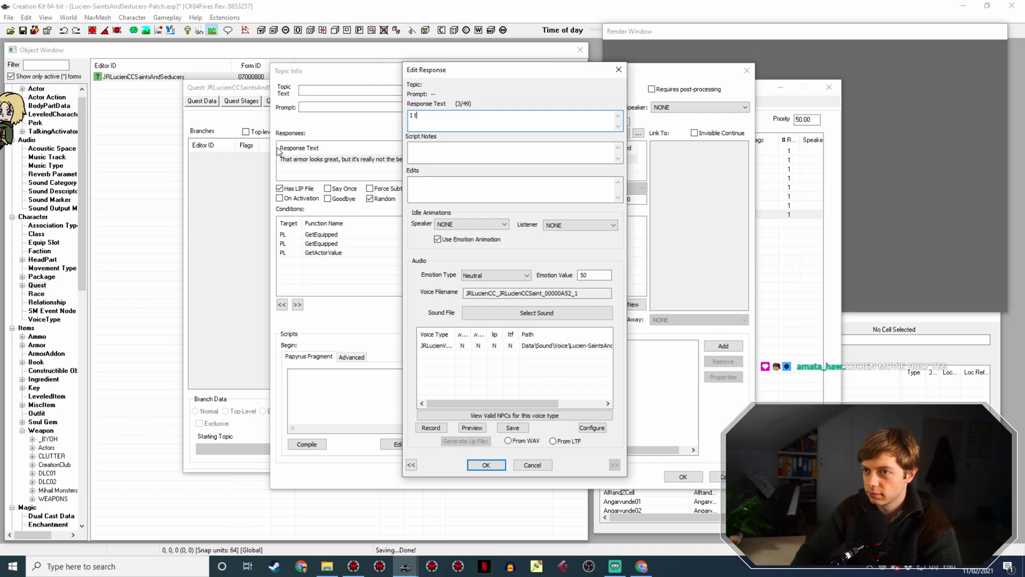
type("hink al")
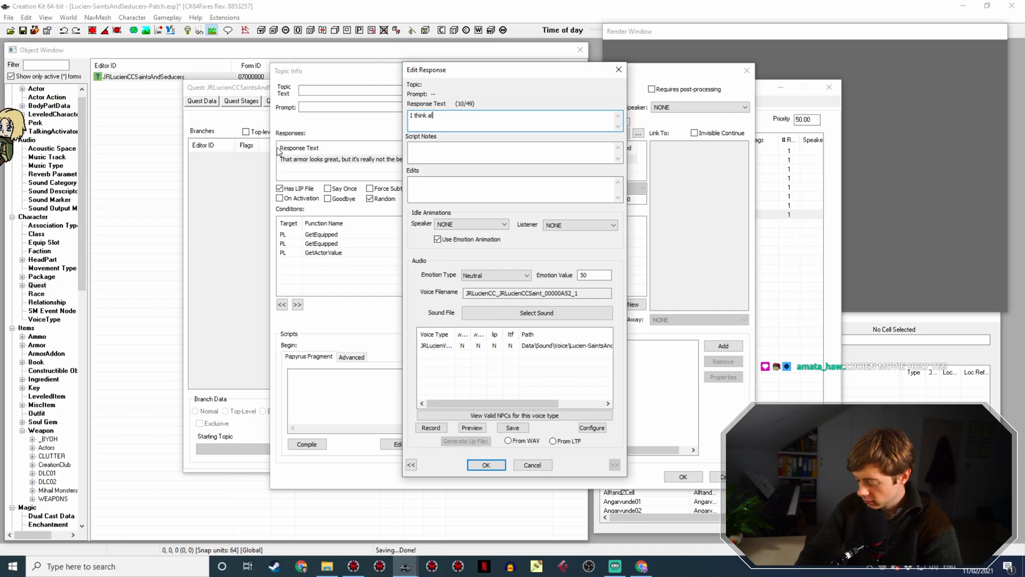
type("l armor ")
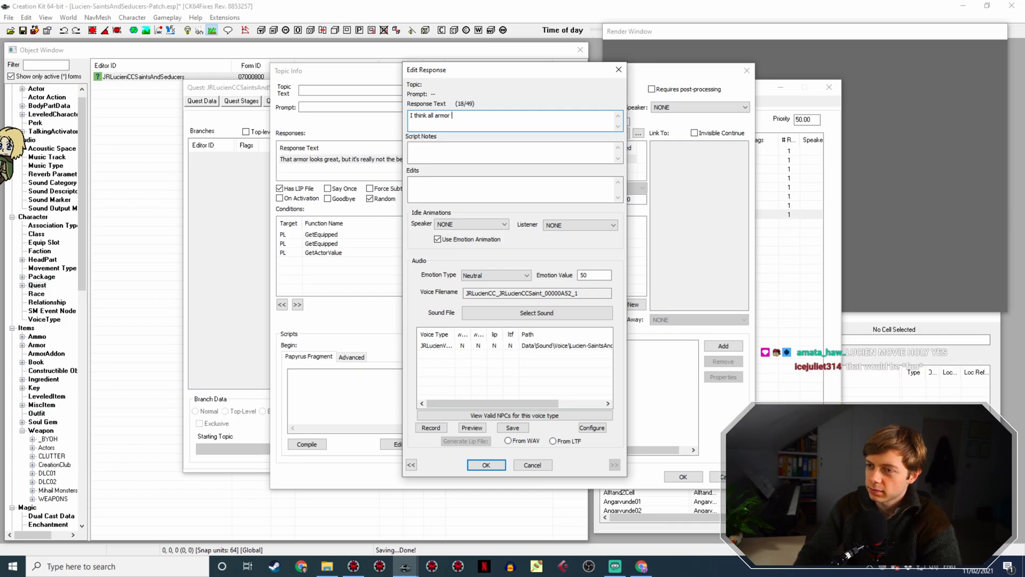
type("should have")
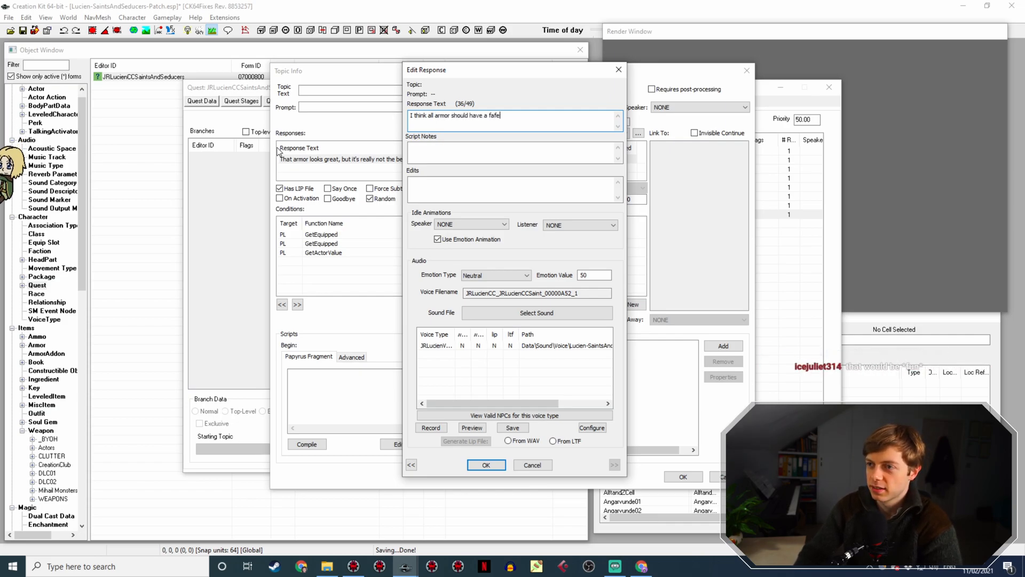
type(" a face on it. It'")
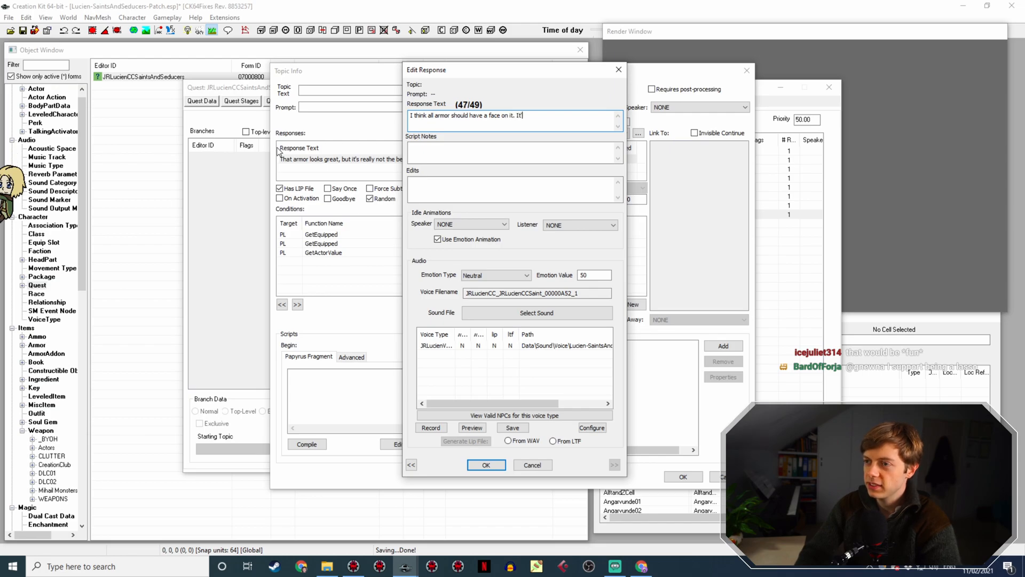
type("s a lovely feature. ")
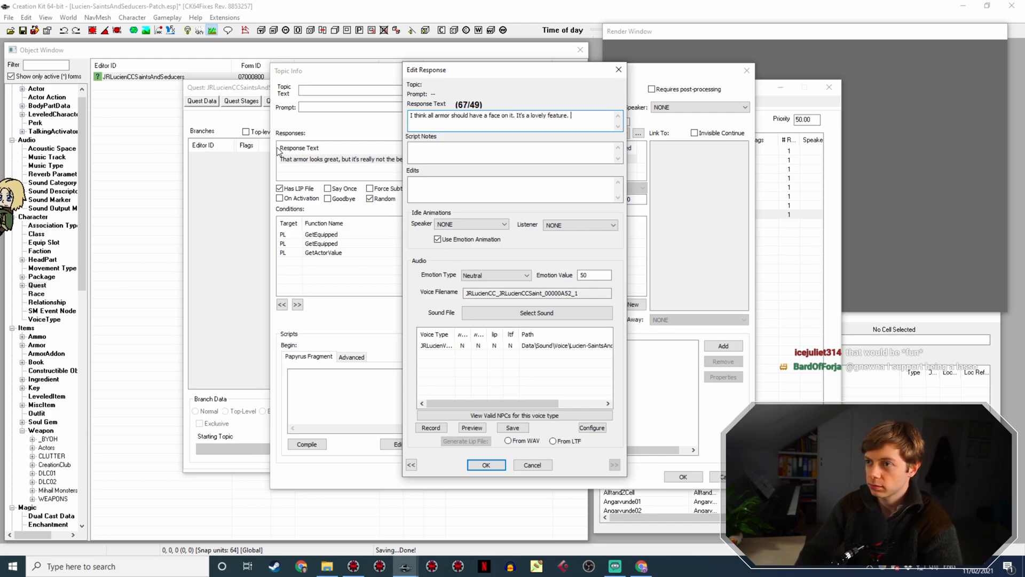
type("Not at all creep")
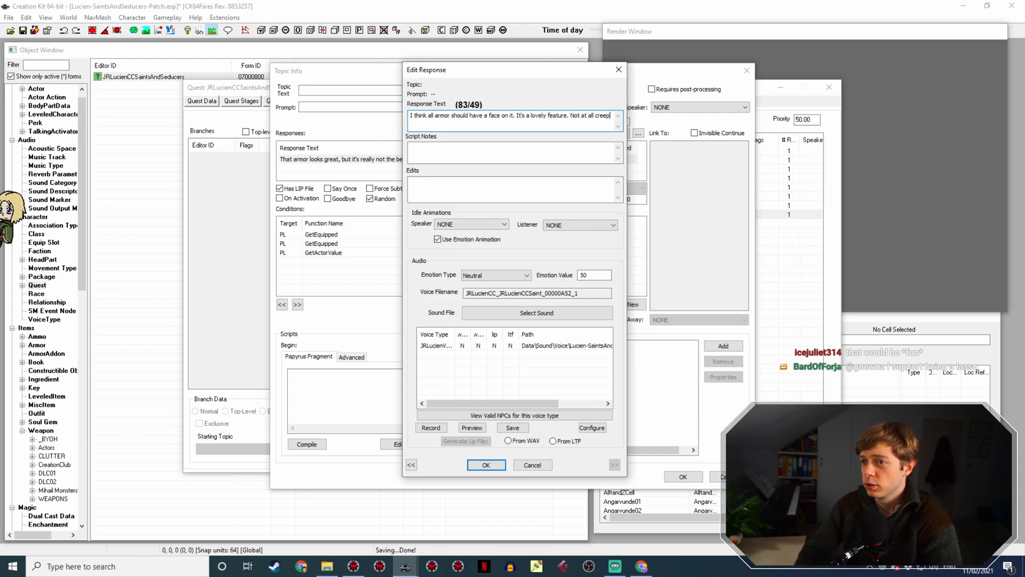
type("y.")
key("Return")
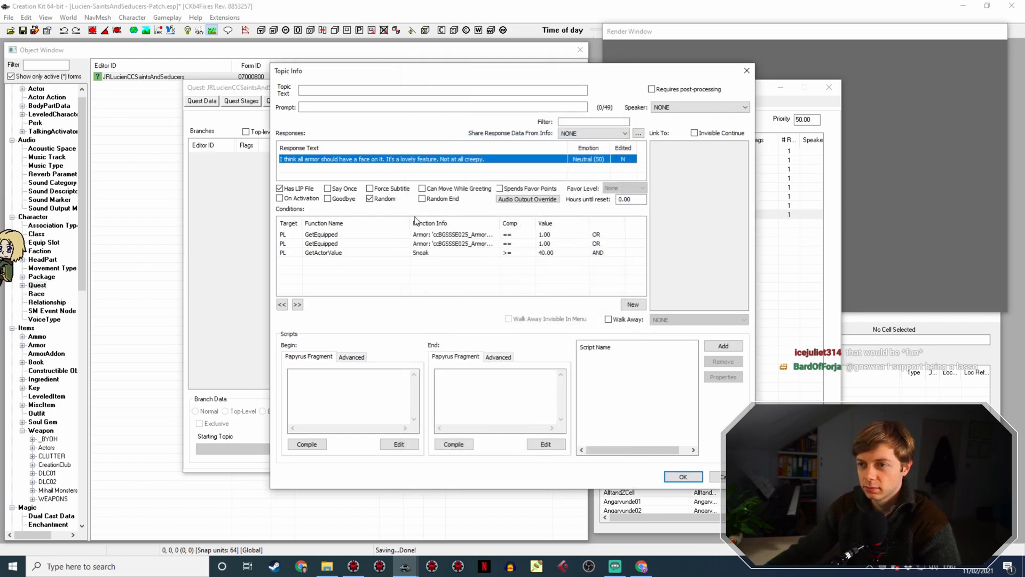
Delete the GetEquipped condition for ccBGSSSE025_ArmorGoldenSaintCuirass from the face-armor line
left_click_drag(500, 223, 563, 223)
left_click(531, 243)
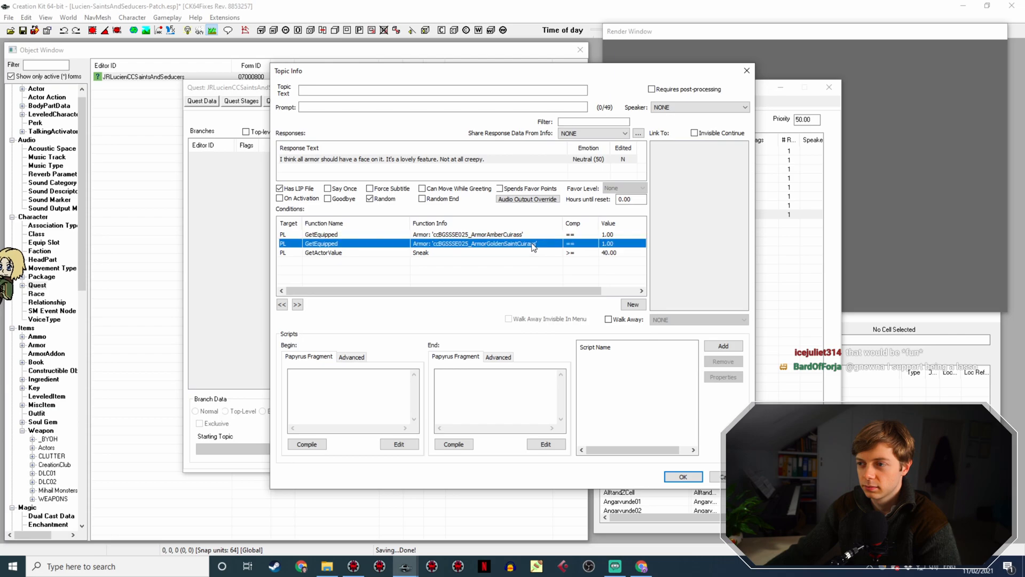
key("Delete")
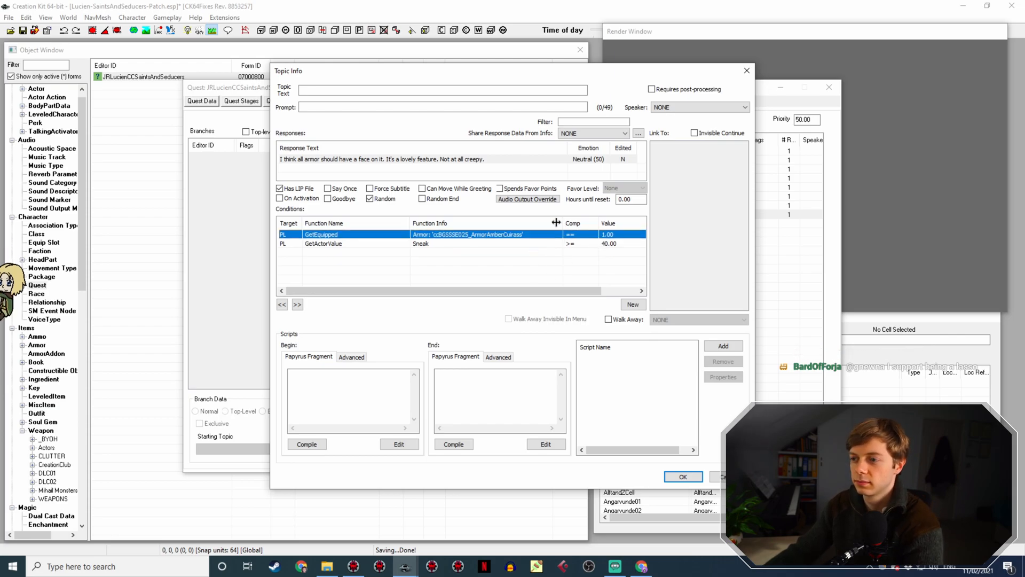
Change the Amber cuirass condition to check for ccBGSSSE025_ArmorMadnessCuirass and turn off its OR flag
double_click(474, 236)
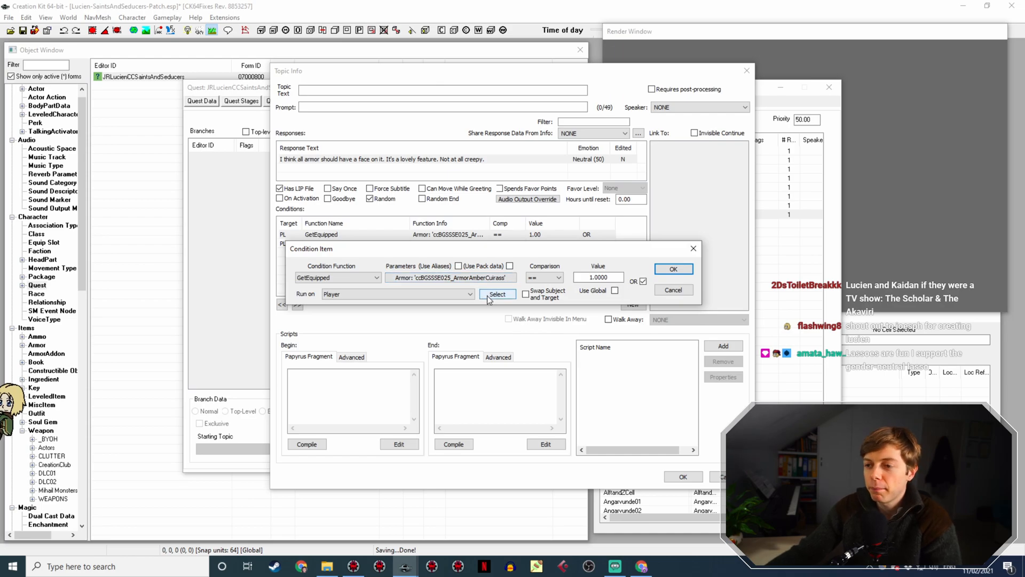
left_click(494, 277)
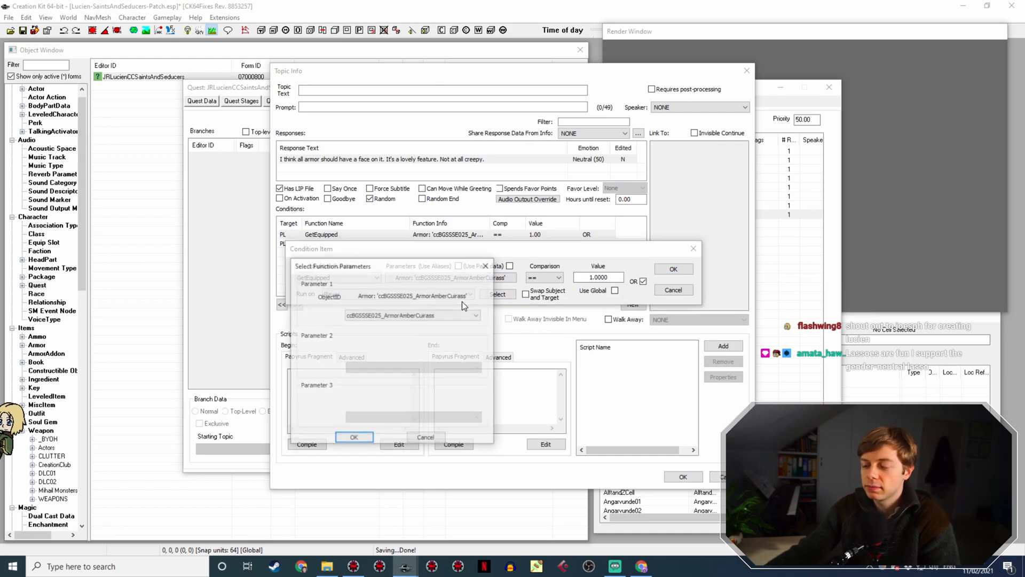
left_click(447, 316)
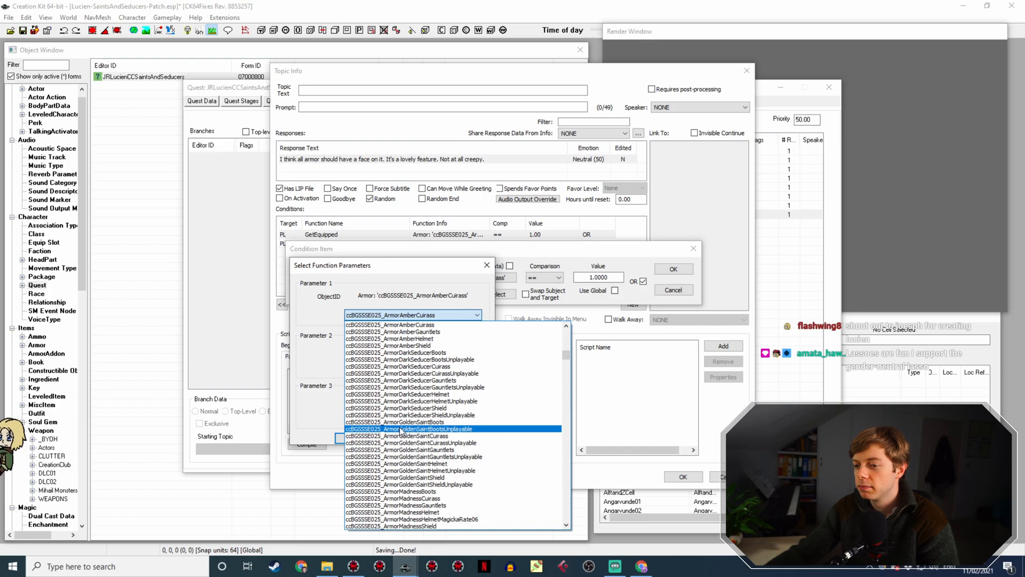
scroll(406, 437, "down", 2)
left_click(407, 452)
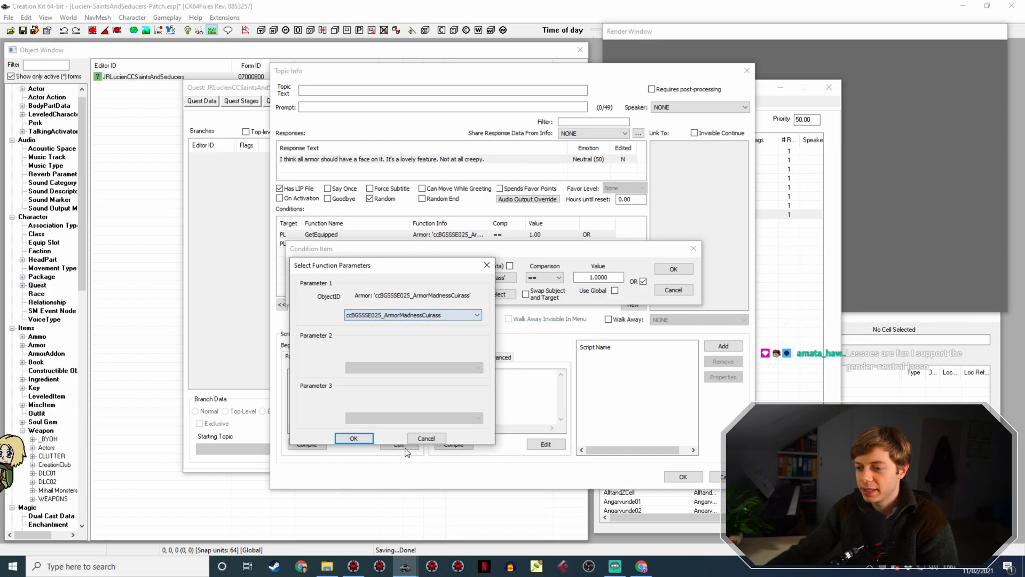
left_click(342, 438)
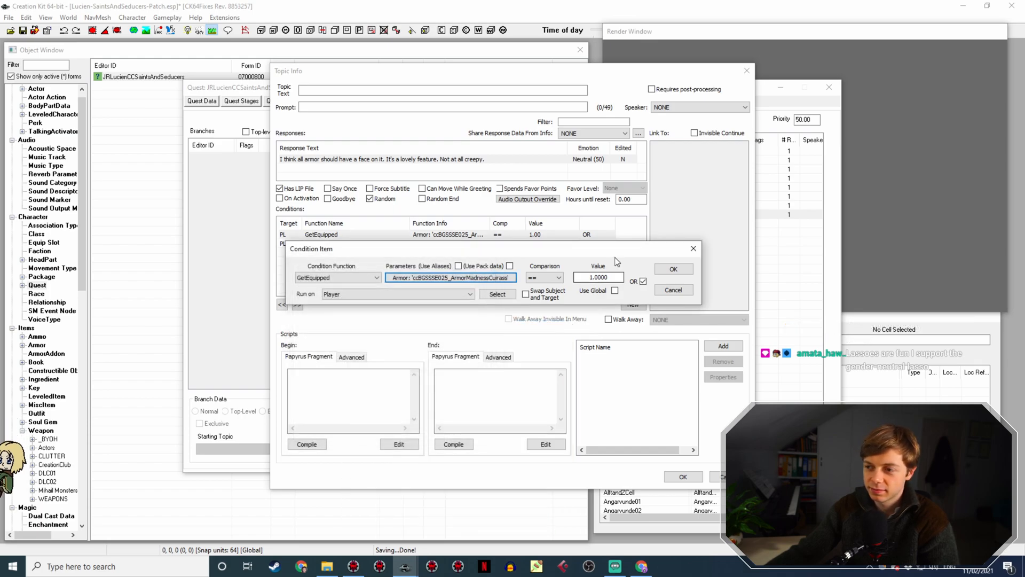
left_click(644, 280)
left_click(659, 270)
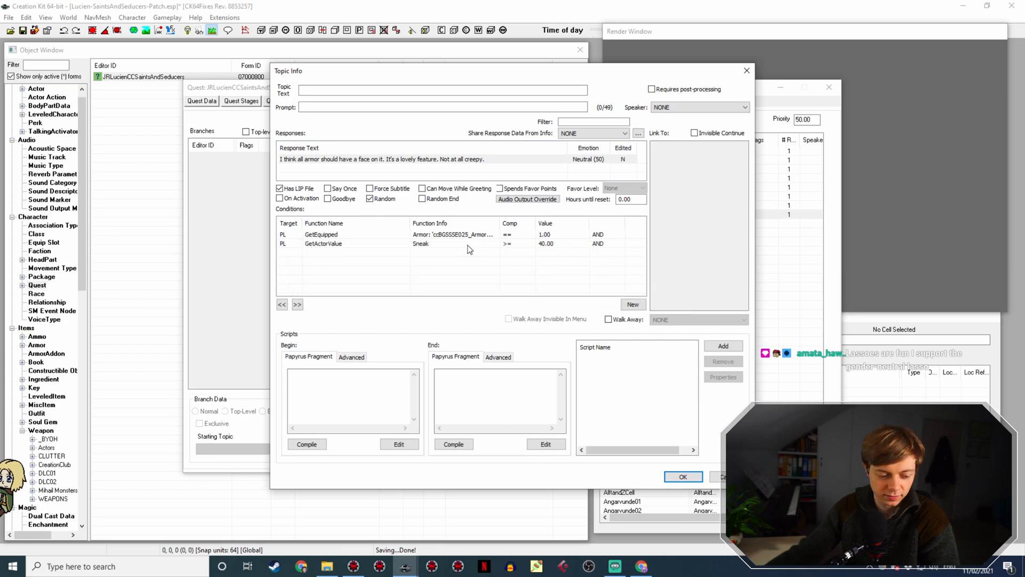
Delete the Sneak GetActorValue condition and accept the Madness armor line's topic info
left_click_drag(500, 224, 477, 224)
left_click(436, 243)
key("Delete")
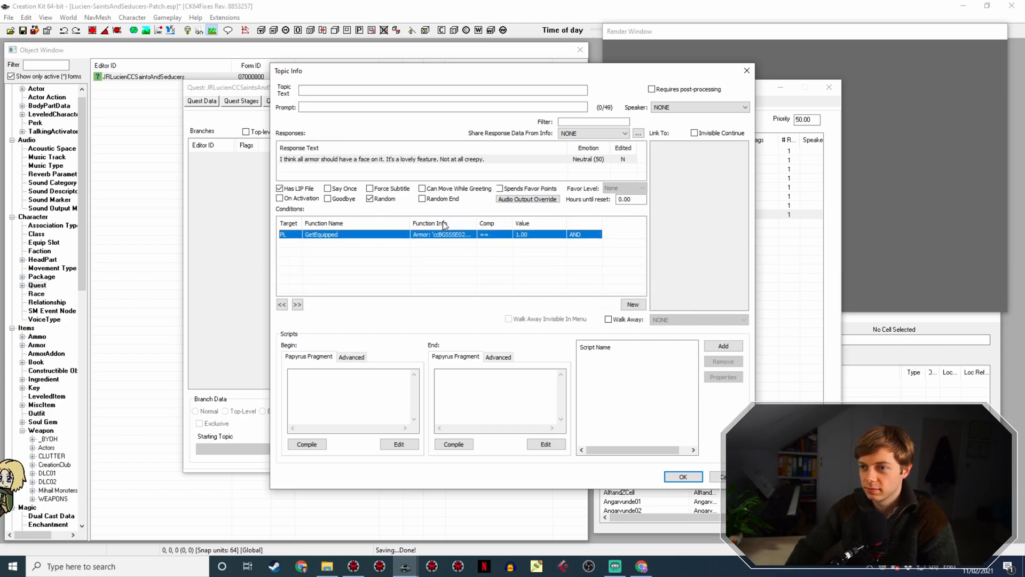
left_click_drag(477, 223, 545, 212)
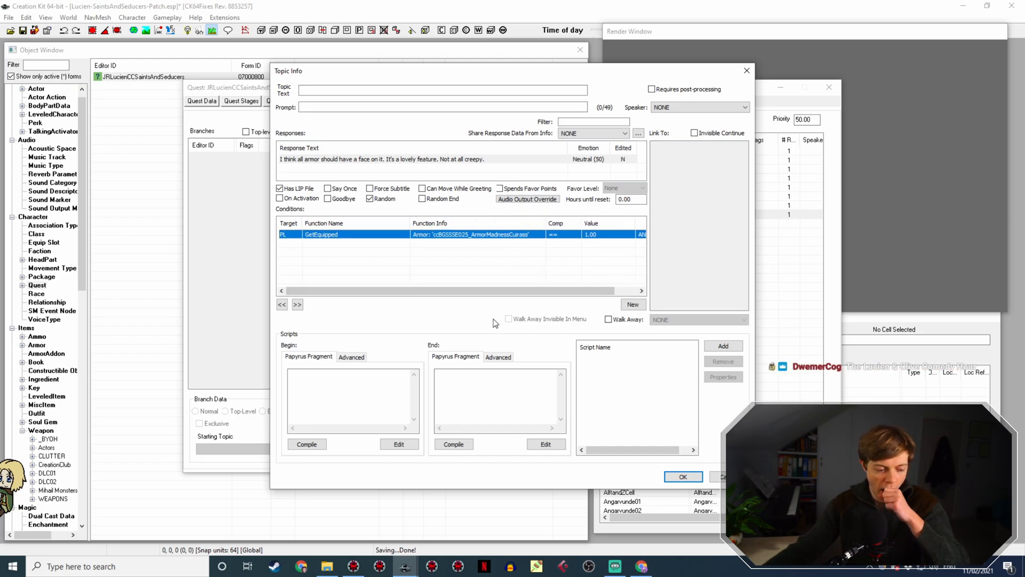
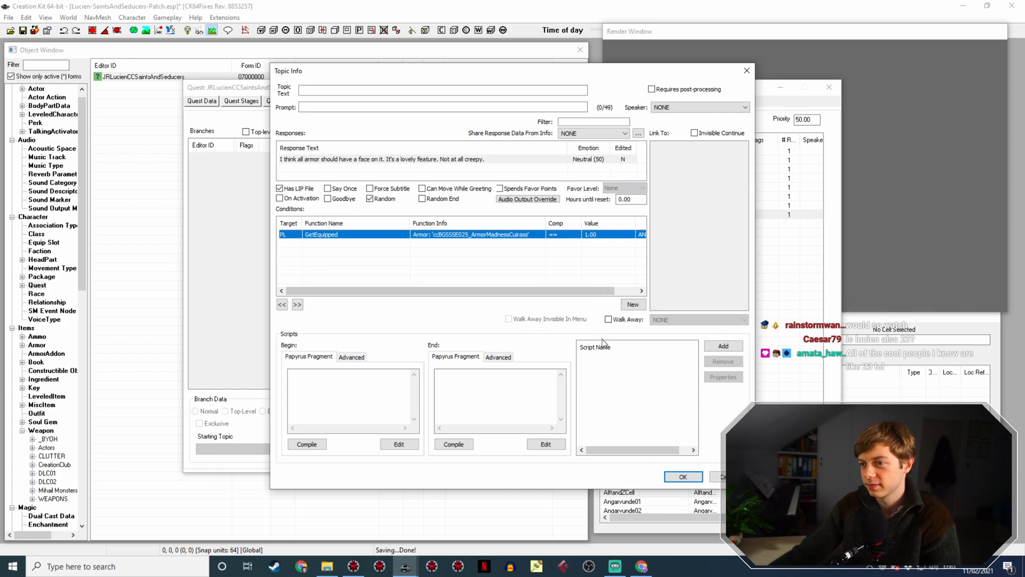
left_click(688, 481)
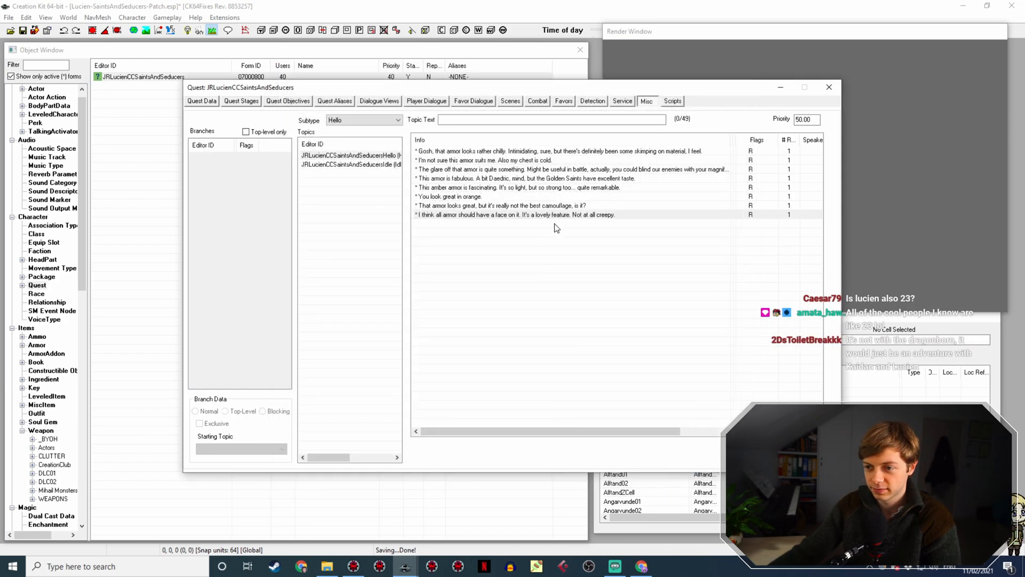
Duplicate the face-armor line in the Hello topic and open the copy's topic info
right_click(569, 219)
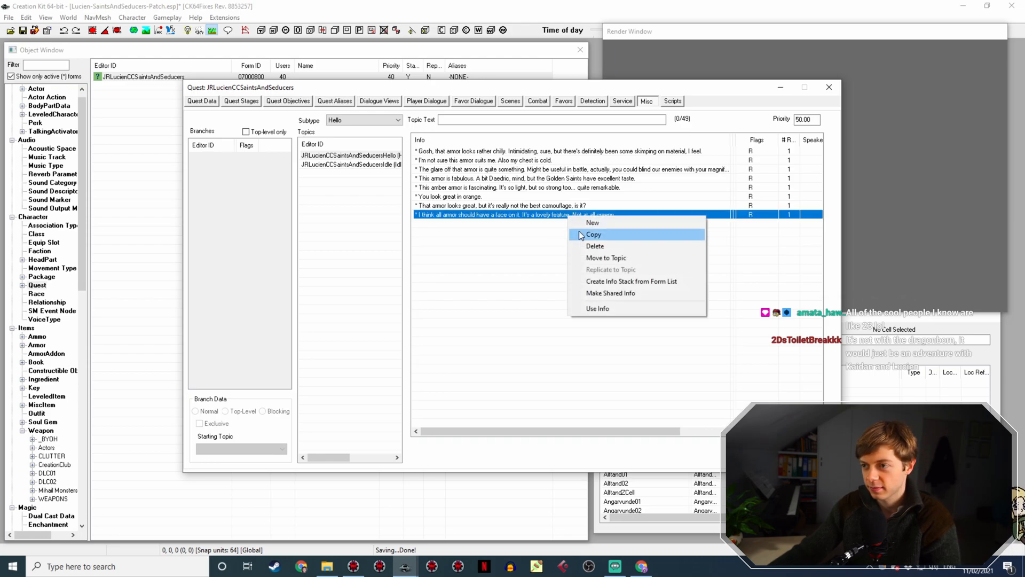
left_click(582, 235)
double_click(593, 224)
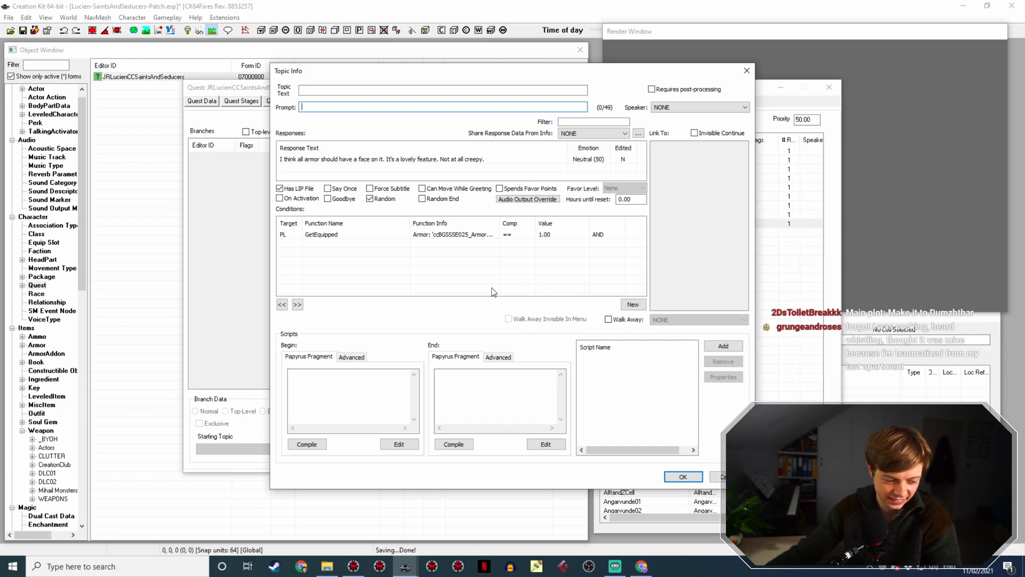
Inspect the function and run-on settings of the copied line's GetEquipped condition
double_click(505, 237)
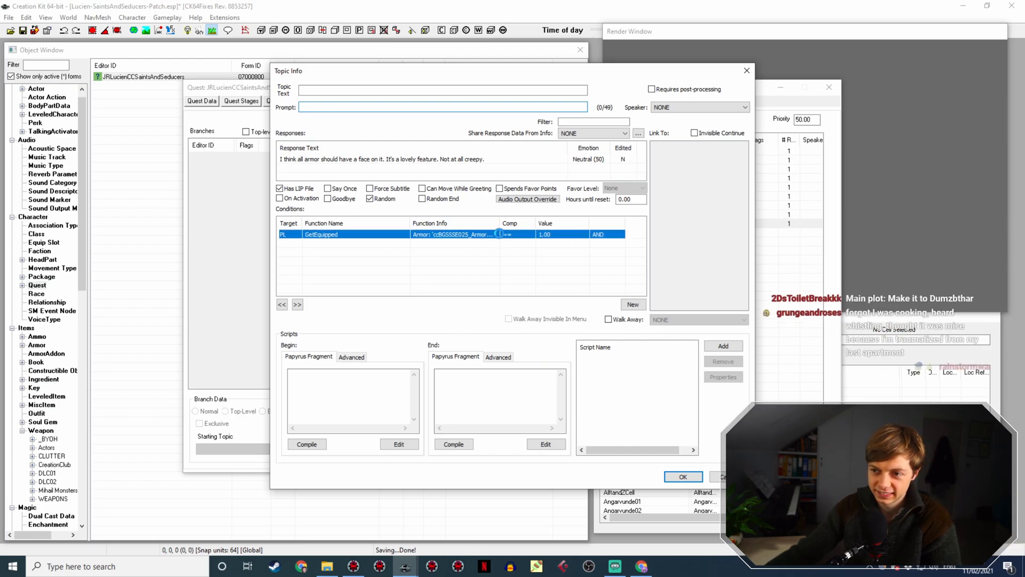
left_click(365, 274)
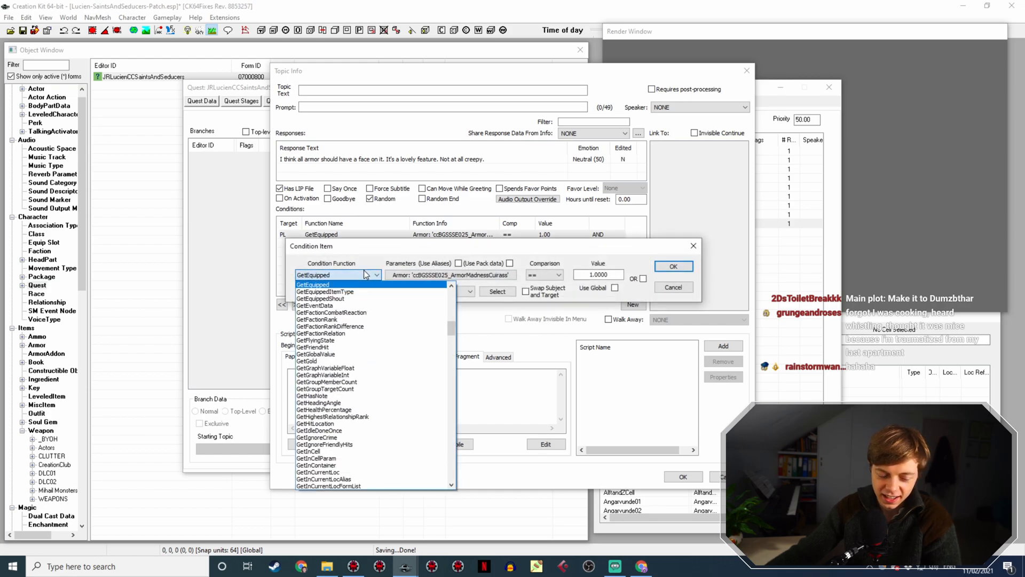
left_click(365, 274)
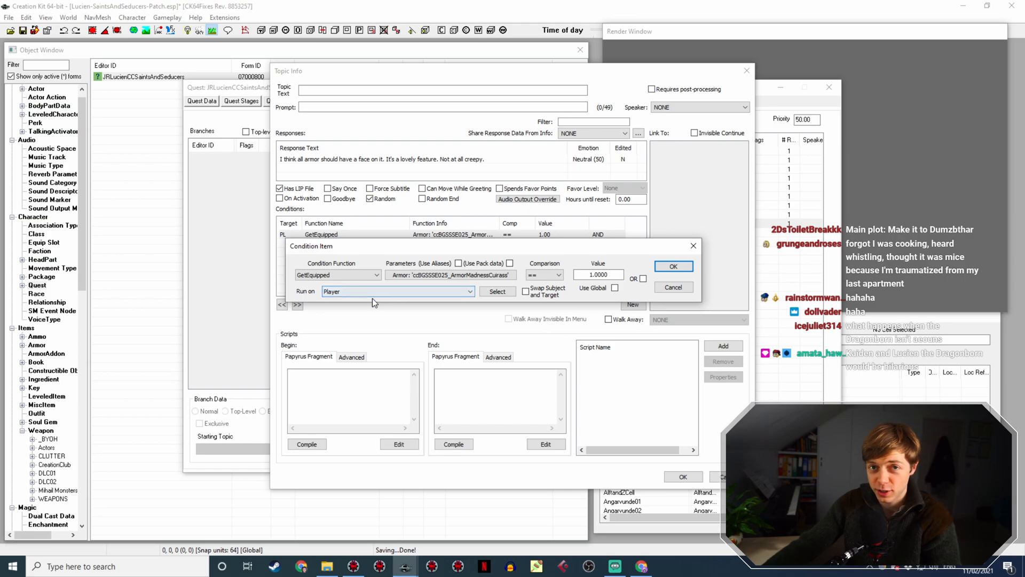
left_click(409, 292)
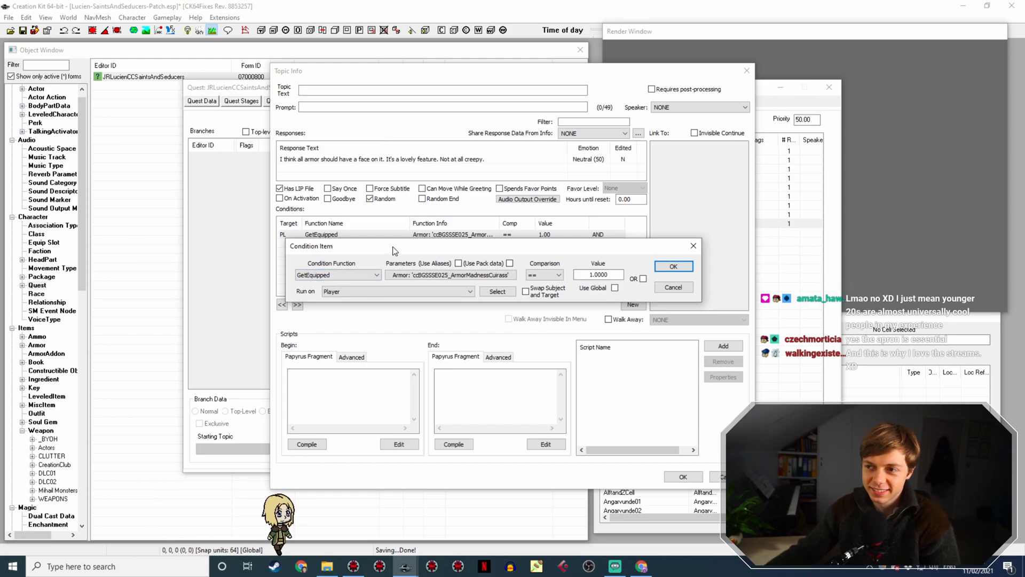
left_click(673, 266)
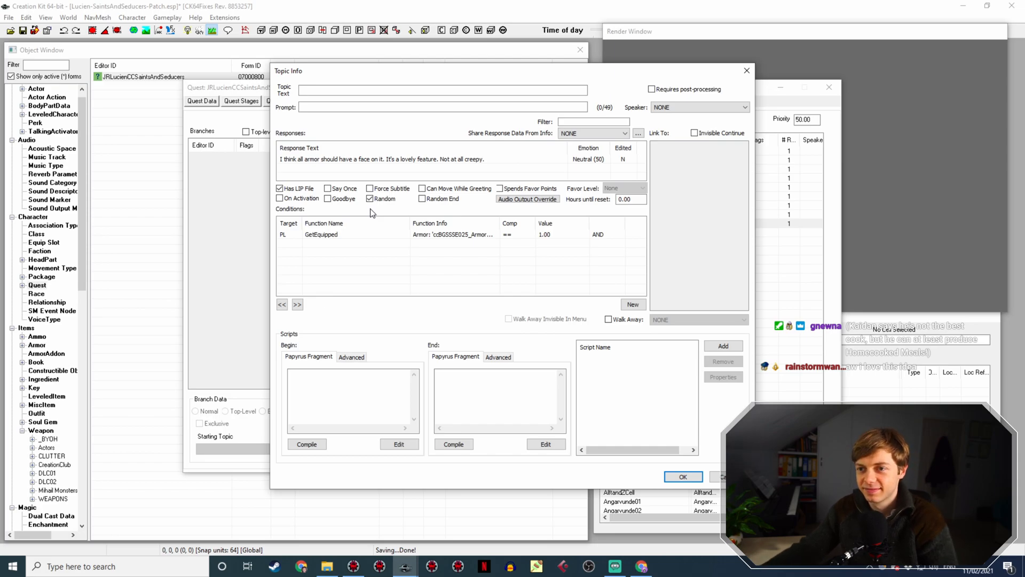
Open the copied line's response for editing and consult the Madness Armor image on the UESP wiki in the browser
double_click(410, 160)
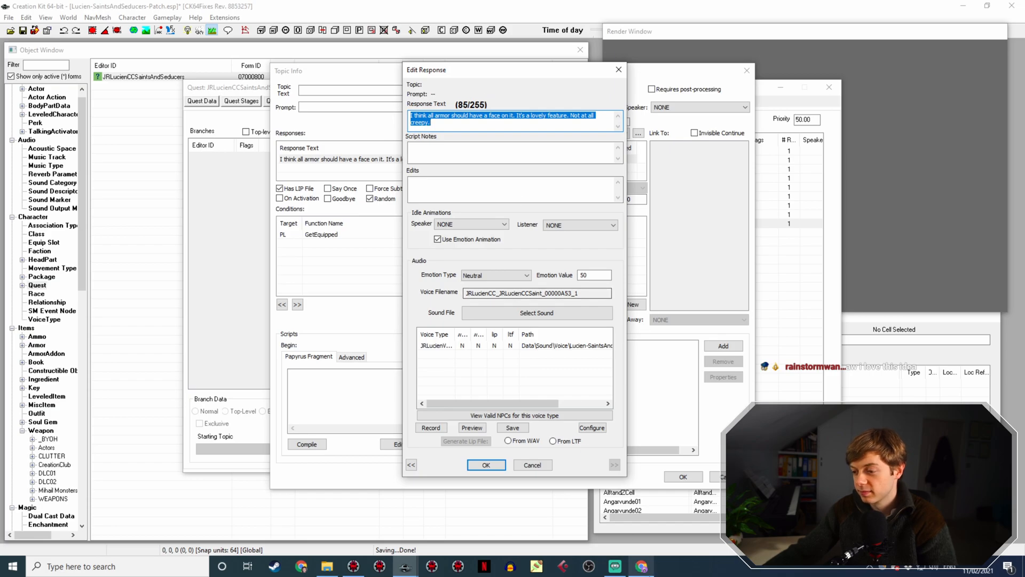
key("alt+Tab")
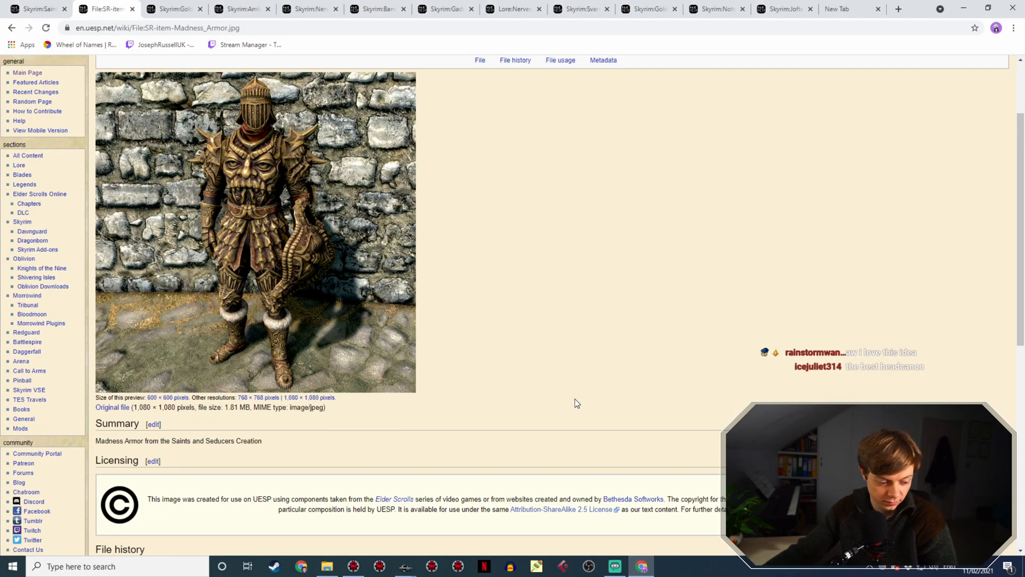
scroll(577, 403, "up", 2)
left_click(56, 5)
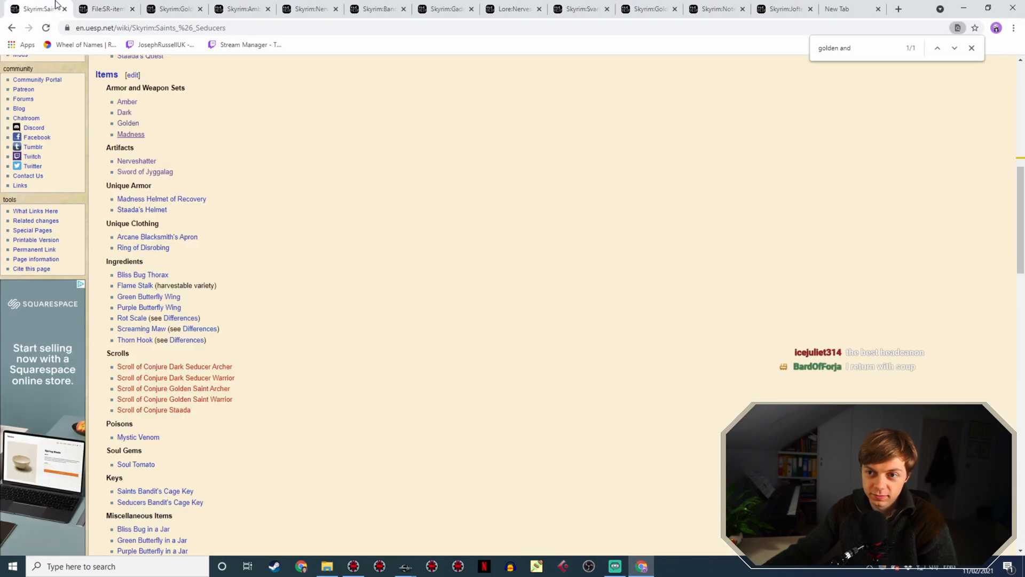
left_click(103, 6)
left_click(163, 6)
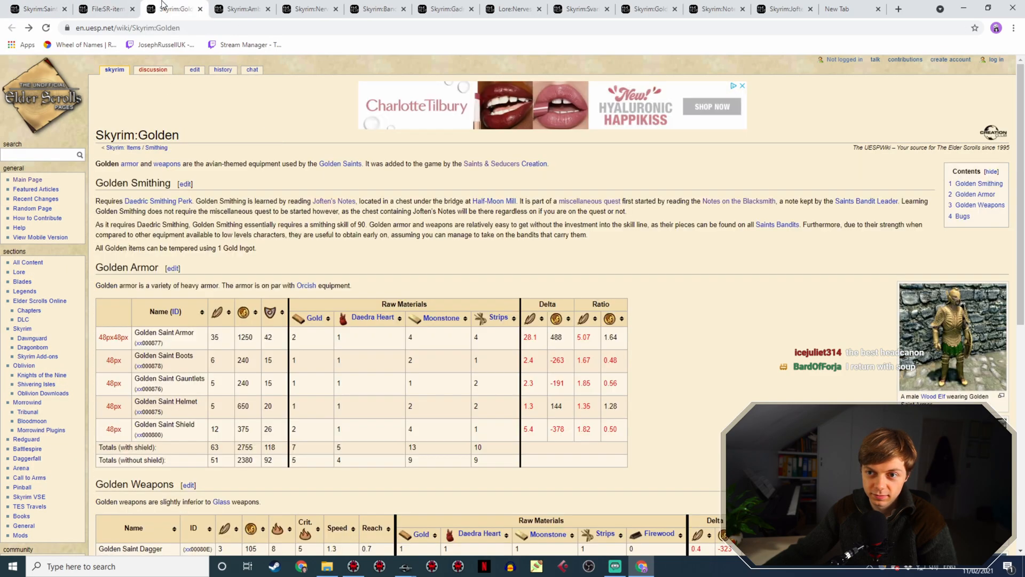
left_click(107, 8)
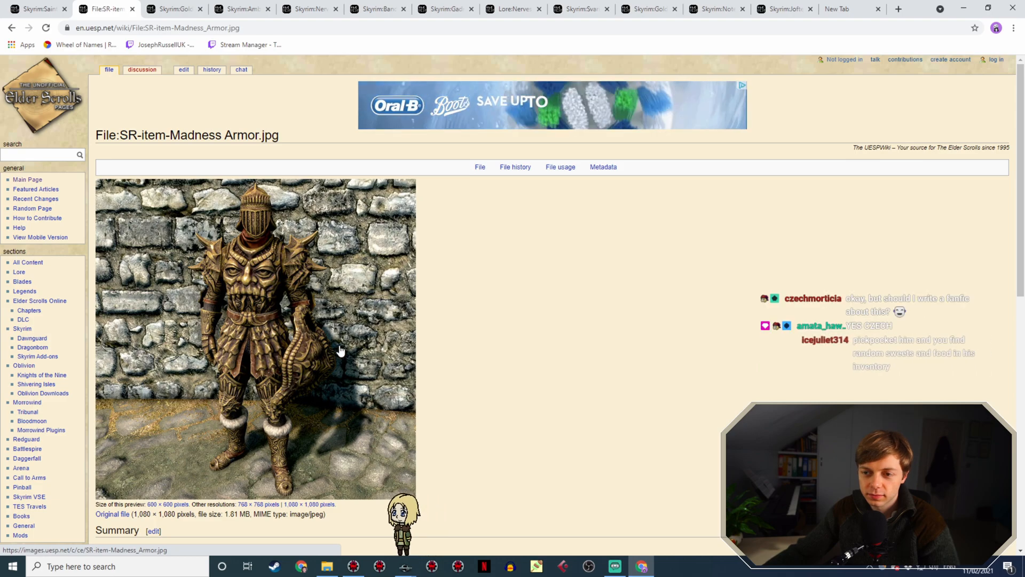
scroll(314, 367, "down", 8)
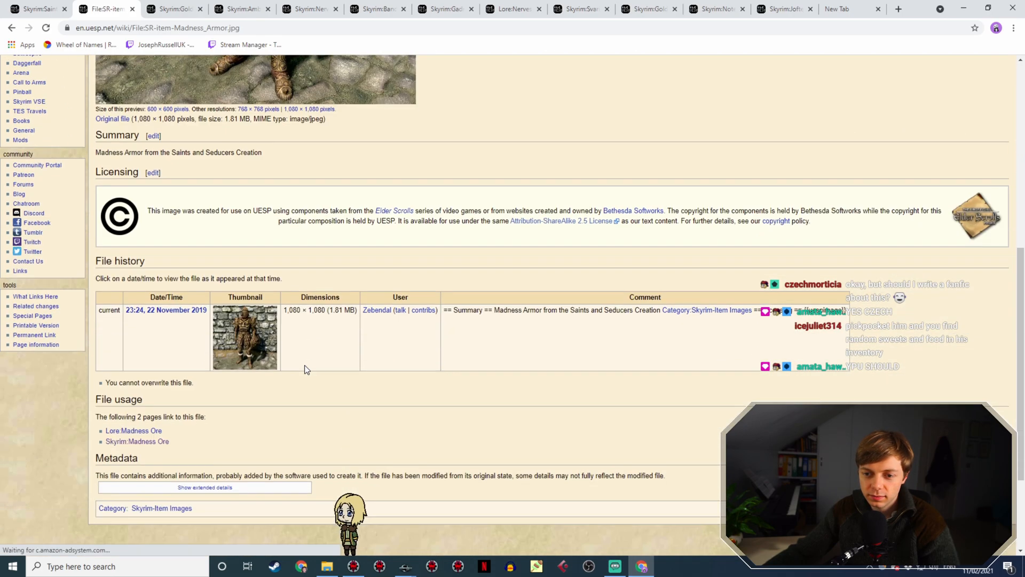
scroll(372, 425, "up", 8)
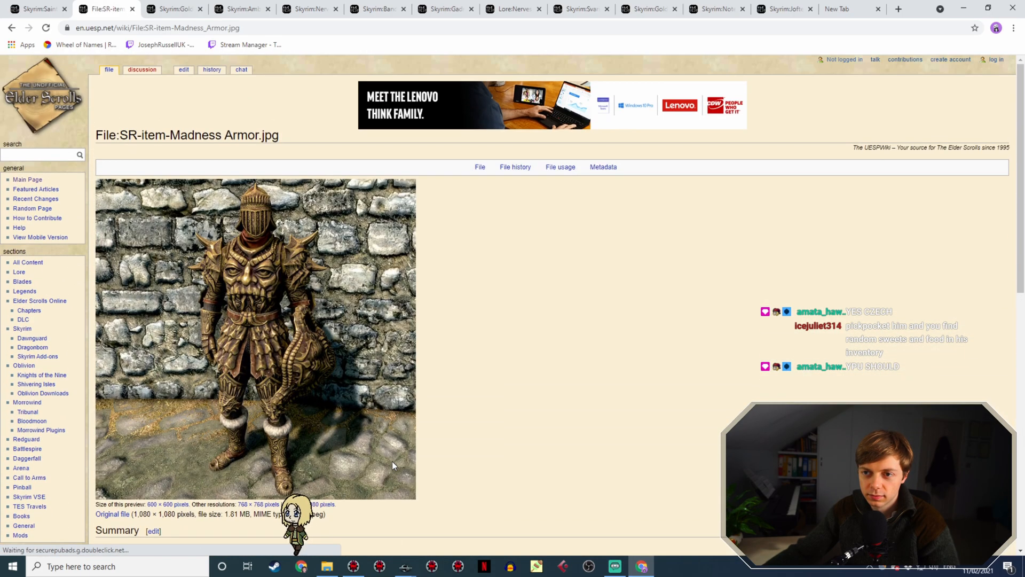
left_click(48, 7)
left_click(107, 7)
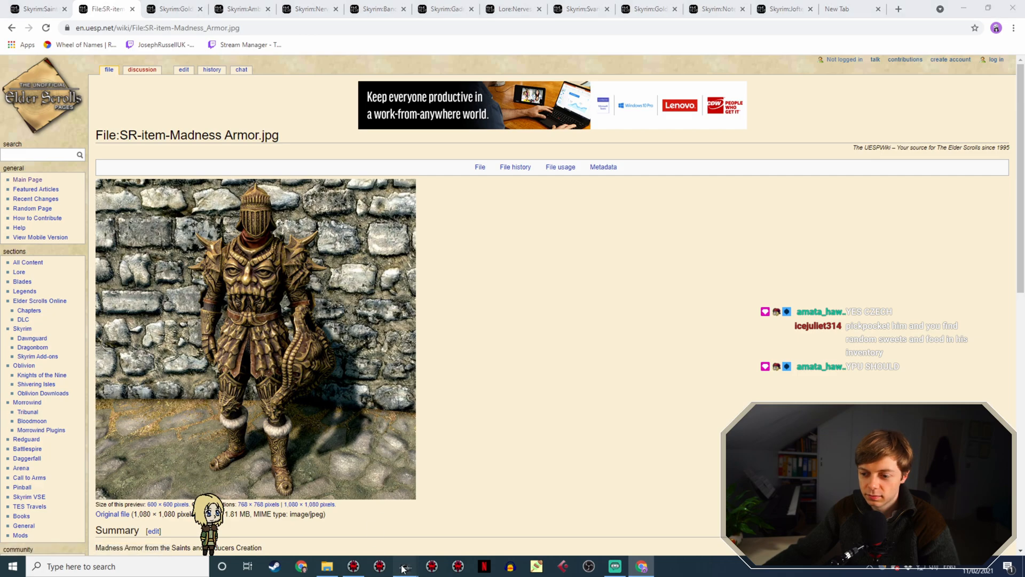
mouse_move(404, 565)
left_click(432, 515)
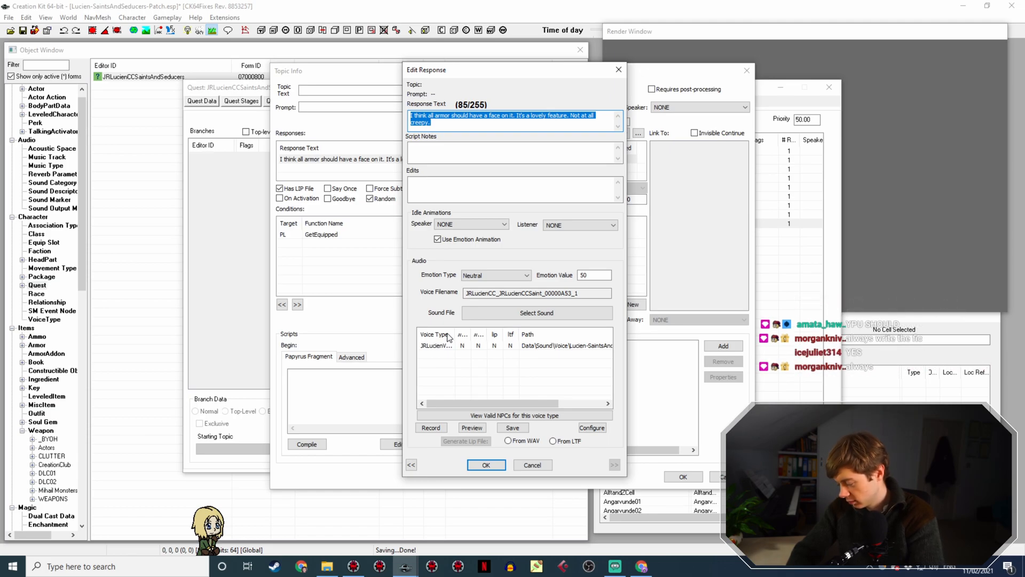
Set the response text to "I thought for a moment there I was starting to hear voices, but it's okay, this armor says I'm just imagining it."
type("I w")
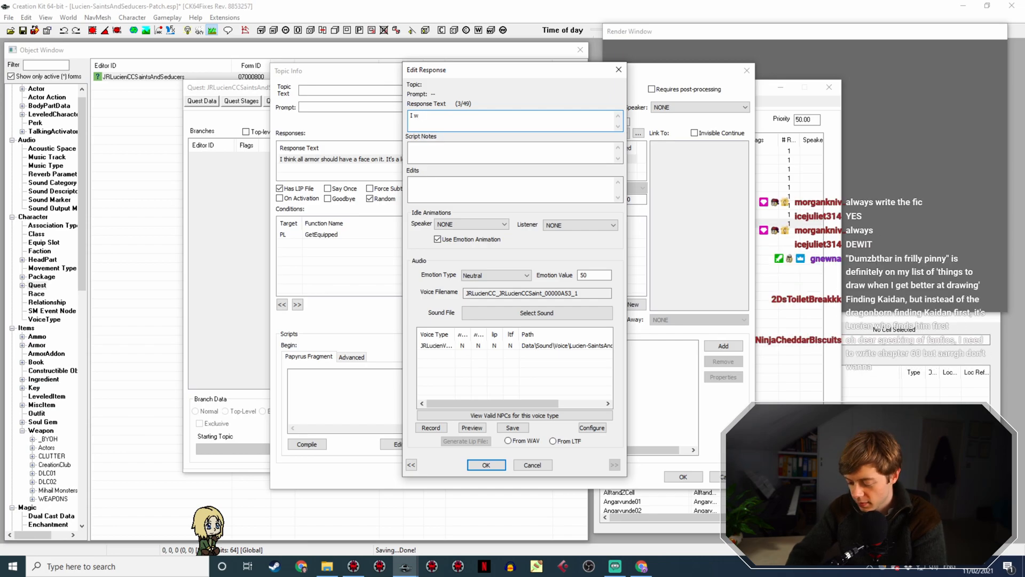
key("BackSpace")
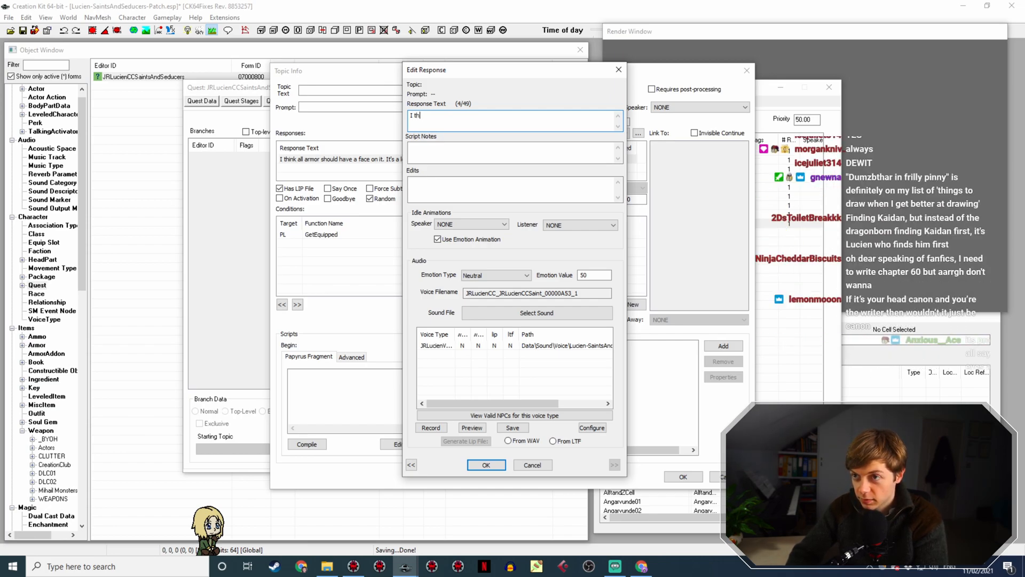
type("thought for a moment there I")
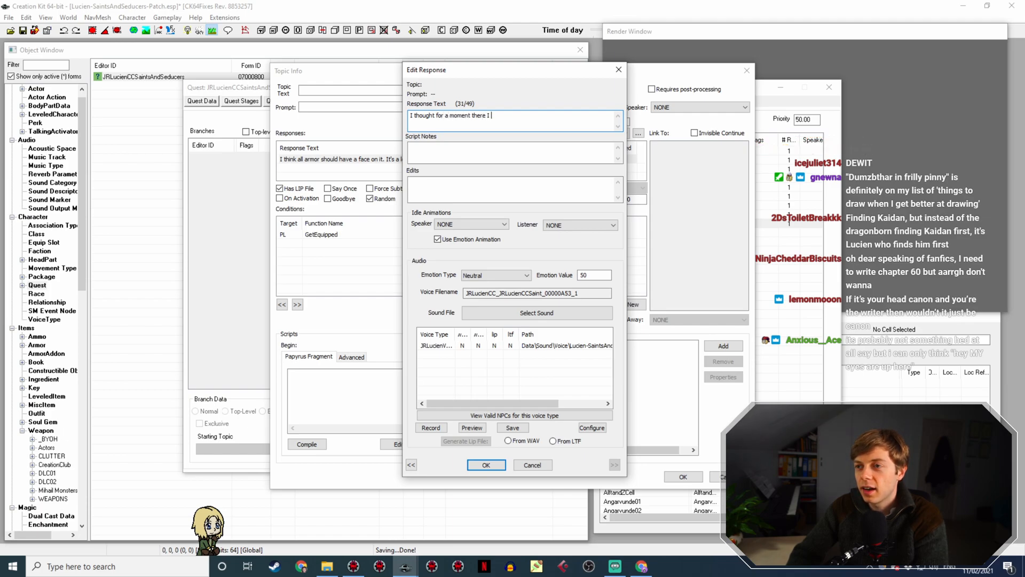
type("was starting to hear voices, but i")
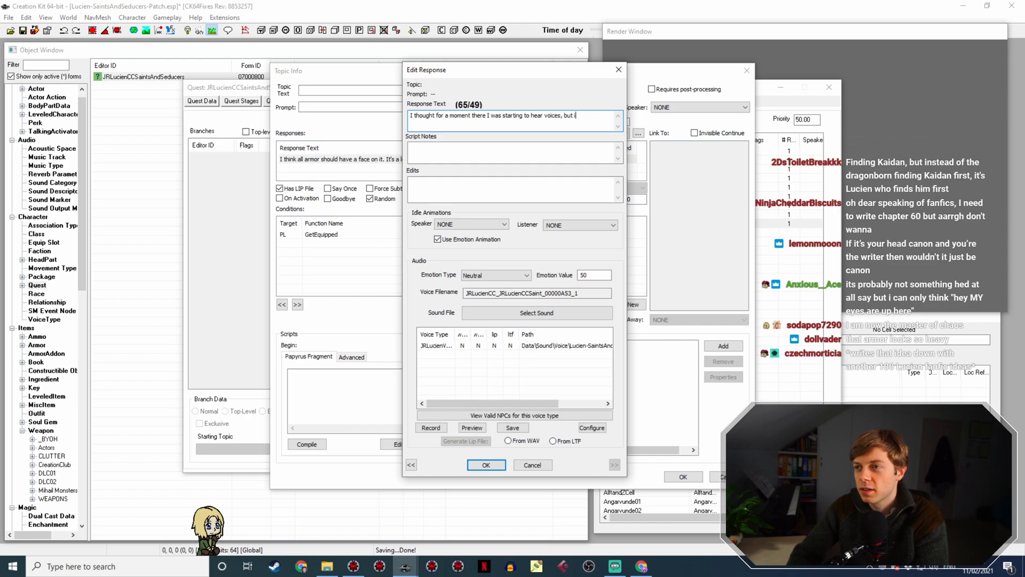
type("kay, thi")
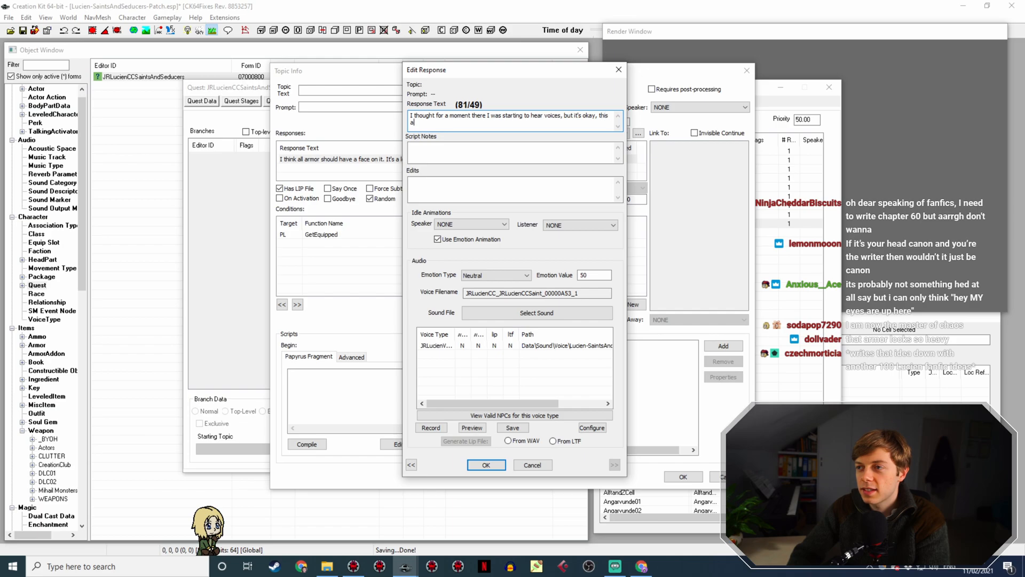
type(" says I'm just imagining it.")
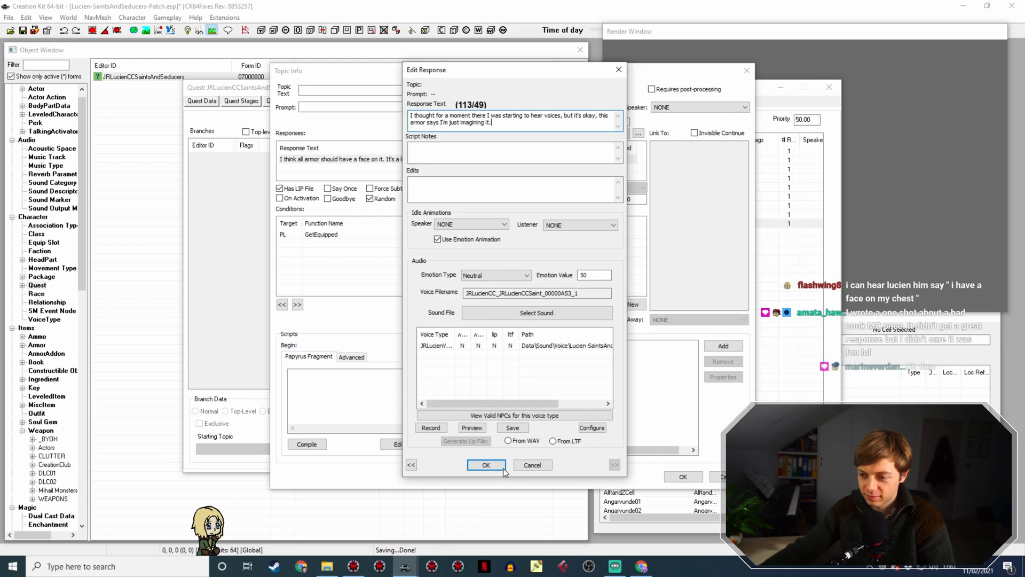
left_click(486, 465)
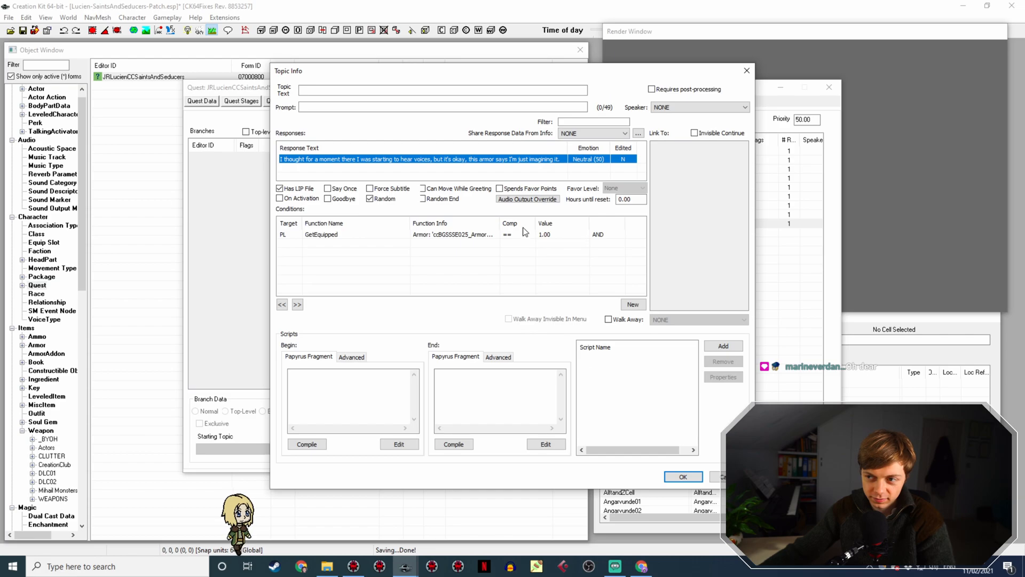
Set the GetEquipped condition of the hearing-voices line to run on Subject and accept the topic info
mouse_move(499, 223)
left_mouse_down()
mouse_move(555, 213)
mouse_move(481, 241)
mouse_move(499, 243)
left_mouse_up()
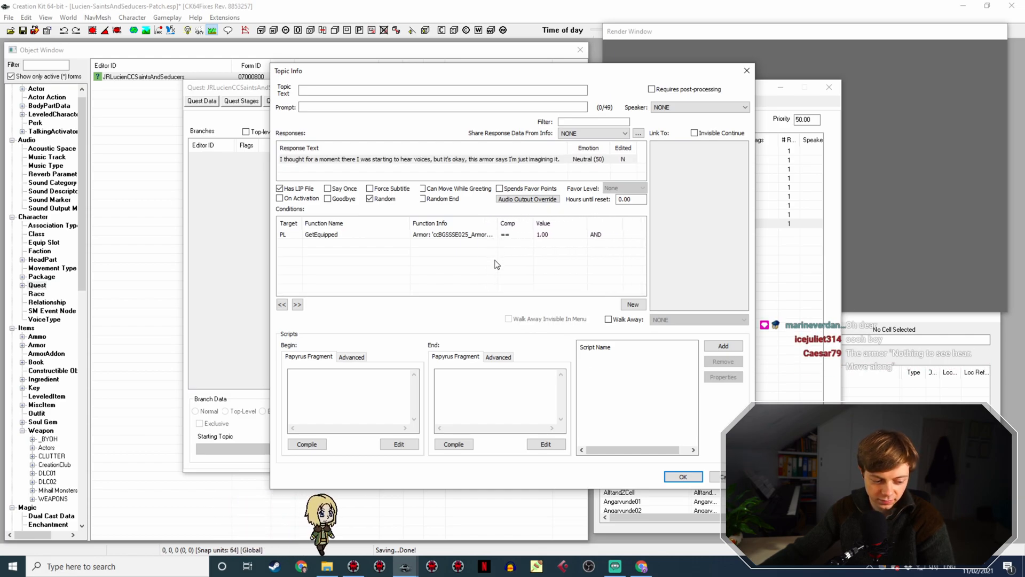
left_click(507, 236)
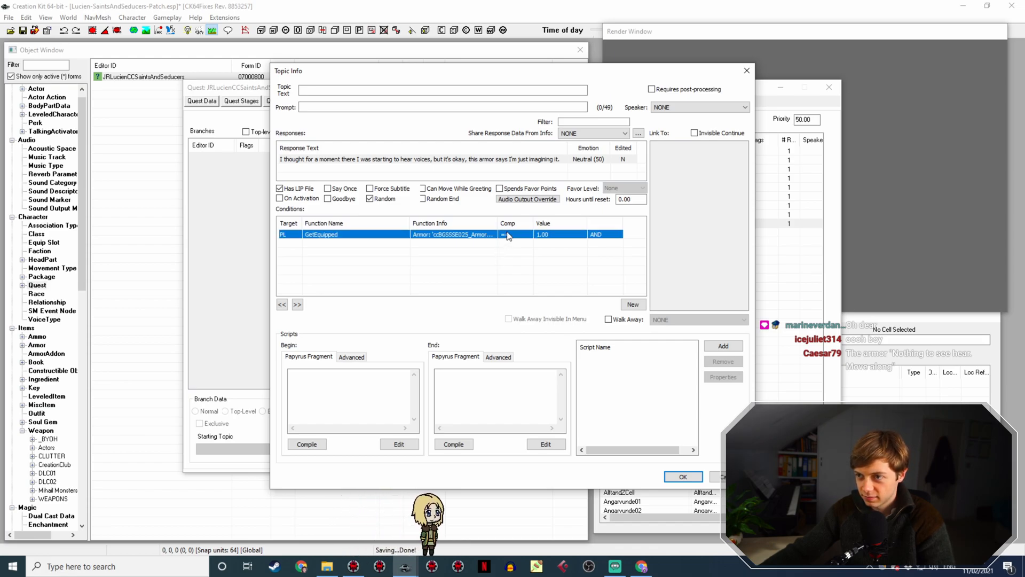
double_click(507, 236)
left_click(362, 290)
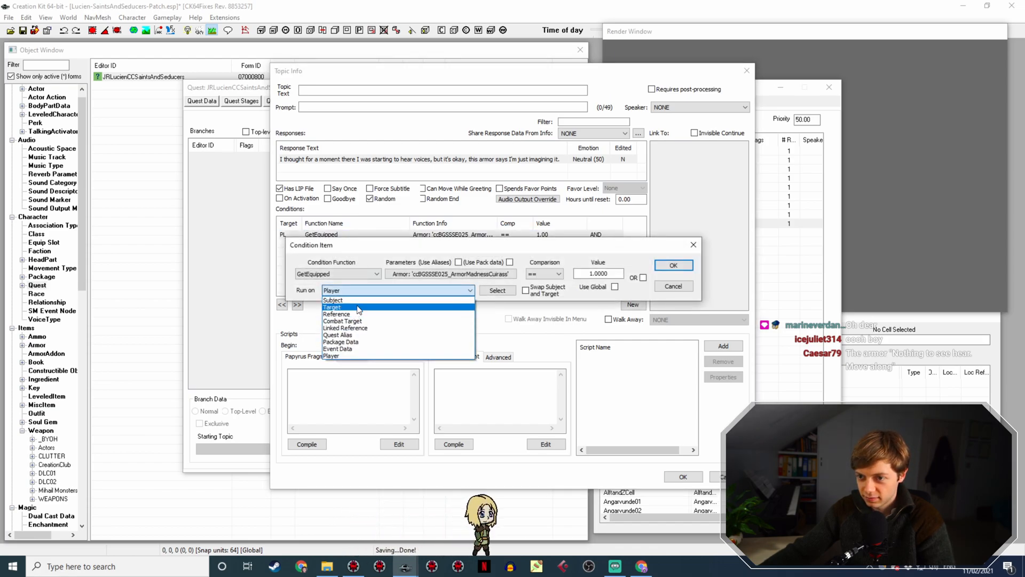
left_click(369, 307)
left_click(672, 265)
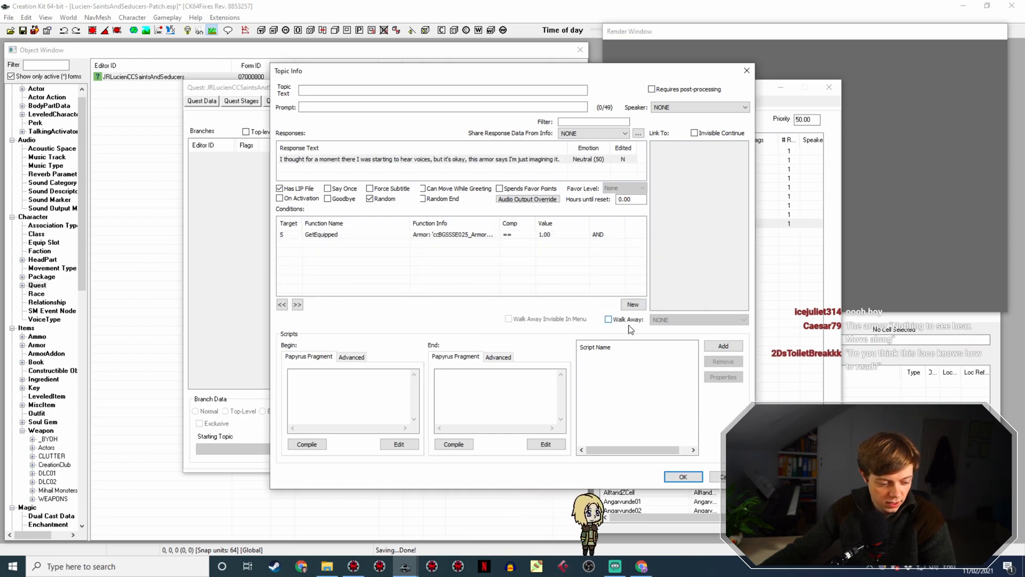
left_click(681, 476)
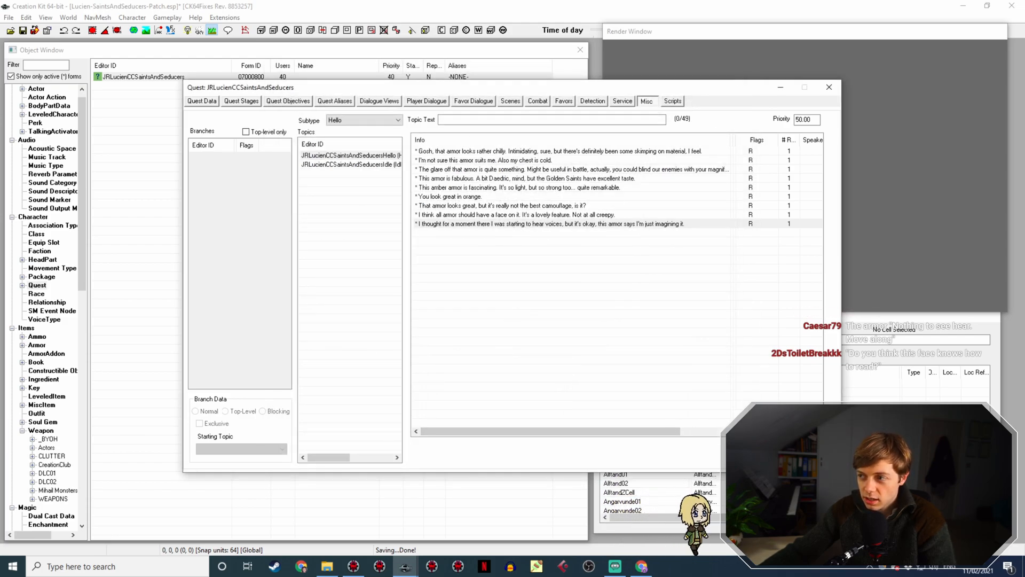
Accept the quest edits, save the plugin and reopen the JRLucienCCSaintsAndSeducers quest
left_click(768, 458)
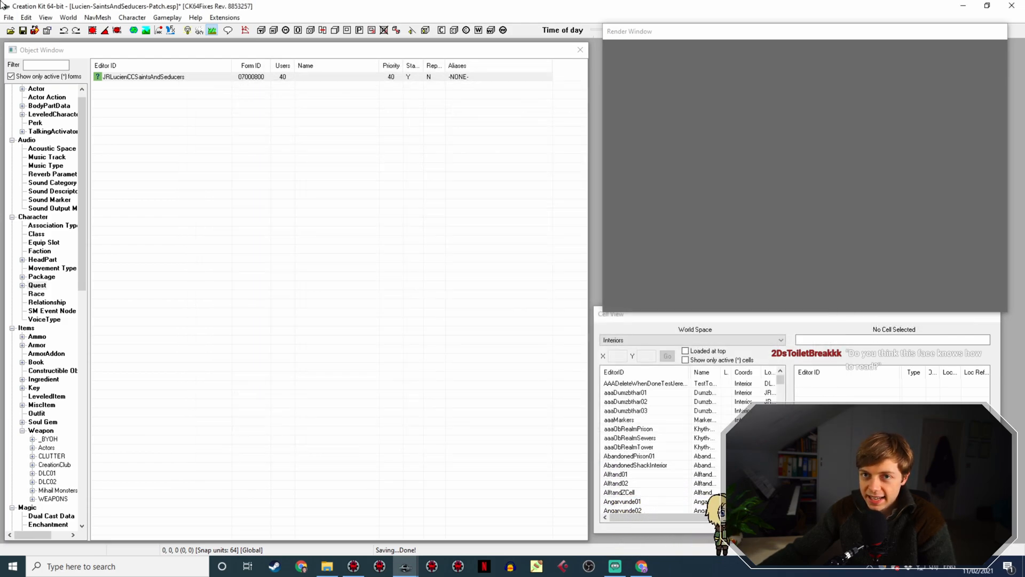
double_click(115, 76)
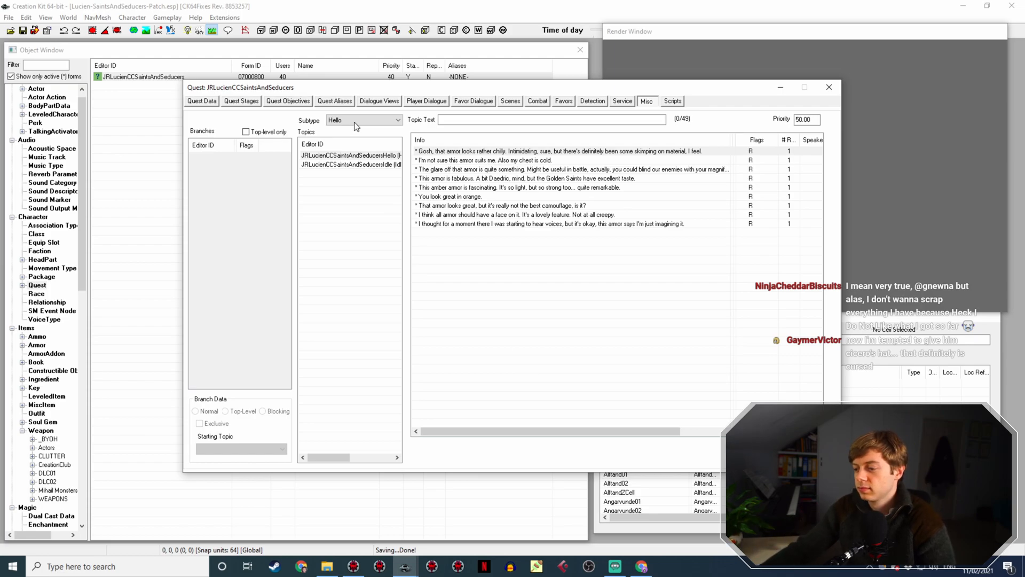
Check the Saints & Seducers item list on the UESP wiki, and duplicate the hearing-voices line in the Hello topic, opening the copy
left_click(632, 572)
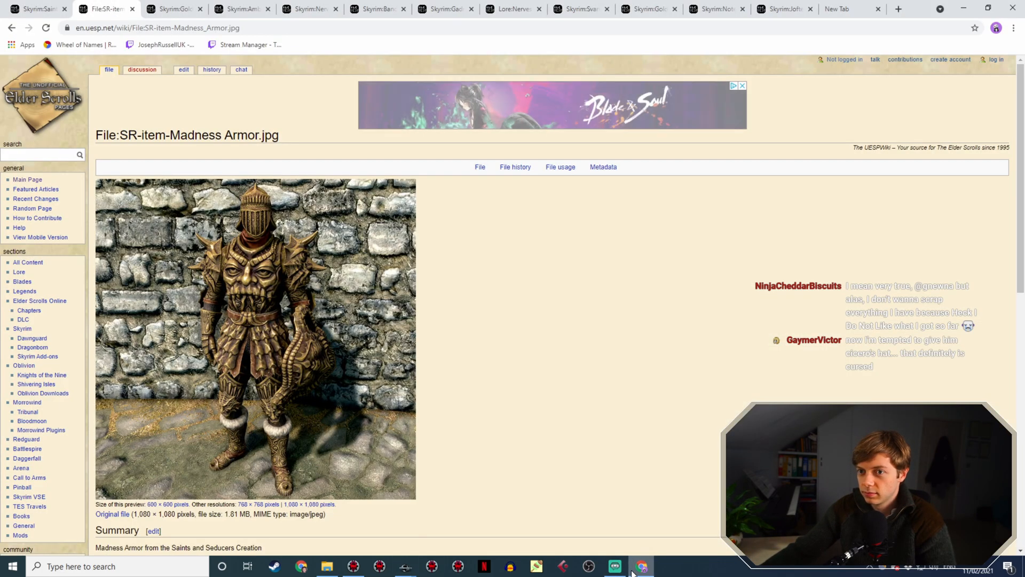
left_click(50, 6)
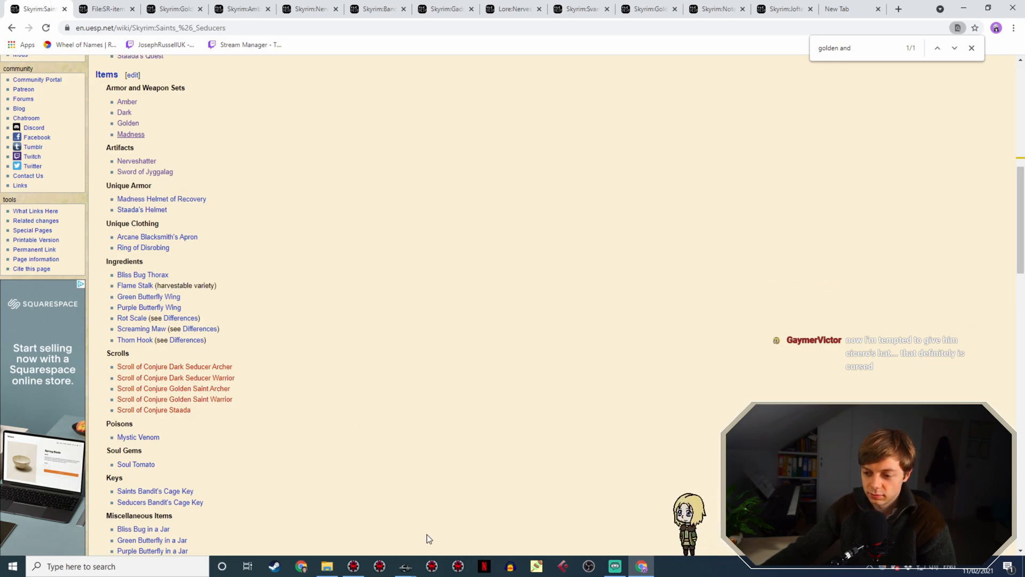
mouse_move(407, 564)
left_click(436, 520)
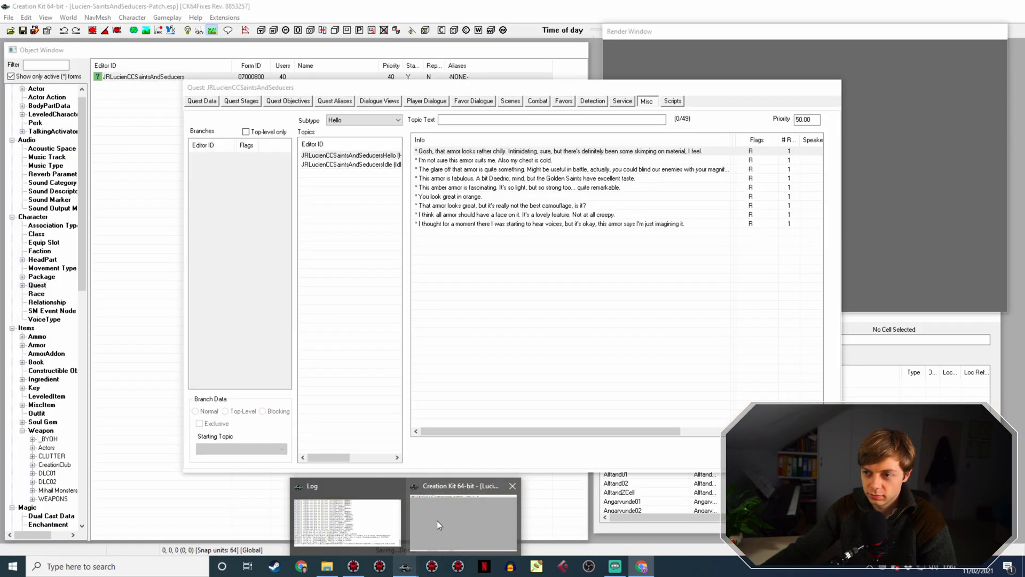
right_click(491, 225)
left_click(522, 244)
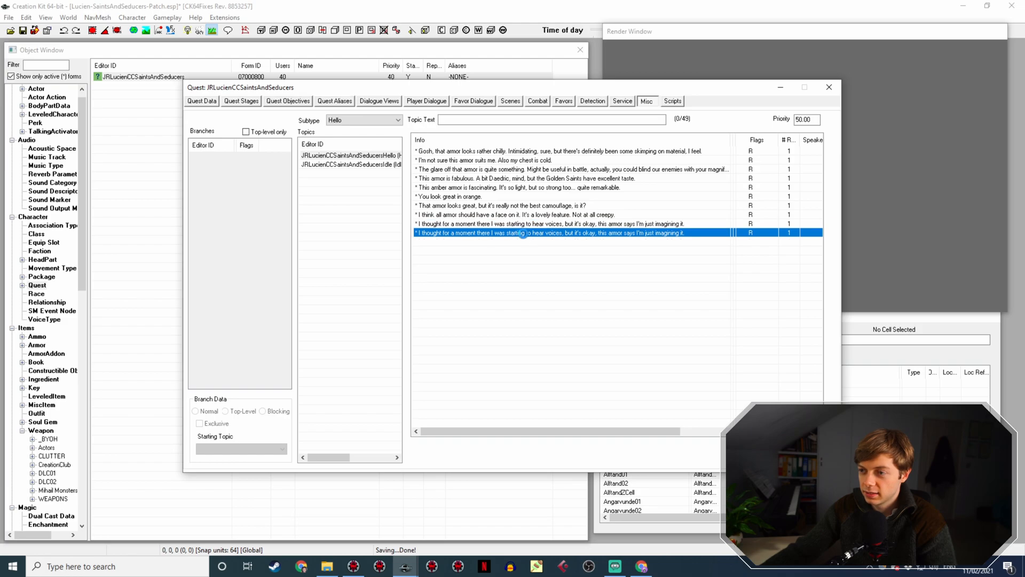
double_click(469, 232)
Set the copy's response text to "Who are you calling two-faced?" and accept the topic info
double_click(388, 162)
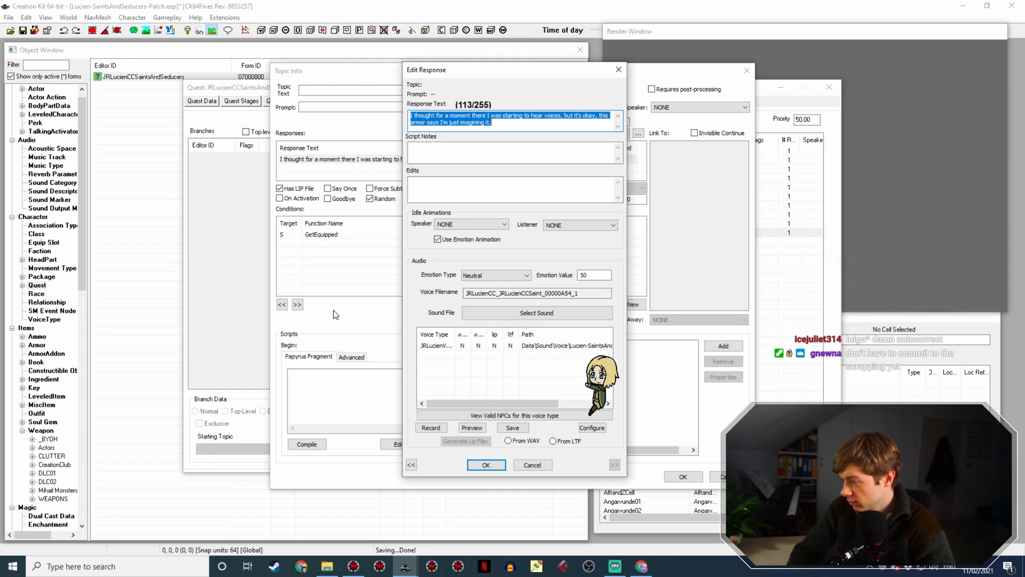
type("w")
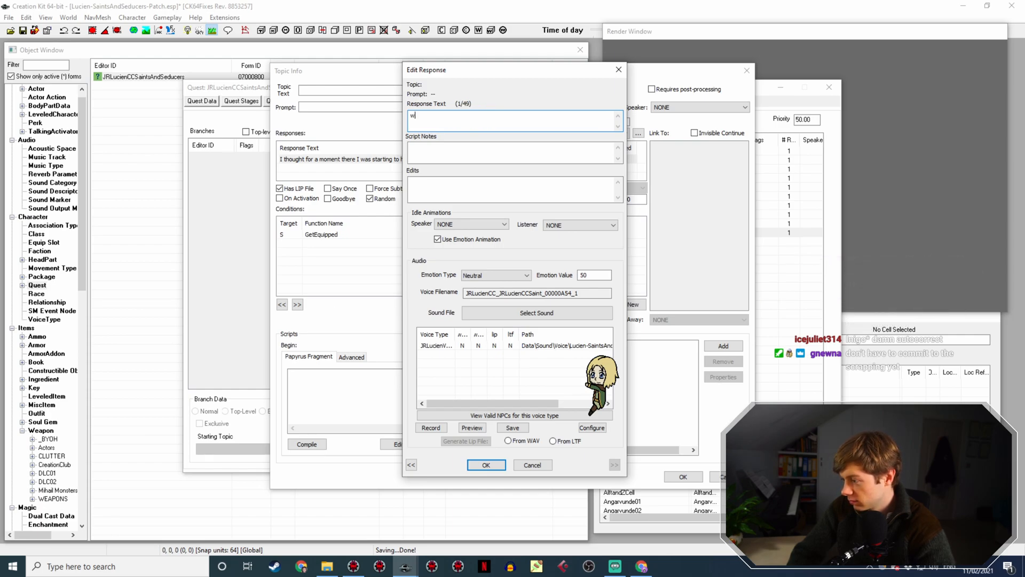
type("H")
key("BackSpace")
key("BackSpace")
type("W")
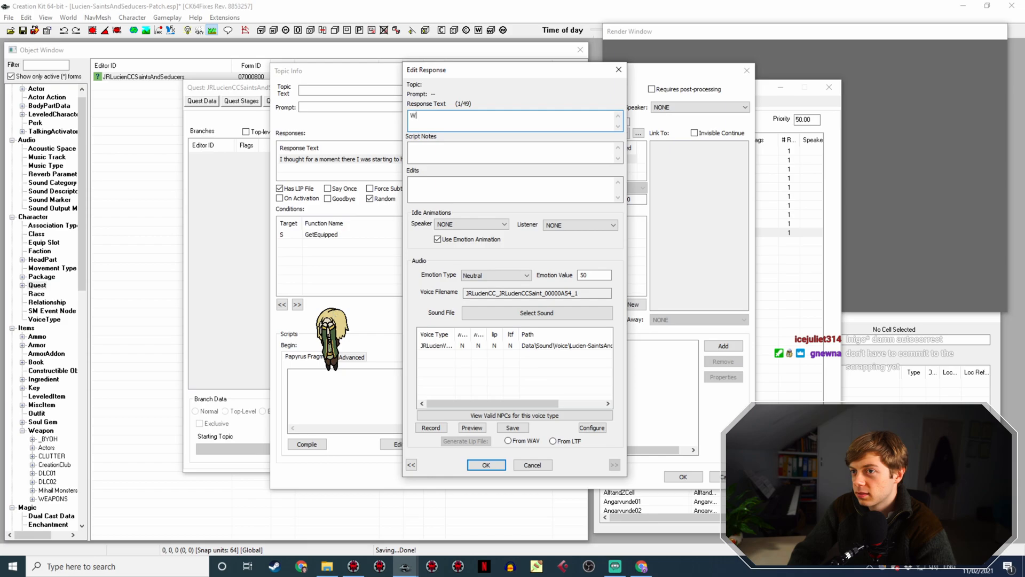
type("ho are you calling two-faced?")
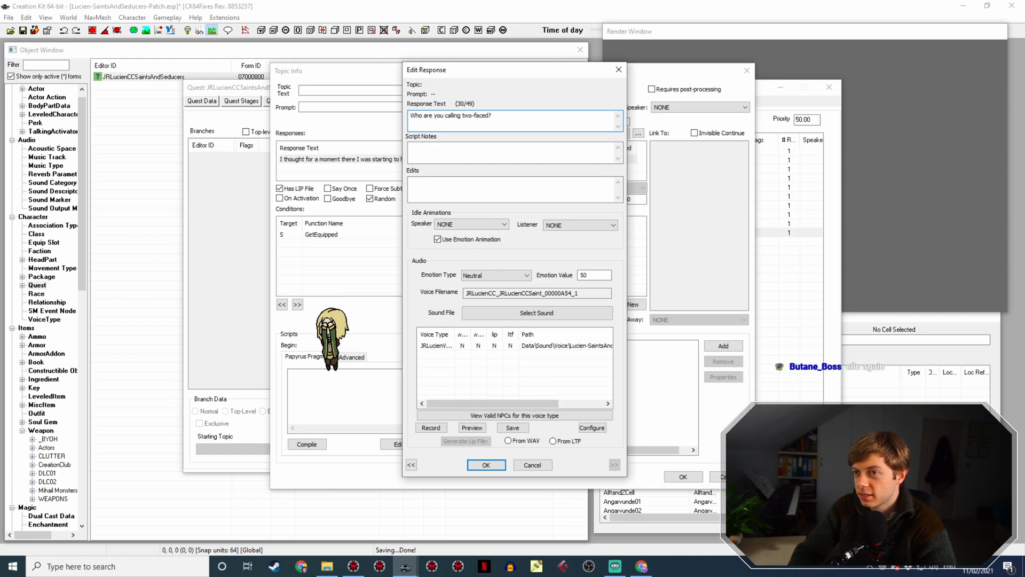
key("Return")
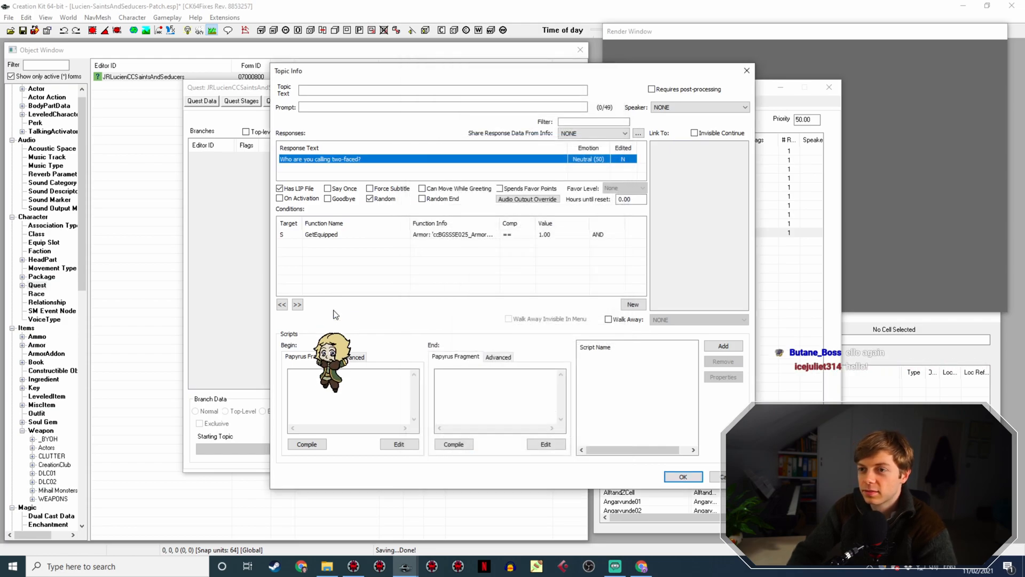
left_click(684, 481)
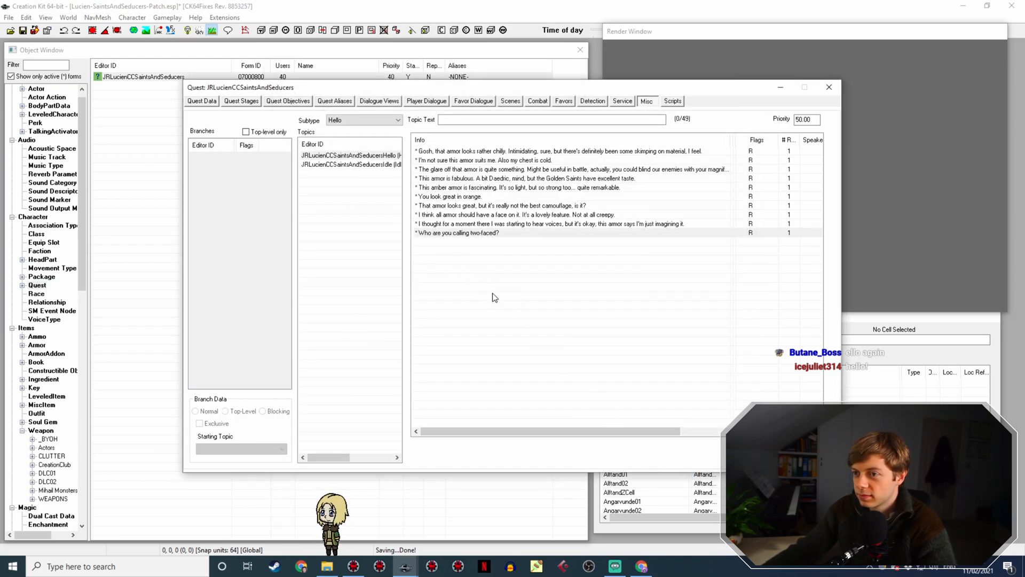
Duplicate the "Who are you calling two-faced?" line in the Hello topic and open the copy's topic info
right_click(462, 237)
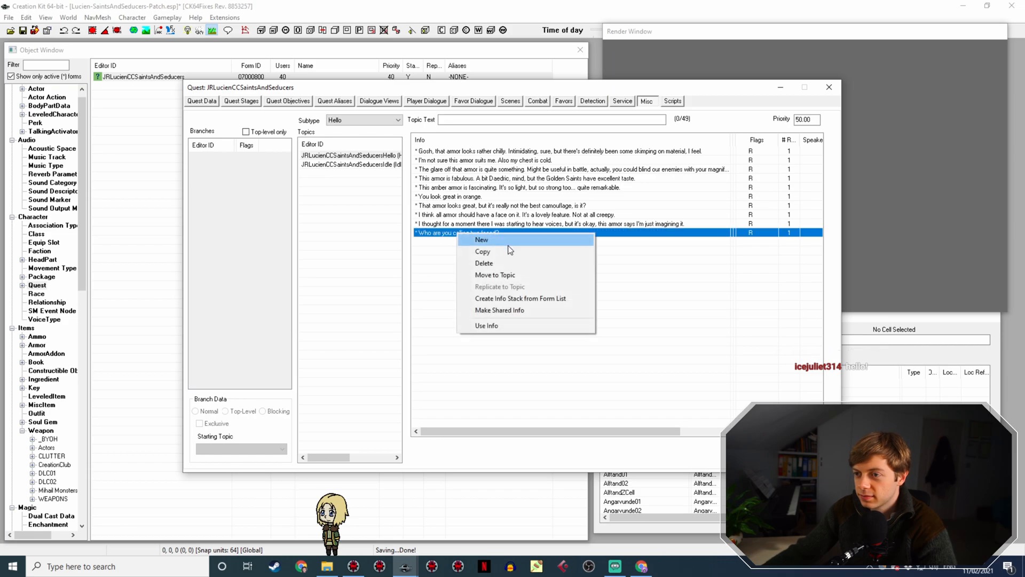
left_click(495, 251)
double_click(508, 244)
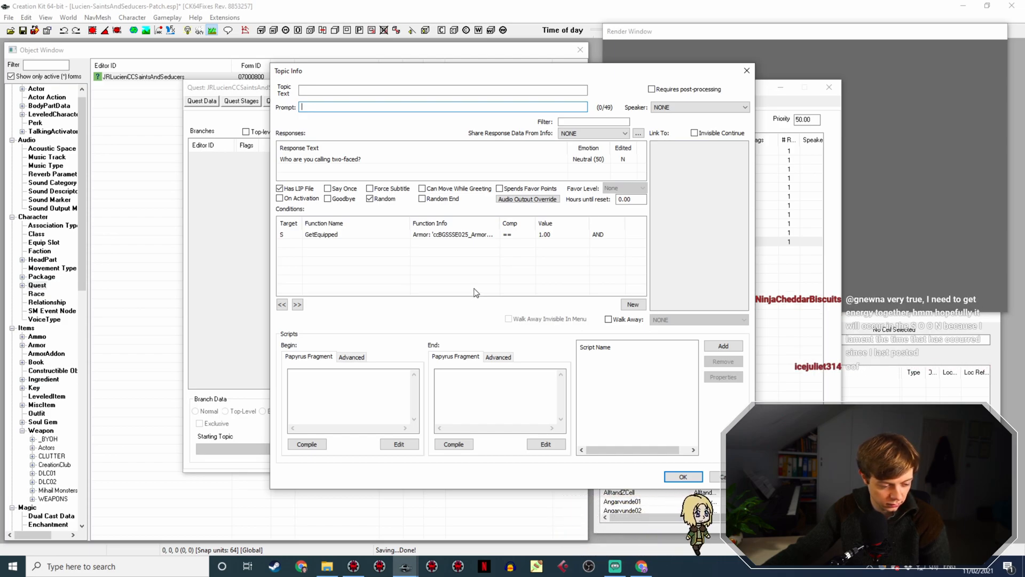
Open the copied line's response and browse the quests and items listed on the UESP Saints & Seducers page
left_click(347, 159)
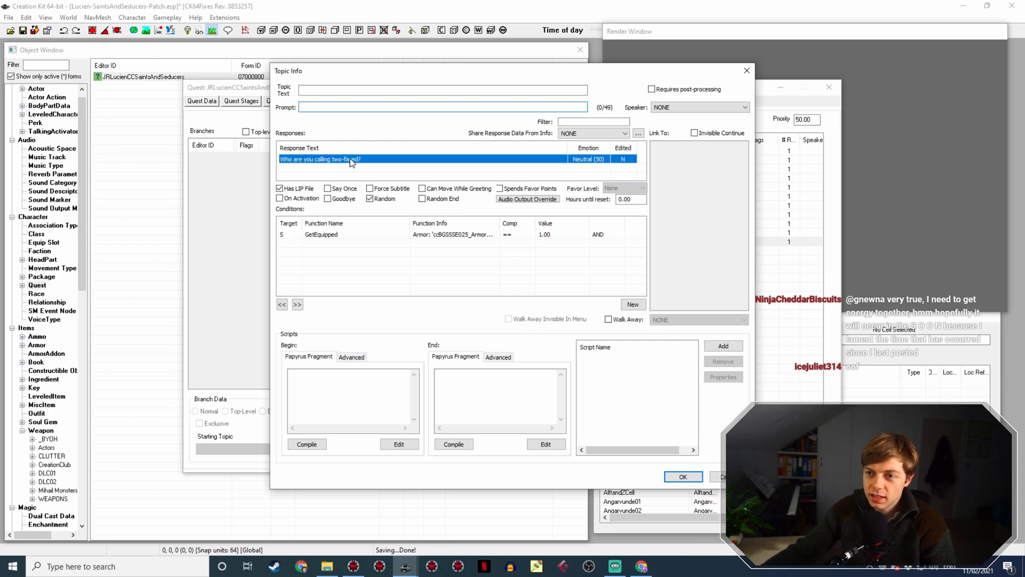
double_click(347, 160)
left_click(644, 565)
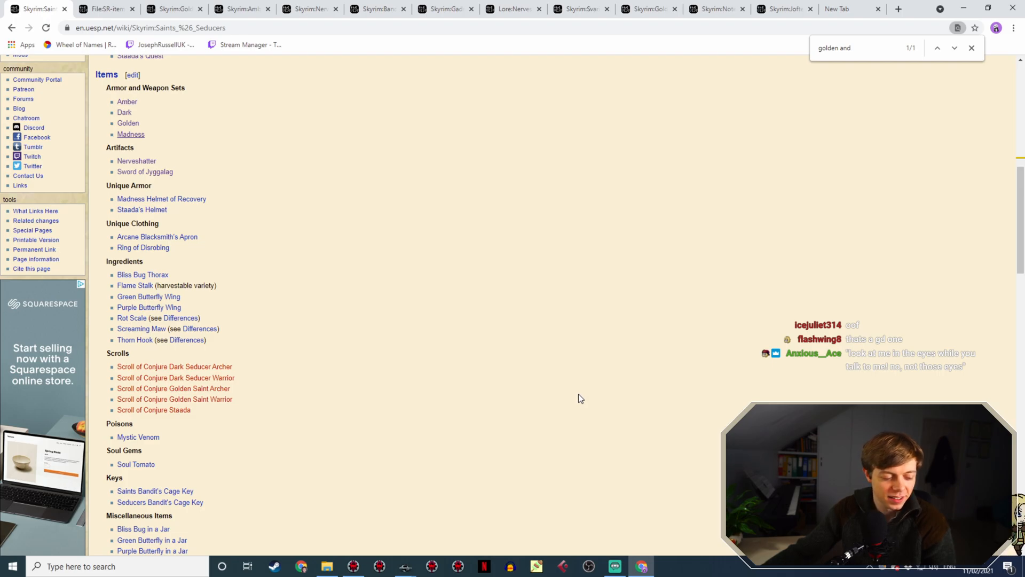
scroll(299, 198, "down", 1)
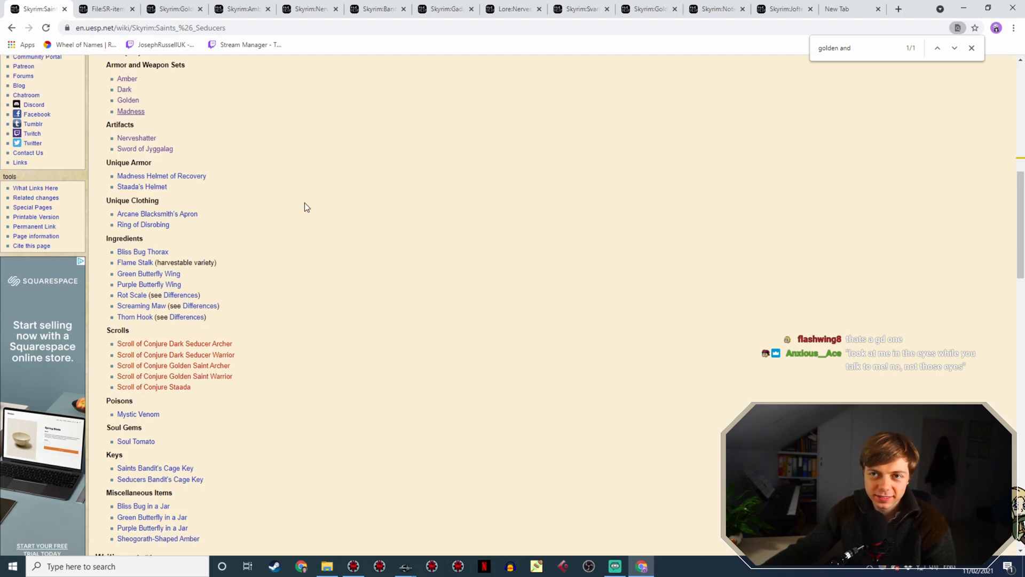
scroll(328, 213, "up", 2)
scroll(366, 226, "down", 2)
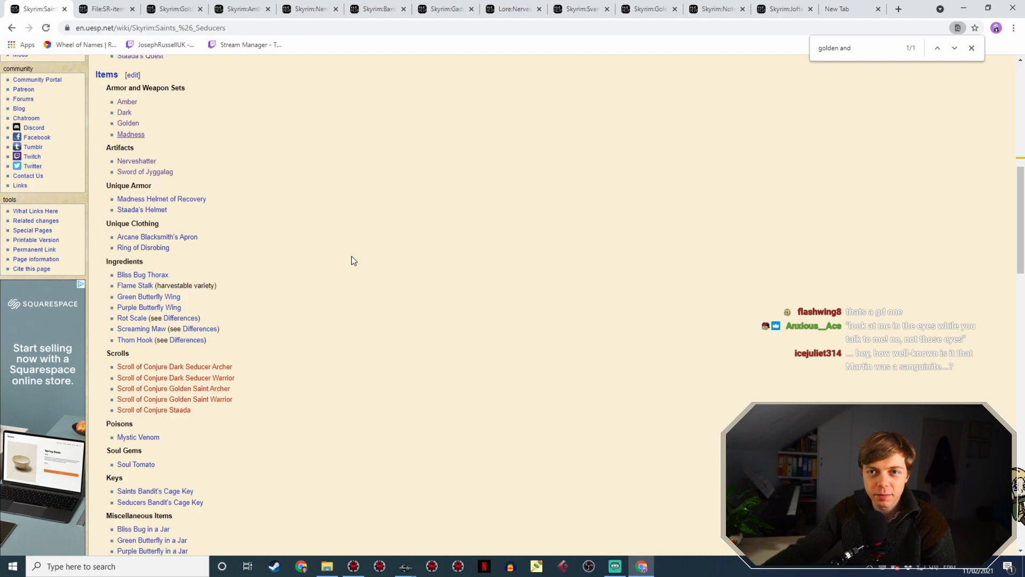
scroll(351, 262, "down", 4)
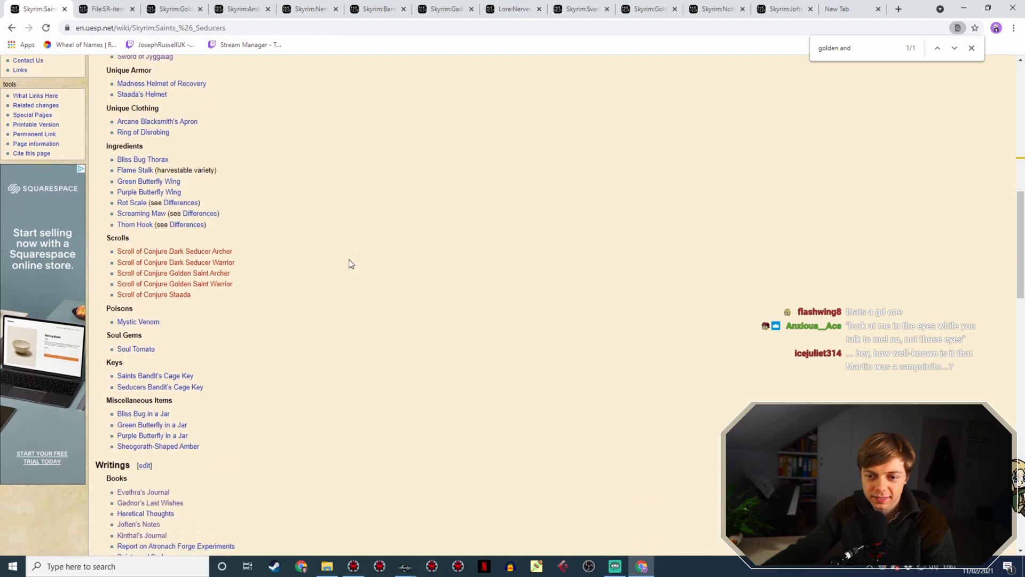
scroll(335, 277, "up", 5)
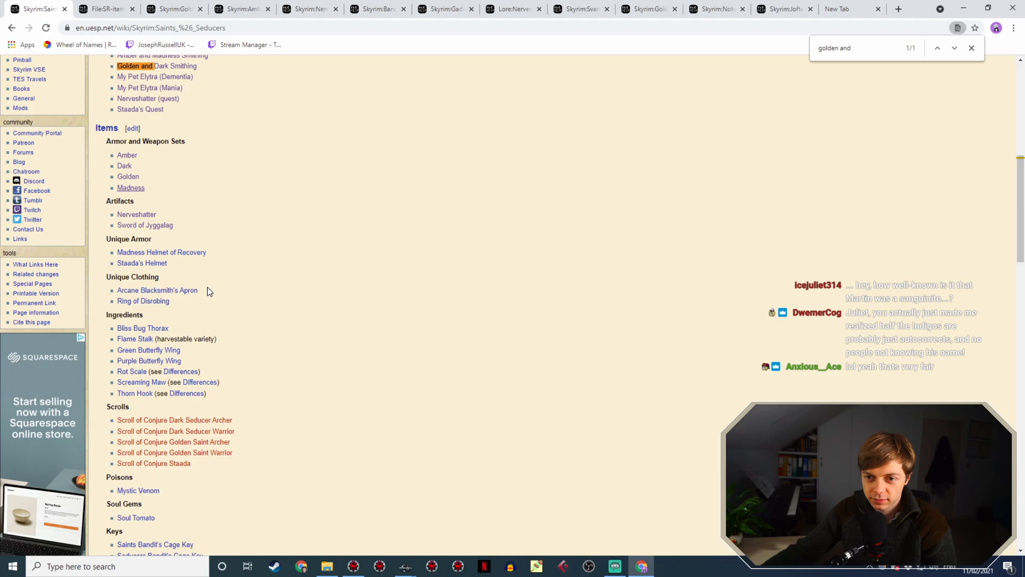
scroll(218, 272, "up", 2)
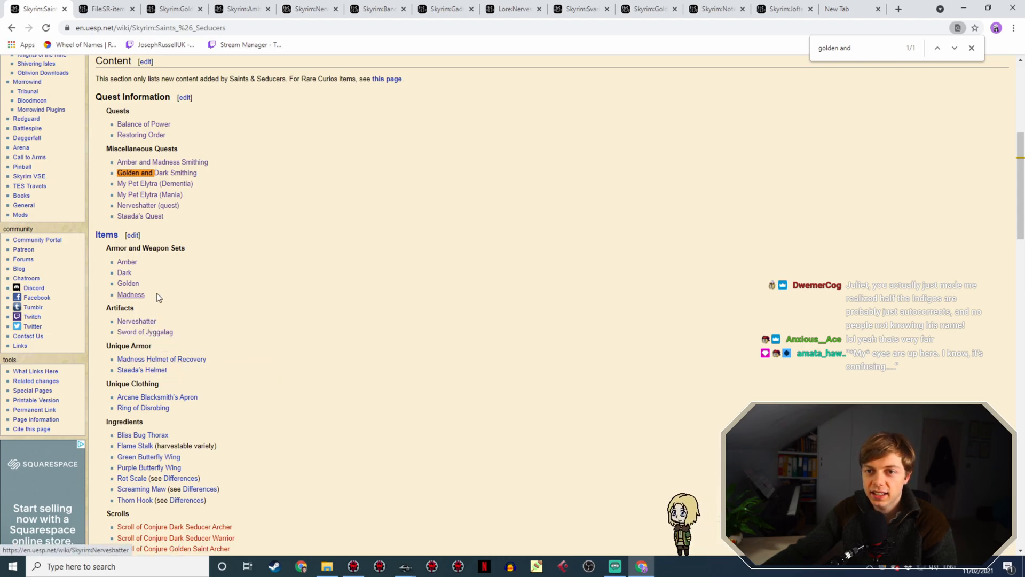
Open the Nerveshatter artifact's wiki page in a new browser tab and view it
right_click(140, 322)
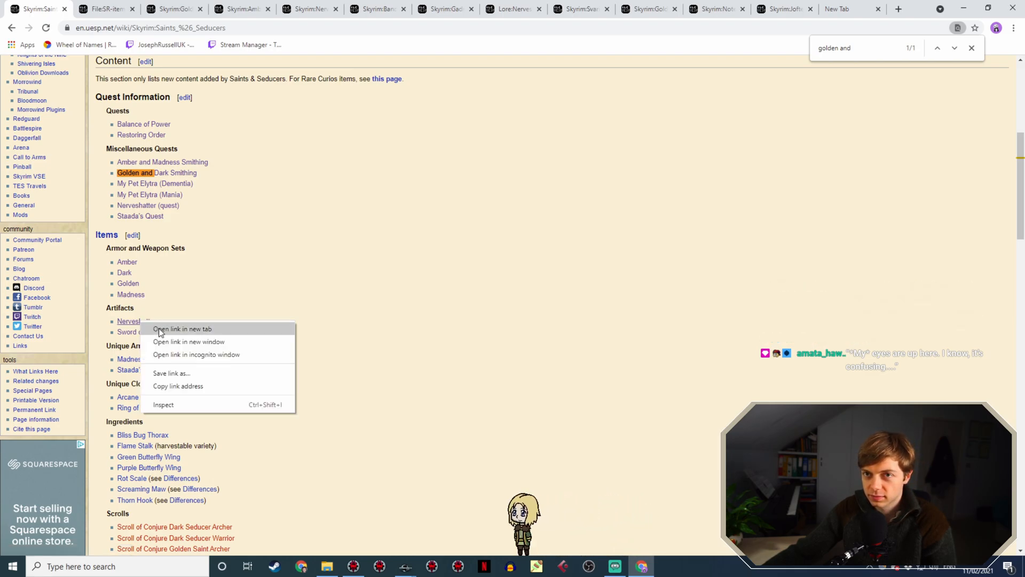
left_click(159, 328)
left_click(99, 10)
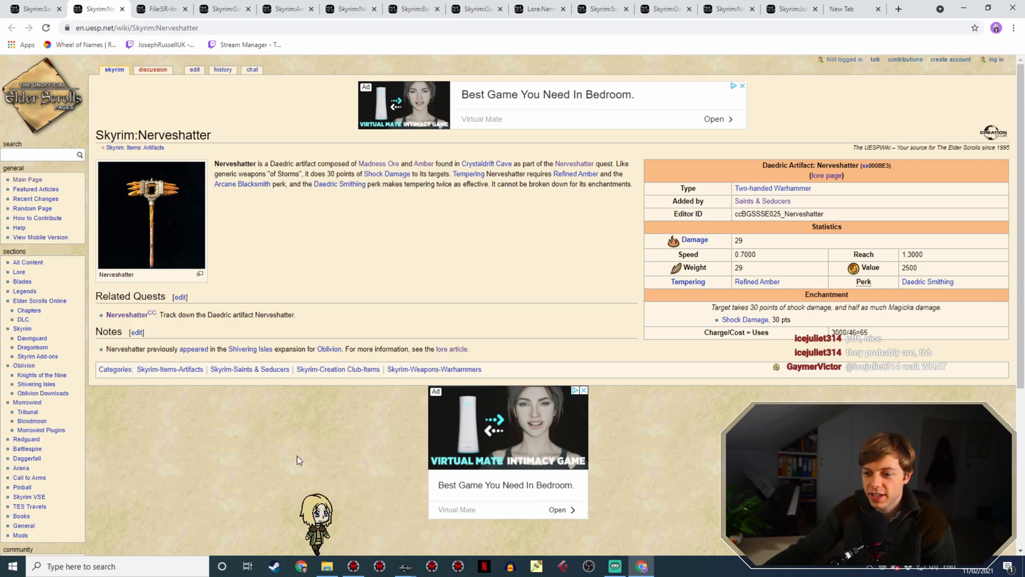
Return to the Creation Kit, accept the response, topic info and quest, and save the plugin
mouse_move(405, 566)
left_click(440, 525)
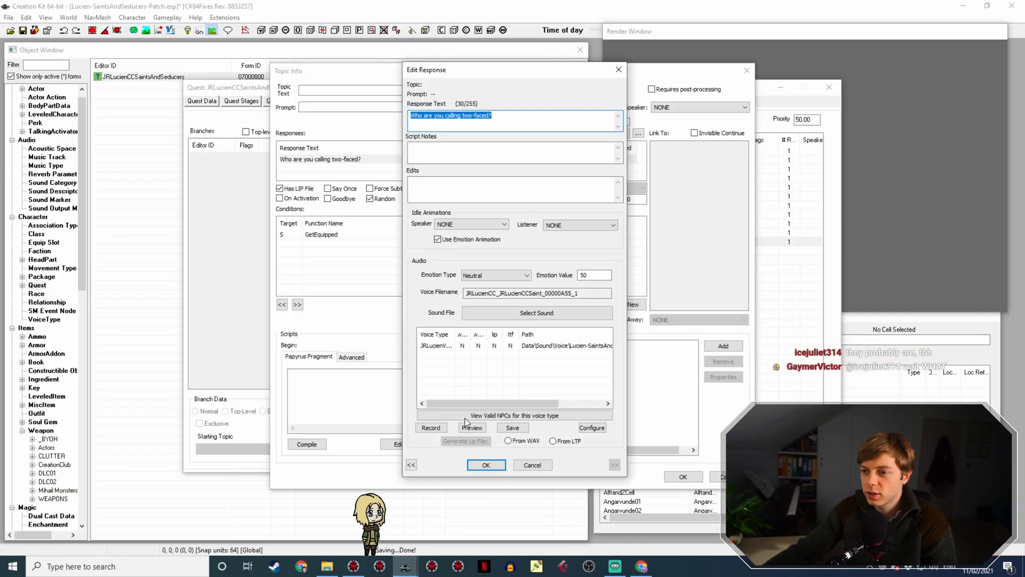
left_click(494, 466)
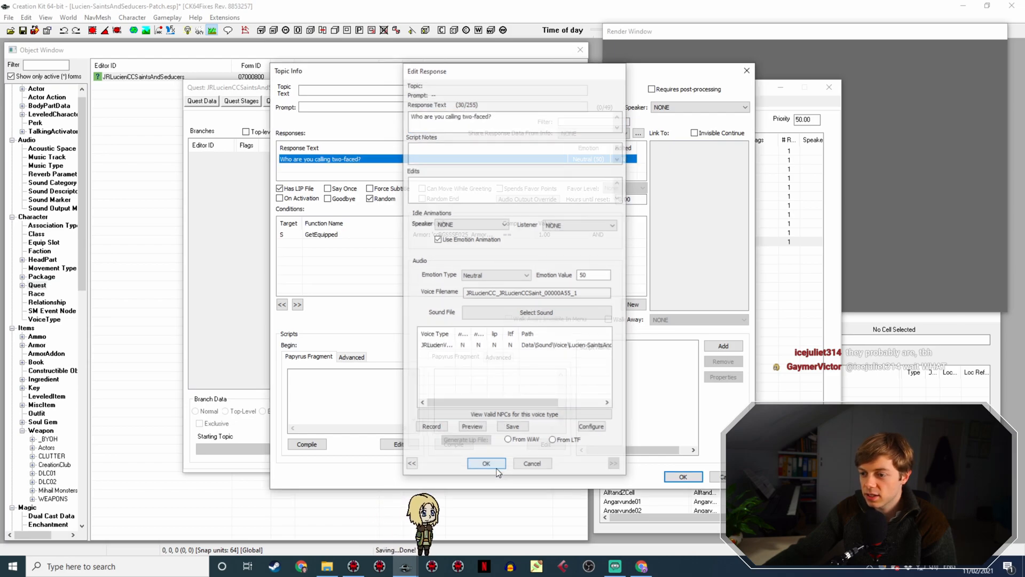
left_click(681, 476)
left_click(766, 461)
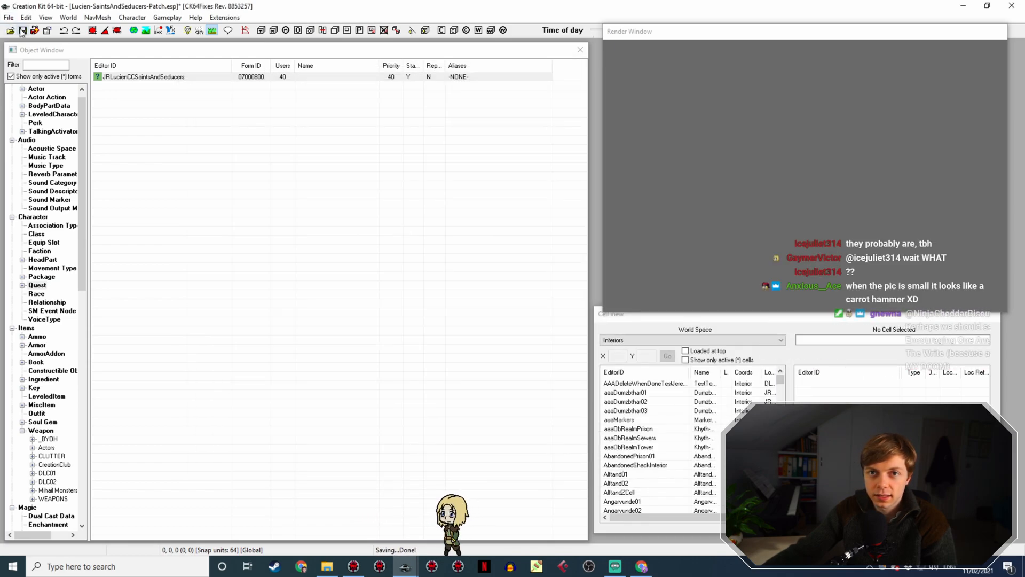
left_click(23, 30)
Reopen the JRLucienCCSaintsAndSeducers quest and open the response of the last "Who are you calling two-faced?" line in the Hello topic
left_click(153, 78)
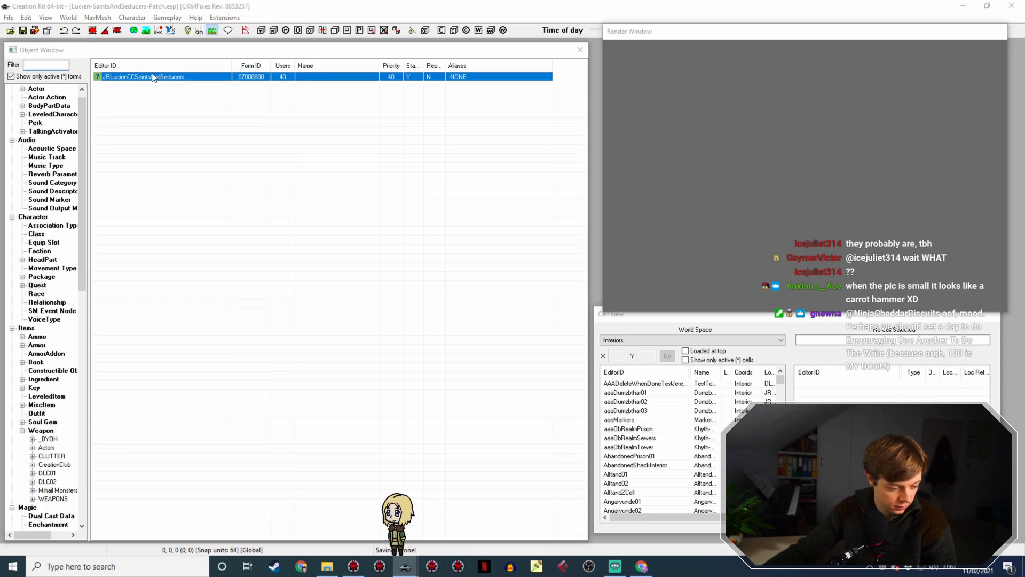
double_click(153, 78)
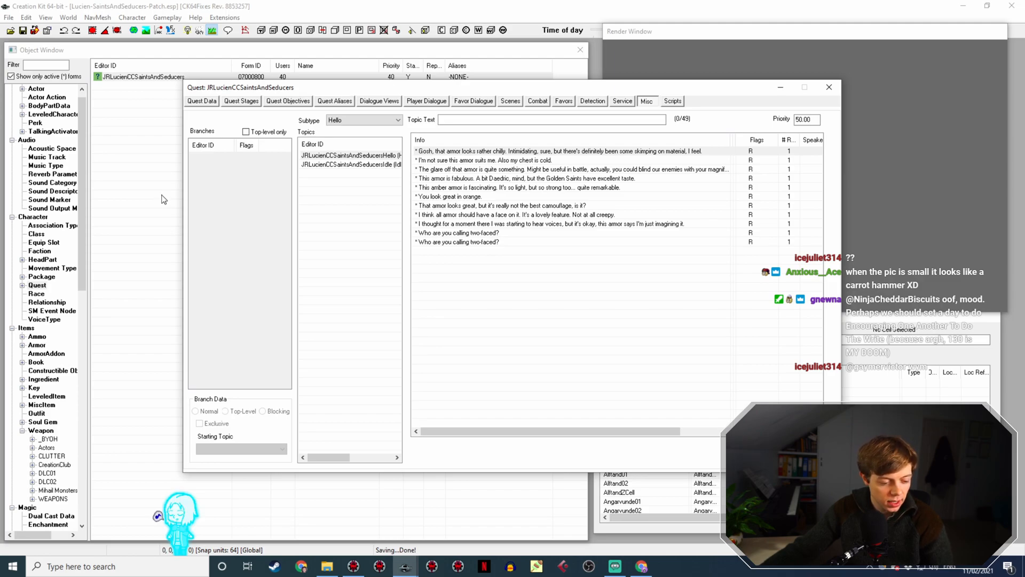
left_click(514, 244)
double_click(515, 243)
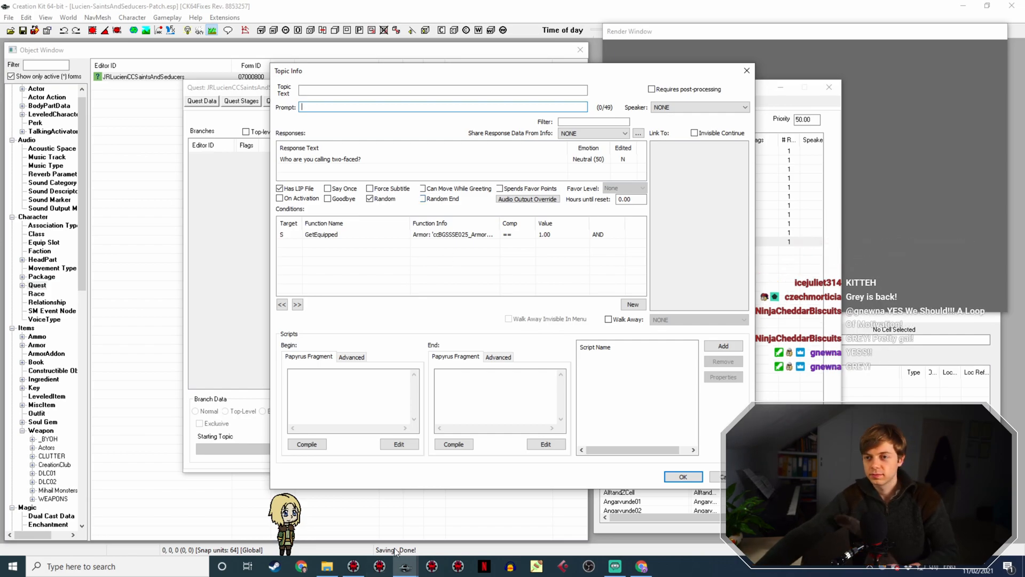
double_click(351, 160)
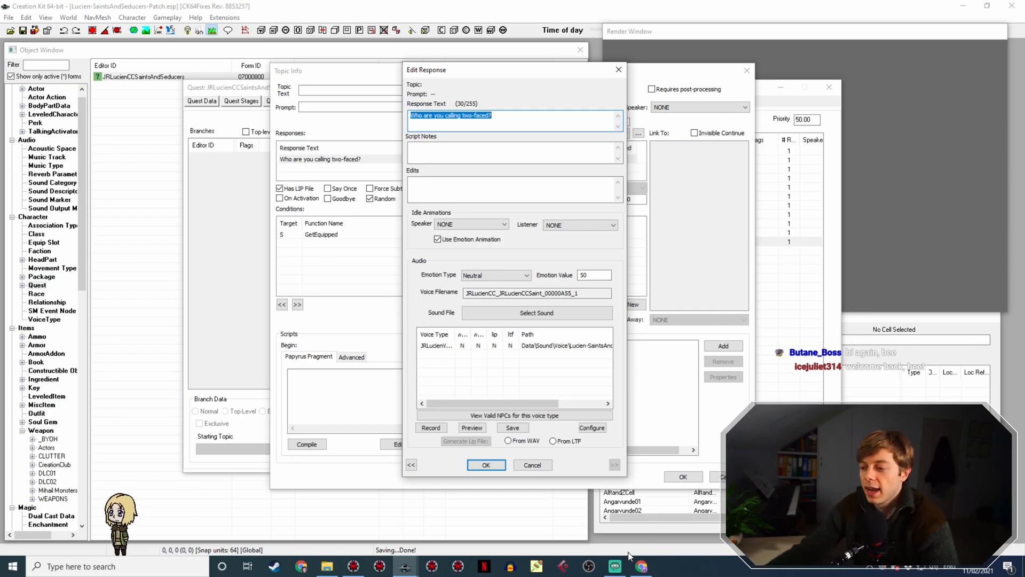
Switch to the browser and examine the enlarged Nerveshatter image, returning to the artifact's wiki page
left_click(641, 566)
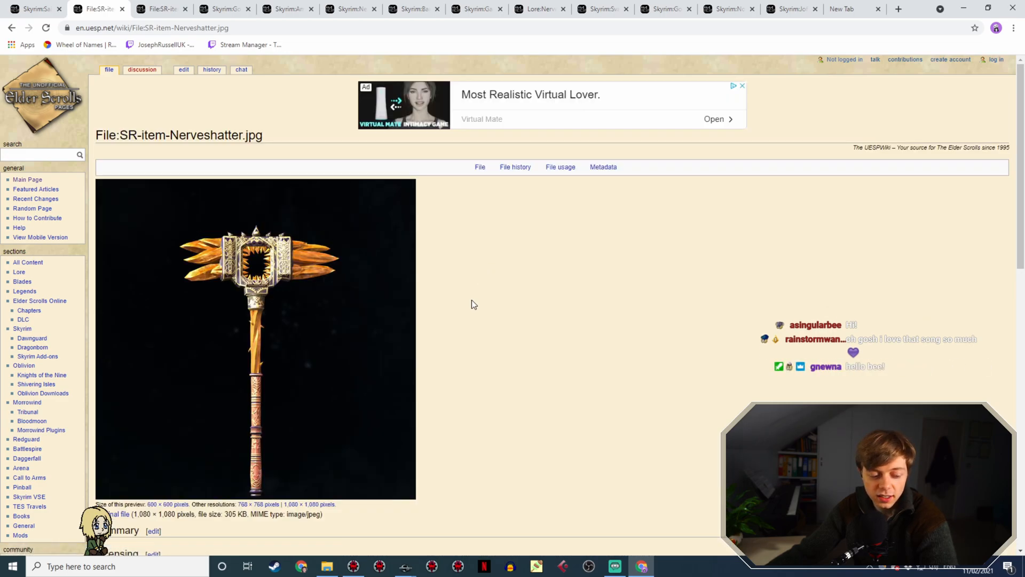
scroll(437, 346, "down", 2)
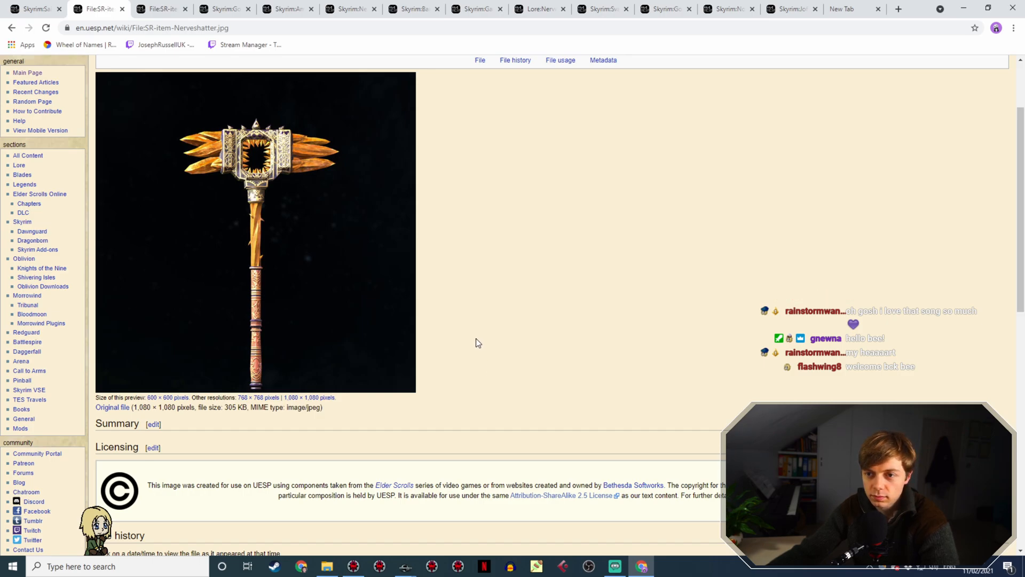
left_click(38, 8)
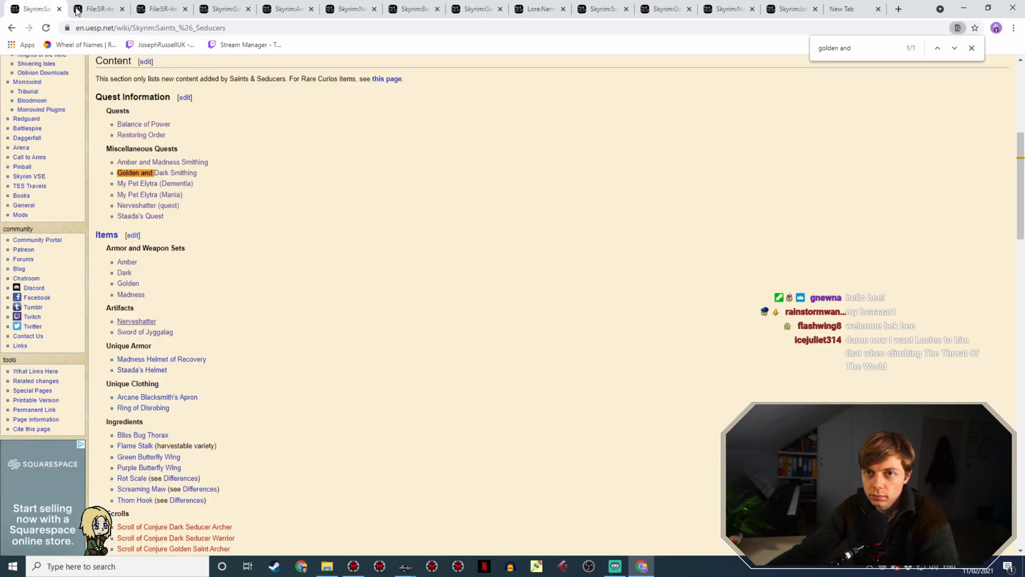
left_click(77, 8)
left_click(13, 28)
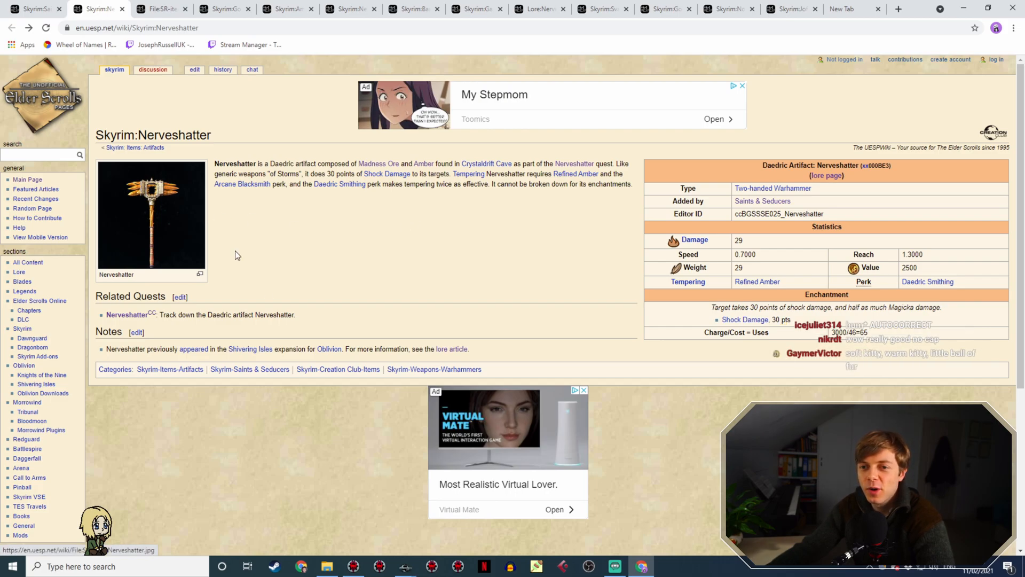
Back in the Creation Kit, set the response text to "Watch where you swing that hammer, it's making me nervous."
mouse_move(406, 566)
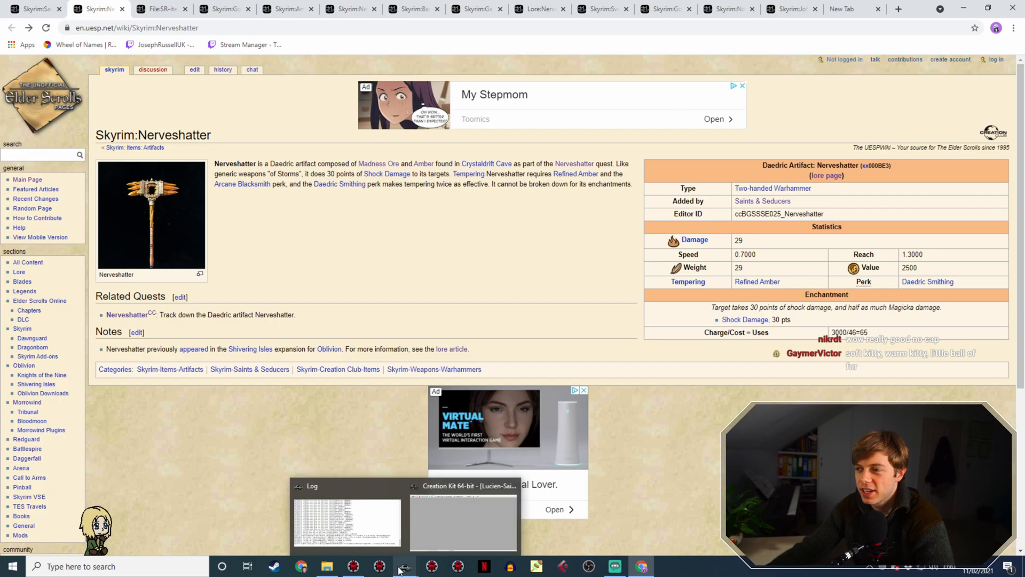
left_click(449, 525)
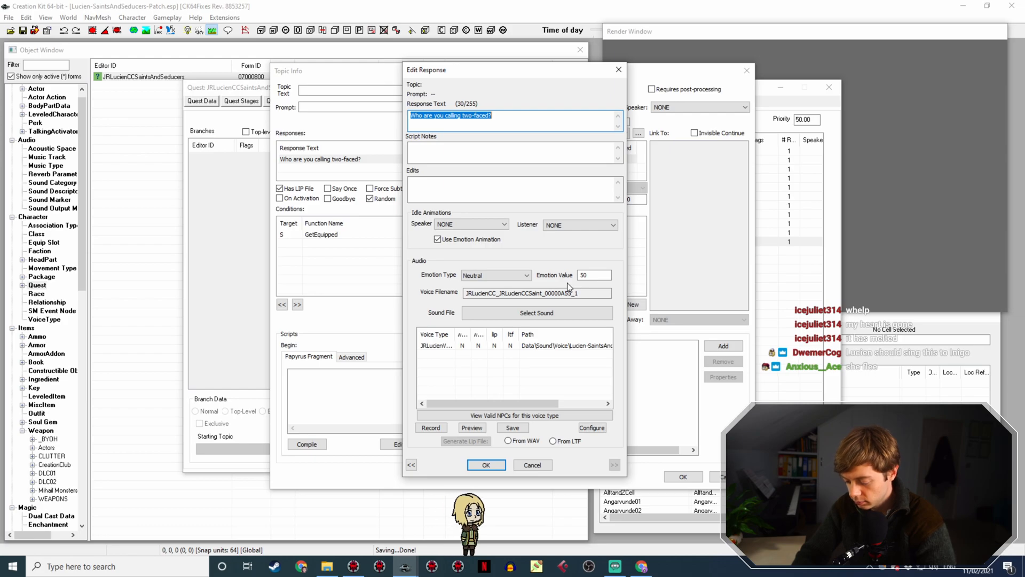
type("Watch where y")
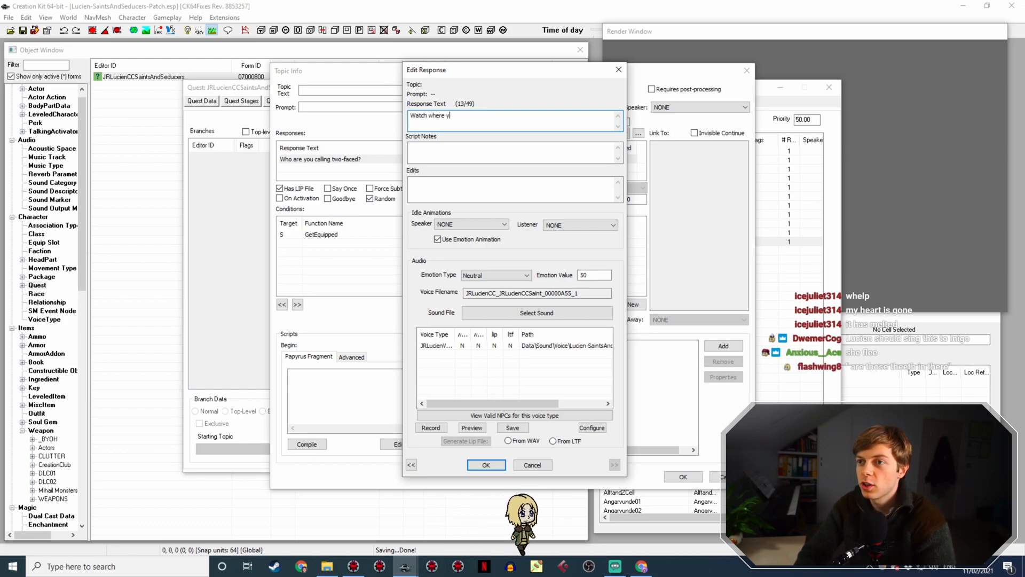
type("ou swing that ham")
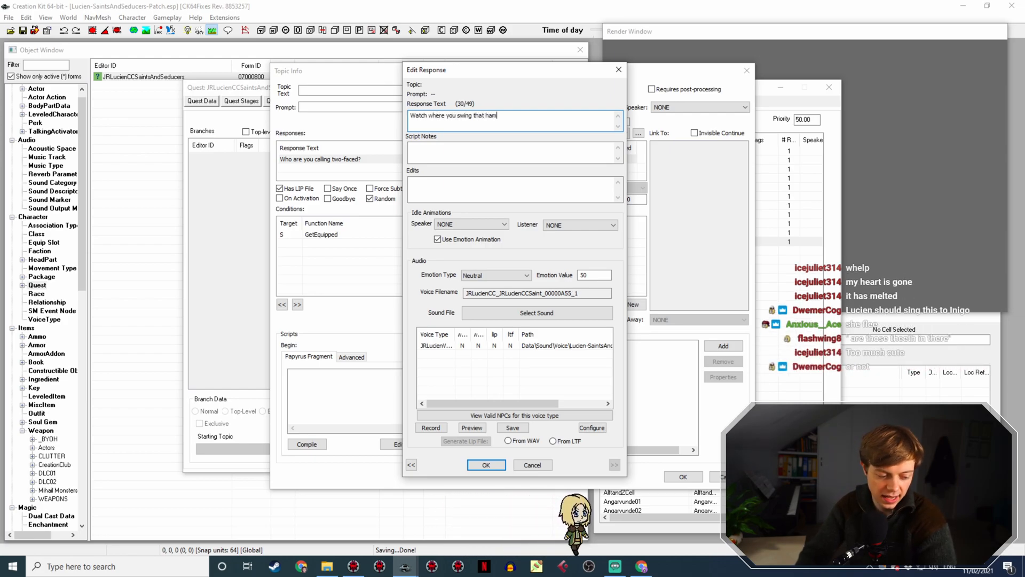
type("mer, it's making me ")
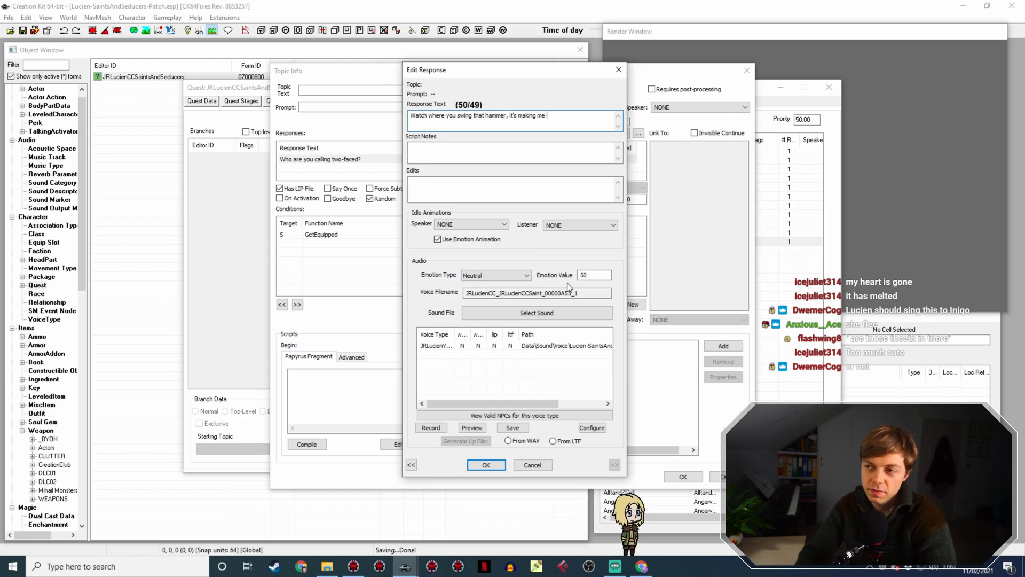
type("nervous.")
key("Return")
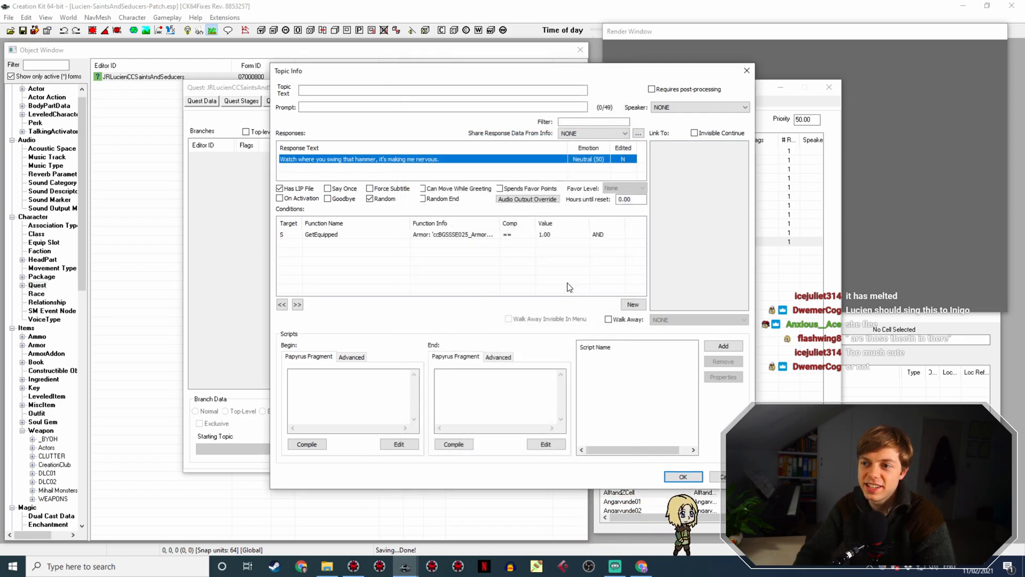
Open the object parameter of the line's GetEquipped condition and look through the ccBGSSSE025 entries for the hammer
double_click(501, 234)
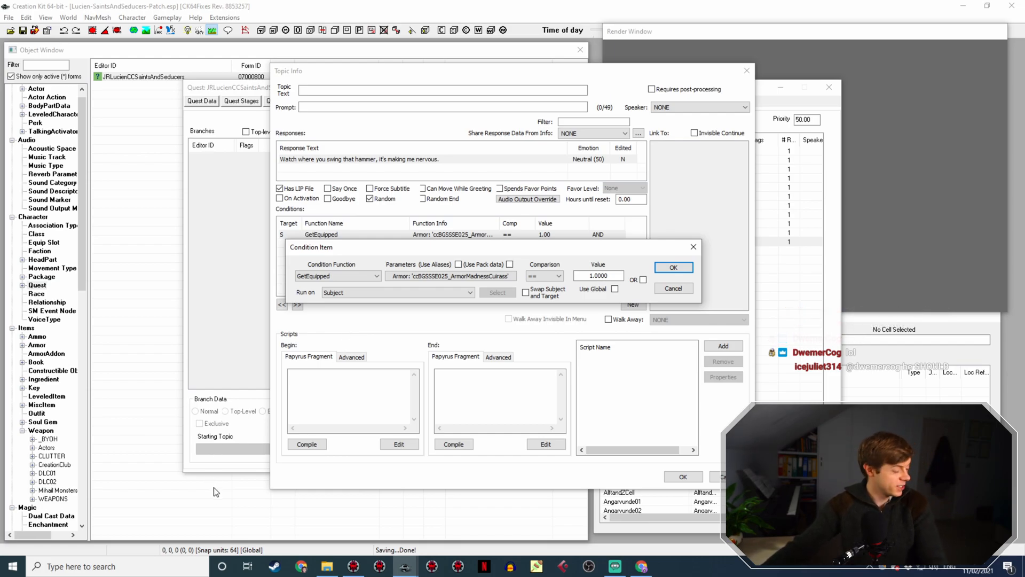
left_click(432, 280)
left_click(415, 314)
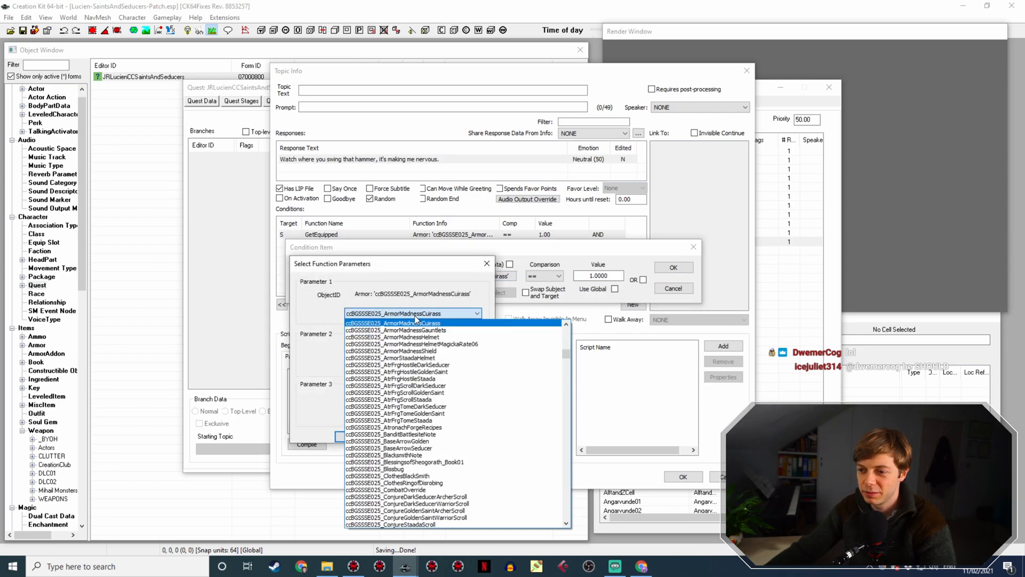
scroll(427, 395, "up", 1)
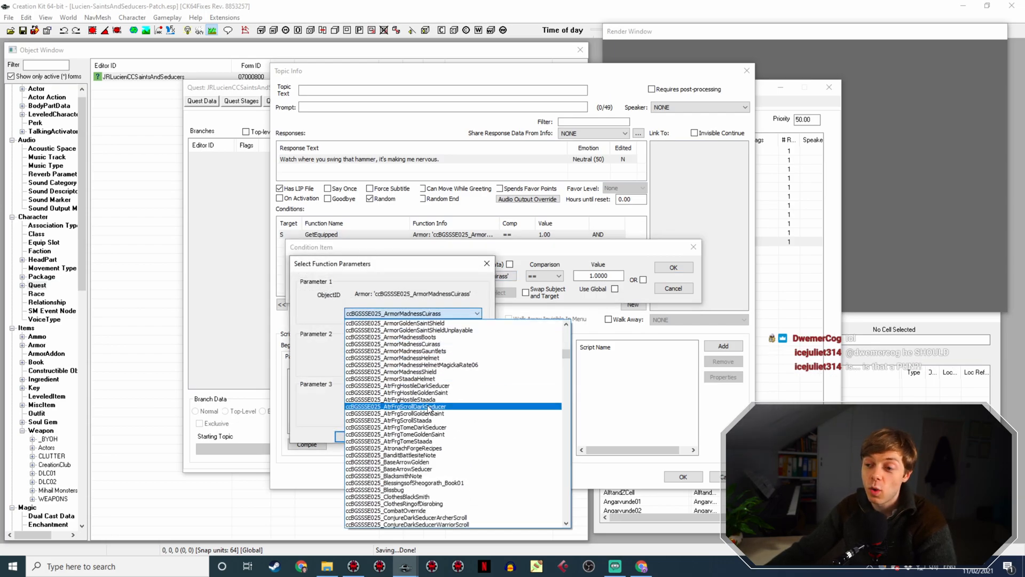
scroll(467, 391, "down", 1)
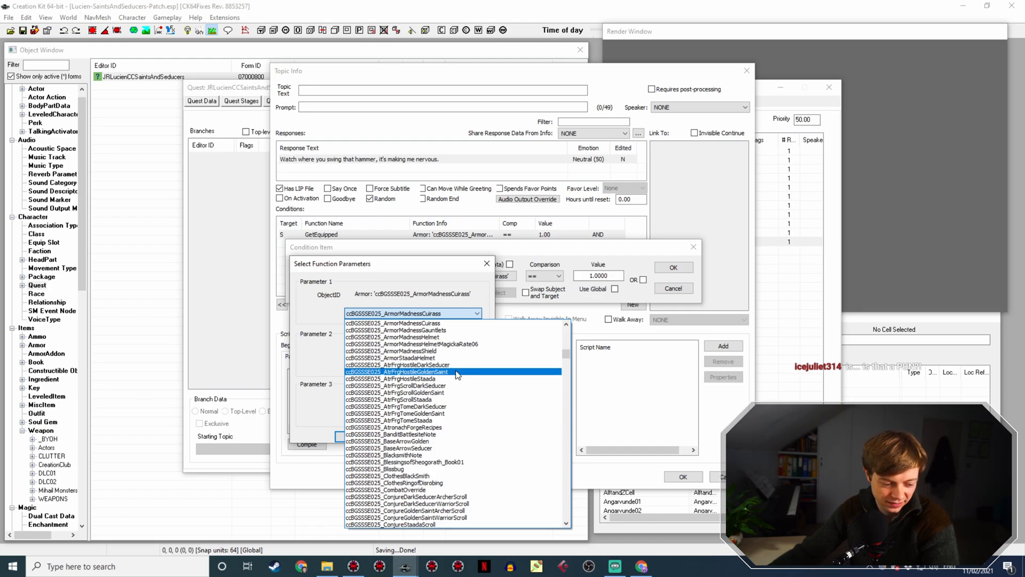
scroll(456, 370, "down", 7)
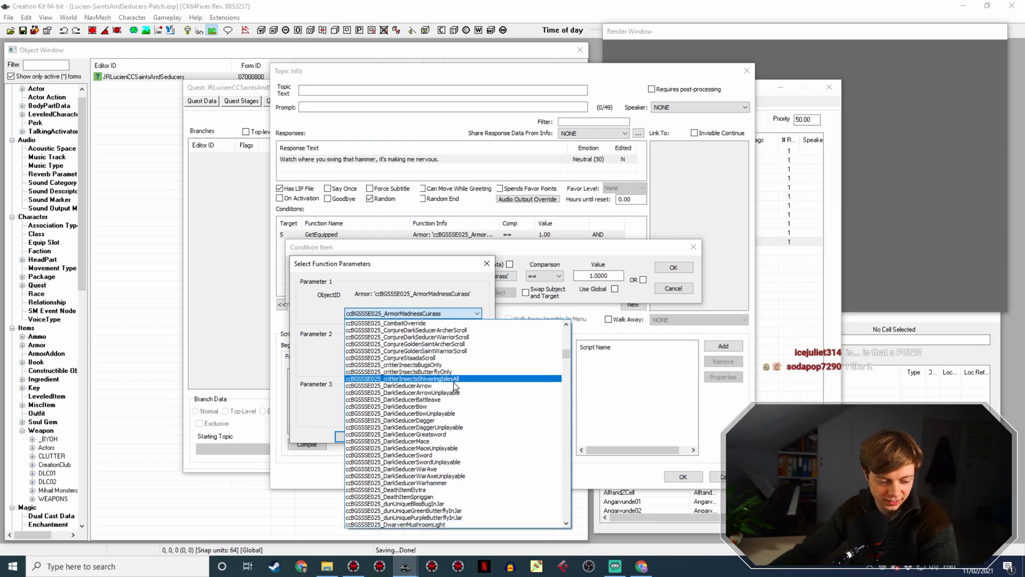
Switch to SSEEdit and open the Nerveshatter record among the weapons of ccbgssse025-advdsgs.esm to check its editor ID
left_click(354, 567)
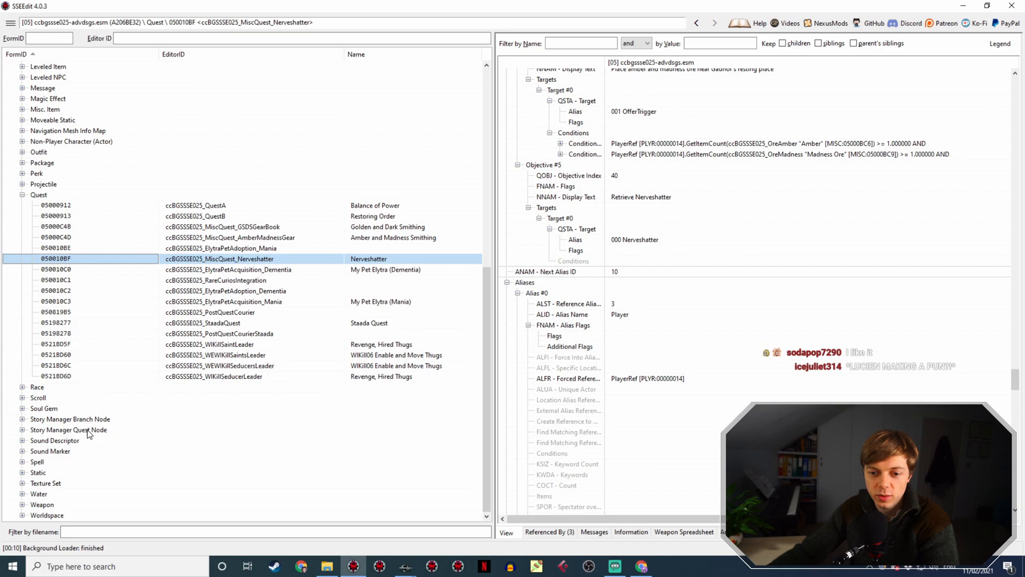
left_click(22, 504)
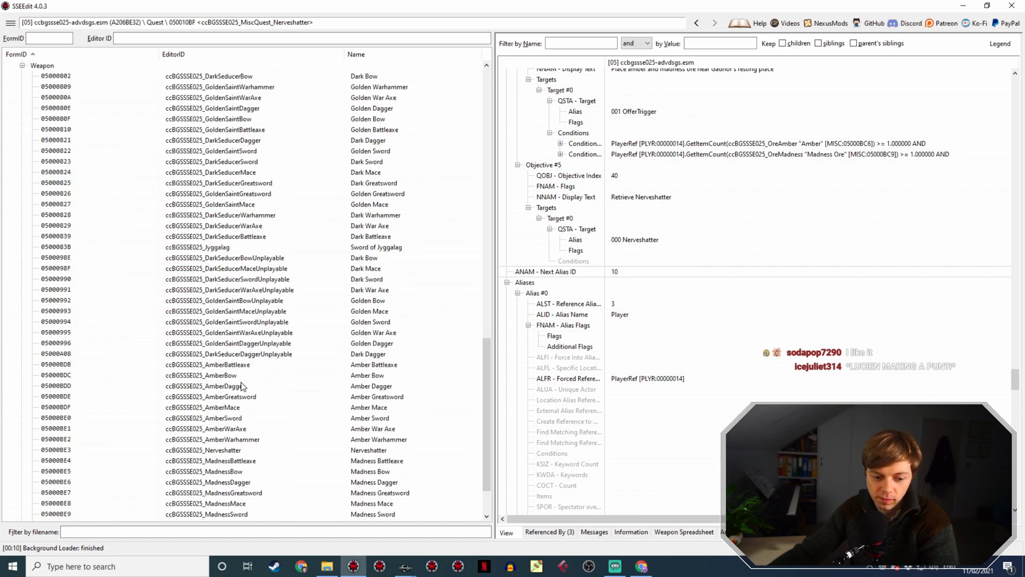
scroll(217, 417, "down", 2)
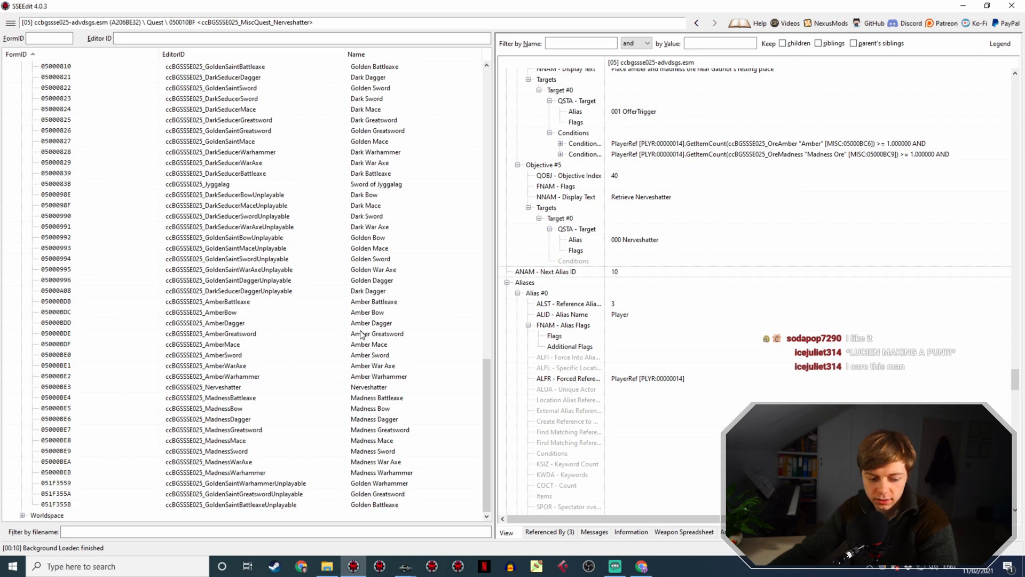
left_click(380, 389)
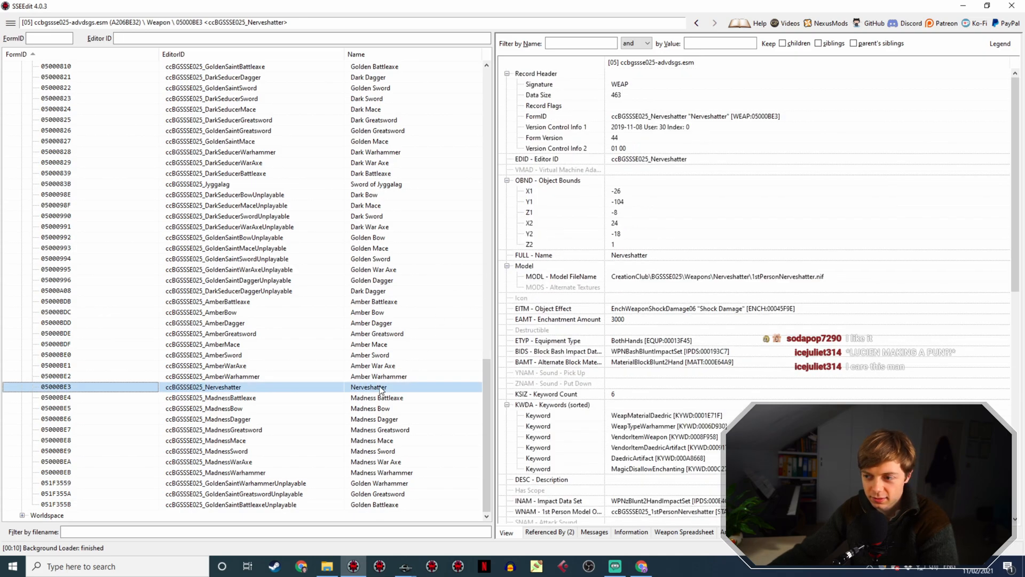
Review the Nerveshatter weapon record's keywords, game data and object effect in SSEEdit
scroll(714, 288, "down", 10)
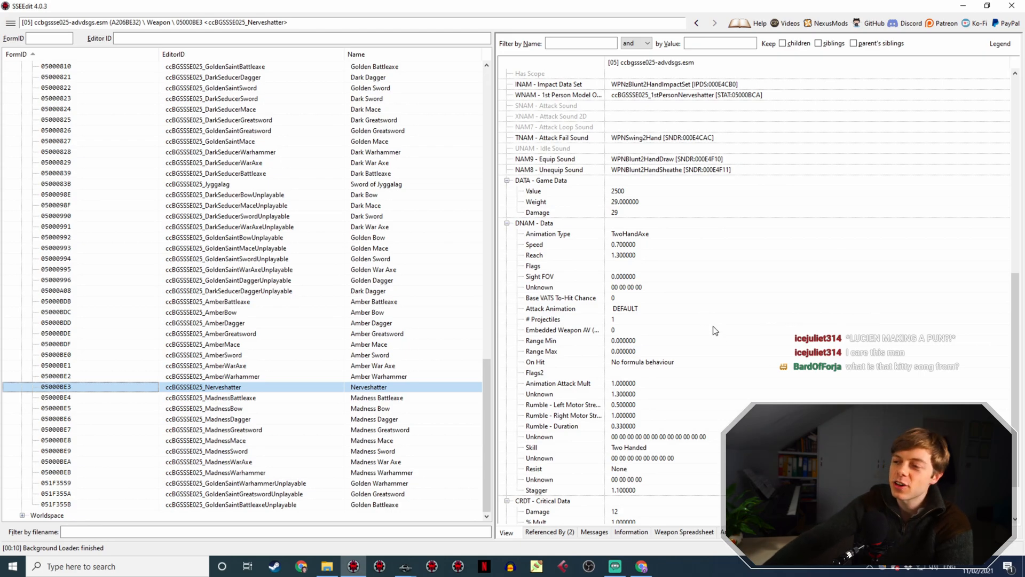
scroll(589, 385, "up", 9)
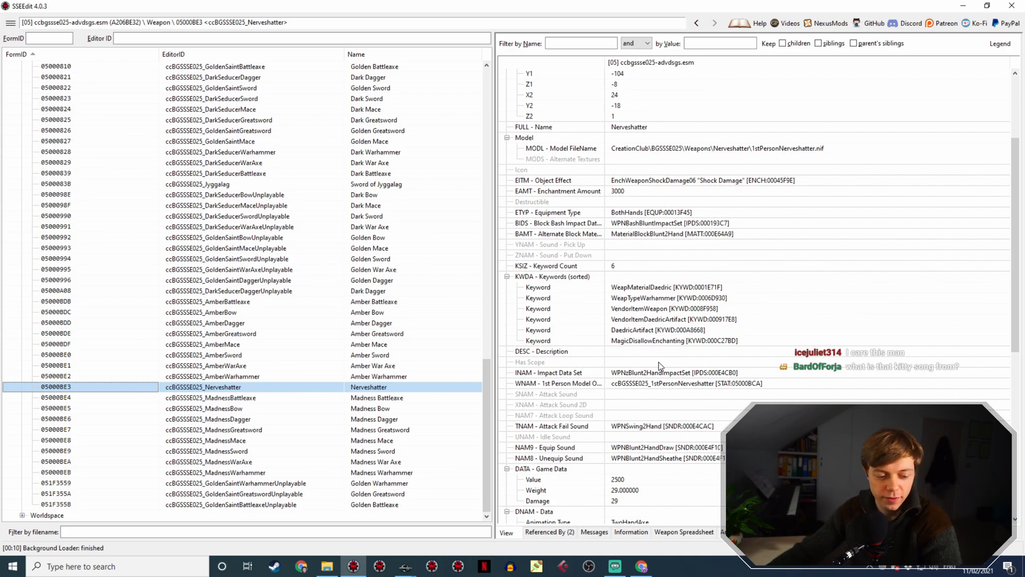
scroll(656, 332, "up", 3)
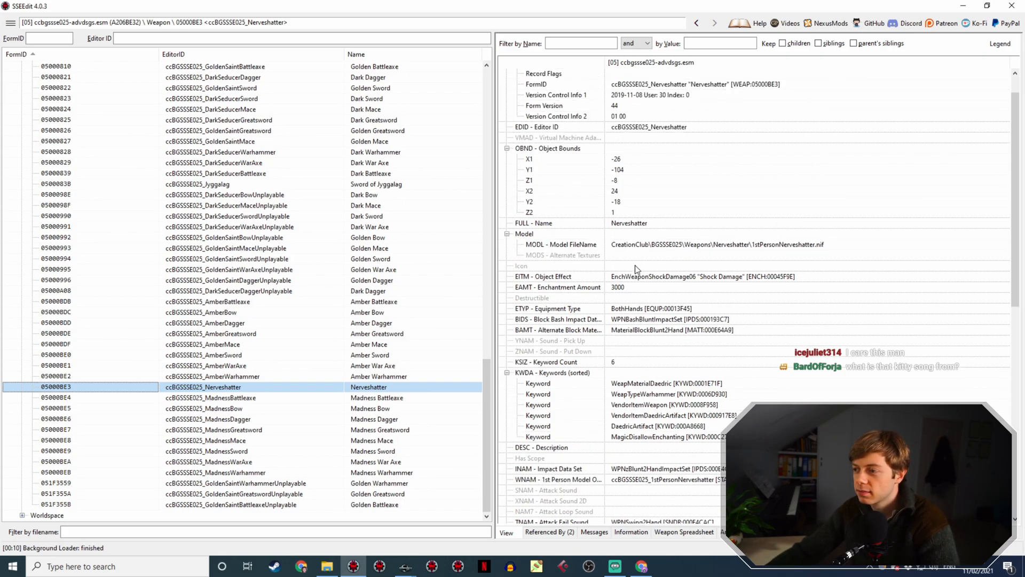
scroll(635, 266, "up", 1)
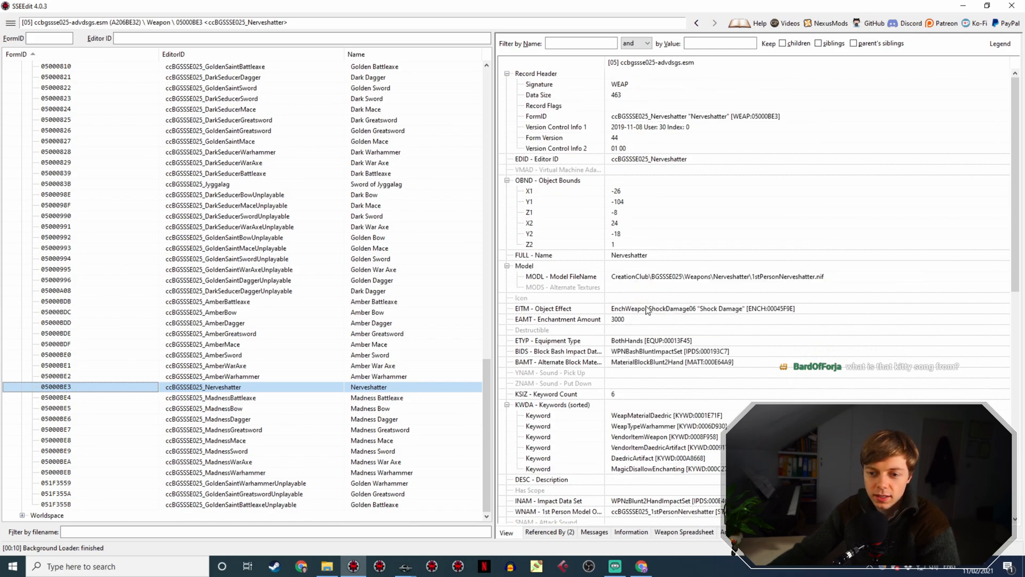
Return to the Creation Kit and set the GetEquipped condition's object to ccBGSSSE025_Nerveshatter
key("alt+Tab")
left_click(413, 313)
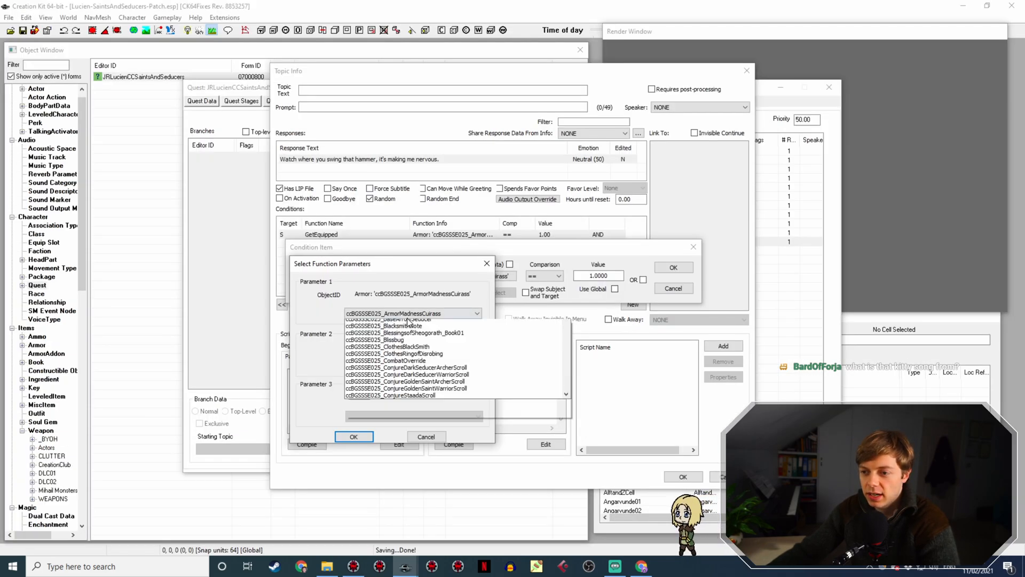
left_click(407, 317)
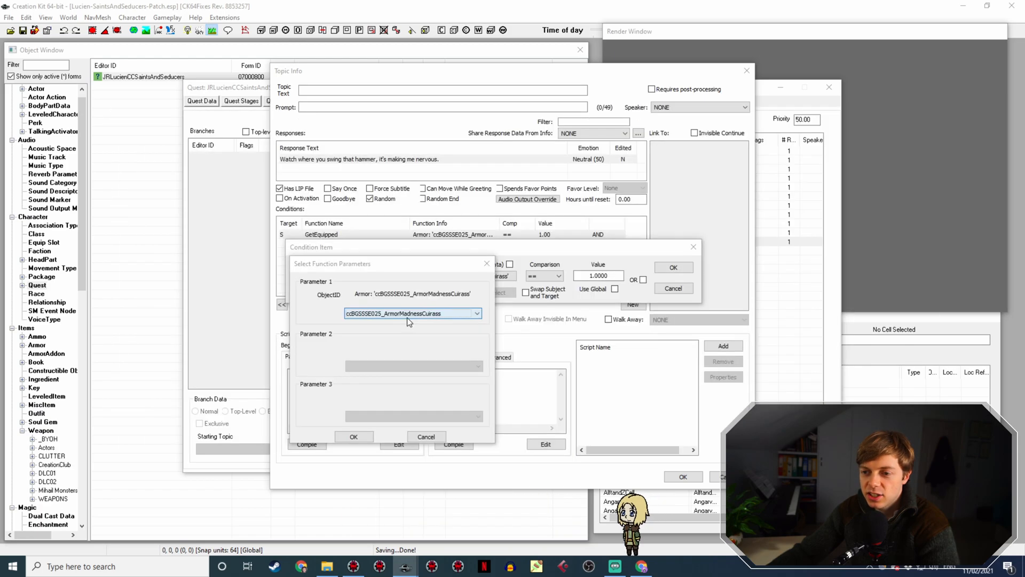
key("alt+Tab")
key("alt+Tab")
left_click(408, 315)
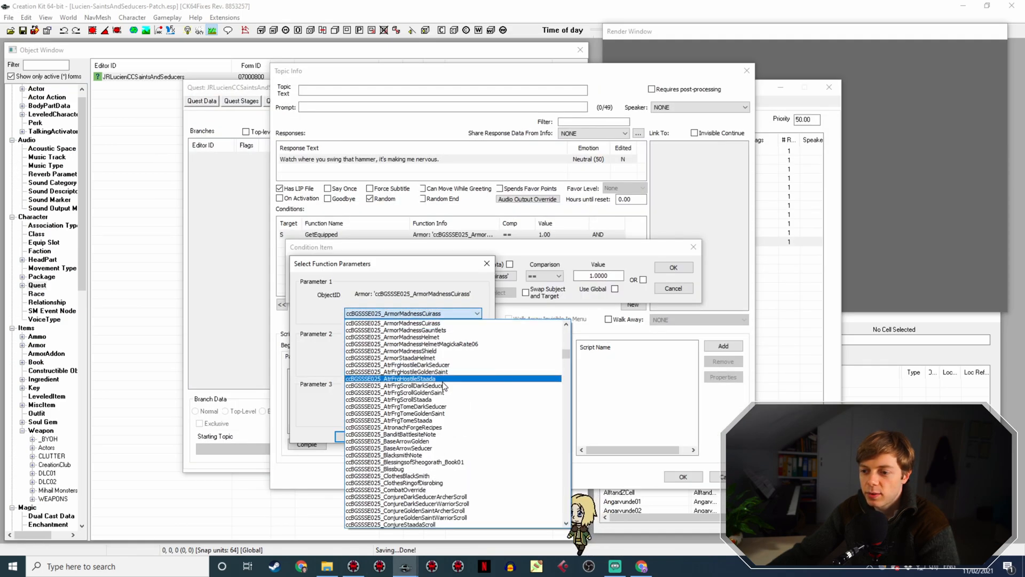
scroll(443, 386, "down", 10)
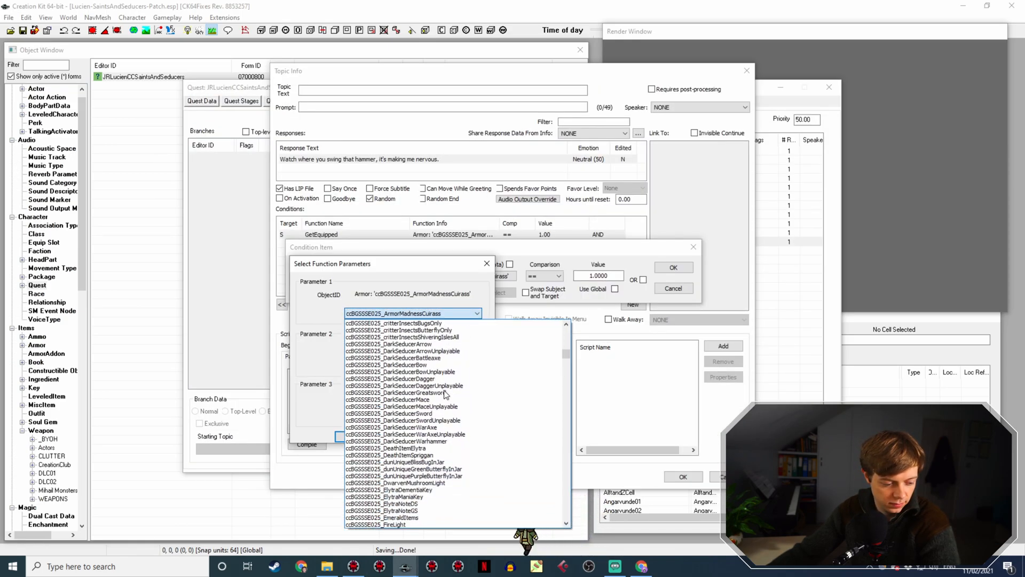
scroll(447, 395, "down", 5)
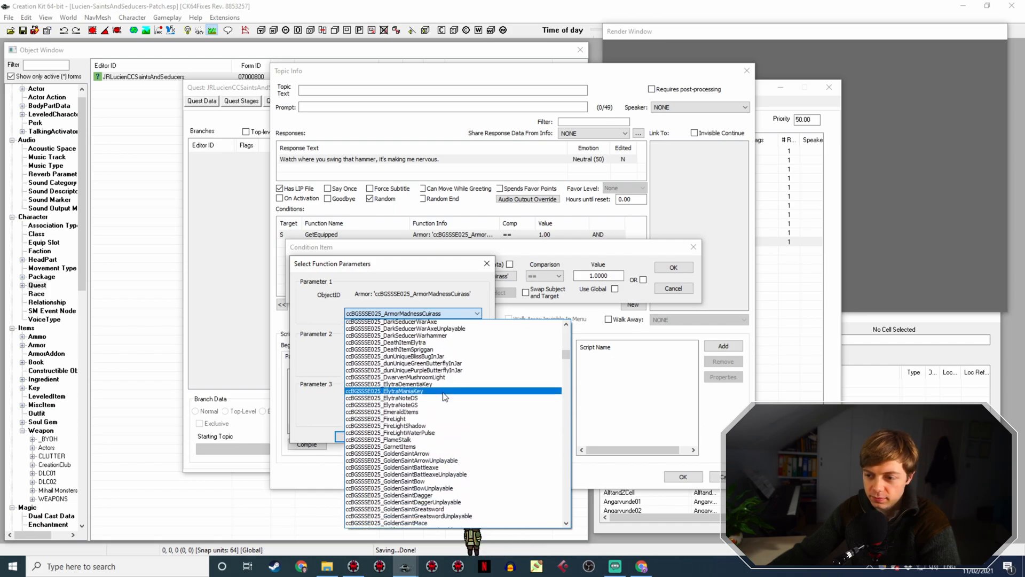
scroll(443, 397, "down", 15)
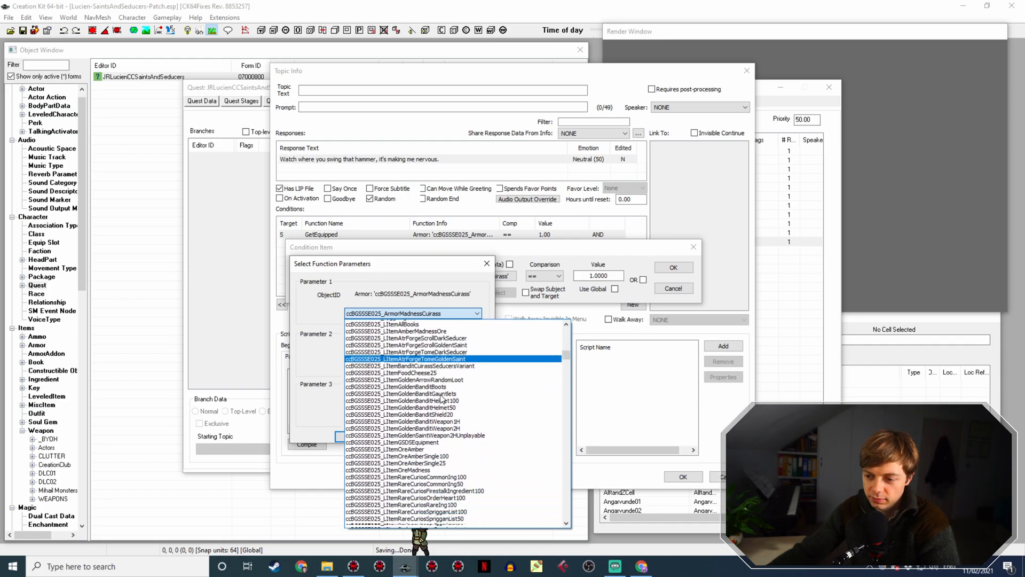
scroll(441, 398, "down", 15)
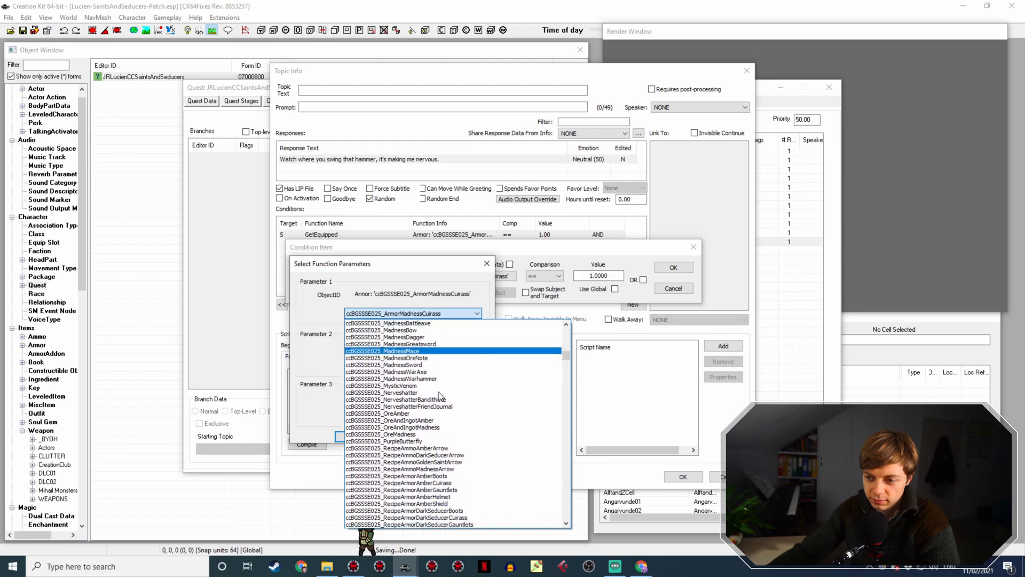
left_click(440, 393)
left_click(354, 434)
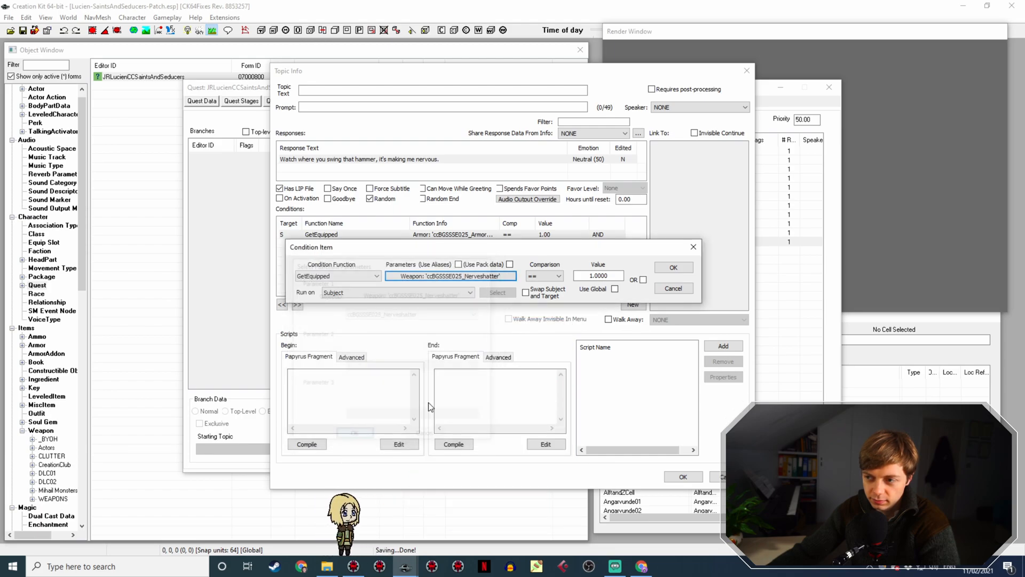
left_click(672, 268)
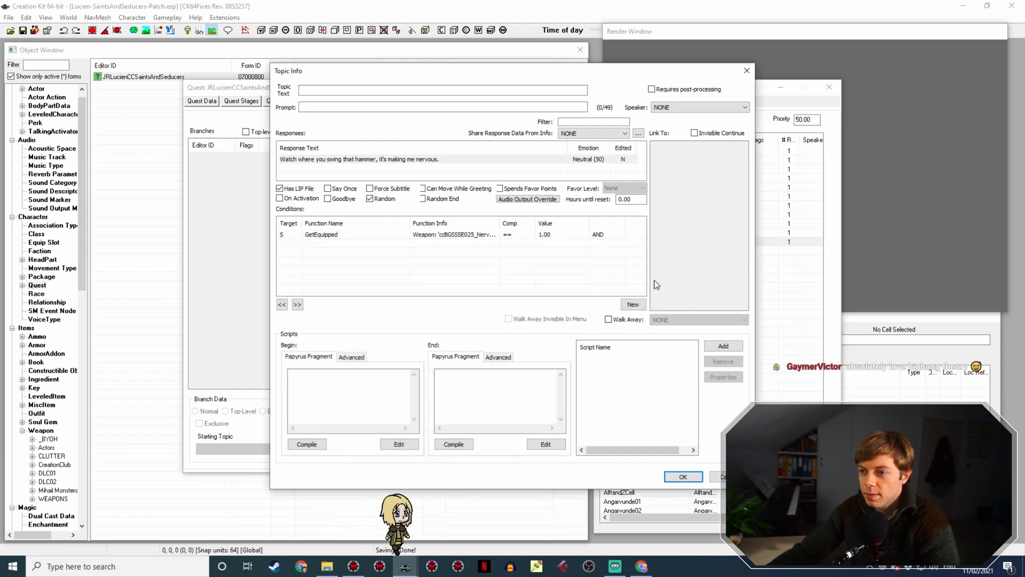
Add a new condition to the hammer line using the IsWeaponOut function
right_click(497, 235)
right_click(423, 255)
left_click(435, 260)
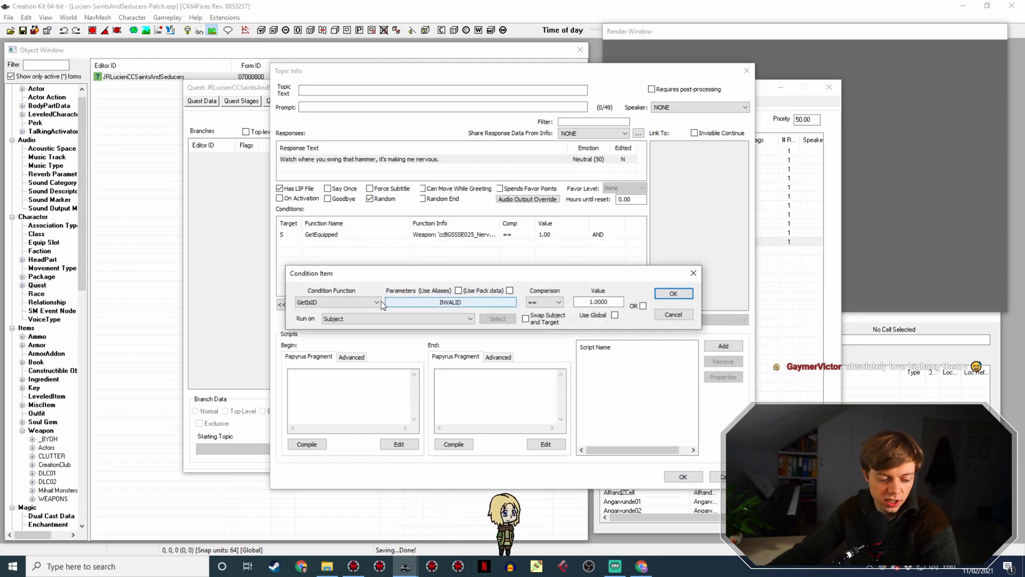
left_click(323, 306)
type("isw")
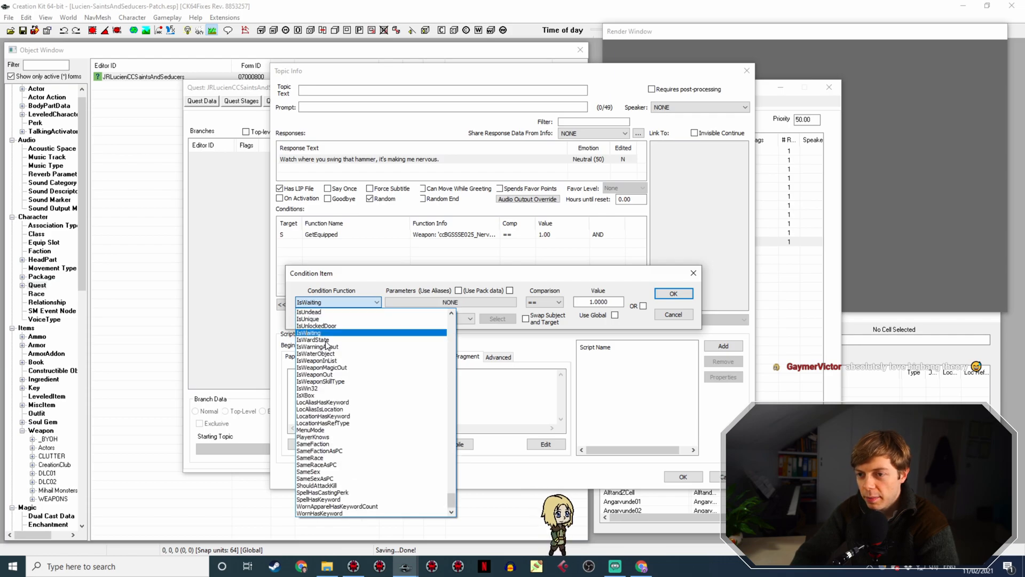
type("eaponout")
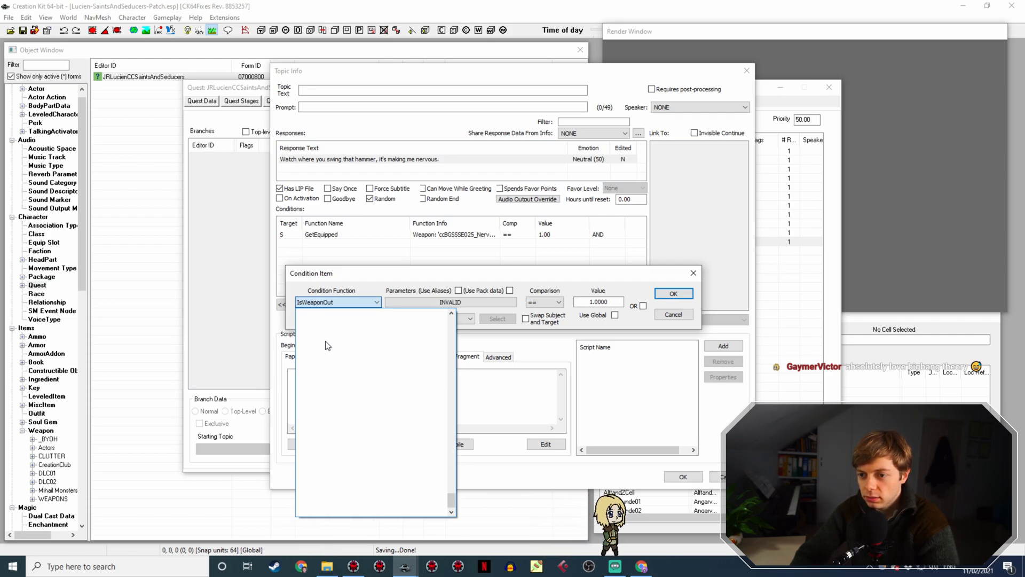
key("Return")
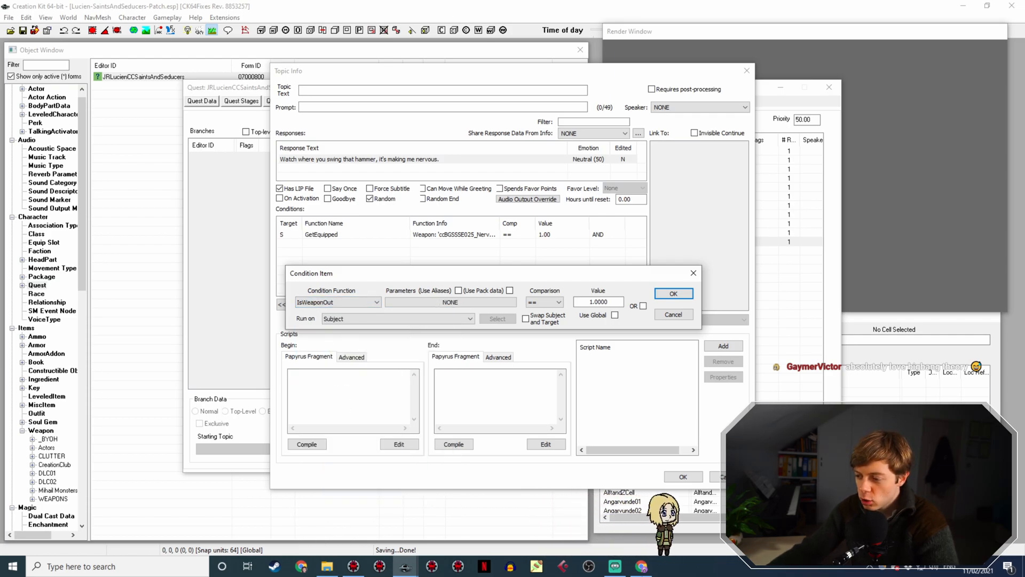
Switch to the browser, search for "isweaponout creation kit" and open the IsWeaponOut wiki page to check its return values
key("alt+Tab")
left_click(861, 8)
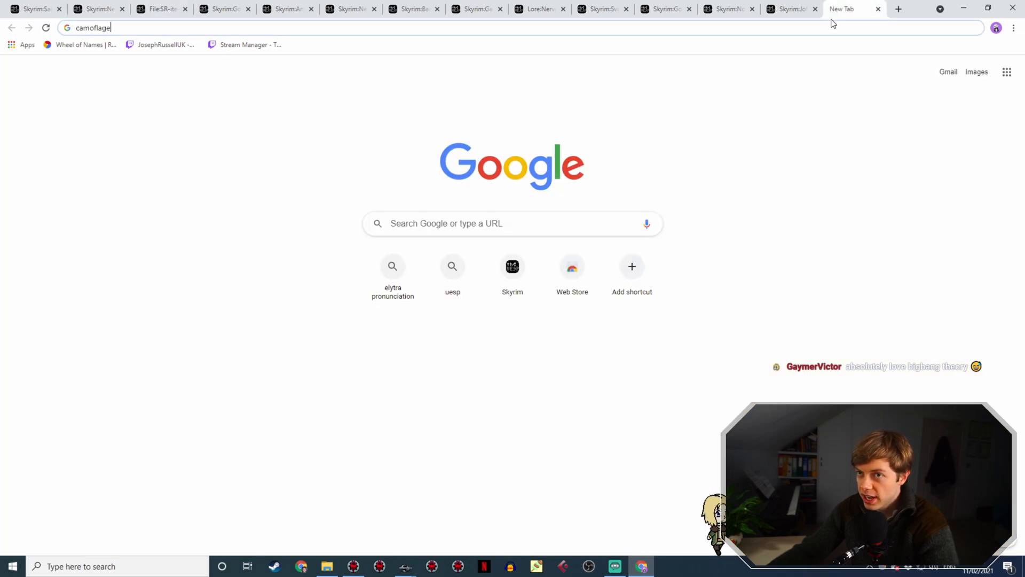
key("ctrl+a")
type("iswea")
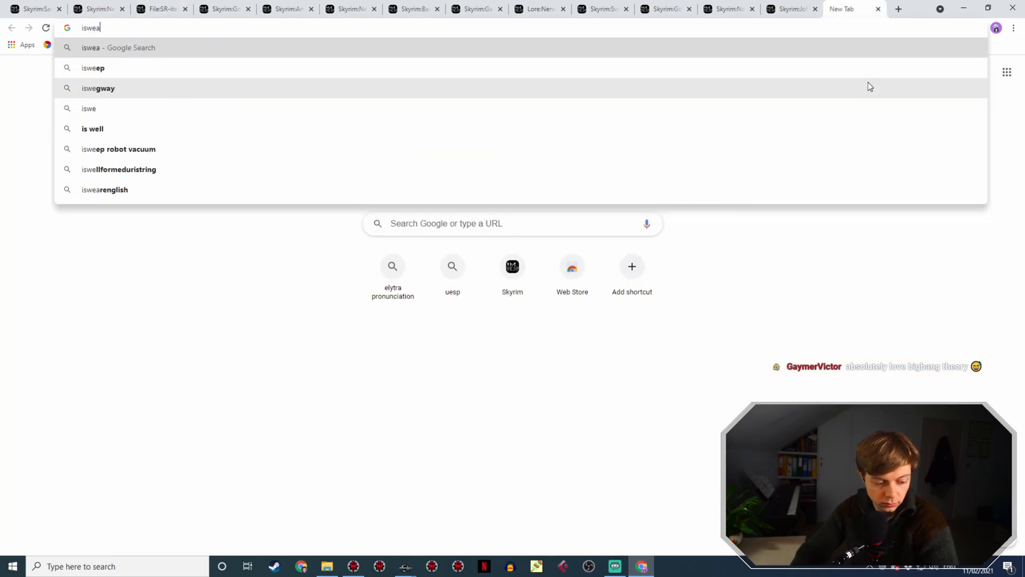
type("ponout creation ki")
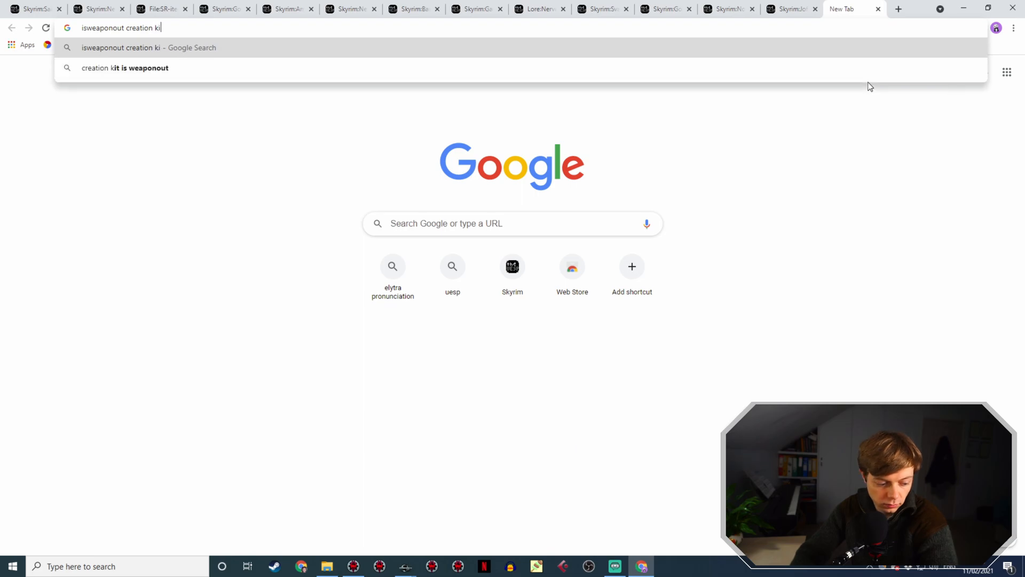
type("t")
key("Return")
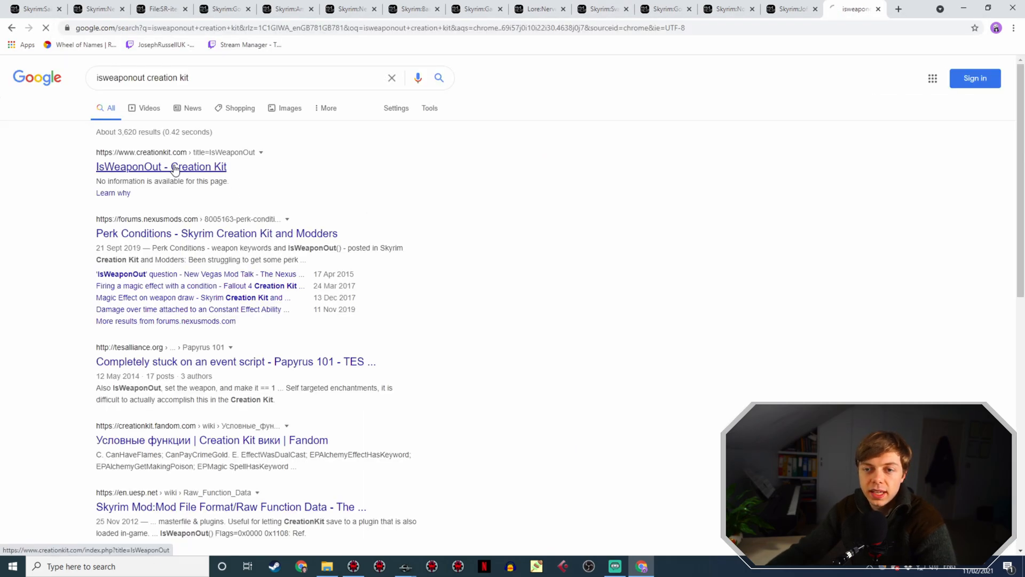
left_click(186, 167)
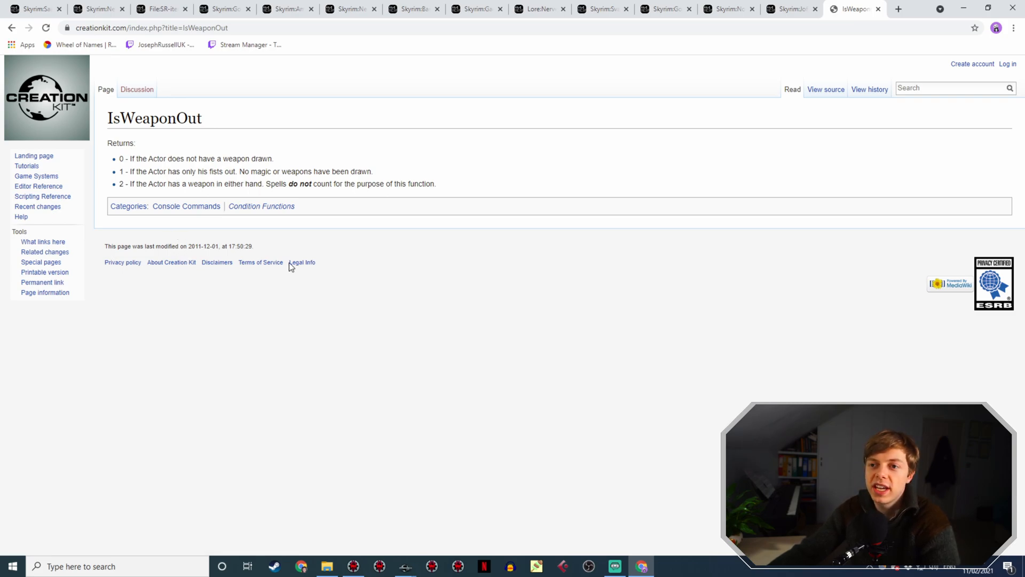
Back in the Creation Kit, make the IsWeaponOut condition run on Player with a value of 2 and confirm it
left_click(405, 565)
left_click(441, 532)
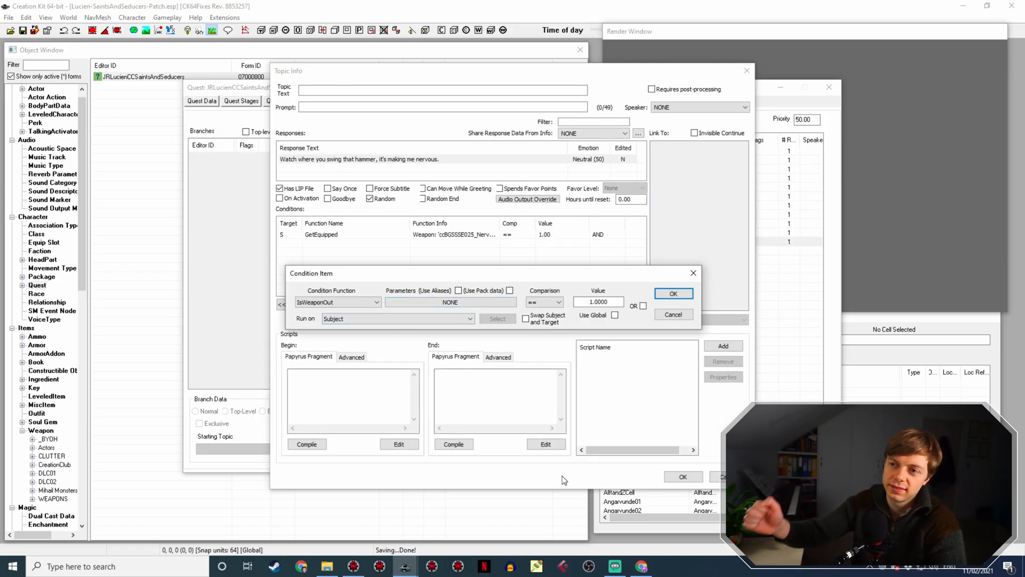
left_click(435, 318)
left_click(380, 383)
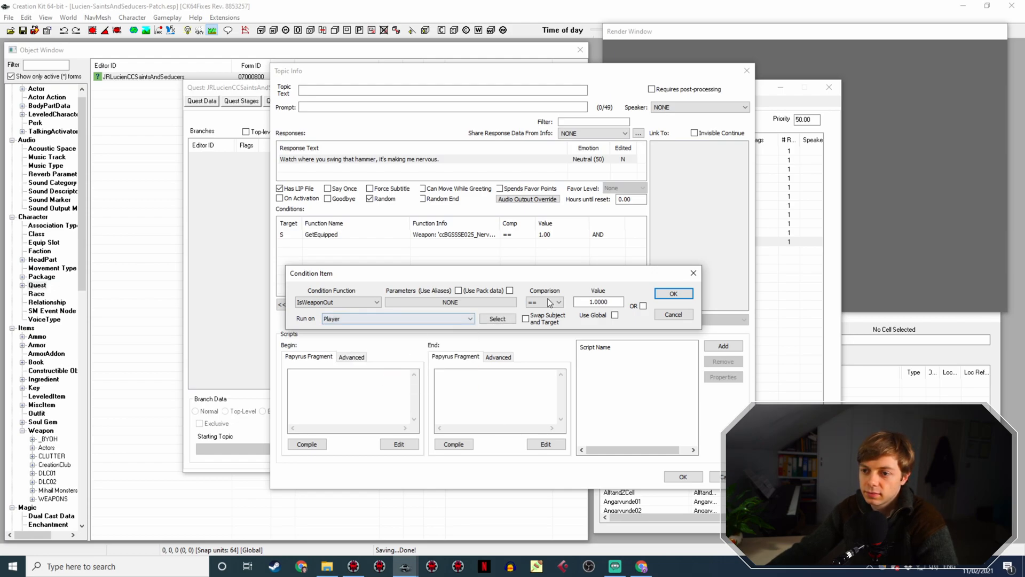
left_click(590, 302)
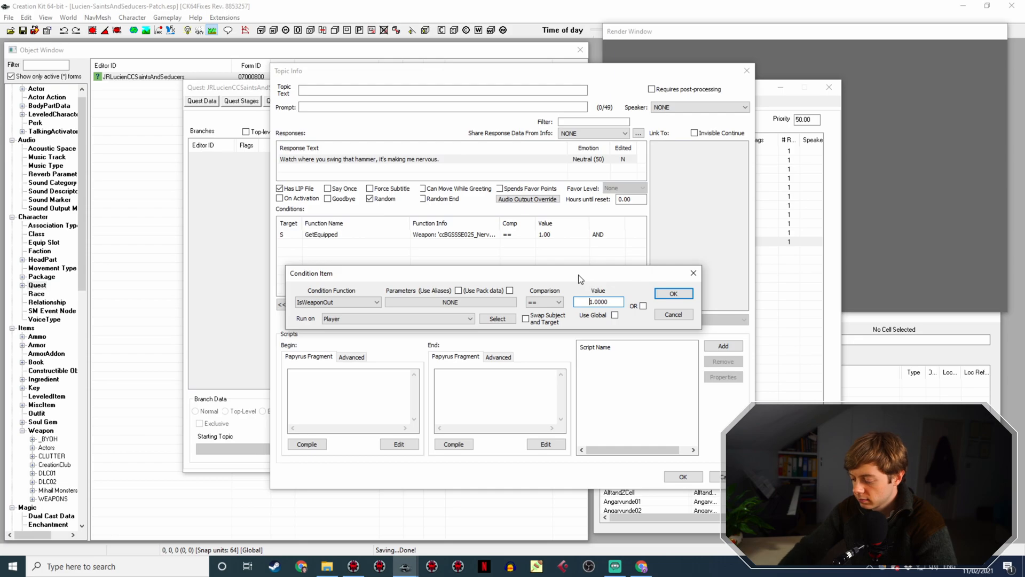
key("Return")
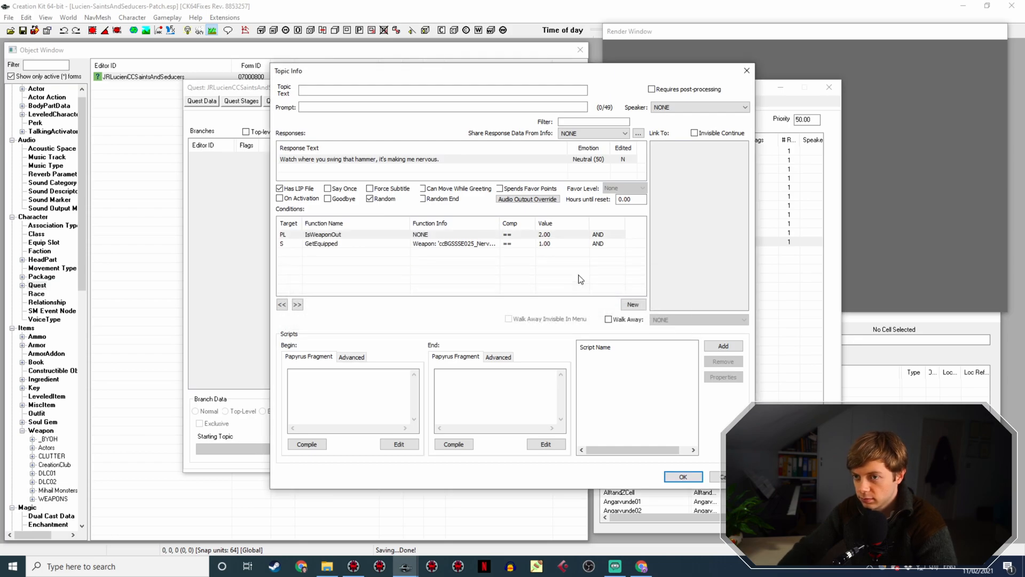
Change the Nerveshatter GetEquipped condition to run on Player and accept the hammer line
double_click(315, 243)
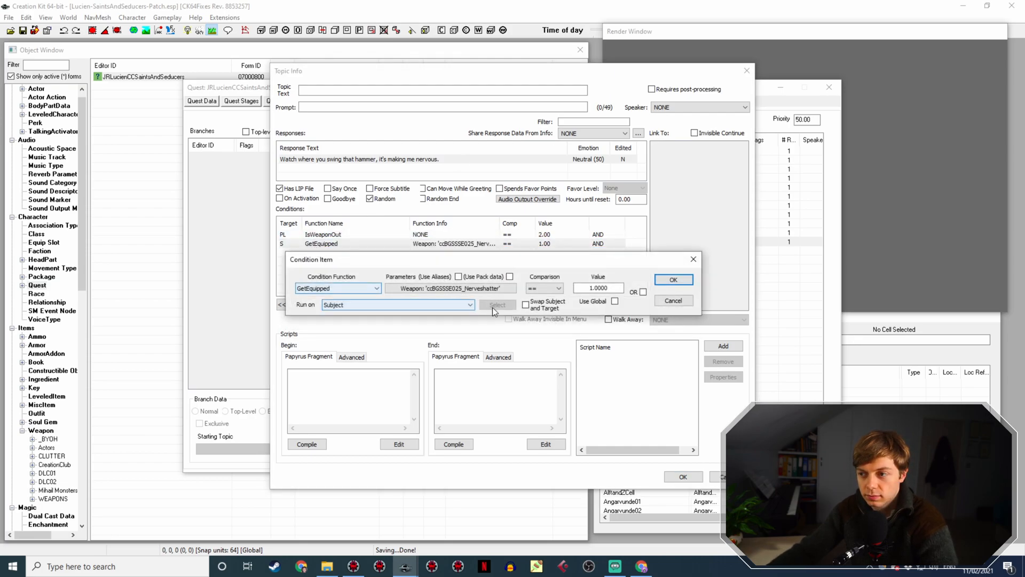
left_click(434, 305)
left_click(427, 373)
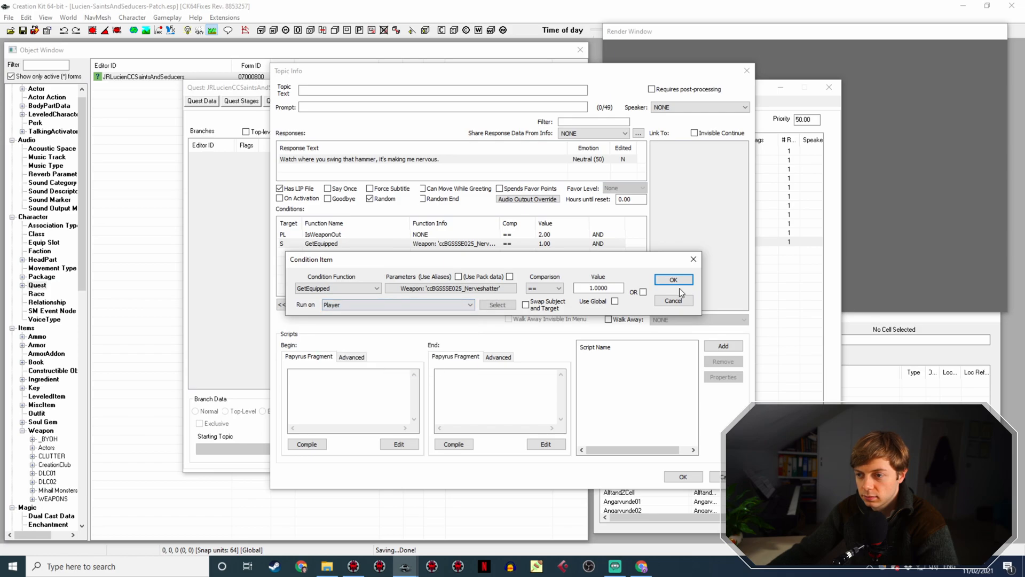
left_click(688, 280)
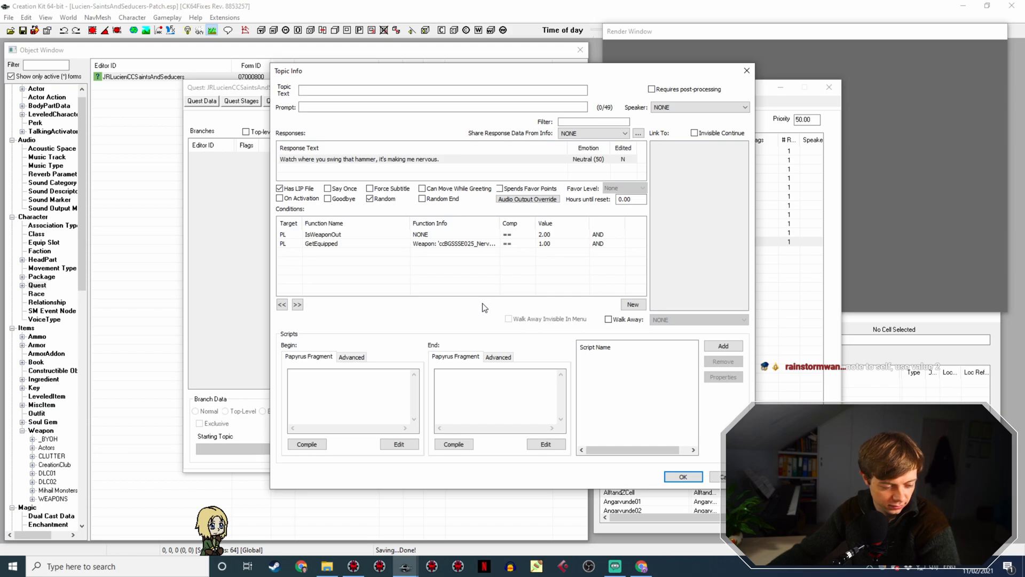
left_click(677, 475)
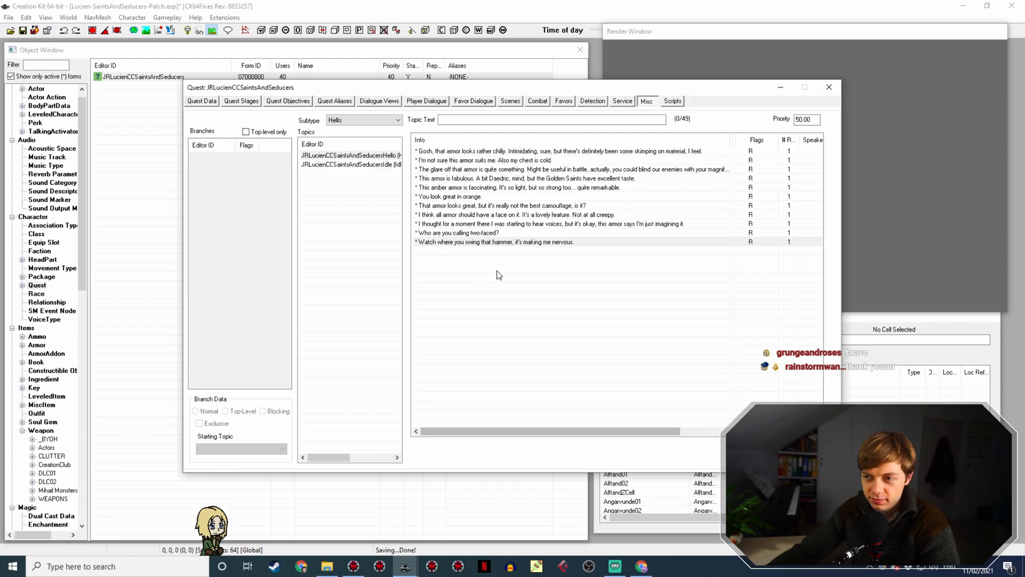
Accept the quest changes, save the plugin and reopen the JRLucienCCSaintsAndSeducers quest
left_click(757, 454)
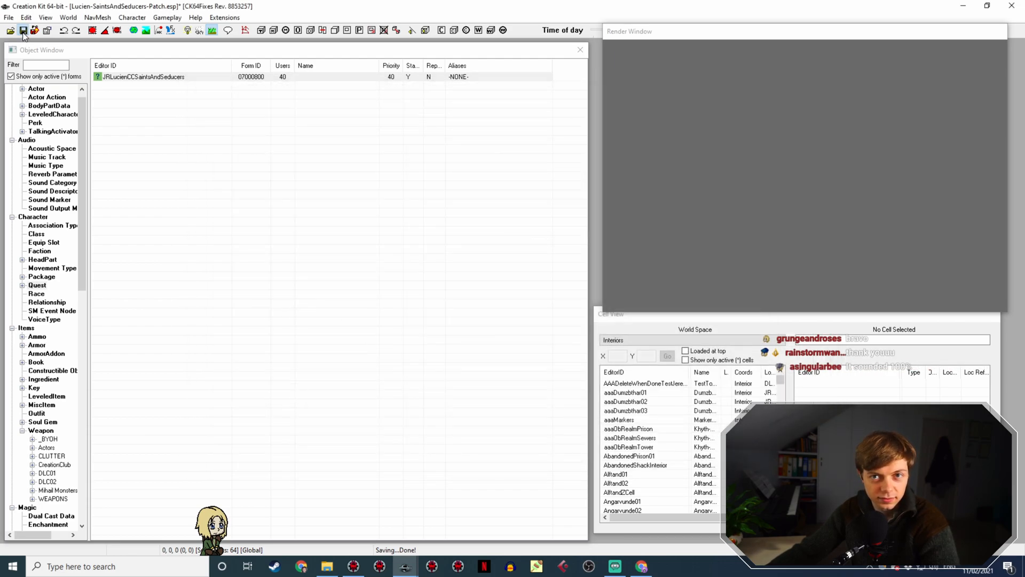
left_click(131, 78)
double_click(131, 78)
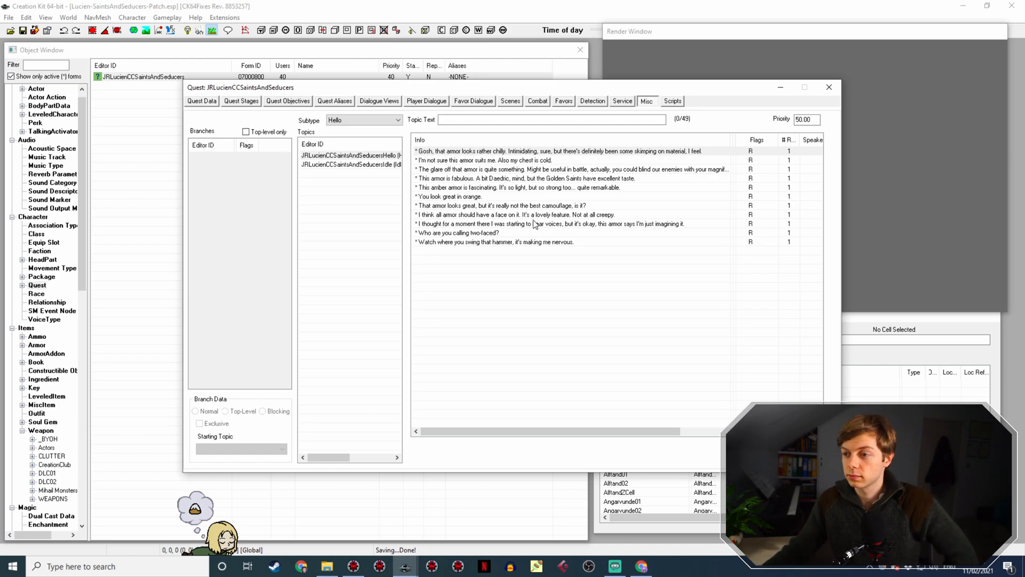
right_click(530, 245)
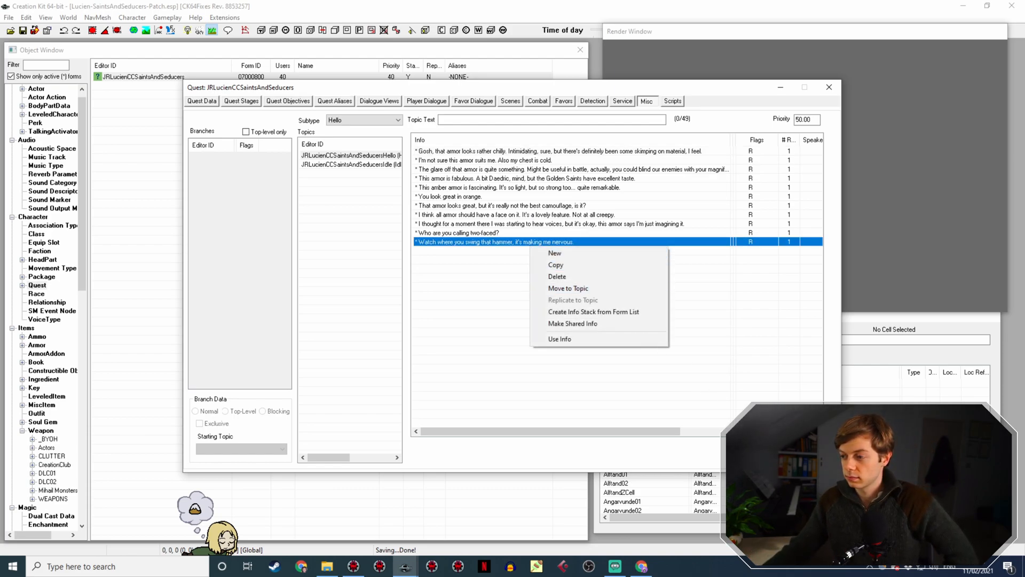
left_click(555, 253)
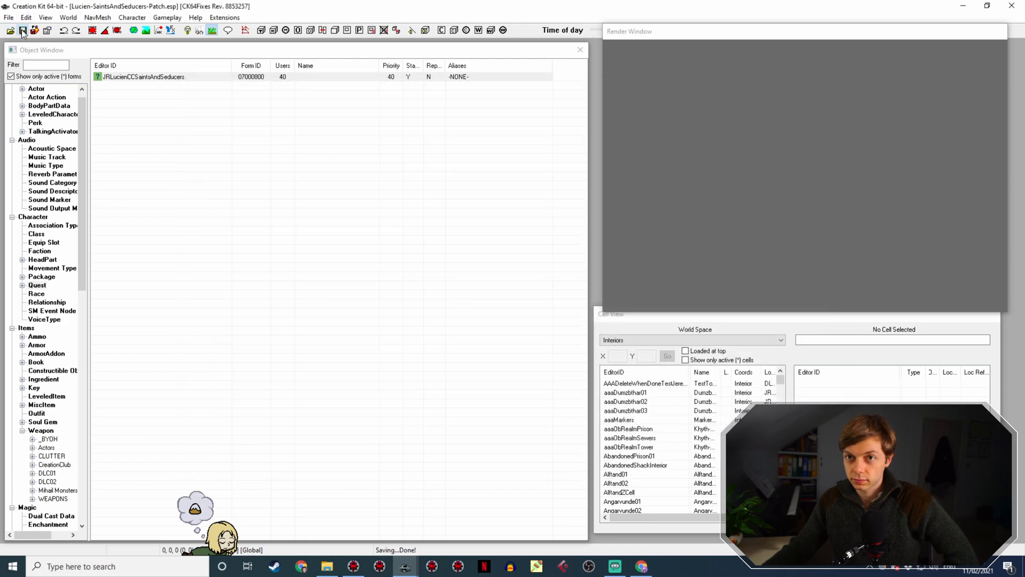
double_click(147, 78)
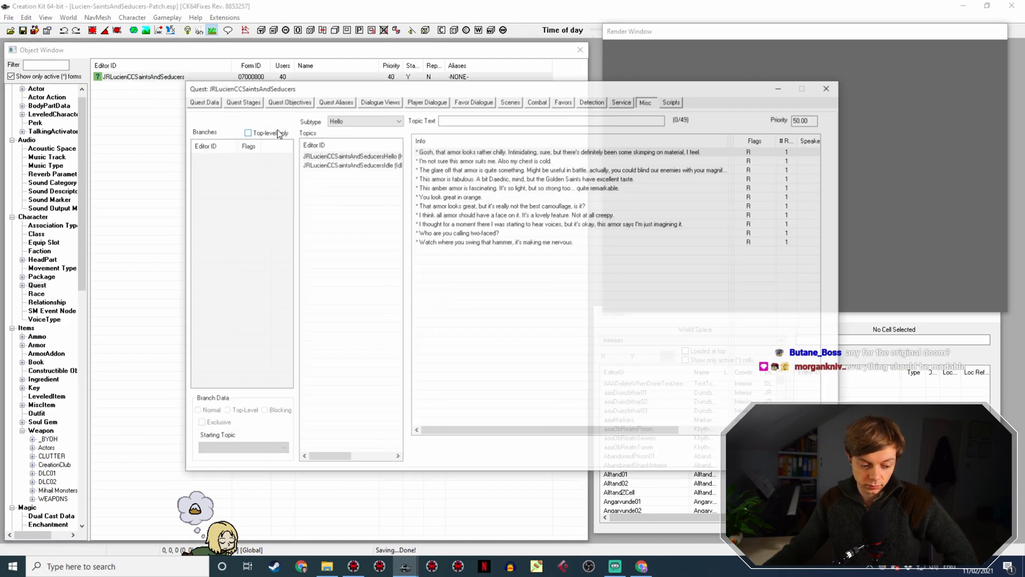
Duplicate the hammer line in the Hello topic and set the copy's response to "This hammer has teeth! On the inside! Why? Unclear!"
right_click(475, 243)
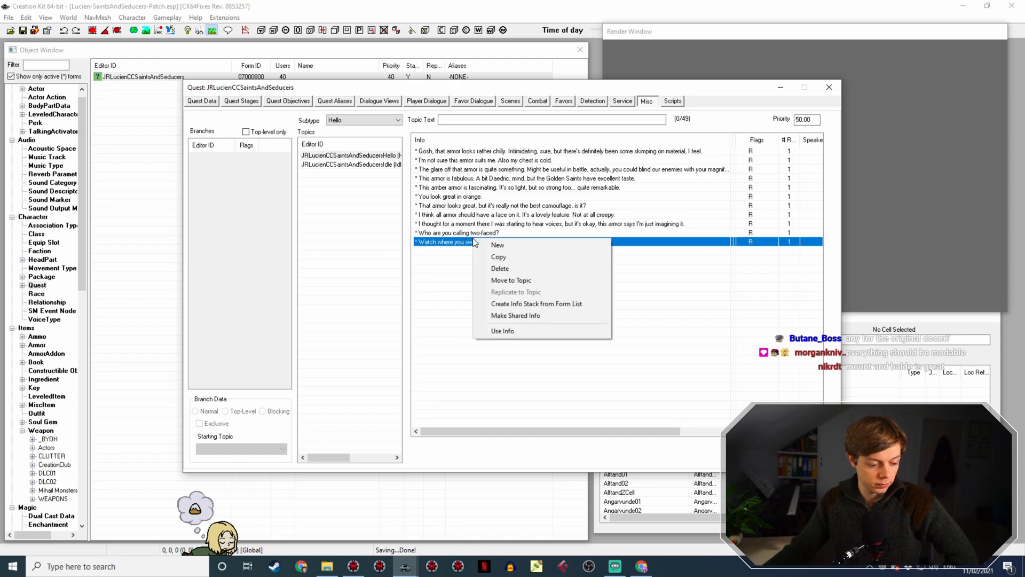
left_click(506, 258)
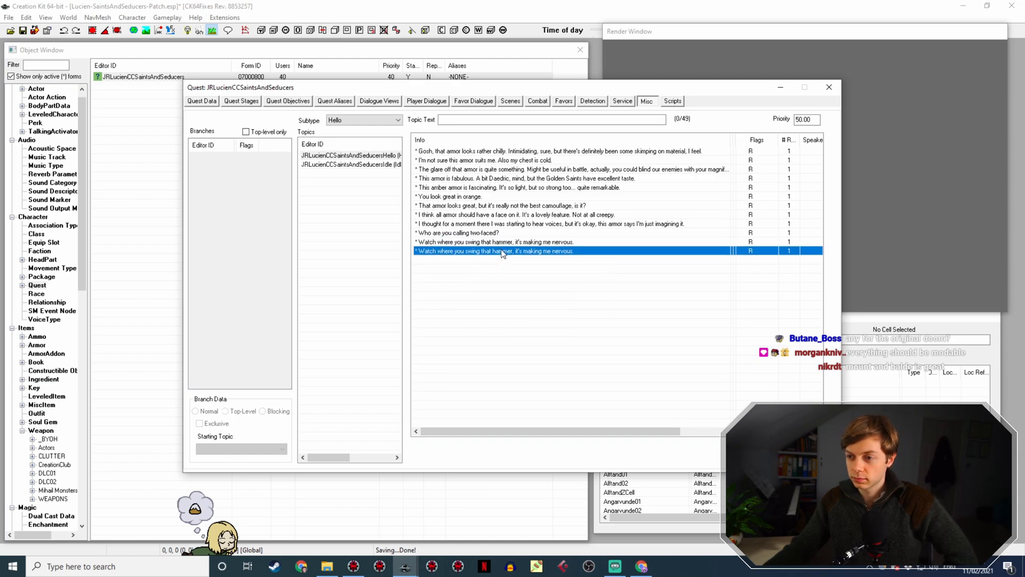
double_click(501, 250)
double_click(365, 159)
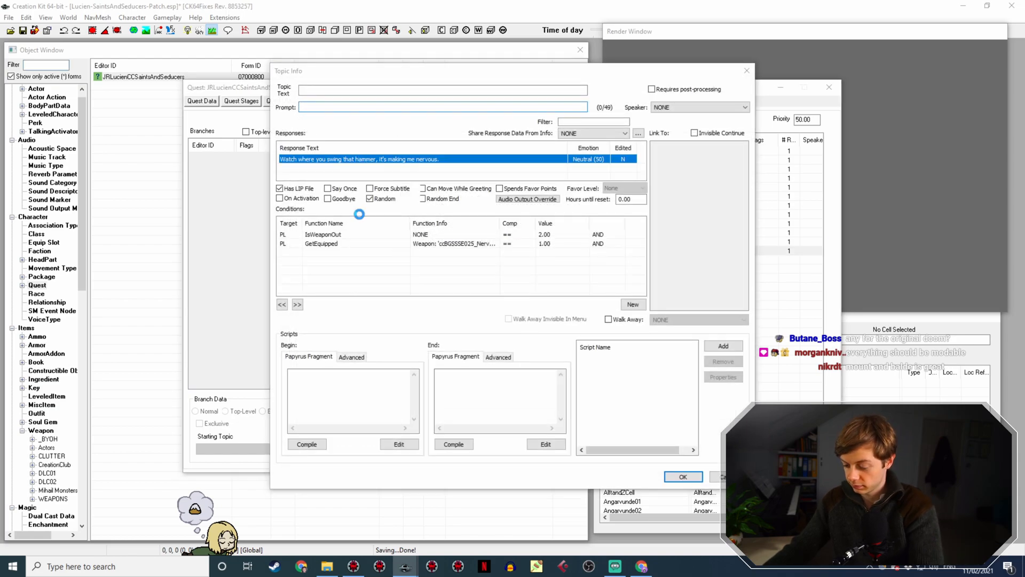
type("This ham")
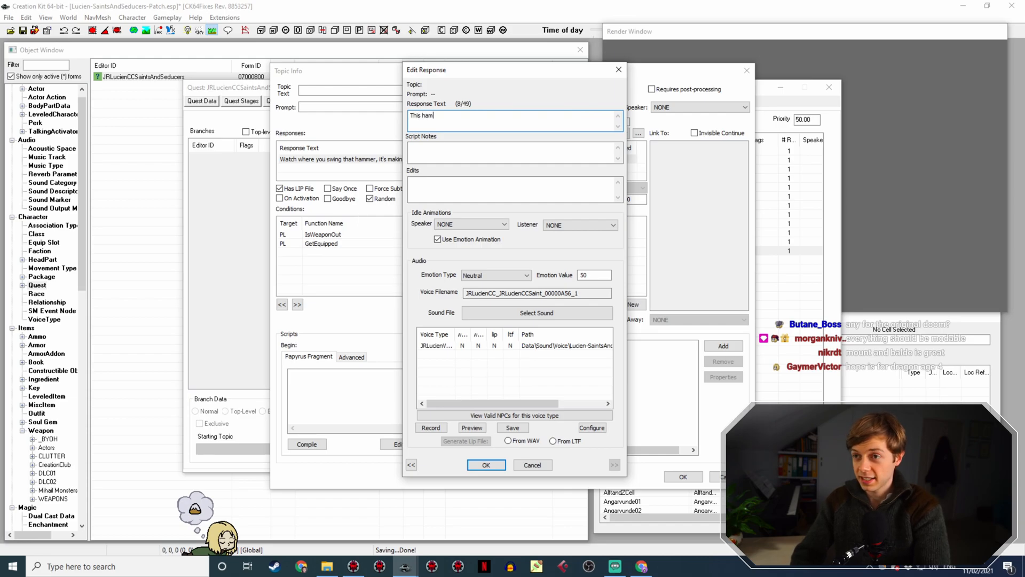
type("mer has teeth! On")
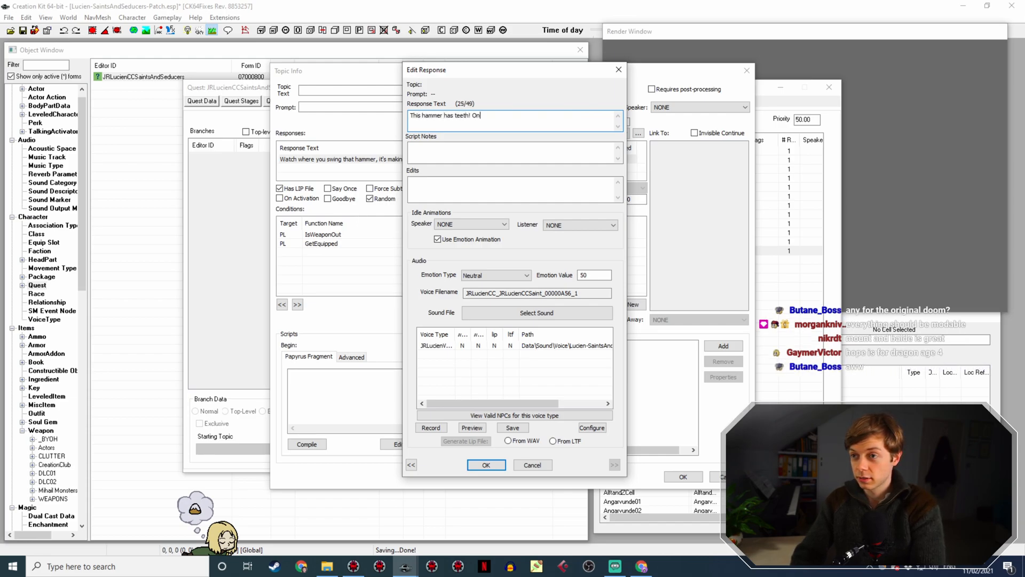
type(" the inside! ")
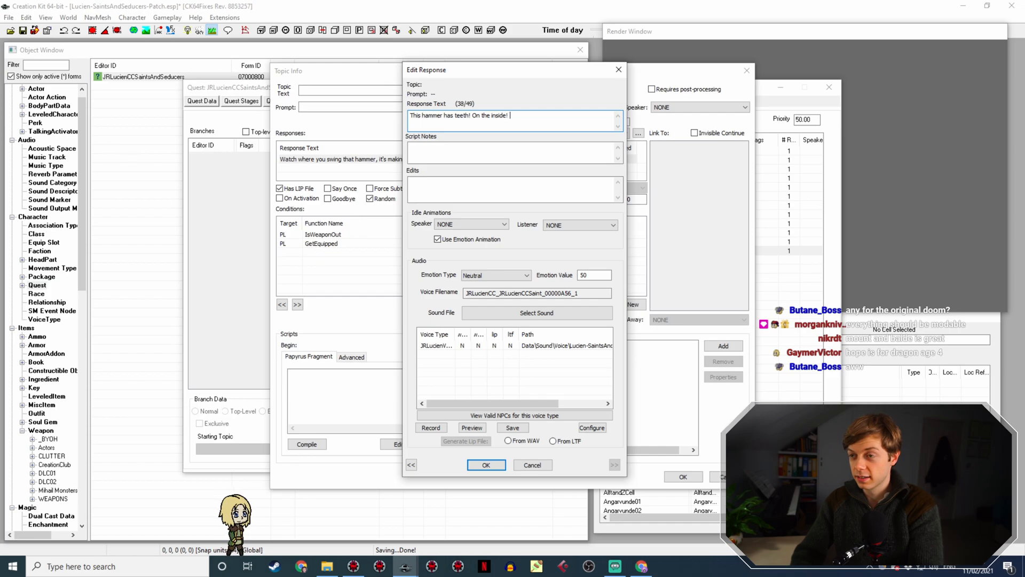
type("Why? Unclear!")
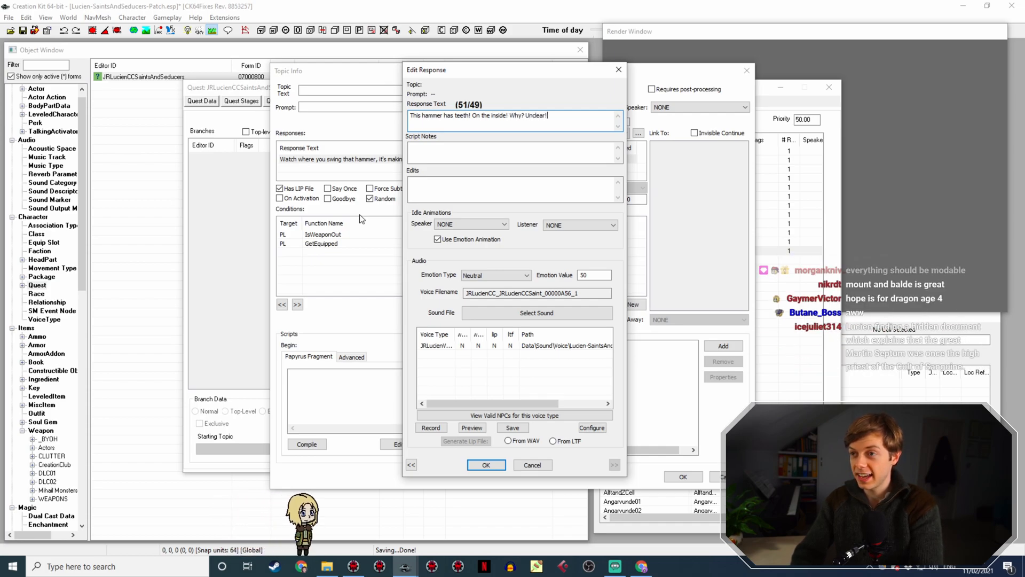
key("Return")
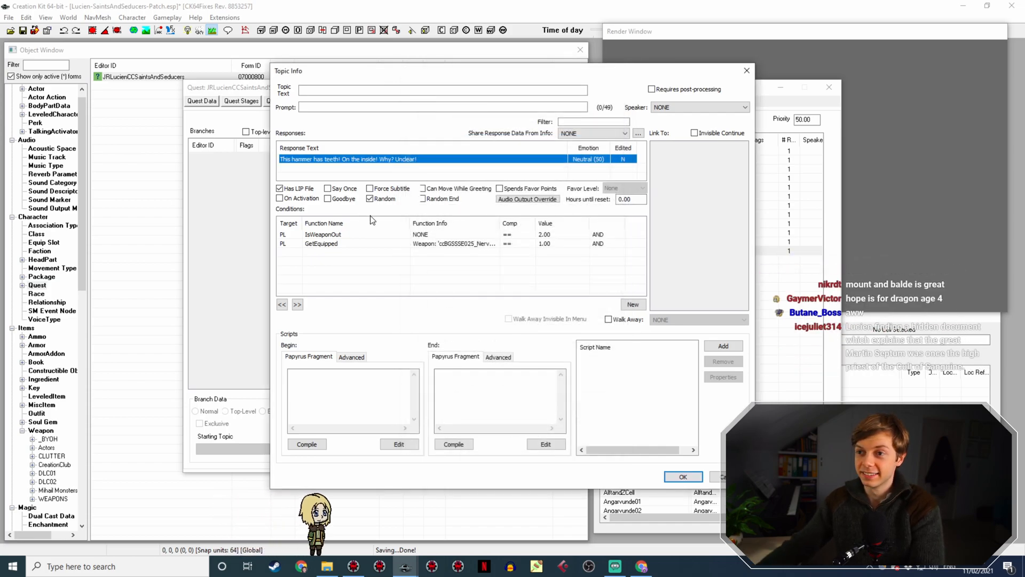
Switch to the browser to check the Nerveshatter wiki page, and return to the Creation Kit
left_click(641, 566)
left_click(121, 6)
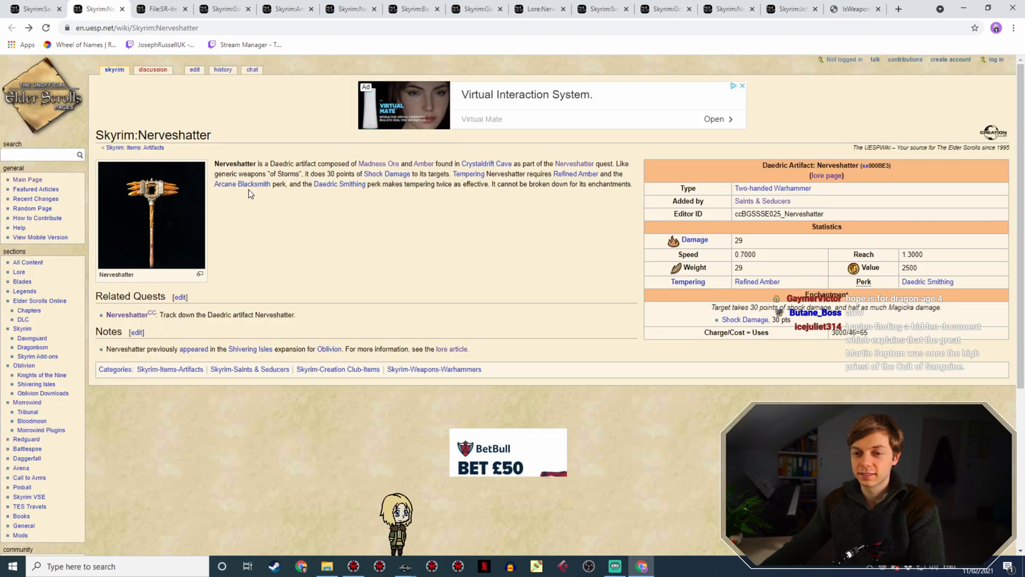
mouse_move(411, 565)
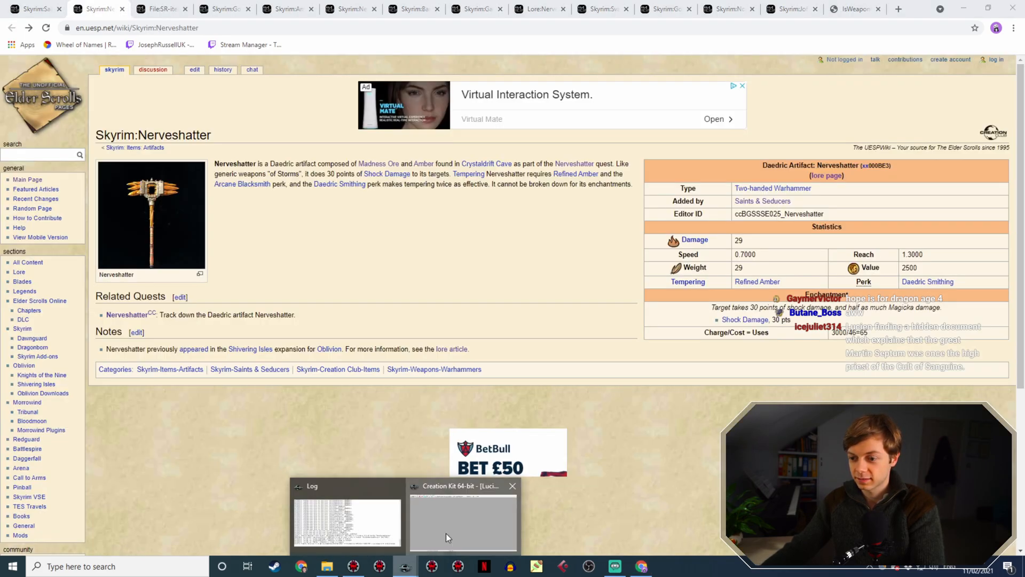
left_click(446, 533)
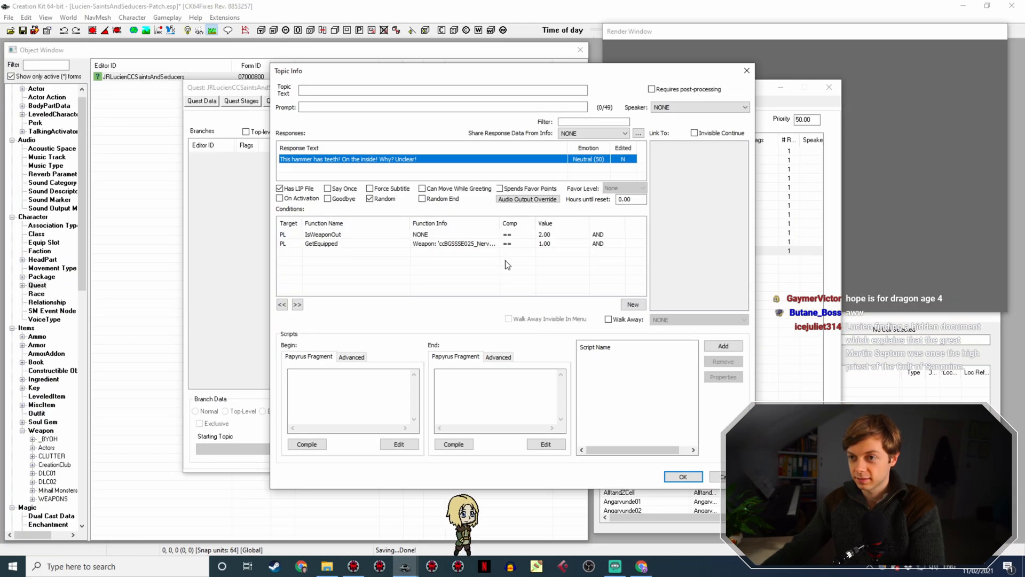
Make the IsWeaponOut condition of the teeth line run on Subject and confirm it
double_click(428, 234)
left_click(354, 291)
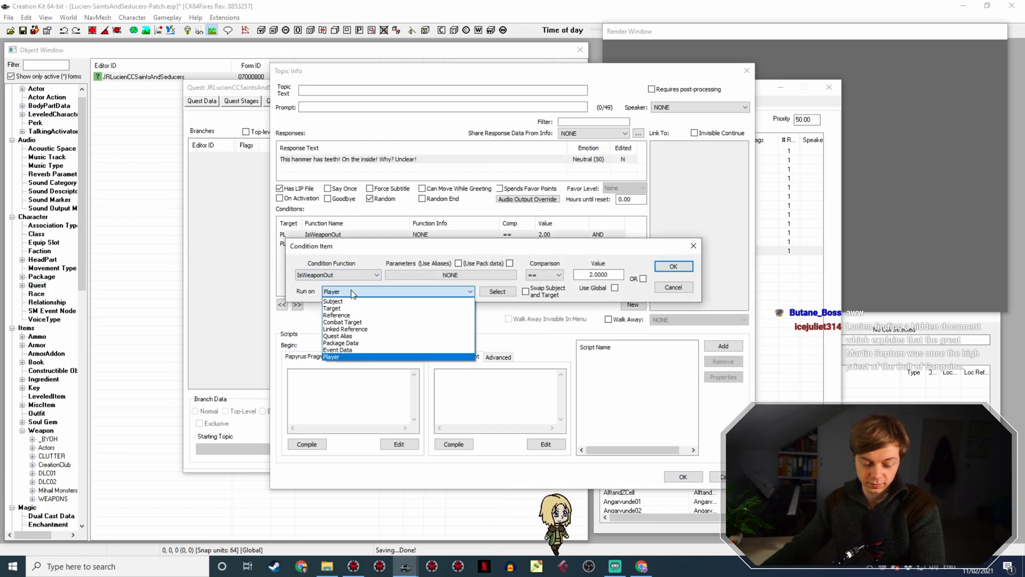
left_click(347, 300)
left_click(673, 266)
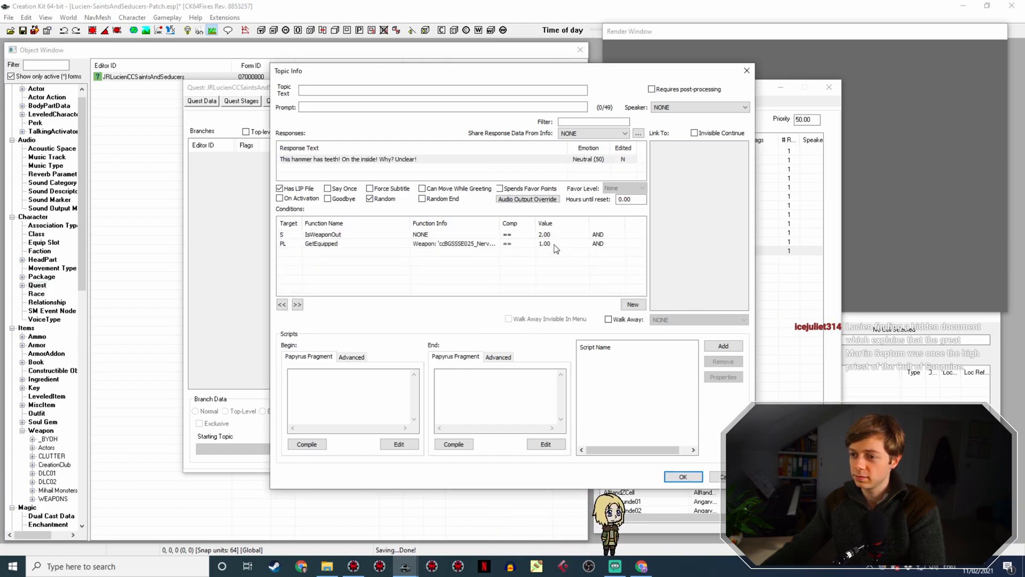
Change the Nerveshatter GetEquipped condition to run on Subject and accept the teeth line
double_click(551, 243)
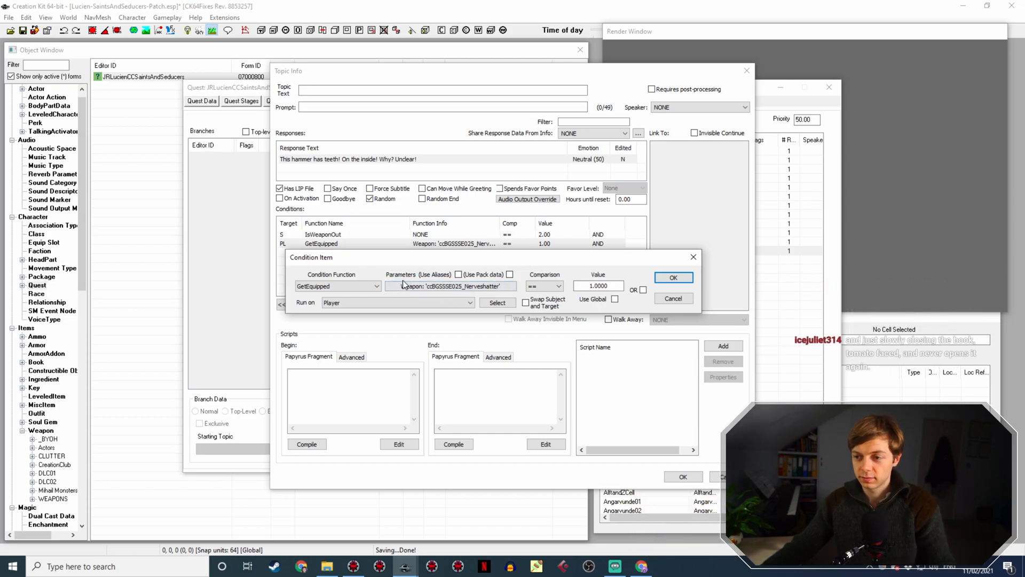
left_click(377, 302)
left_click(336, 309)
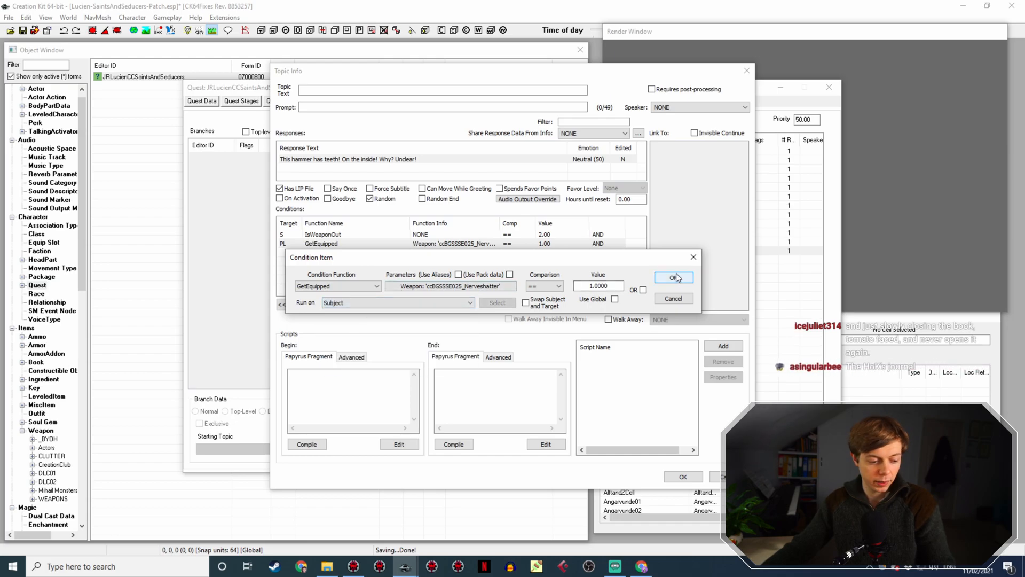
left_click(675, 277)
left_click(674, 477)
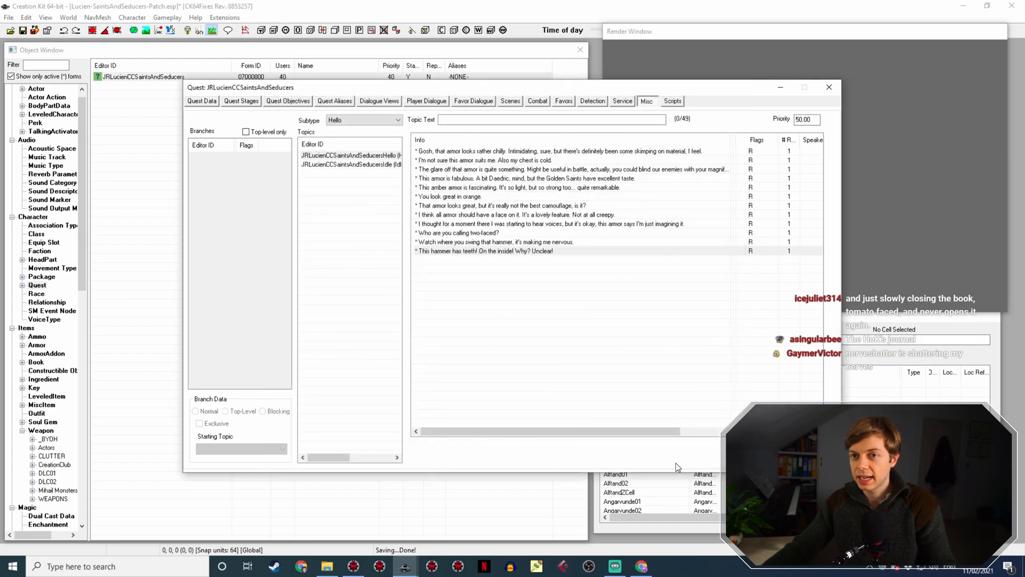
Commit the quest changes to the plugin, reopen the quest and duplicate the "This hammer has teeth!" line for editing
left_click(761, 455)
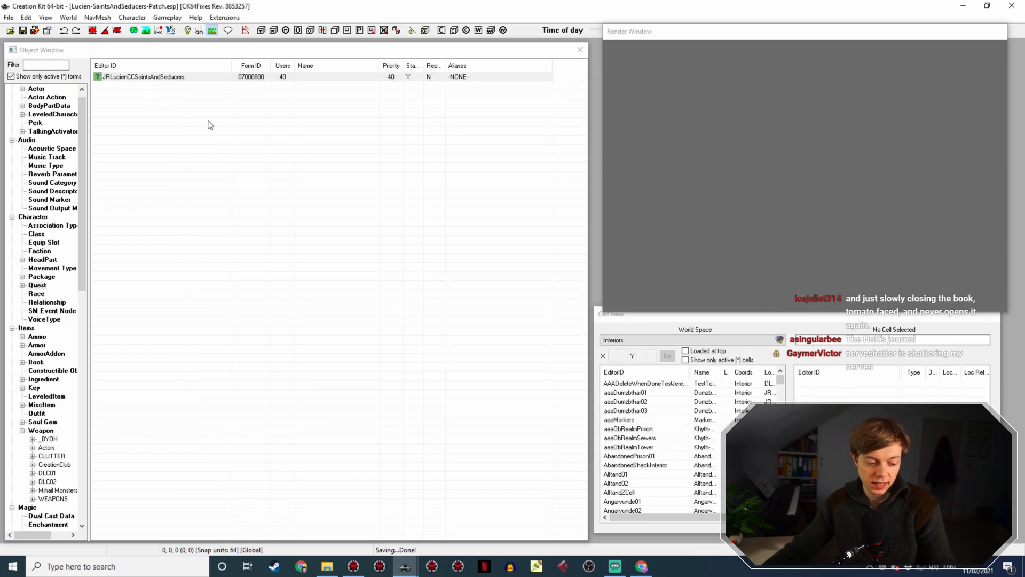
double_click(255, 77)
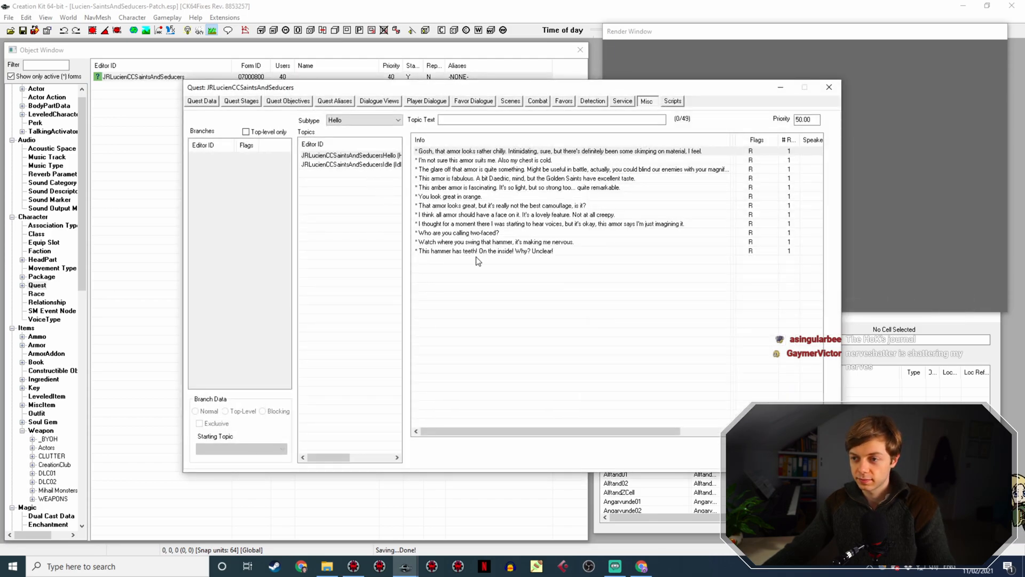
right_click(536, 250)
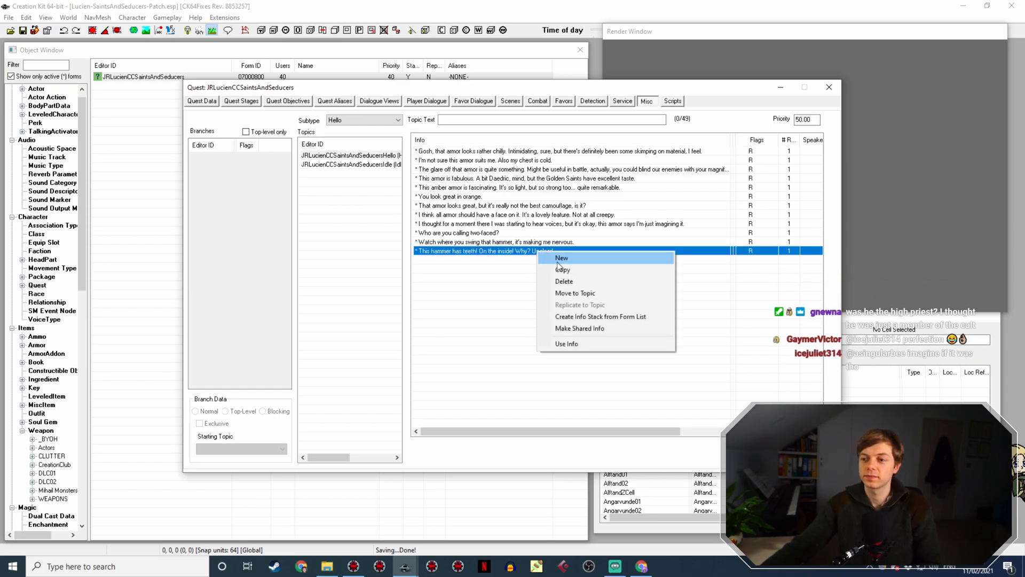
left_click(563, 270)
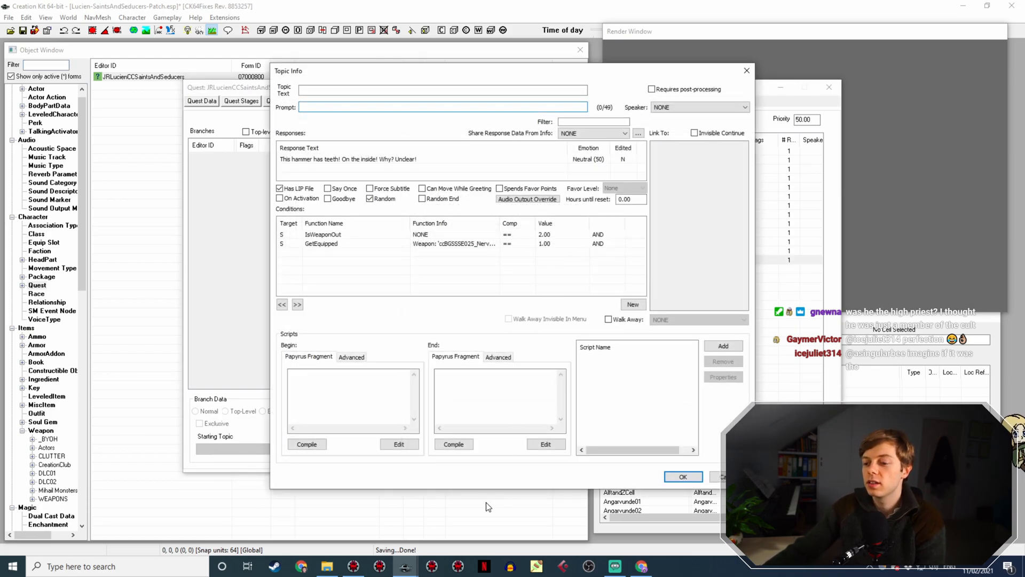
Switch to the browser and open the Sword of Jyggalag entry from the Saints & Seducers artifacts list in a new tab
left_click(641, 566)
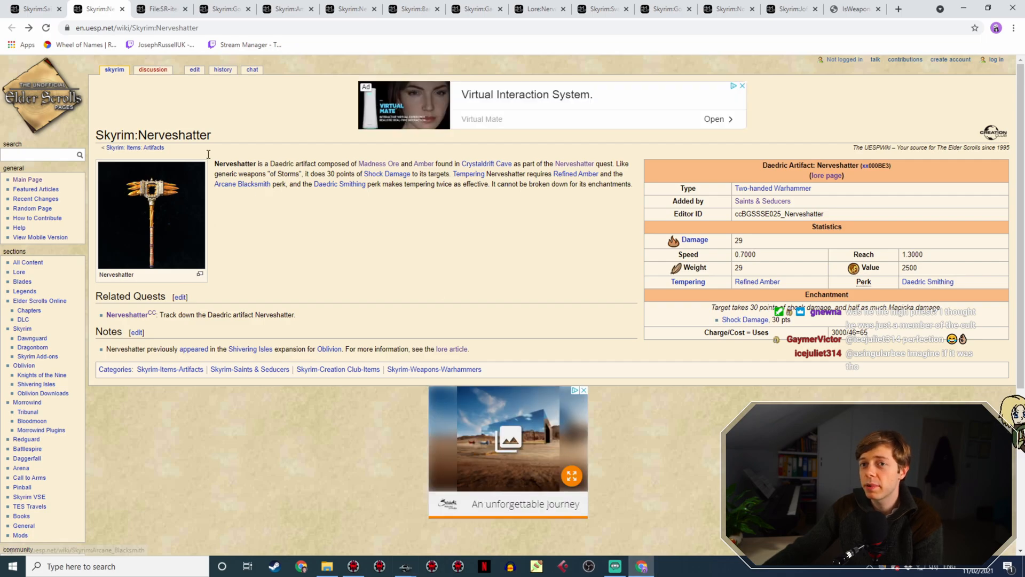
key("ctrl+shift+Tab")
scroll(204, 195, "down", 3)
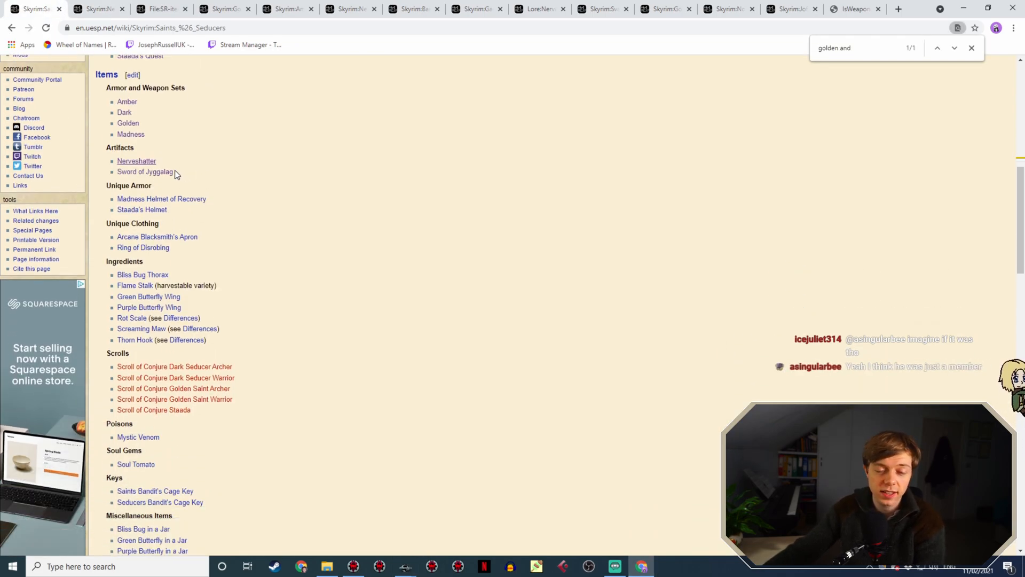
right_click(174, 171)
left_click(181, 179)
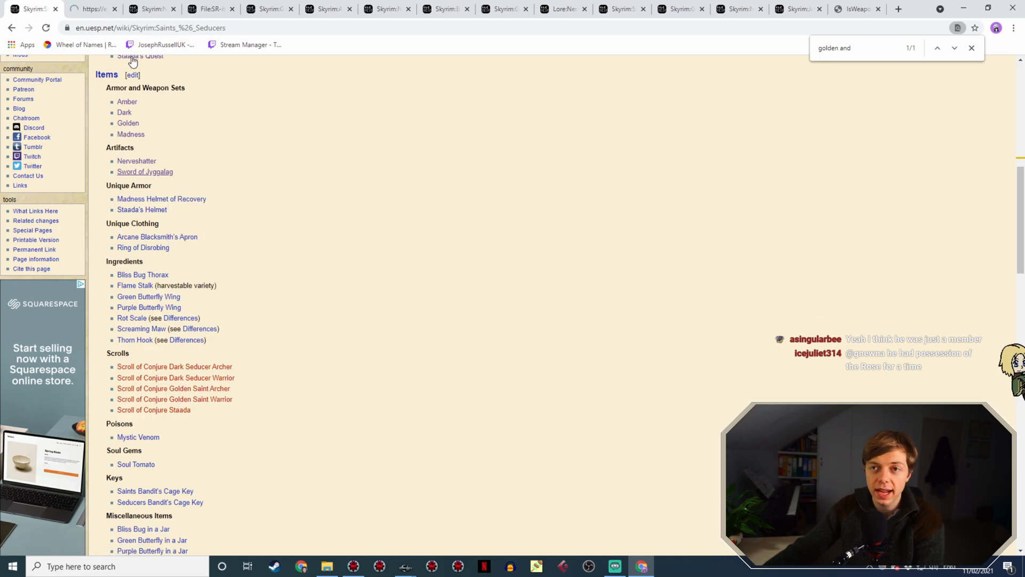
key("ctrl+Tab")
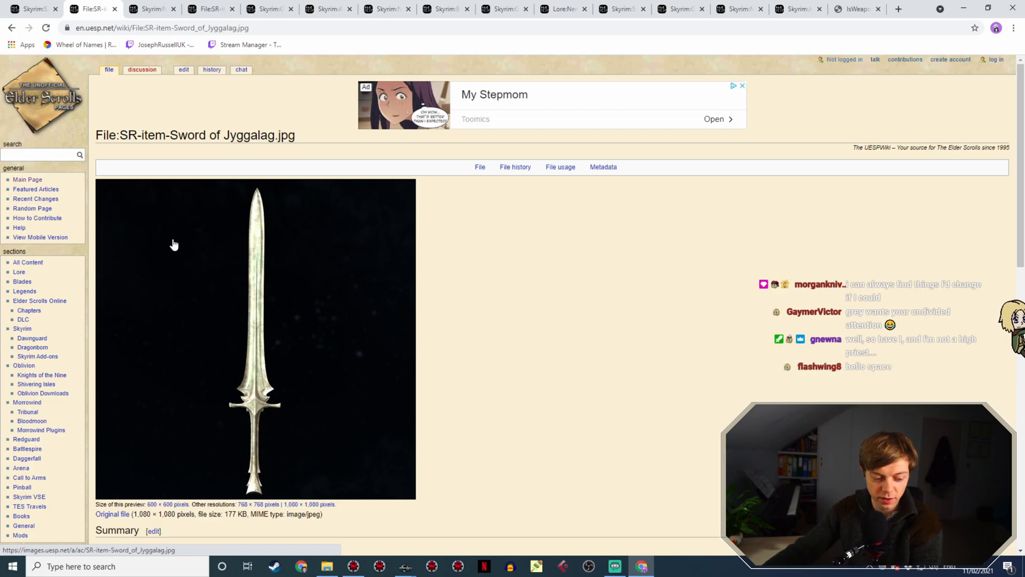
Examine the Sword of Jyggalag image on its wiki file page and return to the Creation Kit
scroll(235, 281, "down", 3)
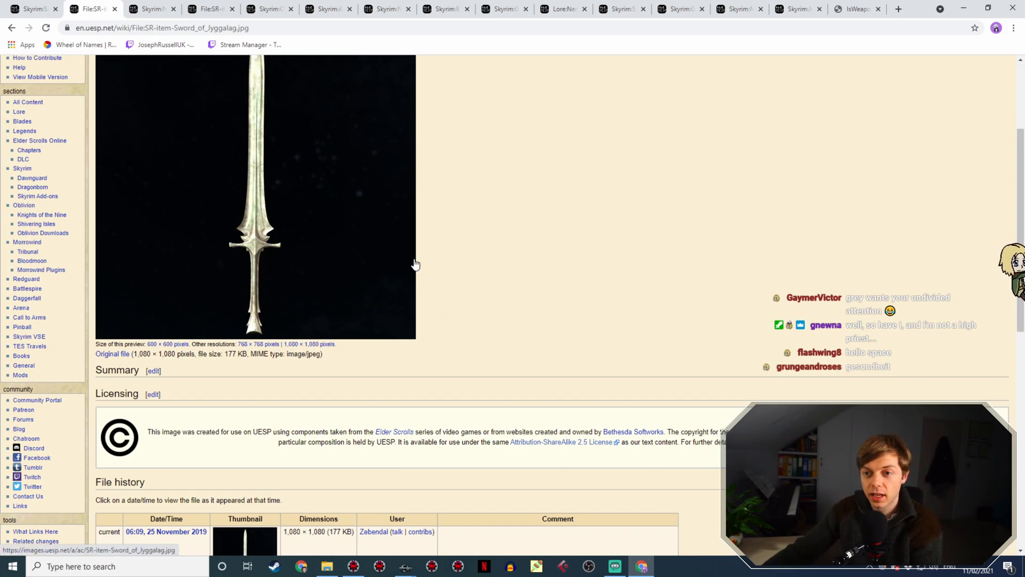
scroll(427, 257, "up", 1)
scroll(428, 251, "up", 2)
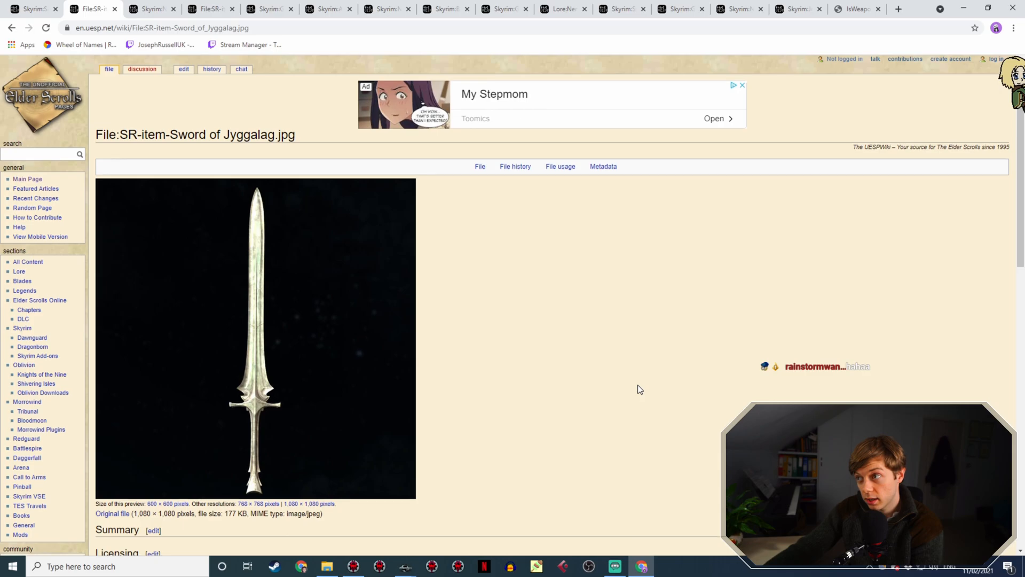
scroll(637, 389, "down", 2)
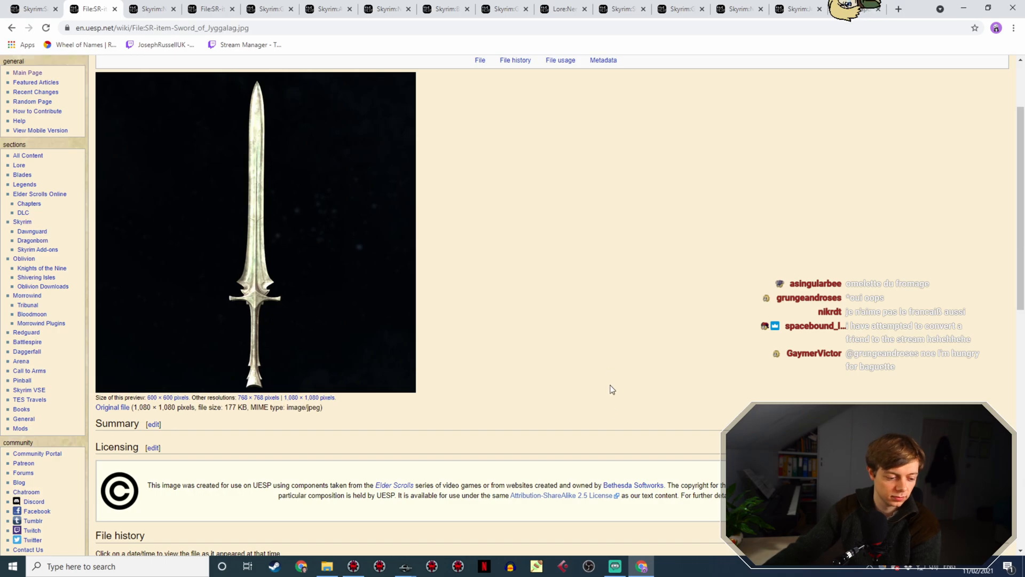
scroll(629, 452, "up", 3)
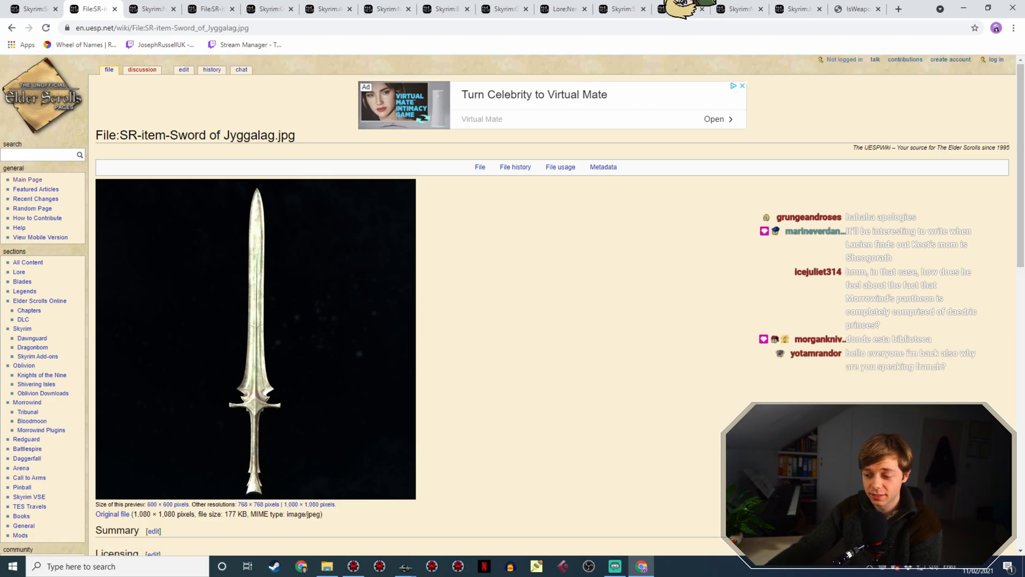
left_click(400, 568)
left_click(452, 536)
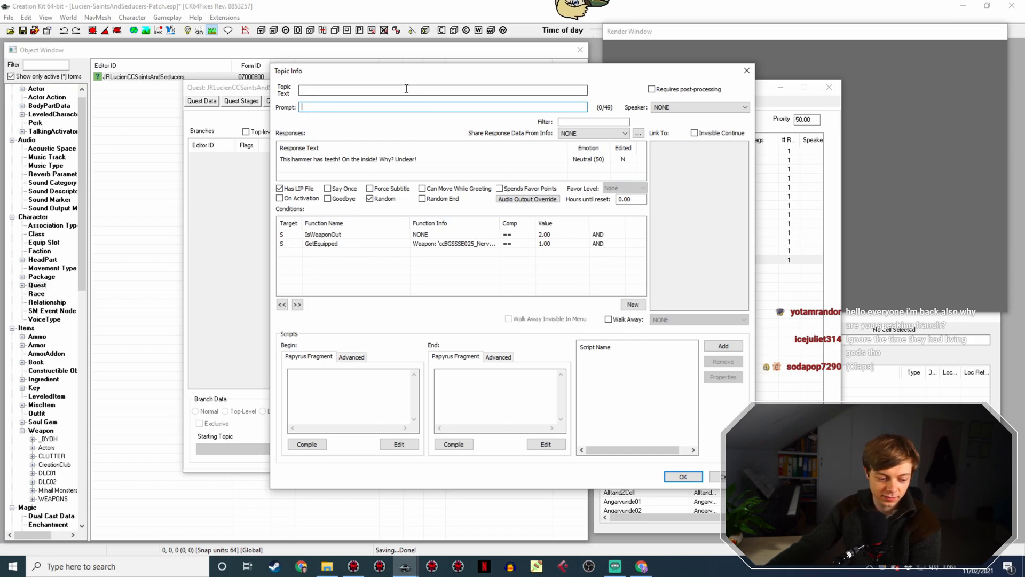
Replace the duplicated hammer line's response text with the opening "I wonder what Jyggalag", checking the name's spelling on the wiki page
left_click_drag(421, 73, 366, 203)
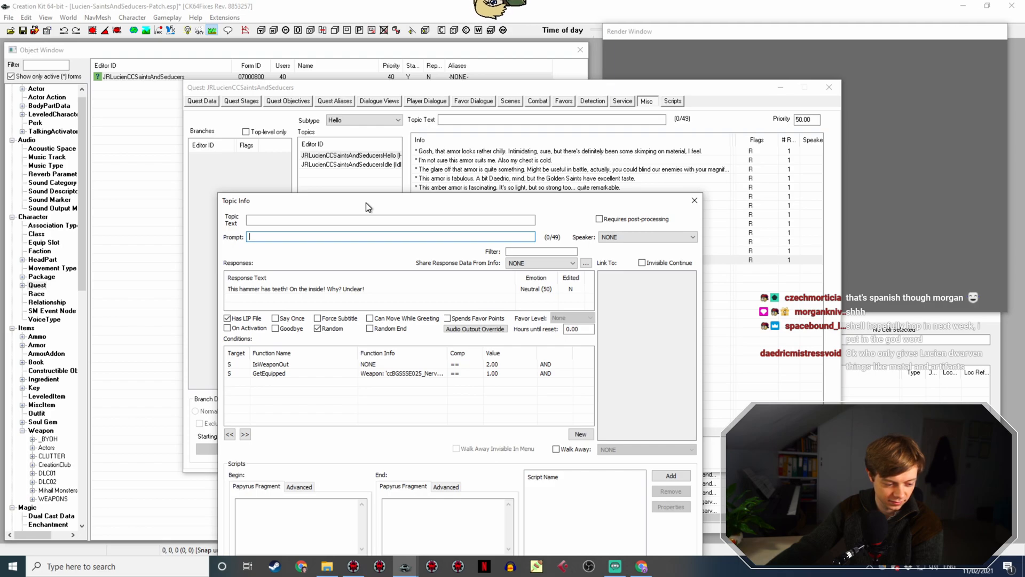
left_click_drag(367, 203, 101, 100)
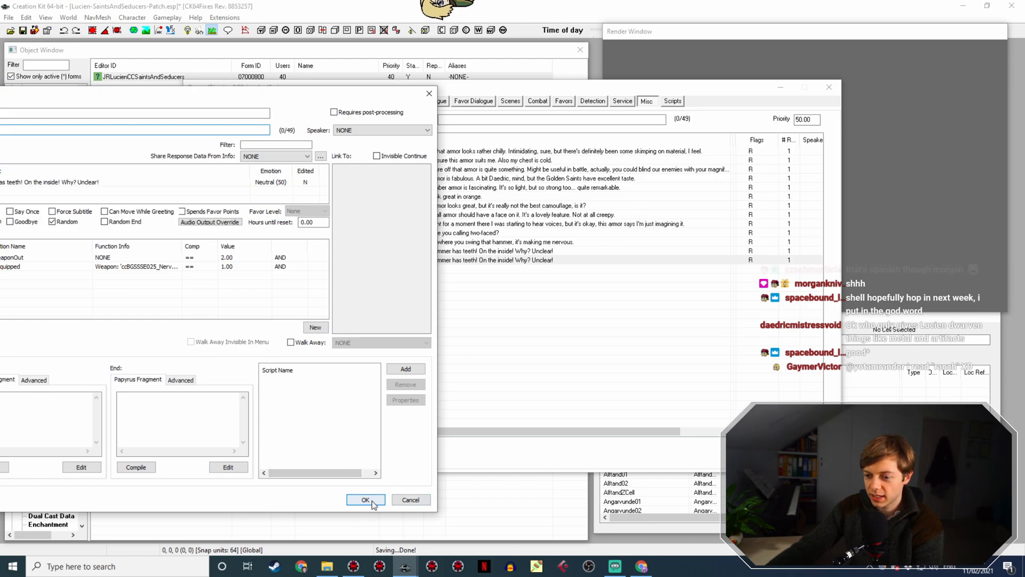
left_click_drag(198, 99, 509, 55)
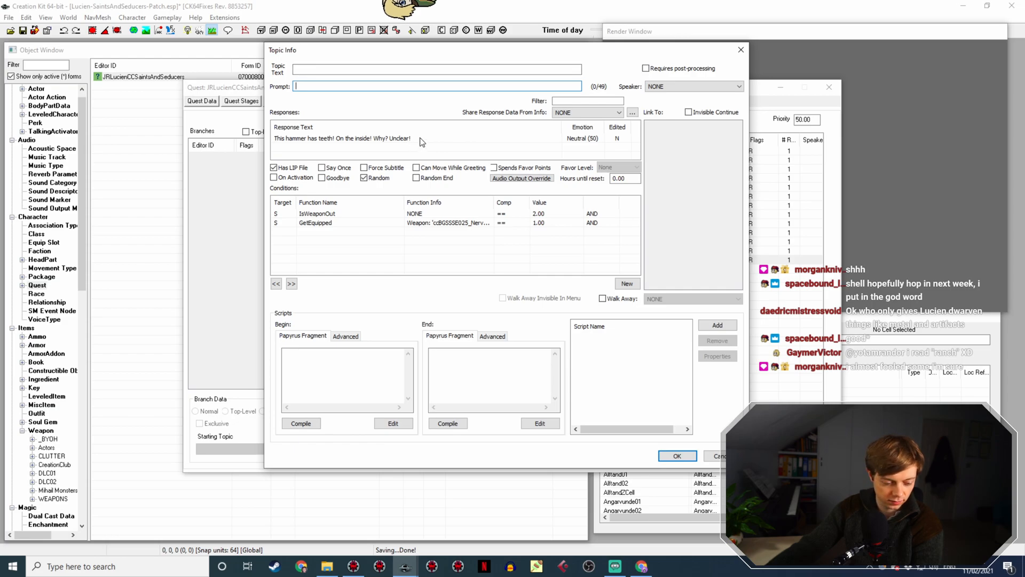
double_click(422, 140)
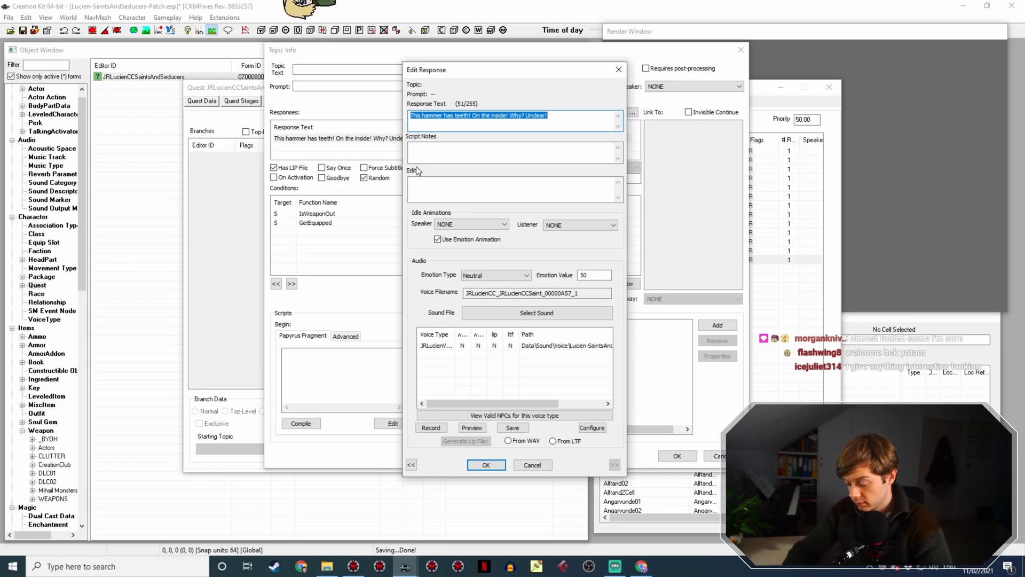
type("I wonder what ")
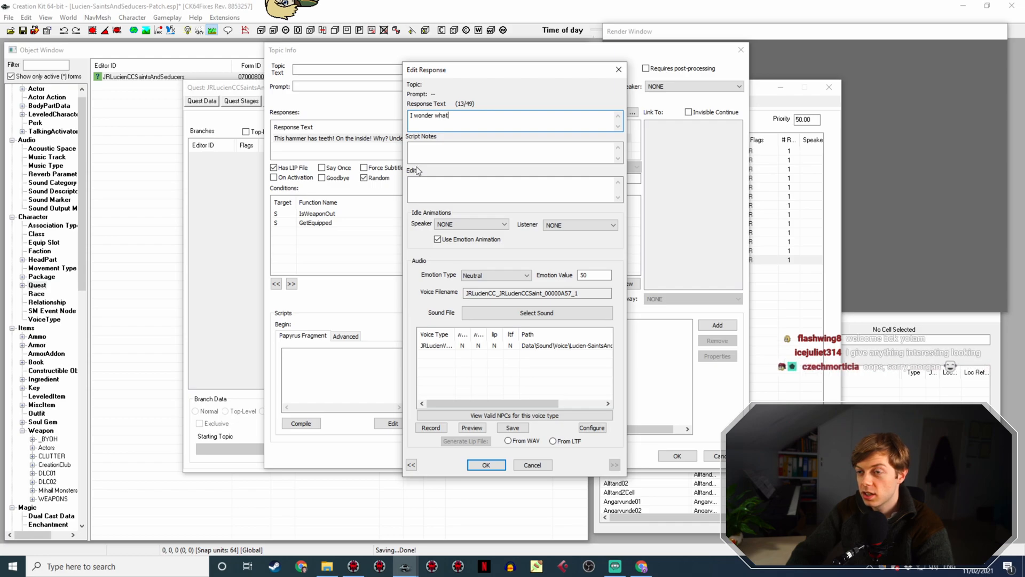
type("Jy")
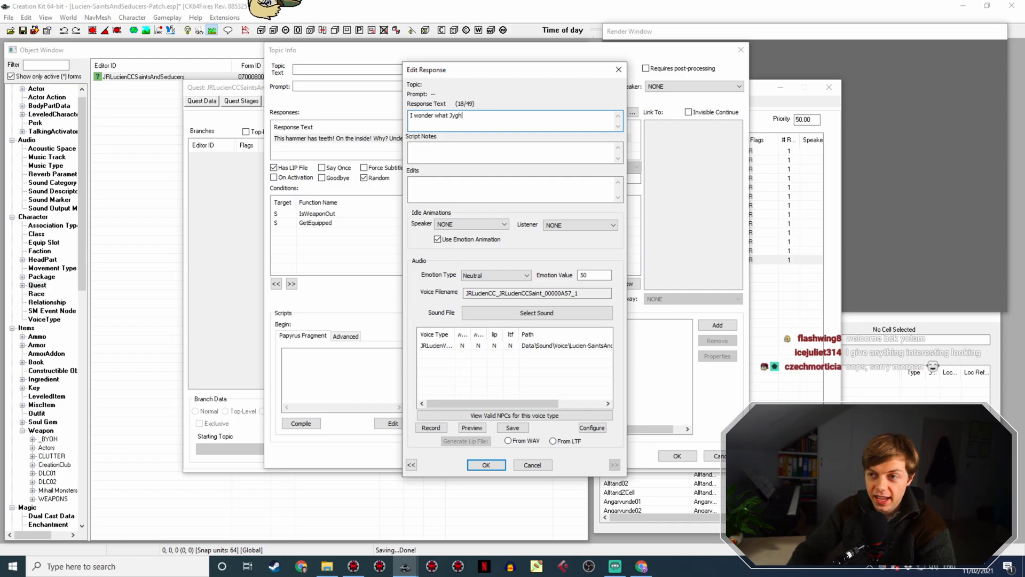
type("gallag make")
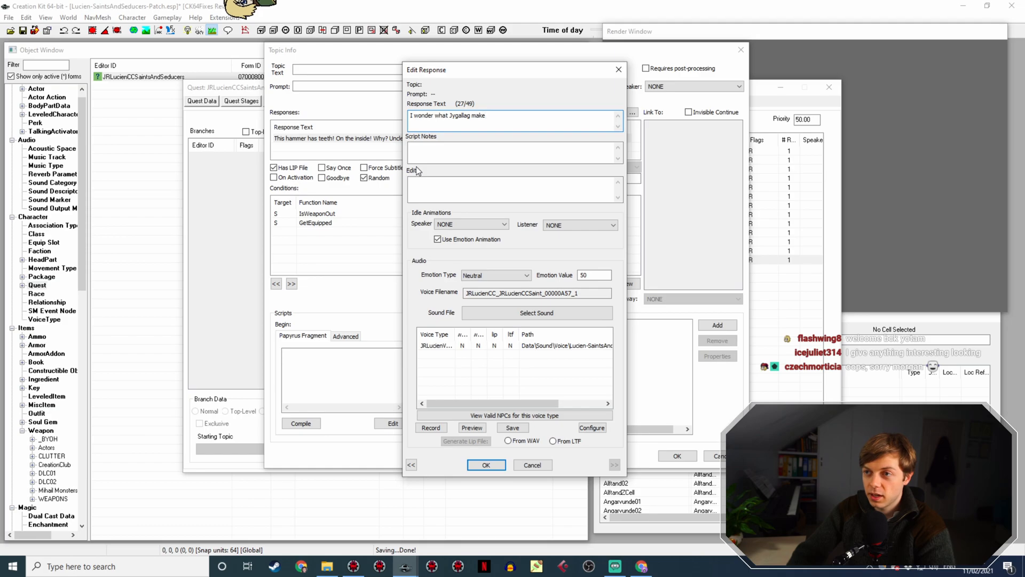
key("alt+Tab")
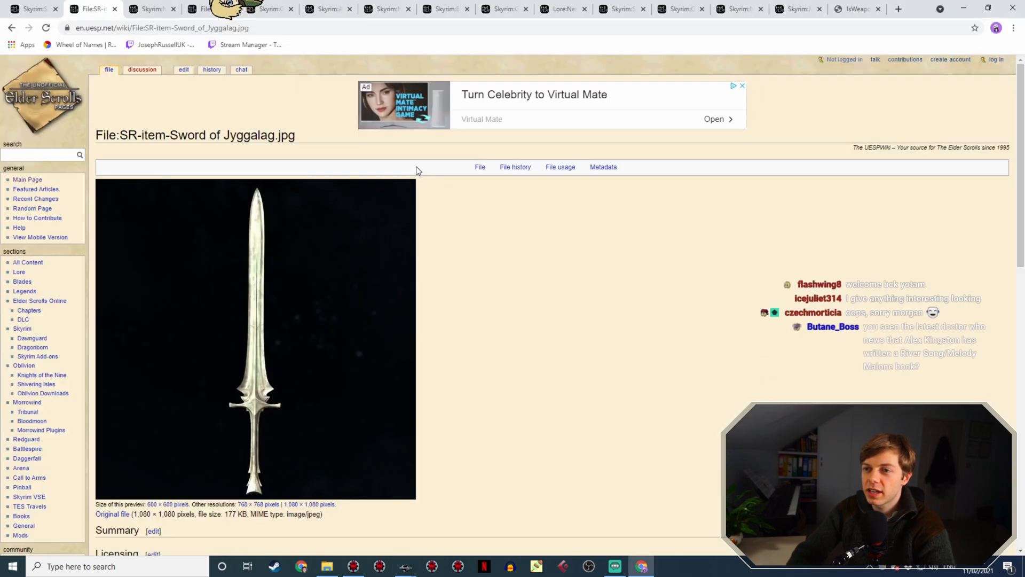
key("alt+Tab")
type("mak")
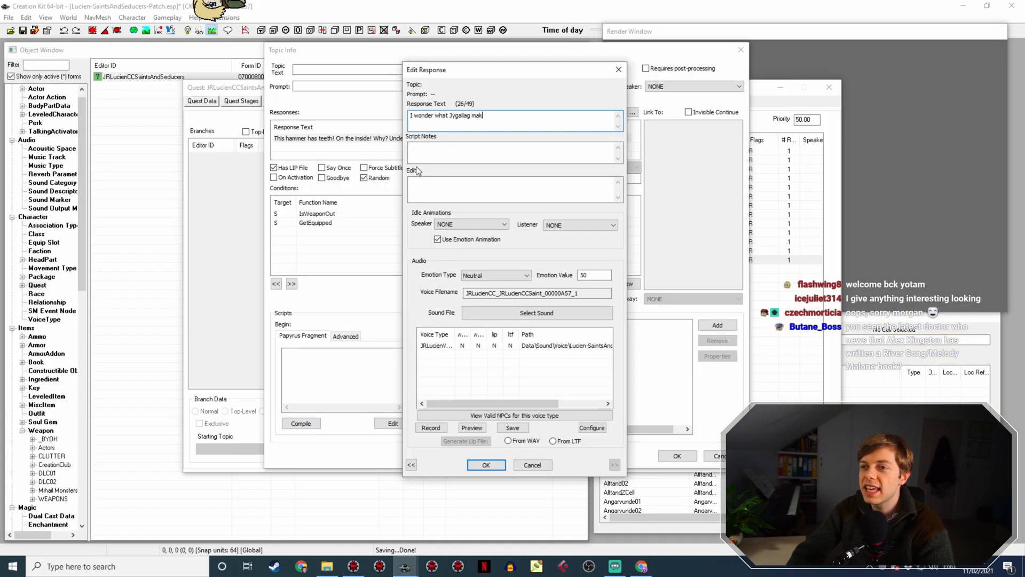
type("gala")
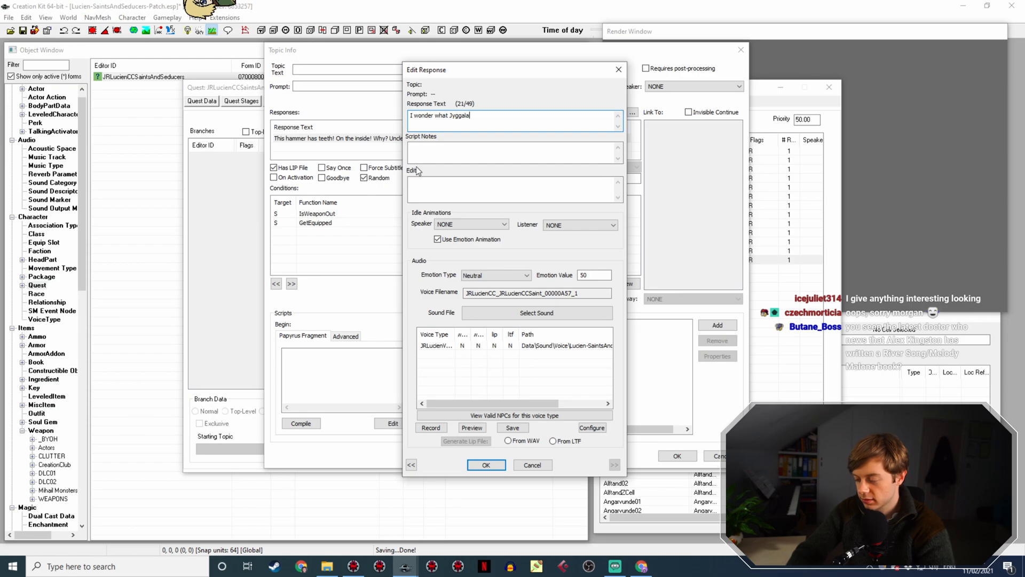
Continue the response text after the Daedric Prince's name with "makes of you swinging his sword around"
type("g makes of you swin")
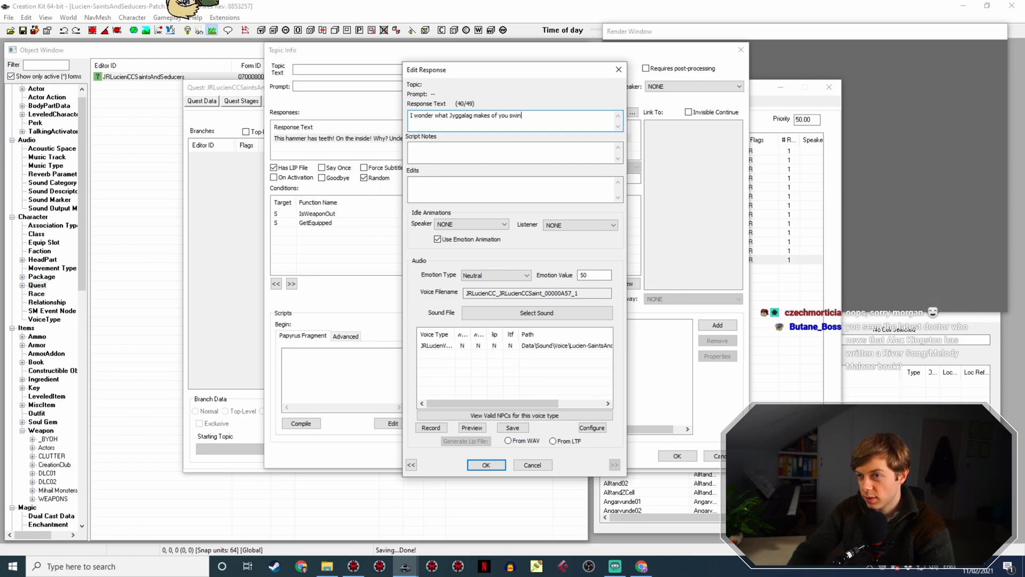
type("ging ")
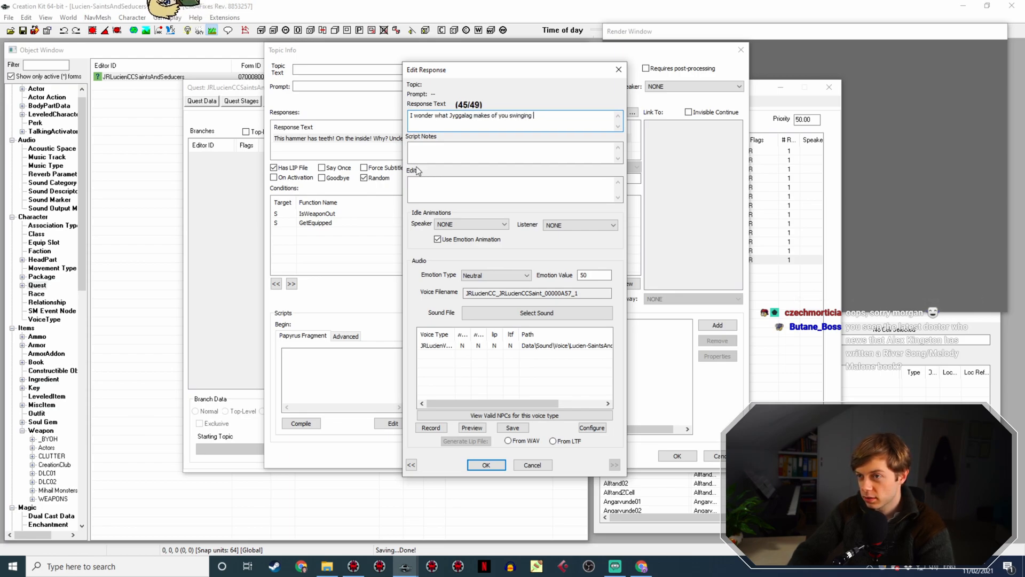
type("his sow")
key("BackSpace")
key("BackSpace")
key("BackSpace")
key("BackSpace")
key("BackSpace")
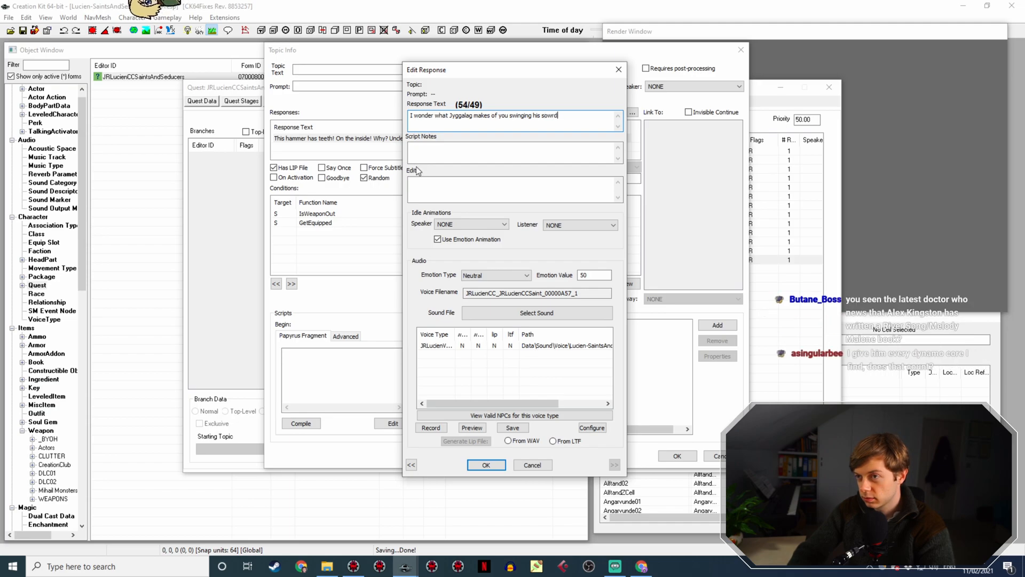
type("word around")
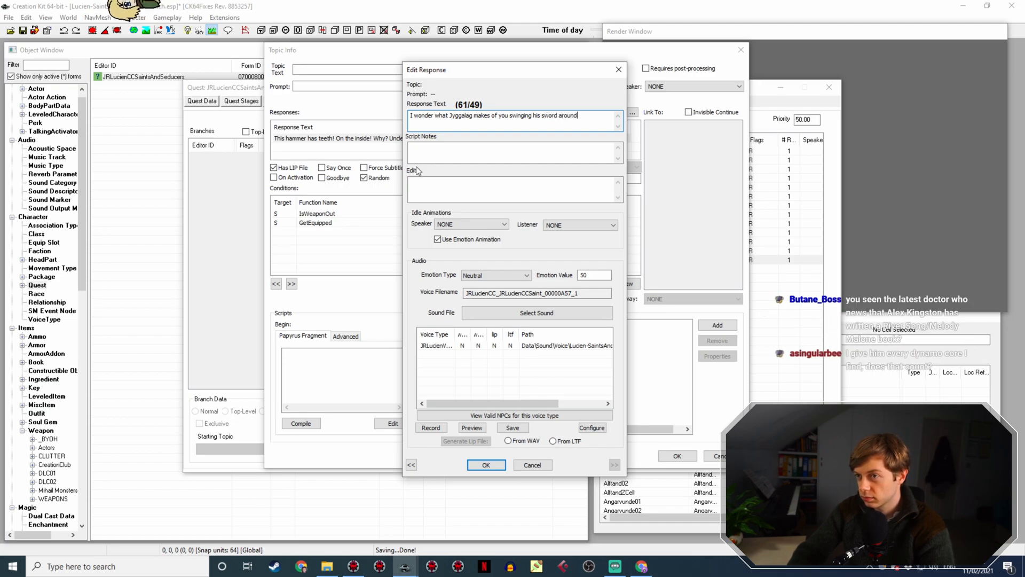
Finish the response with "? Doesn't he need it? Probably not, to be fair, he has enough spikes as is." and accept it
type("? Doesn't he need")
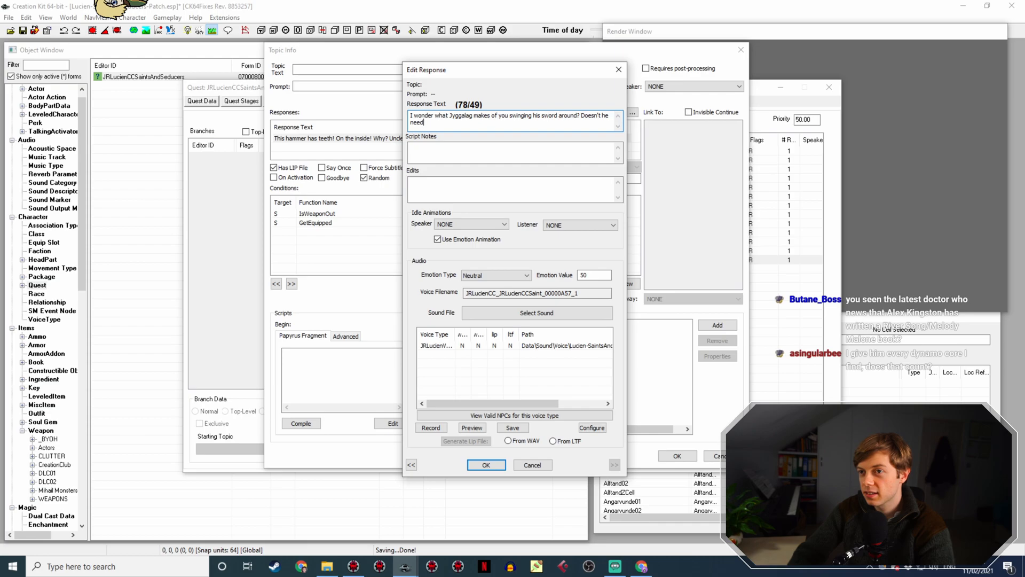
type(" it?")
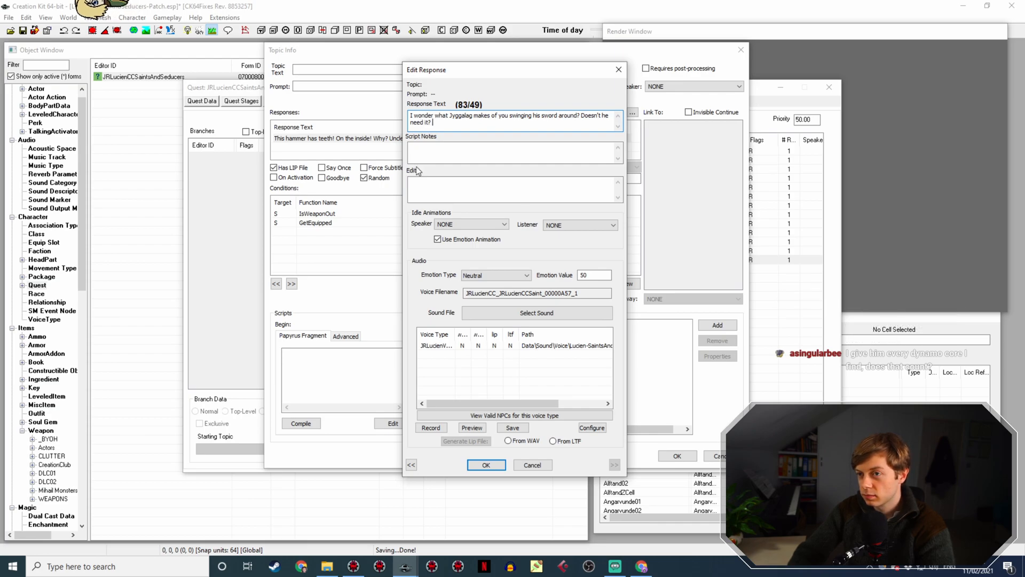
type(" Probably not, to be ")
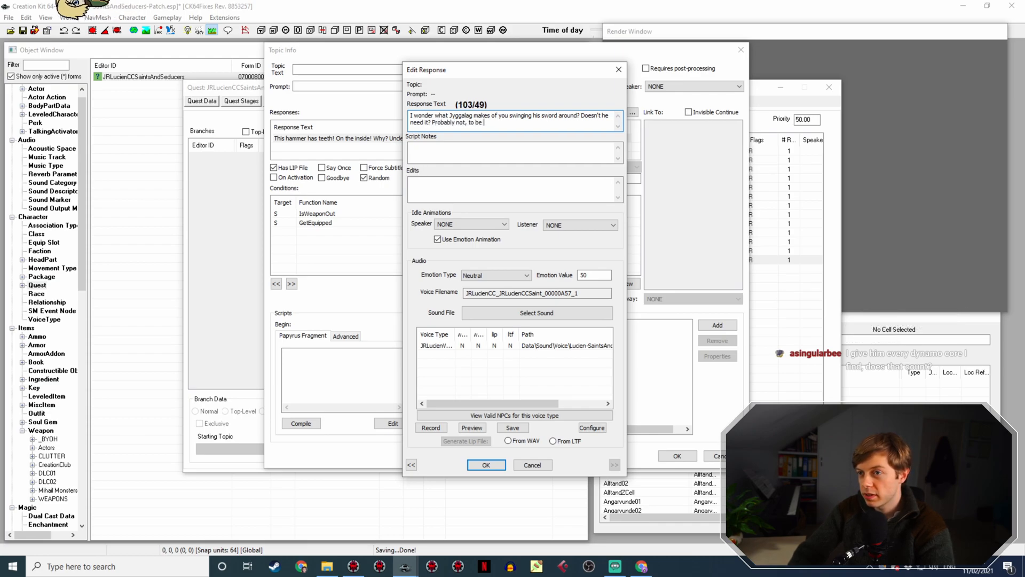
type("fair, he has eno")
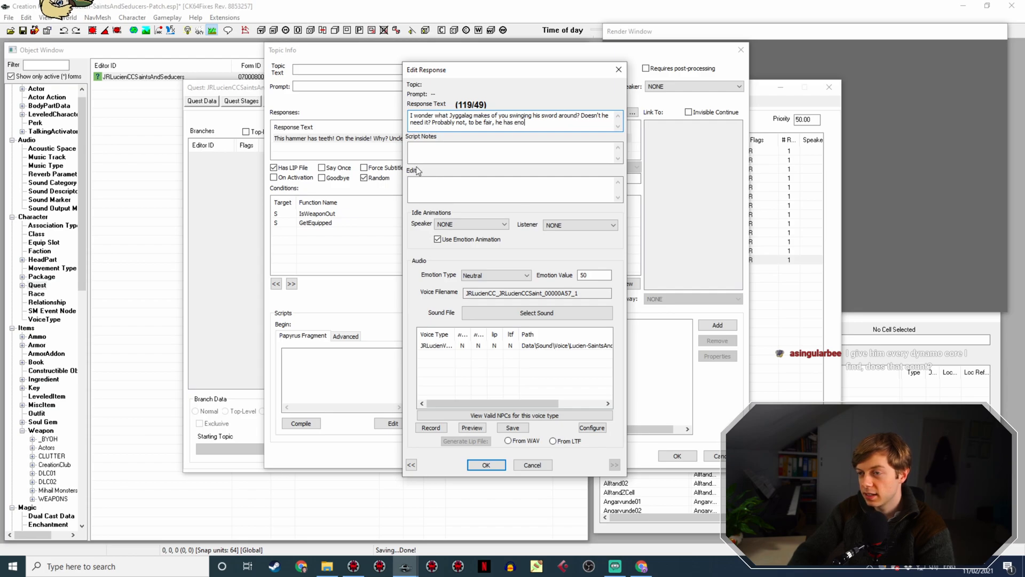
type("ugh spikes as ")
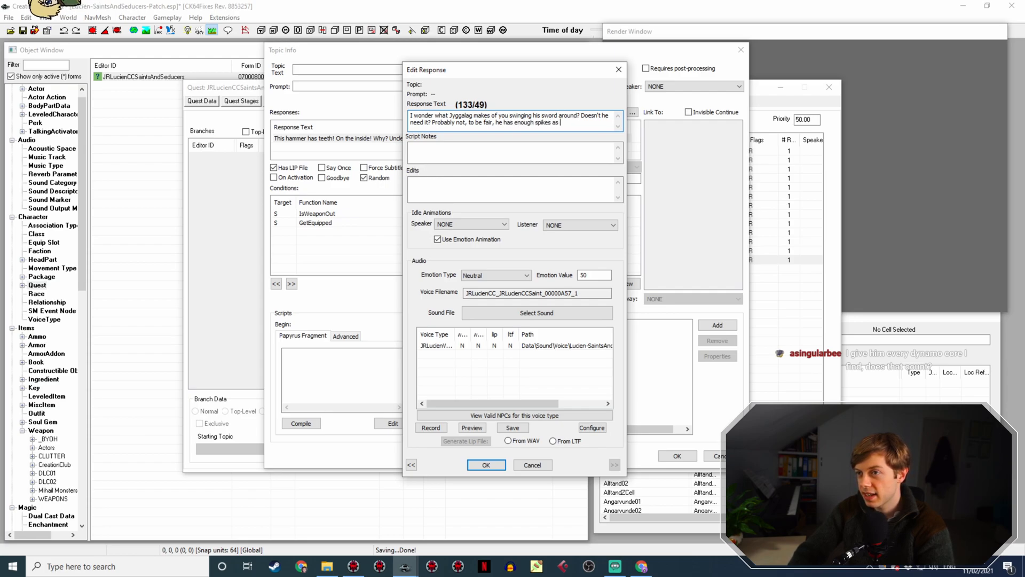
type("is.")
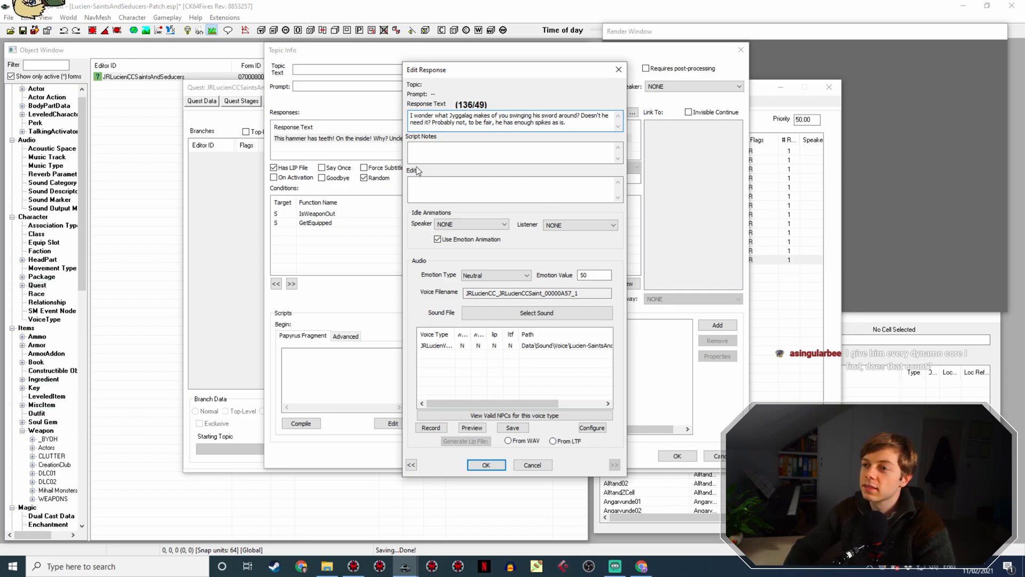
key("Return")
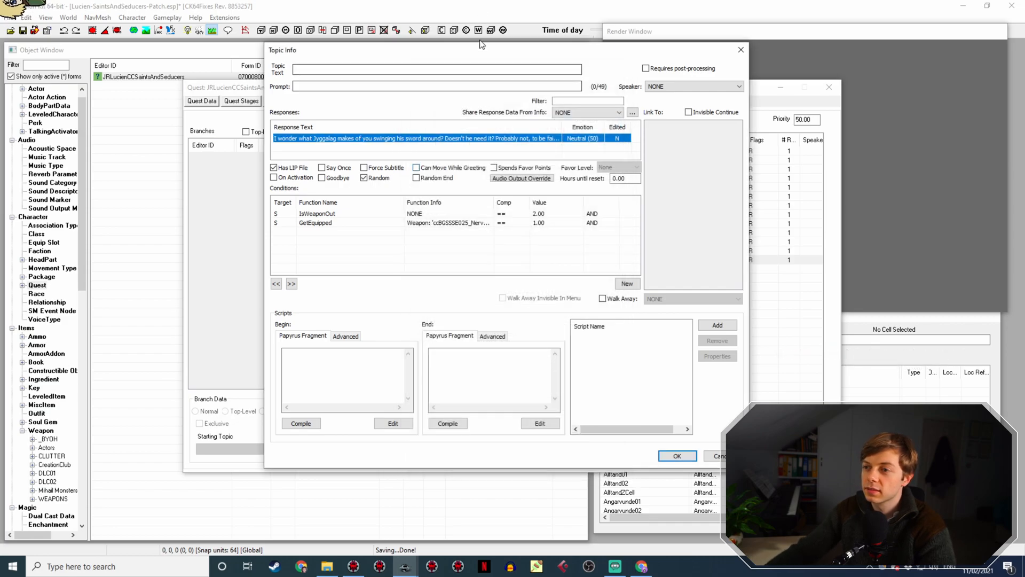
Set the hours until reset to 24 for both the new Jyggalag line and the "This hammer has teeth!" line
left_click(612, 178)
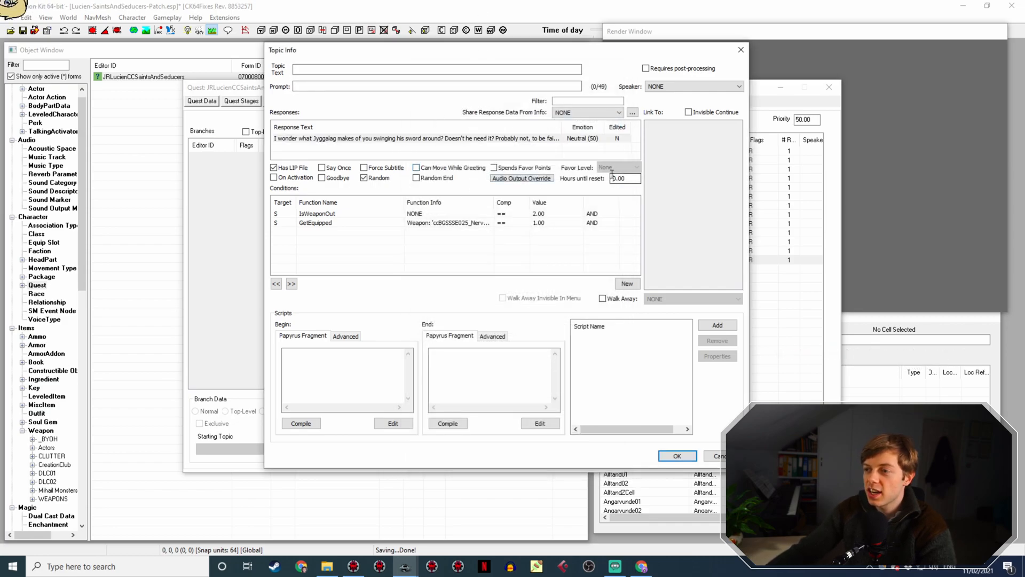
key("Delete")
key("Return")
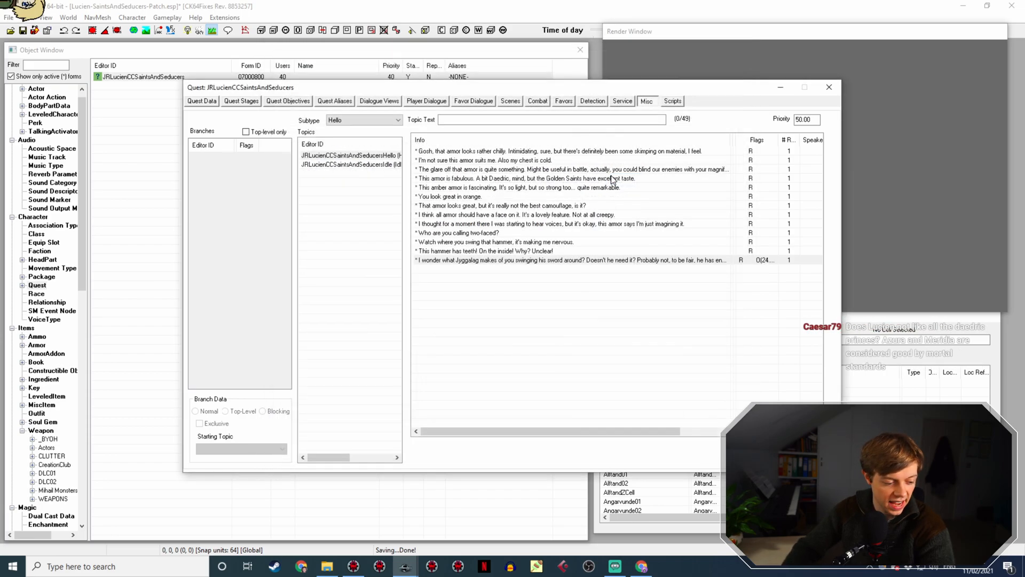
double_click(556, 250)
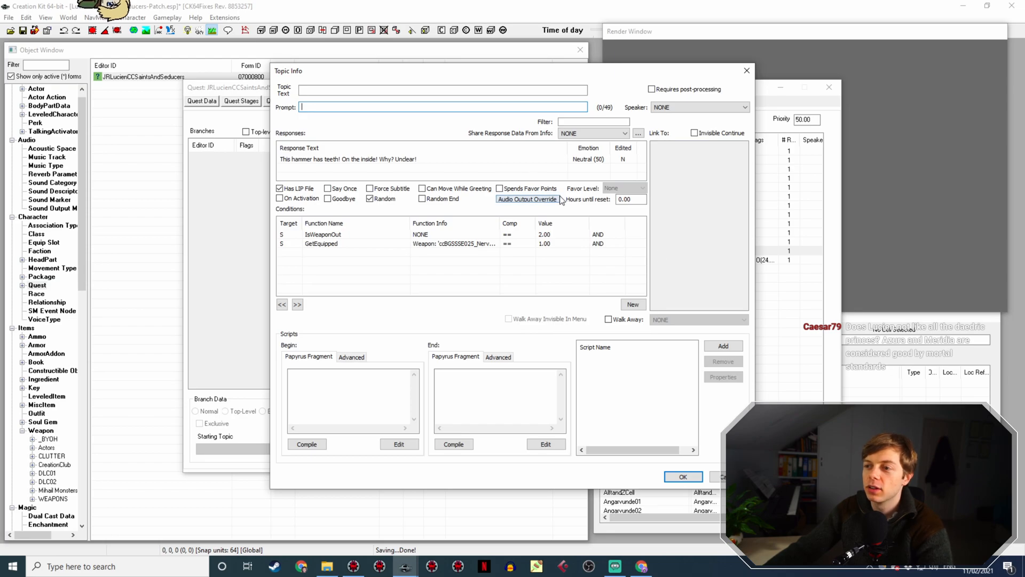
type("24")
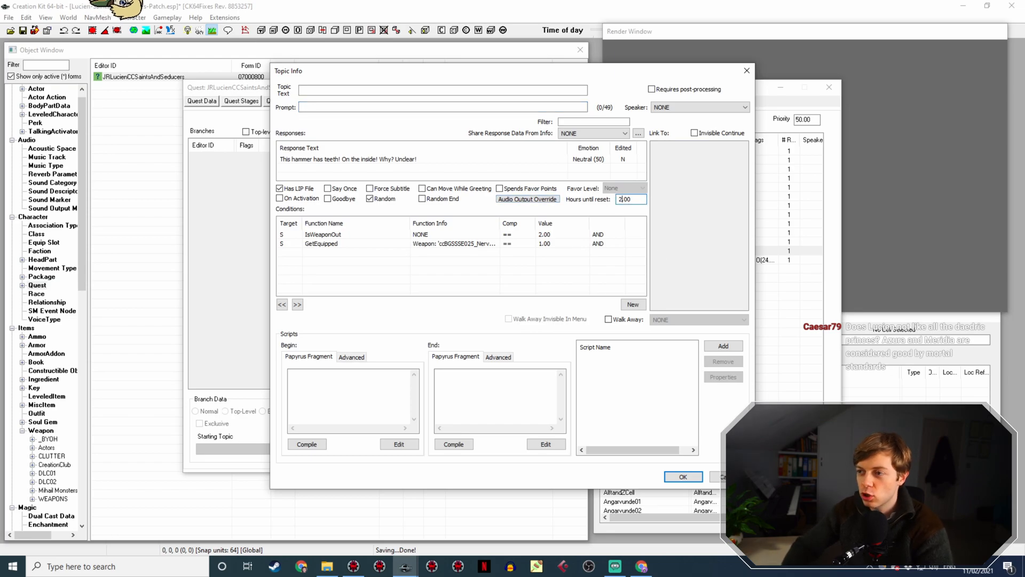
key("Return")
Set the hours until reset to 24 for the "Watch where you swing that hammer" line and accept it
double_click(534, 242)
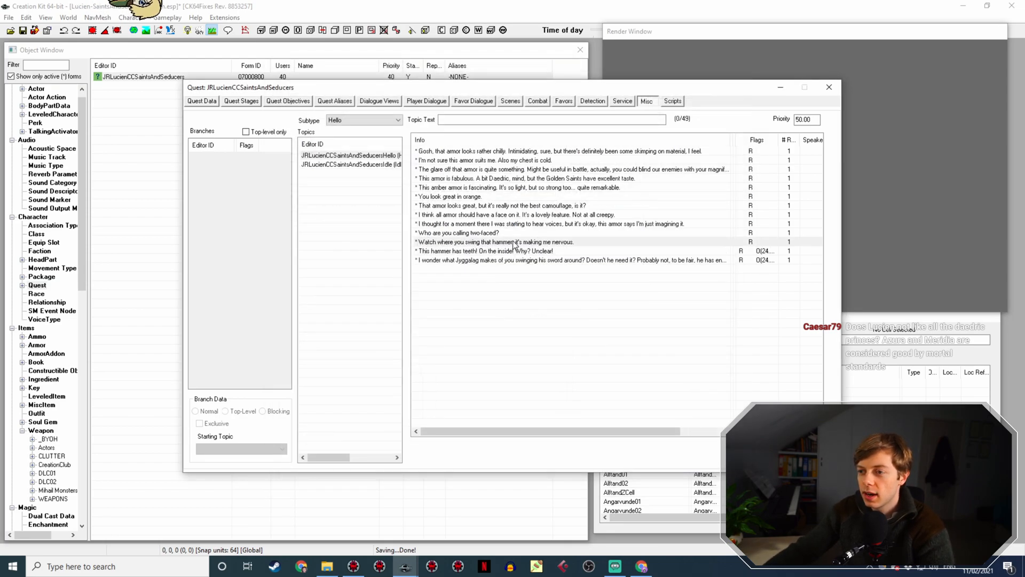
left_click(622, 199)
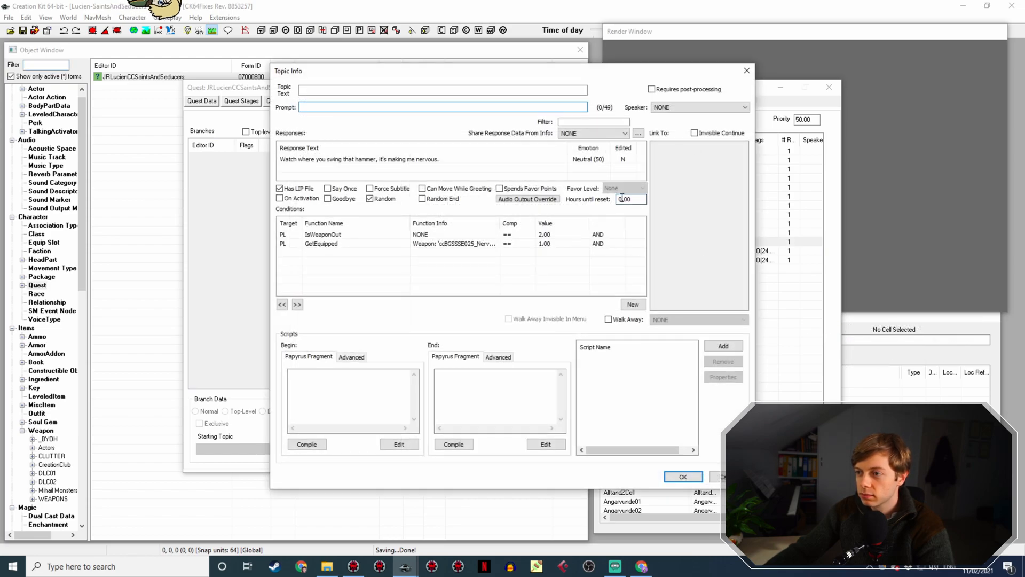
key("BackSpace")
key("BackSpace")
key("Return")
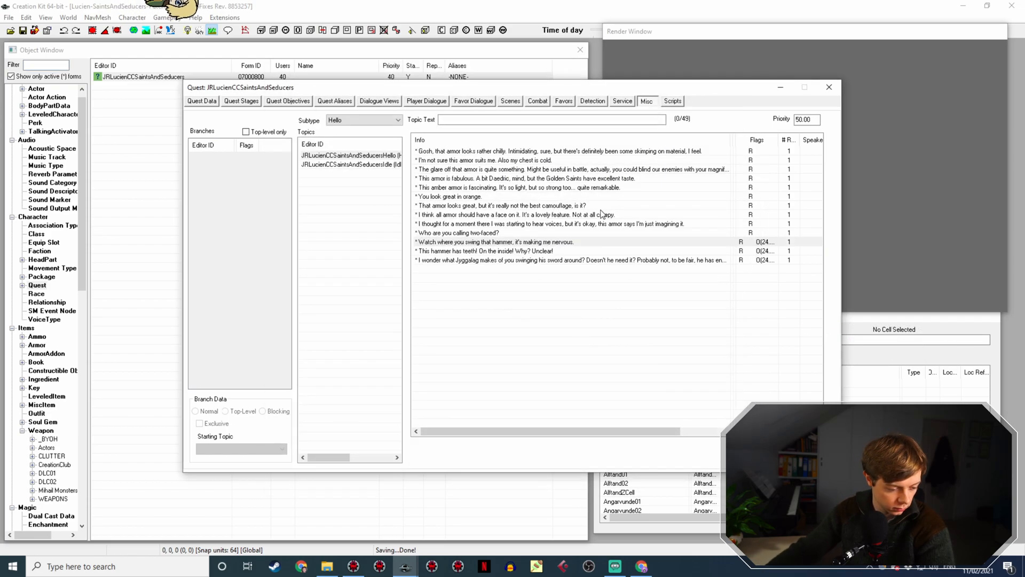
Set the hours until reset to 24 for the "Who are you calling two-faced?" line and accept it
double_click(549, 233)
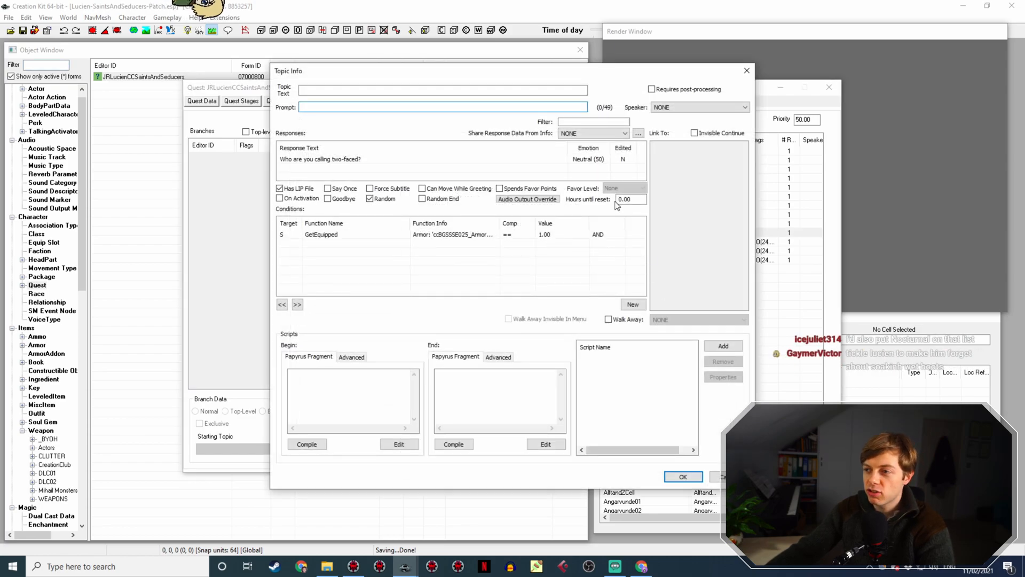
left_click_drag(617, 199, 623, 203)
type("2")
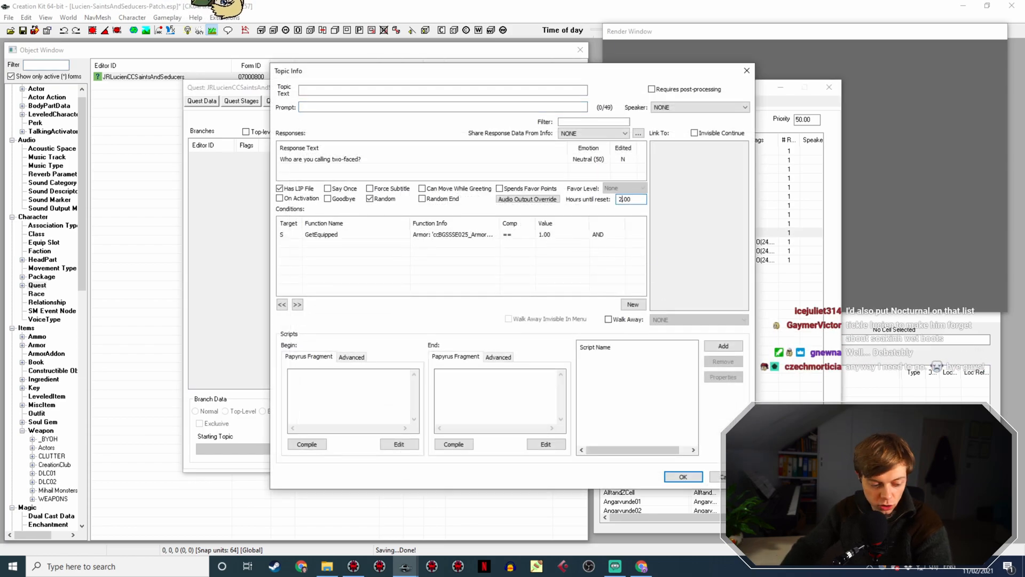
type("4")
key("Return")
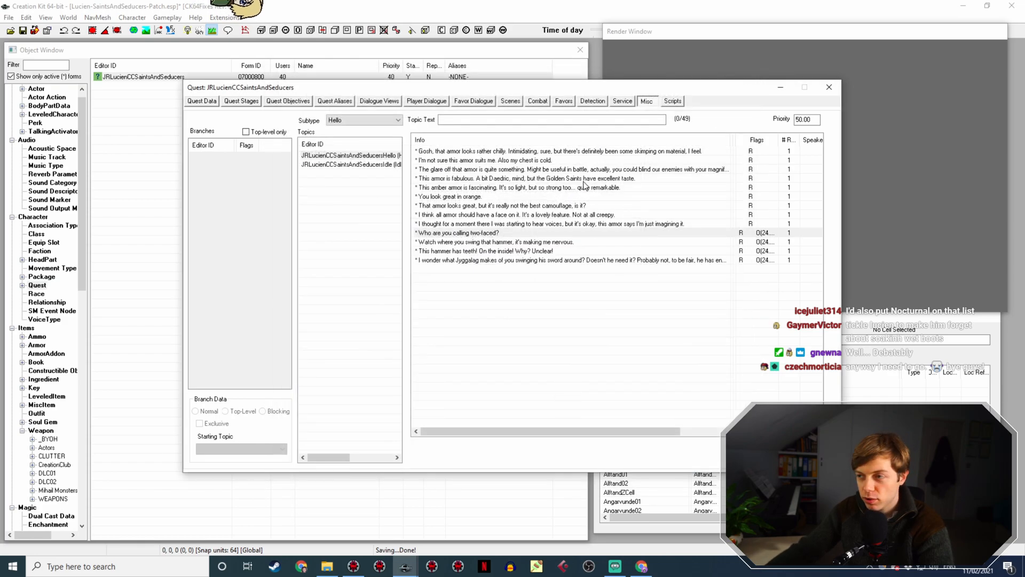
Set the hours until reset to 24 for the "I thought for a moment there I was starting to hear voices" line
double_click(659, 223)
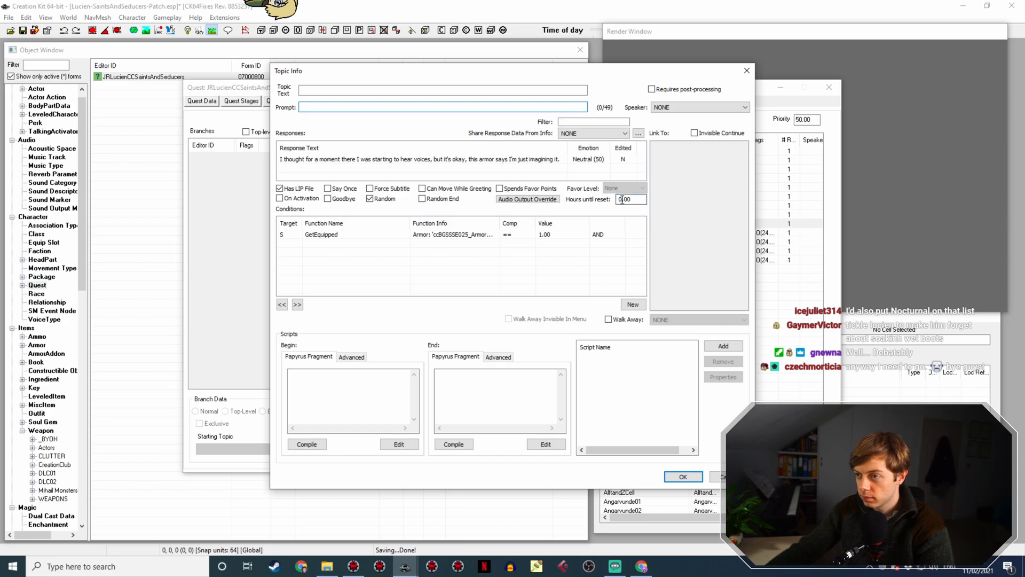
left_click(628, 201)
type("100")
key("Return")
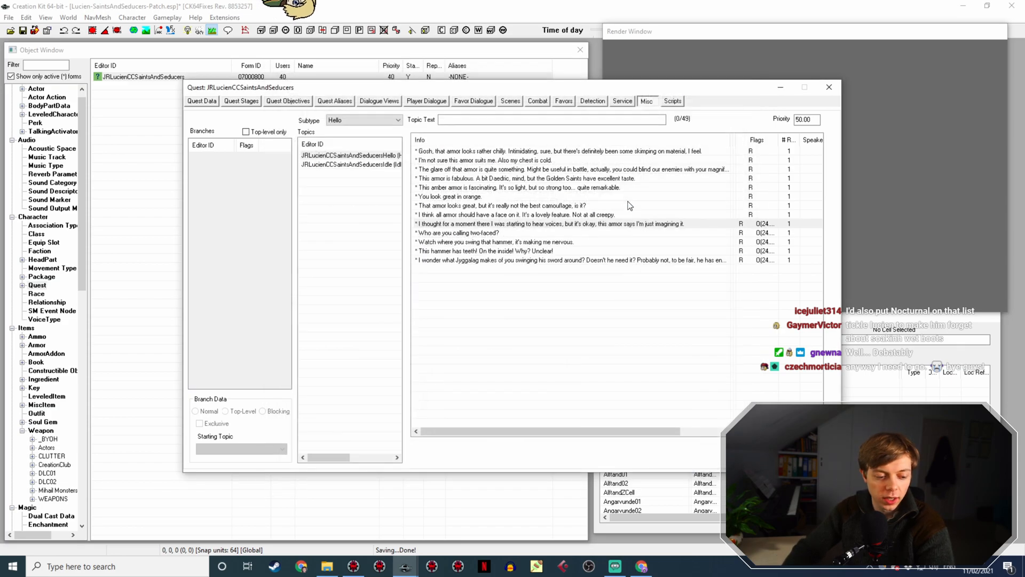
Set the hours until reset to 24 for the "I think all armor should have a face on it" and "That armor looks great" lines
double_click(591, 215)
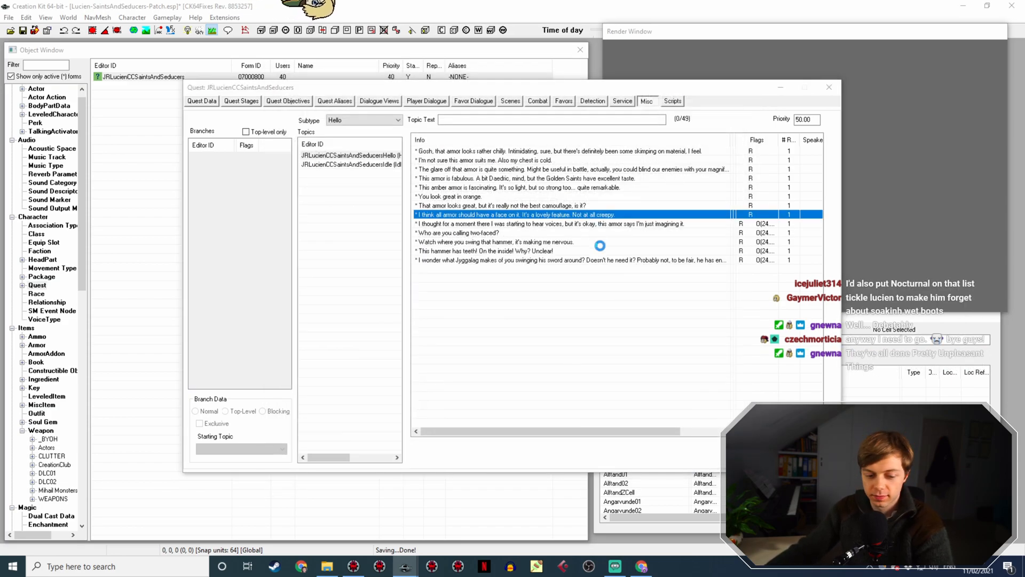
left_click(619, 199)
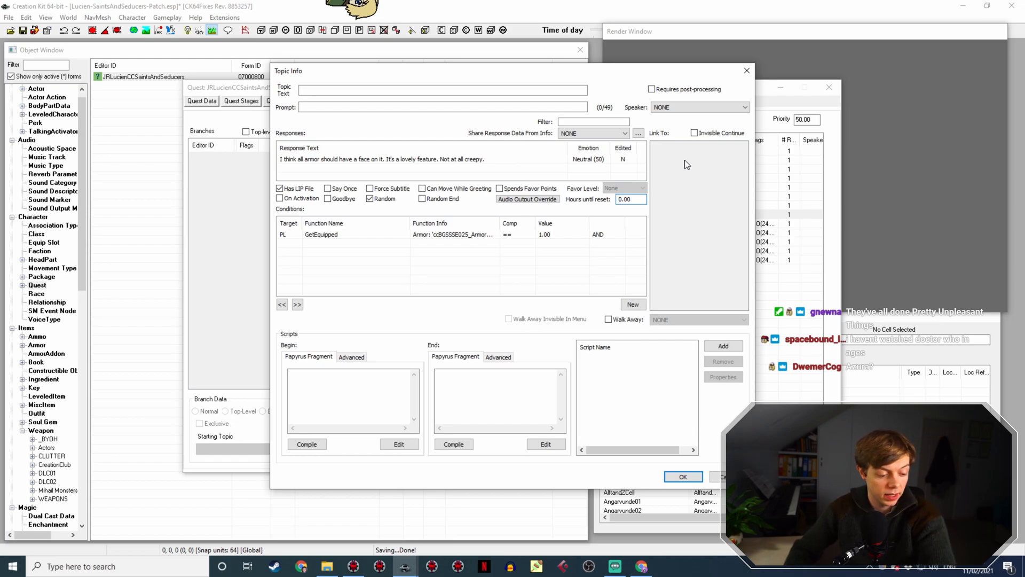
key("Return")
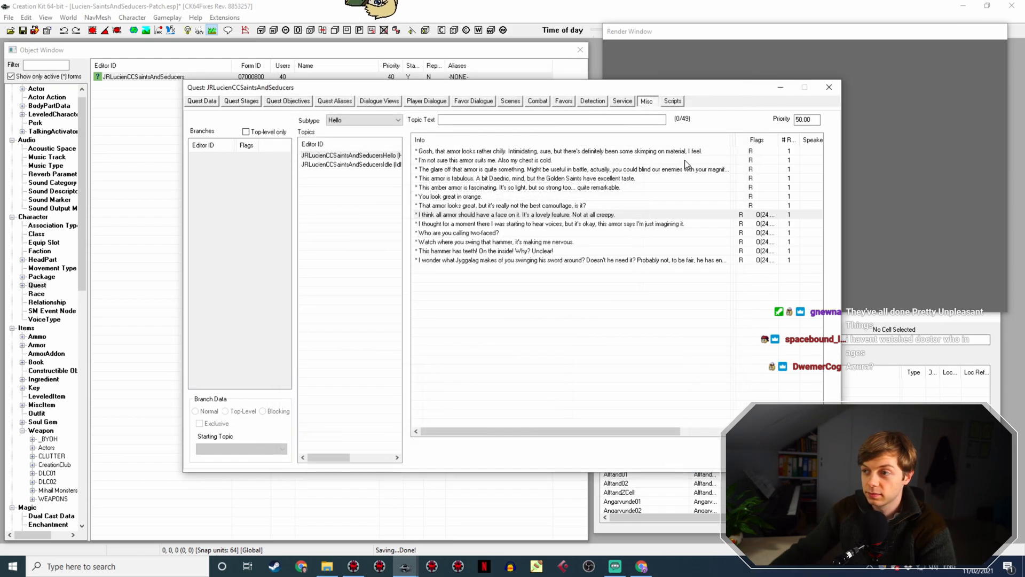
double_click(532, 208)
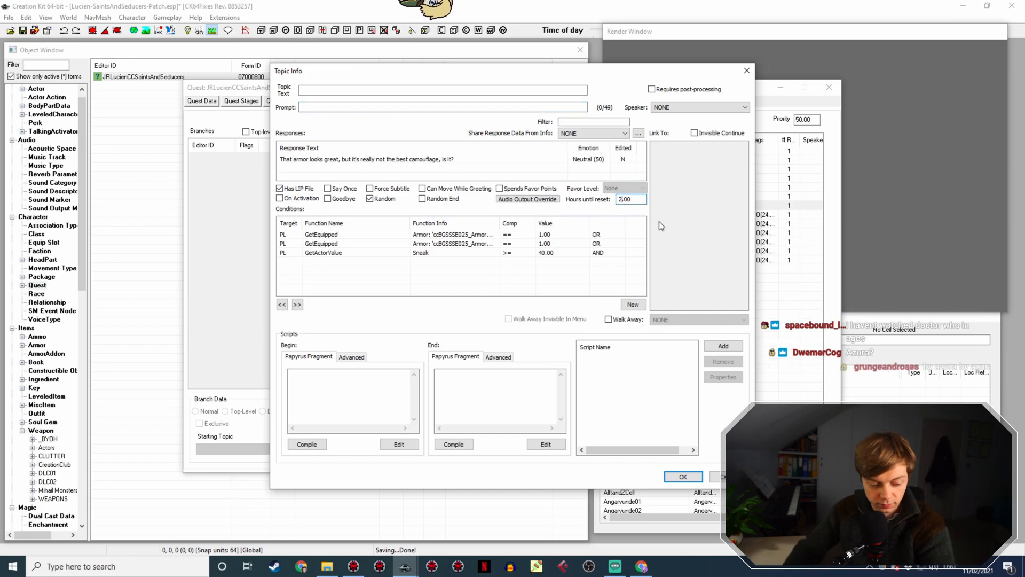
key("Return")
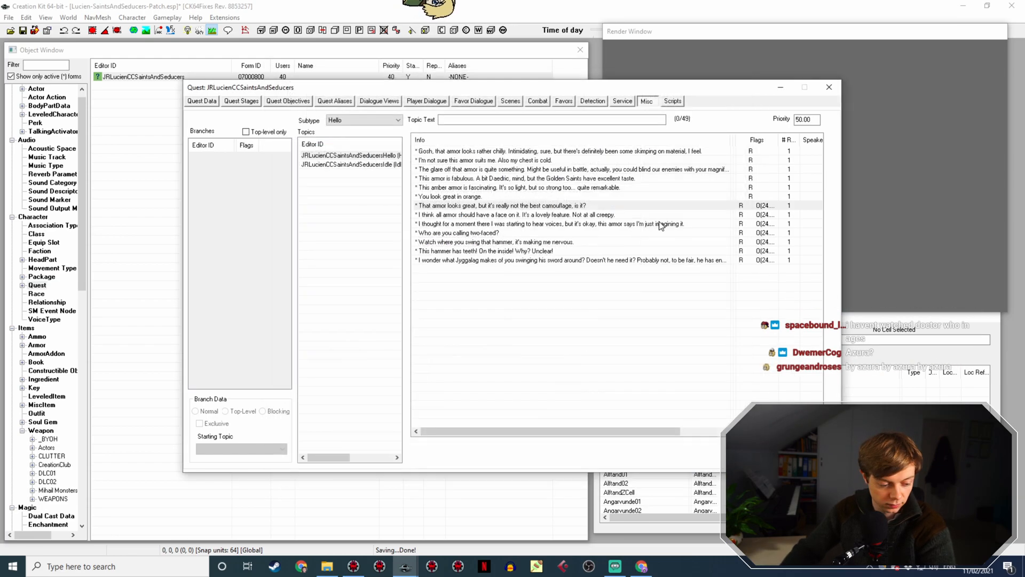
Set the hours until reset to 24 for the "You look great in orange." line and accept it
double_click(626, 195)
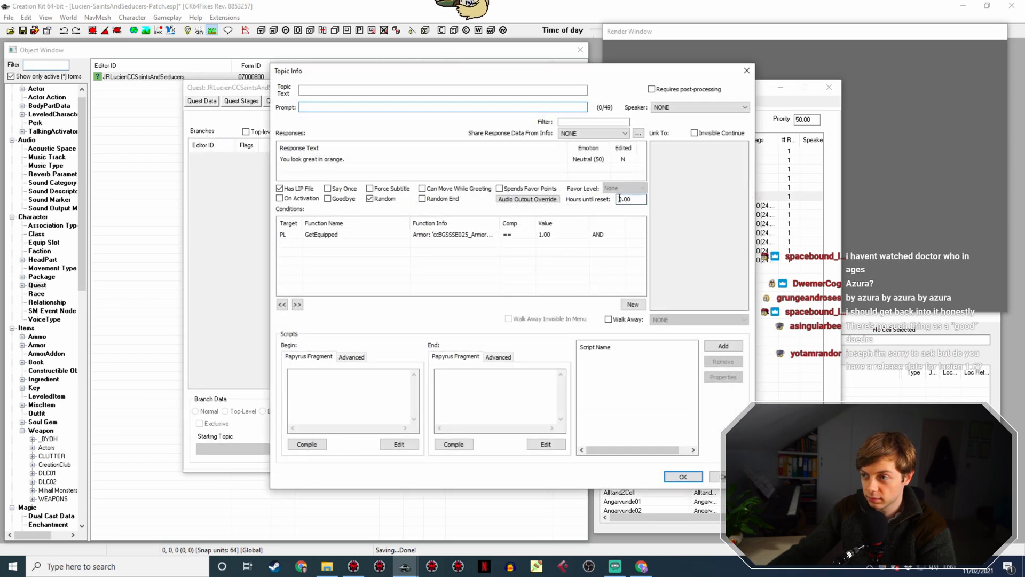
left_click(619, 199)
type("2")
key("Return")
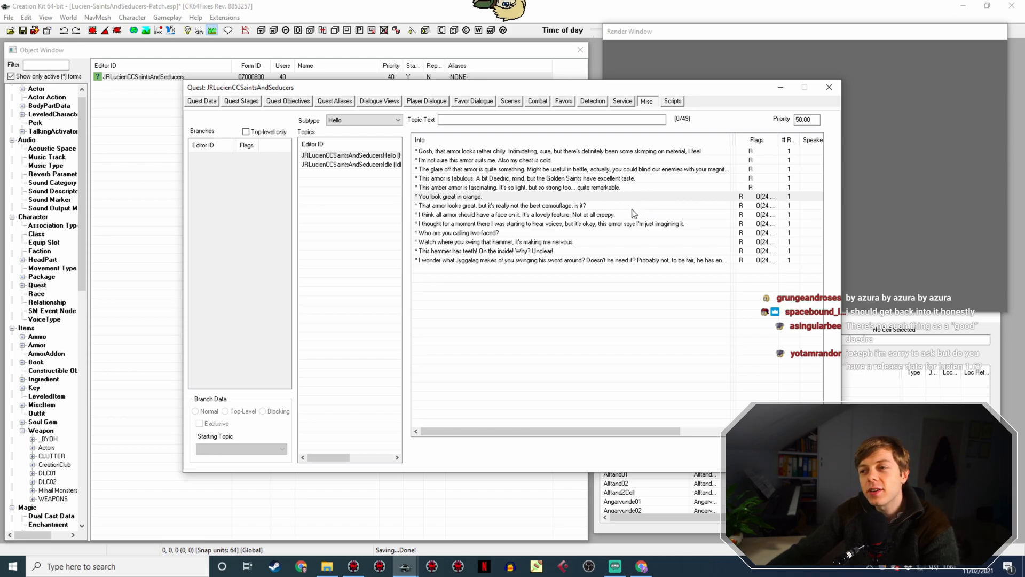
Set the hours until reset to 24 for the "This amber armor is fascinating" line and accept it
left_click(655, 188)
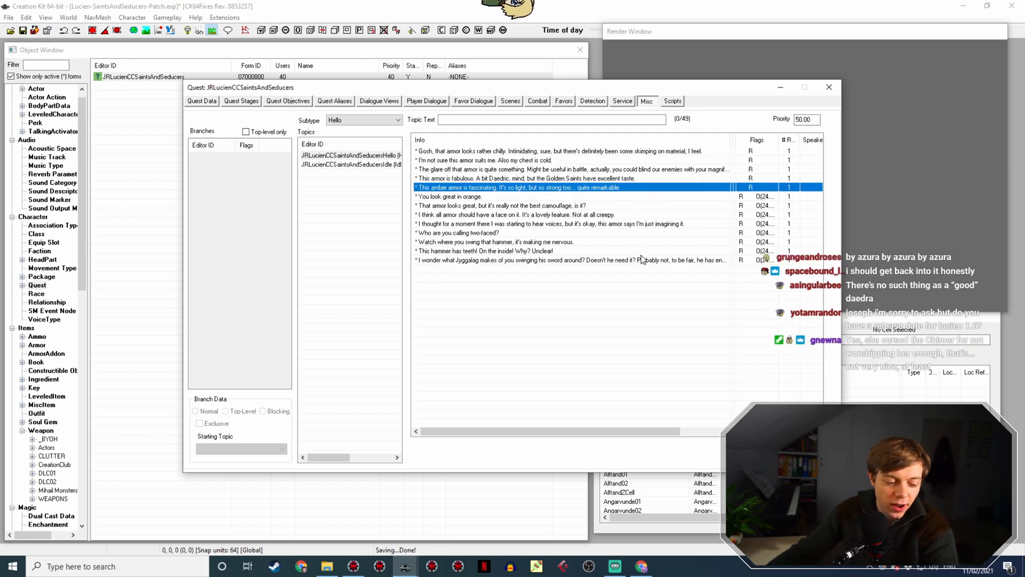
double_click(657, 187)
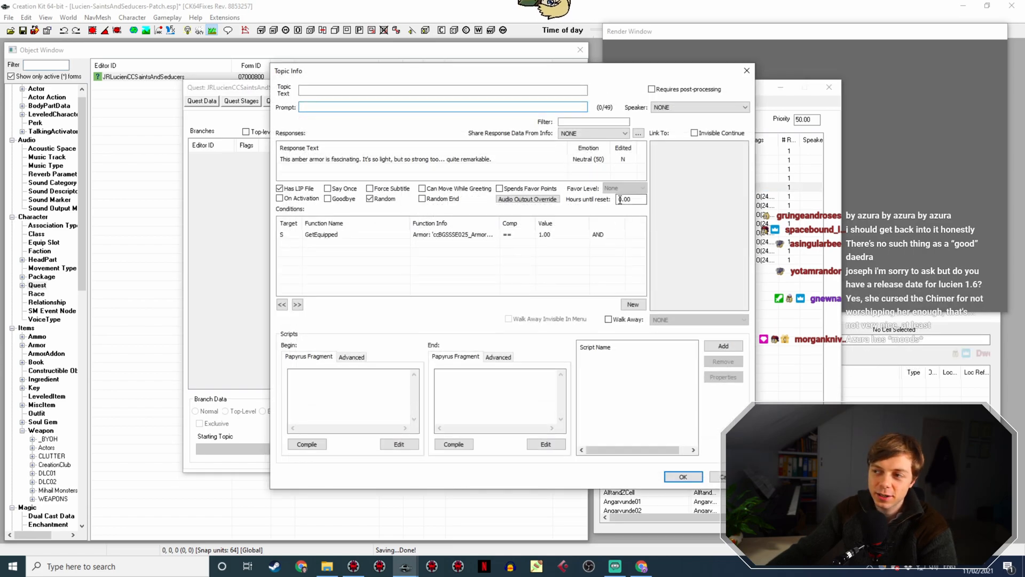
left_click(619, 199)
key("Delete")
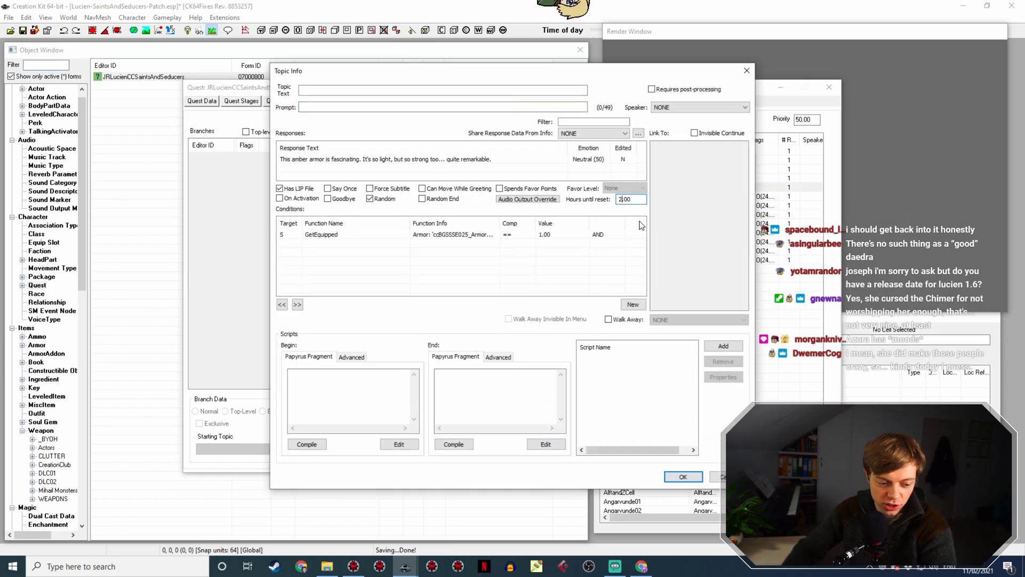
key("Return")
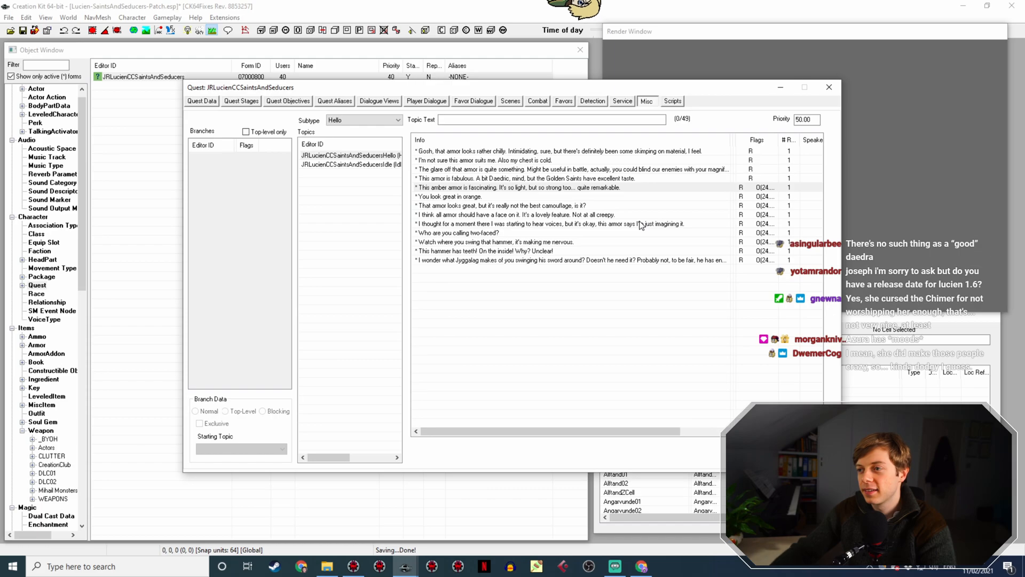
Set the hours until reset to 24 for the "This armor is fabulous" and "The glare off that armor" lines
double_click(606, 178)
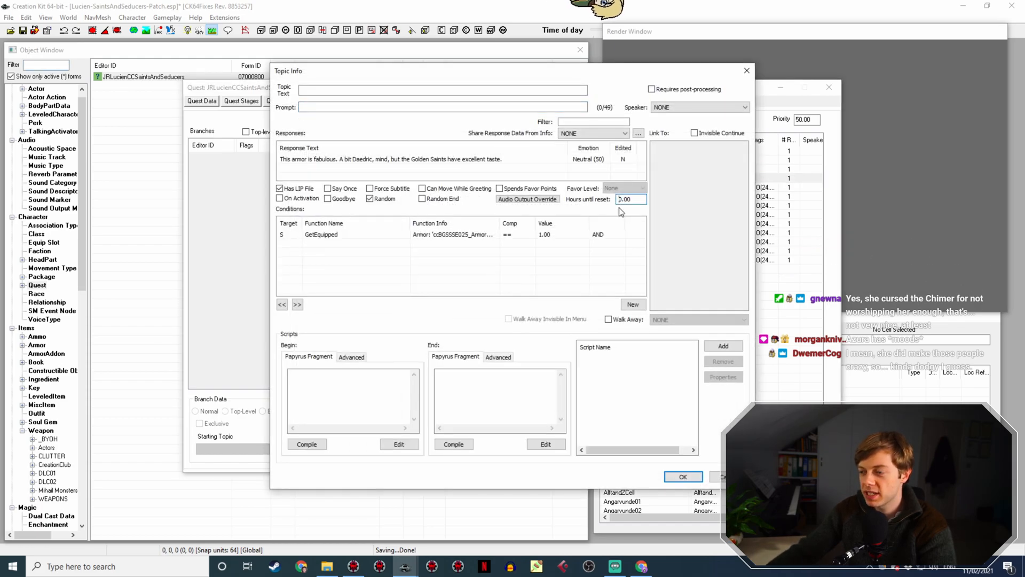
key("Return")
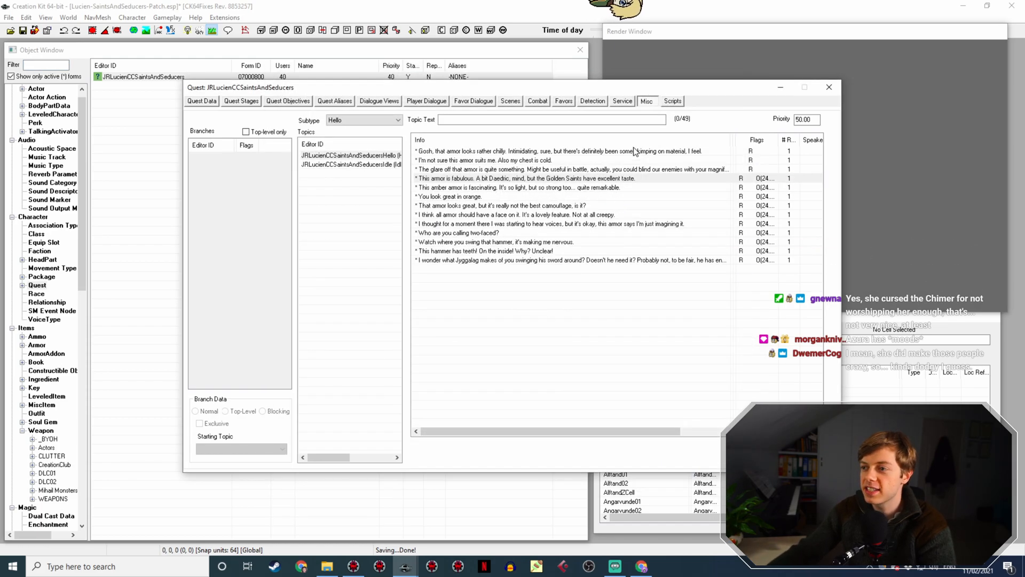
left_click(625, 169)
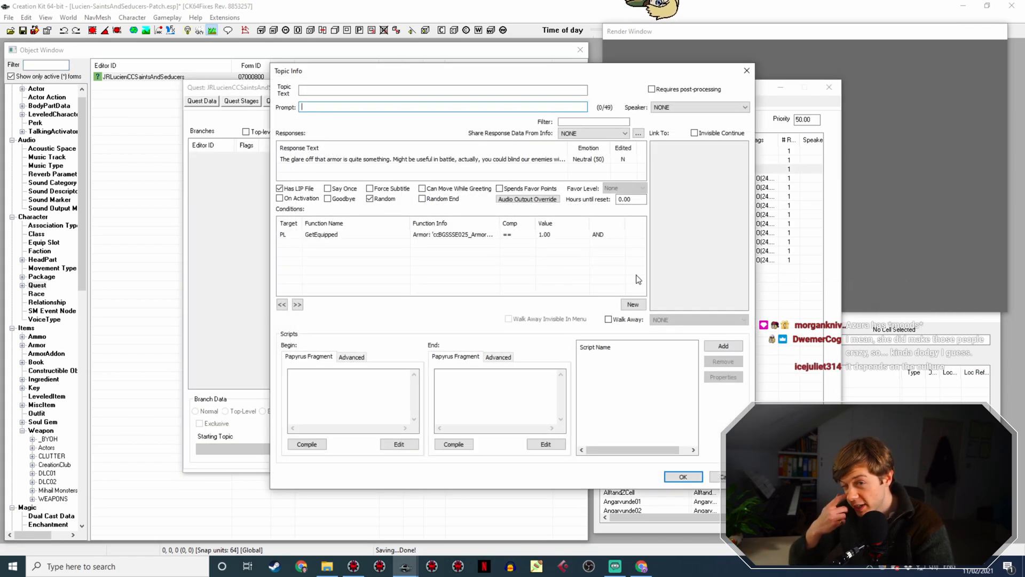
left_click(636, 198)
type("24")
key("Return")
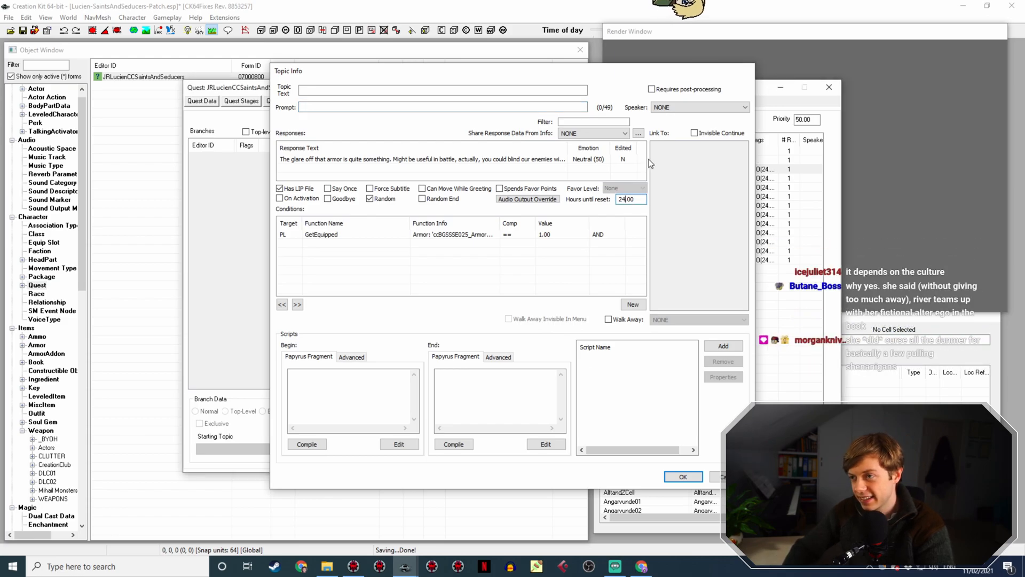
Set the hours until reset to 24 for the "I'm not sure this armor suits me" and "Gosh, that armor looks rather chilly" lines
double_click(574, 161)
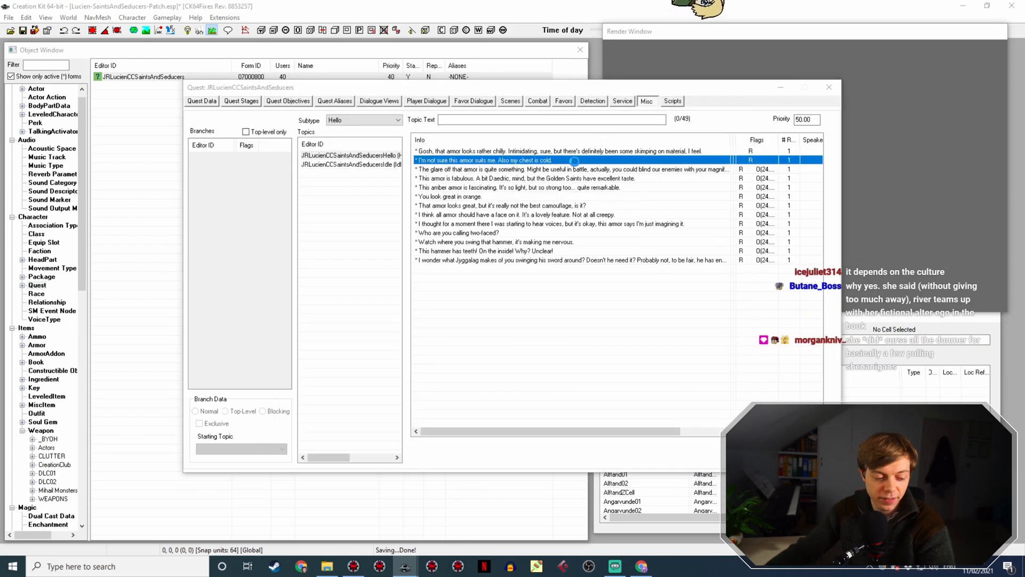
left_click(622, 199)
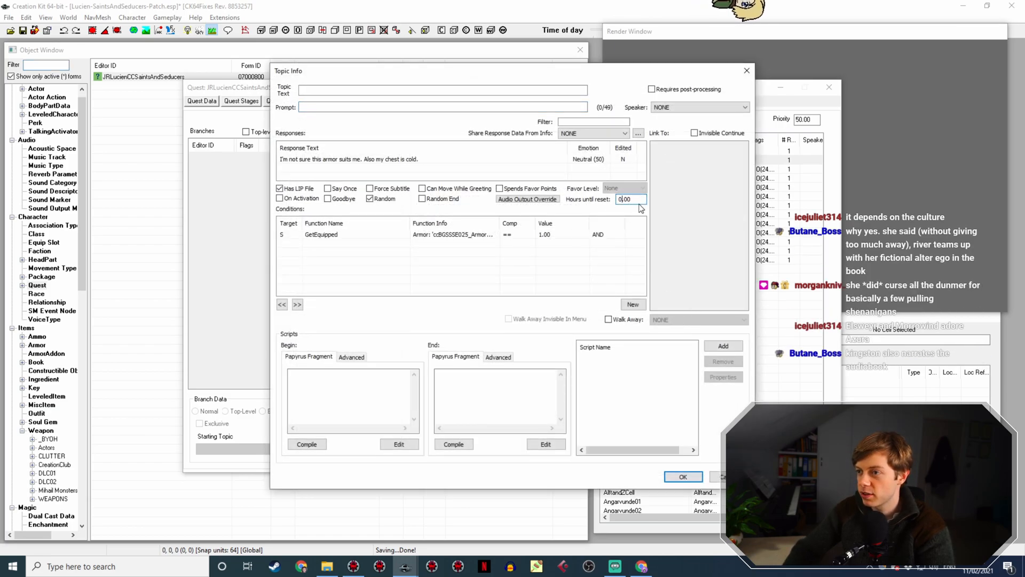
key("Return")
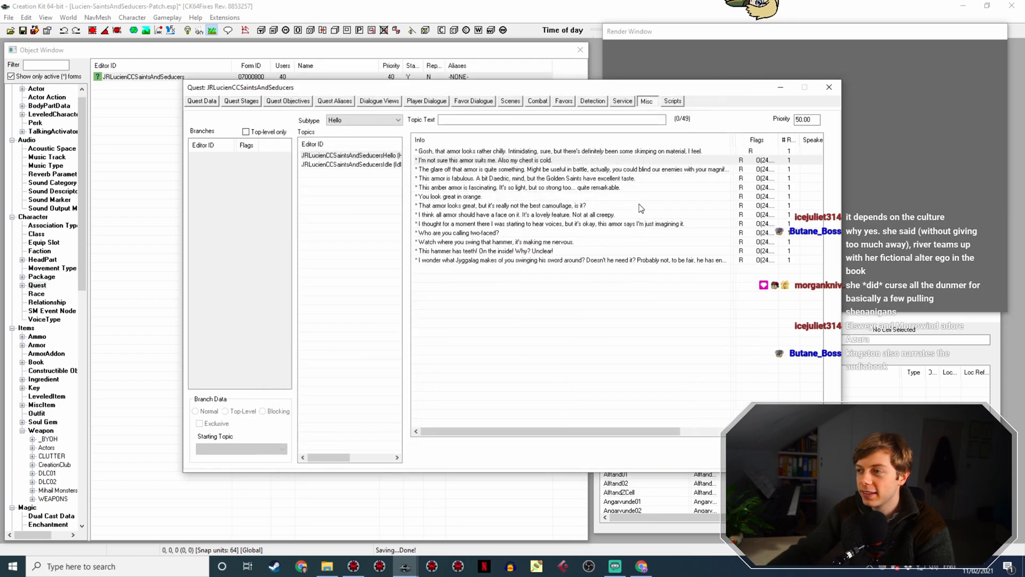
double_click(632, 151)
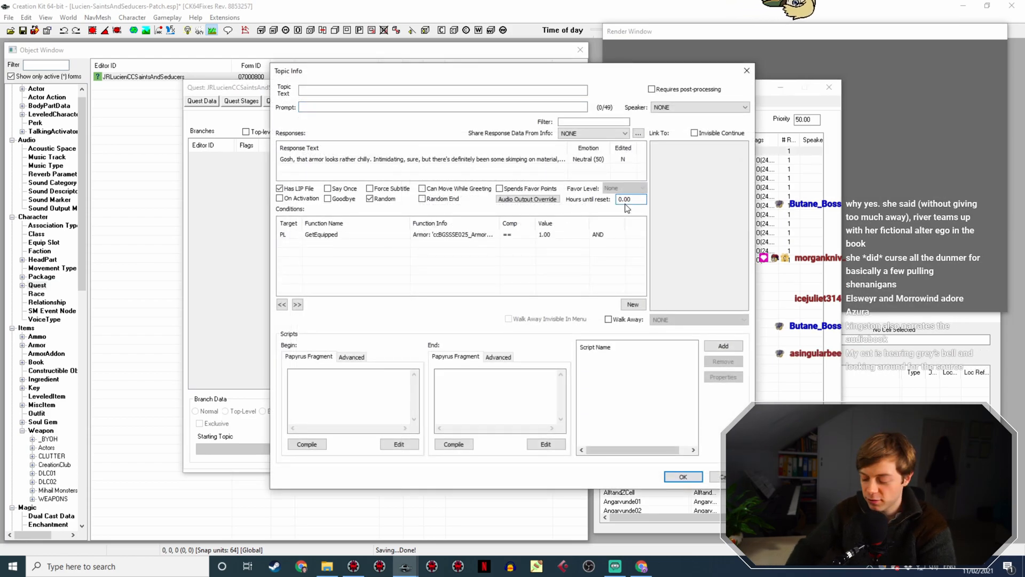
key("Return")
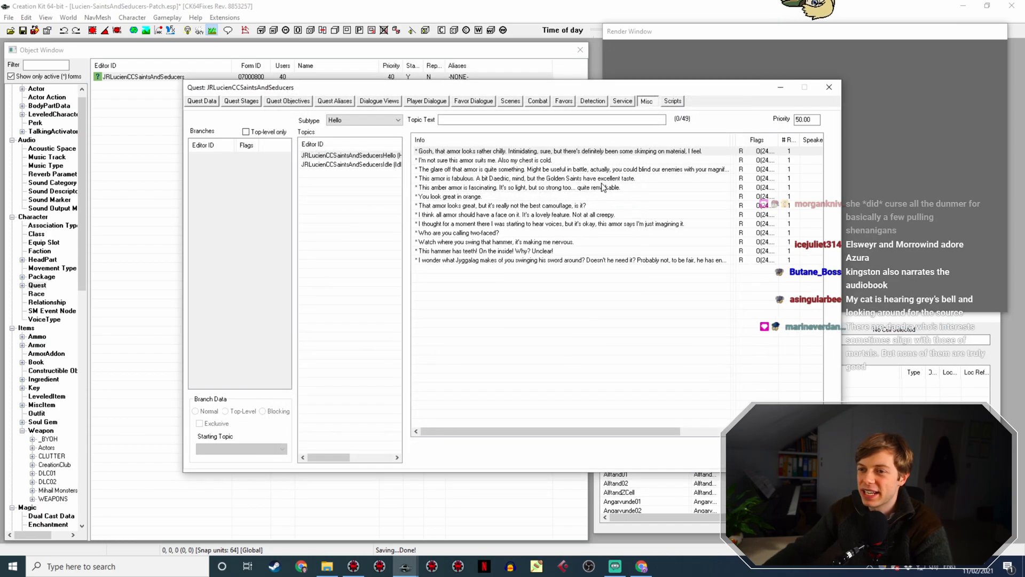
Save the plugin with the updated Hello topic
left_click(355, 161)
left_click(360, 157)
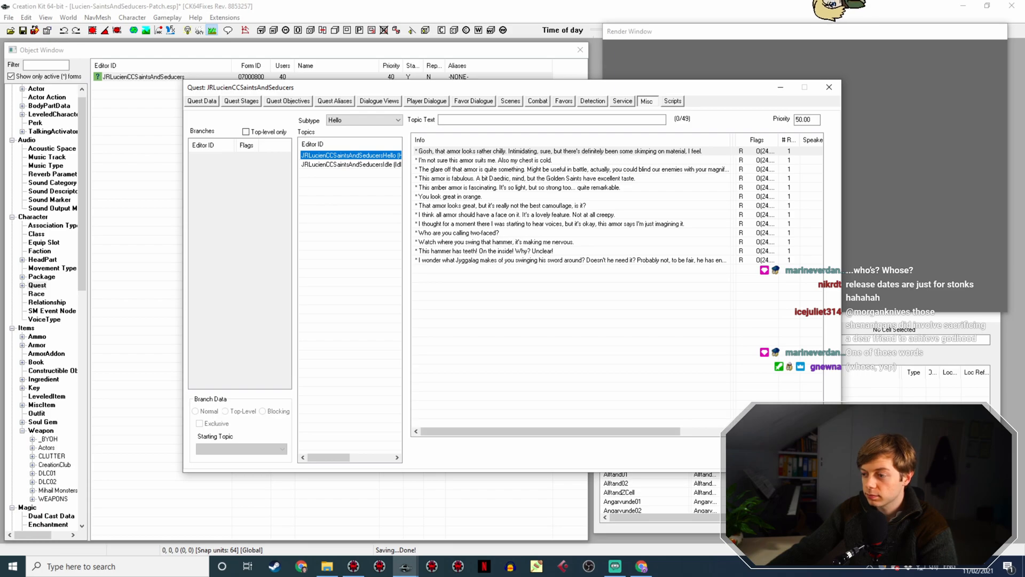
left_click(764, 458)
left_click(23, 30)
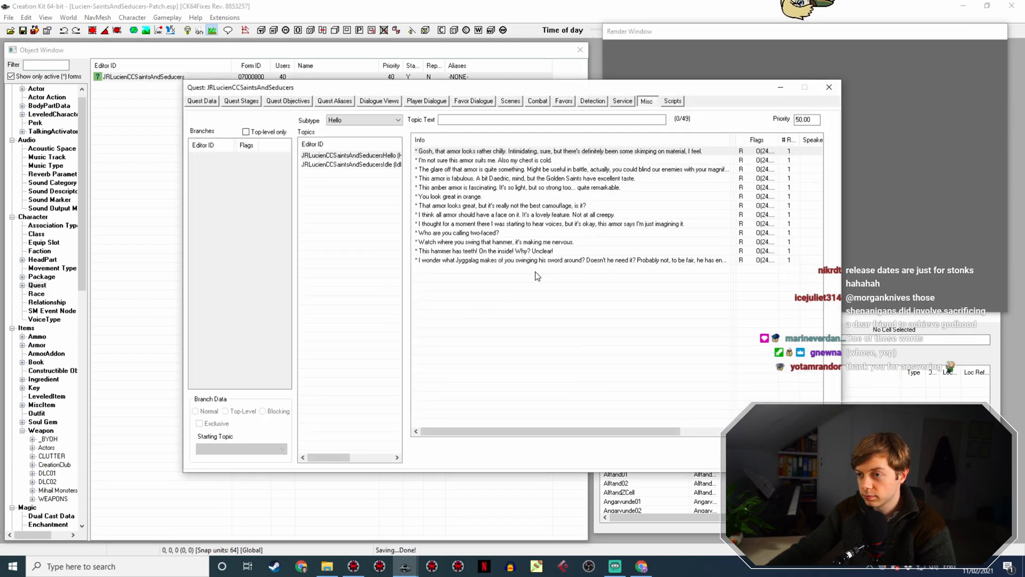
Duplicate the "I wonder what Jyggalag makes of you swinging his sword around?" line and check the copy's conditions
right_click(554, 260)
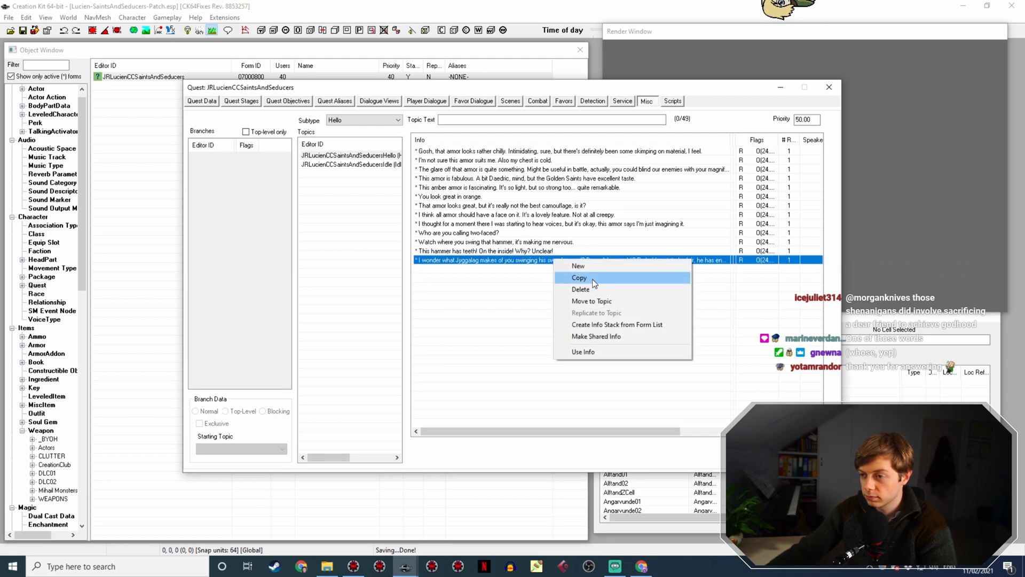
left_click(589, 277)
double_click(586, 269)
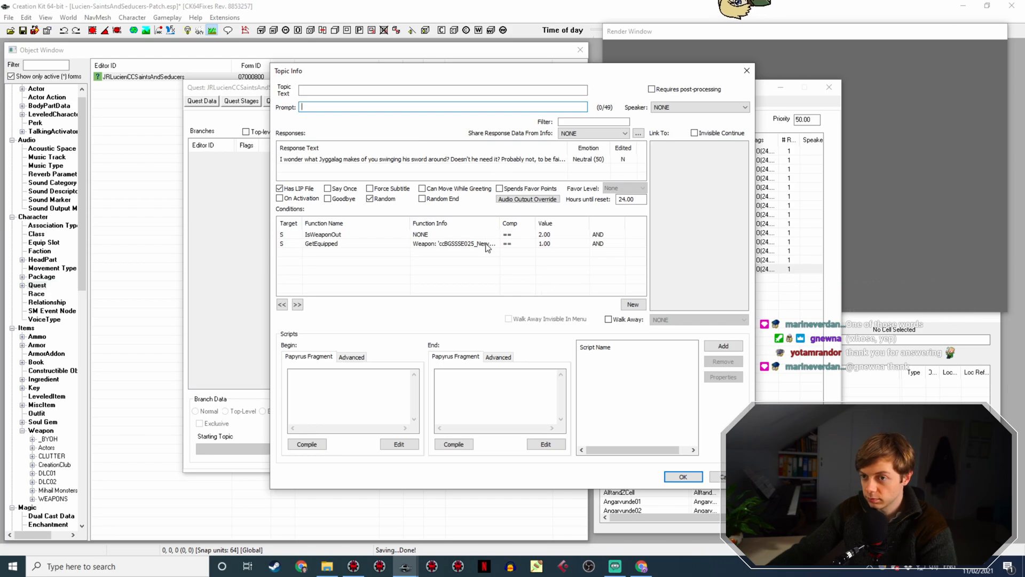
key("Escape")
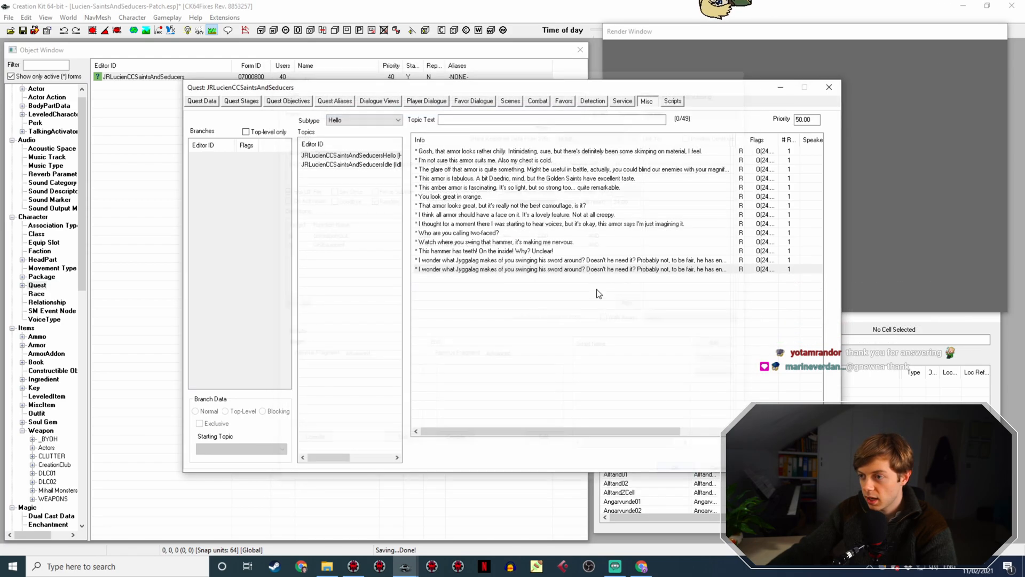
Make the IsWeaponOut condition of the original Jyggalag line run on the Player
double_click(598, 260)
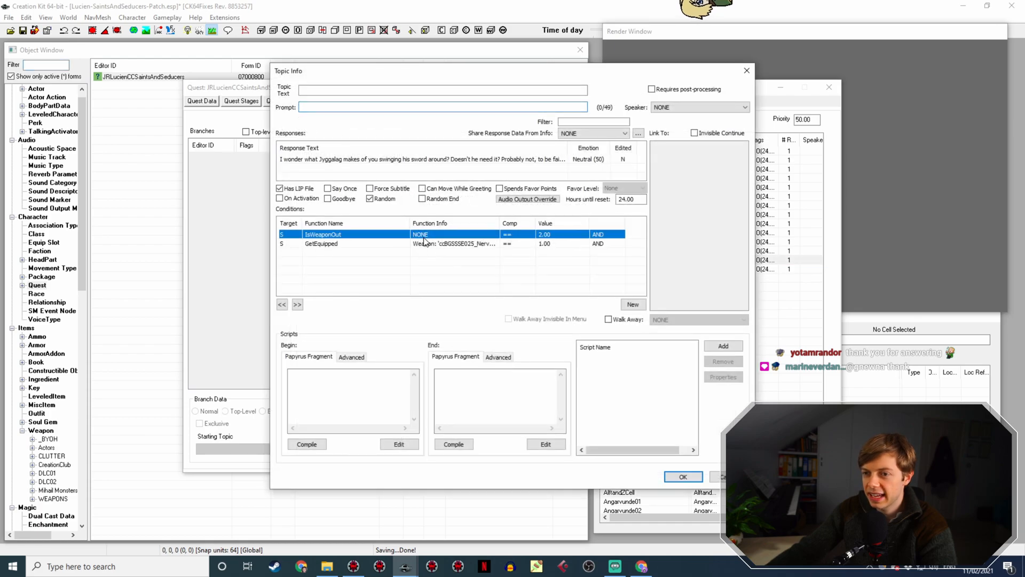
double_click(423, 235)
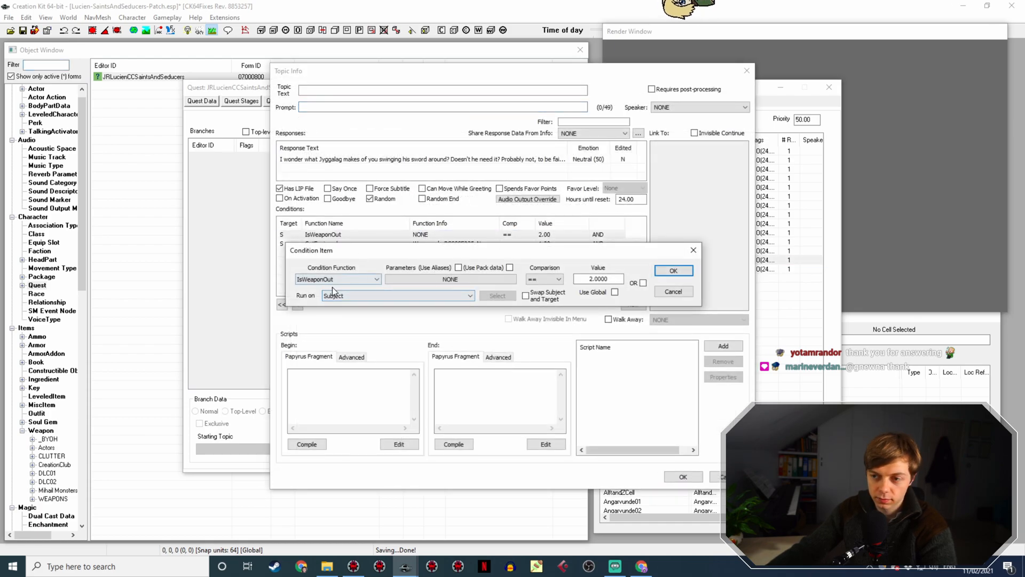
left_click(336, 295)
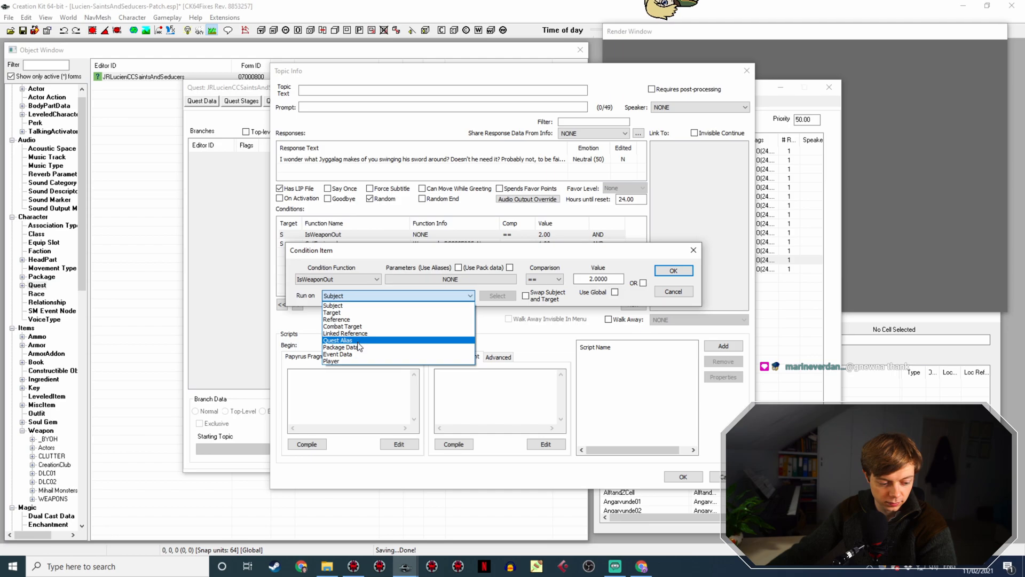
left_click(353, 361)
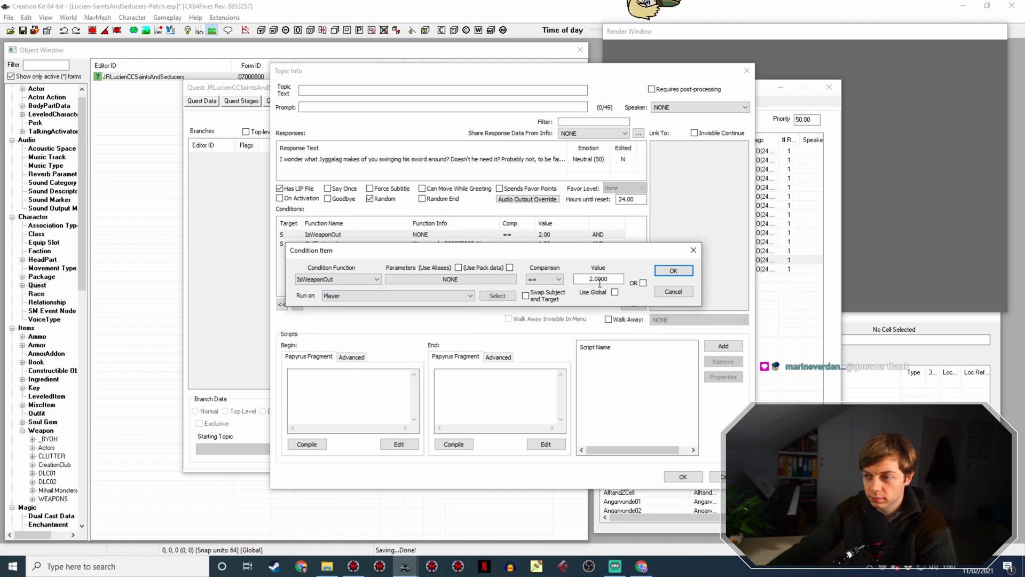
left_click(673, 270)
Make the original Jyggalag line's GetEquipped condition for ccBGSSSE025_Nerveshatter run on the Player and accept the line
double_click(458, 243)
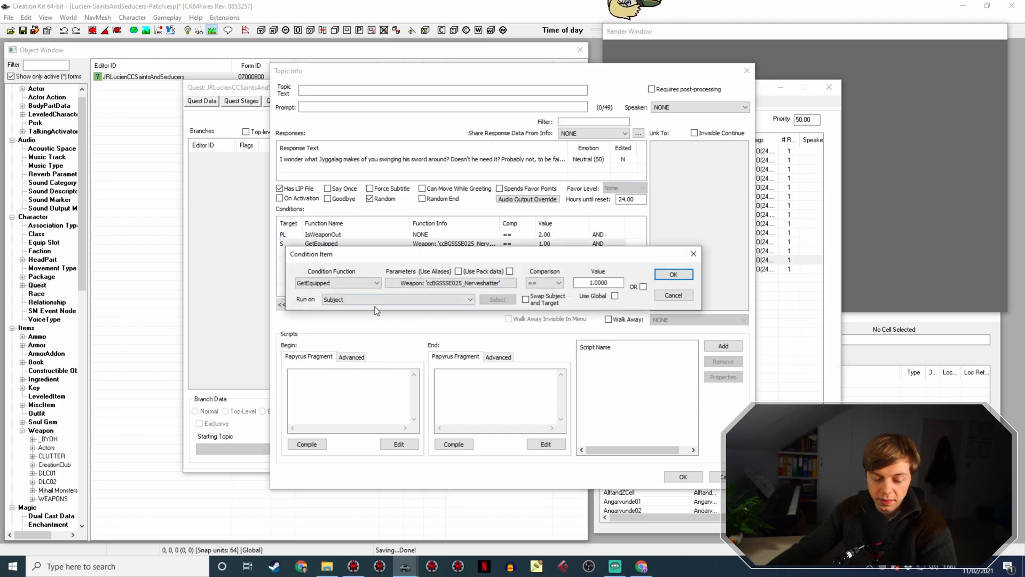
left_click(380, 299)
left_click(355, 361)
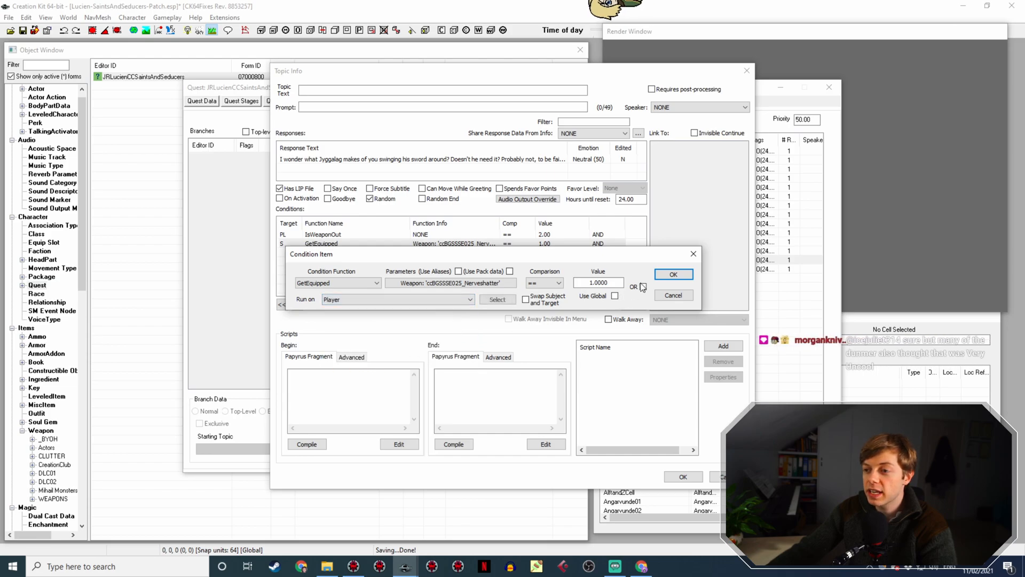
left_click(673, 274)
left_click(682, 477)
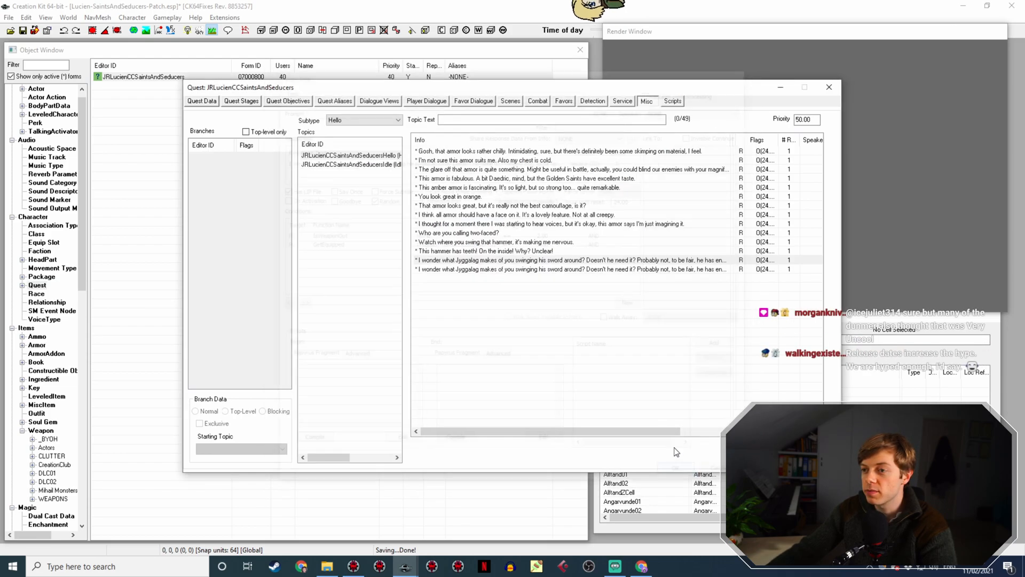
Replace the duplicated Jyggalag line's response text with "Have you noticed how this whole sword is just one piece of metal?"
double_click(585, 269)
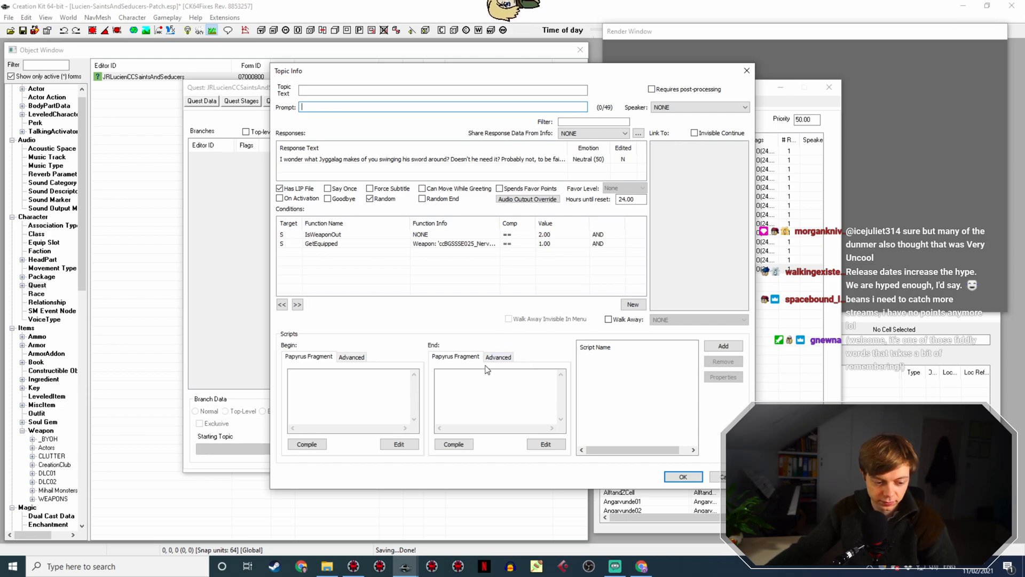
double_click(472, 160)
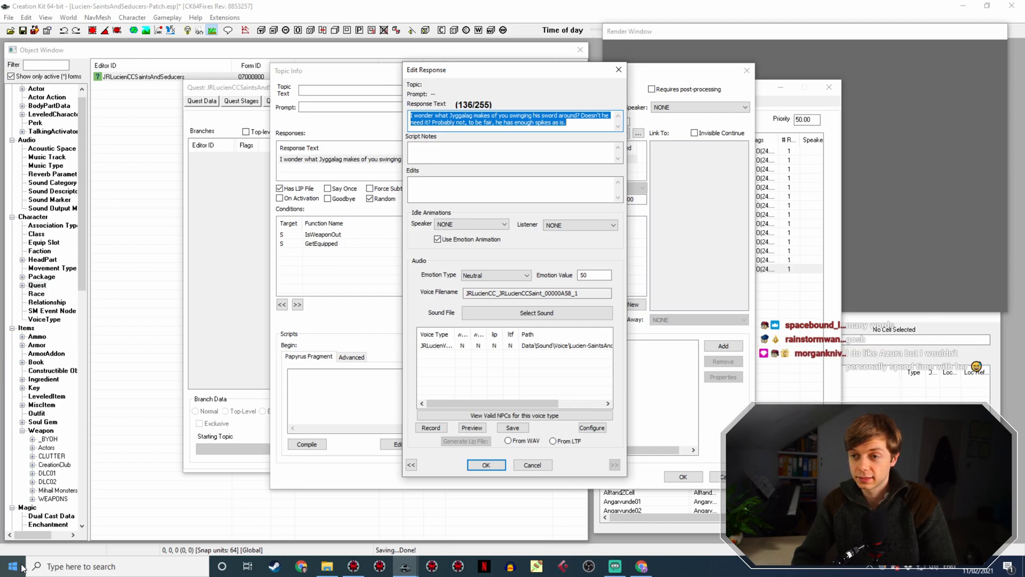
type("Have")
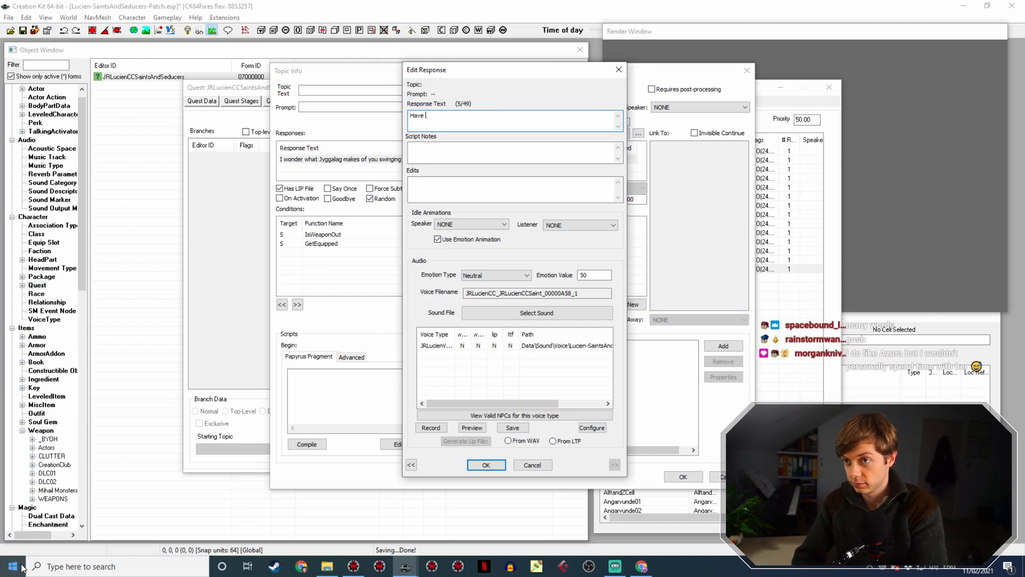
type(" you noticed how th")
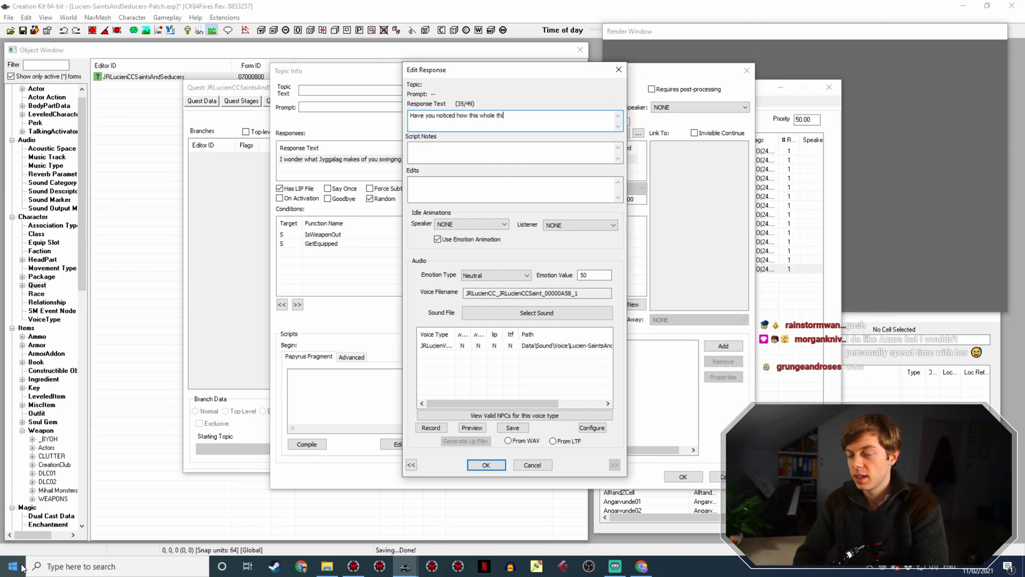
type("is whole sword is j")
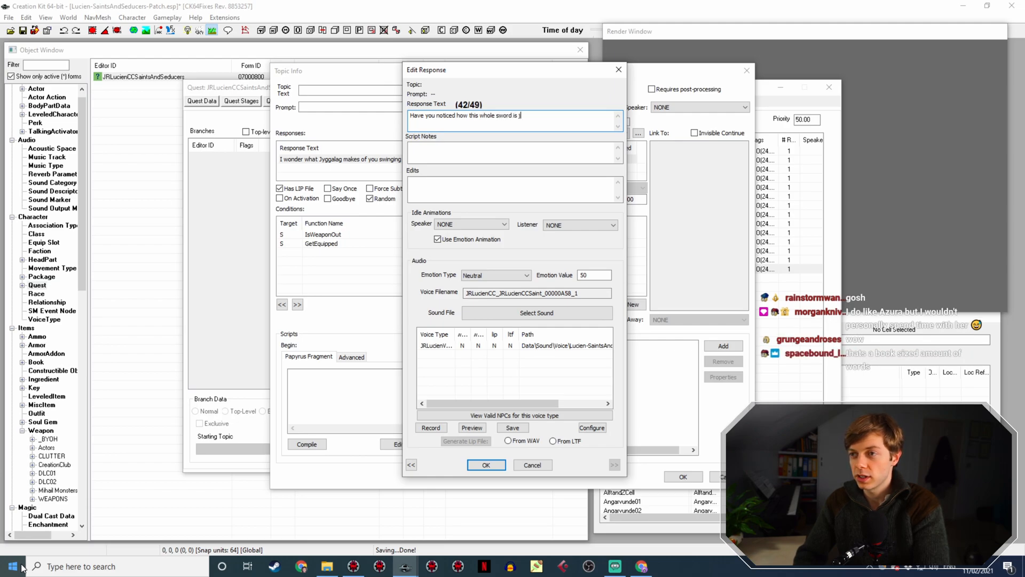
type("ust one piece of metal?")
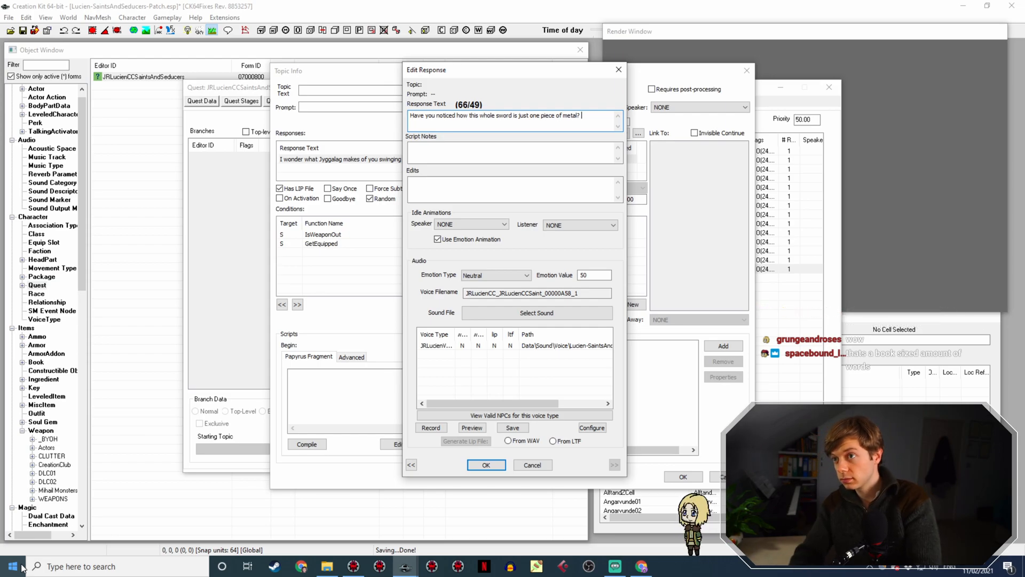
Reword the end of the new sword response to read "just one continuous piece of metal?"
key("BackSpace")
key("BackSpace")
key("BackSpace")
key("BackSpace")
key("BackSpace")
key("BackSpace")
key("BackSpace")
key("BackSpace")
key("BackSpace")
key("BackSpace")
key("BackSpace")
key("BackSpace")
key("BackSpace")
key("BackSpace")
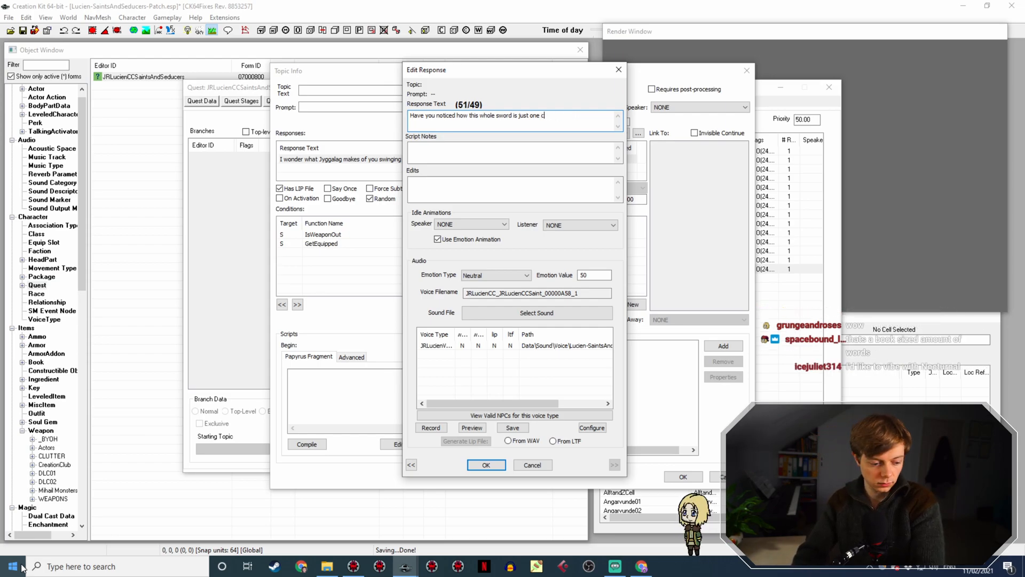
type("continuous")
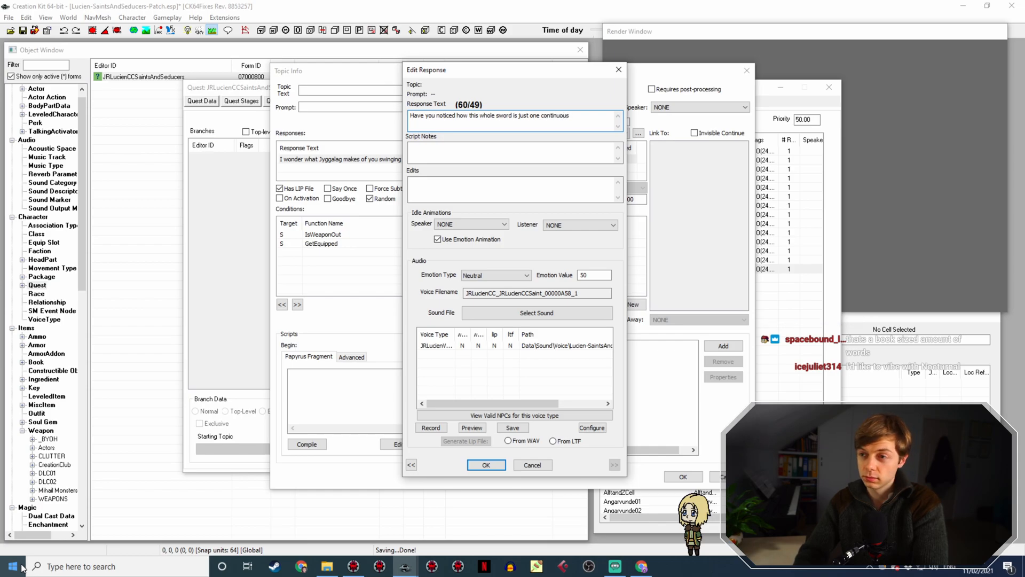
type(" piece of metal?")
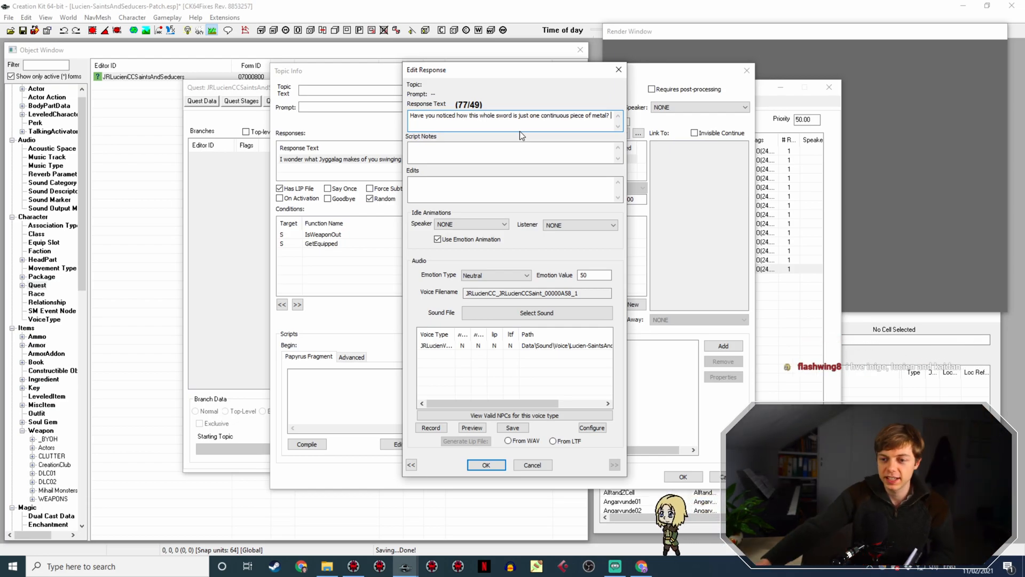
Switch to Streamlabs OBS and make the Camera scene the active one
left_click(615, 566)
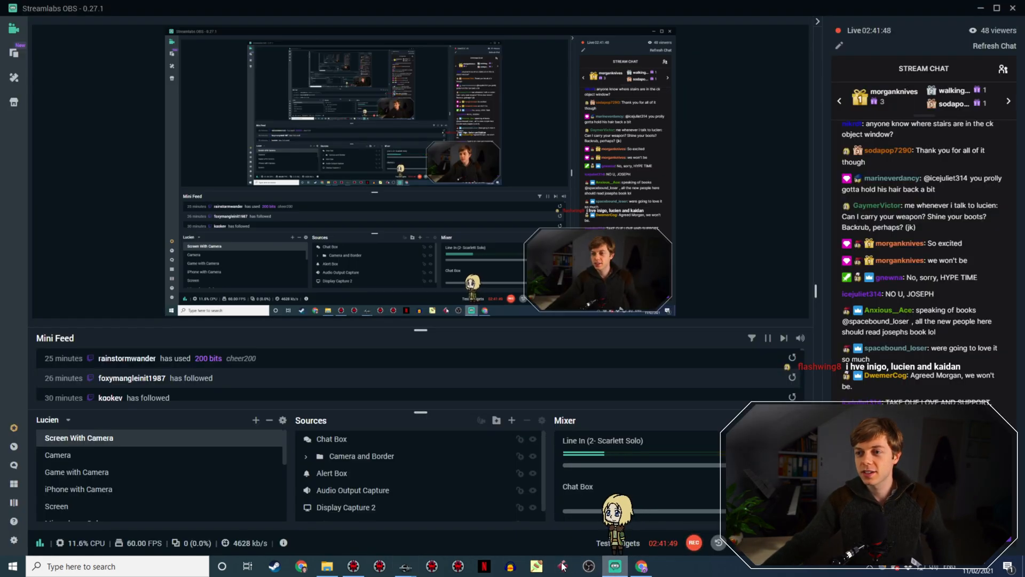
left_click(64, 457)
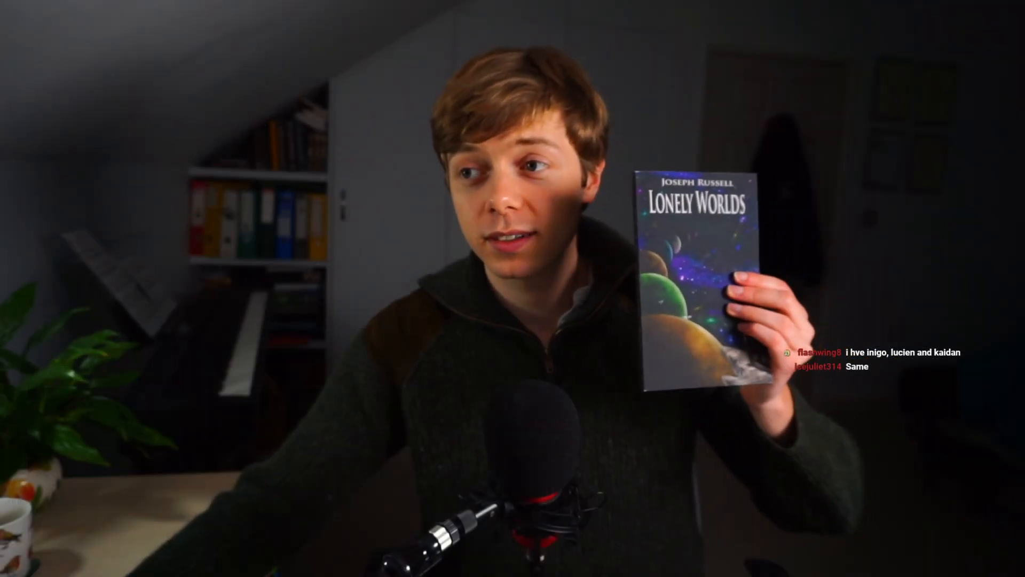